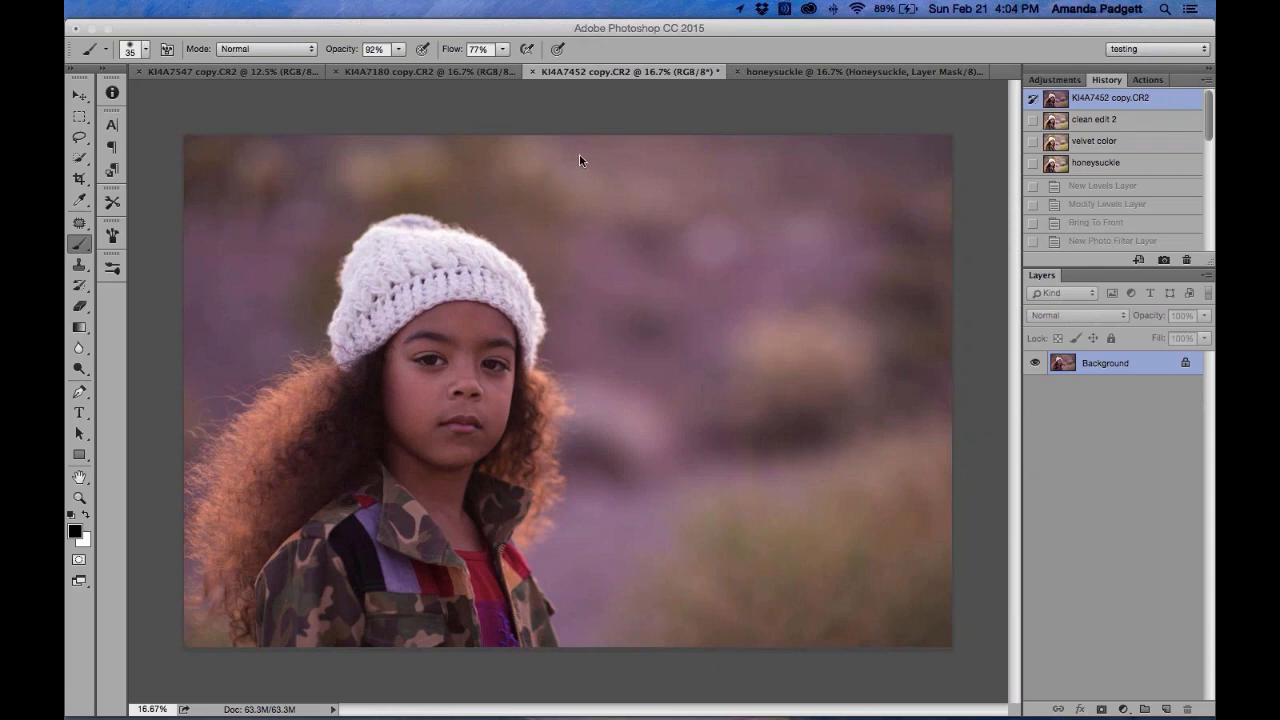
Display the Actions panel, detach it from its group as a floating window over the photo and close it
click(697, 106)
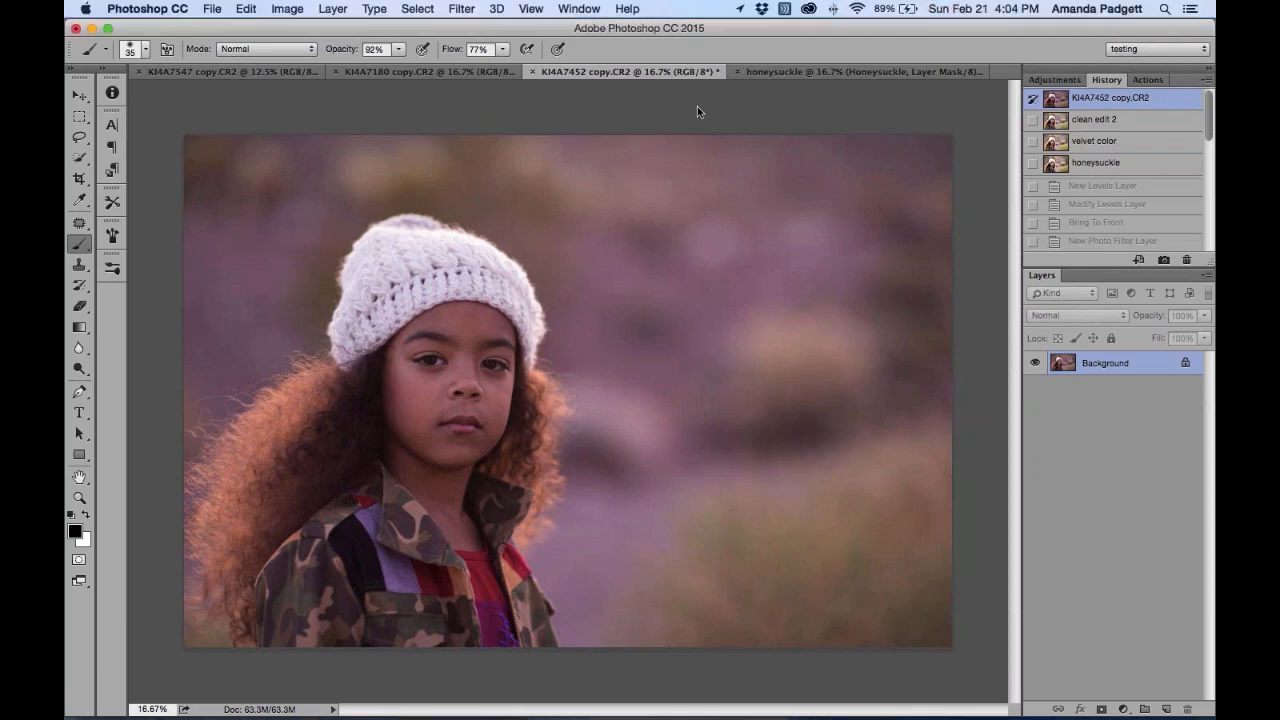
click(586, 9)
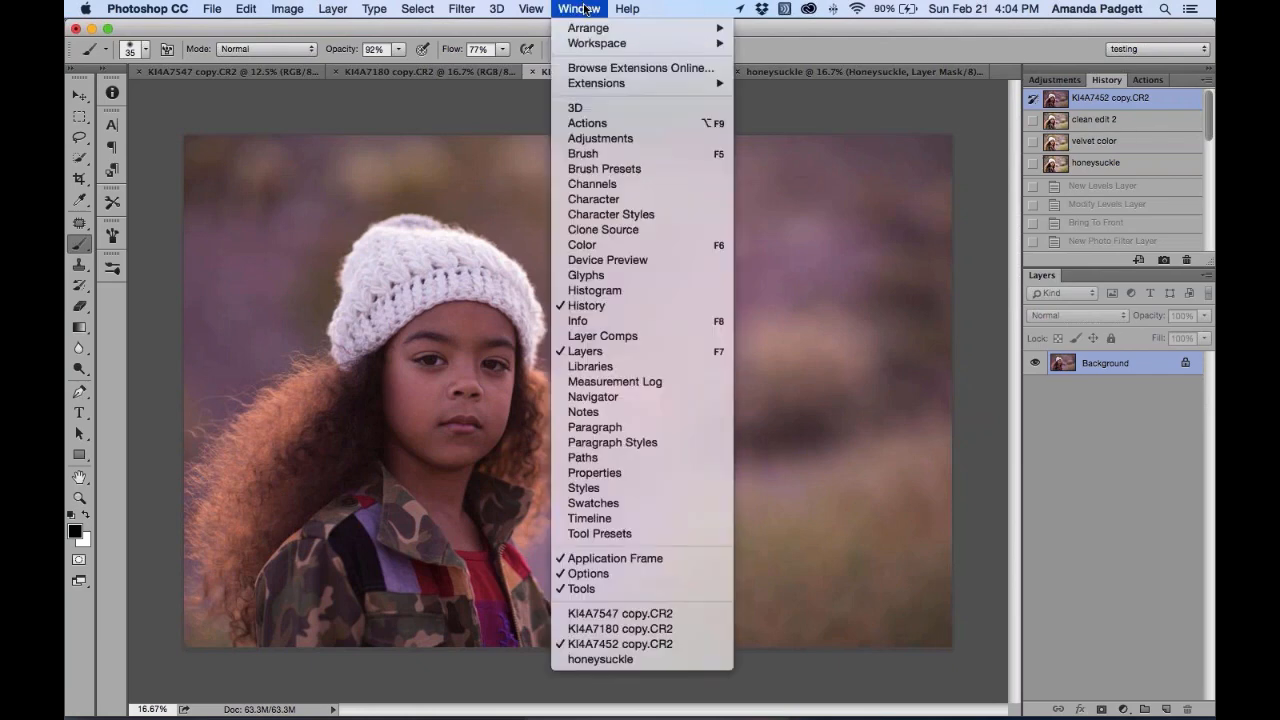
click(607, 124)
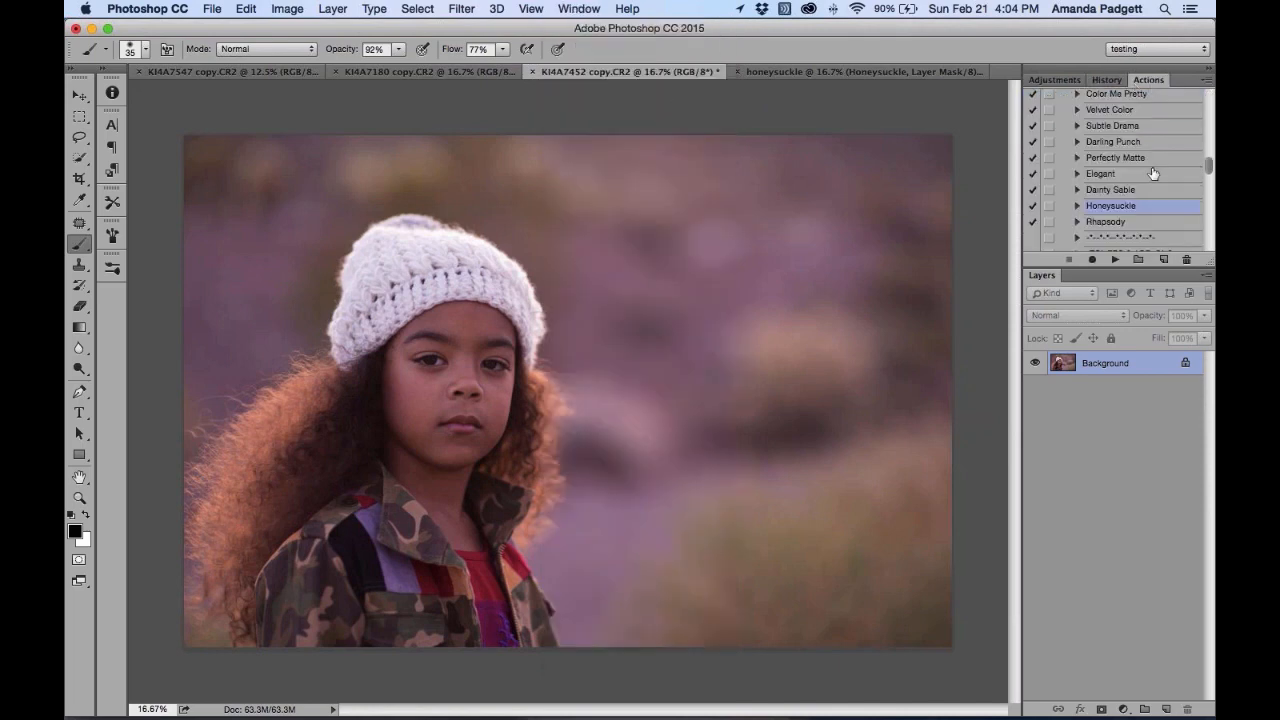
drag(1148, 80, 803, 136)
click(789, 122)
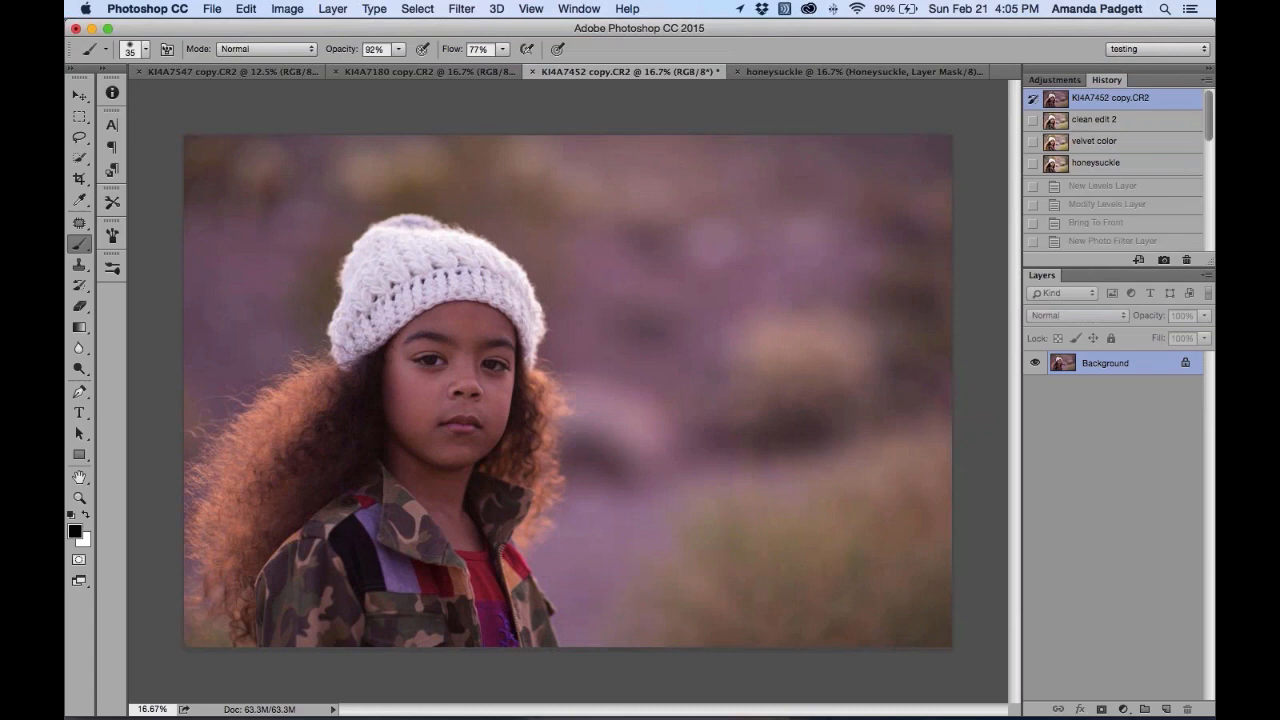
Reopen the Actions panel and dock it in the same group as History and Adjustments
click(580, 10)
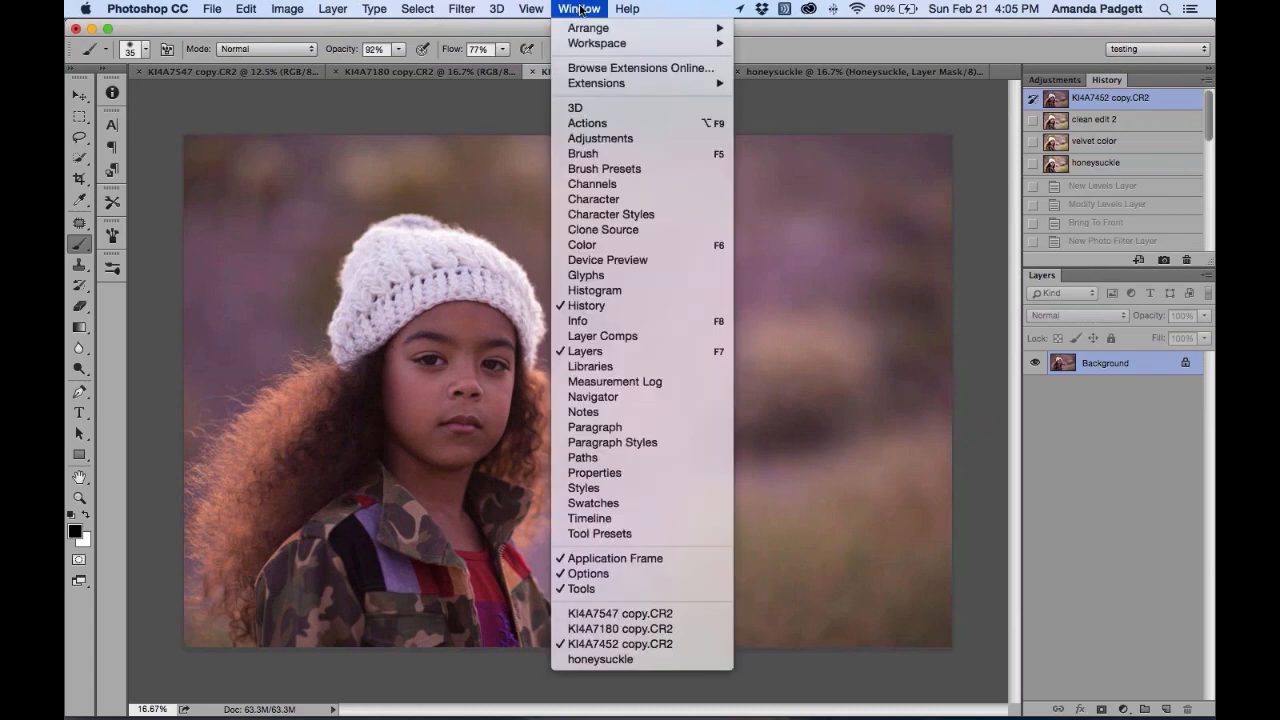
click(595, 123)
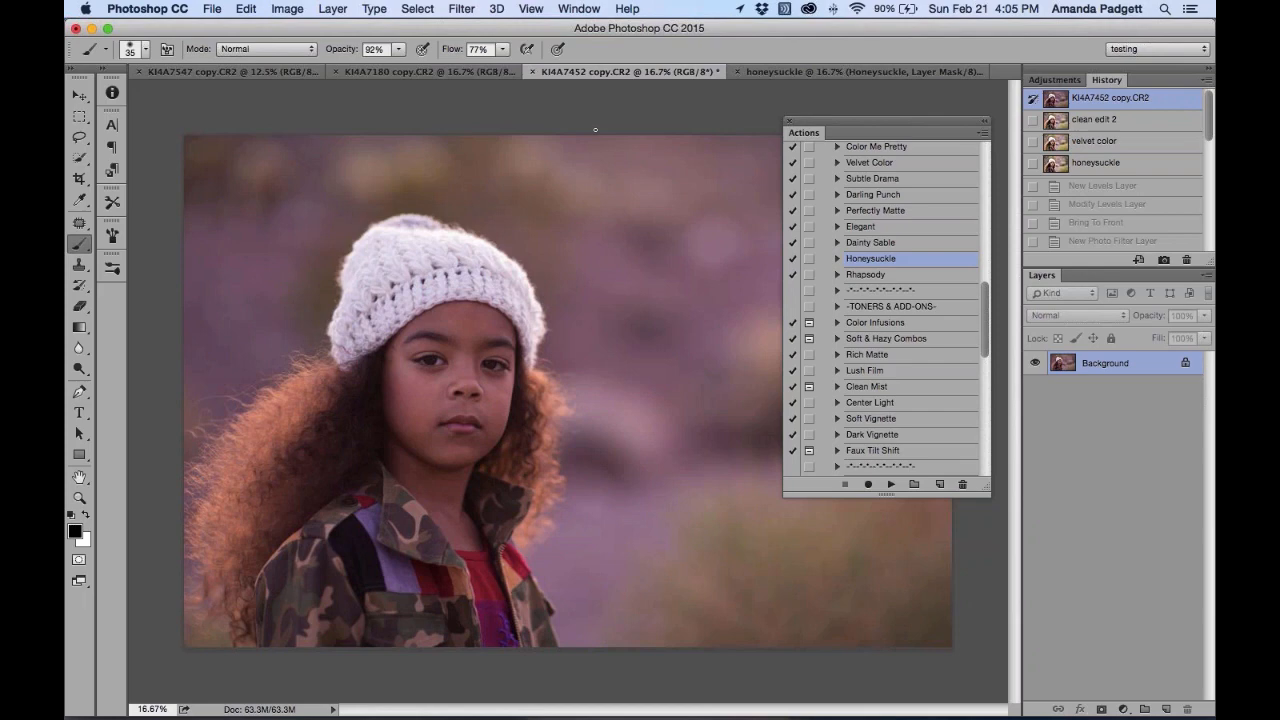
drag(815, 121, 736, 118)
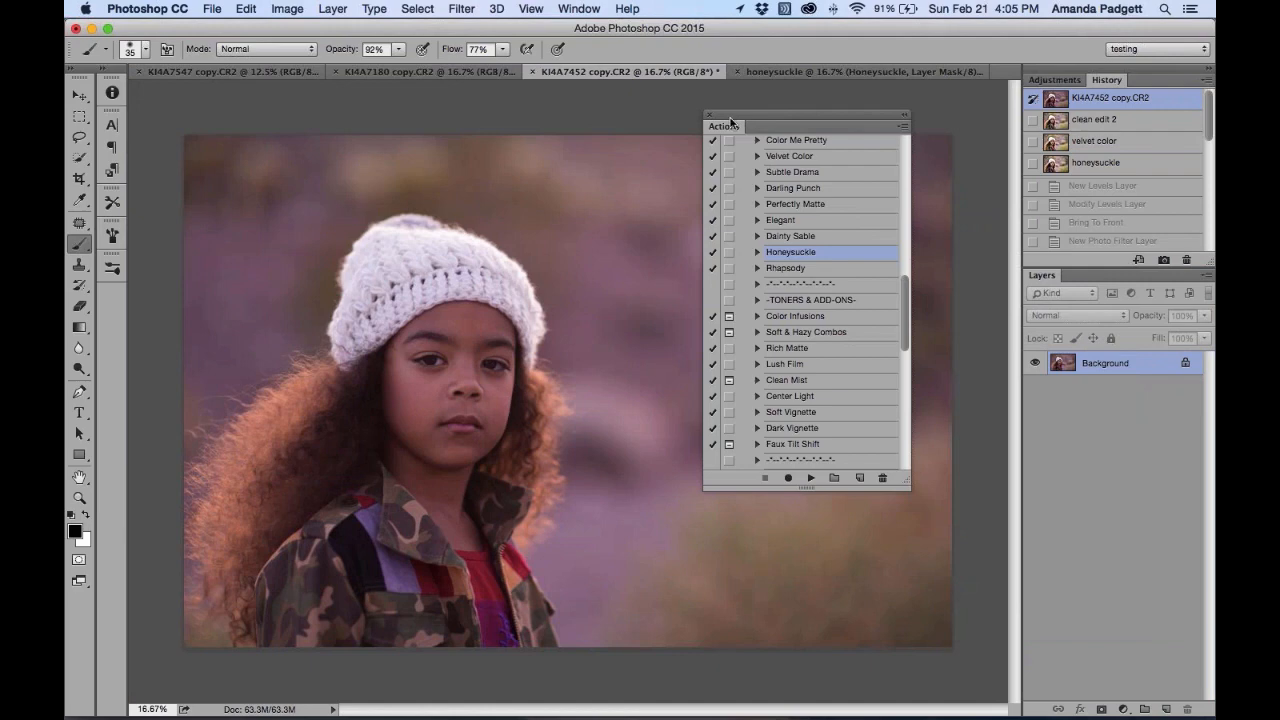
drag(730, 121, 1055, 83)
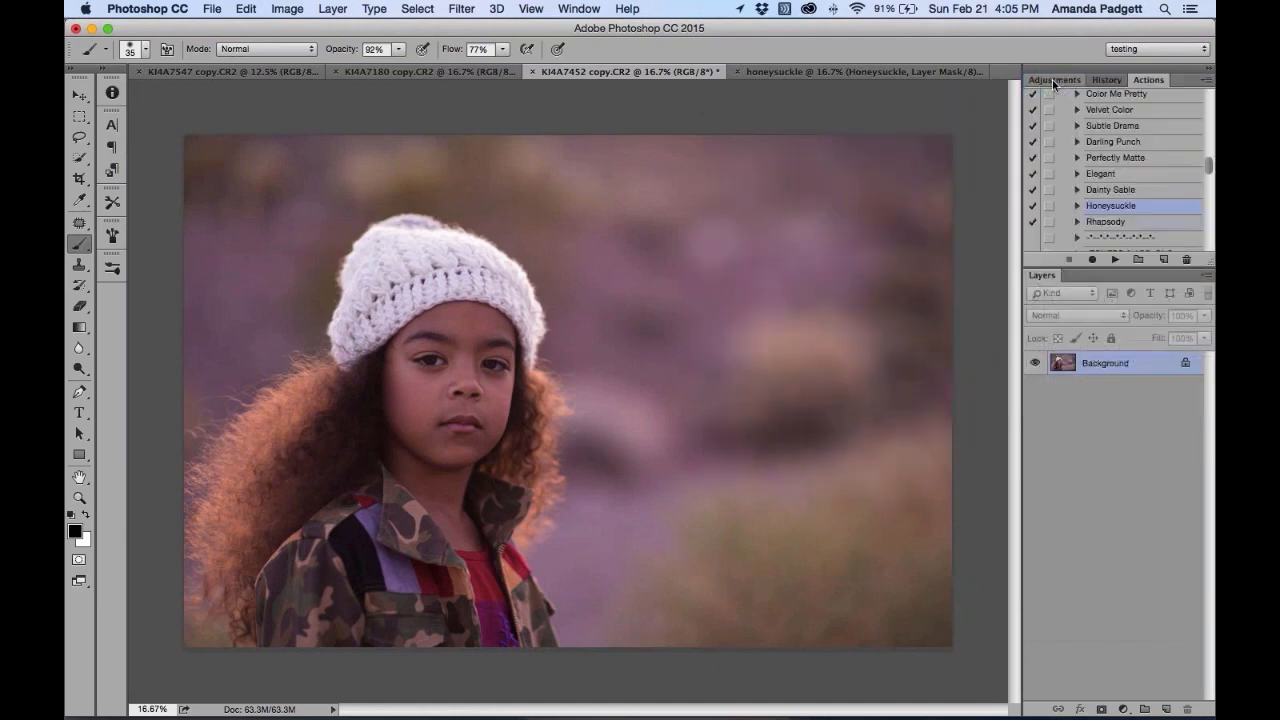
Regroup Adjustments with Layers, keeping Layers in front, and widen the docked panel column
drag(1086, 276, 1085, 276)
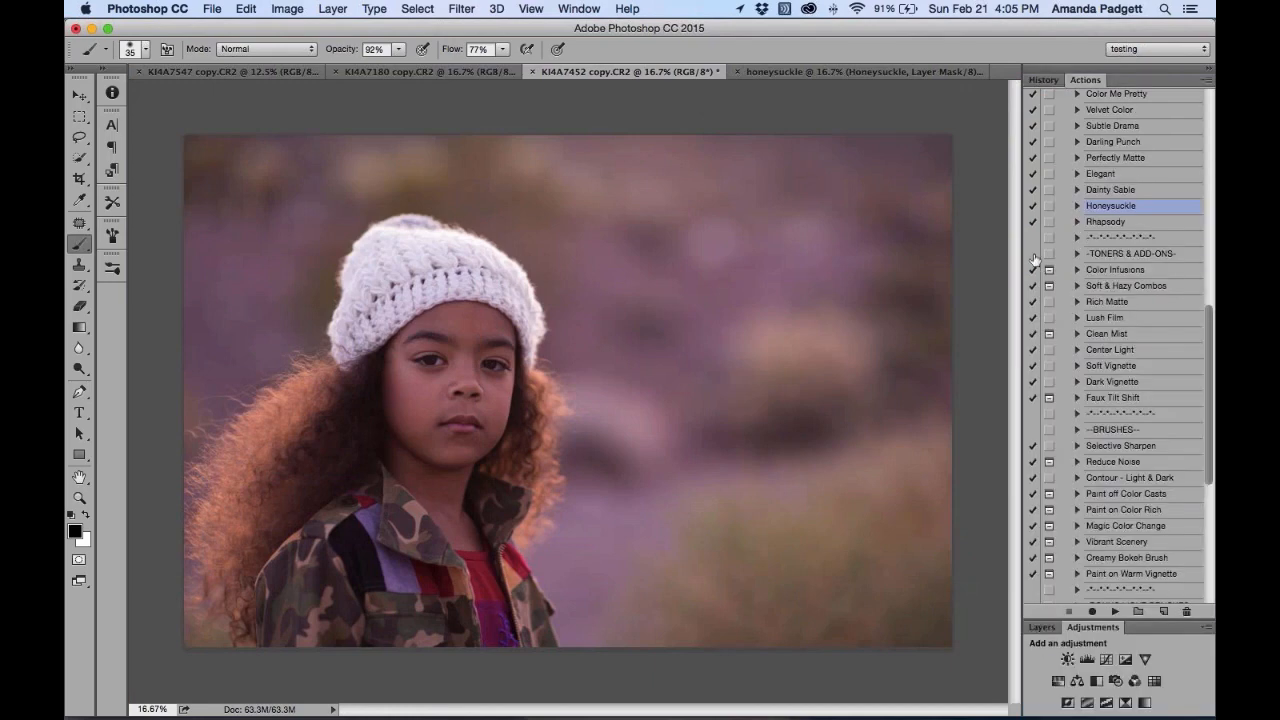
drag(1017, 249, 965, 250)
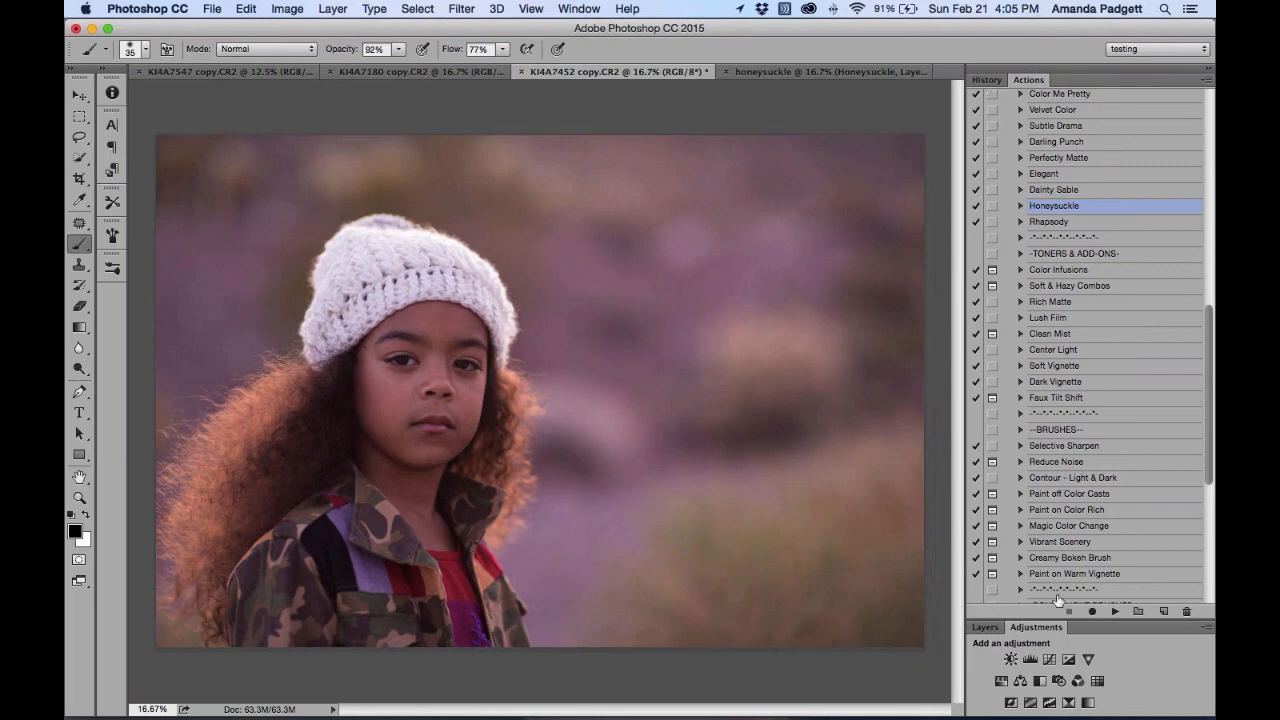
click(985, 627)
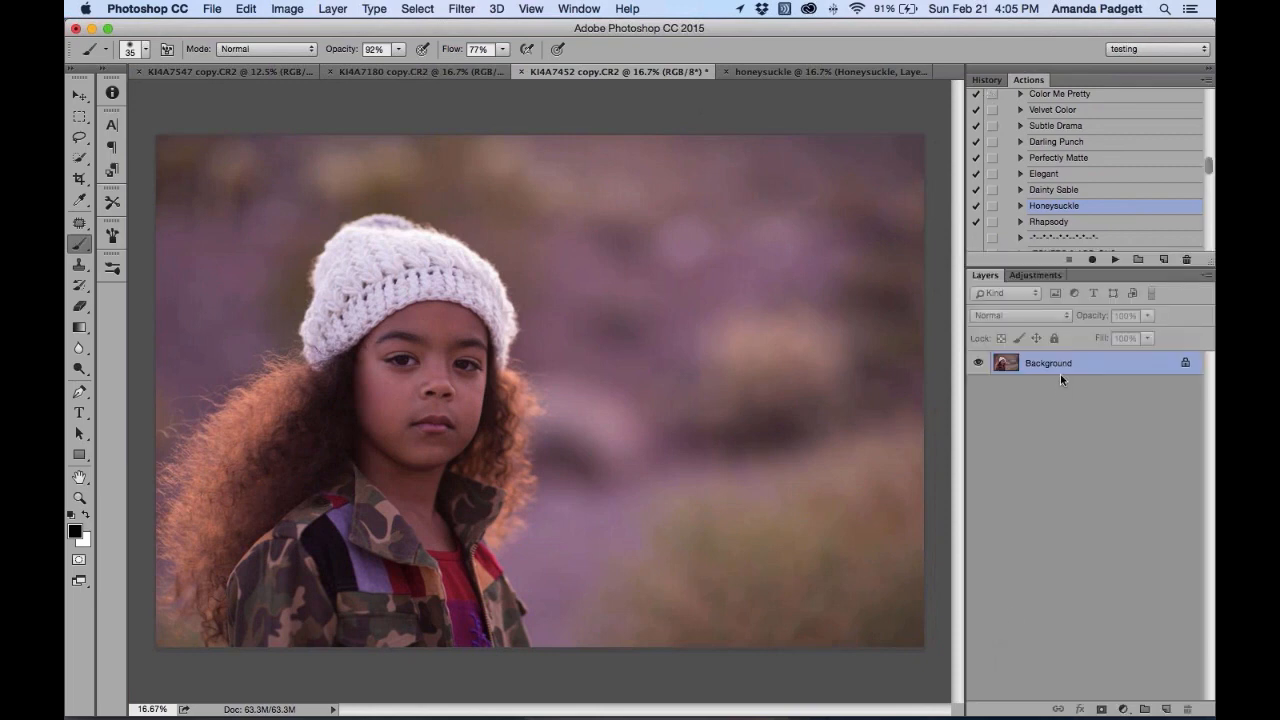
Start Load Actions, browse Downloads and the Interesting folder on the Desktop, and cancel without loading a file
click(1206, 84)
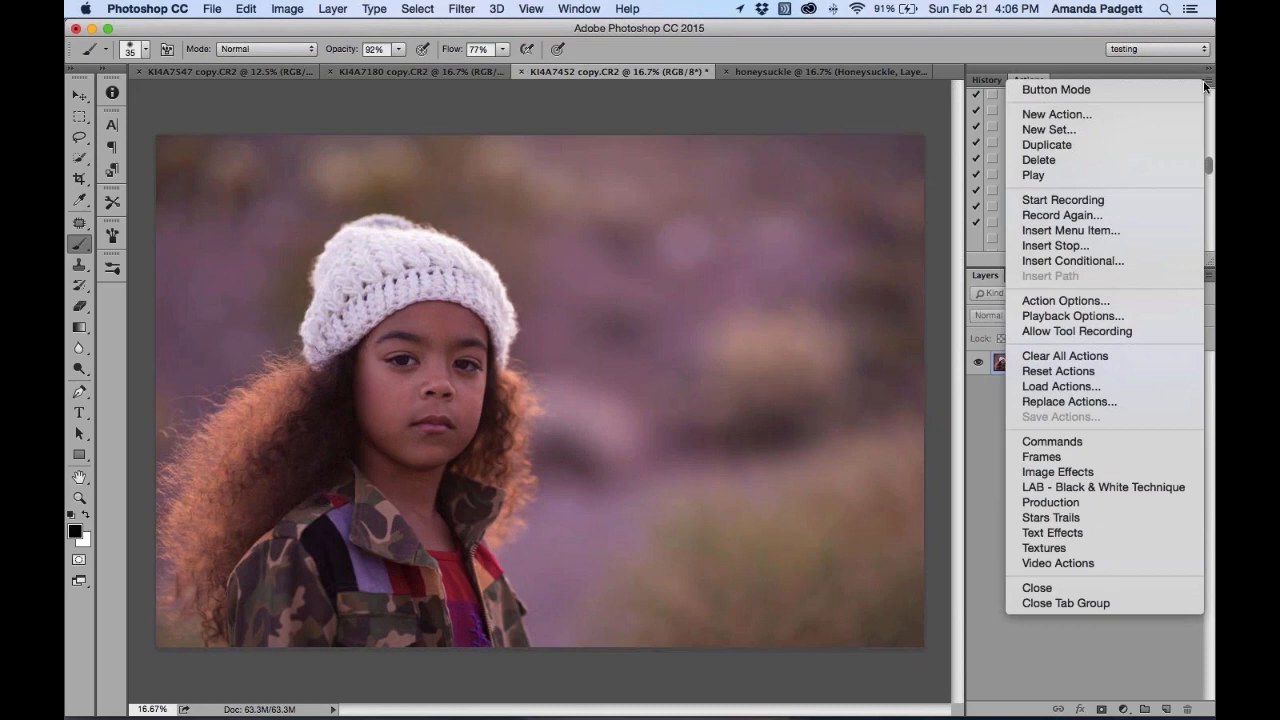
click(1077, 387)
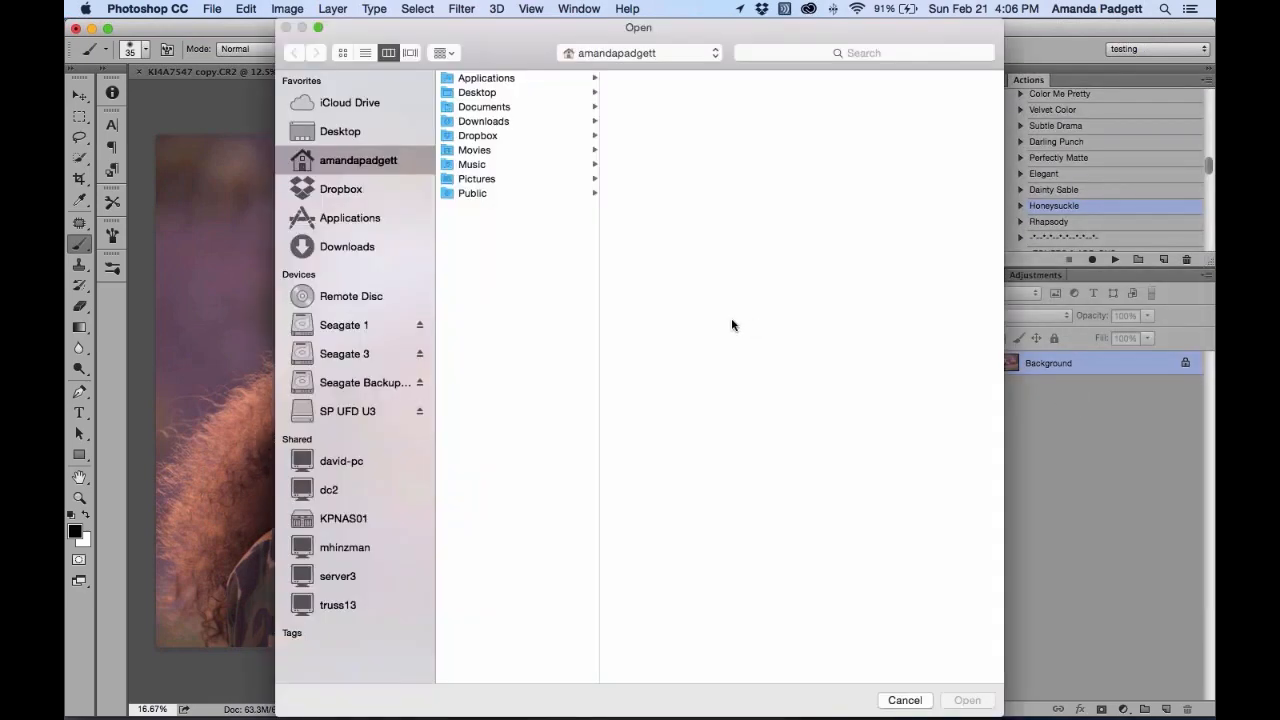
click(352, 252)
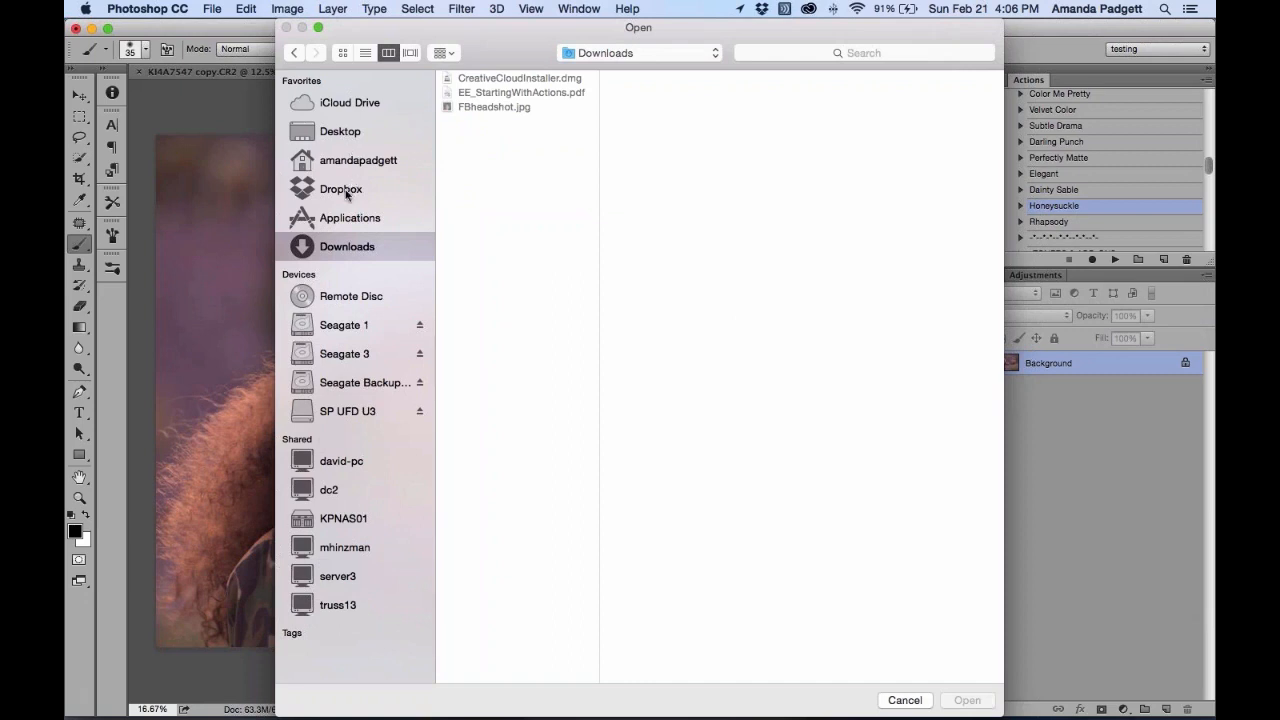
click(348, 136)
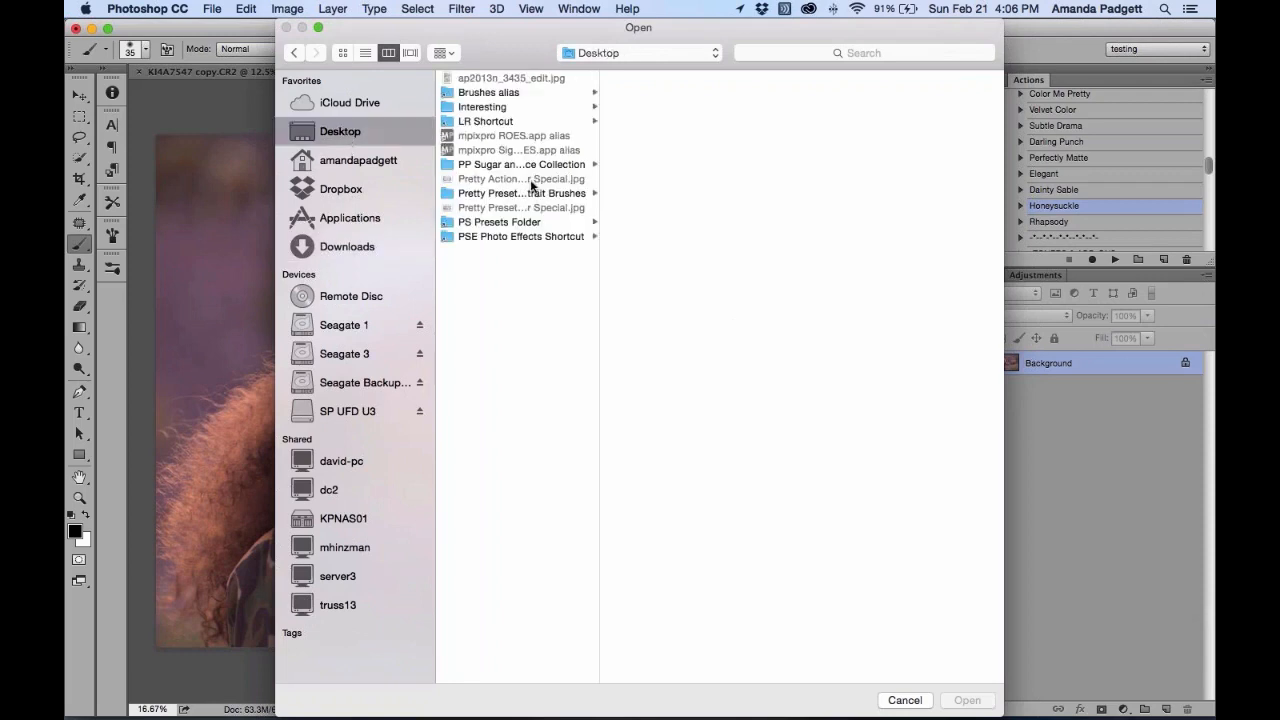
click(503, 108)
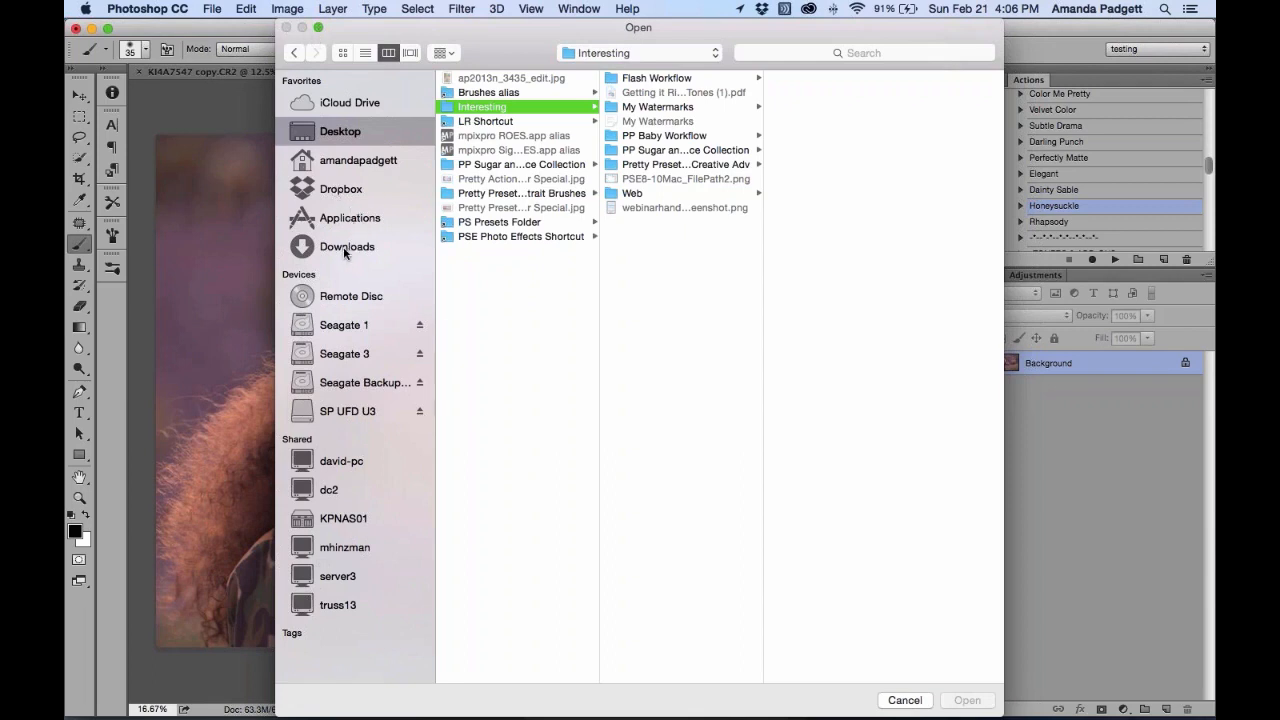
click(904, 700)
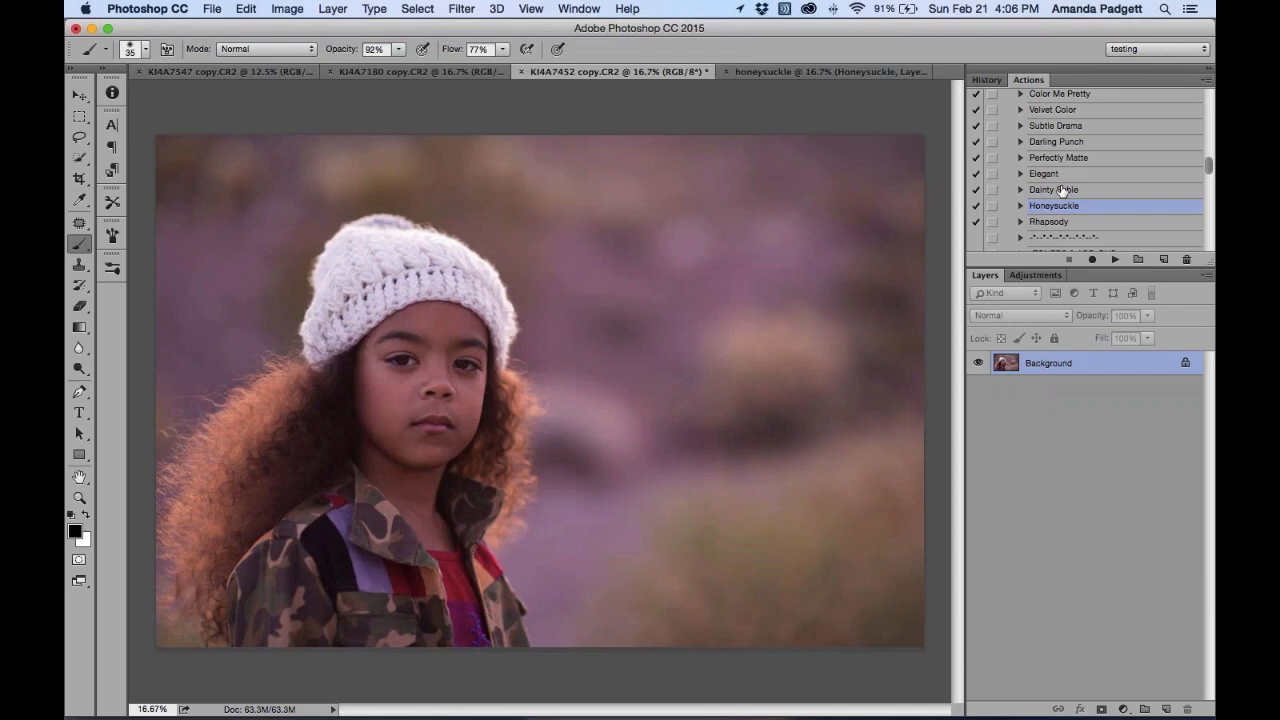
Detach the Actions panel into a wider floating window that overlaps the photo's background and the docked panels
scroll(1062, 190, up, 5)
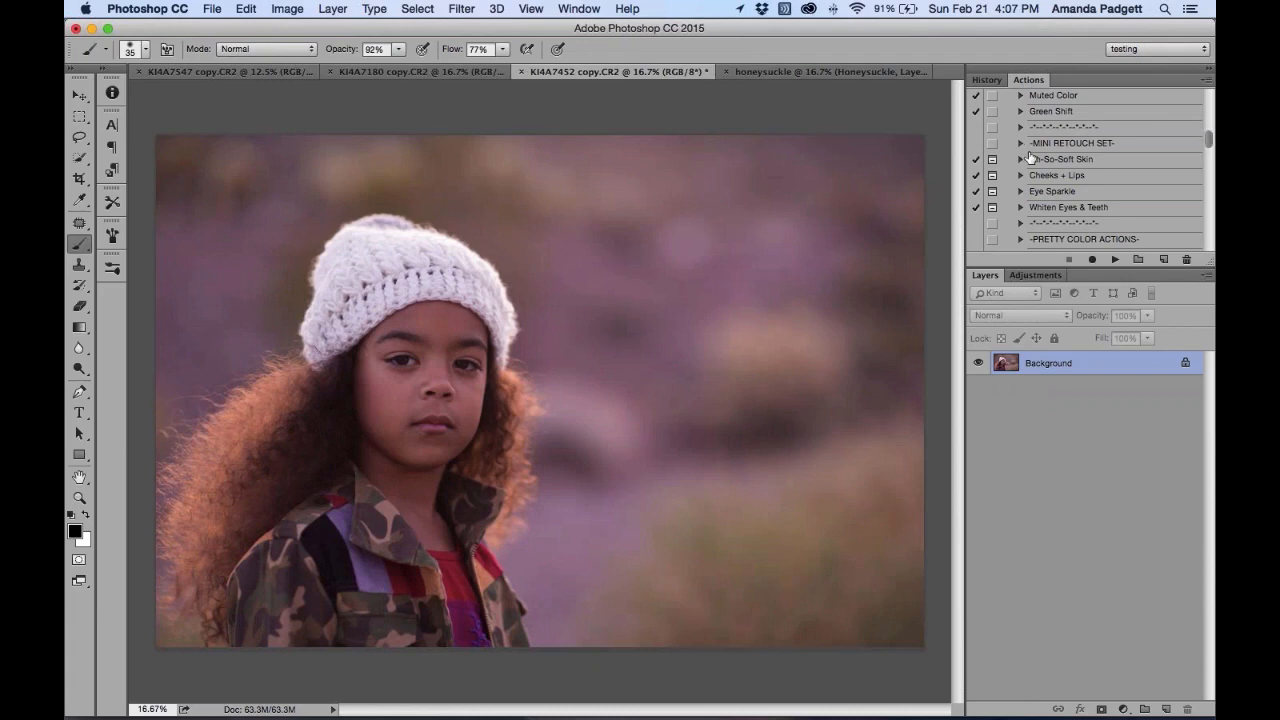
scroll(1030, 155, up, 10)
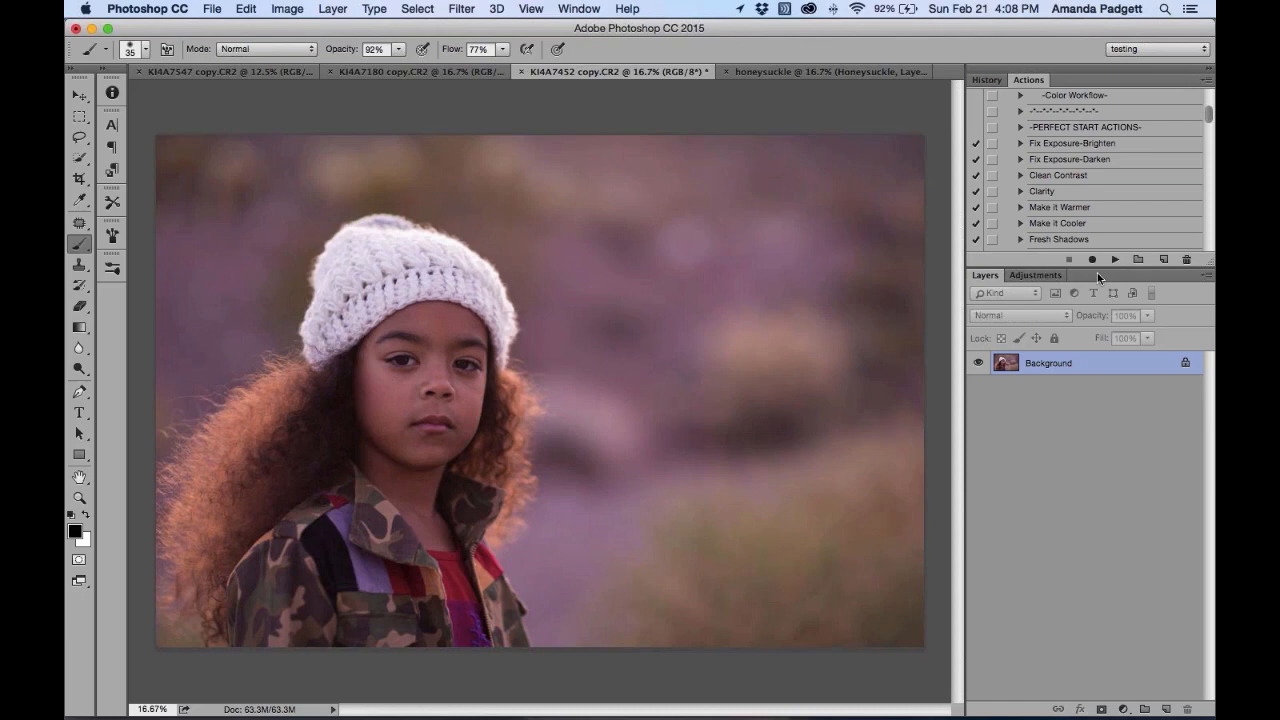
scroll(1092, 176, up, 3)
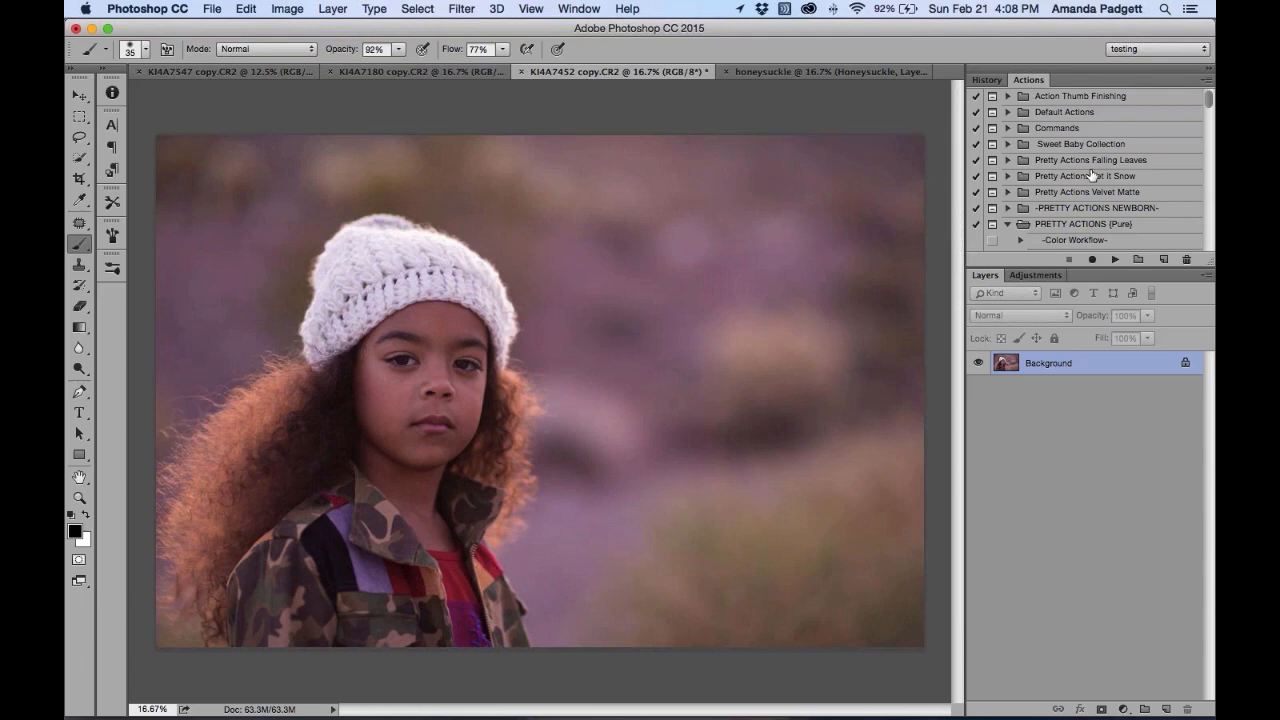
scroll(1089, 179, down, 2)
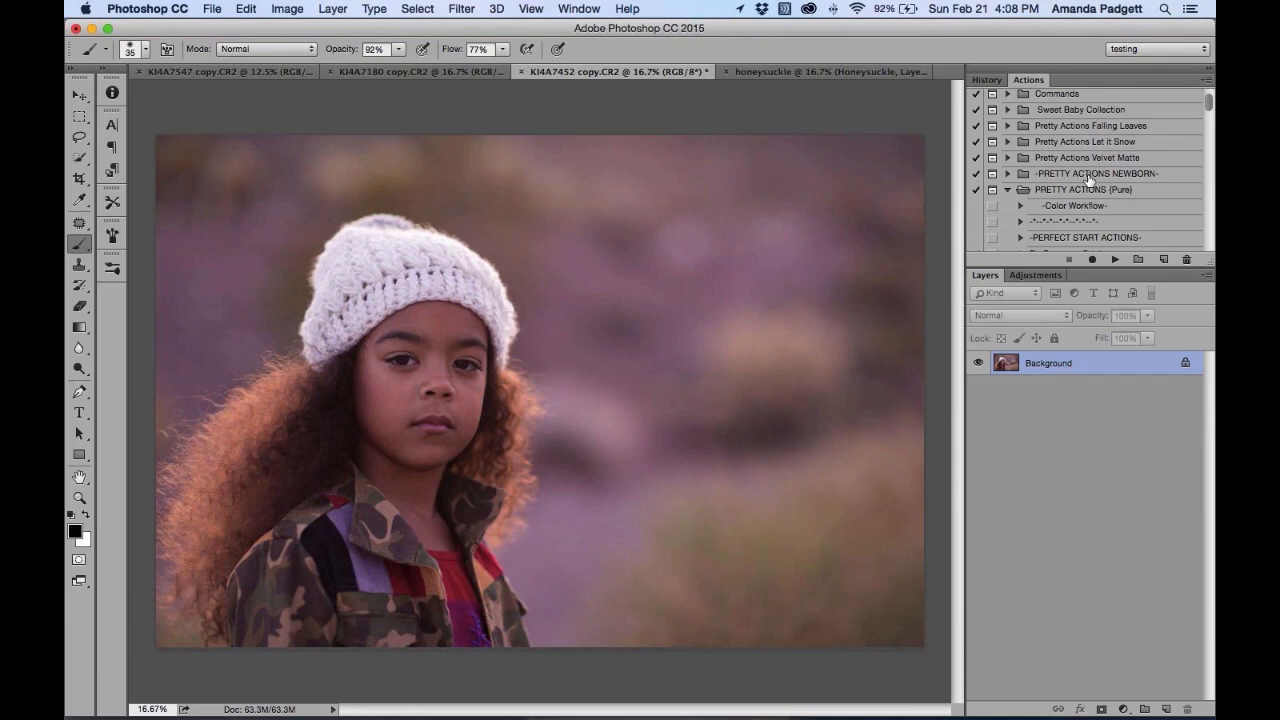
drag(1028, 80, 678, 90)
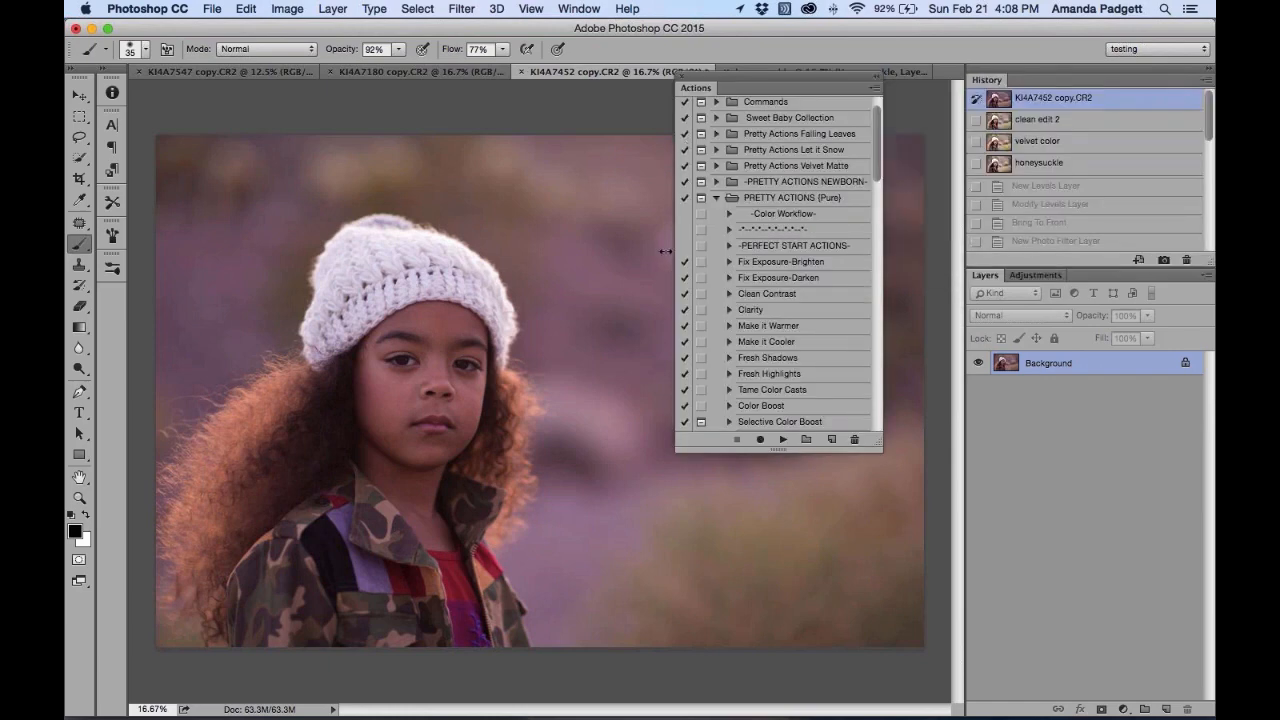
drag(665, 251, 513, 251)
drag(695, 88, 897, 88)
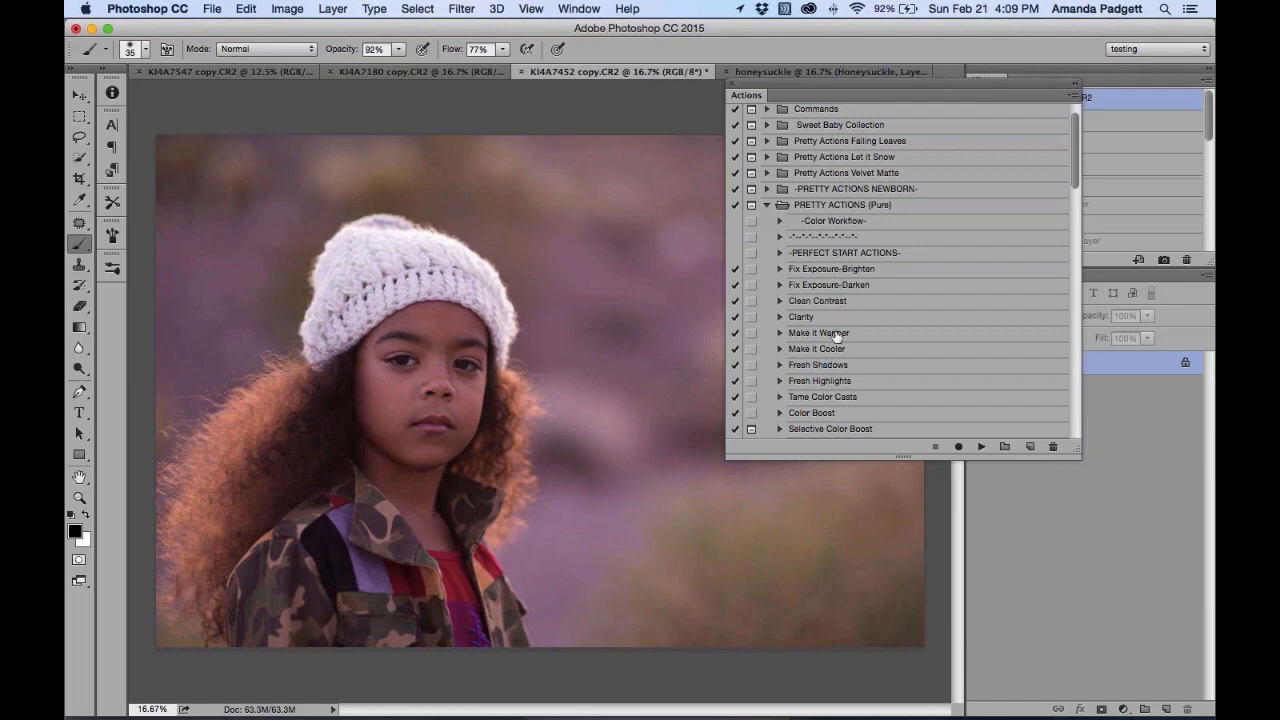
Review the actions in the PRETTY ACTIONS {Pure} set, from PERFECT START ACTIONS through the WORKFLOW group
scroll(840, 352, down, 1)
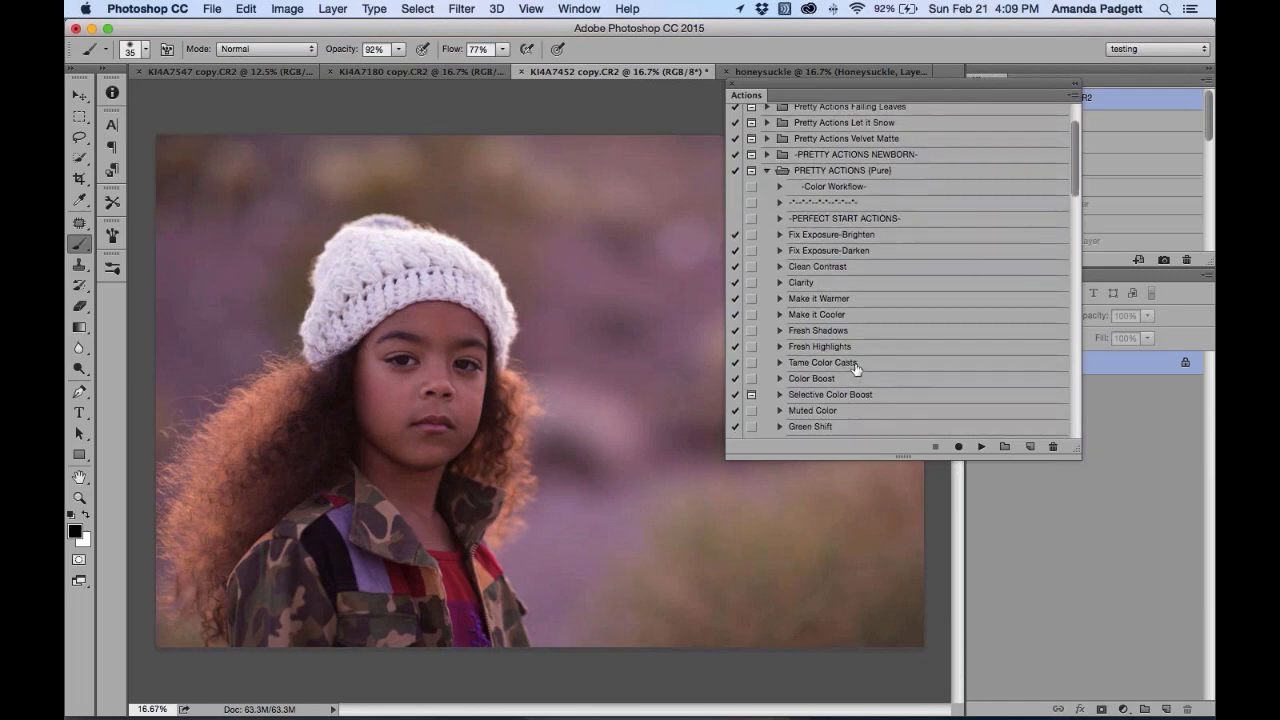
scroll(865, 386, down, 3)
scroll(870, 387, down, 3)
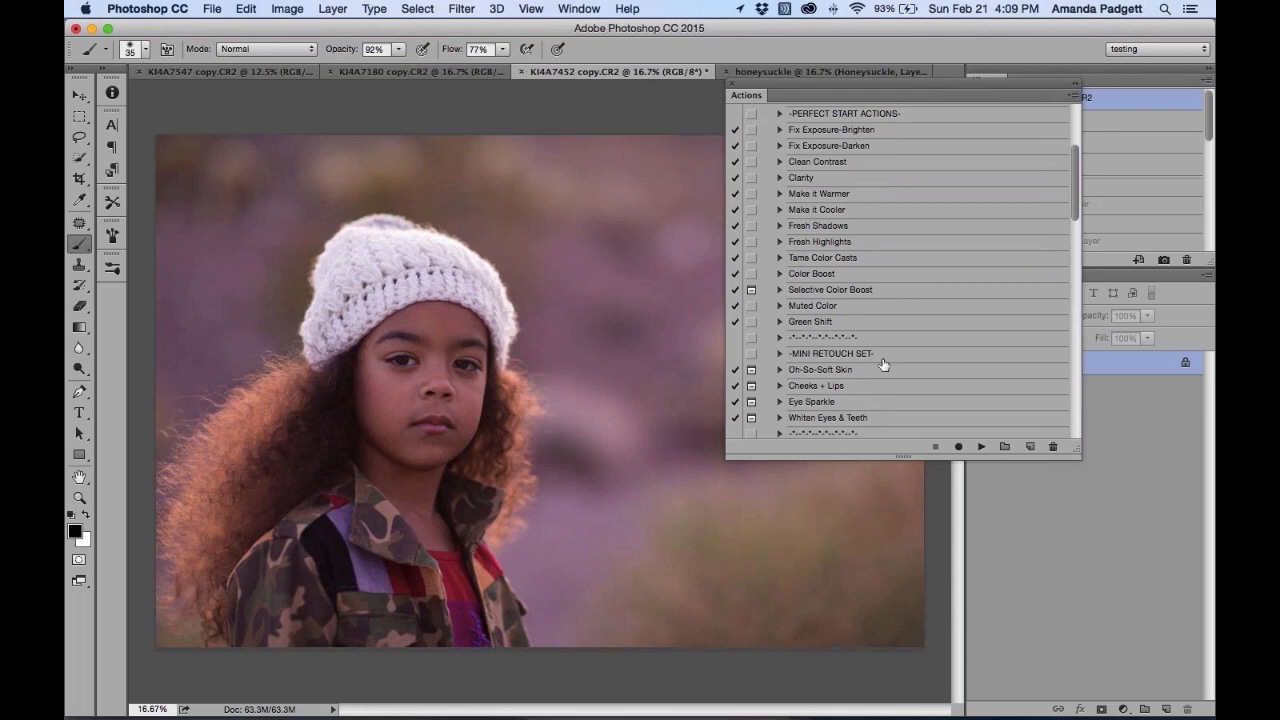
scroll(882, 358, down, 5)
scroll(882, 358, down, 3)
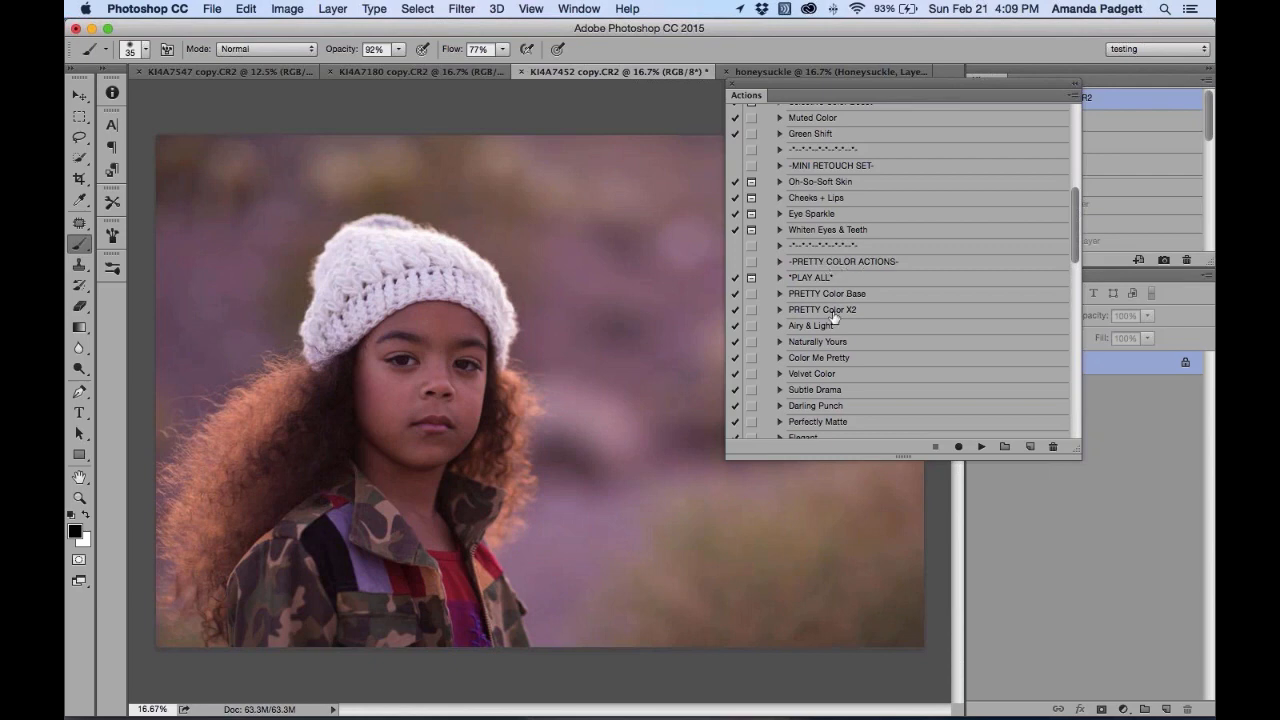
scroll(834, 368, down, 1)
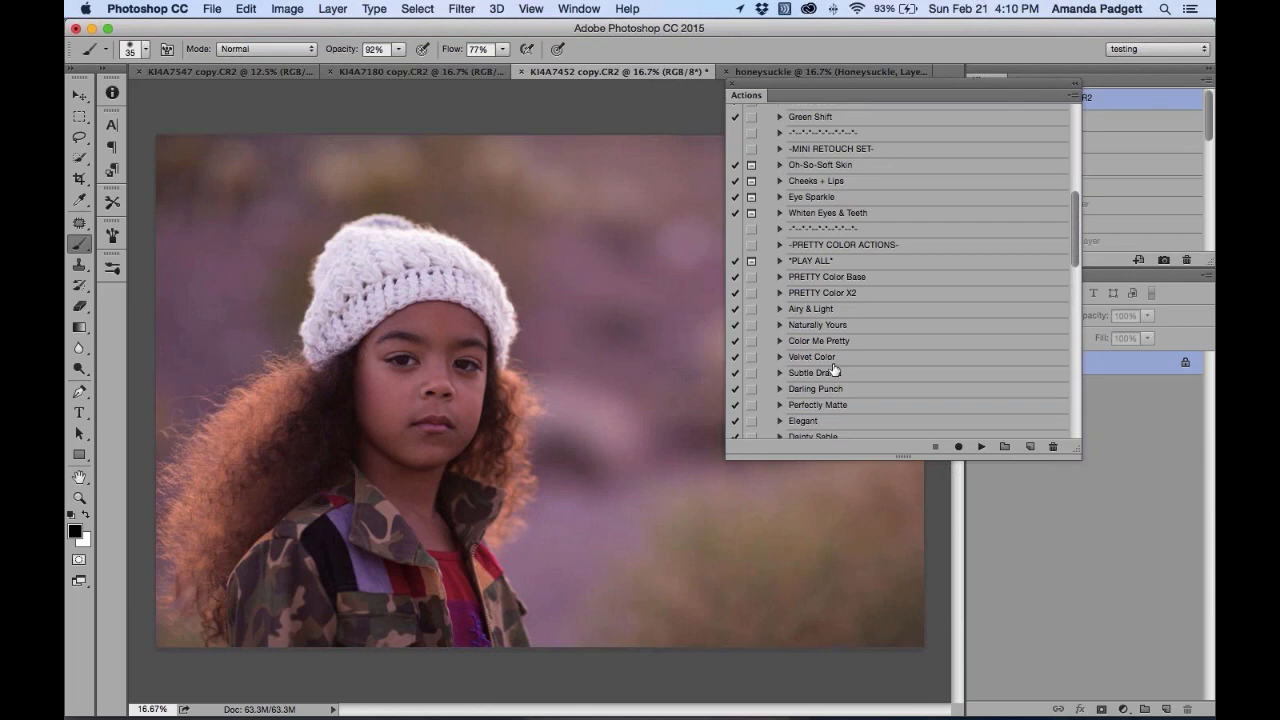
scroll(834, 370, down, 4)
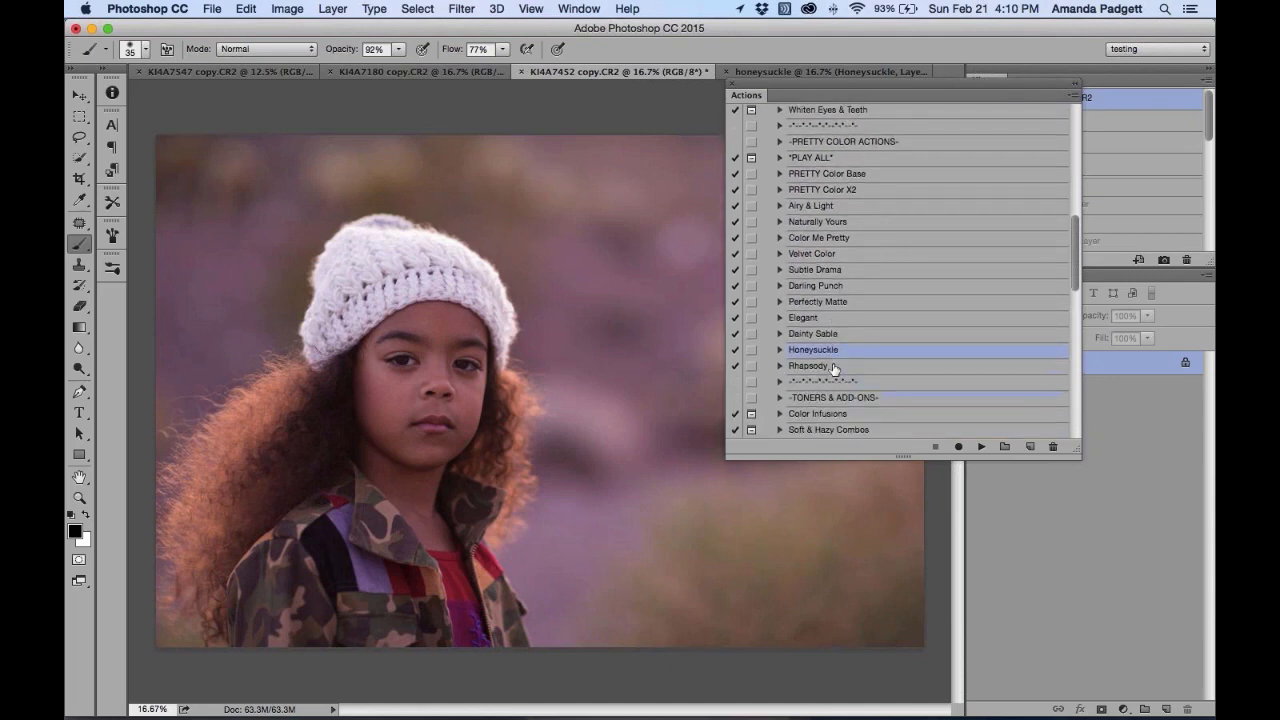
scroll(834, 370, down, 3)
scroll(834, 370, down, 3)
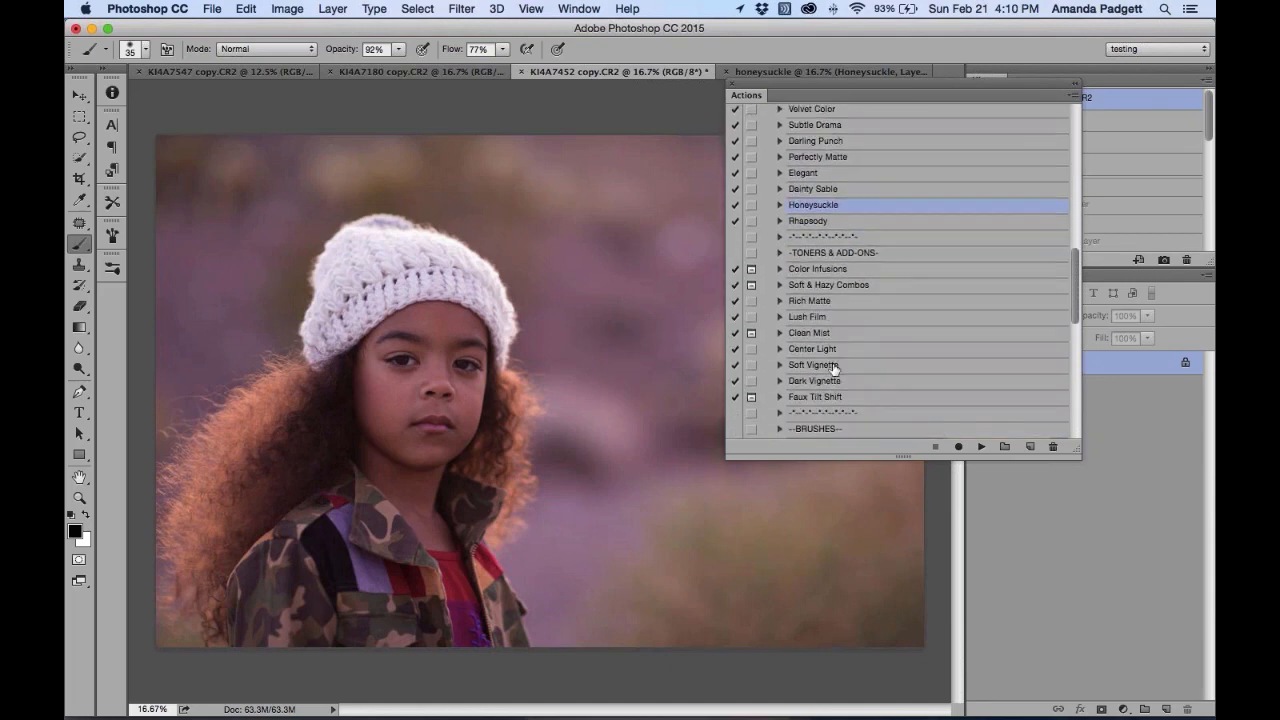
scroll(865, 263, down, 3)
scroll(865, 263, down, 8)
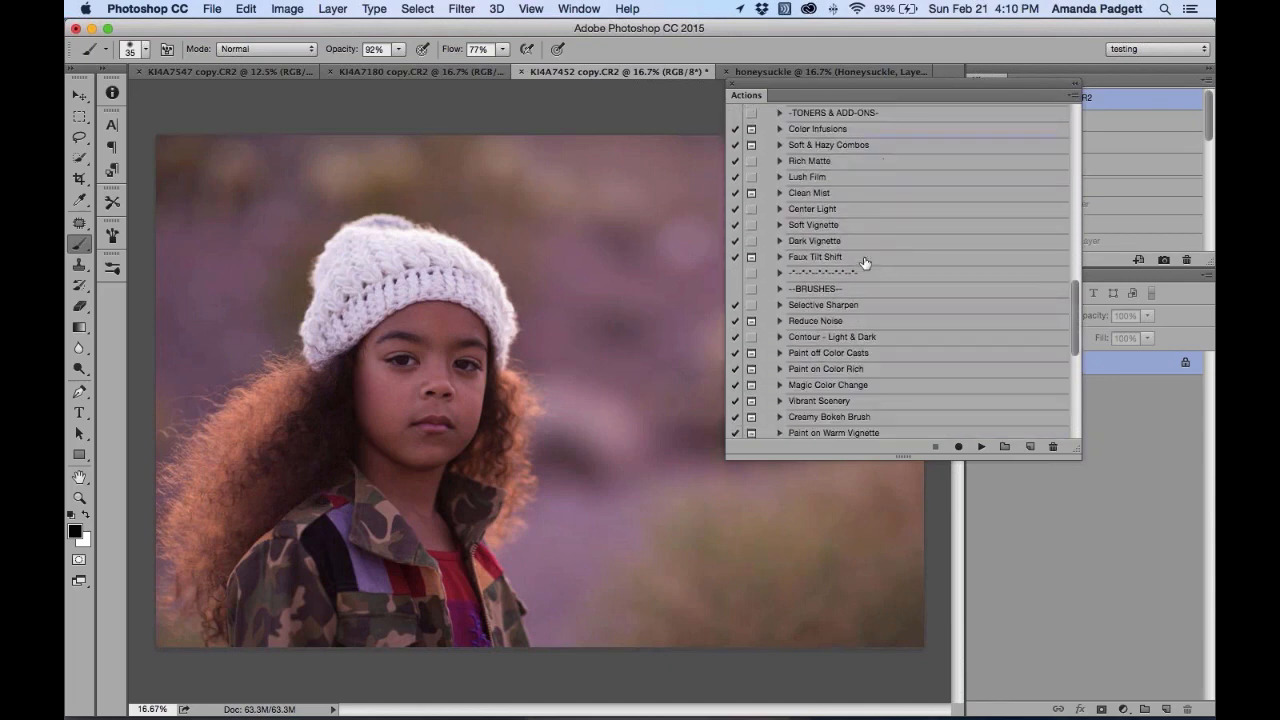
scroll(865, 263, down, 3)
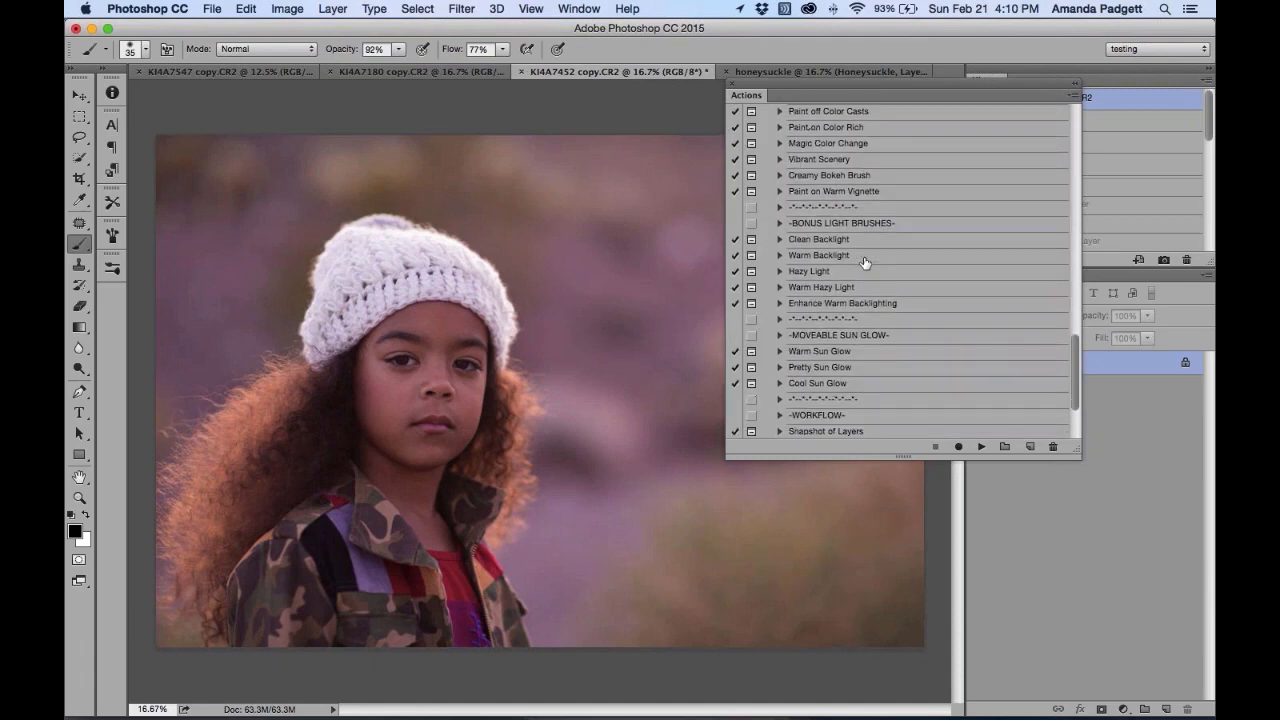
scroll(865, 263, down, 4)
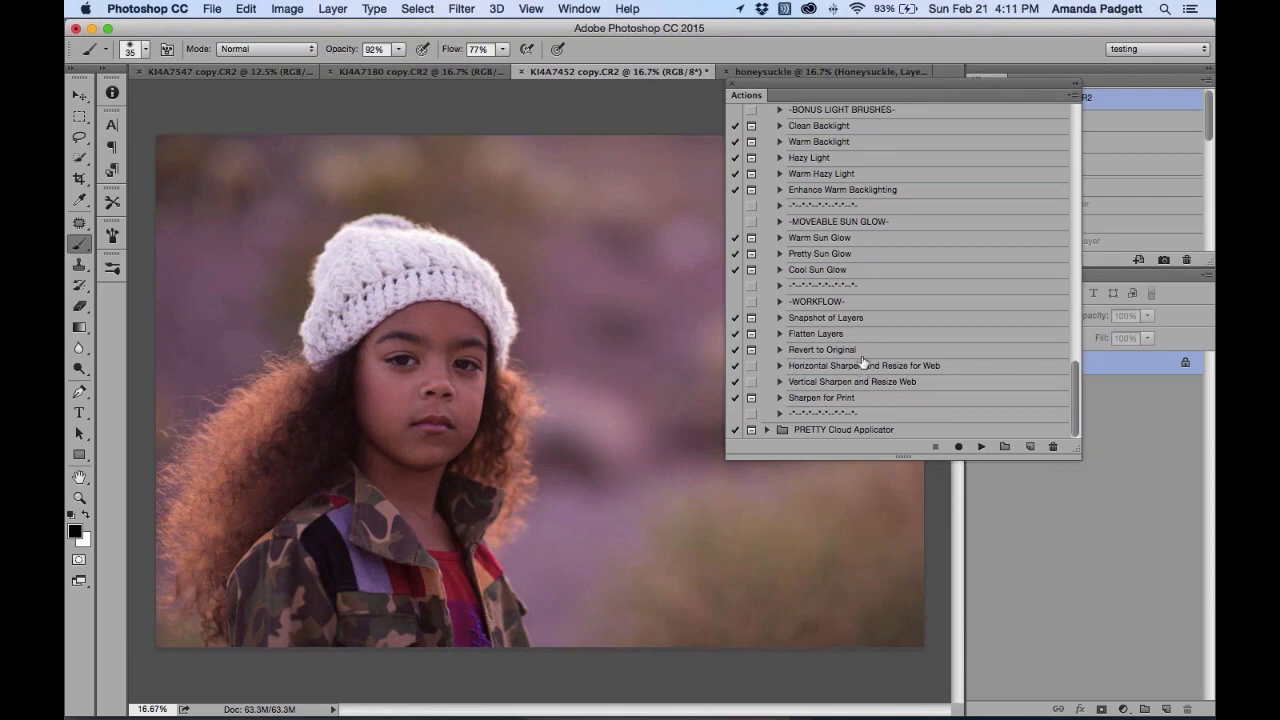
Close the floating Actions panel and display it again
click(731, 87)
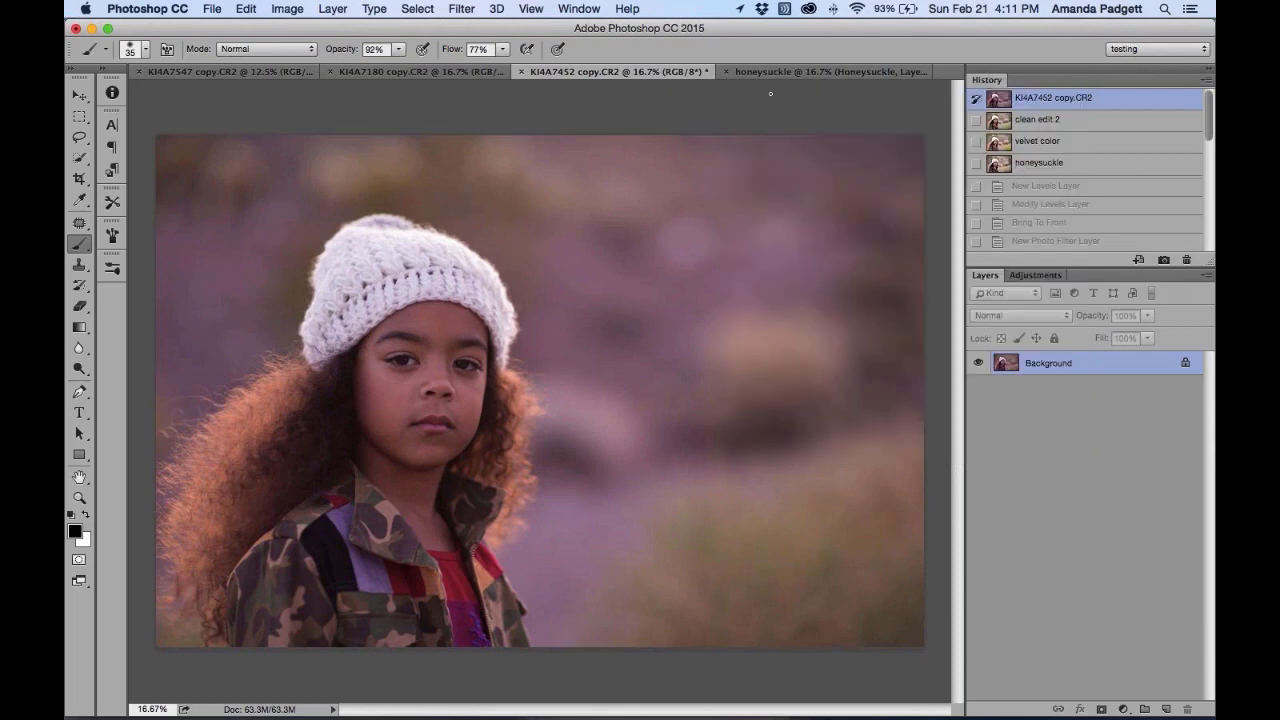
click(576, 10)
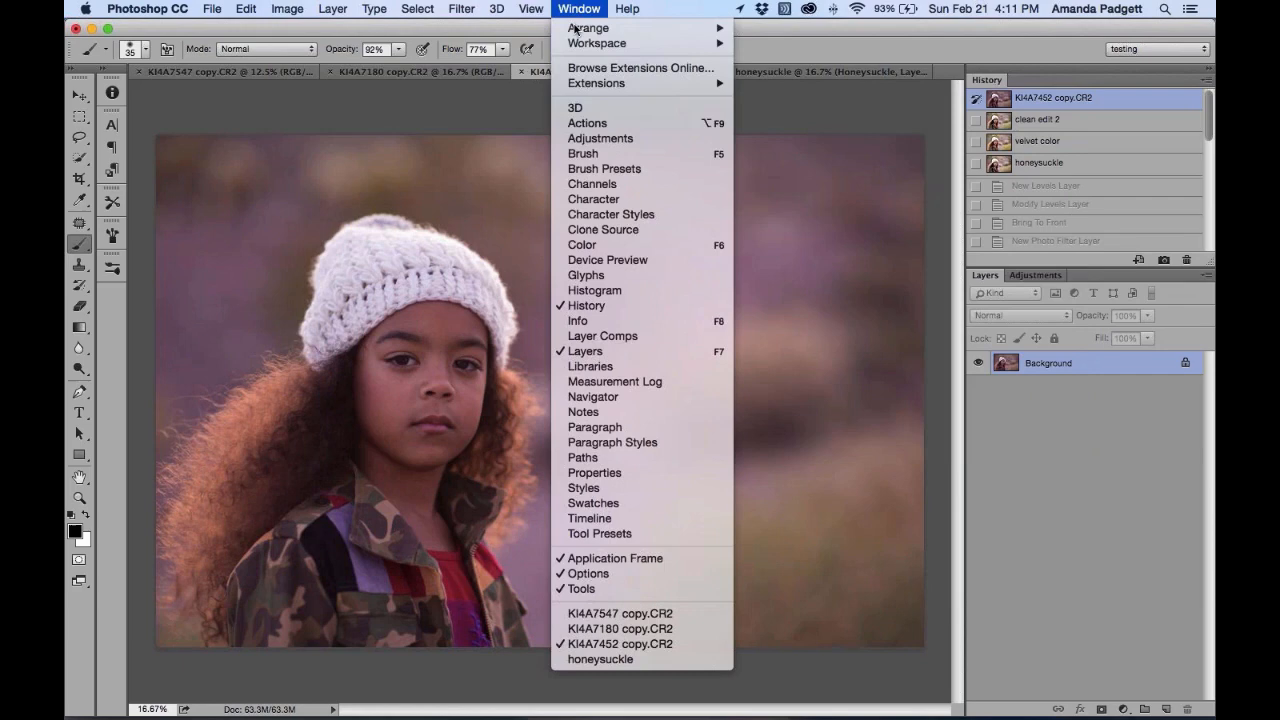
click(605, 124)
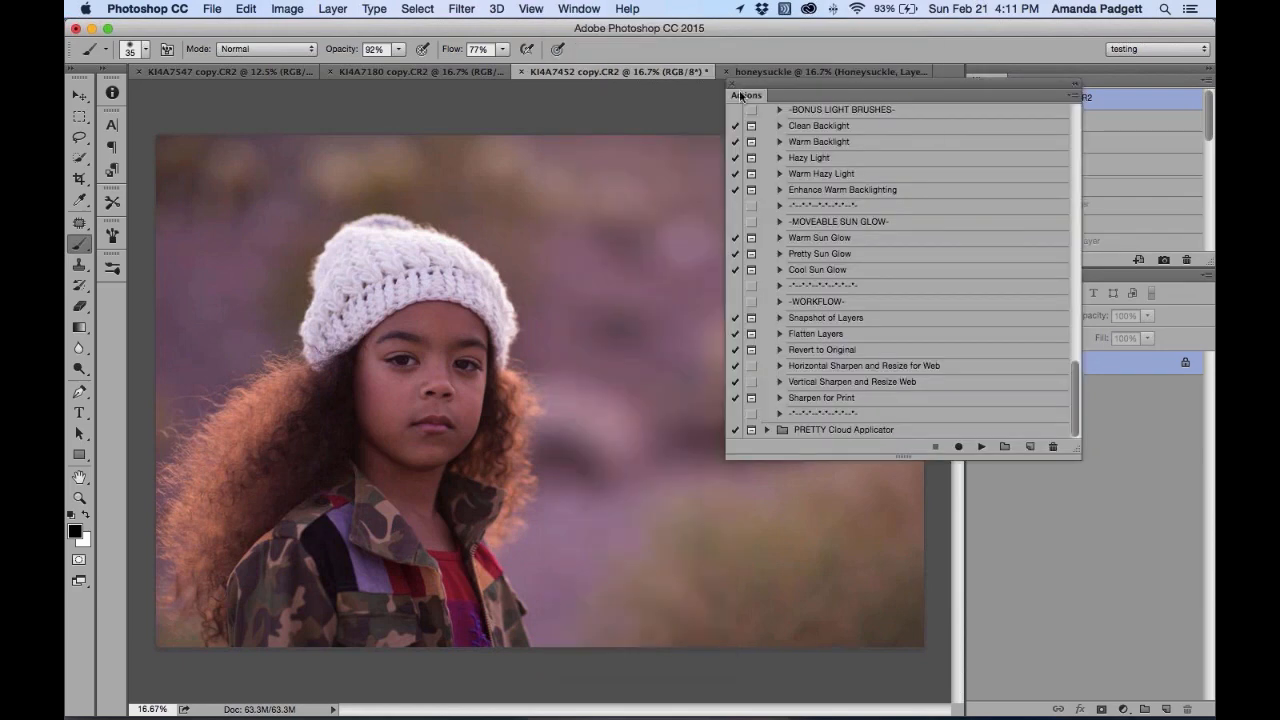
Dock the floating Actions panel beside the History panel so both share one group above Layers
drag(745, 81, 847, 85)
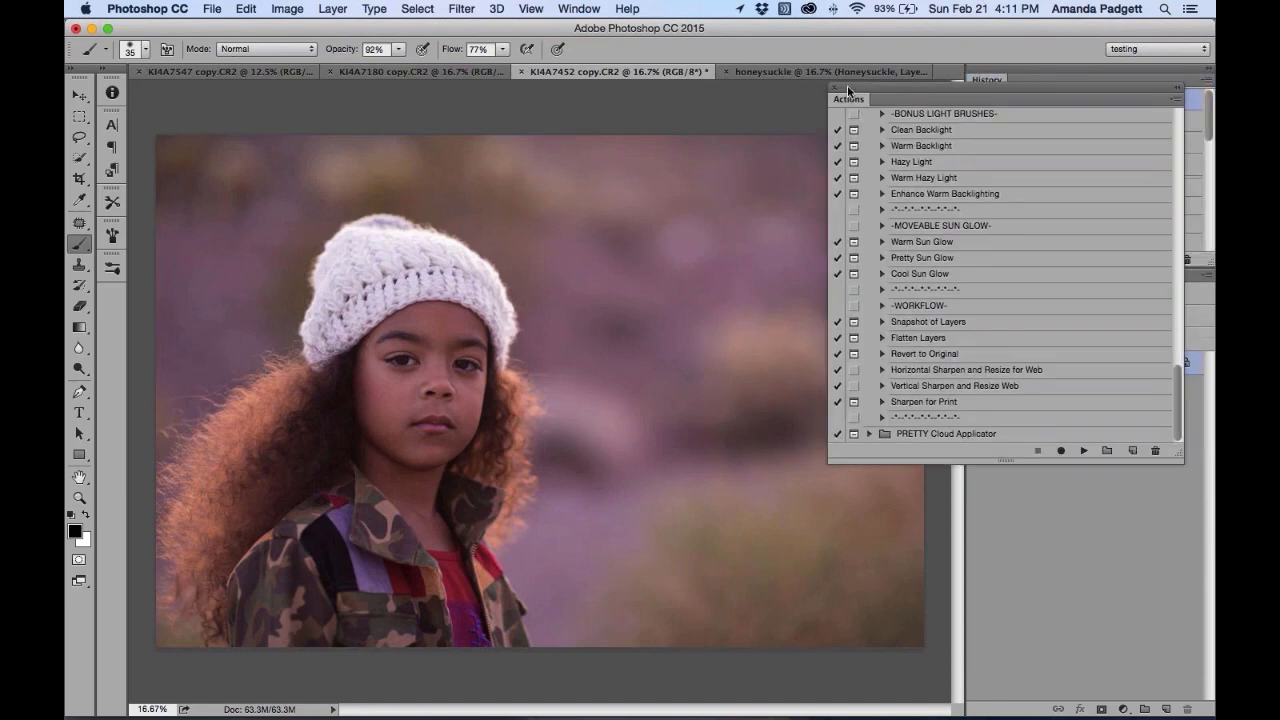
drag(873, 88, 1042, 87)
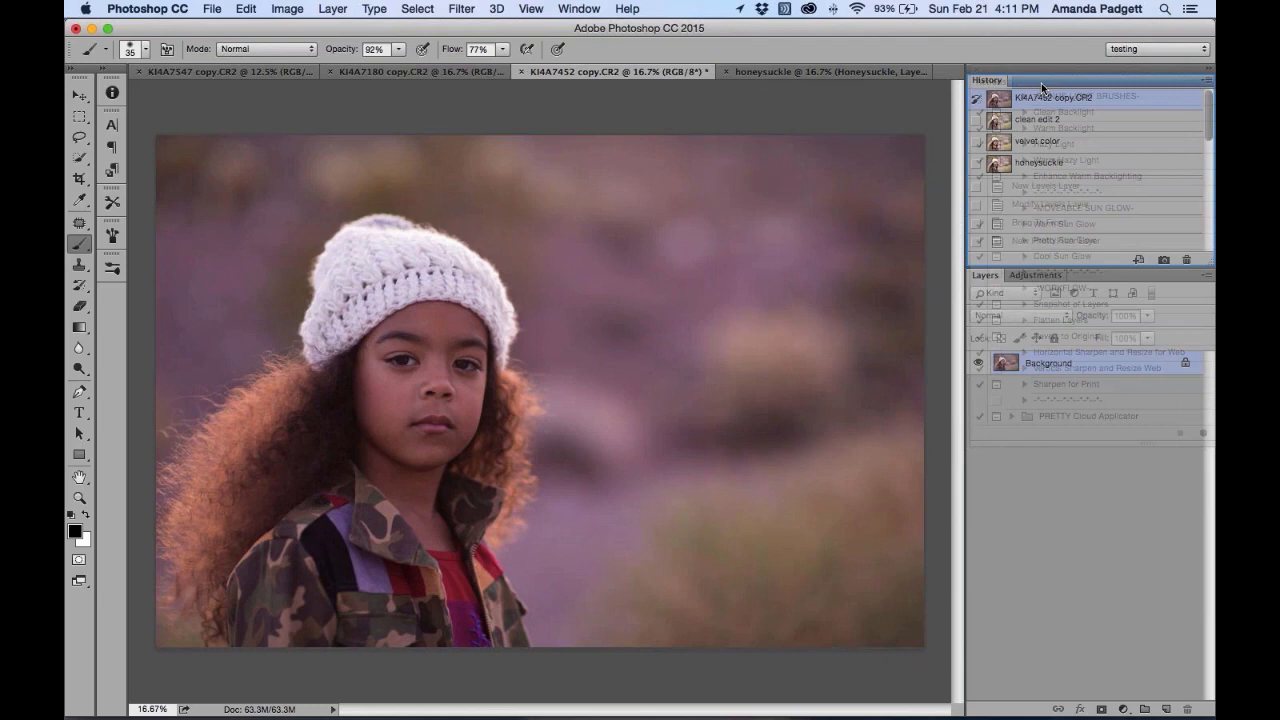
drag(1042, 87, 1042, 87)
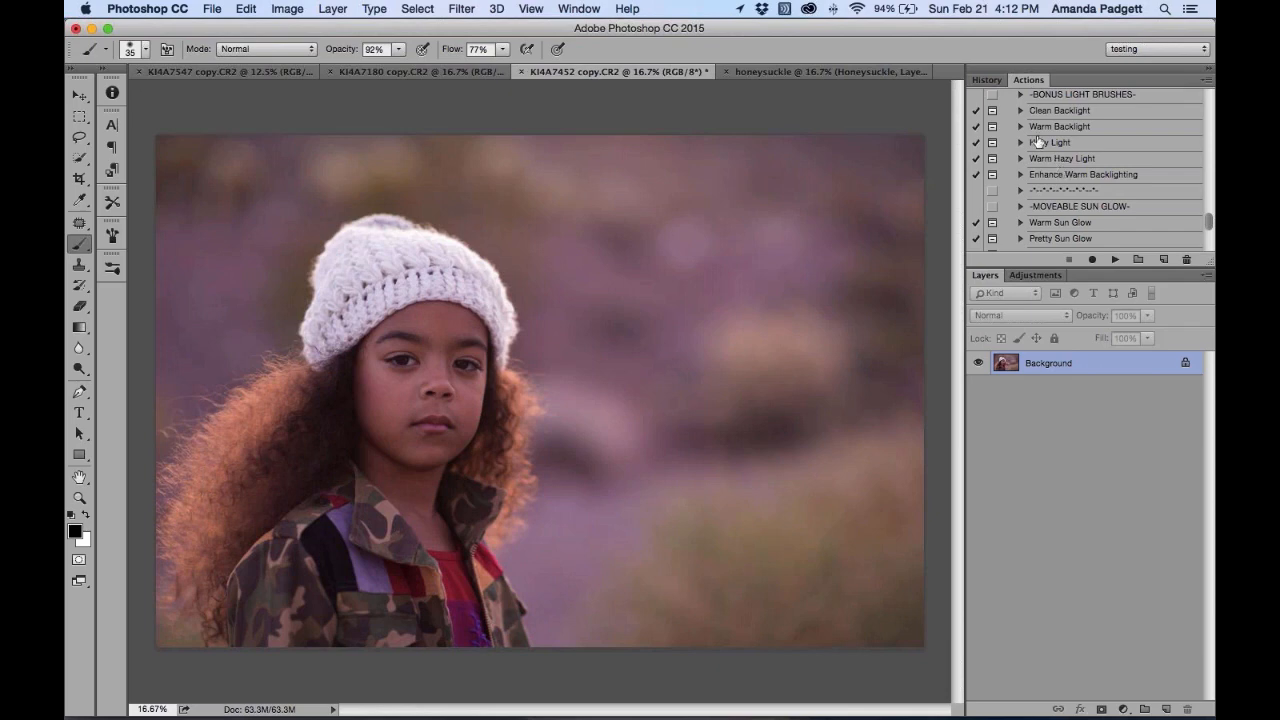
Compare the original KI4A7452 photo with its "clean edit 2" and "honeysuckle" history snapshots, ending on the original
scroll(1061, 174, up, 3)
click(990, 82)
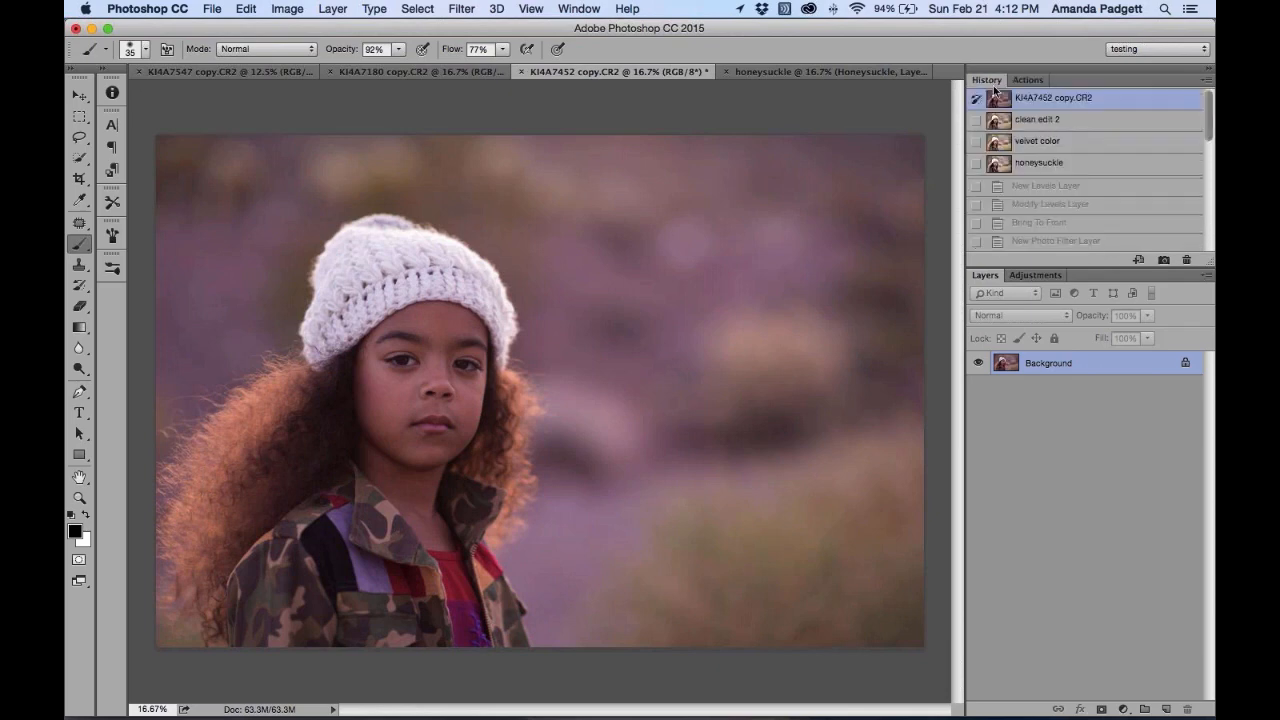
click(1062, 123)
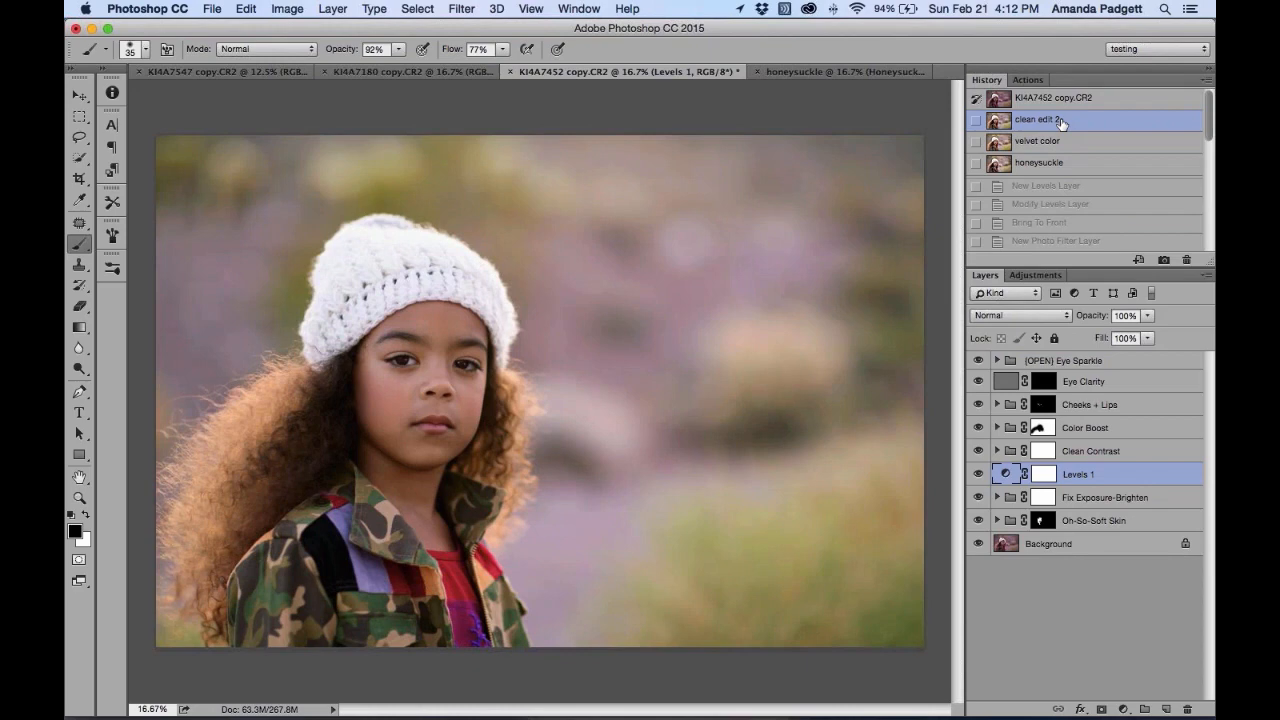
click(1109, 104)
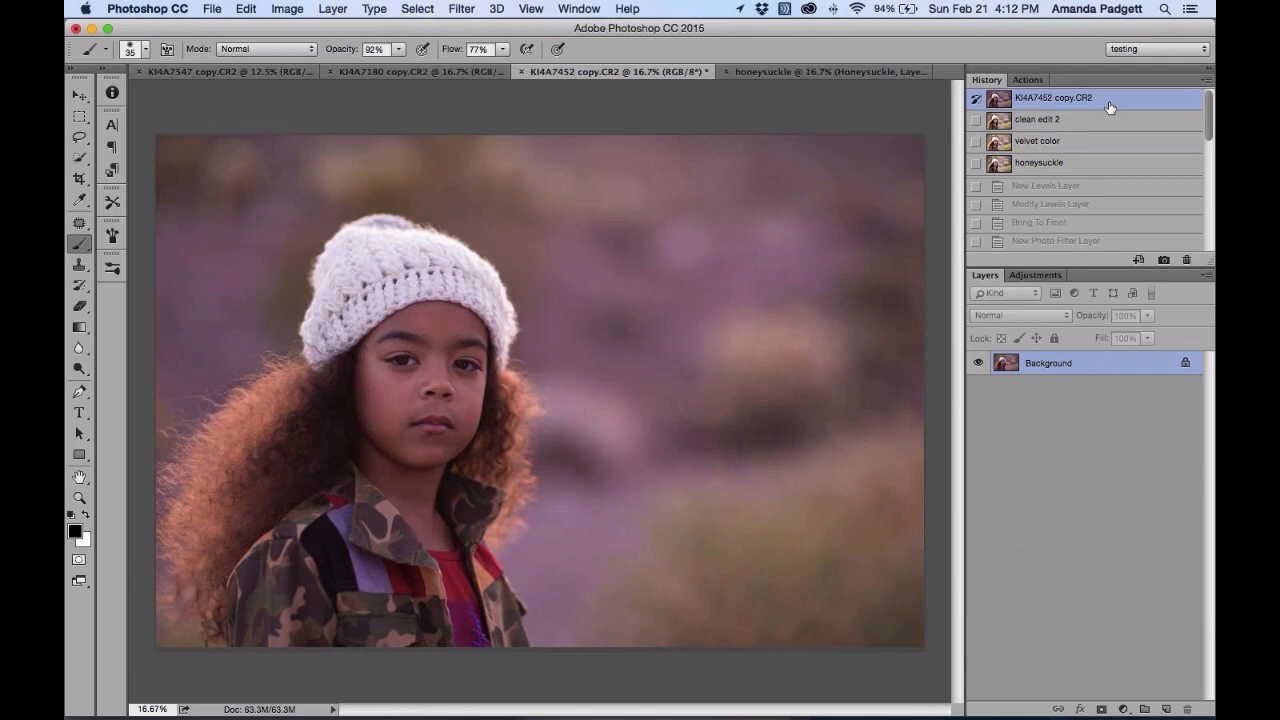
click(1072, 128)
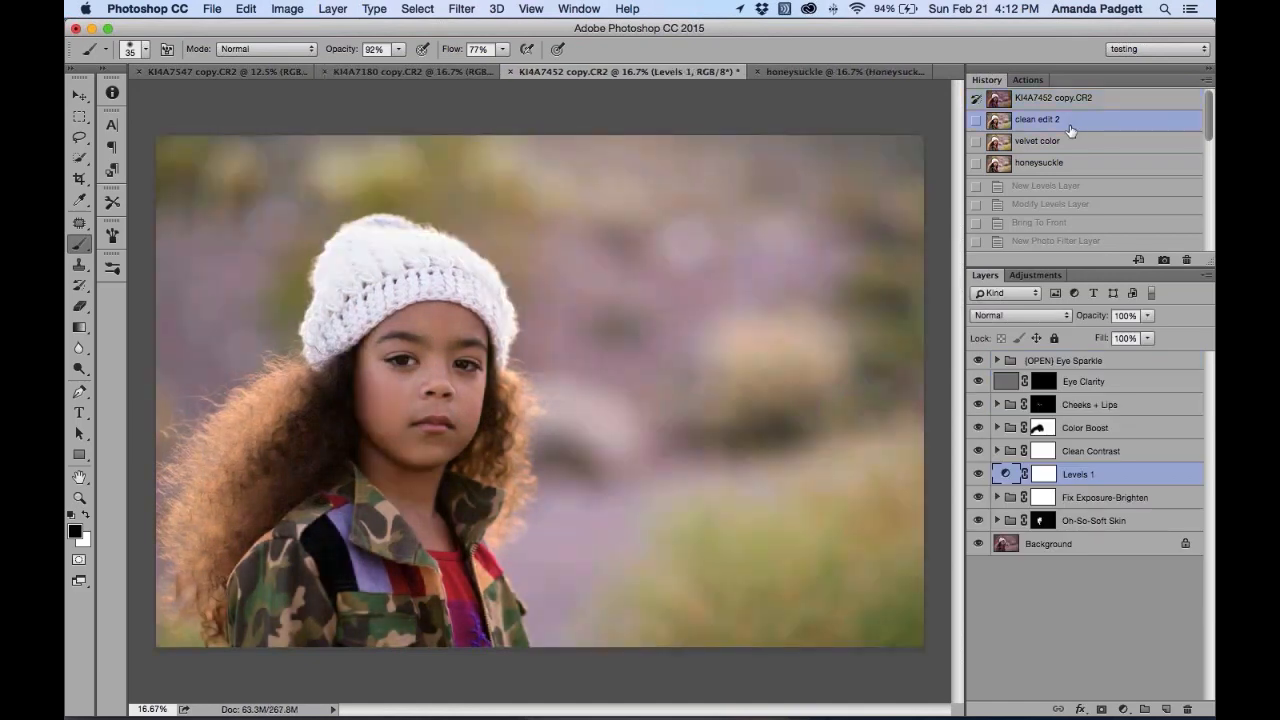
click(1071, 166)
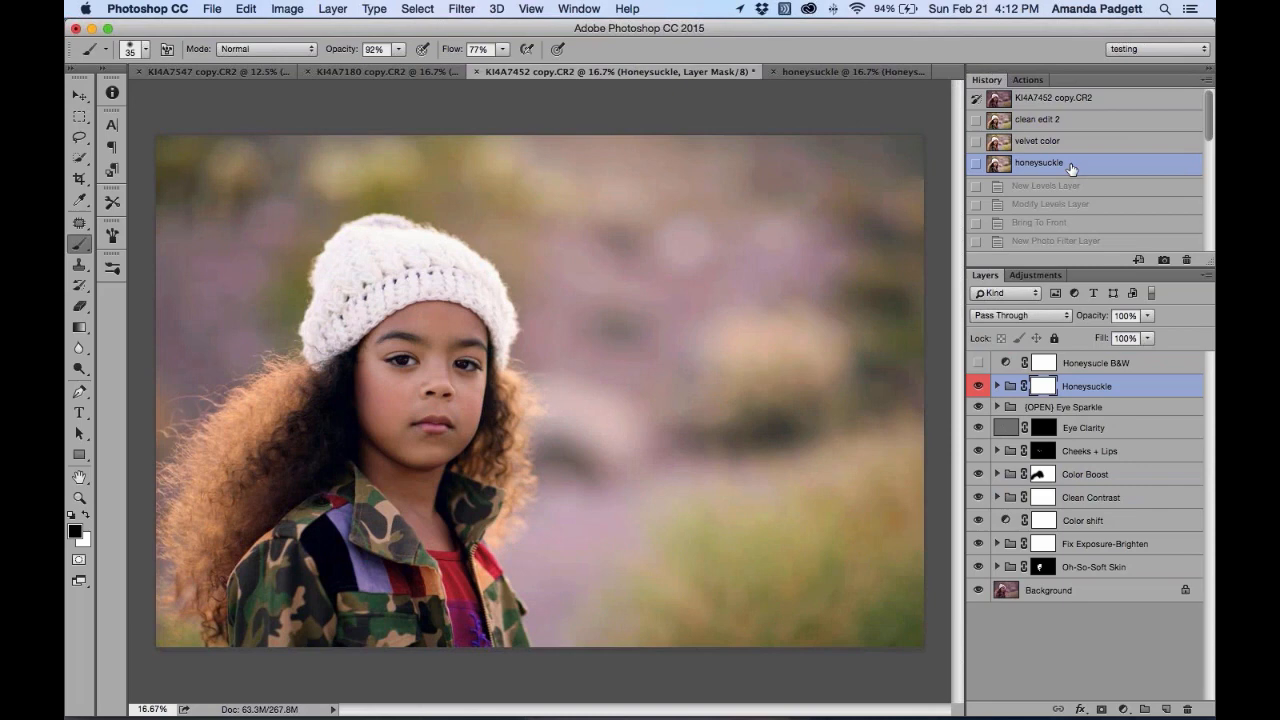
click(1064, 103)
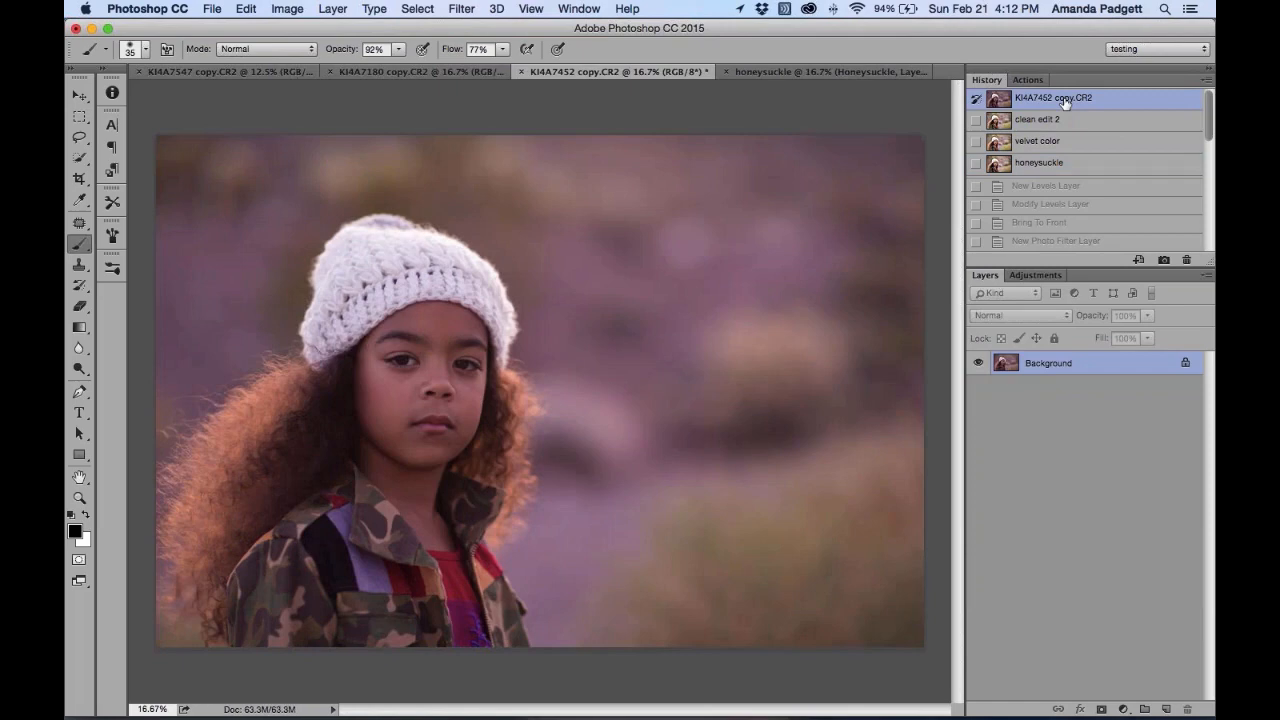
Bring the Actions panel forward and find the PERFECT START ACTIONS group in the PRETTY ACTIONS {Pure} set
click(1030, 80)
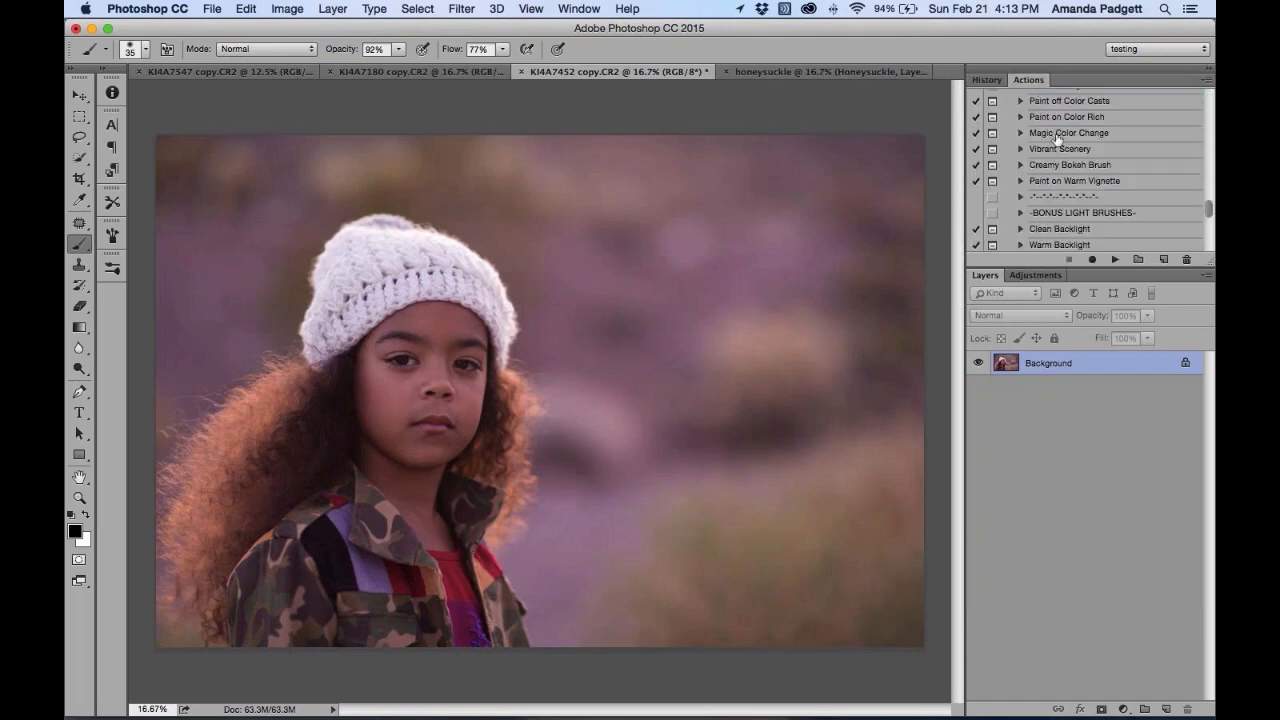
scroll(1057, 140, up, 10)
scroll(1057, 140, up, 10)
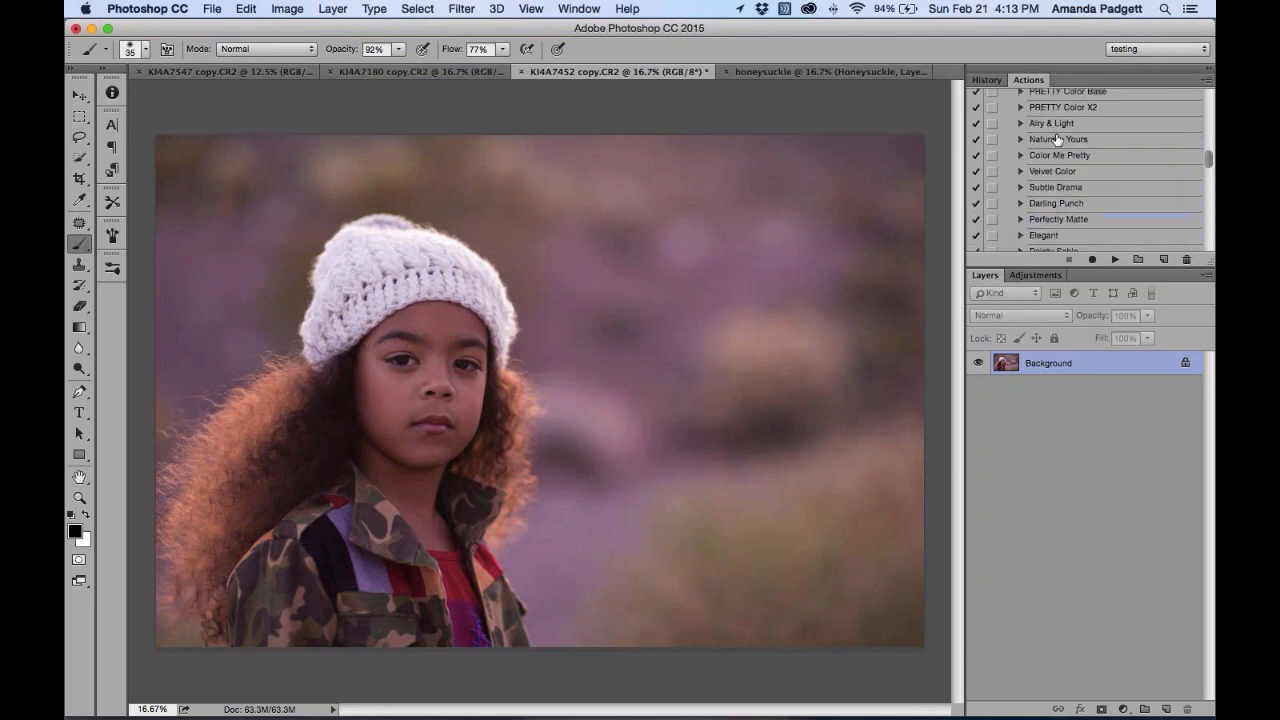
scroll(1057, 140, up, 10)
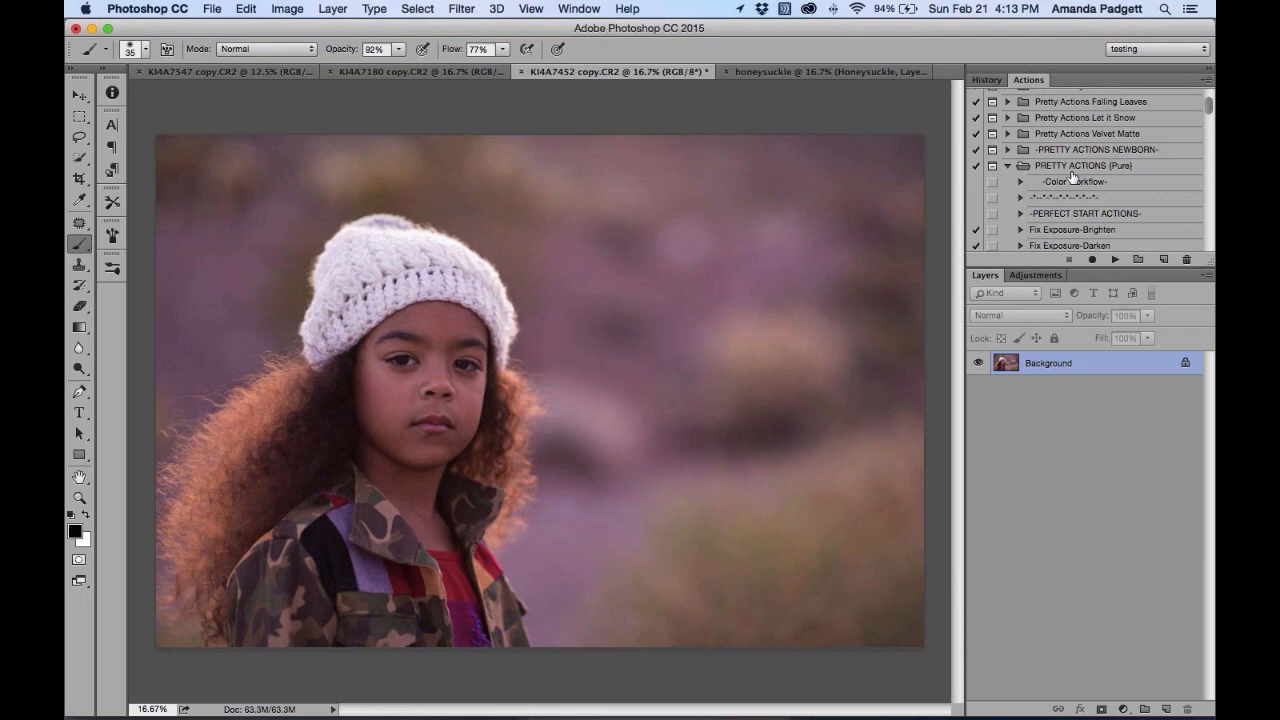
scroll(1072, 177, down, 3)
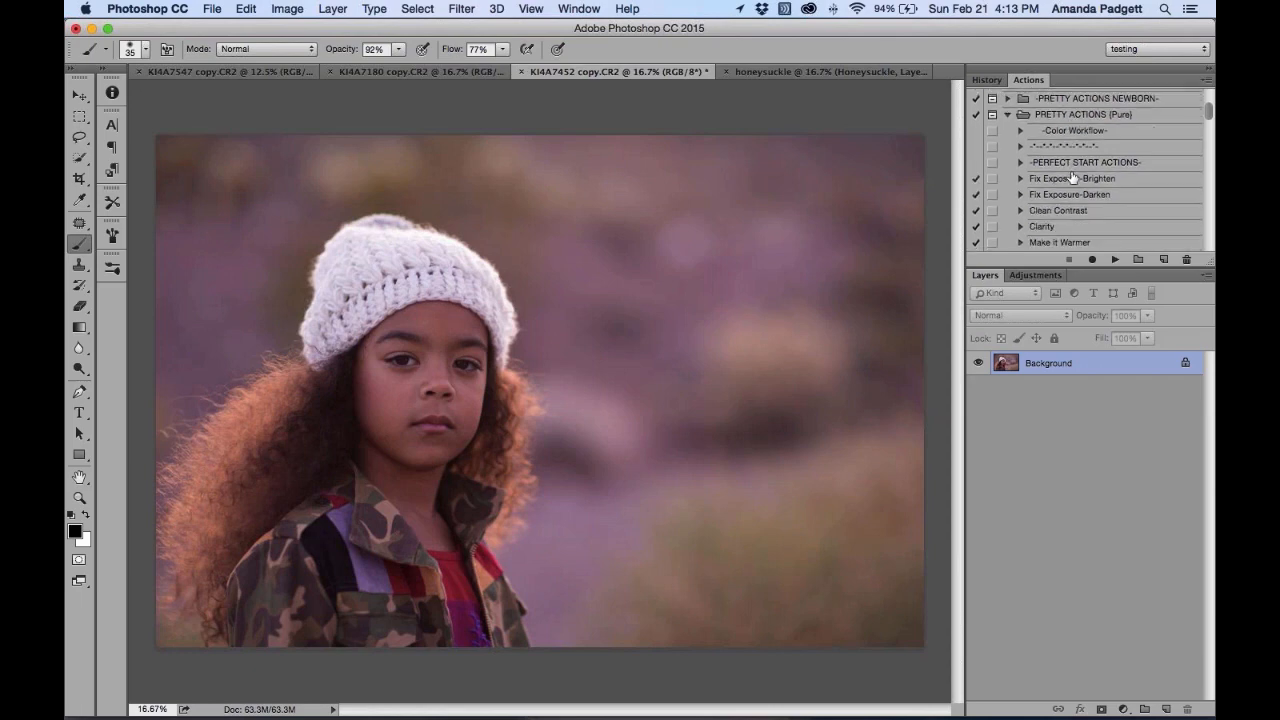
scroll(1072, 177, down, 3)
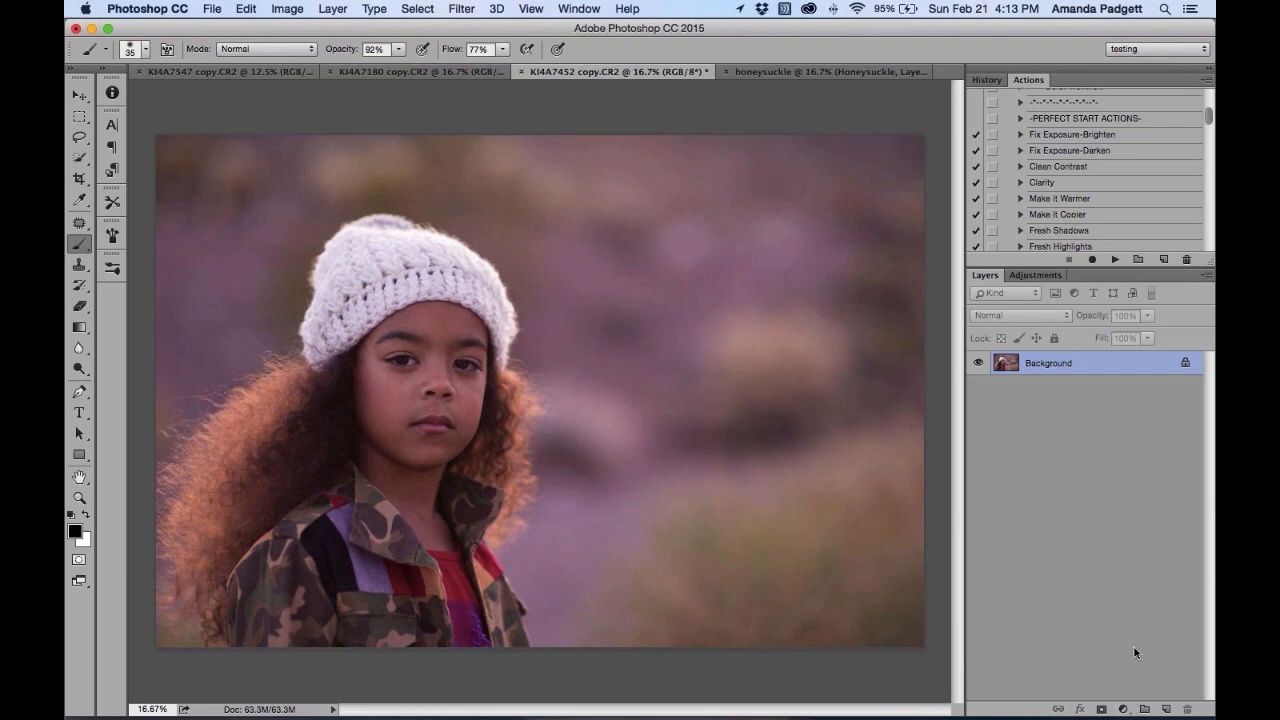
Check the Adjustments options, return to the layer list, and add a Levels adjustment layer above the Background
click(1039, 277)
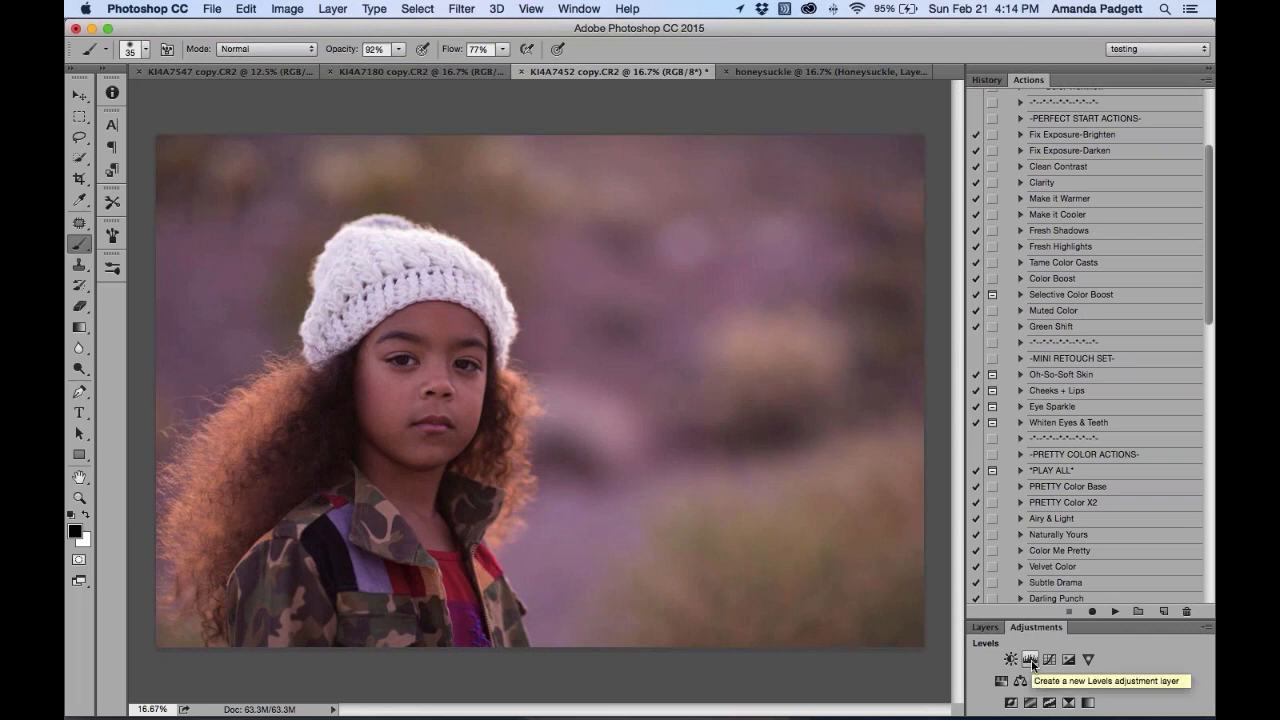
click(985, 627)
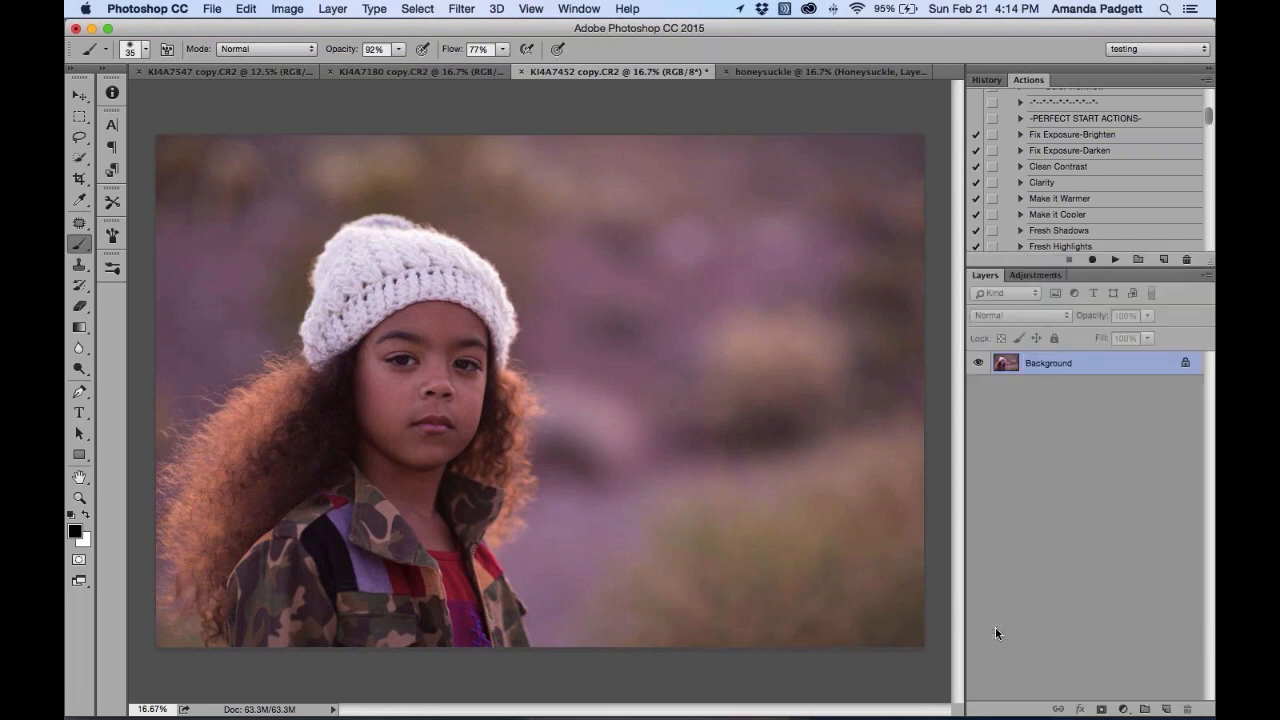
click(1123, 709)
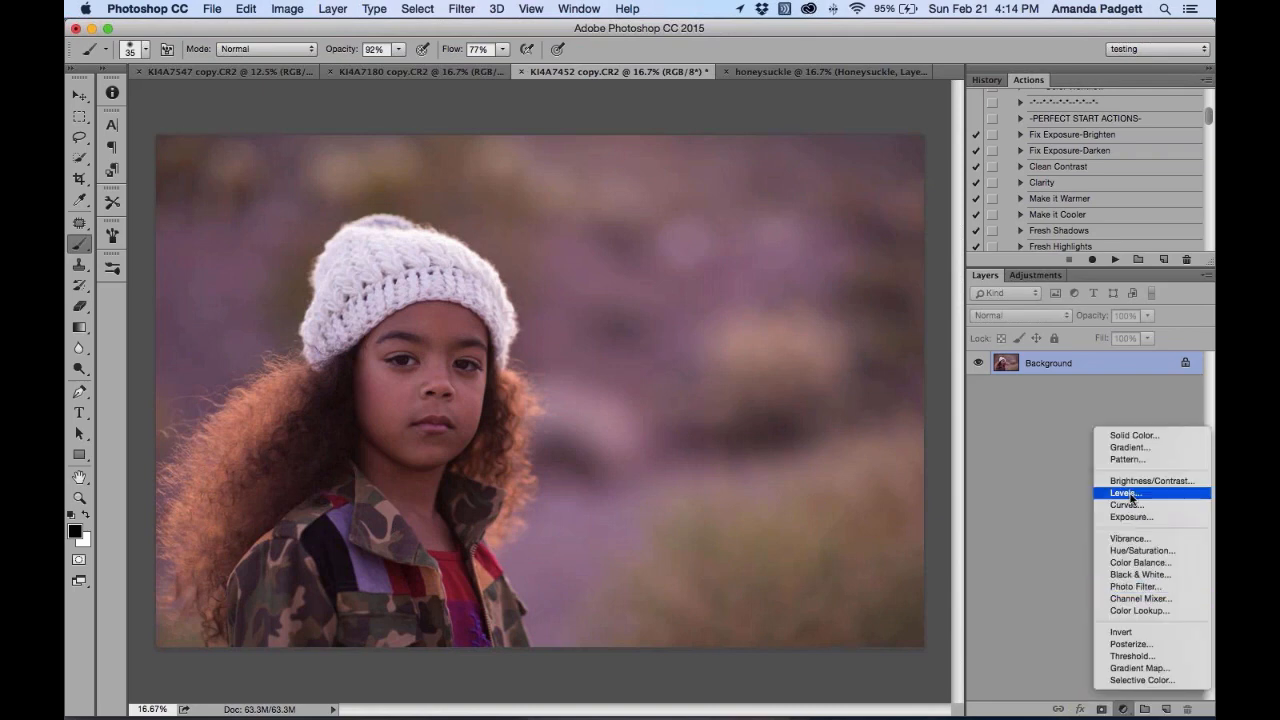
click(1130, 494)
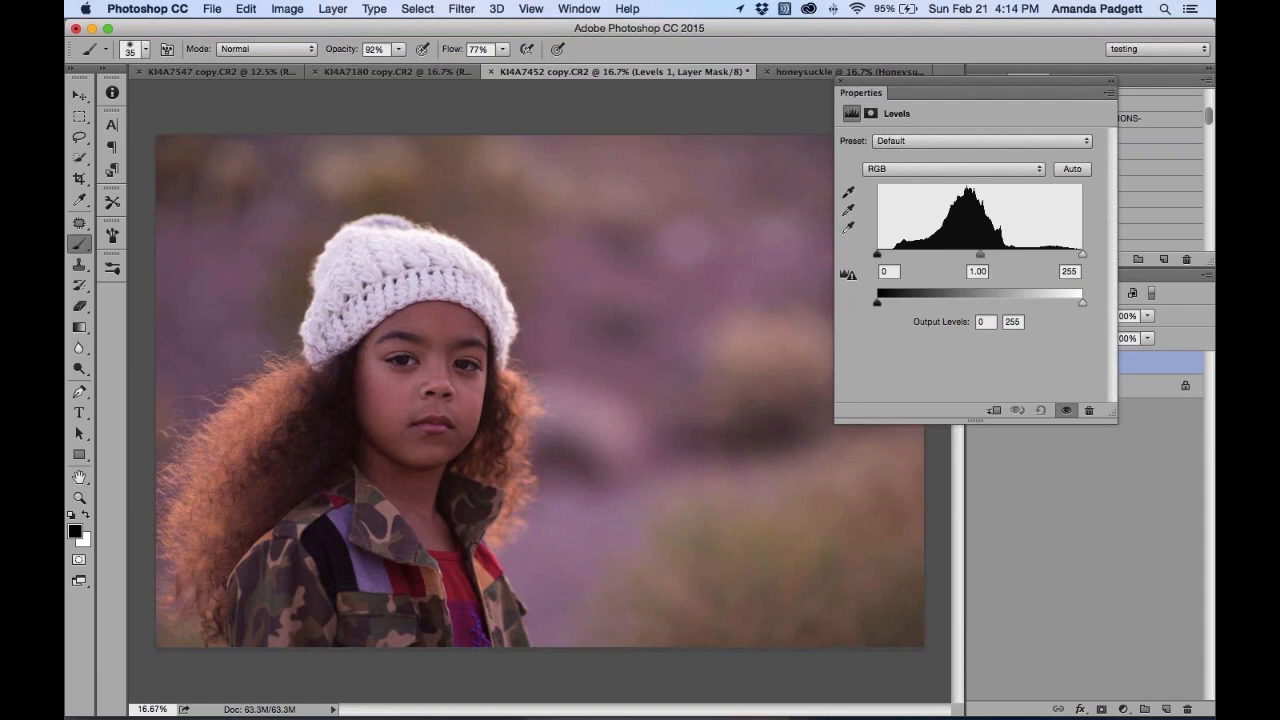
Set the Levels gray point by sampling the white of the girl's eye on the photo's left side
key(super+equal)
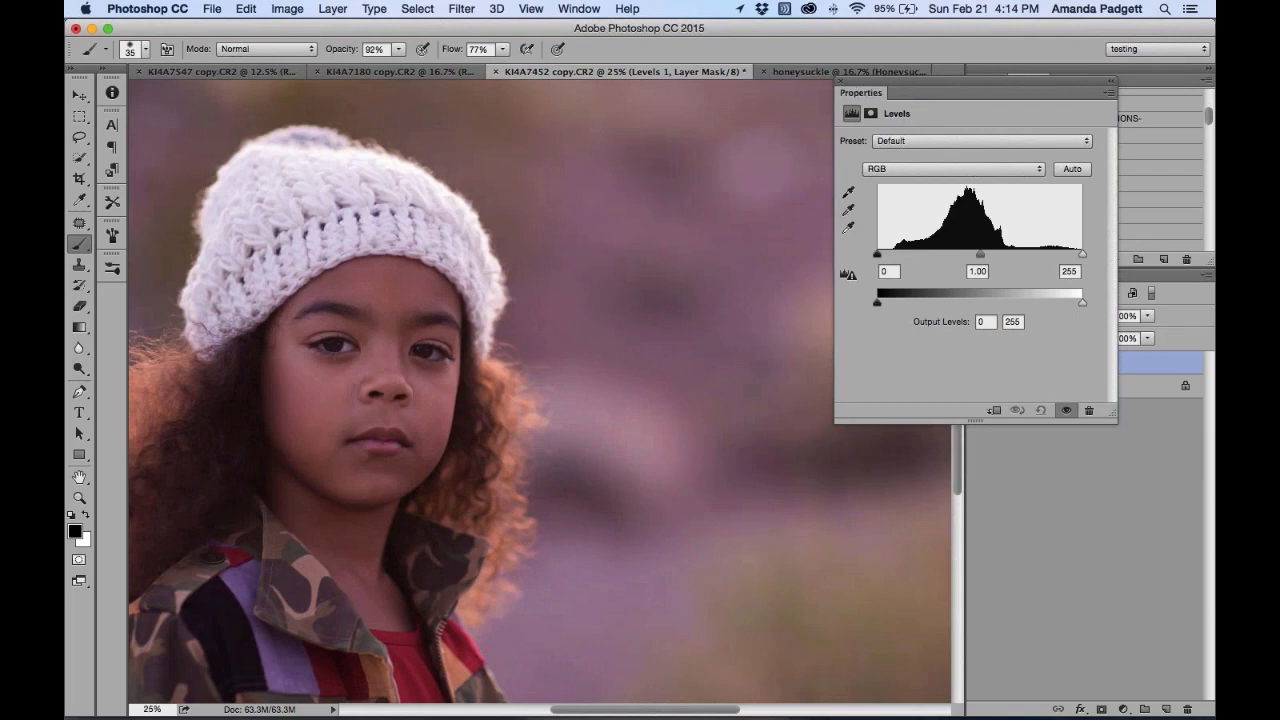
key(super+equal)
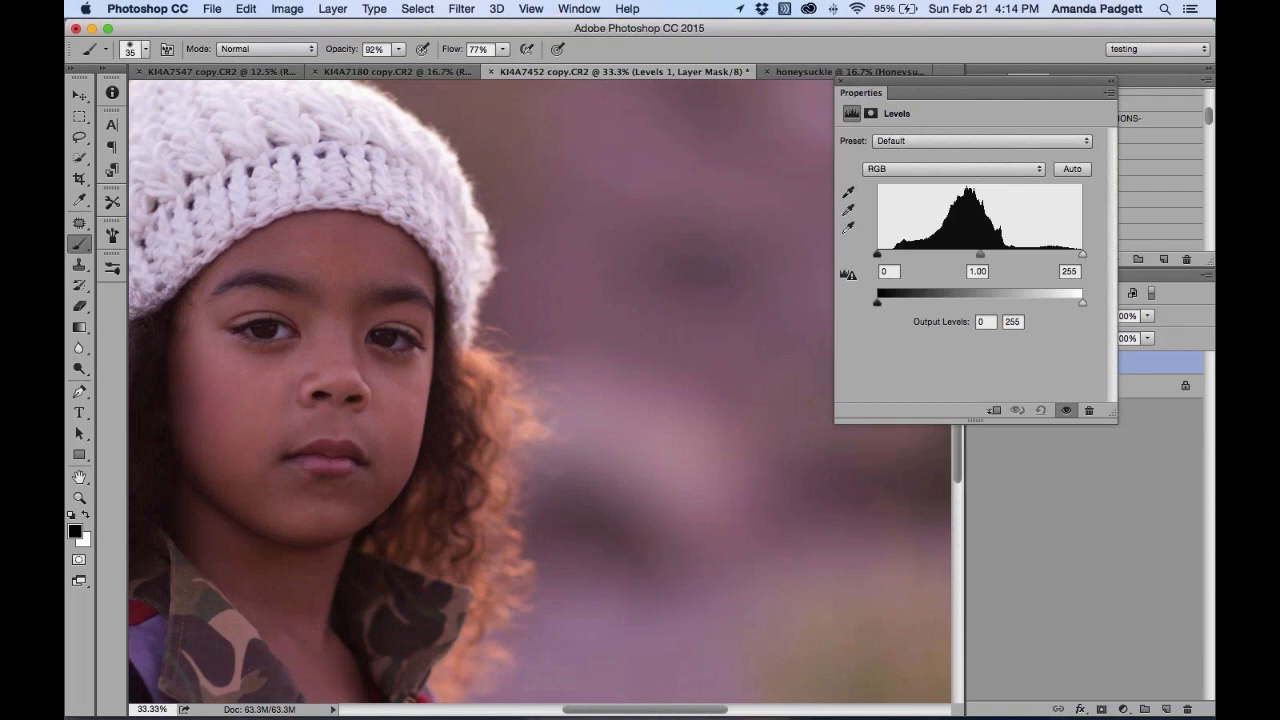
scroll(743, 185, left, 1)
click(848, 210)
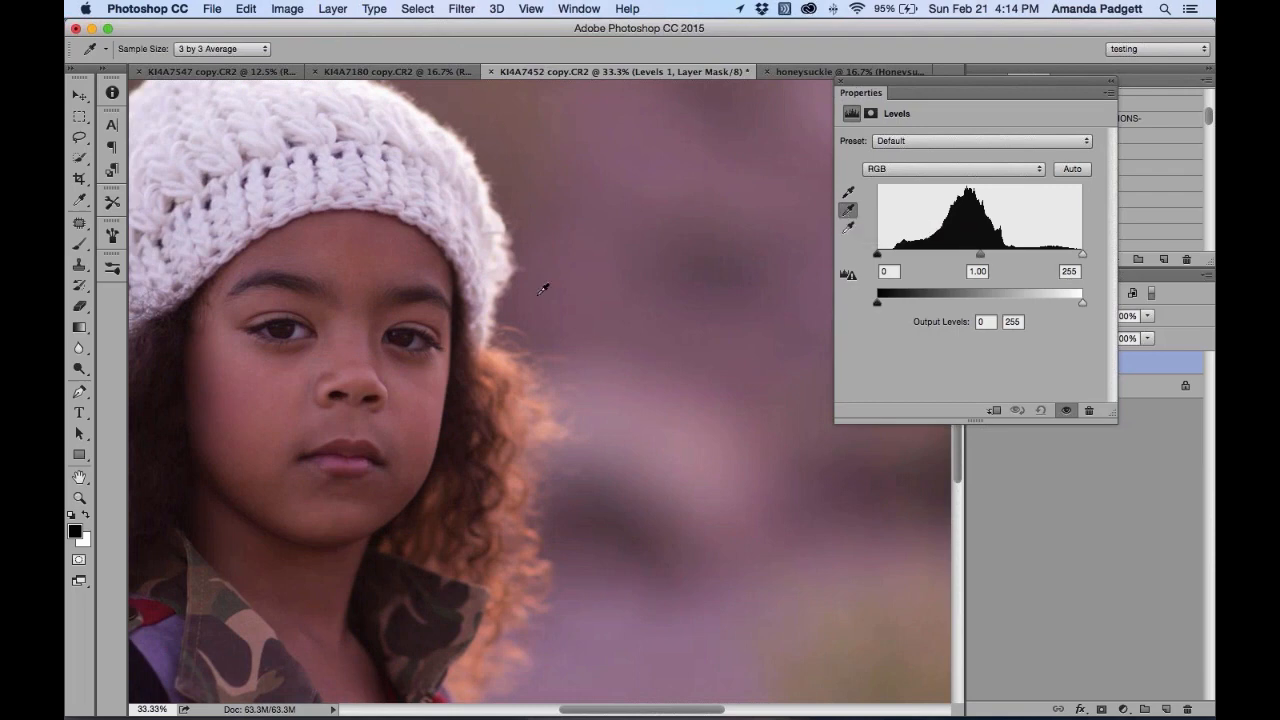
click(306, 326)
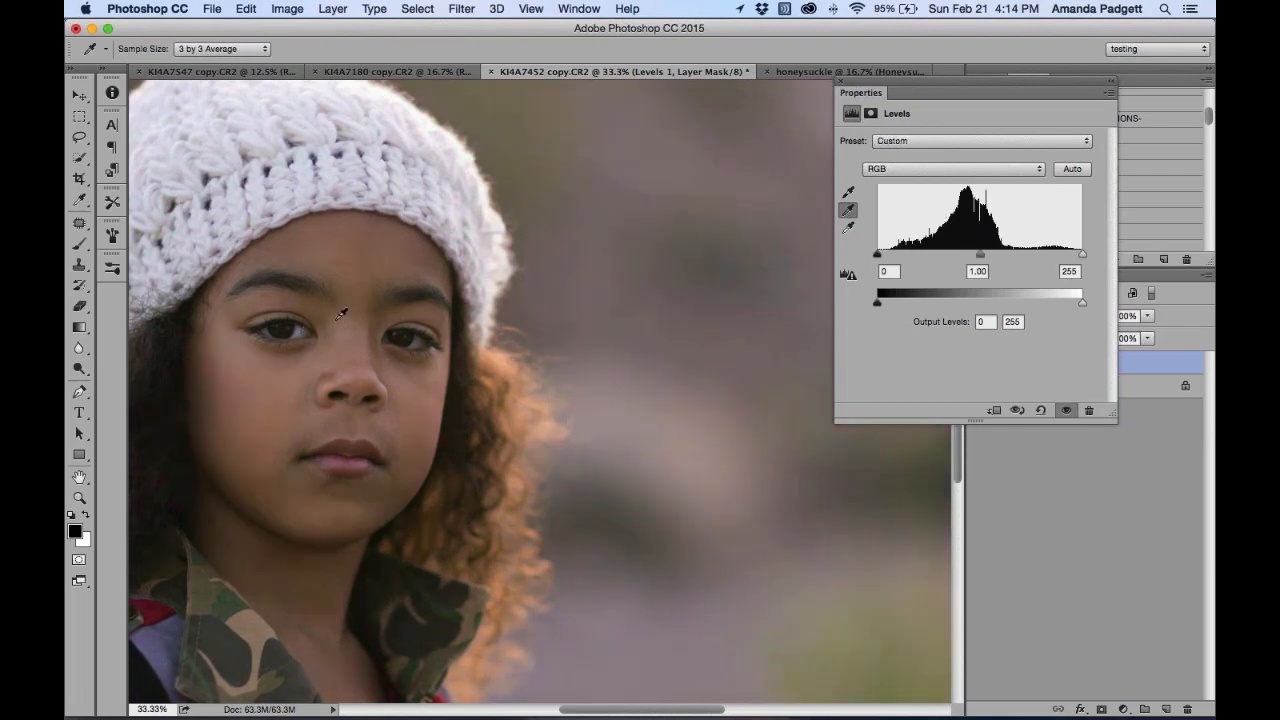
drag(375, 287, 537, 286)
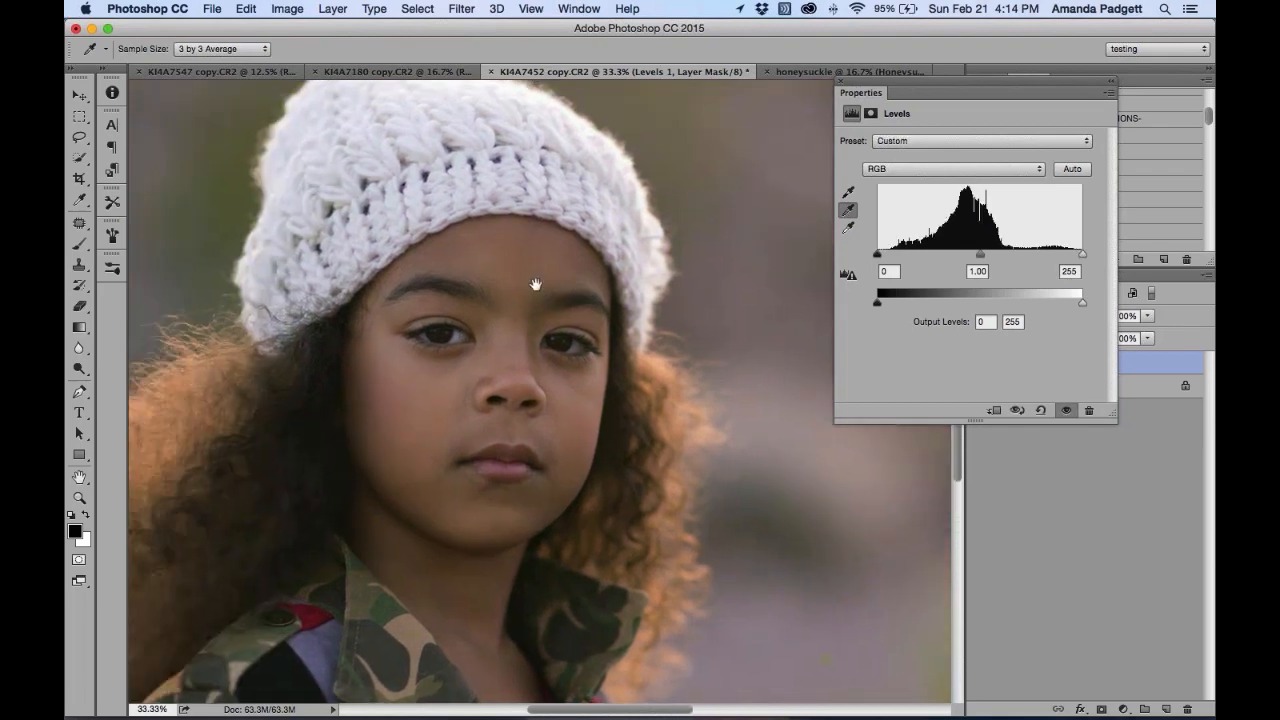
Compare the photo without and with the Levels correction, and resample the gray point on the white of the other eye
click(1065, 410)
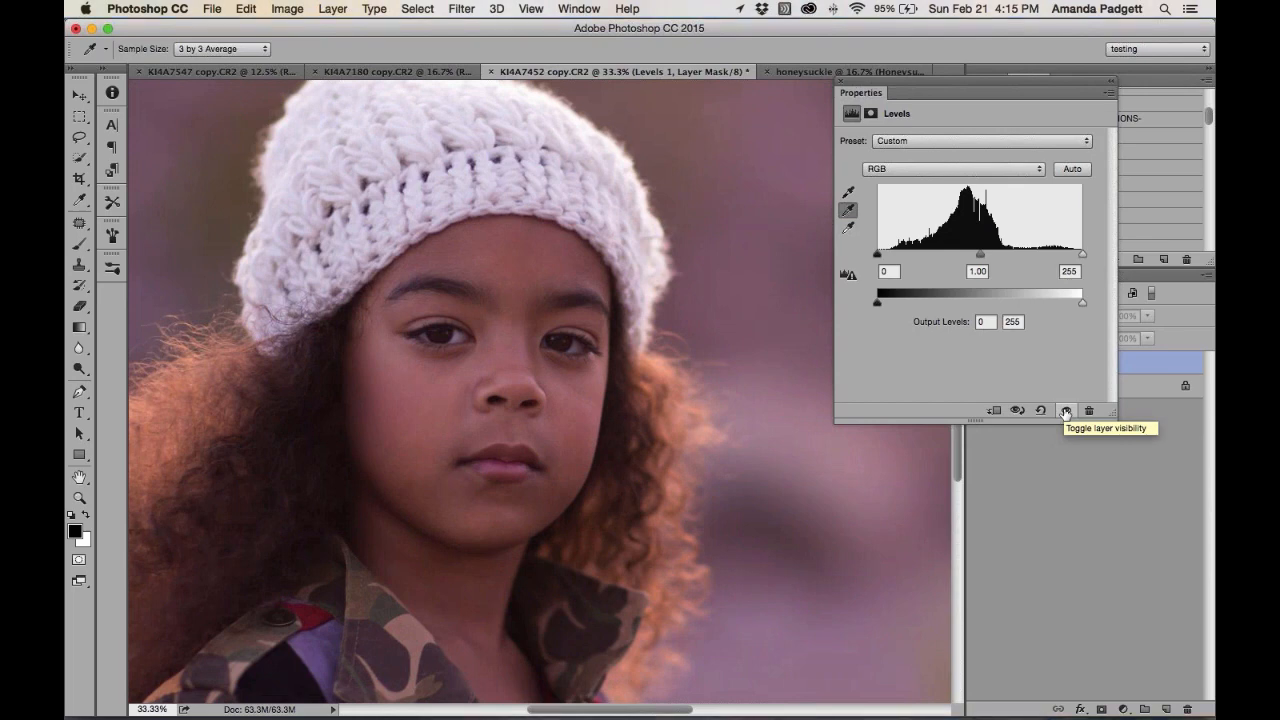
click(1065, 410)
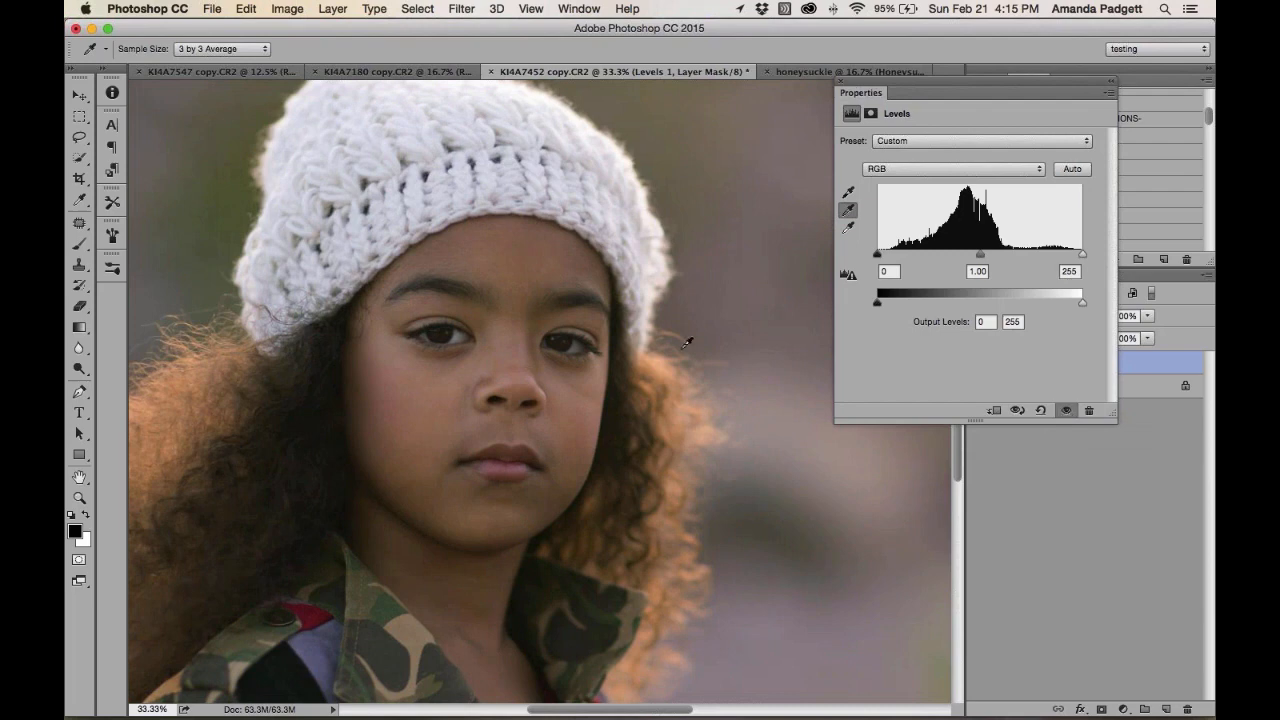
click(582, 344)
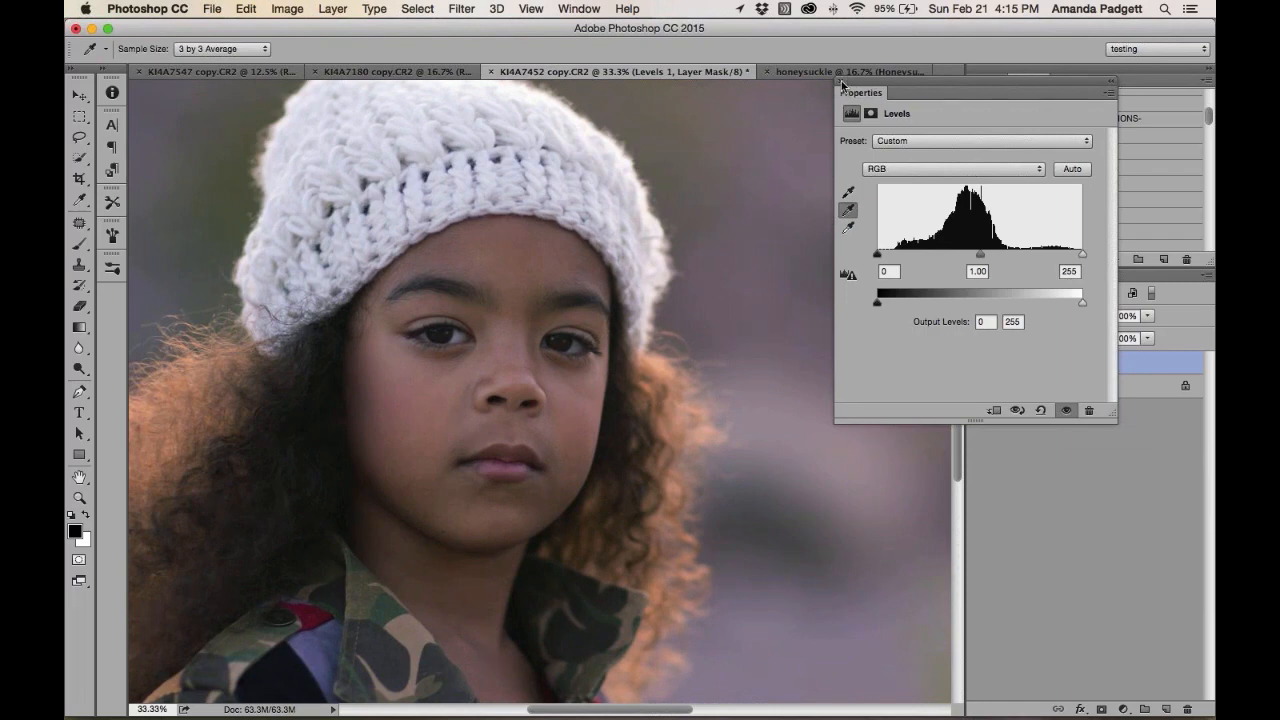
Close the Levels properties, switch to the Brush tool, and rename the Levels layer "WB Fix"
click(842, 83)
key(b)
double_click(1080, 364)
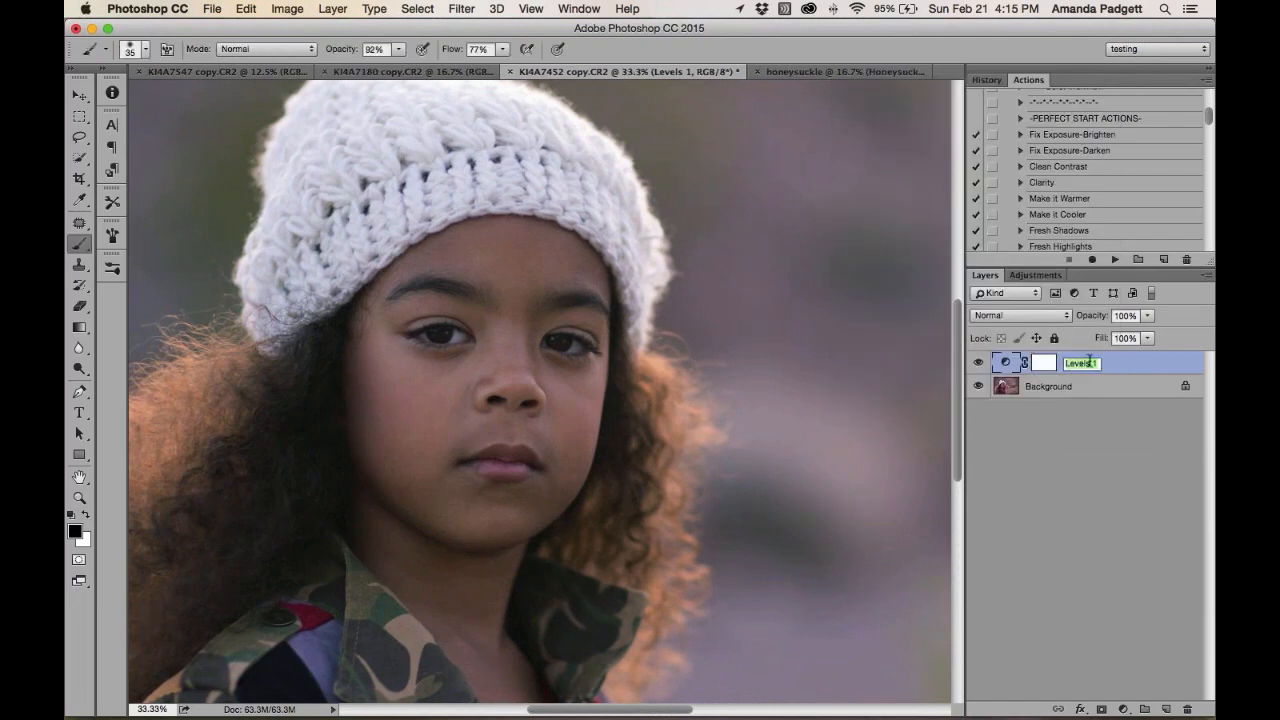
text(WB Fix)
key(Return)
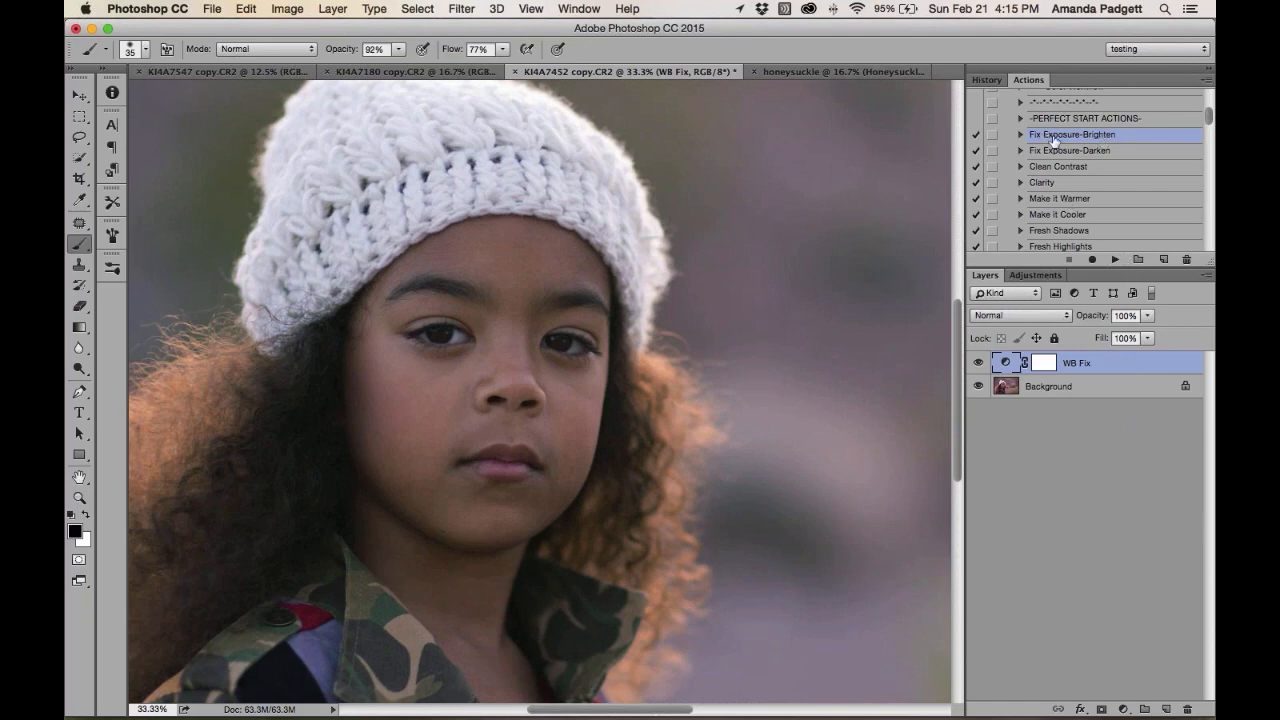
Show the actions in Button Mode, look through the action buttons, and switch back to the list view
click(1207, 80)
click(1060, 87)
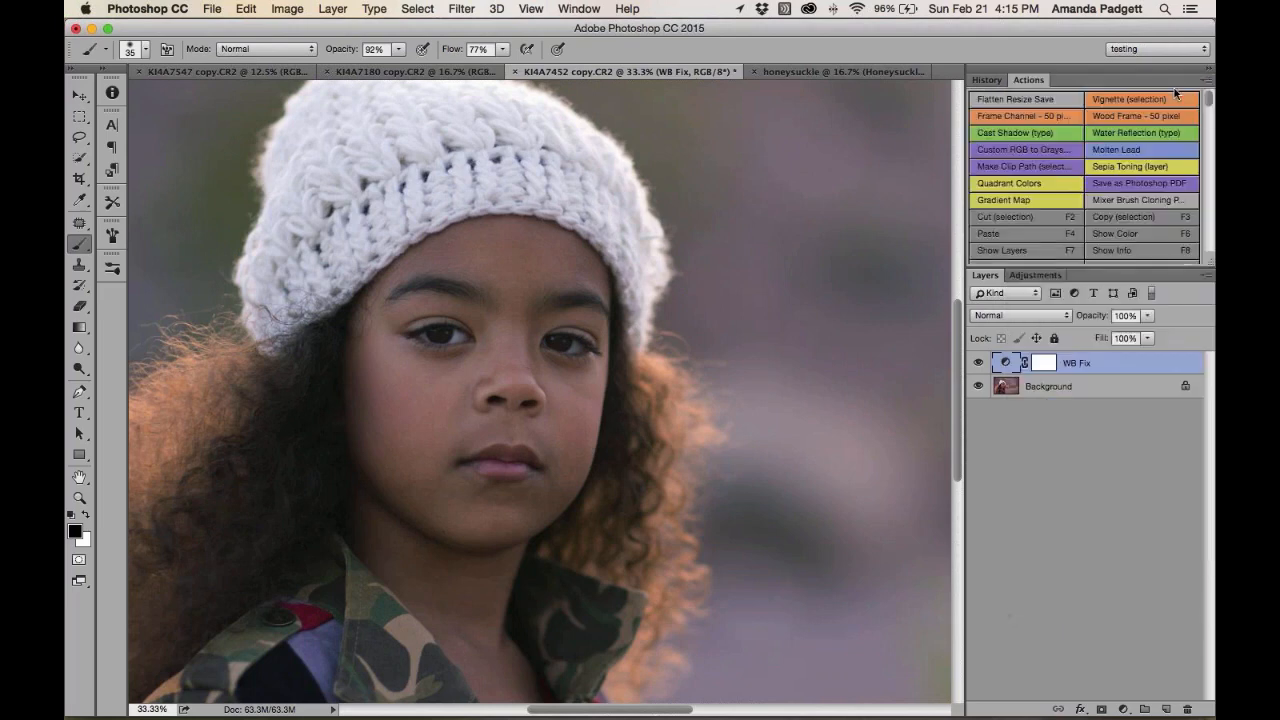
scroll(1110, 172, down, 5)
scroll(1050, 172, down, 6)
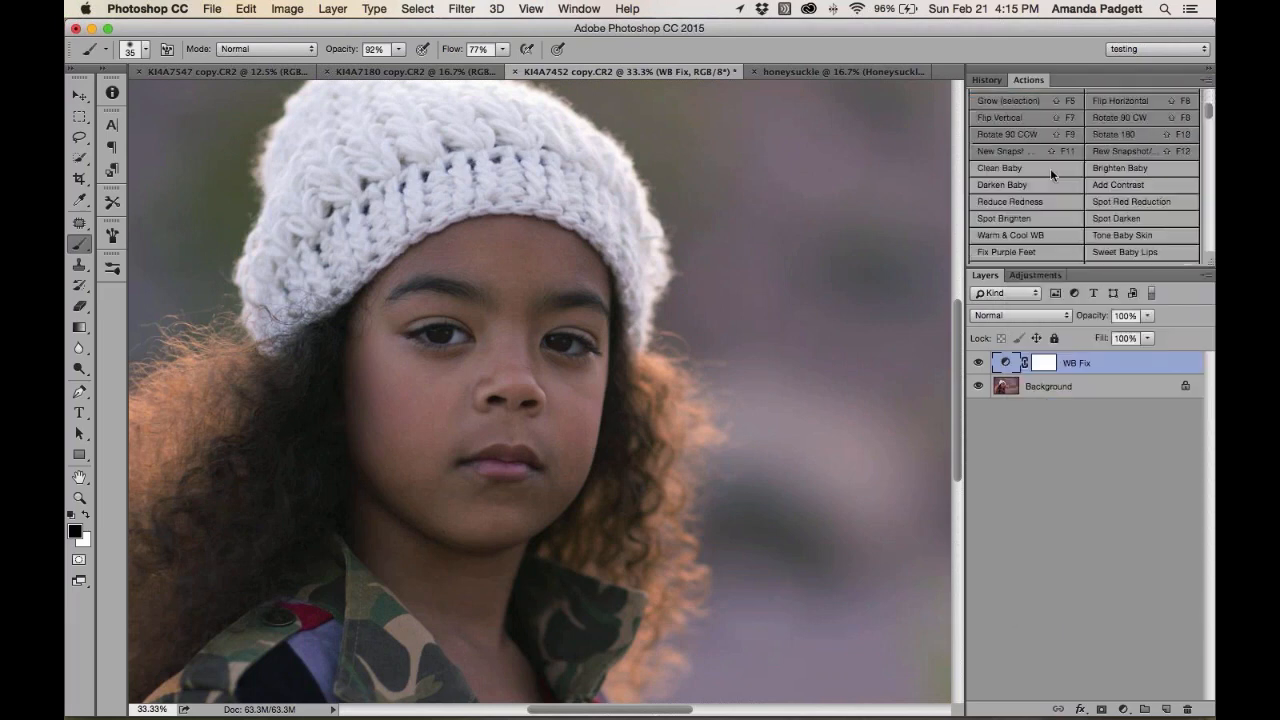
scroll(1050, 175, down, 2)
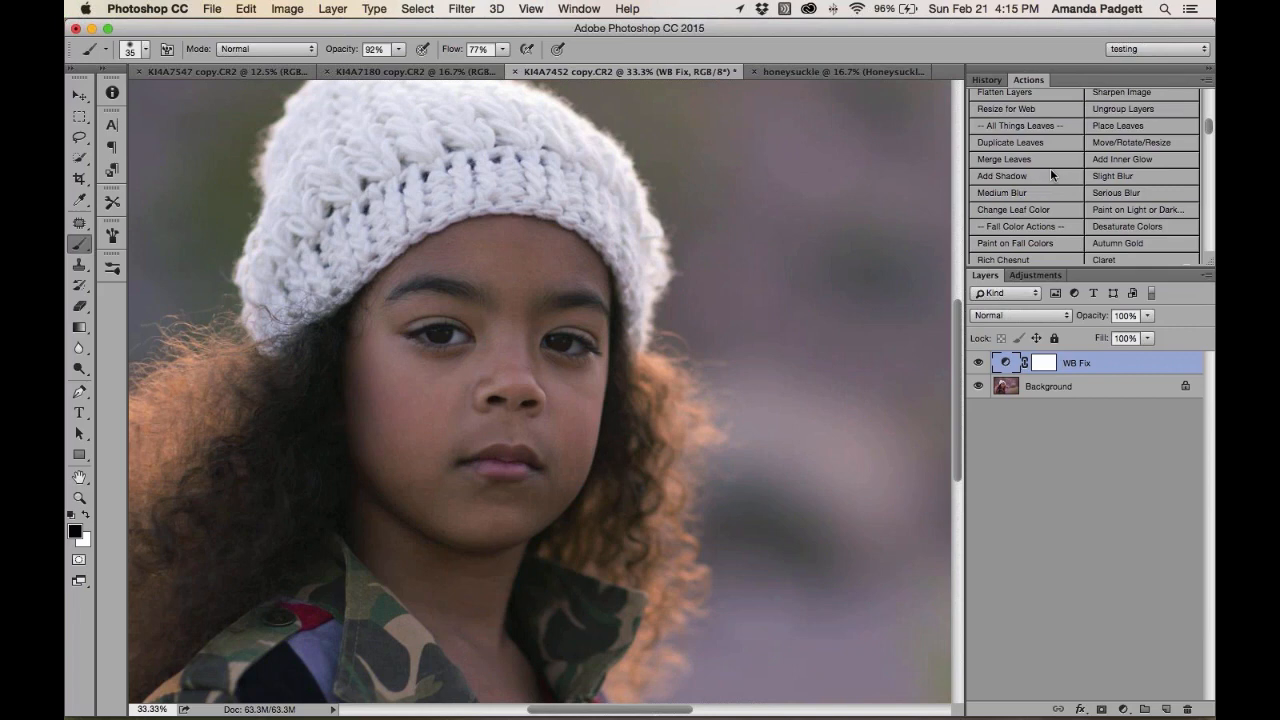
click(1208, 85)
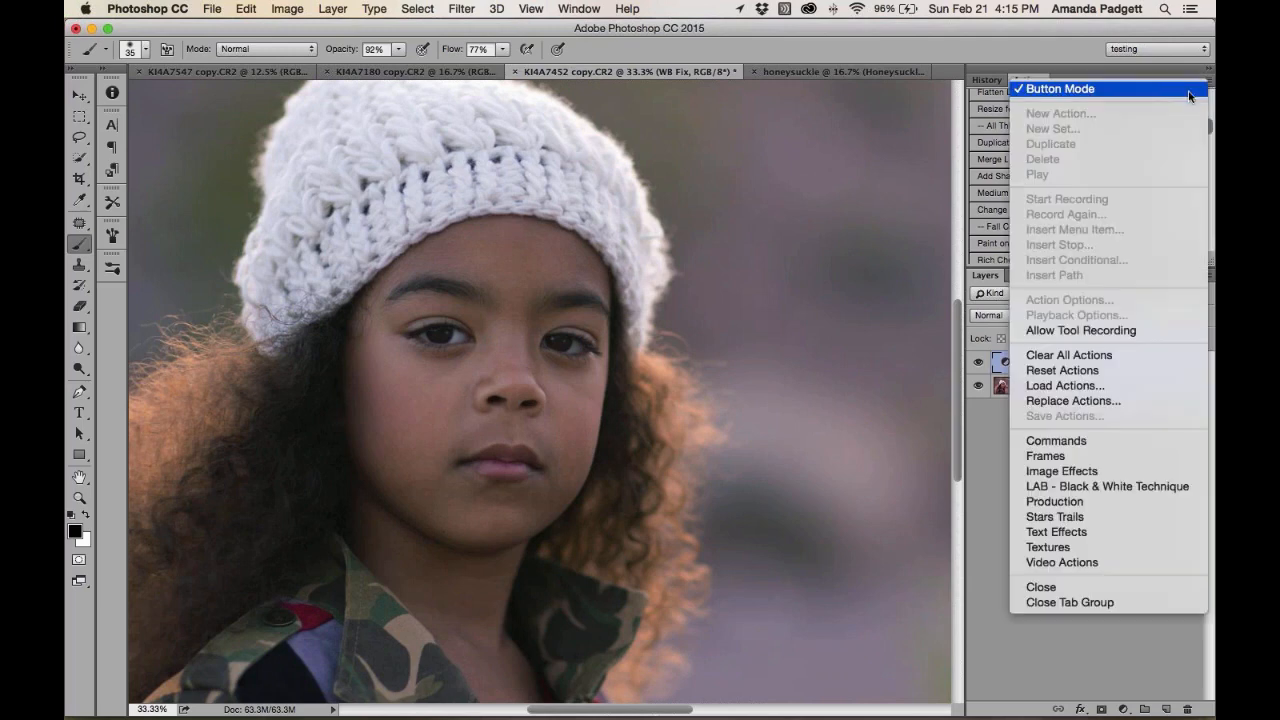
click(1182, 91)
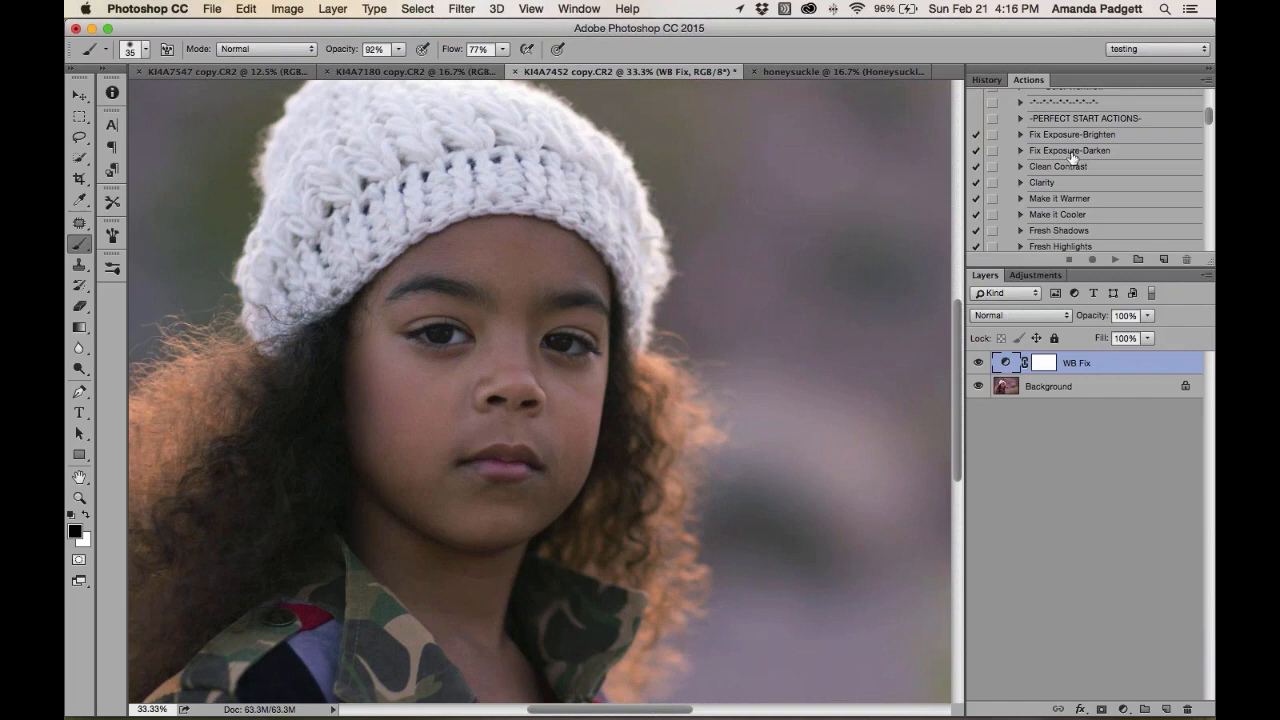
Play the Fix Exposure-Brighten action from the PERFECT START ACTIONS group on the photo
click(1080, 136)
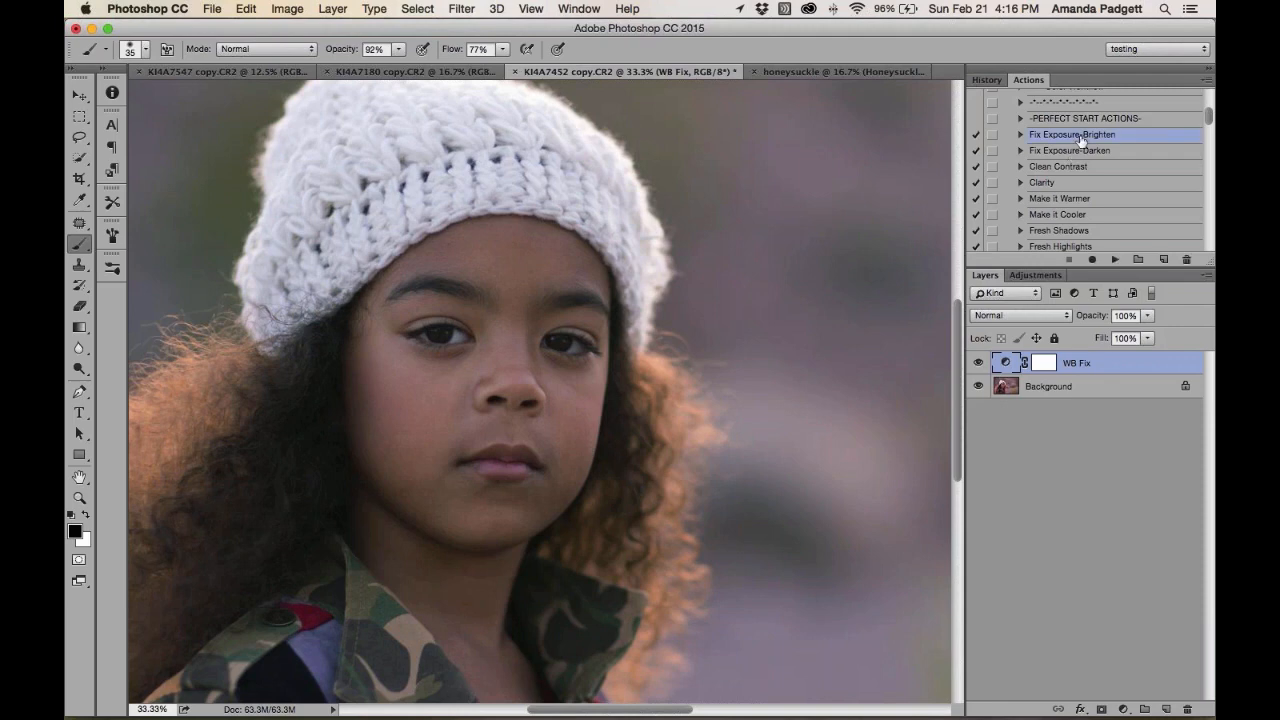
click(1115, 260)
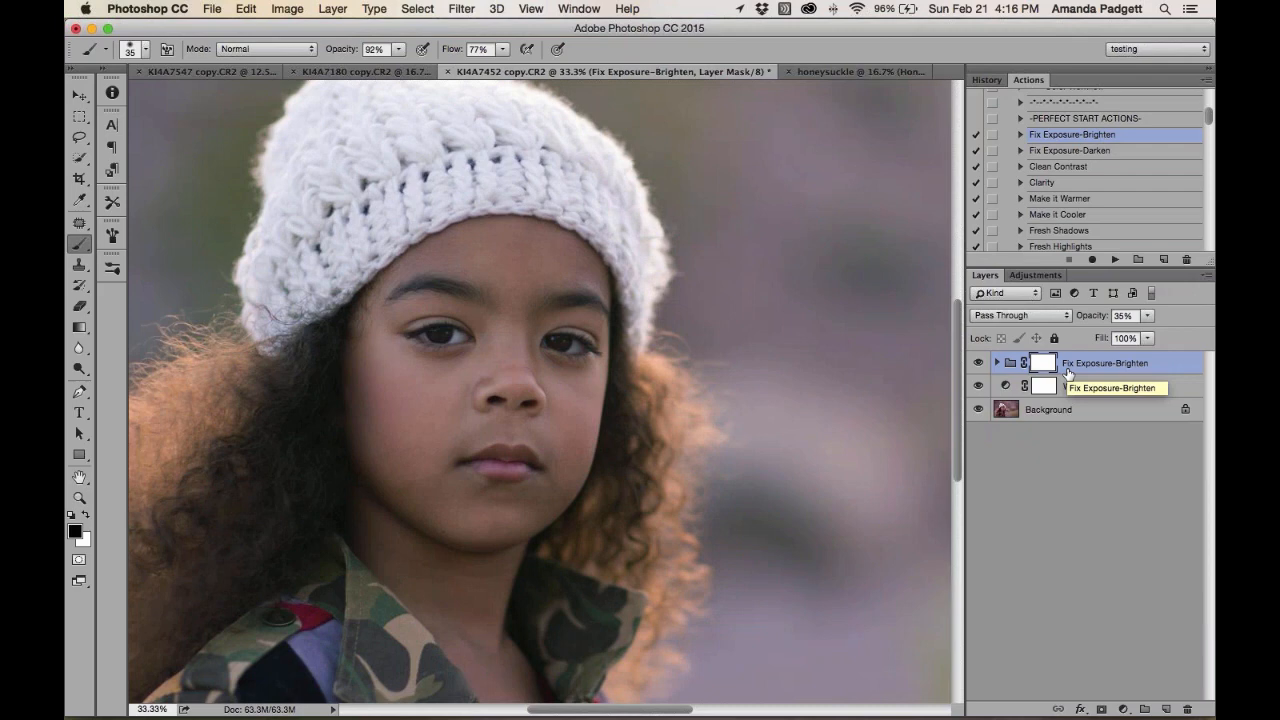
Look through the layers inside the Fix Exposure-Brighten group and raise the opacity of its Lighten Up layer
click(997, 363)
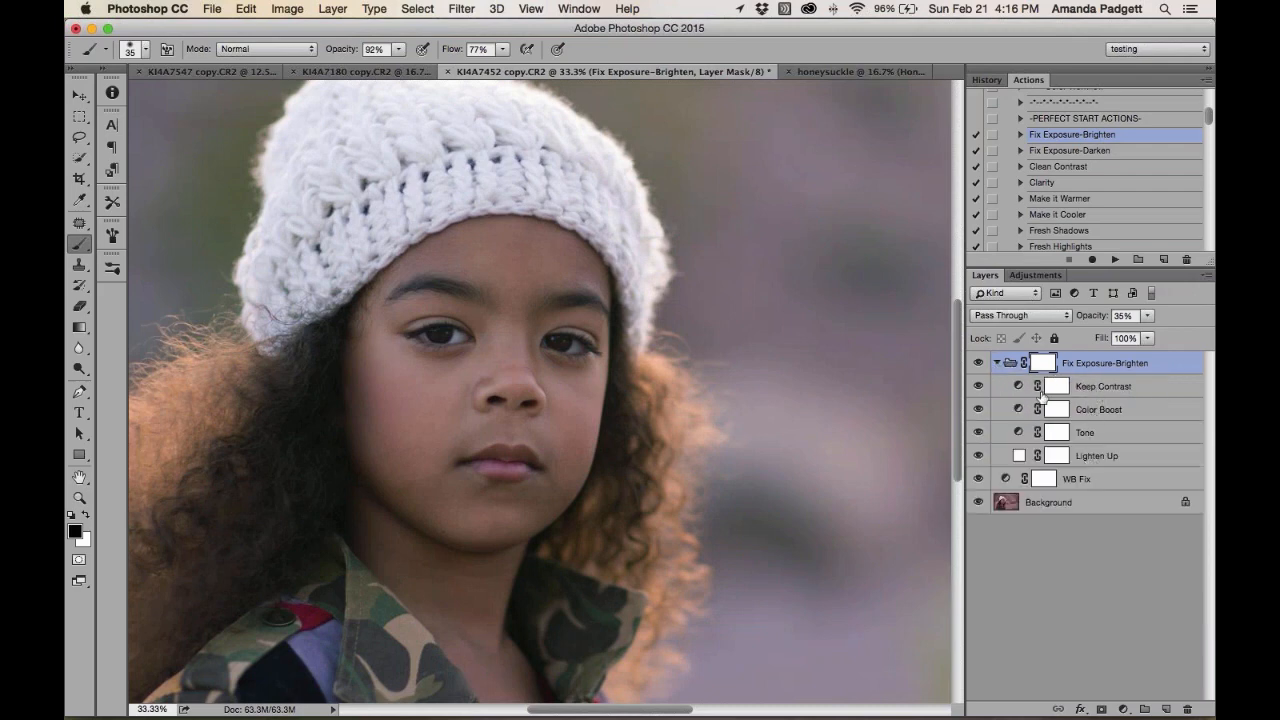
click(997, 364)
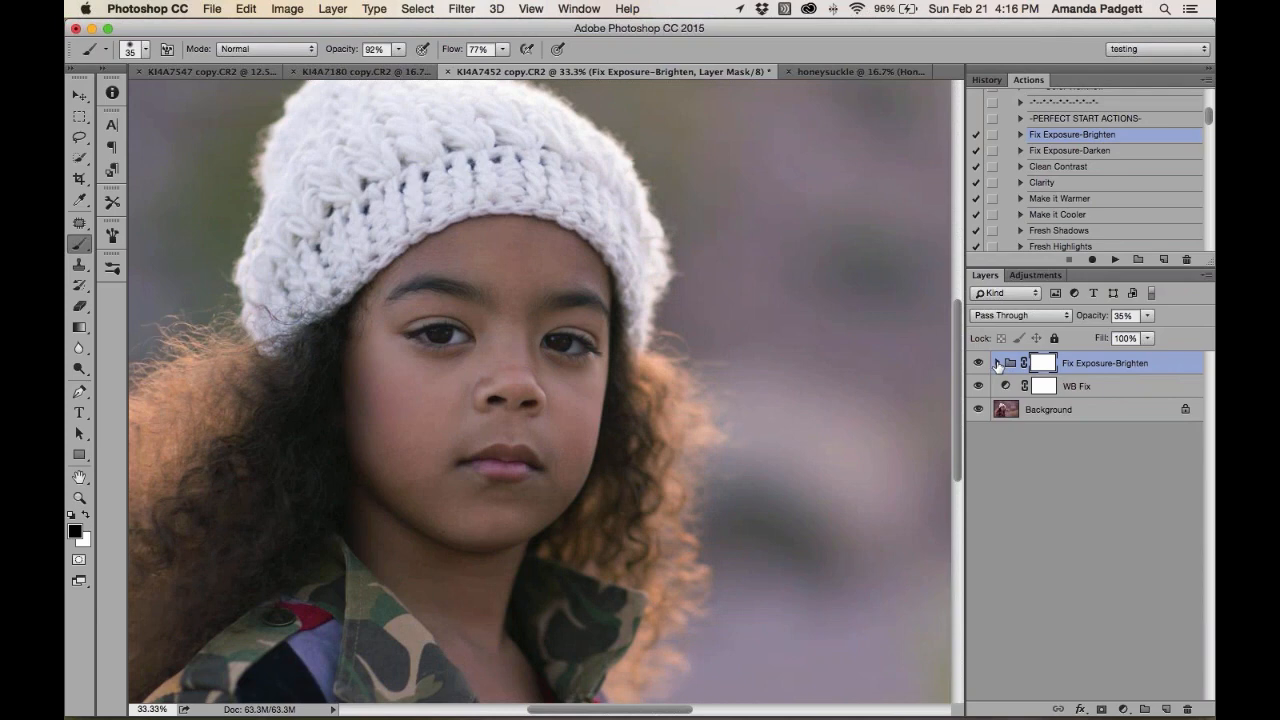
click(997, 364)
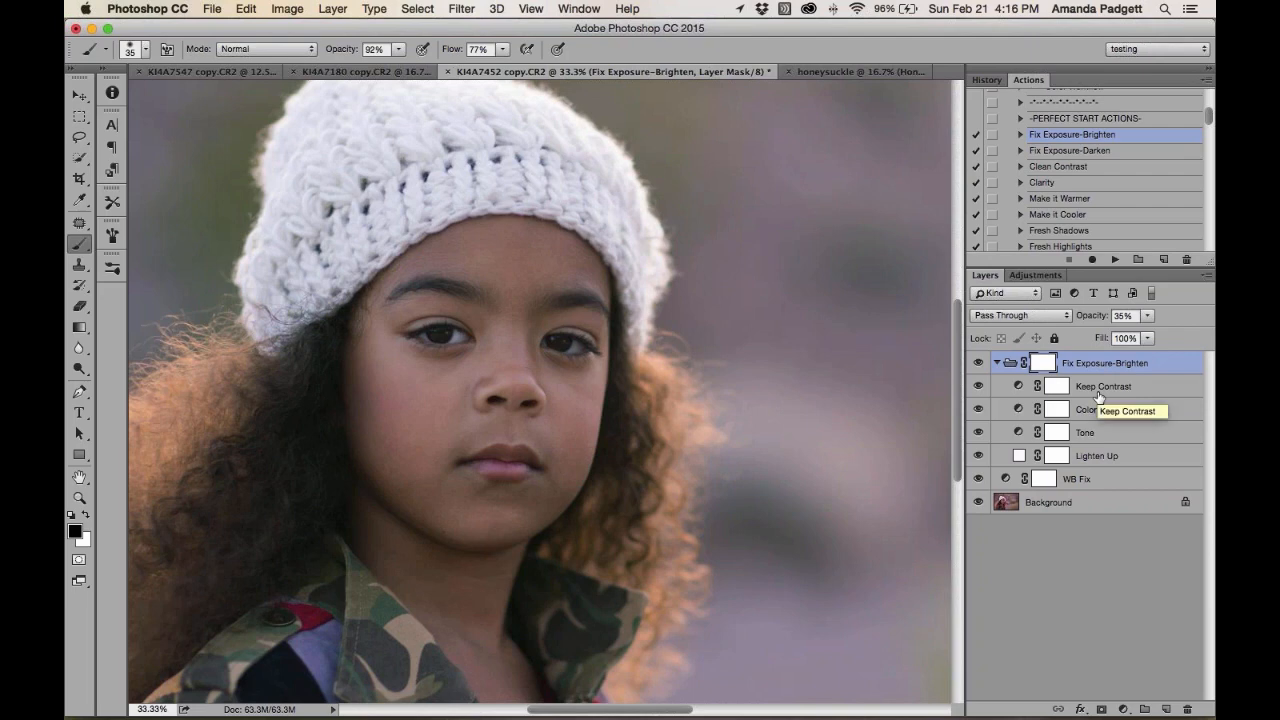
click(1068, 459)
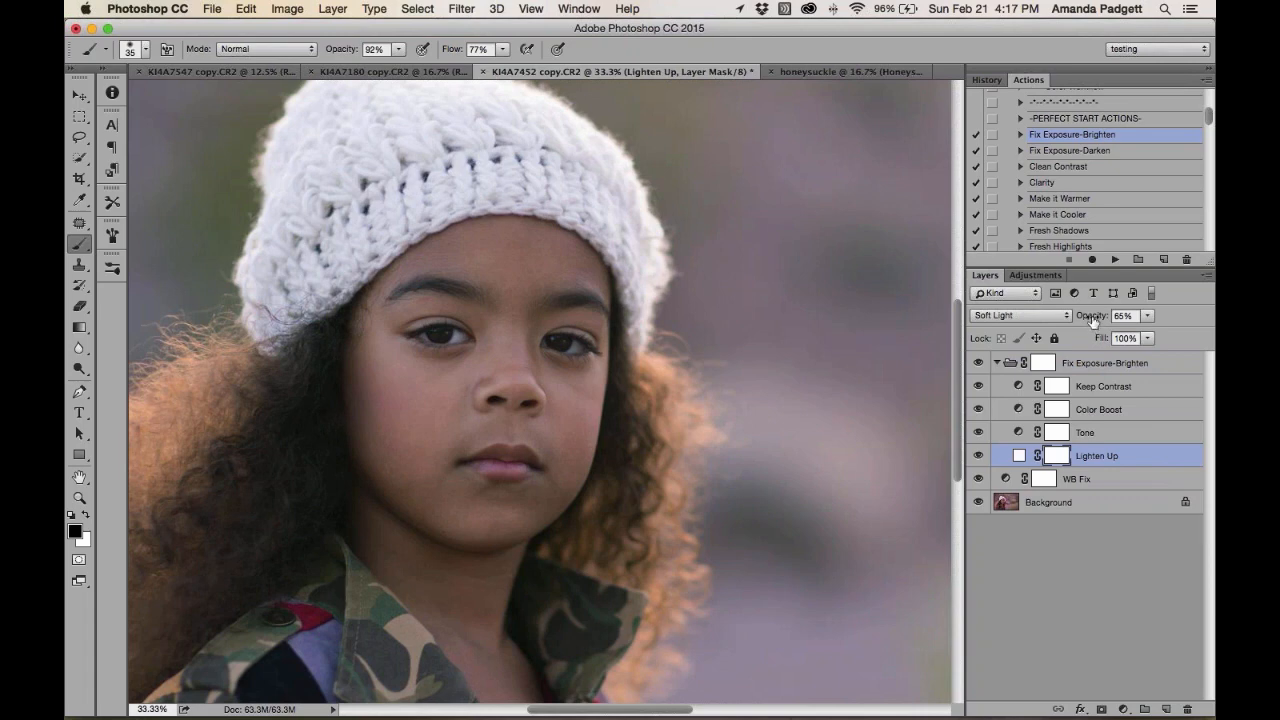
drag(1093, 320, 1100, 320)
Select the Keep Contrast layer, and raise the opacity of the Color Boost layer in the group
click(1086, 389)
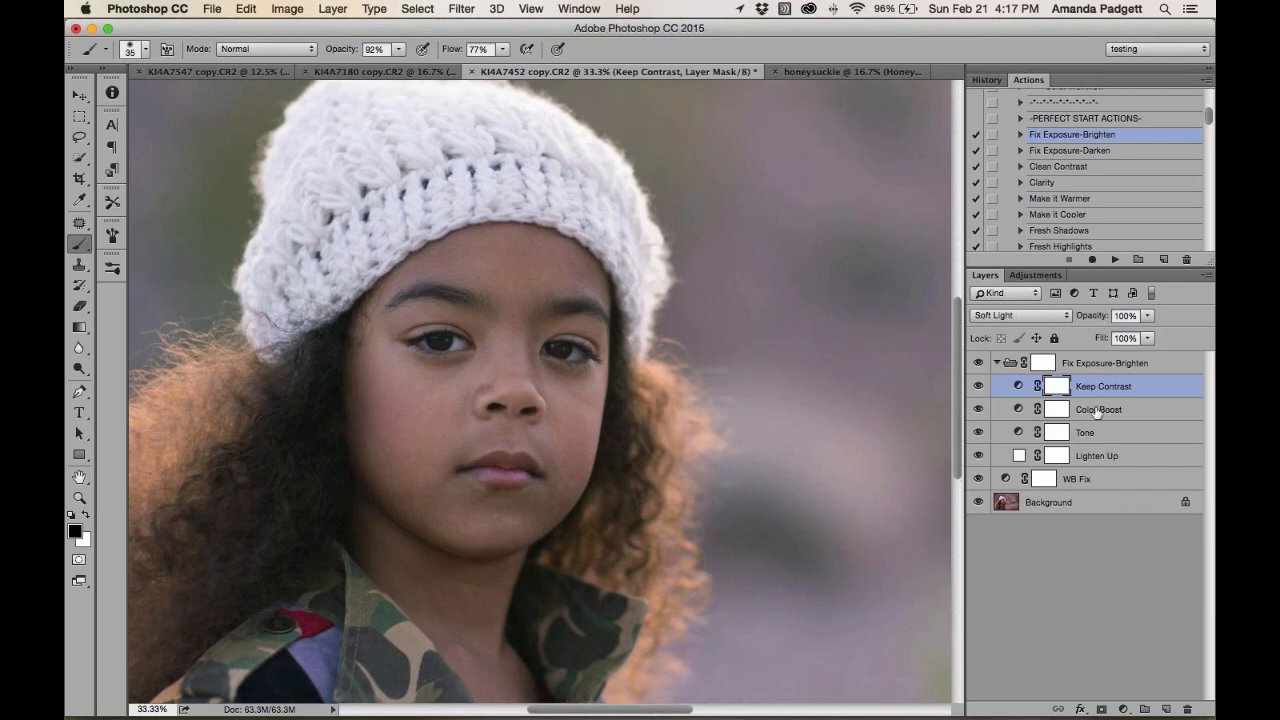
click(1099, 417)
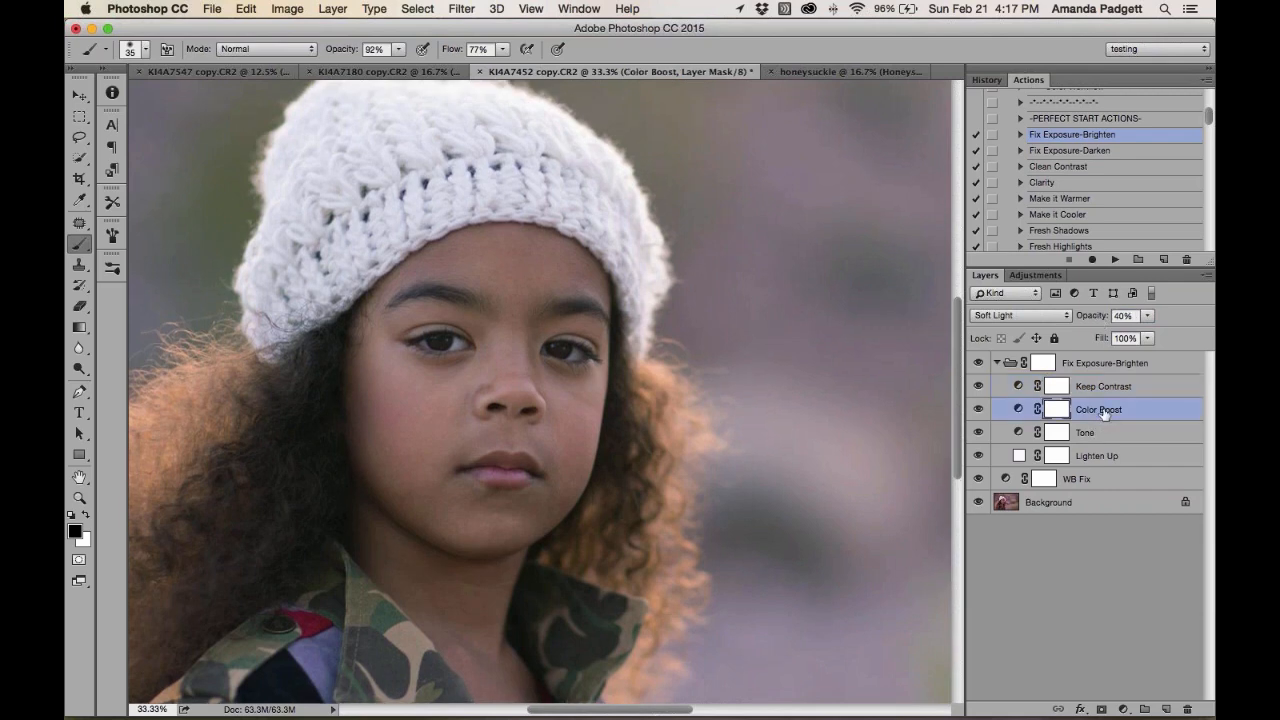
drag(1094, 319, 1101, 319)
Delete the Fix Exposure-Brighten group with all its layers and play the Fix Exposure-Brighten action again
click(1100, 364)
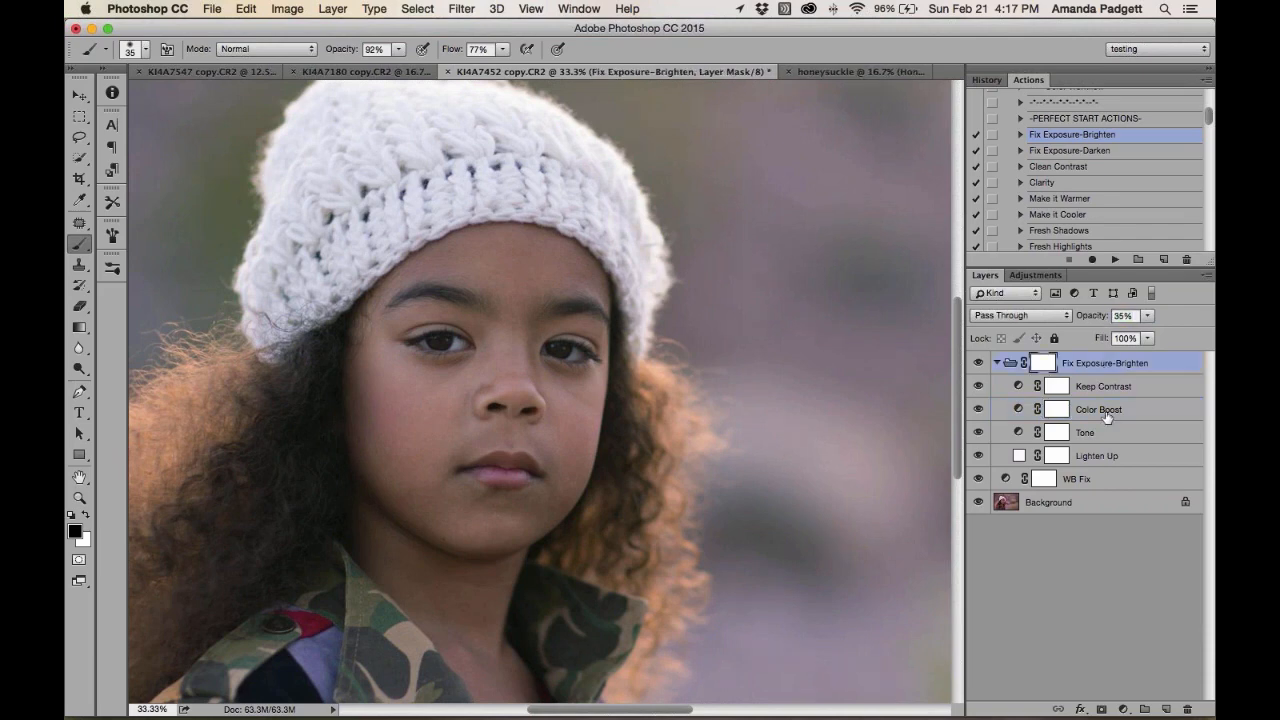
shift+click(1141, 457)
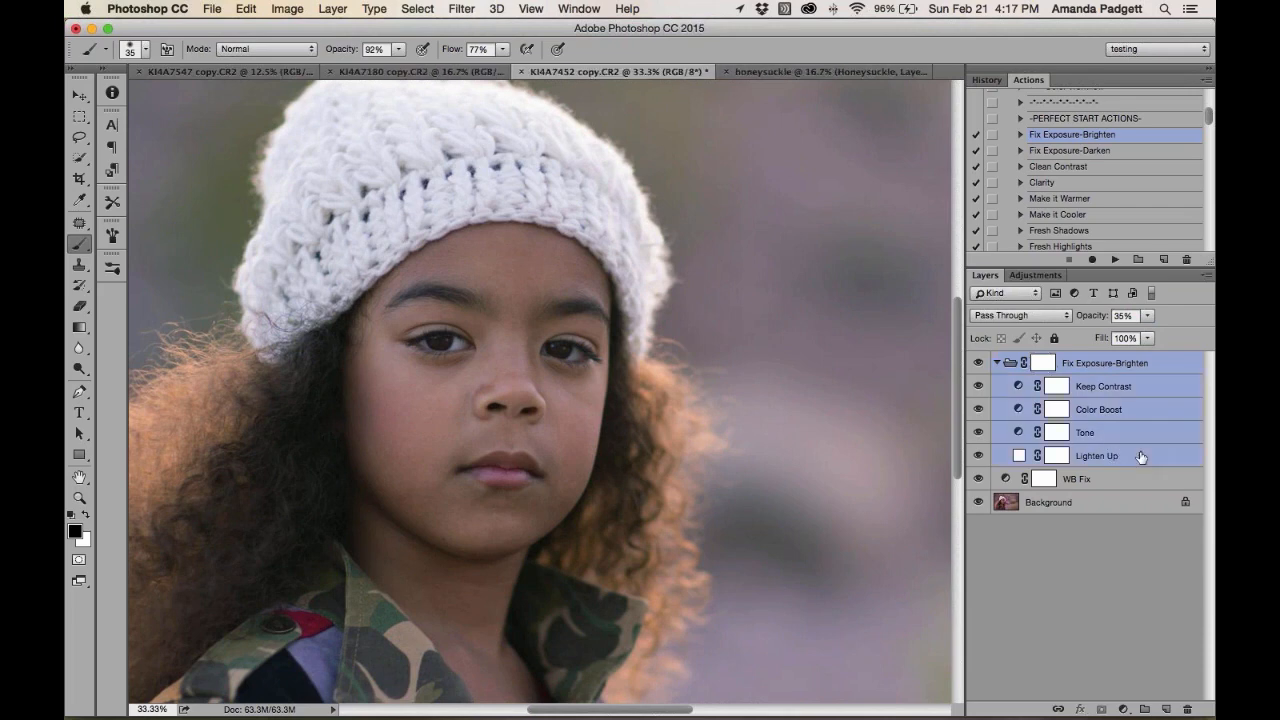
key(BackSpace)
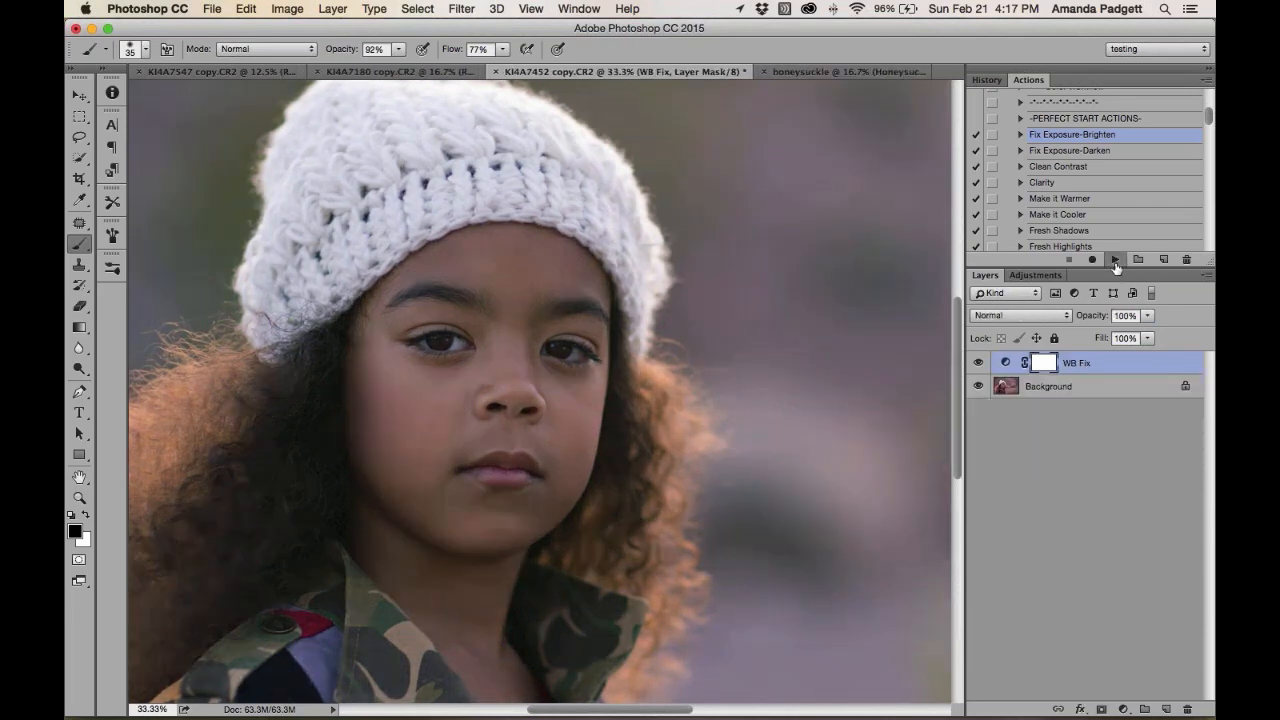
click(1115, 260)
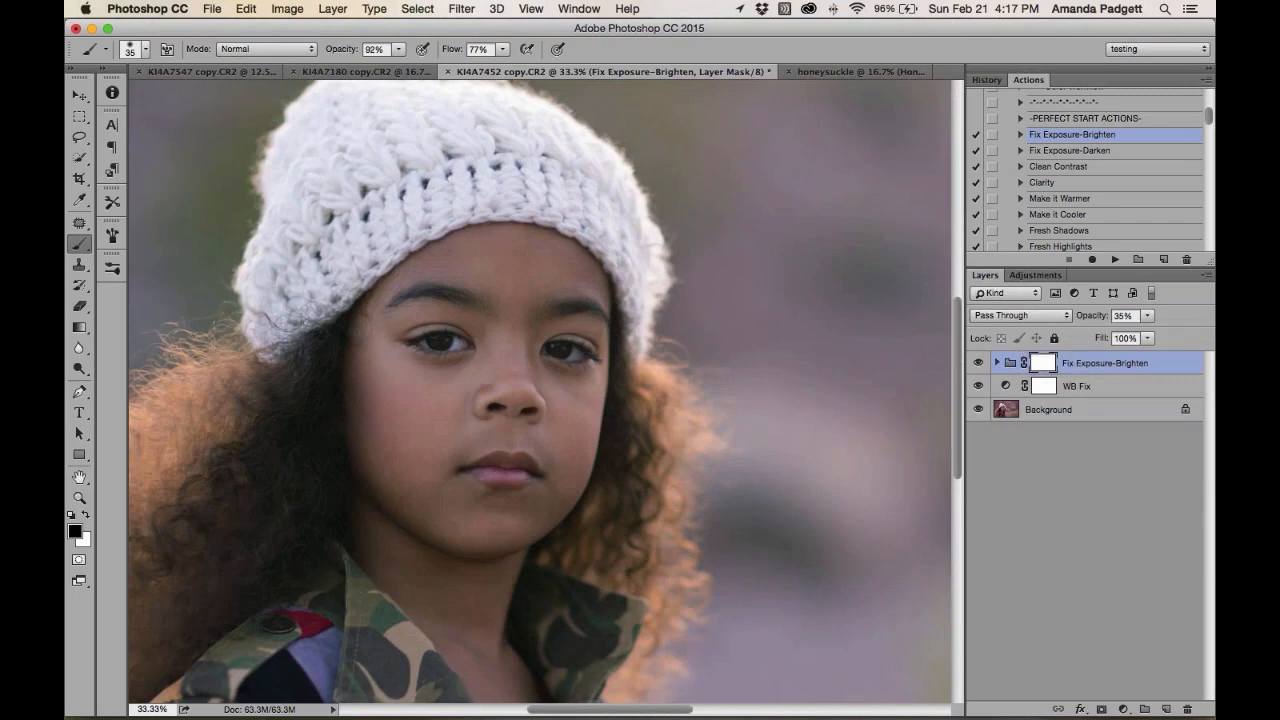
Look inside the new Fix Exposure-Brighten group and raise the whole group's opacity to 85%
click(996, 363)
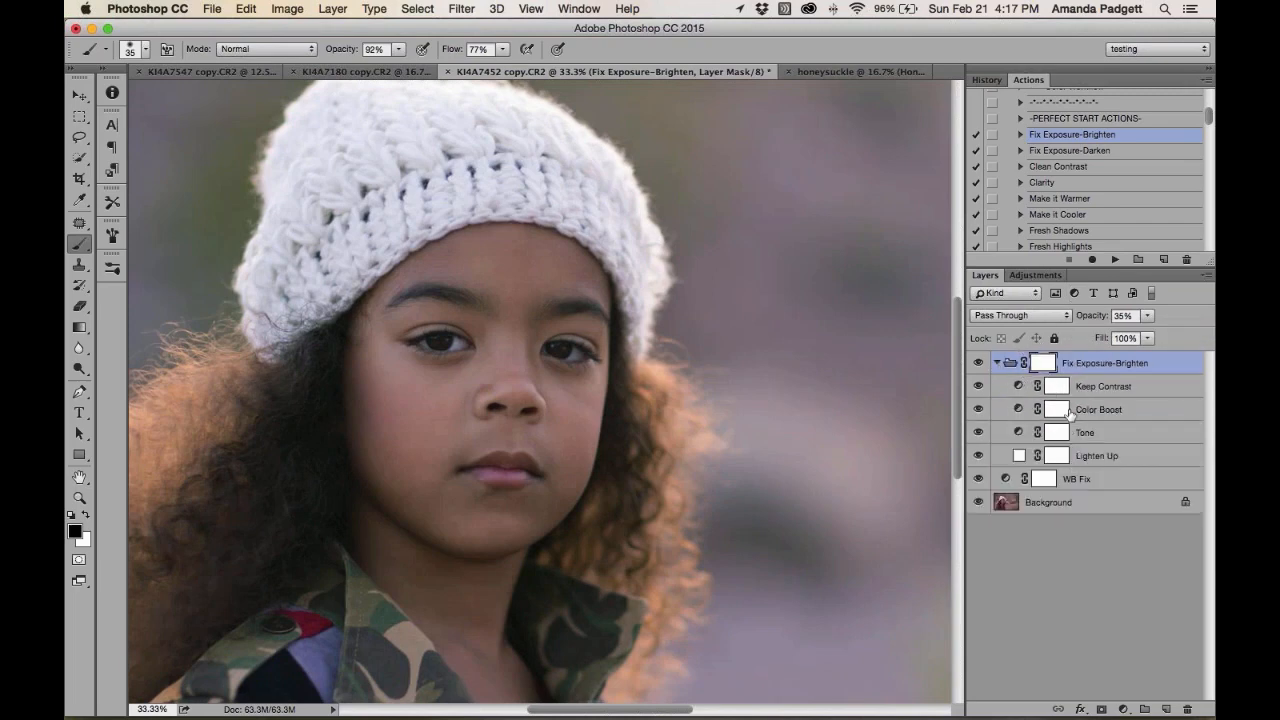
click(996, 363)
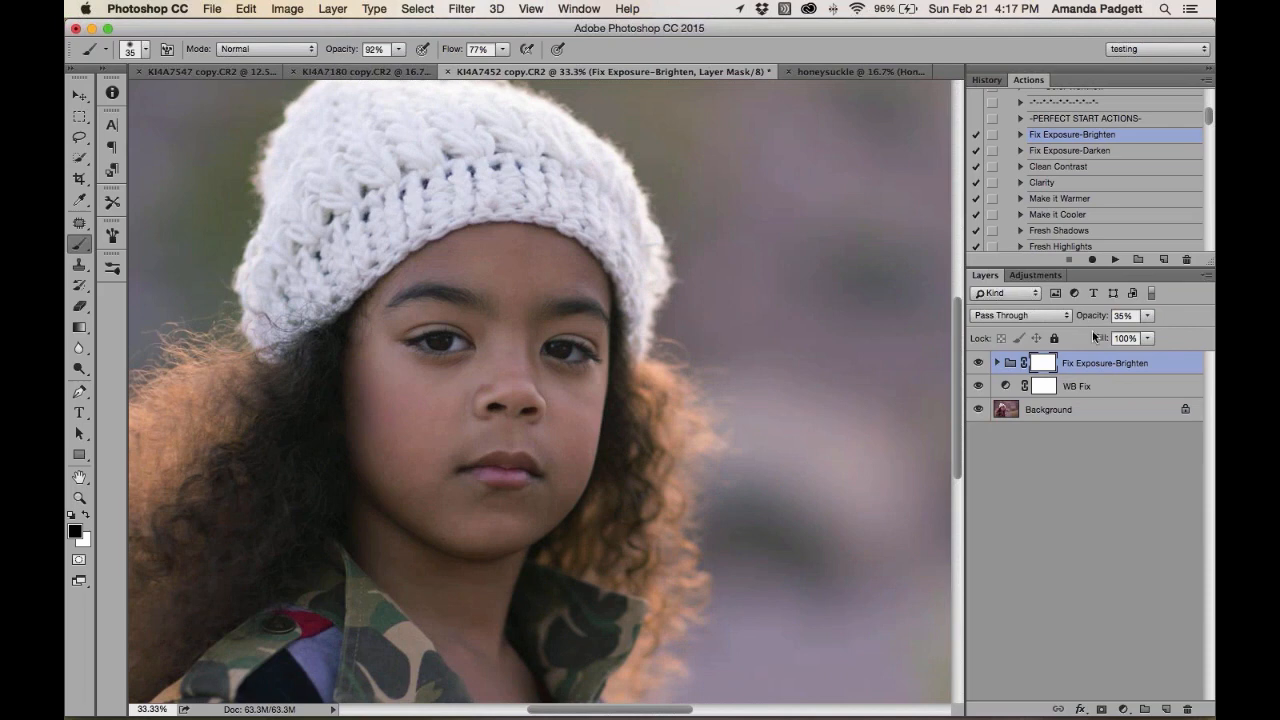
drag(1092, 318, 1109, 317)
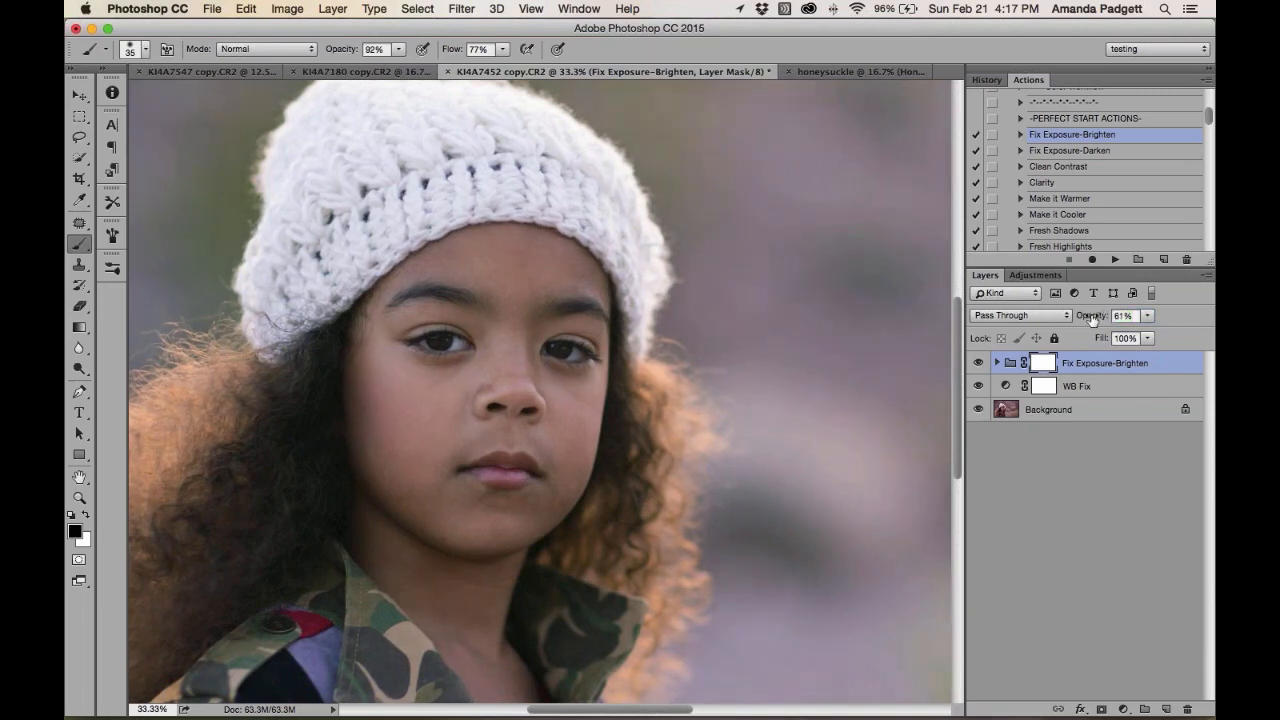
click(996, 363)
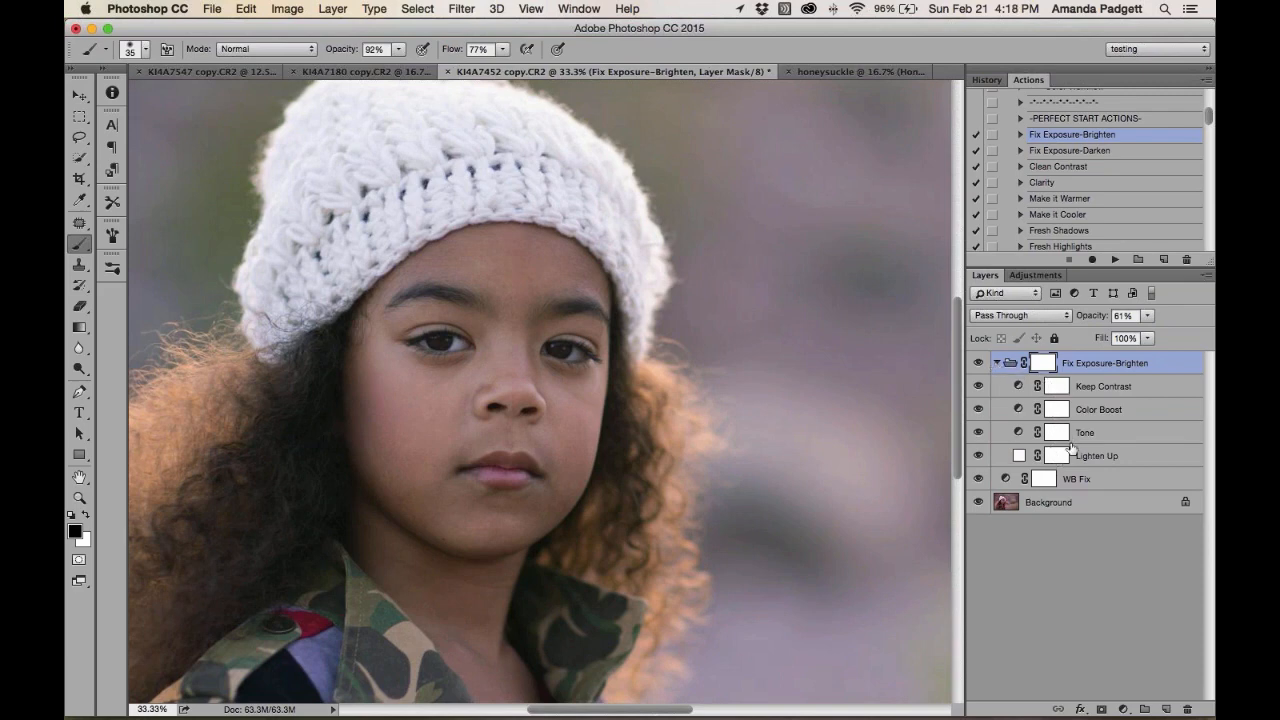
click(997, 363)
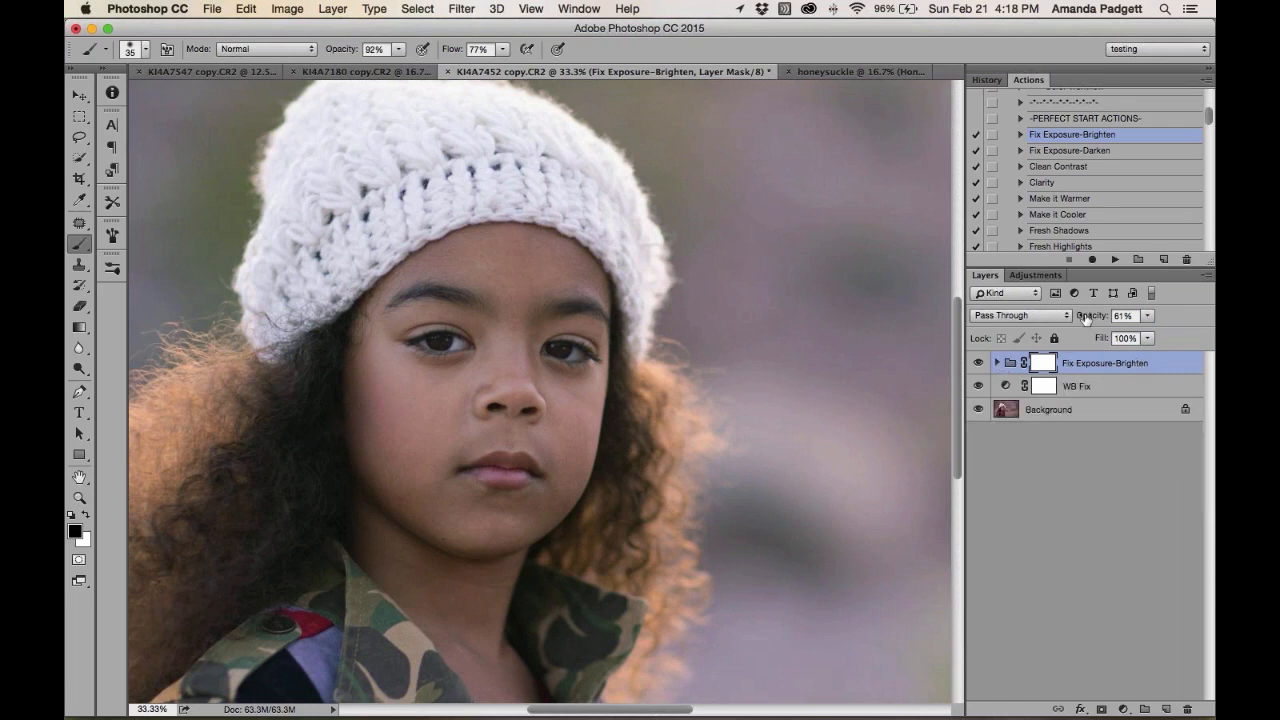
drag(1086, 318, 1105, 318)
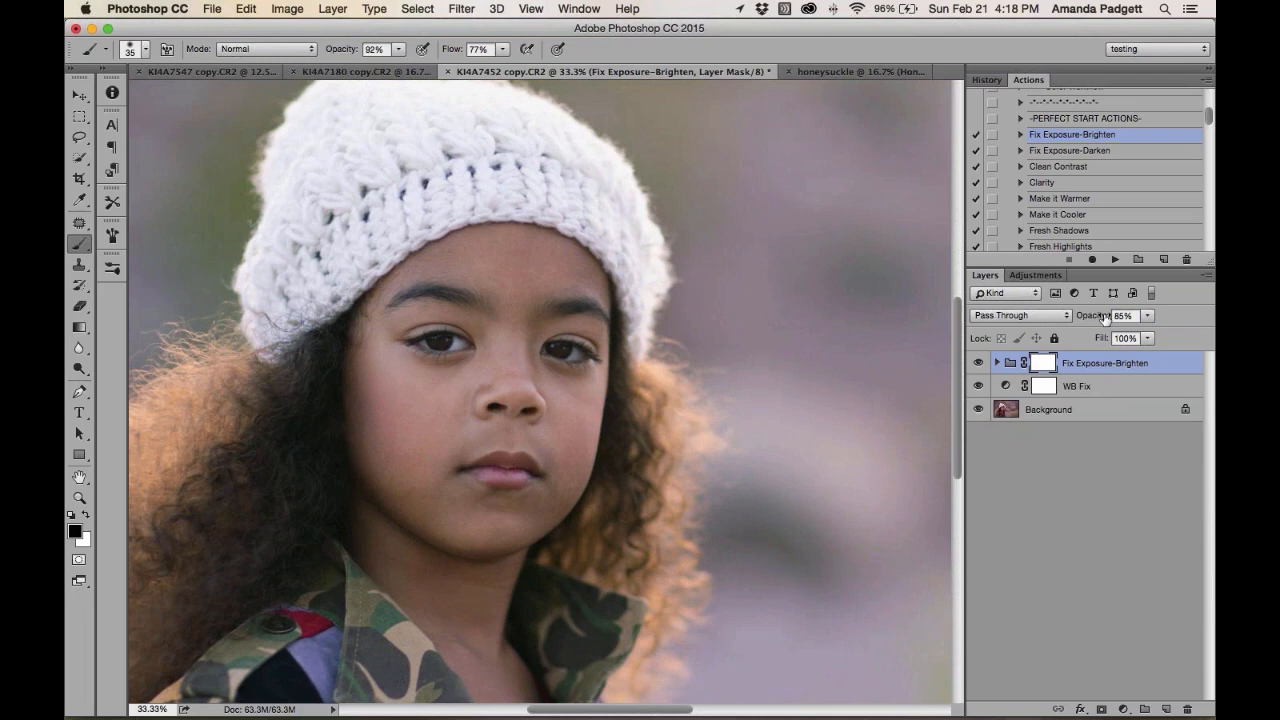
Play the Clean Contrast action on the photo
click(1070, 168)
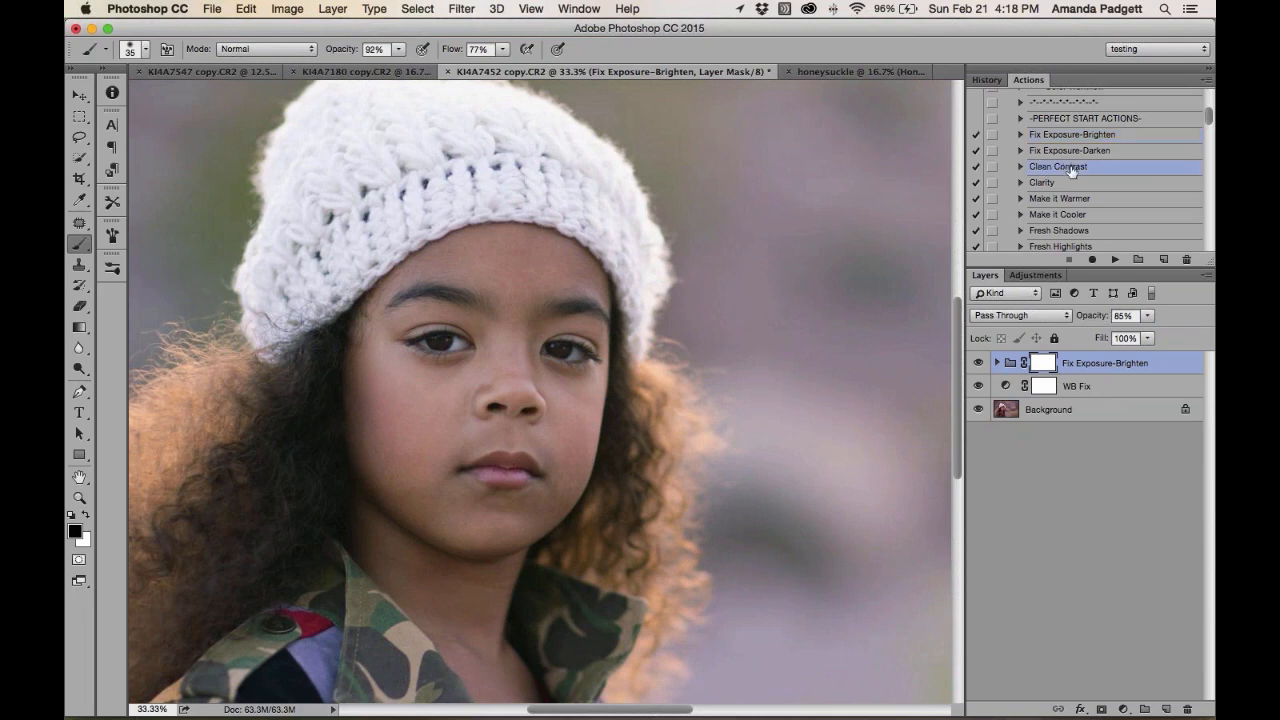
click(1116, 260)
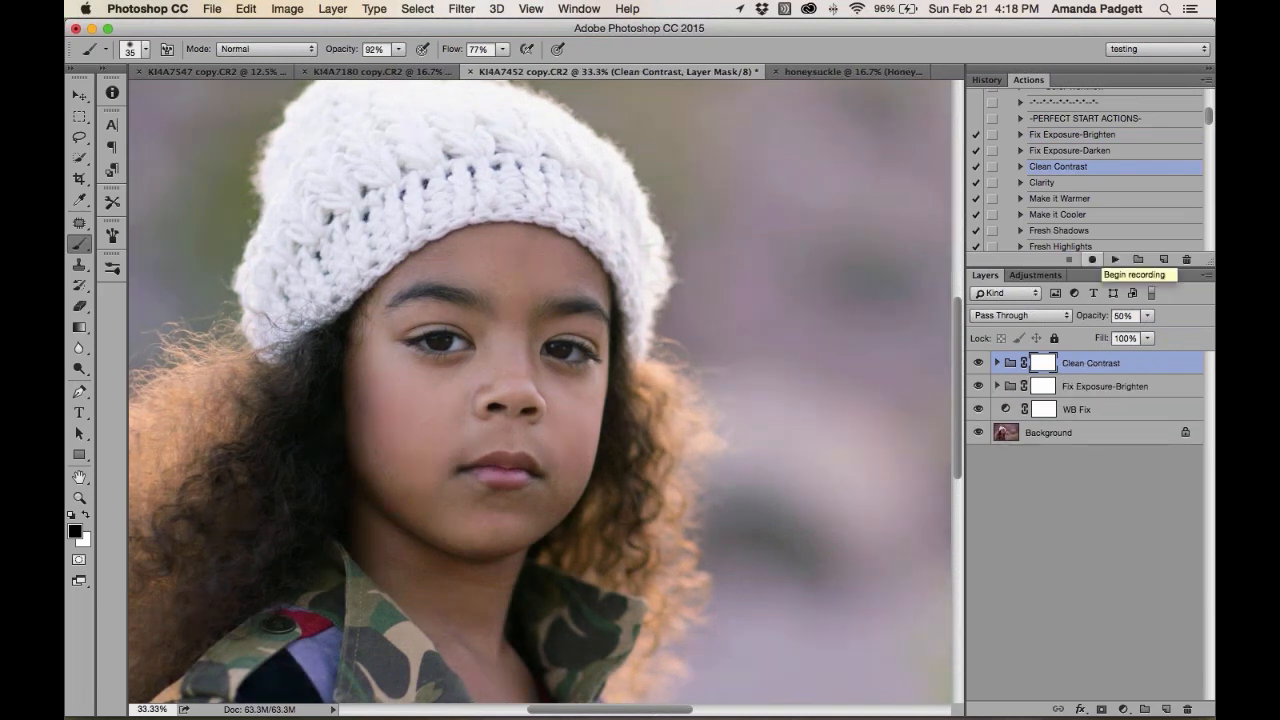
Compare the edited photo with the original Background, and check it with and without the Clean Contrast group
key(super+minus)
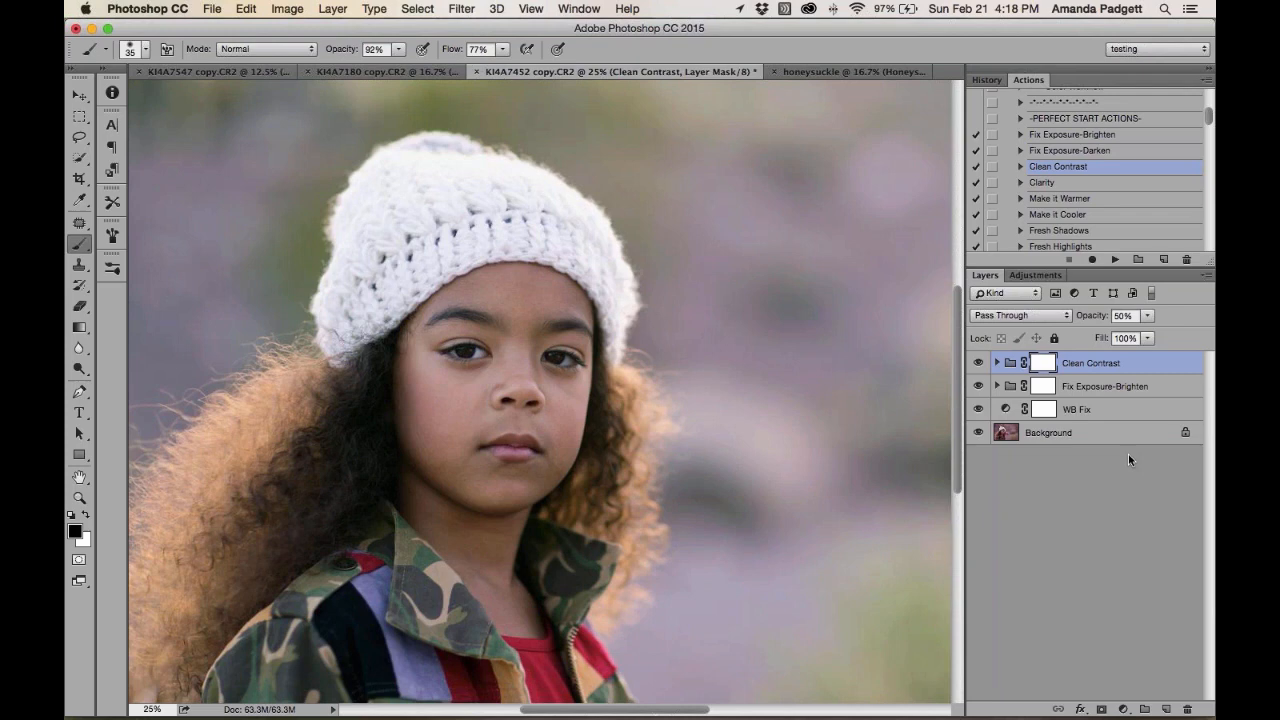
alt+click(980, 433)
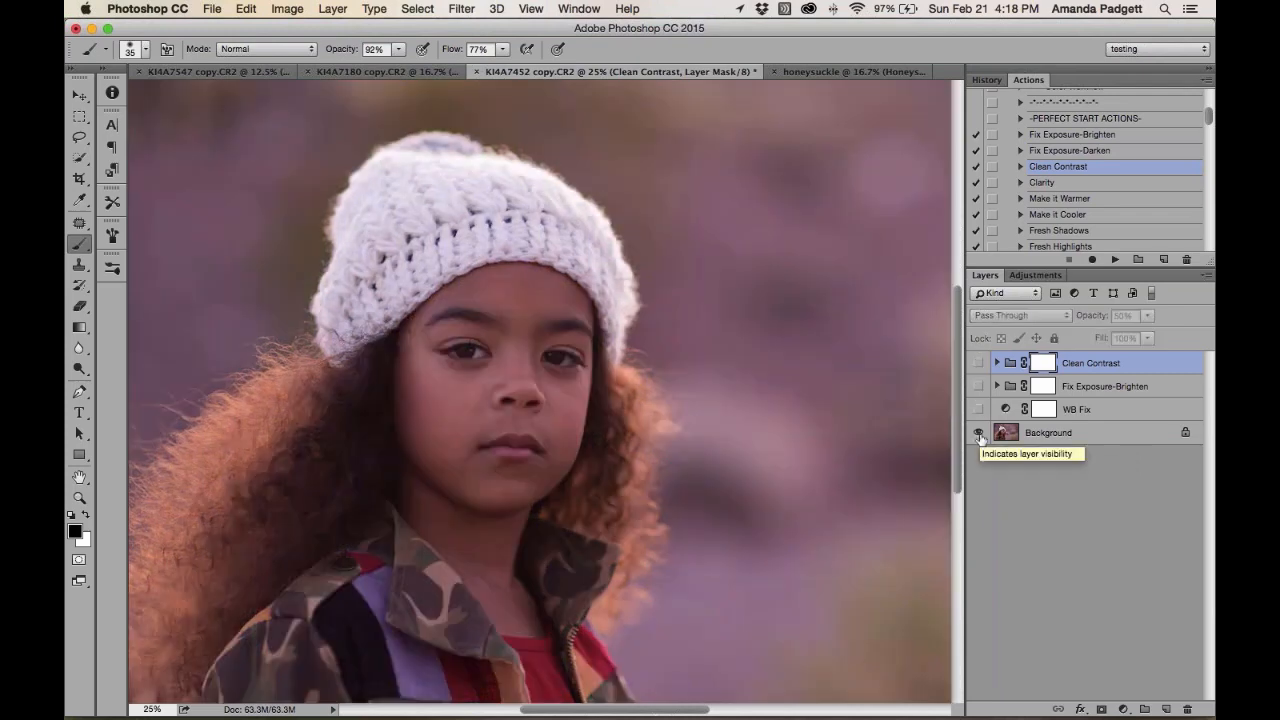
alt+click(980, 433)
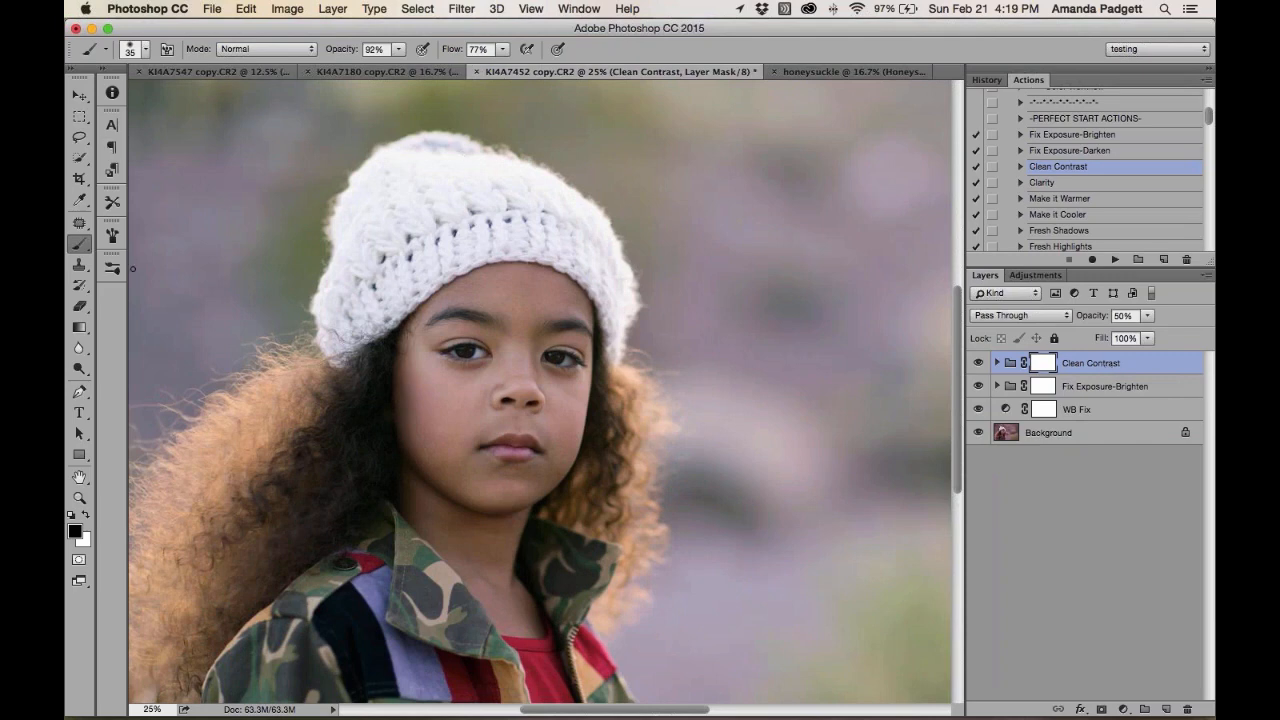
click(978, 364)
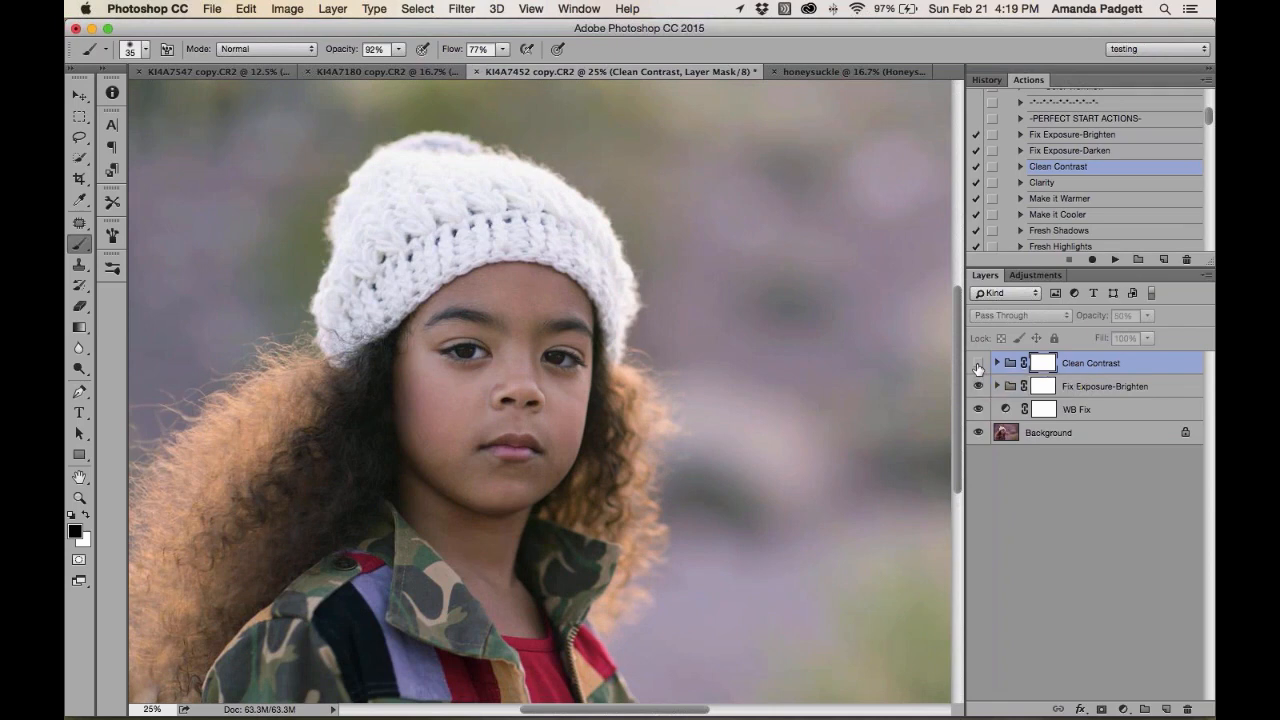
click(978, 366)
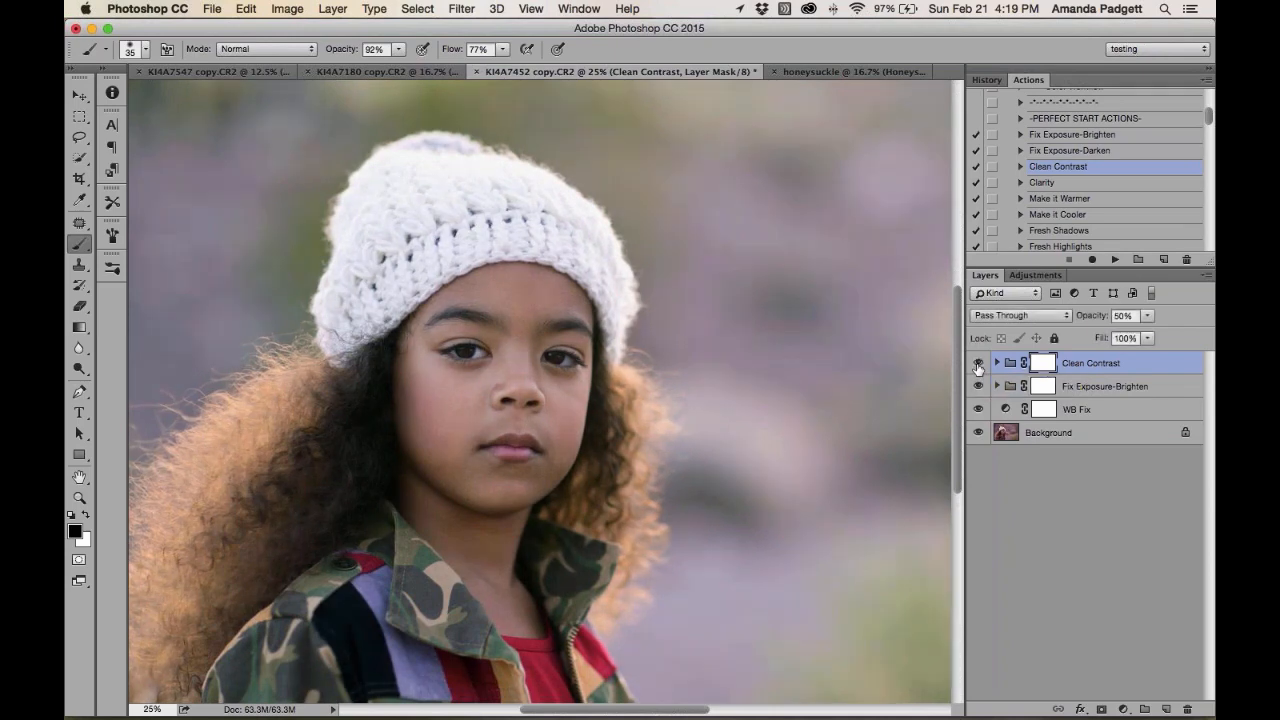
alt+click(979, 433)
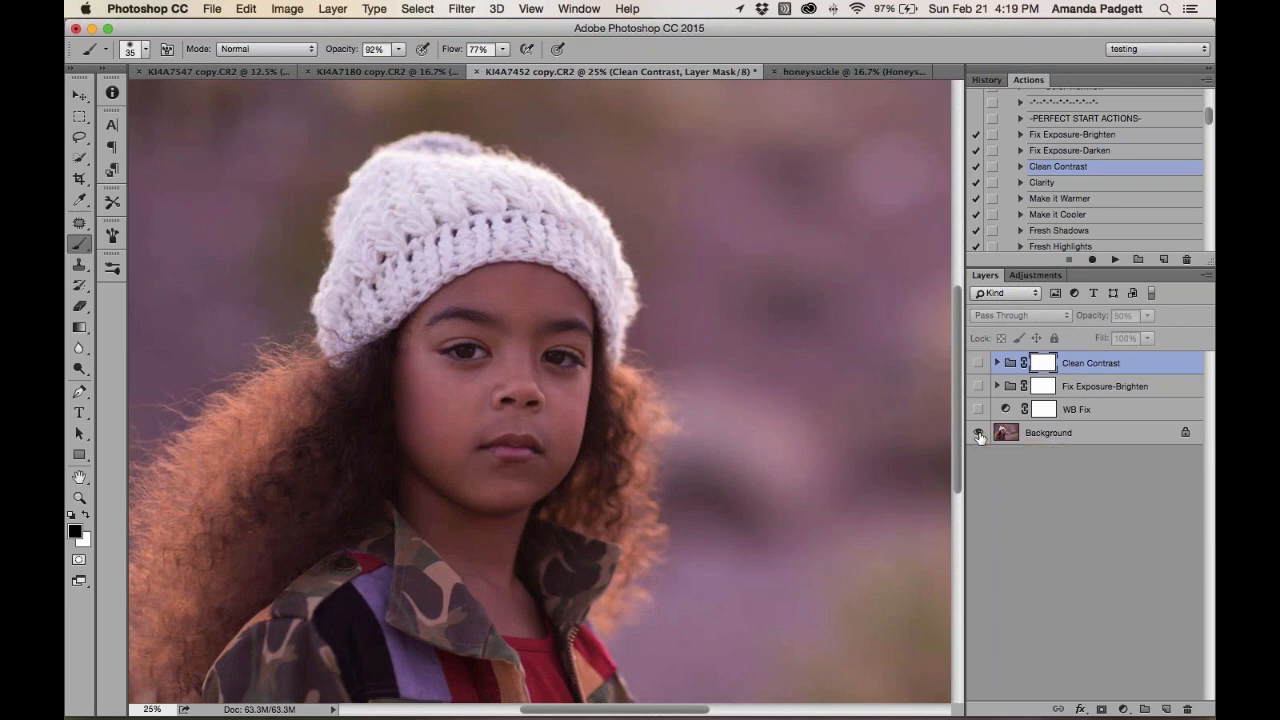
alt+click(979, 433)
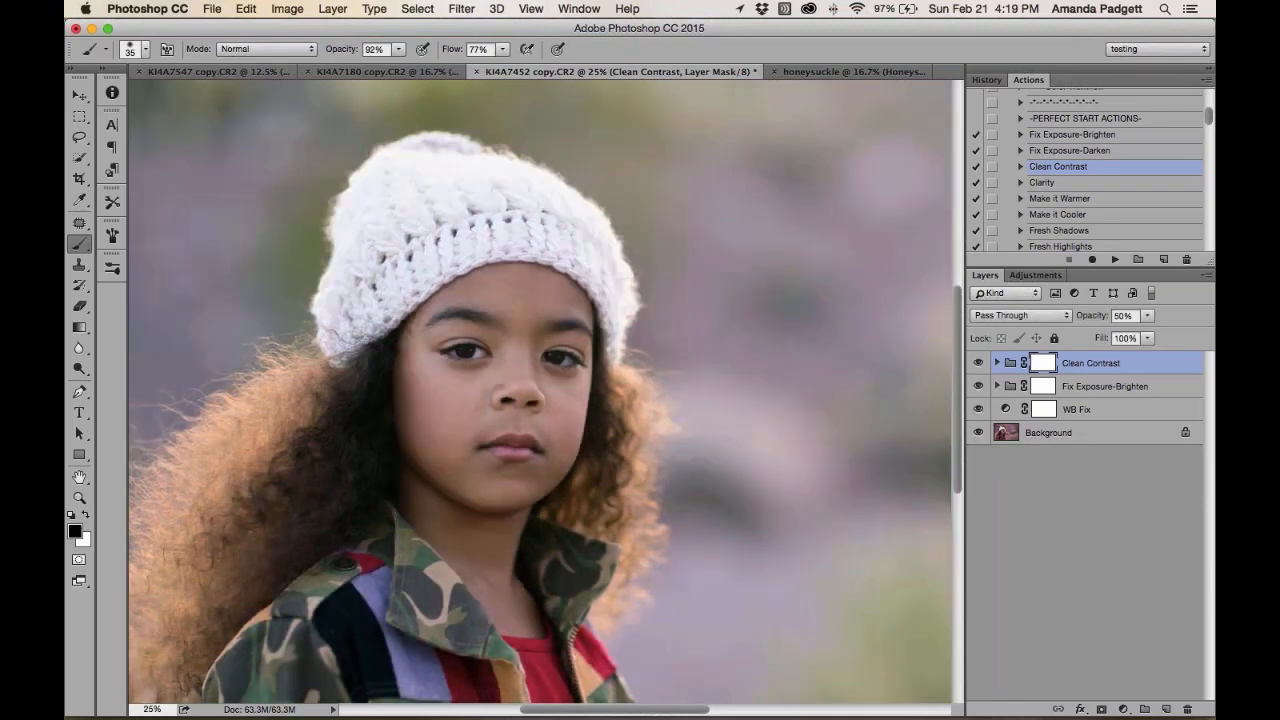
Play the Make it Warmer action and the Color Boost action on the photo
click(1083, 202)
click(1113, 259)
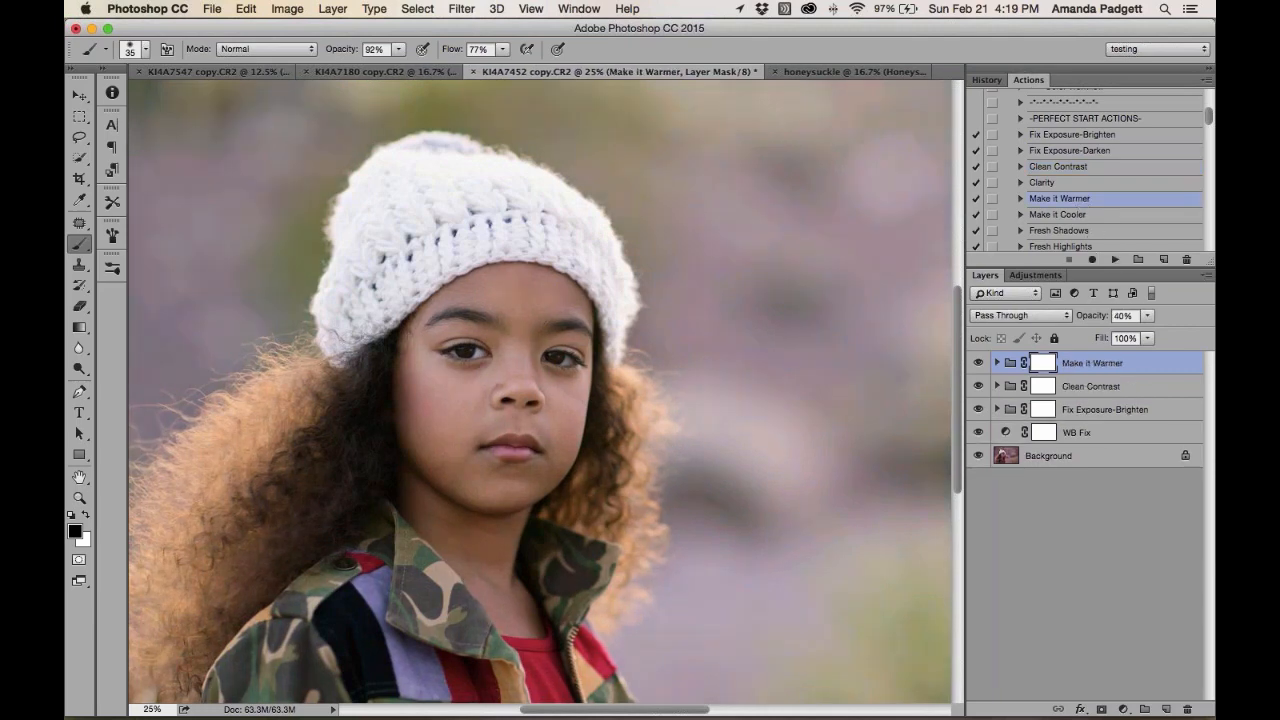
scroll(1086, 165, down, 4)
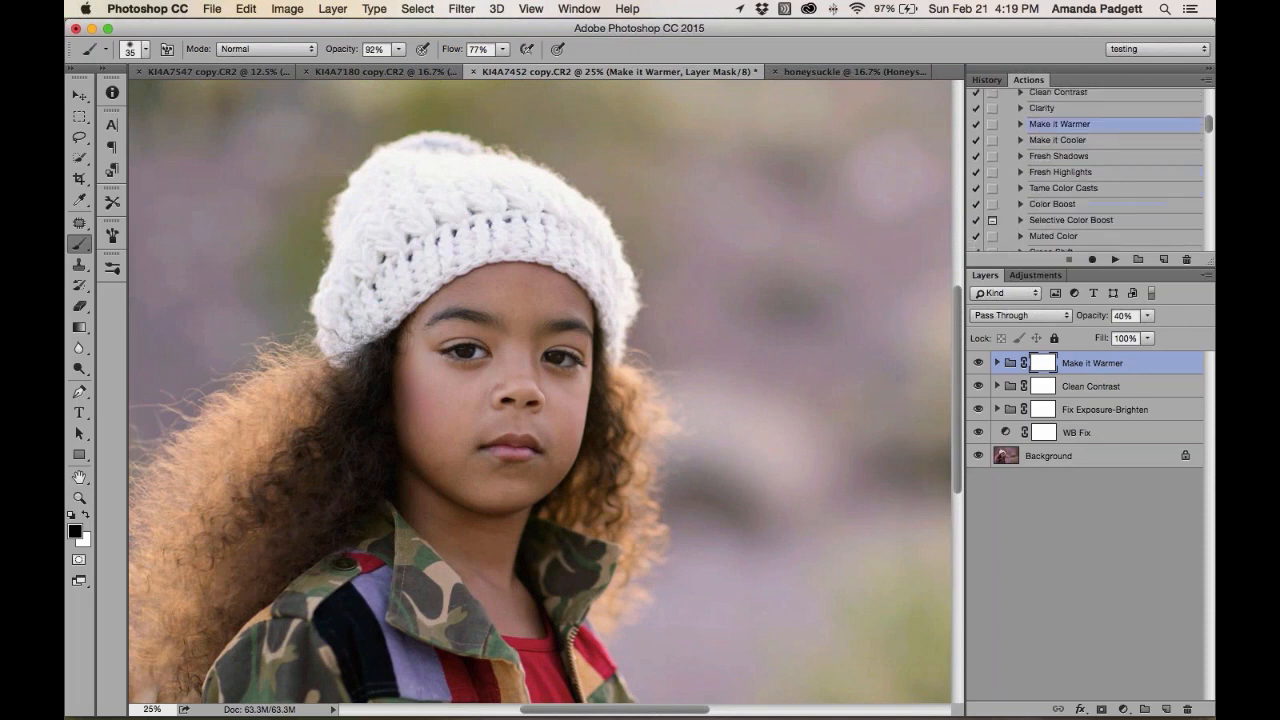
click(1070, 204)
click(1117, 259)
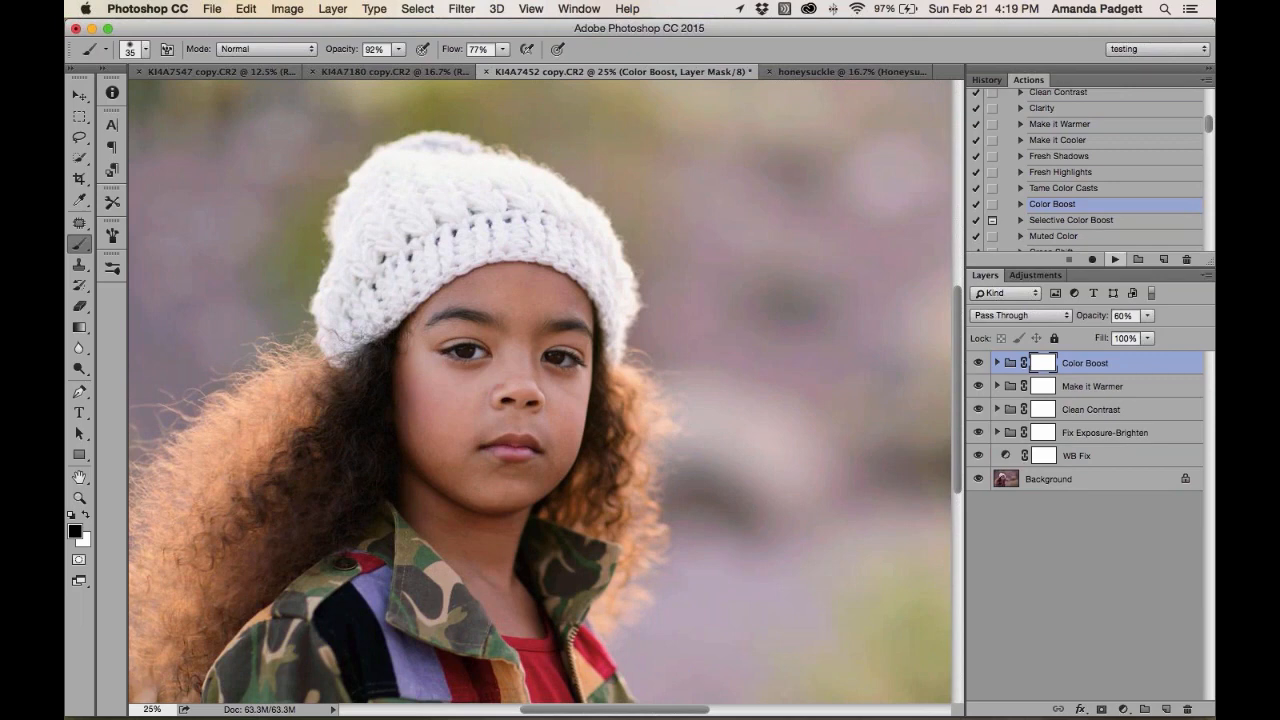
View the whole photo and compare it without and with the Color Boost group
key(super+minus)
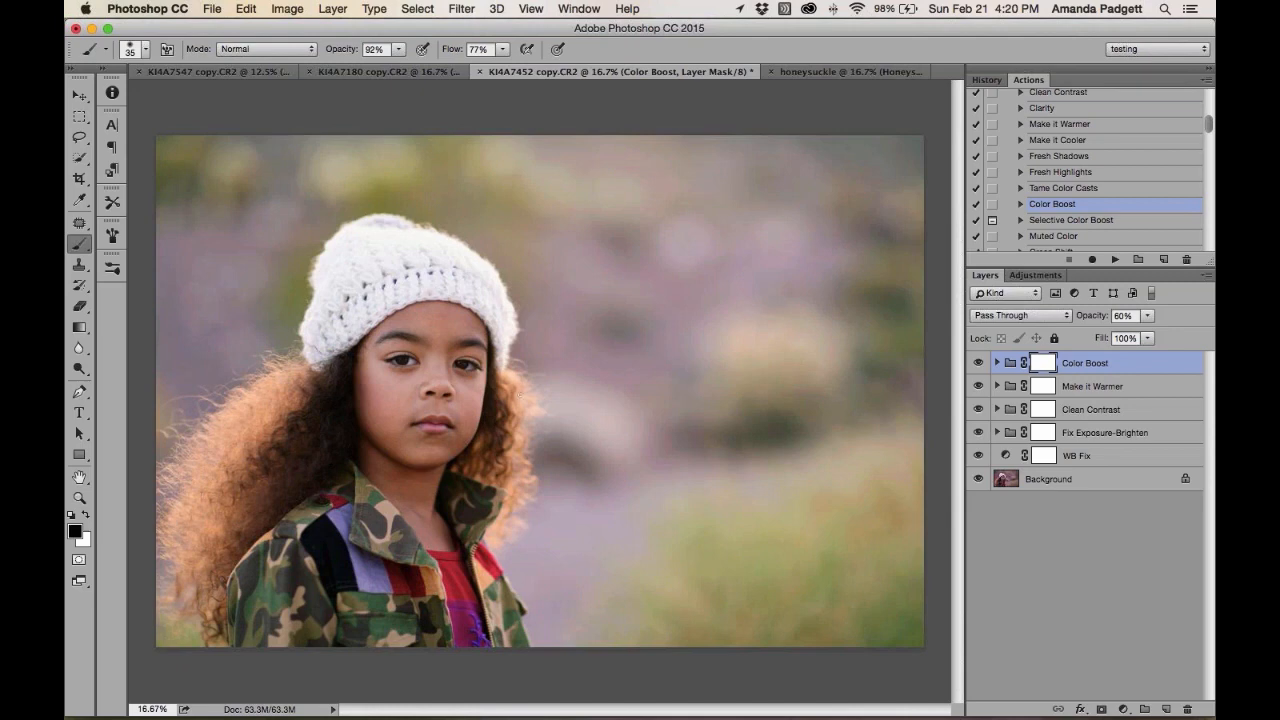
click(978, 363)
click(978, 370)
Switch to the Crop tool and back to the Brush tool, and set the brush mode to Color Dodge
click(80, 179)
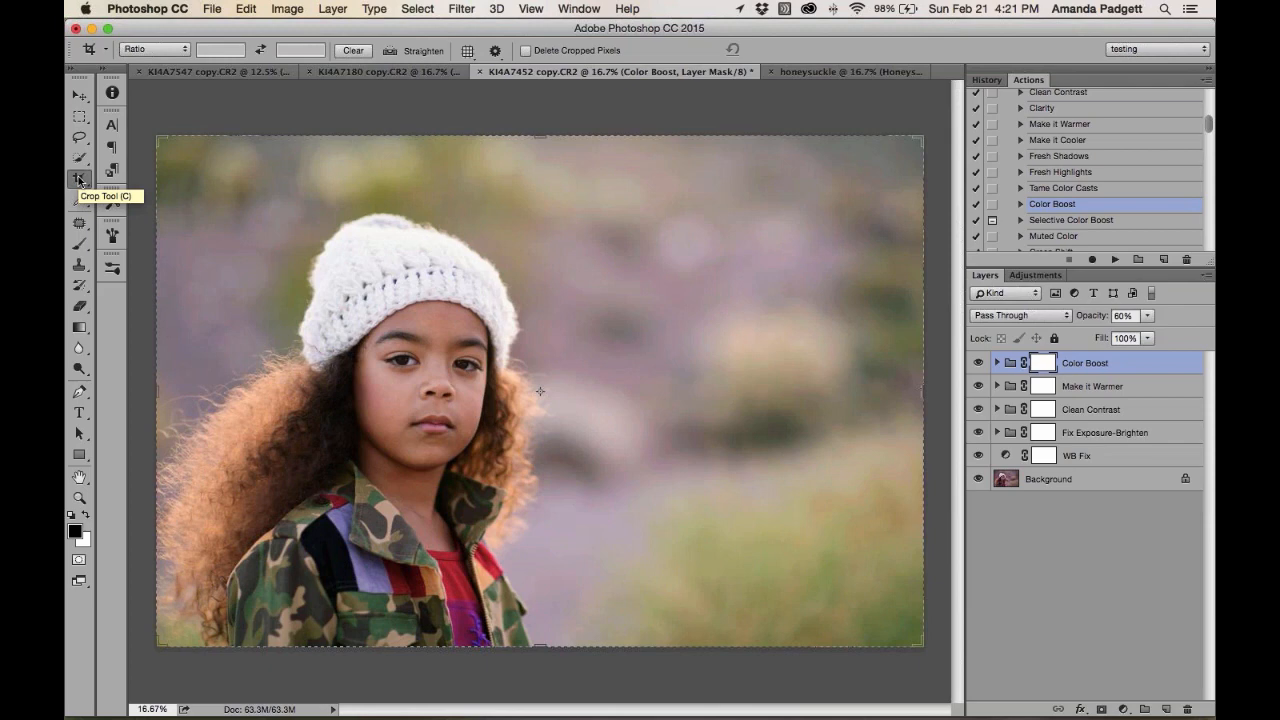
key(b)
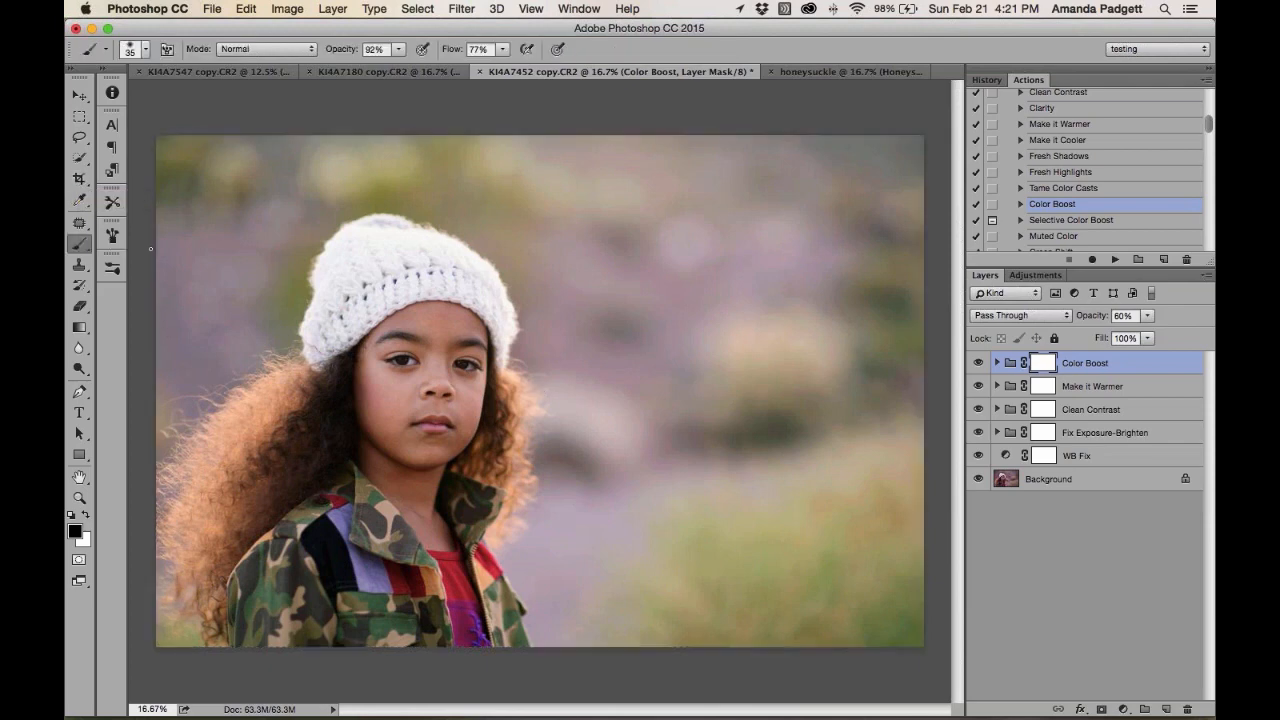
click(254, 50)
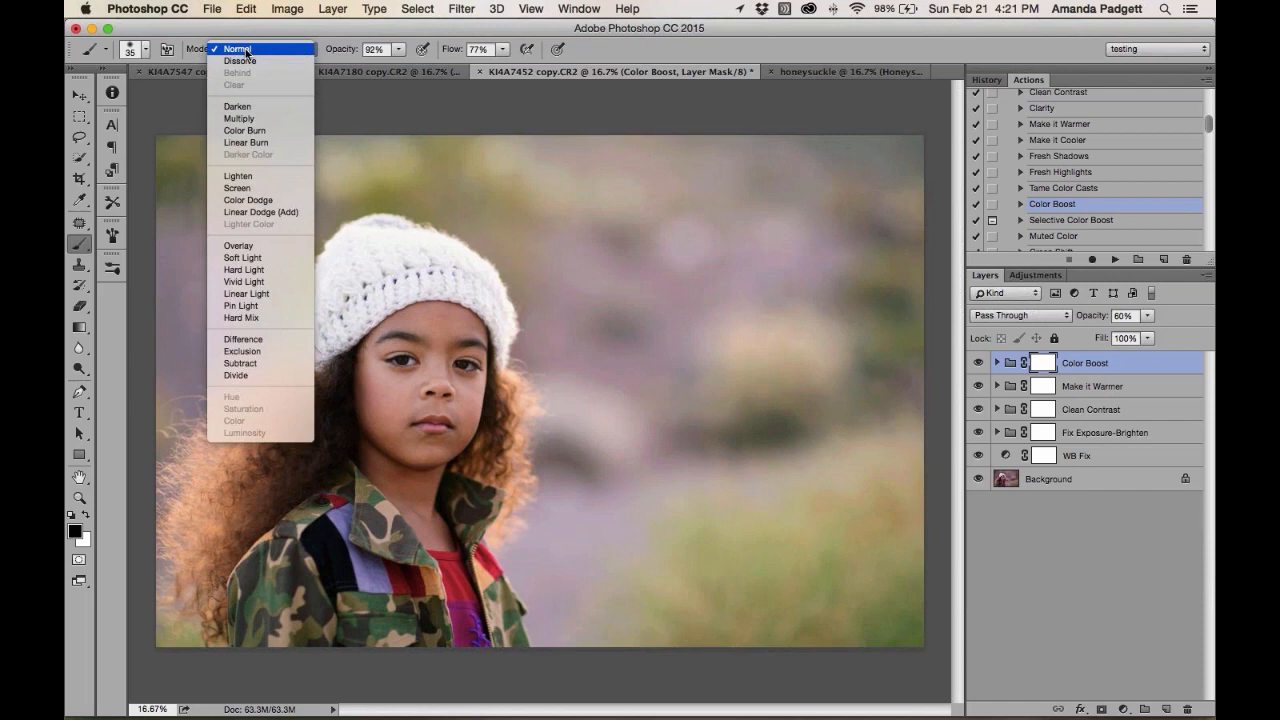
click(280, 202)
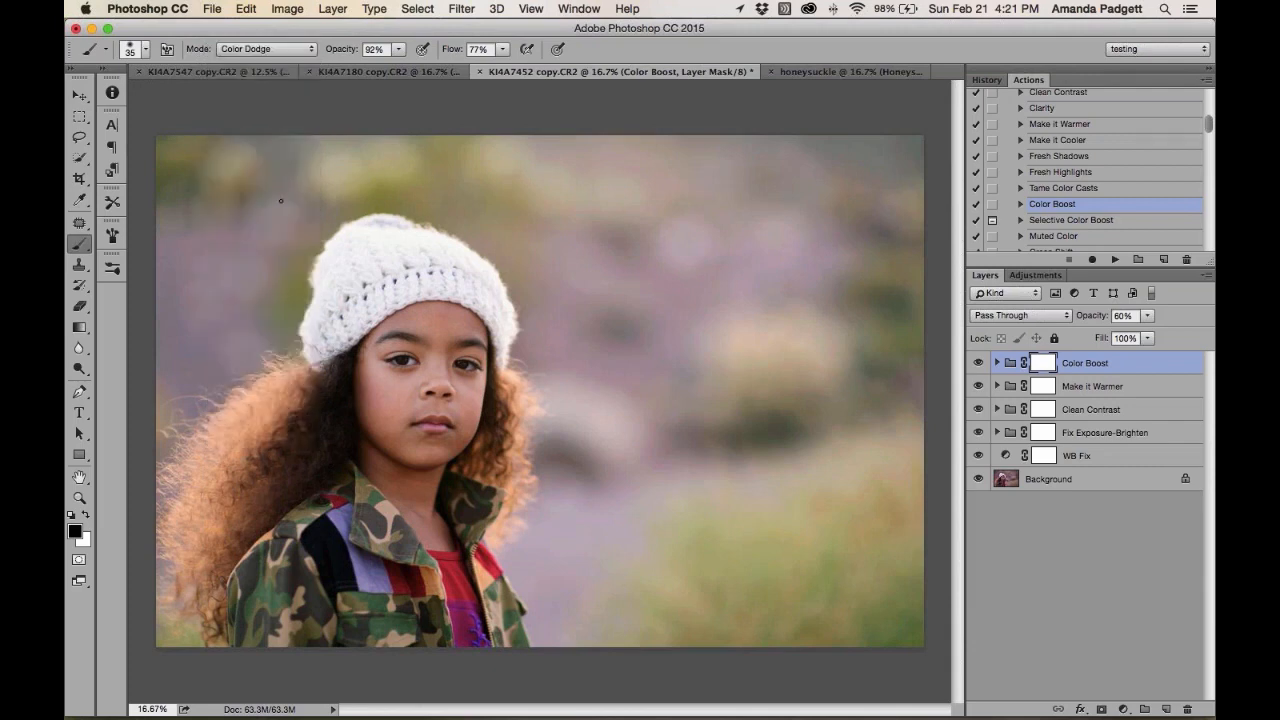
Set the brush mode to Normal and lower the brush opacity to 49%
click(278, 49)
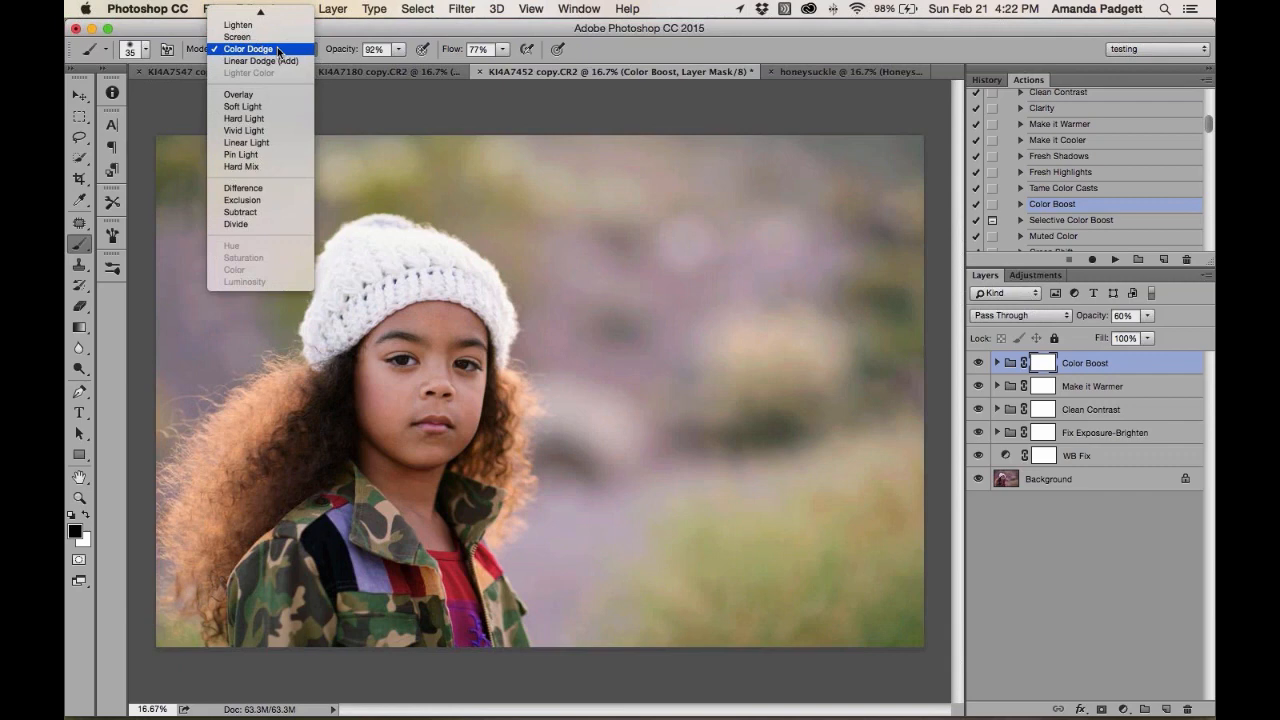
mouse_move(260, 12)
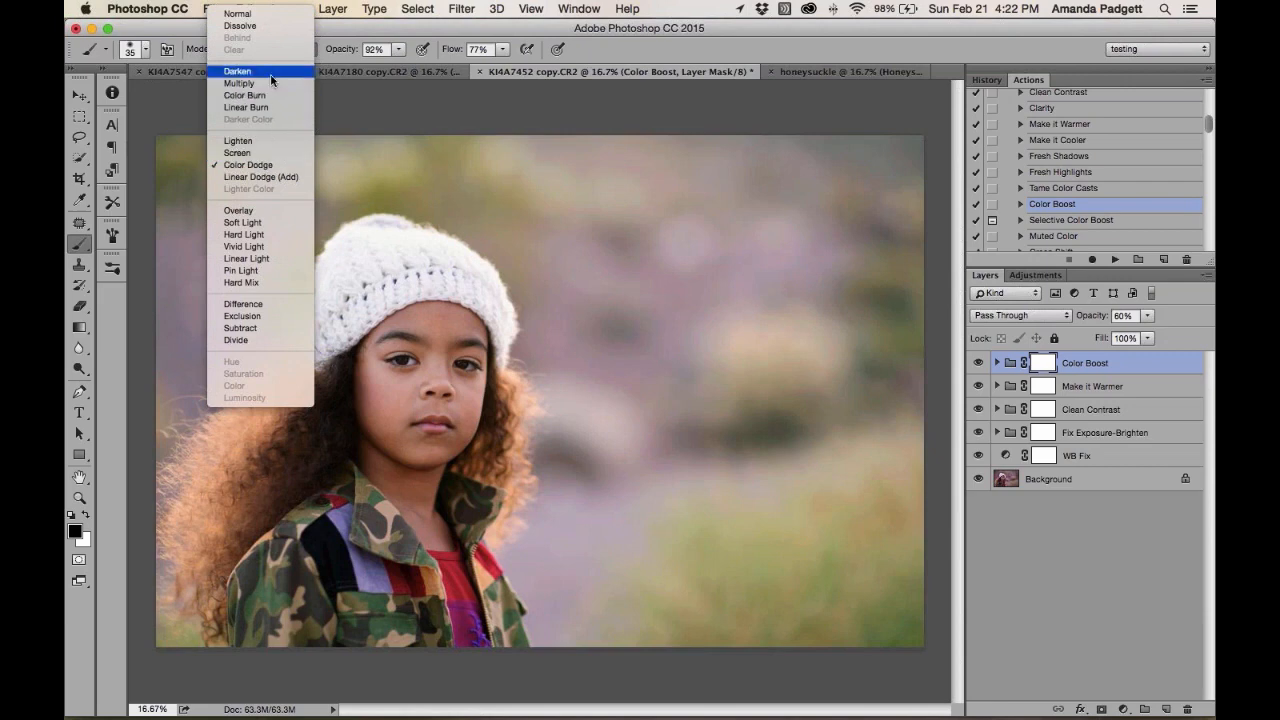
click(273, 16)
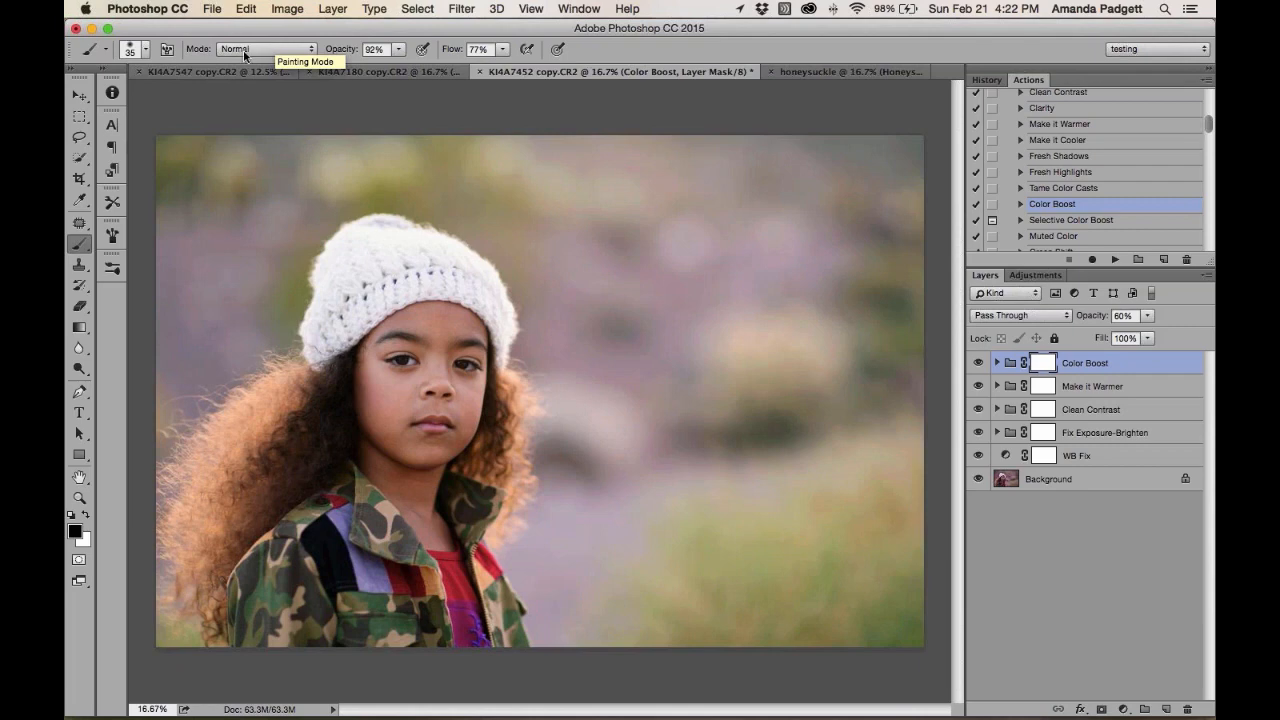
click(399, 50)
drag(399, 50, 366, 65)
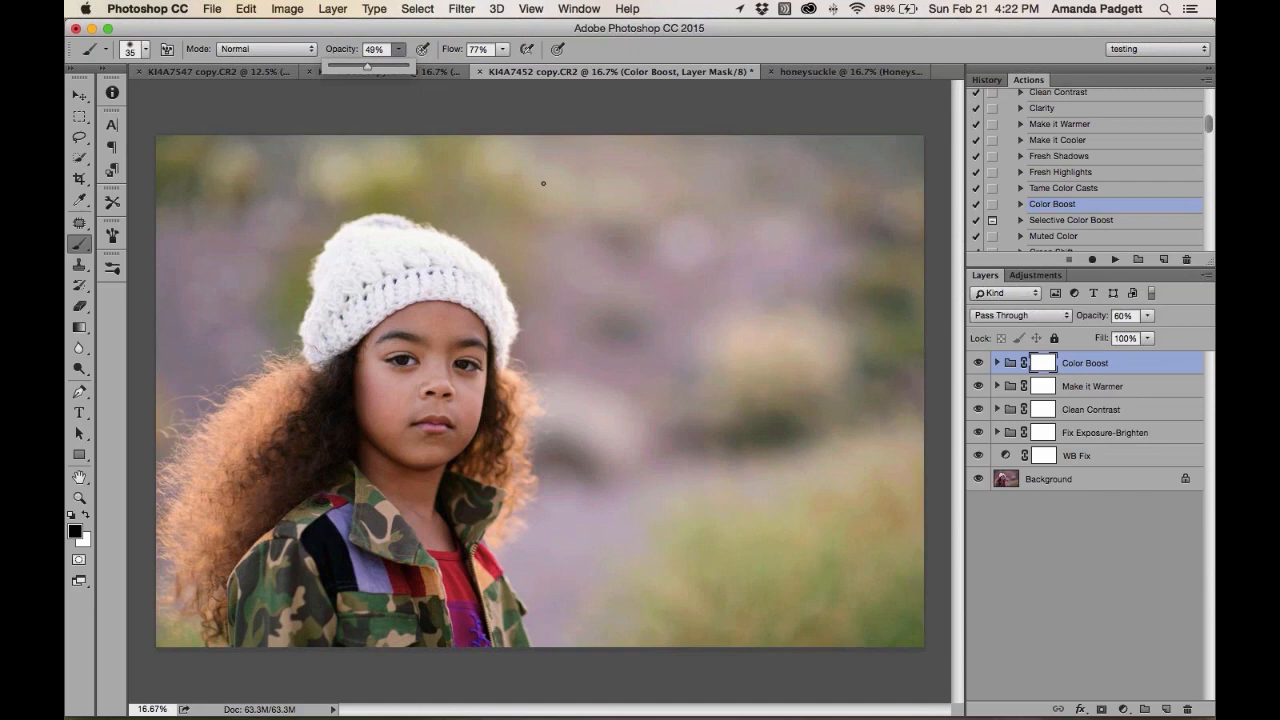
Enlarge and shrink the brush repeatedly to try out sizes such as 45, 900 and 175 px
click(145, 48)
click(148, 52)
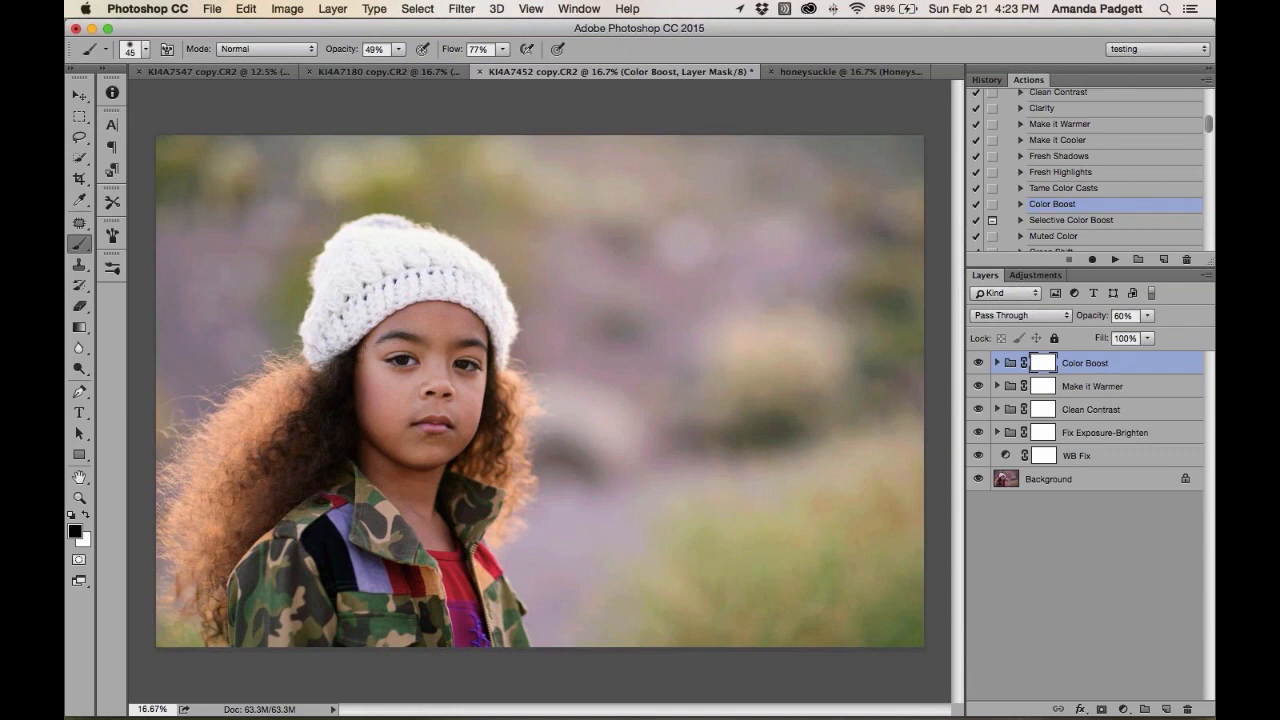
key(bracketright)
key(bracketright)
key(bracketright)
key(bracketright)
key(bracketright)
key(bracketright)
key(bracketright)
key(bracketright)
key(bracketright)
key(bracketleft)
key(bracketleft)
key(bracketleft)
key(bracketleft)
key(bracketleft)
key(bracketleft)
key(bracketleft)
key(bracketleft)
key(bracketright)
key(bracketright)
key(bracketright)
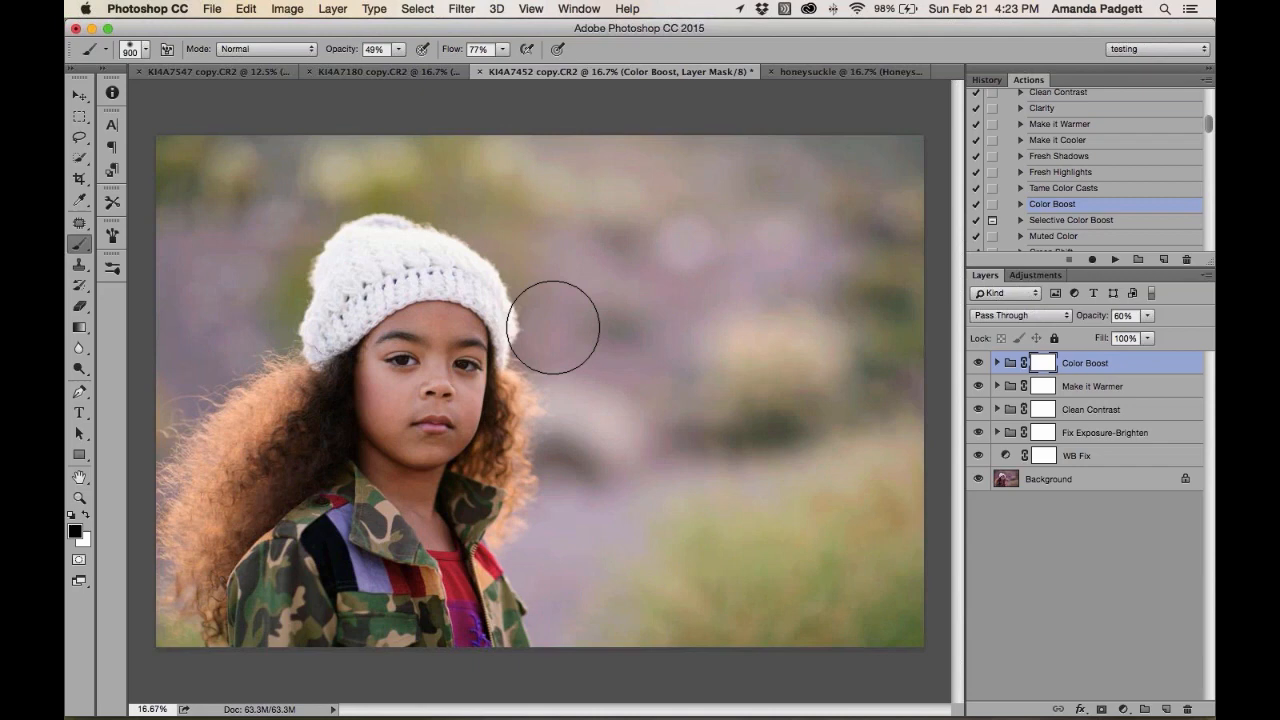
key(bracketleft)
key(bracketleft)
key(bracketleft)
key(bracketleft)
key(bracketleft)
key(bracketleft)
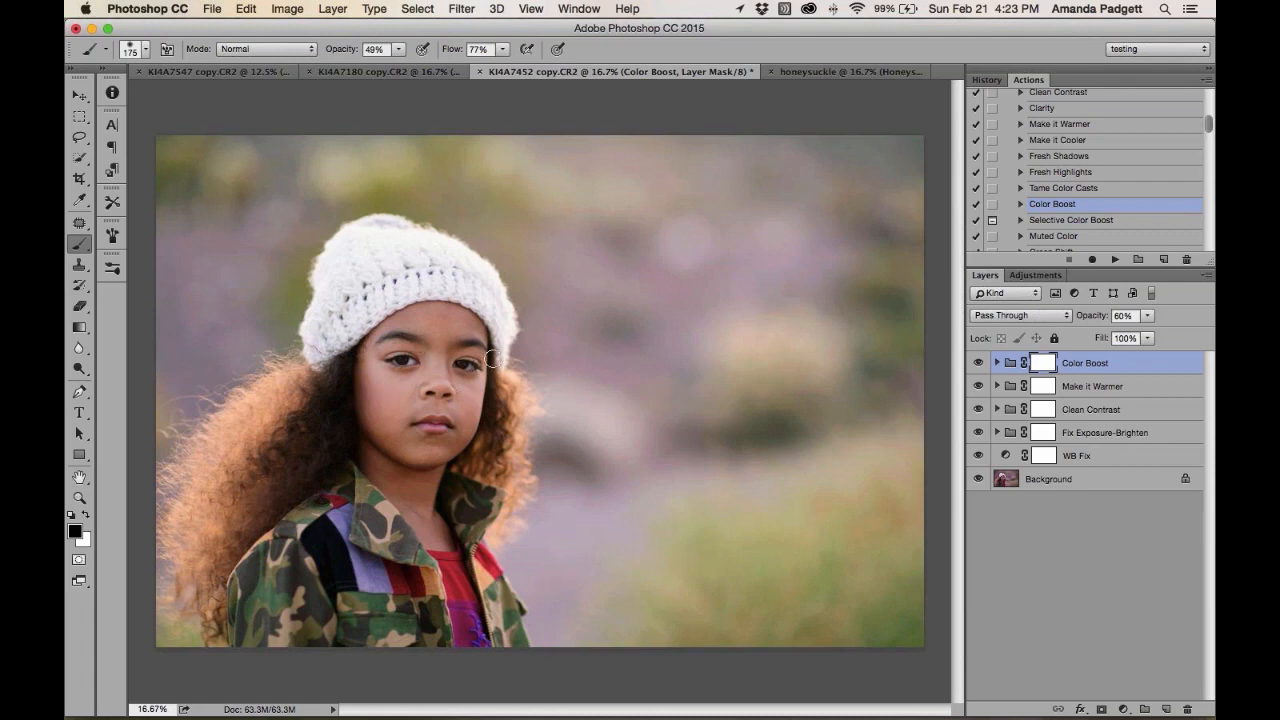
Paint black on the Color Boost mask over the hair and face with a 1000 px brush, and compare without and with the group
key(bracketright)
key(bracketright)
key(bracketright)
mouse_move(433, 435)
mouse_down()
mouse_move(300, 440)
mouse_move(150, 515)
mouse_up()
mouse_move(349, 414)
mouse_down()
mouse_move(452, 380)
mouse_move(487, 486)
mouse_up()
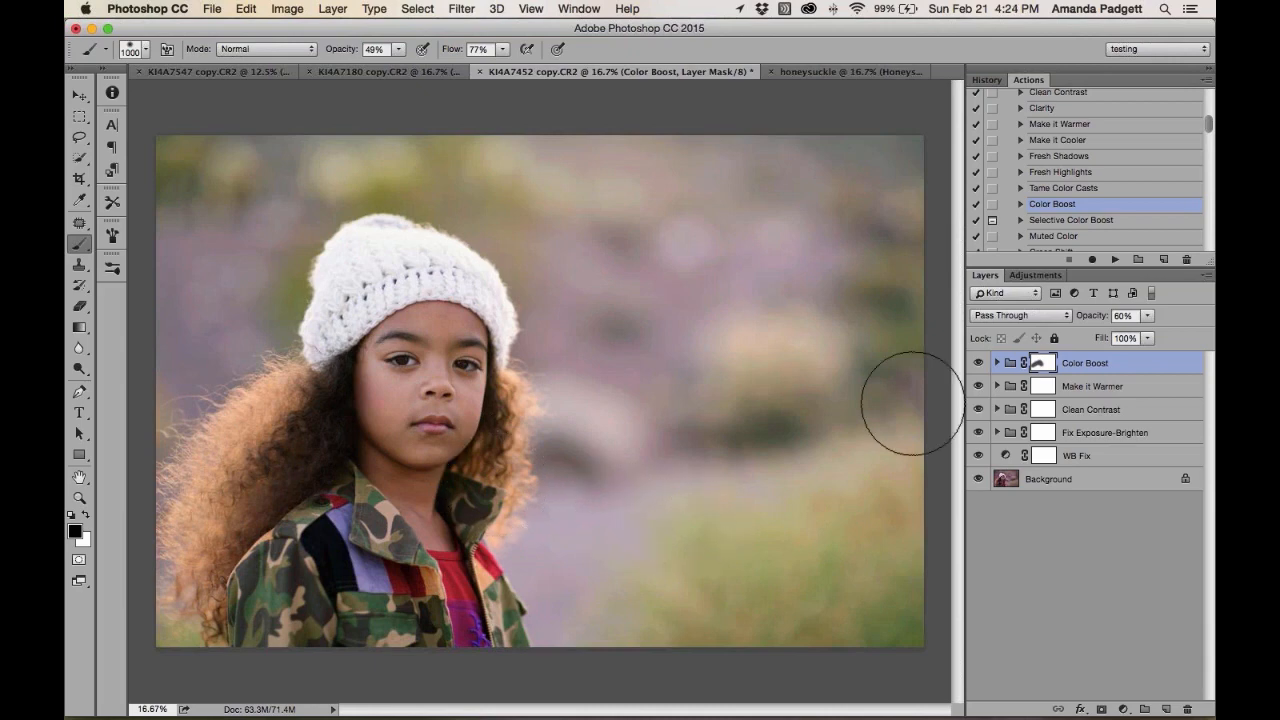
click(978, 363)
click(978, 363)
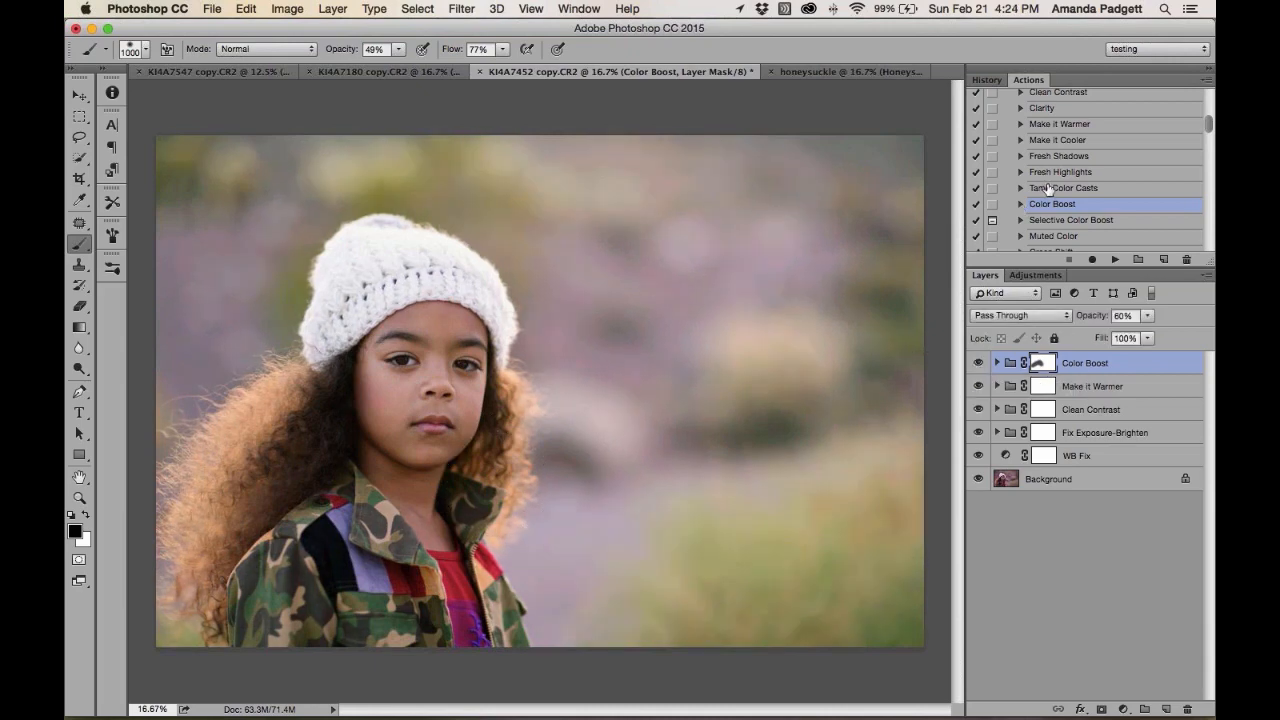
Browse the actions down to the MINI RETOUCH SET, nudge the Clean Contrast group's opacity slightly, and reselect the Color Boost group
scroll(1047, 188, down, 2)
scroll(1047, 189, down, 2)
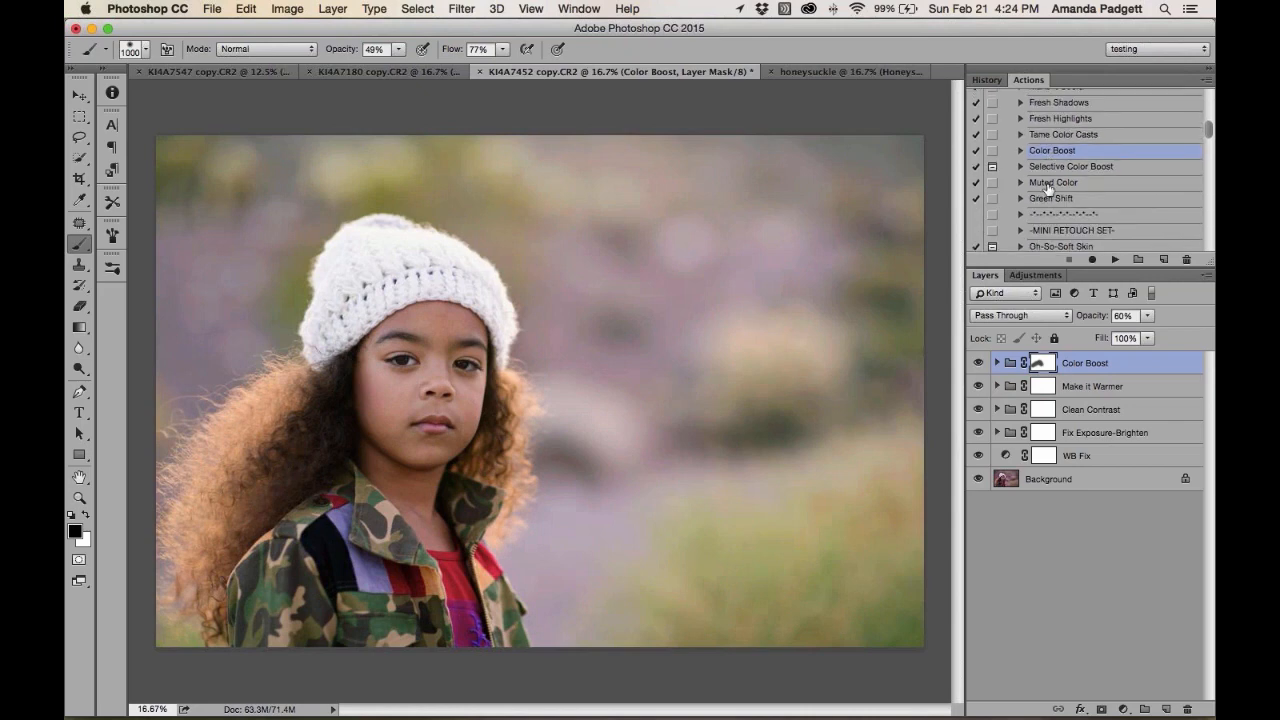
scroll(1047, 188, down, 2)
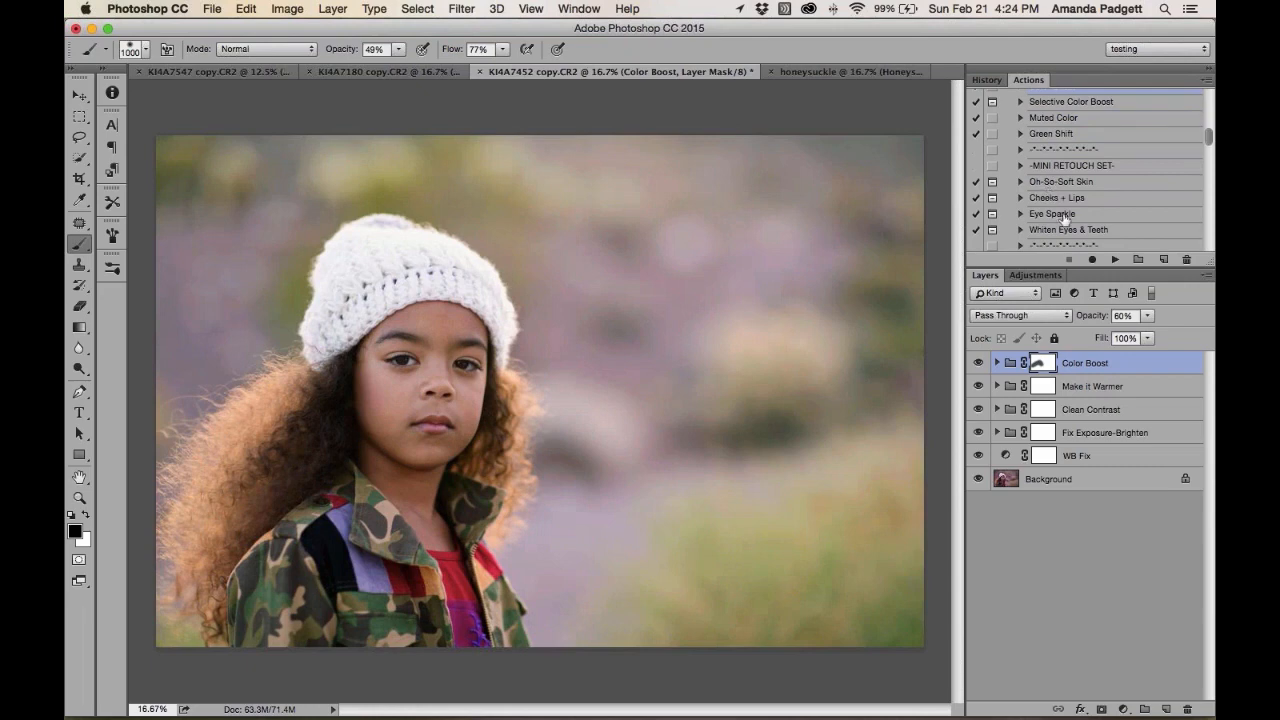
click(1078, 409)
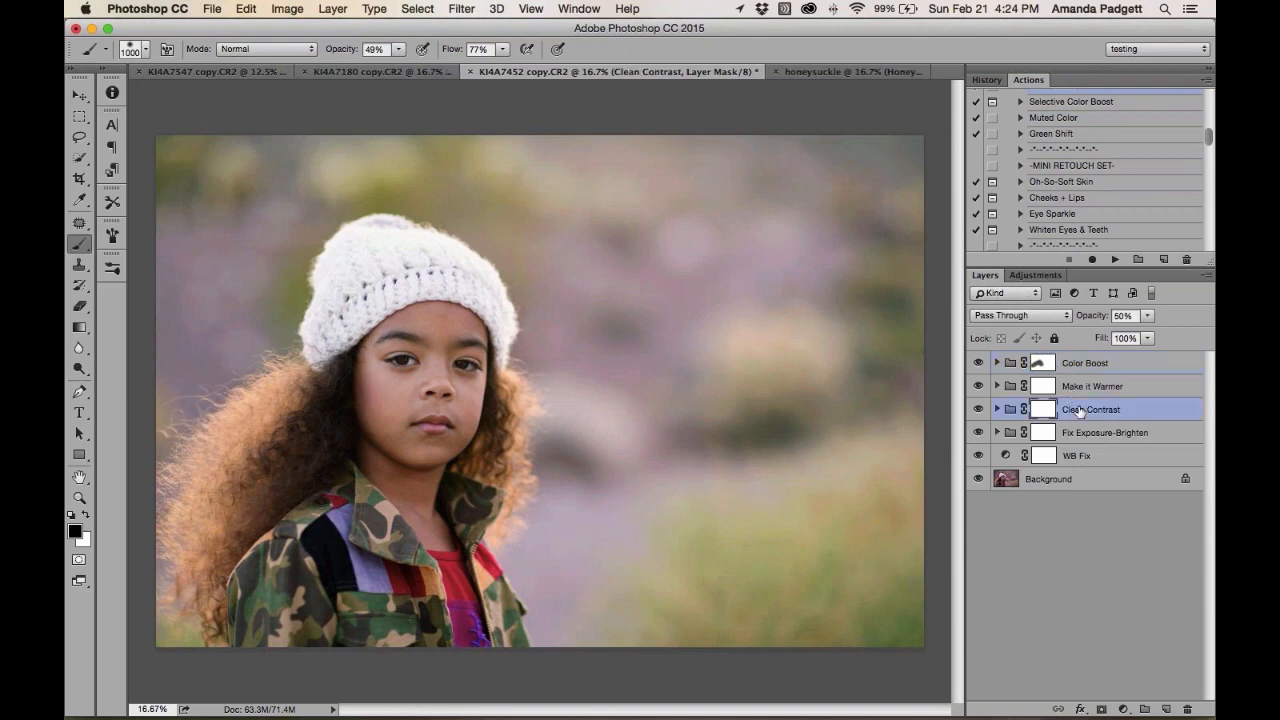
drag(1090, 318, 1094, 319)
click(1085, 362)
Play the Oh-So-Soft Skin action and continue past its painting instructions
click(1041, 185)
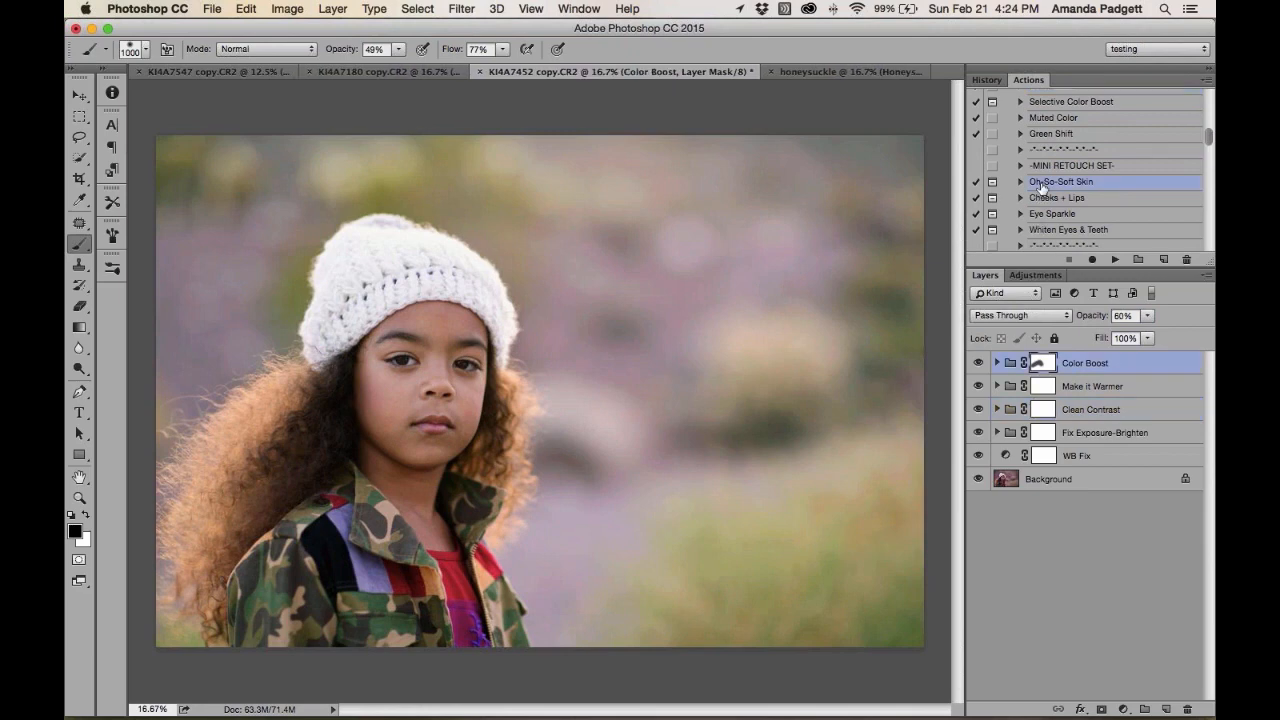
click(1114, 260)
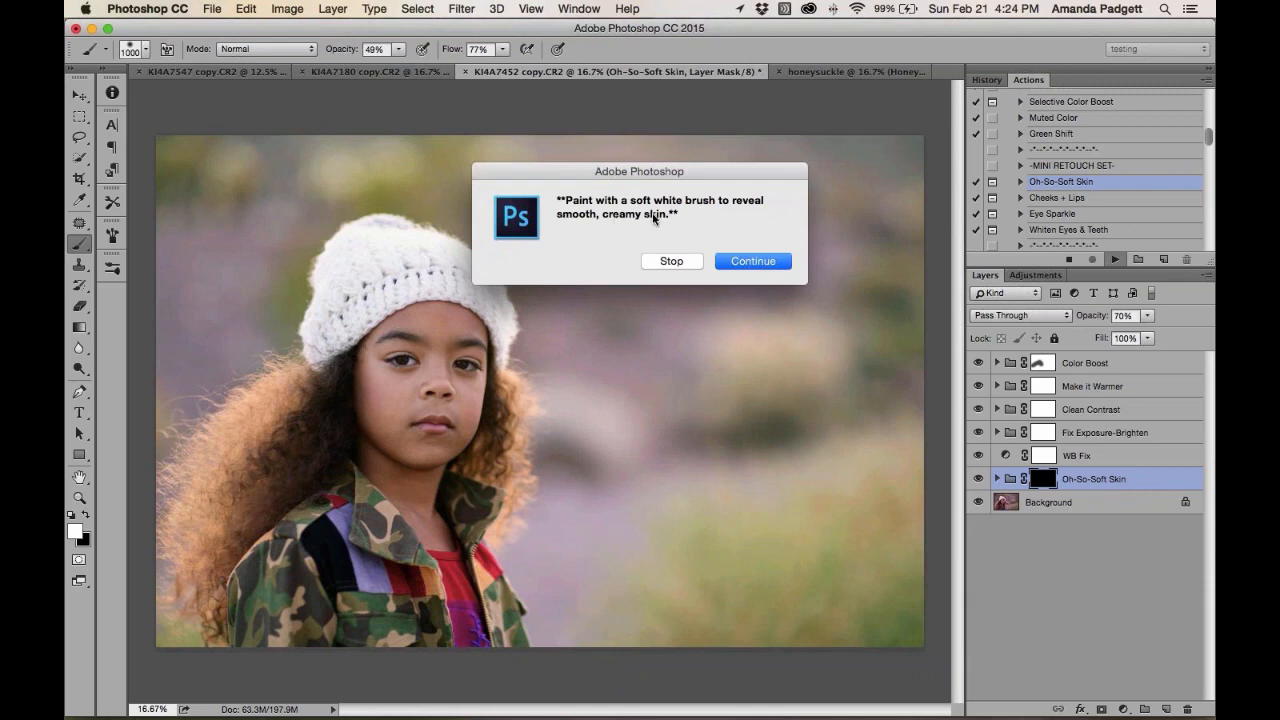
click(748, 260)
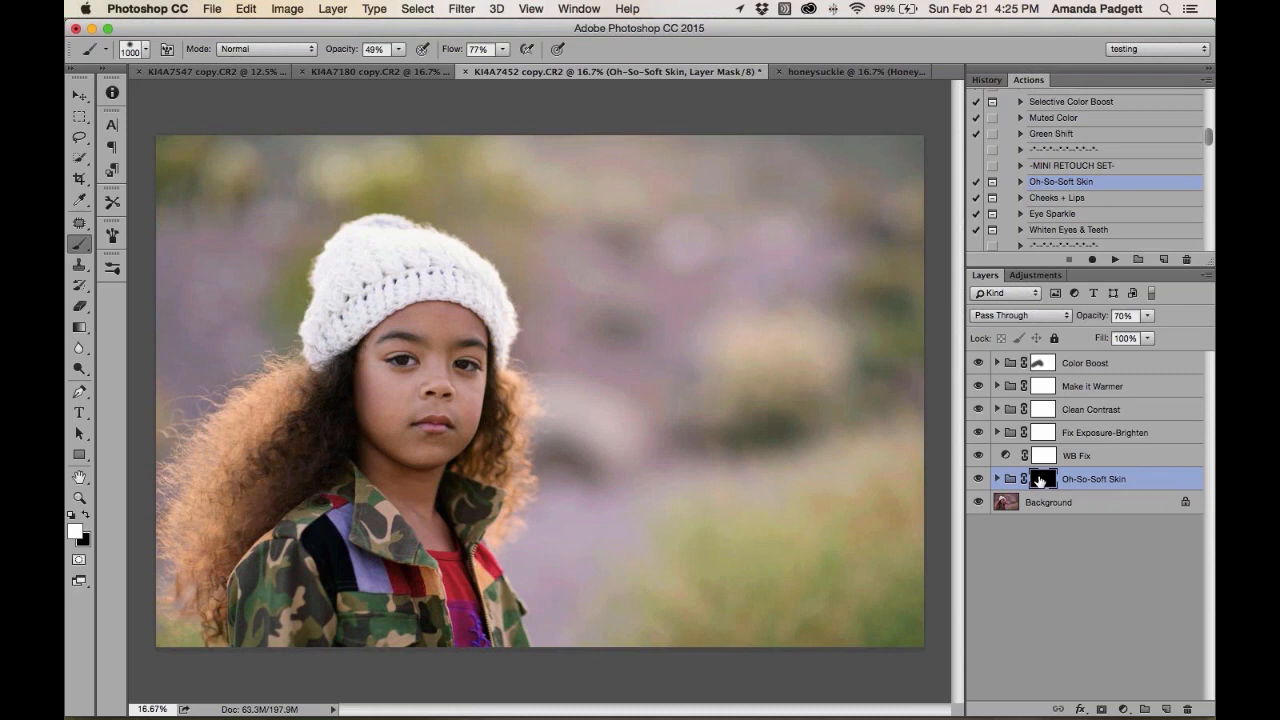
Swap the foreground and background colors back and forth, ending on white, and set the brush opacity to 100%
key(super+plus)
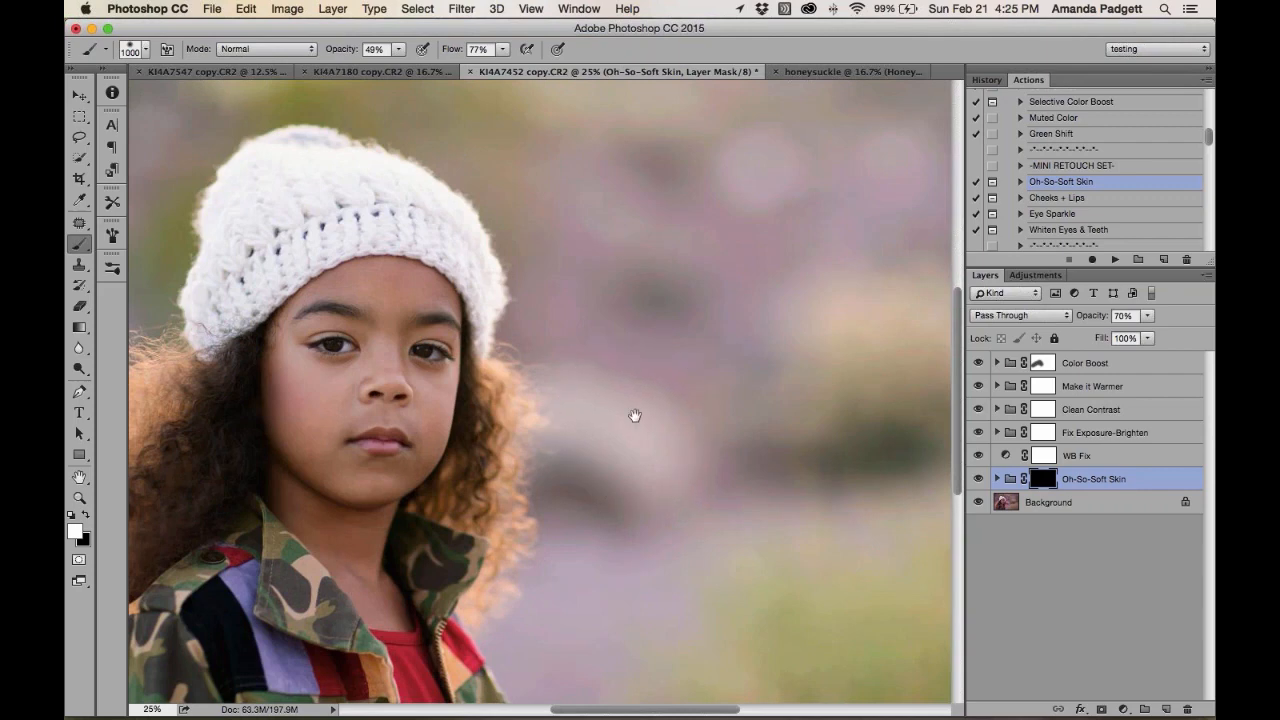
drag(634, 417, 751, 395)
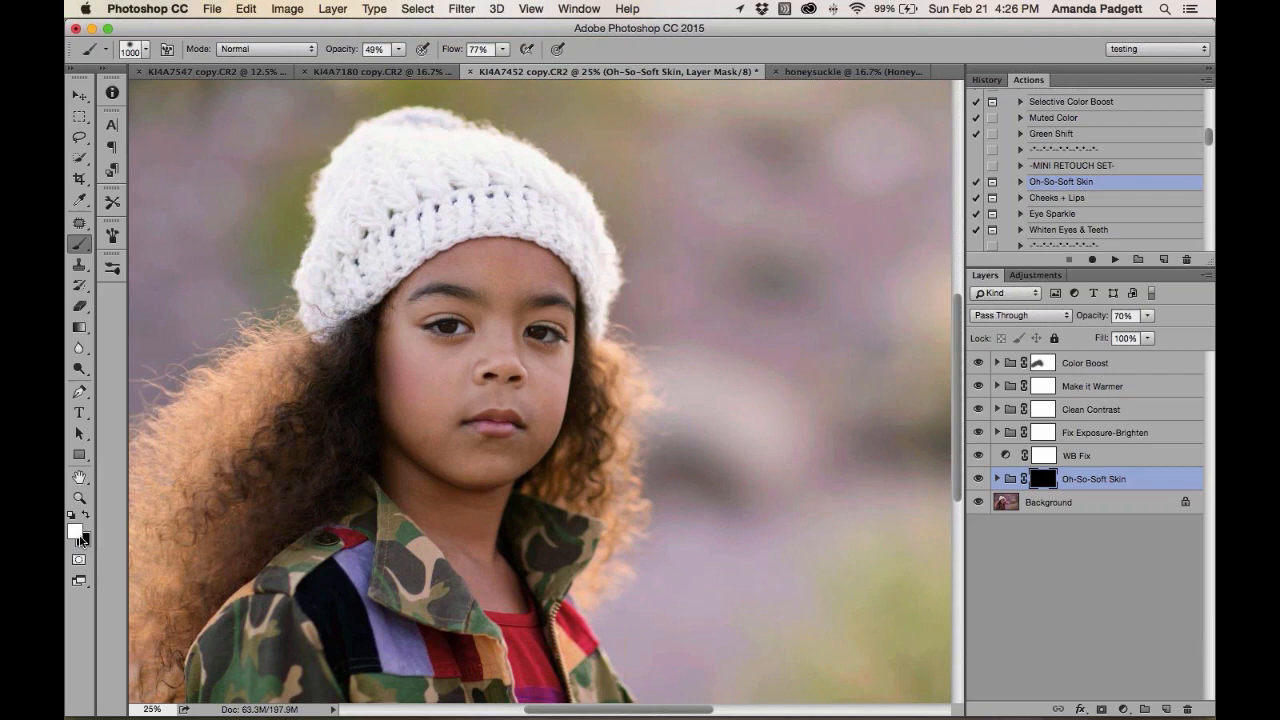
key(x)
key(x)
key(x)
key(x)
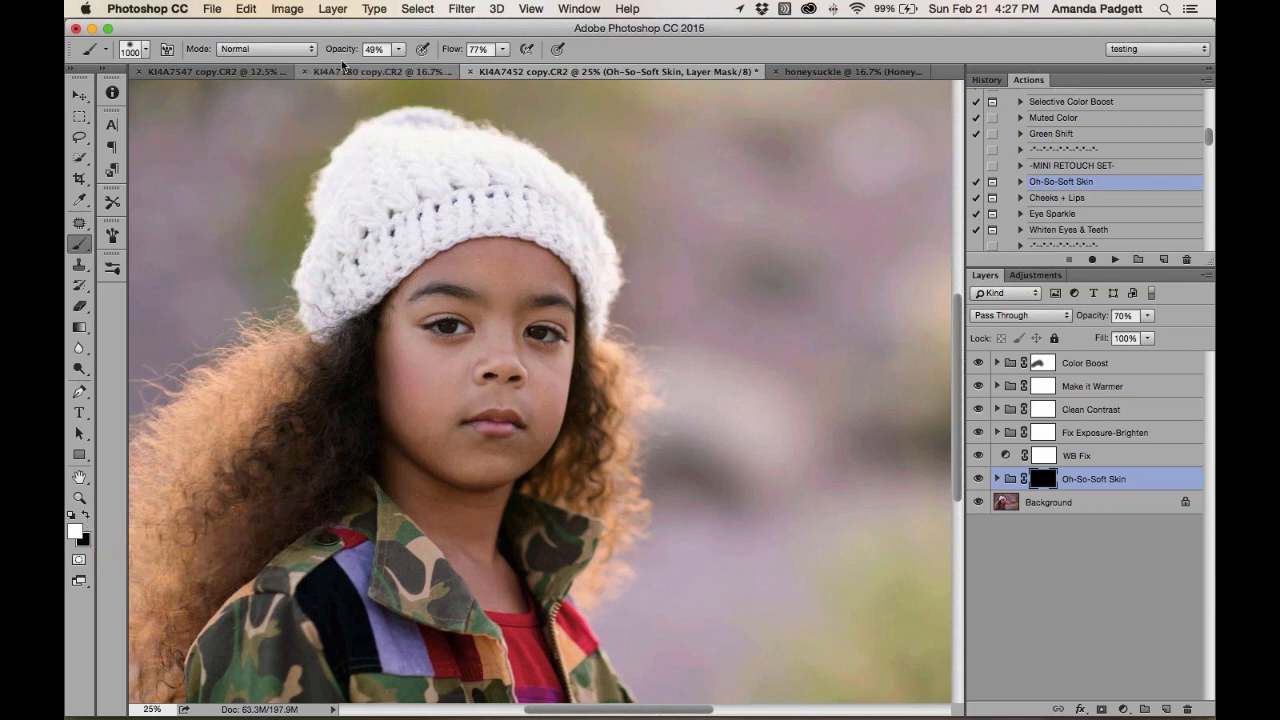
drag(336, 49, 388, 50)
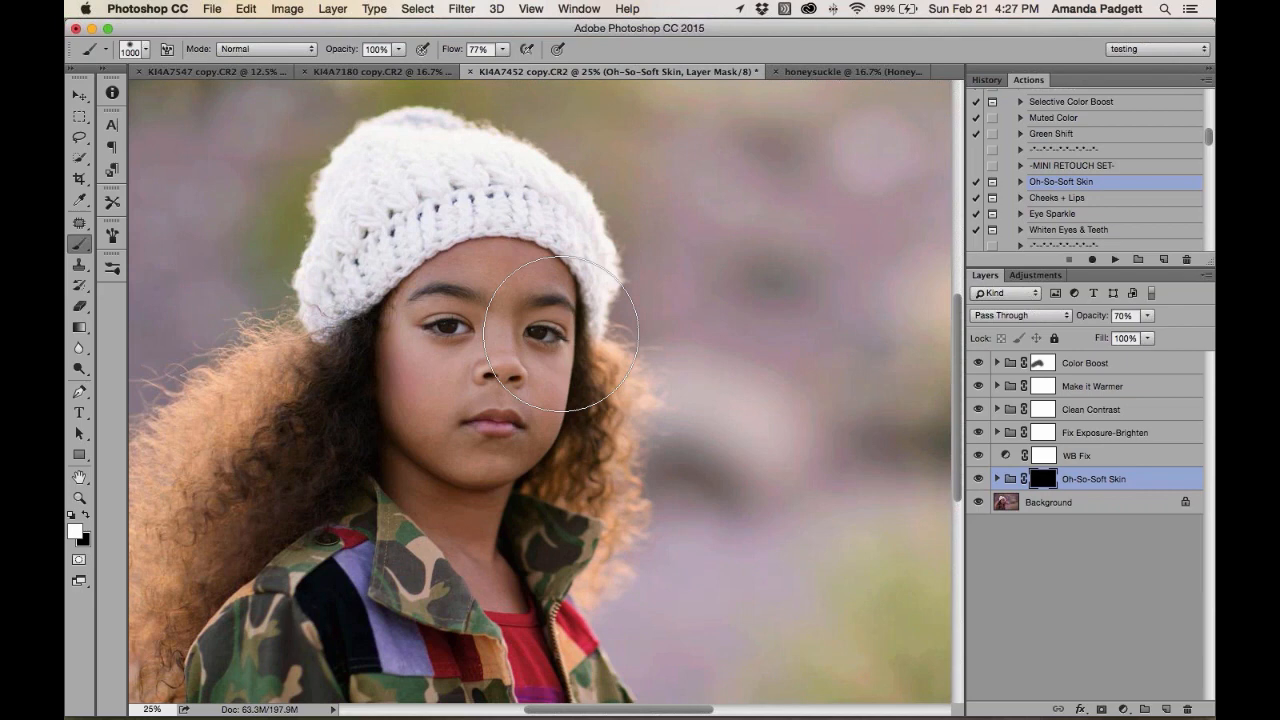
Show the red mask overlay and paint white over the forehead, nose and cheek on the Oh-So-Soft Skin mask with a 250 px brush
key(x)
key(backslash)
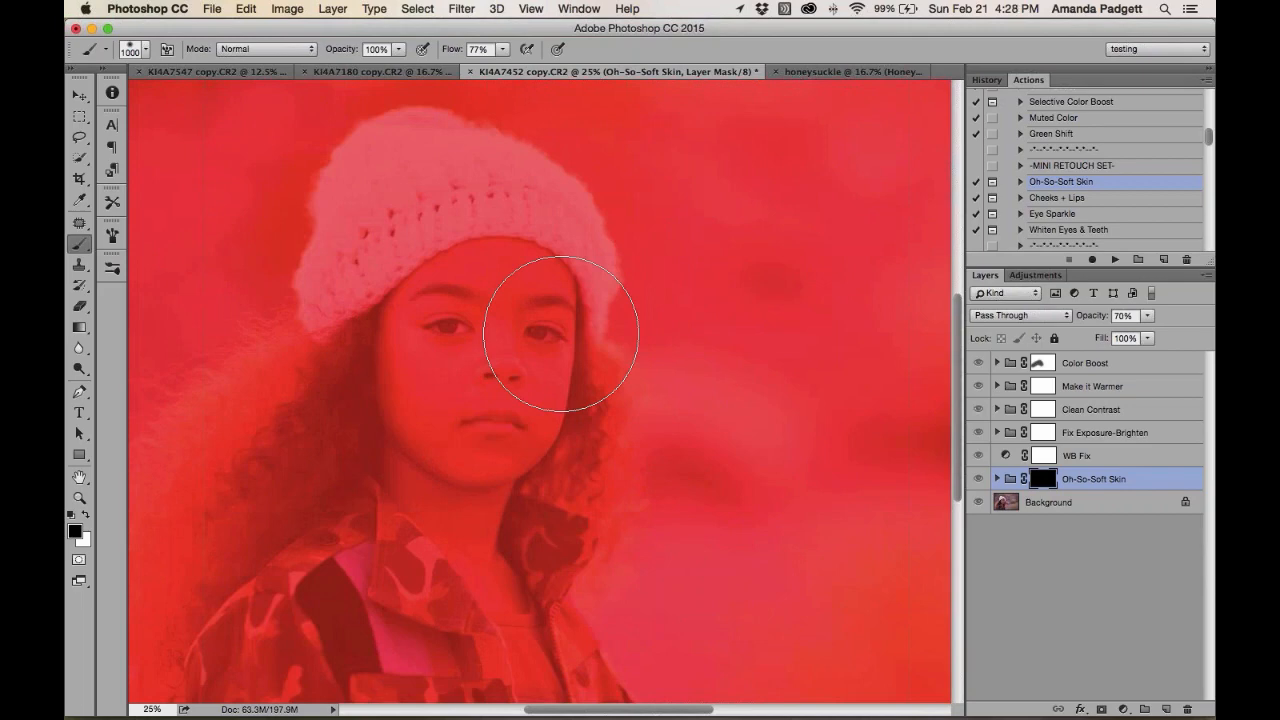
scroll(561, 334, left, 3)
scroll(561, 334, down, 2)
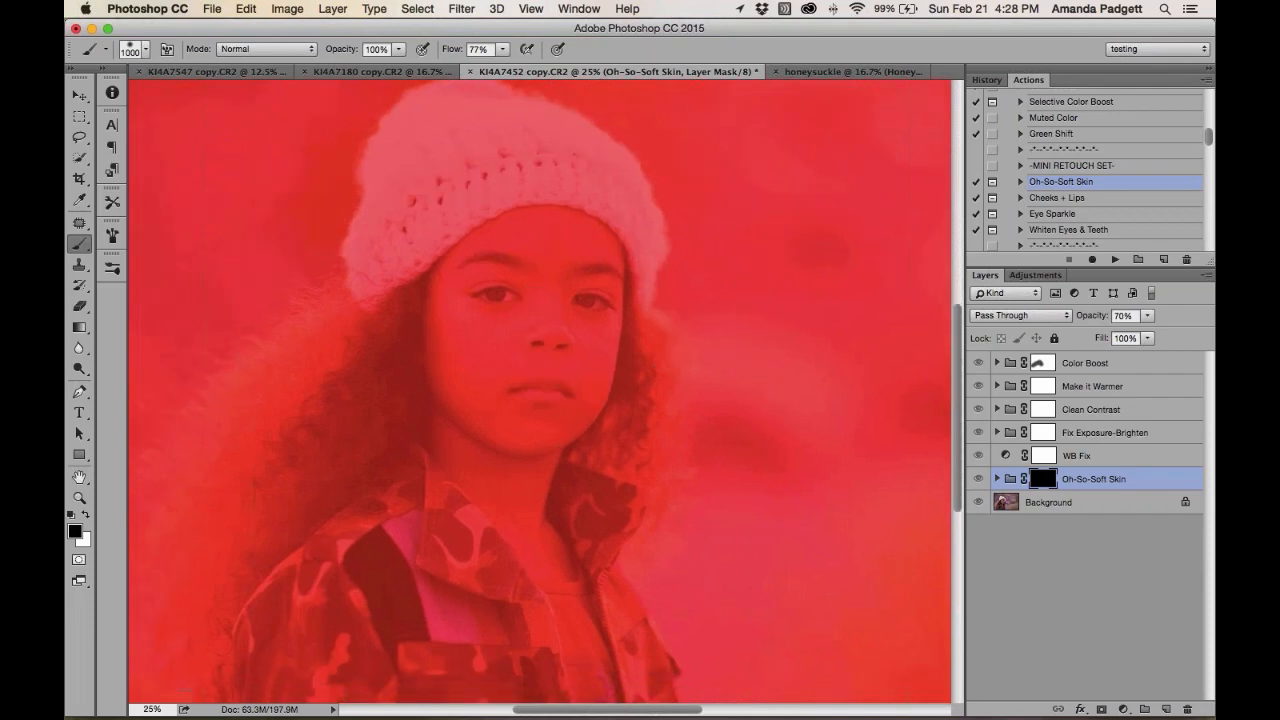
key(x)
key(bracketleft)
key(bracketleft)
key(bracketleft)
mouse_move(578, 230)
mouse_down()
mouse_move(510, 233)
mouse_move(582, 235)
mouse_move(553, 240)
mouse_move(539, 318)
mouse_move(506, 335)
mouse_move(463, 323)
mouse_up()
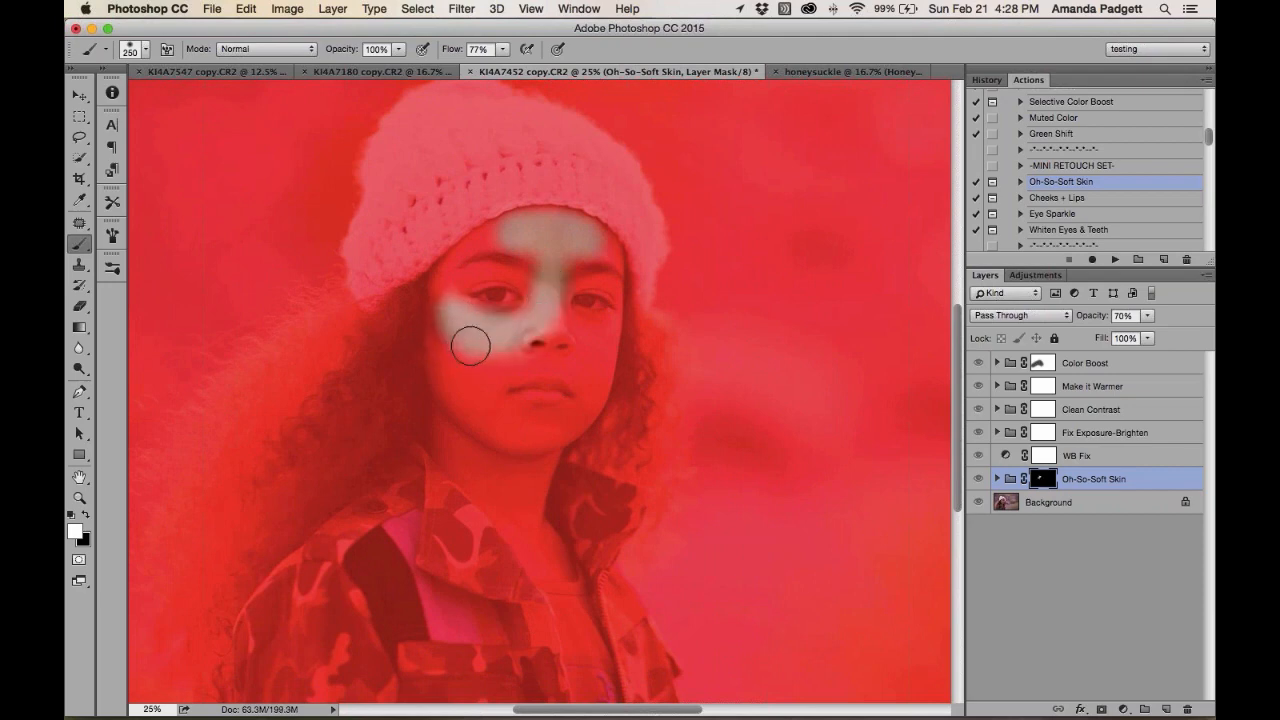
Paint the remaining facial skin into the Oh-So-Soft Skin mask with 150 and 100 px brushes, leaving out eyes, eyebrows and lips
key(bracketleft)
key(bracketleft)
key(bracketleft)
mouse_move(441, 323)
mouse_down()
mouse_move(464, 390)
mouse_move(467, 354)
mouse_move(467, 382)
mouse_move(505, 362)
mouse_move(584, 366)
mouse_move(574, 324)
mouse_move(606, 331)
mouse_move(598, 386)
mouse_move(563, 427)
mouse_move(463, 409)
mouse_move(439, 366)
mouse_move(500, 377)
mouse_move(500, 407)
mouse_move(506, 372)
mouse_move(588, 399)
mouse_up()
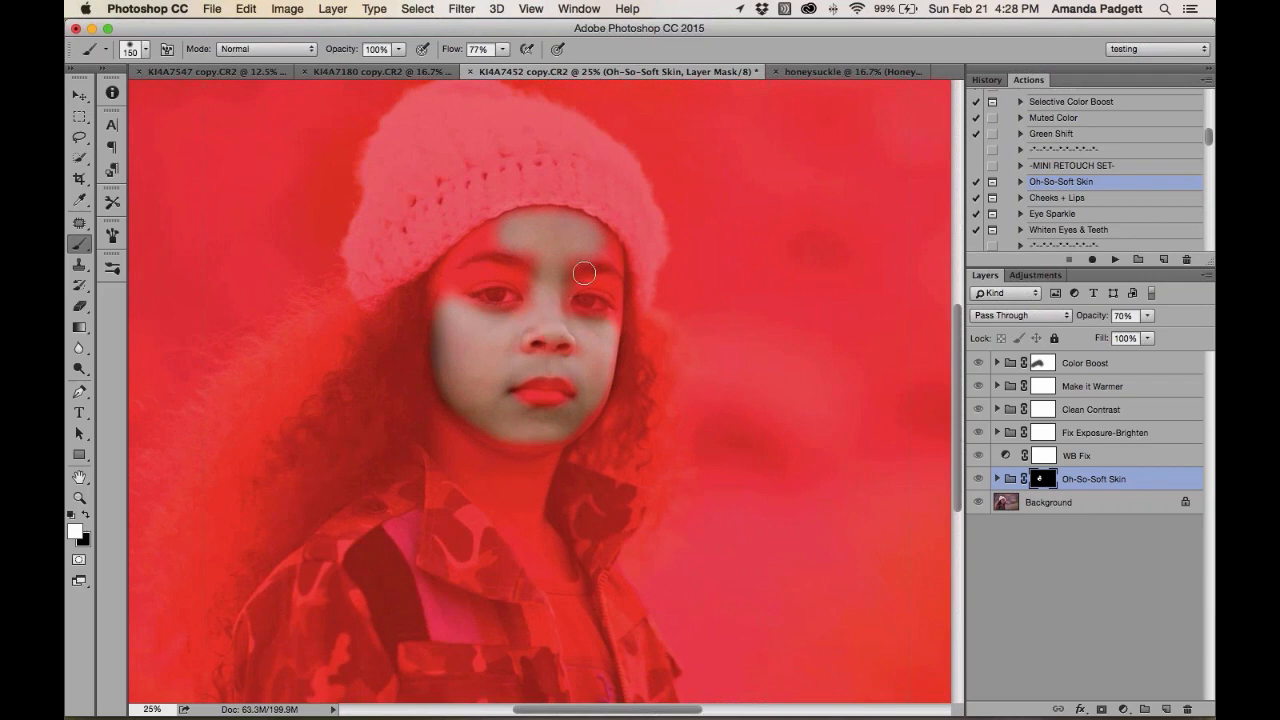
key(bracketleft)
key(bracketleft)
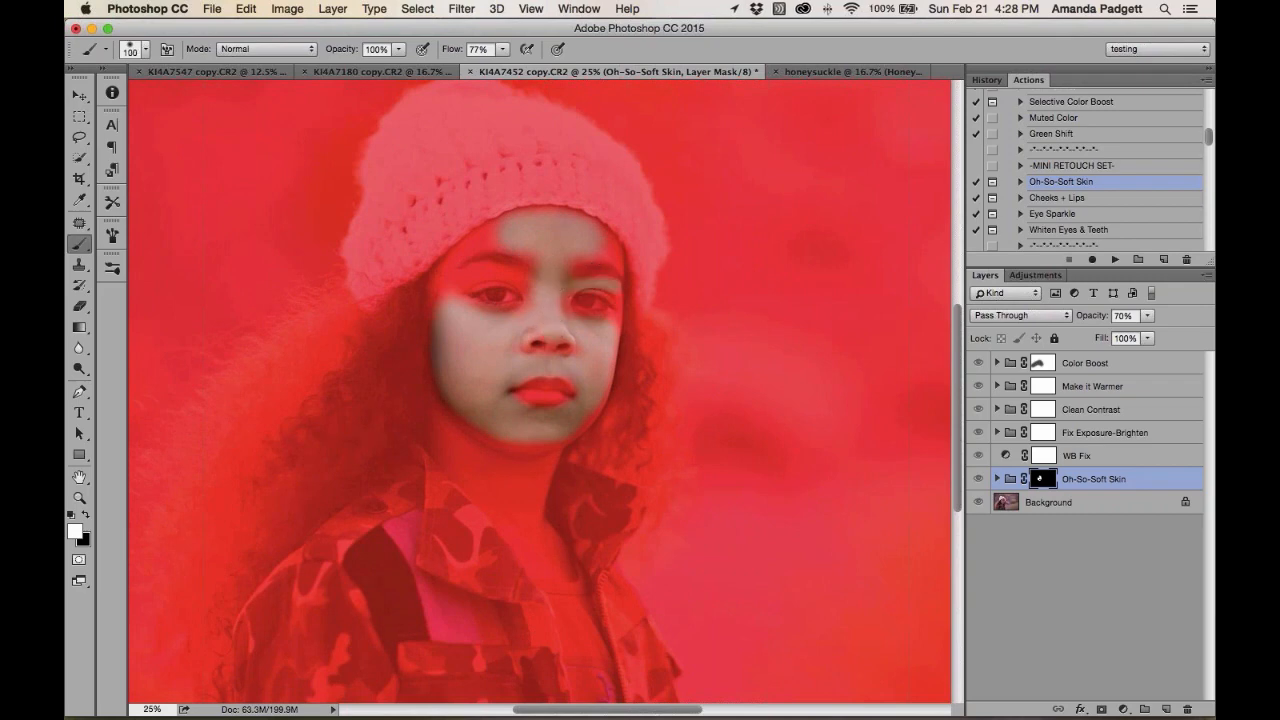
mouse_move(612, 276)
mouse_down()
mouse_move(591, 246)
mouse_move(486, 229)
mouse_move(445, 262)
mouse_move(437, 293)
mouse_up()
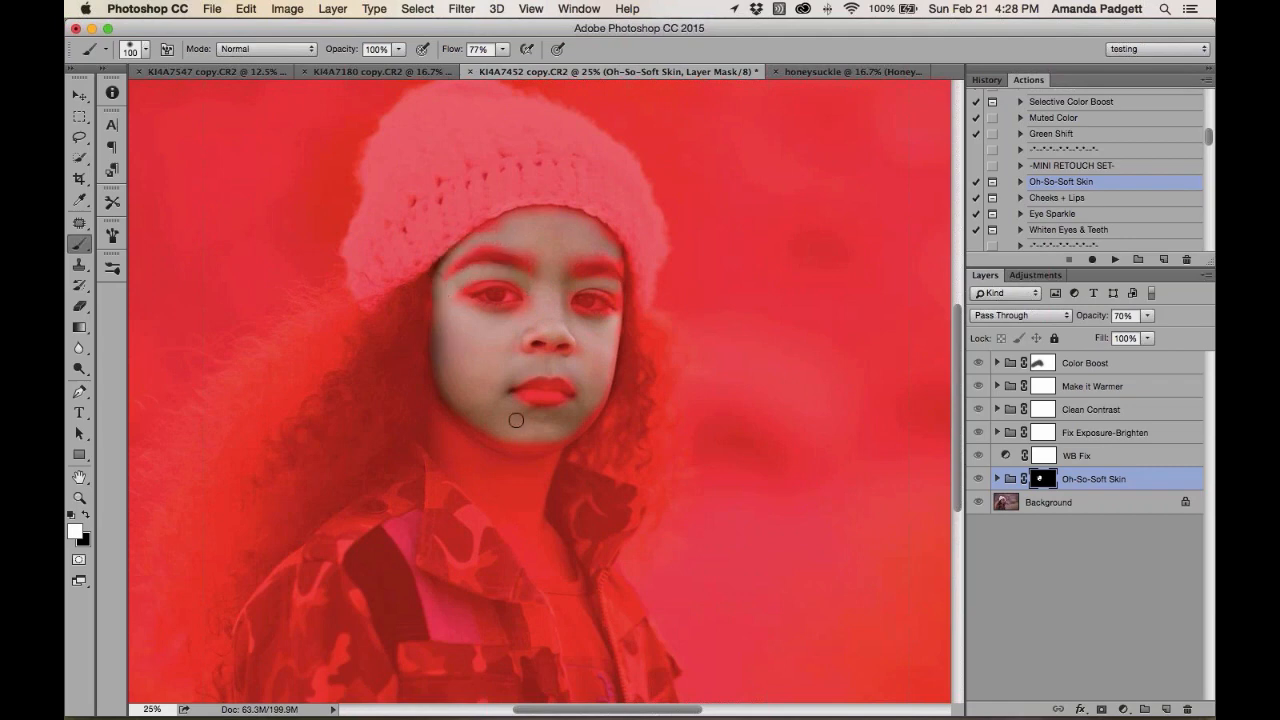
Paint the neck and jawline into the Oh-So-Soft Skin mask with a 250 px brush, and hide the mask overlay
key(bracketright)
key(bracketright)
key(bracketright)
key(bracketright)
key(bracketright)
mouse_move(527, 481)
mouse_down()
mouse_move(485, 449)
mouse_move(529, 454)
mouse_move(500, 460)
mouse_move(454, 439)
mouse_move(559, 558)
mouse_move(534, 518)
mouse_move(534, 449)
mouse_move(592, 415)
mouse_move(480, 432)
mouse_move(439, 389)
mouse_move(555, 395)
mouse_move(514, 391)
mouse_up()
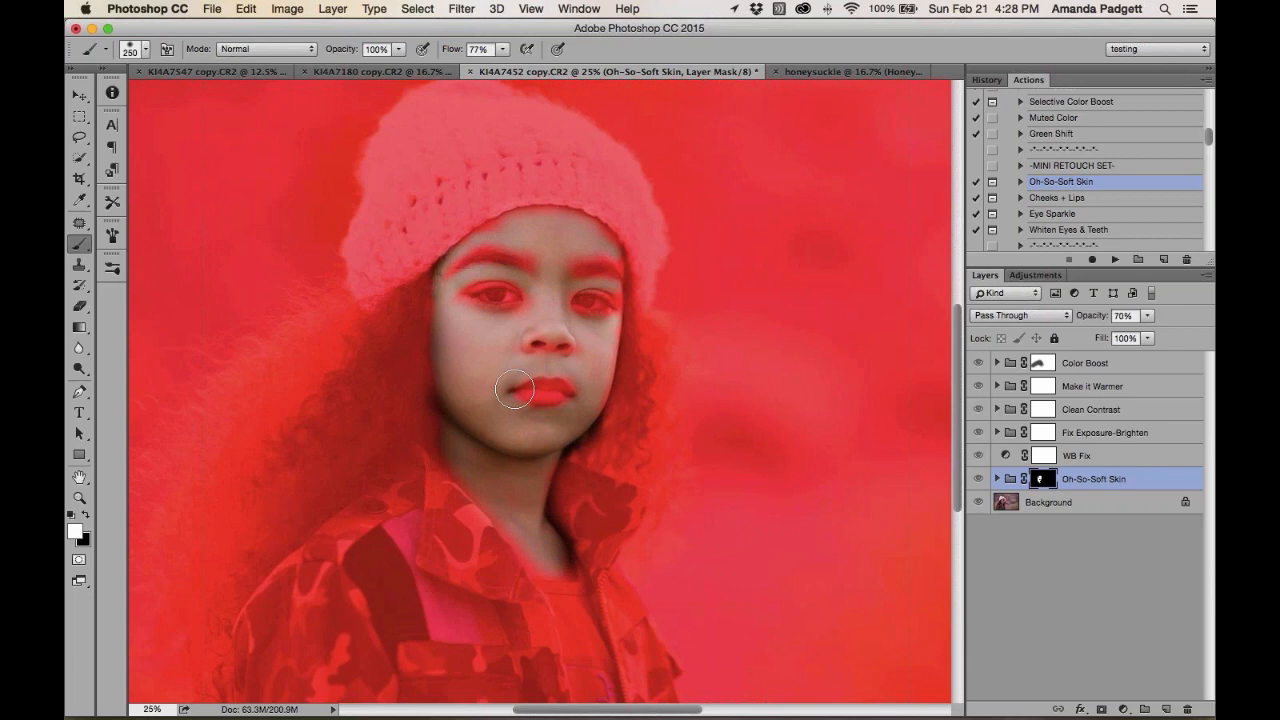
key(backslash)
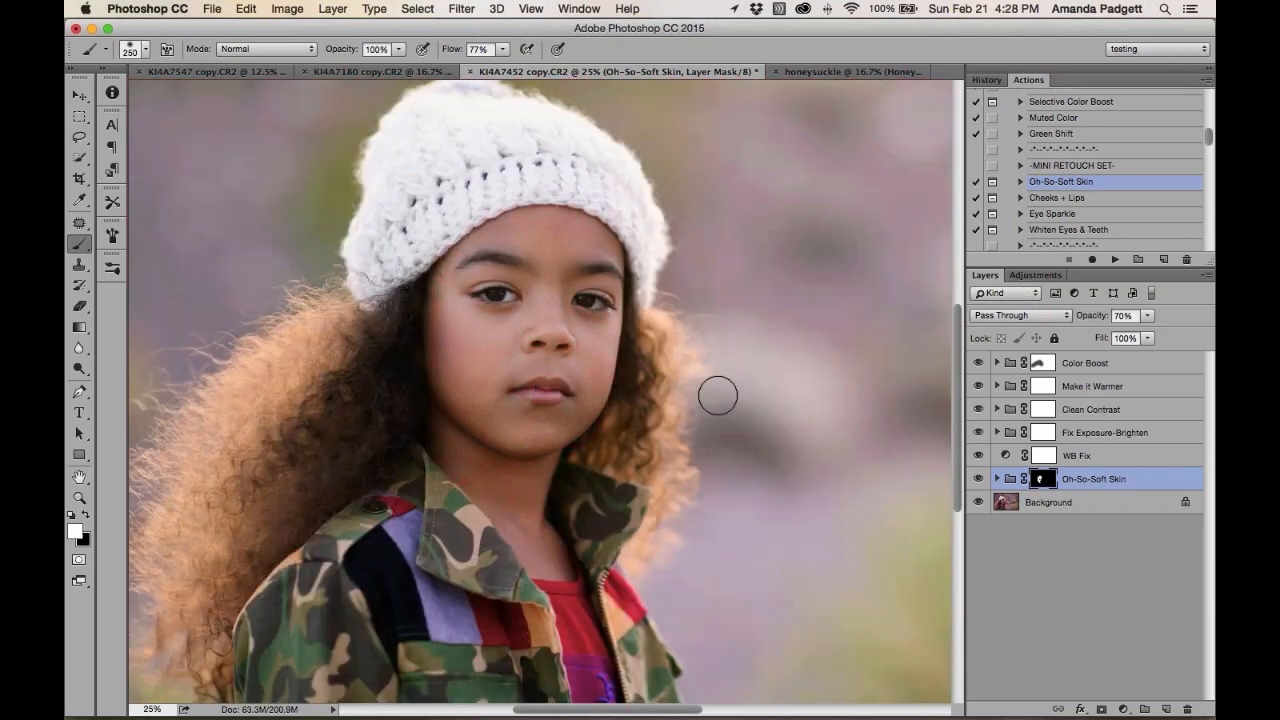
Compare the face without and with the Oh-So-Soft Skin group, and lower the group's opacity
key(super+equal)
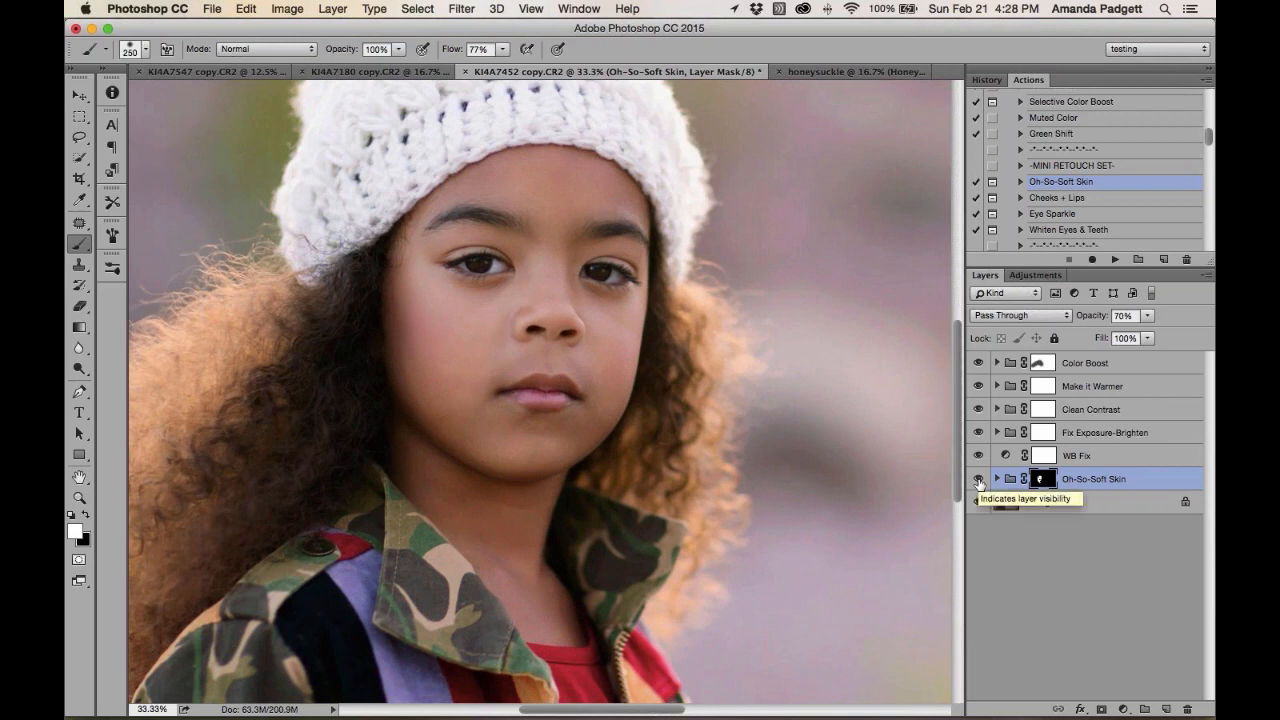
click(979, 481)
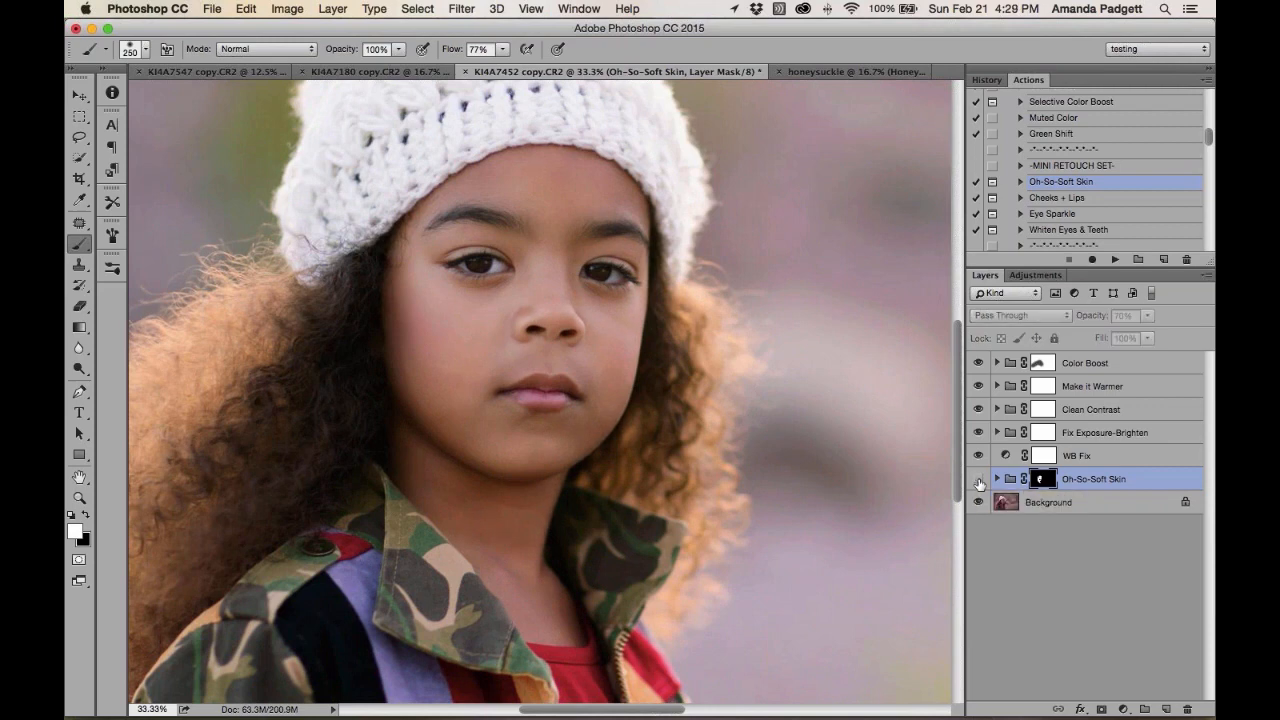
click(979, 482)
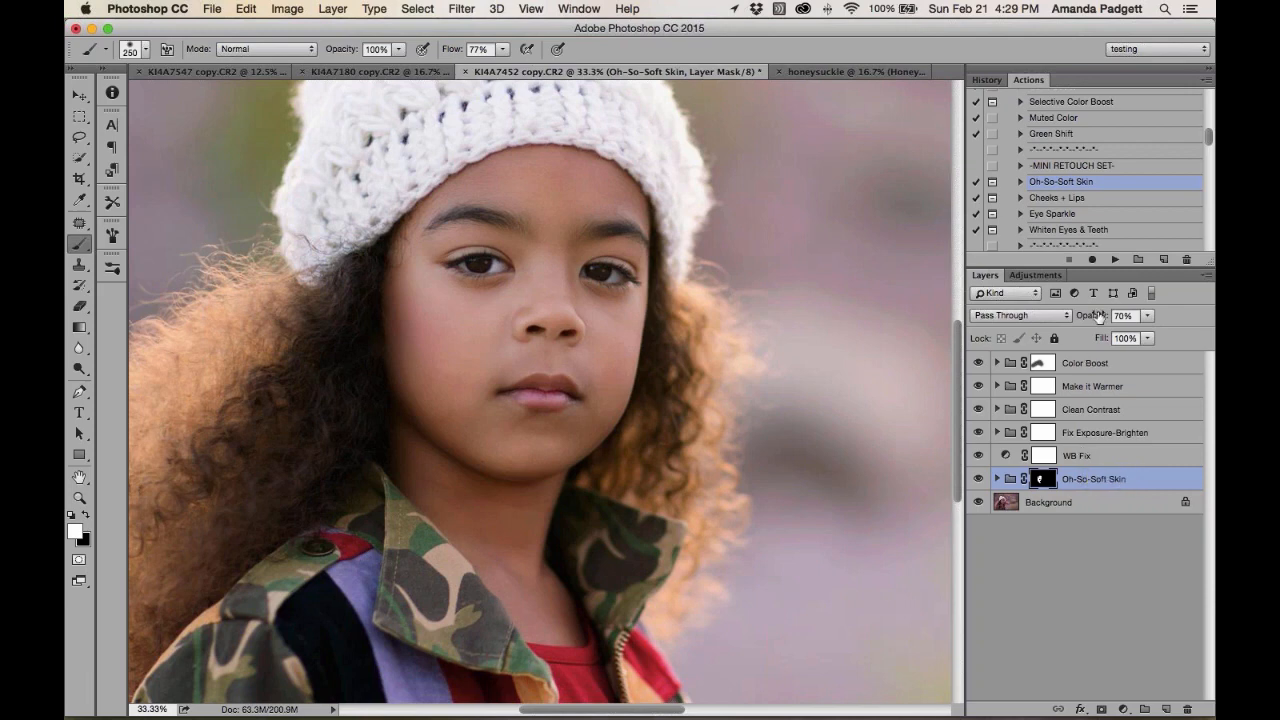
drag(1100, 317, 1091, 317)
drag(1091, 316, 1078, 317)
Play the Cheeks + Lips action, continue past its instructions, and set the brush opacity to 40%
click(1114, 260)
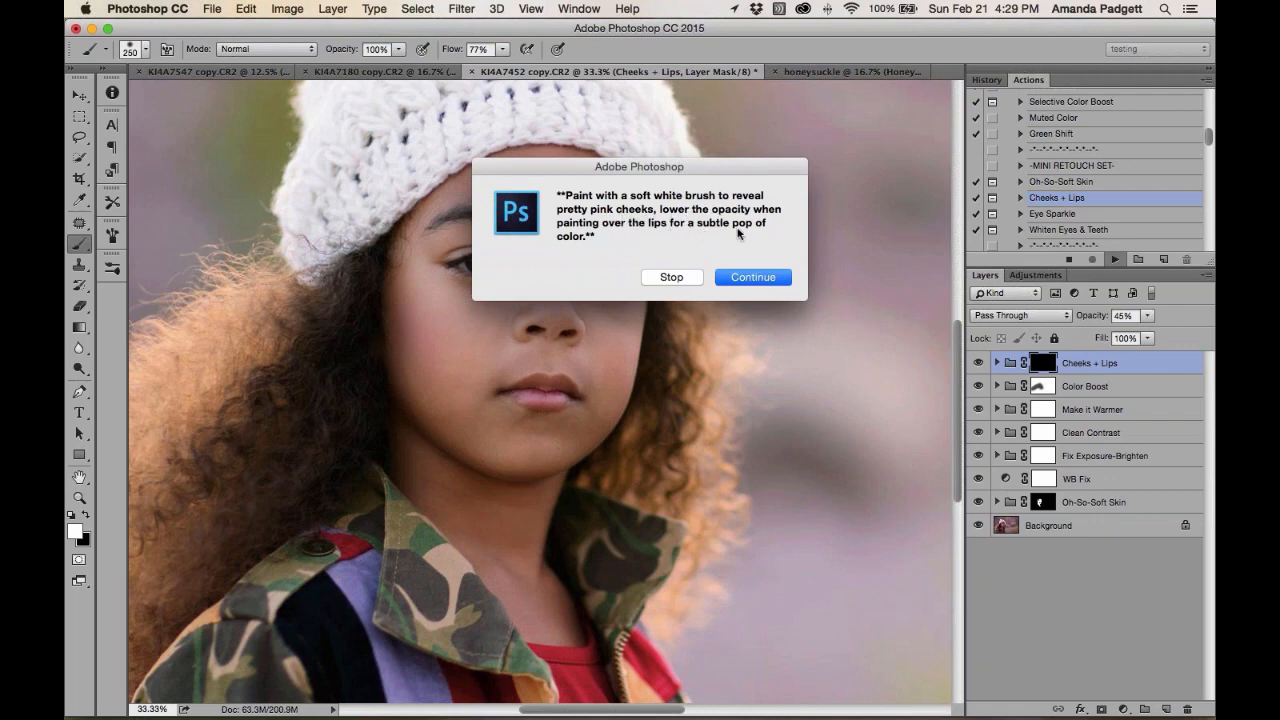
click(752, 278)
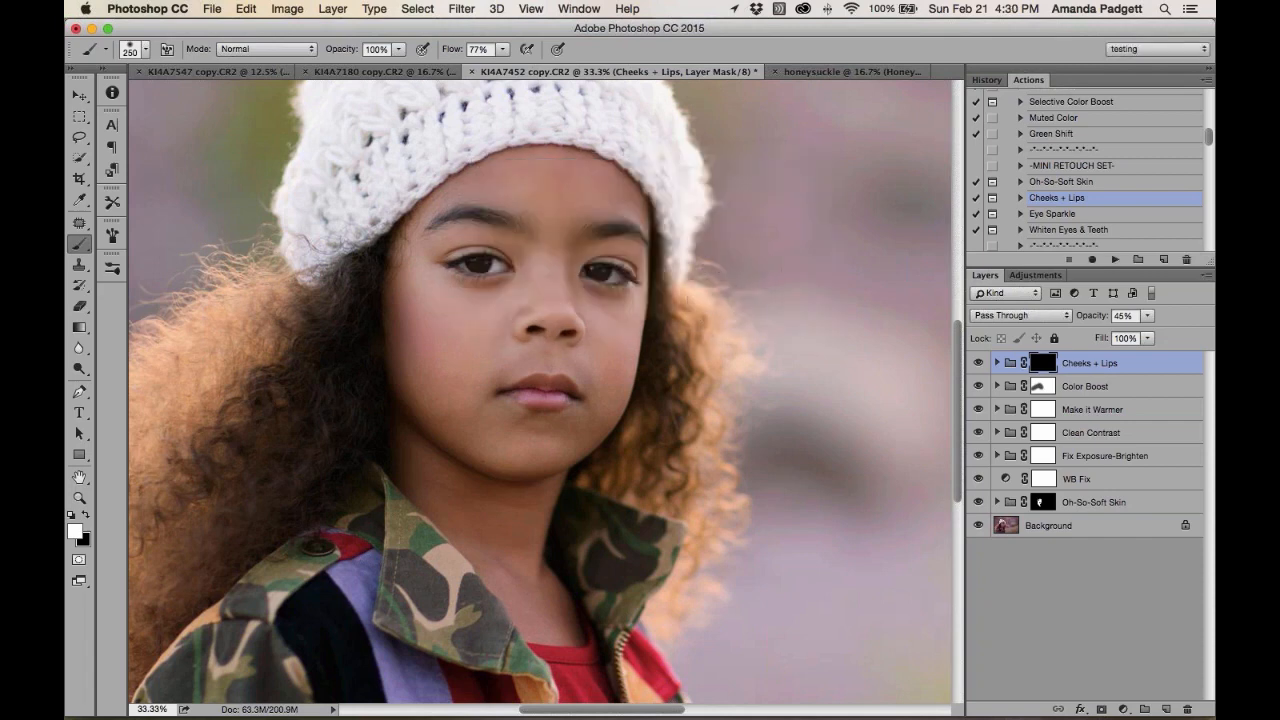
drag(398, 48, 354, 73)
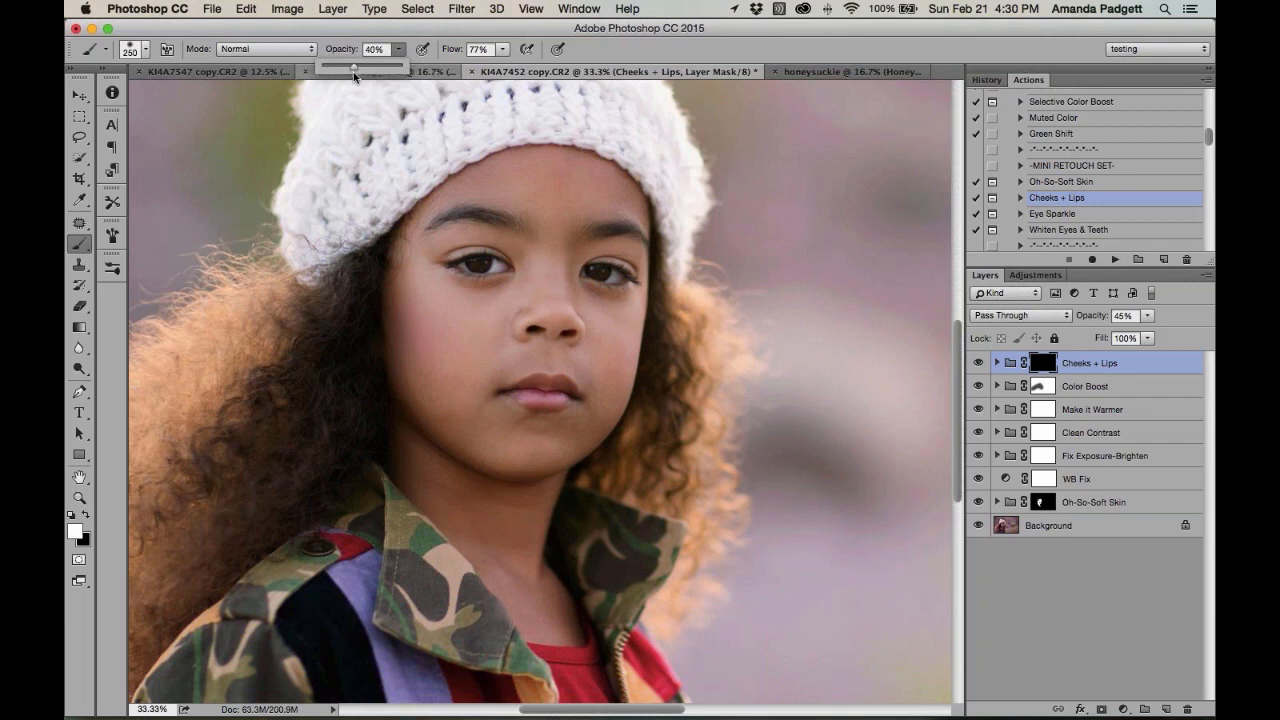
click(536, 306)
Reduce the brush size to 90 px and adjust the brush opacity to 44%
key(bracketleft)
key(bracketleft)
key(bracketleft)
key(bracketleft)
key(bracketleft)
key(bracketleft)
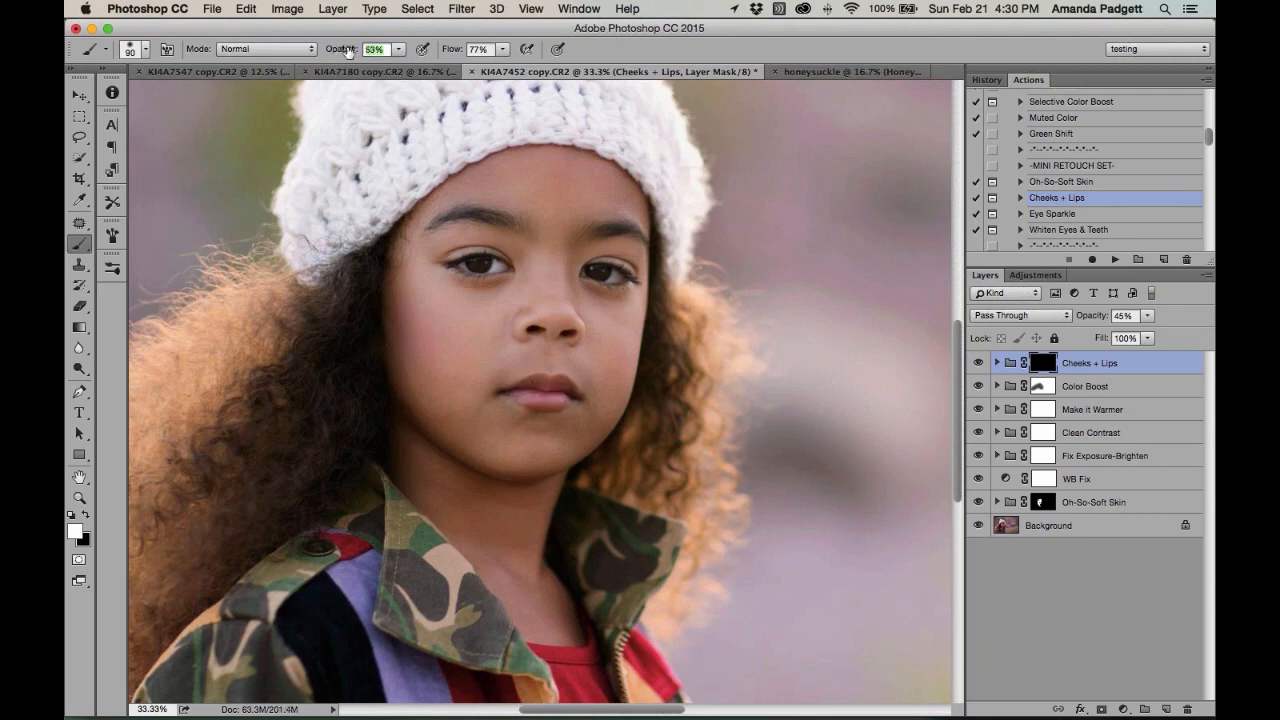
drag(335, 50, 351, 50)
drag(344, 53, 330, 56)
Enlarge the brush to 400 px for the Cheeks + Lips mask
key(bracketright)
key(bracketright)
key(bracketright)
key(bracketright)
key(bracketright)
key(bracketright)
key(bracketright)
key(bracketright)
key(bracketright)
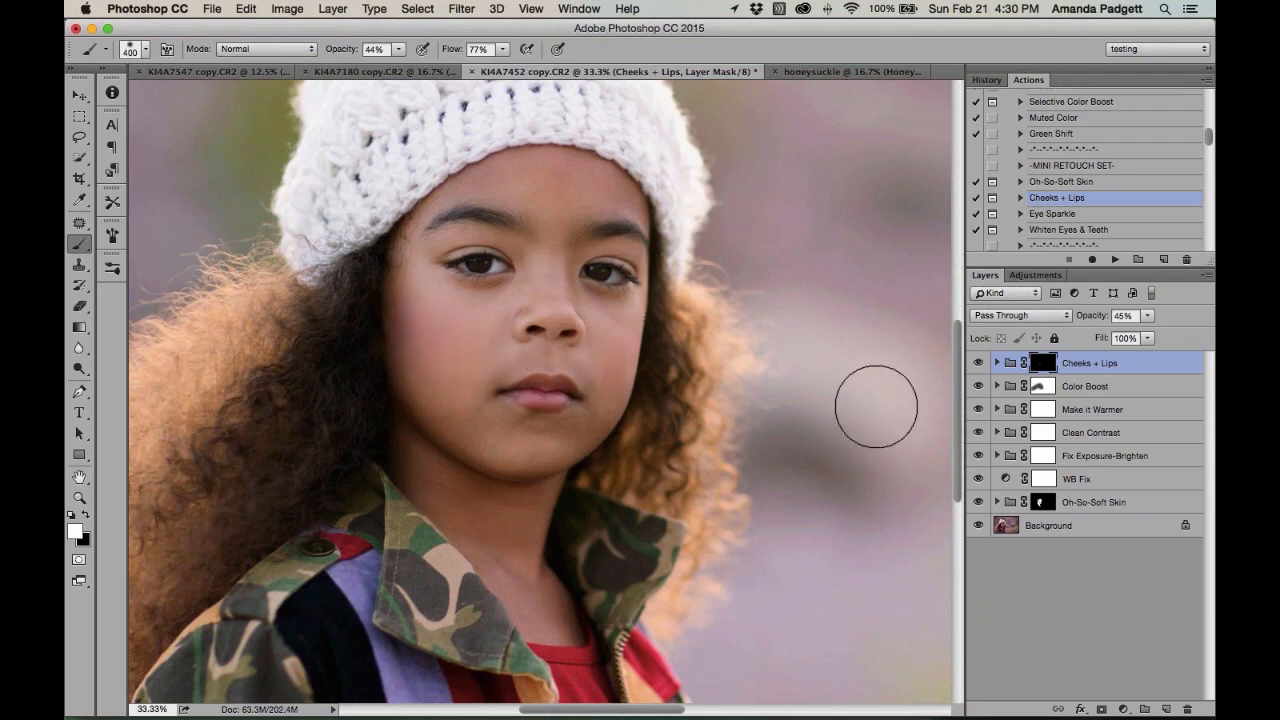
Compare the face without and with the Cheeks + Lips group
click(977, 363)
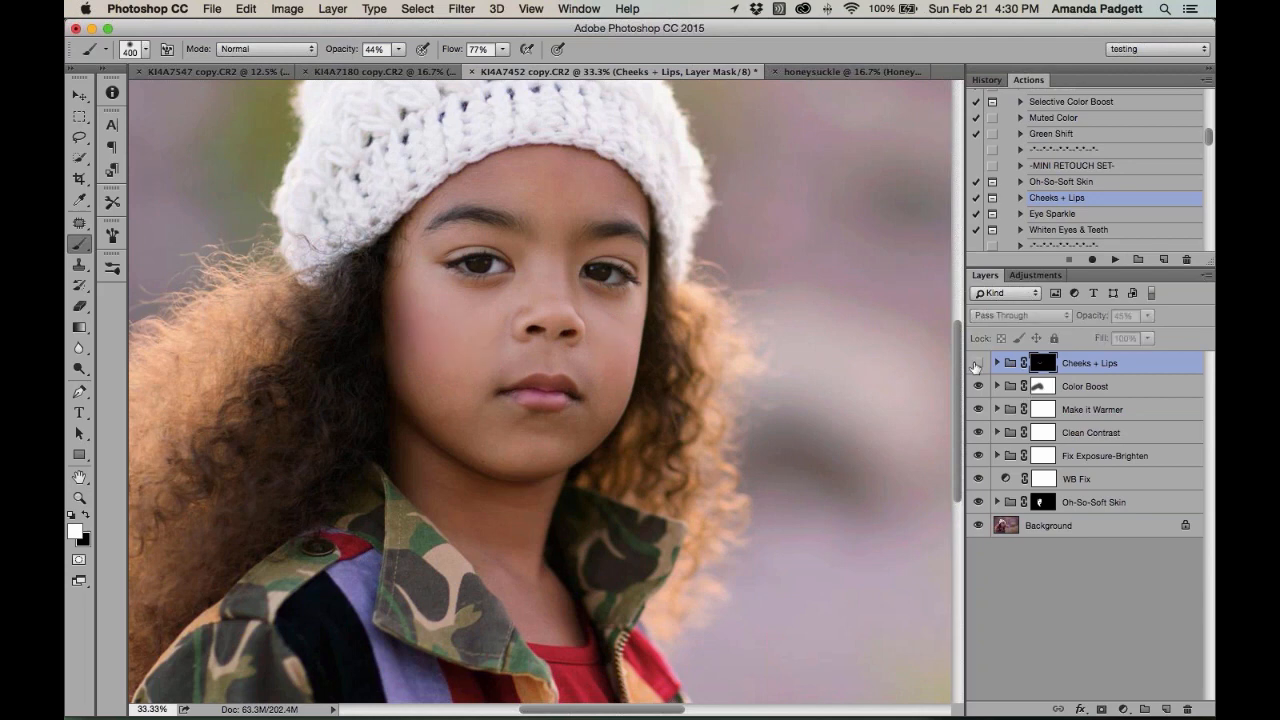
click(977, 363)
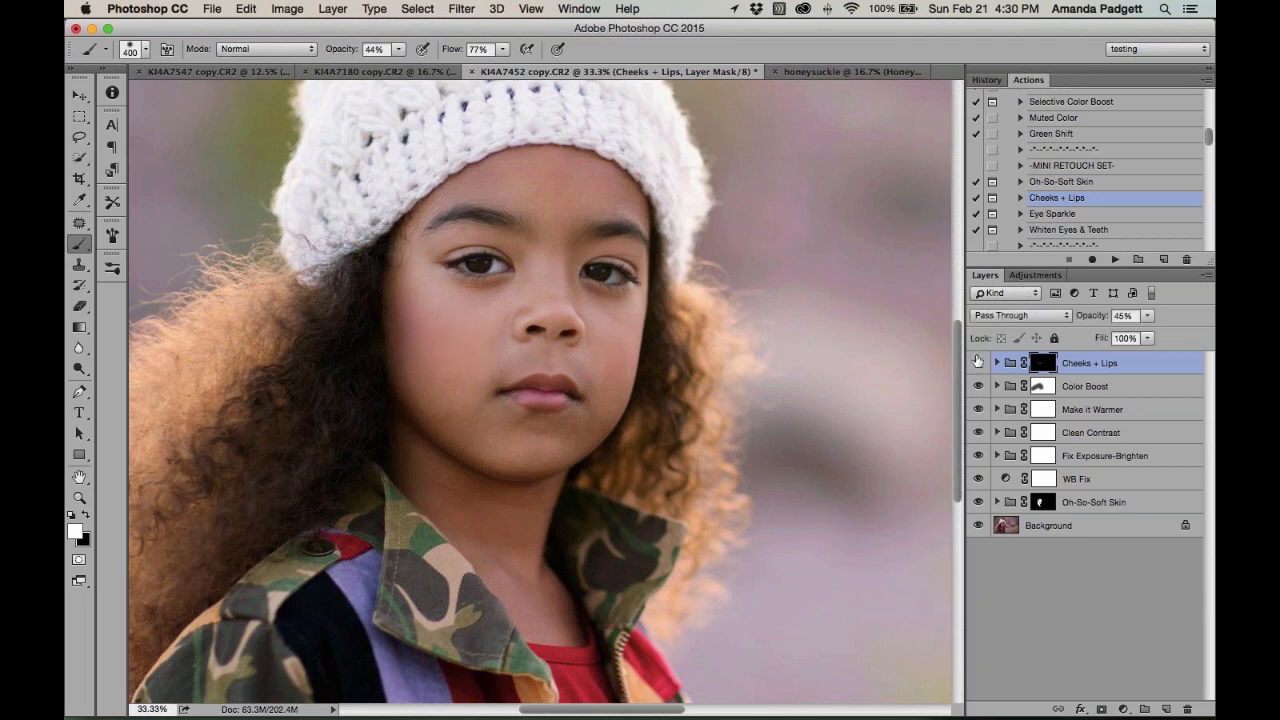
Play the Eye Sparkle action, continue past its instructions, and expand the resulting Eye Sparkle group
click(1068, 214)
click(1115, 260)
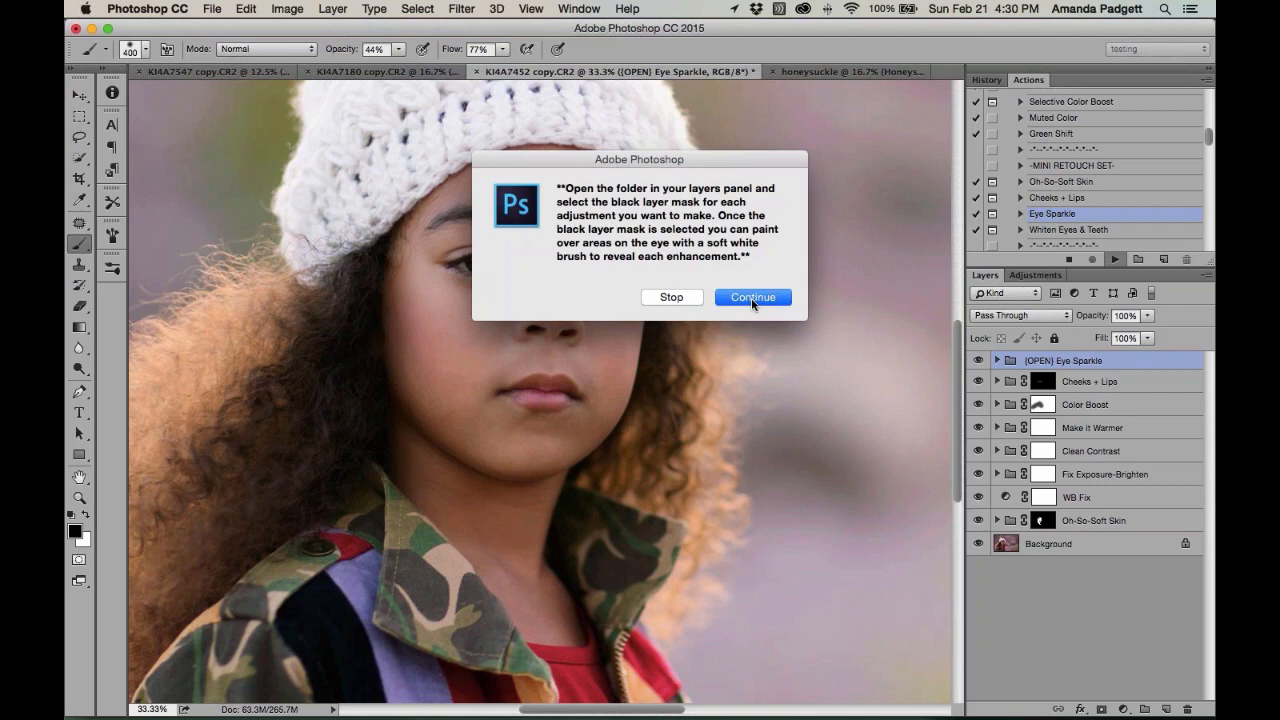
click(751, 298)
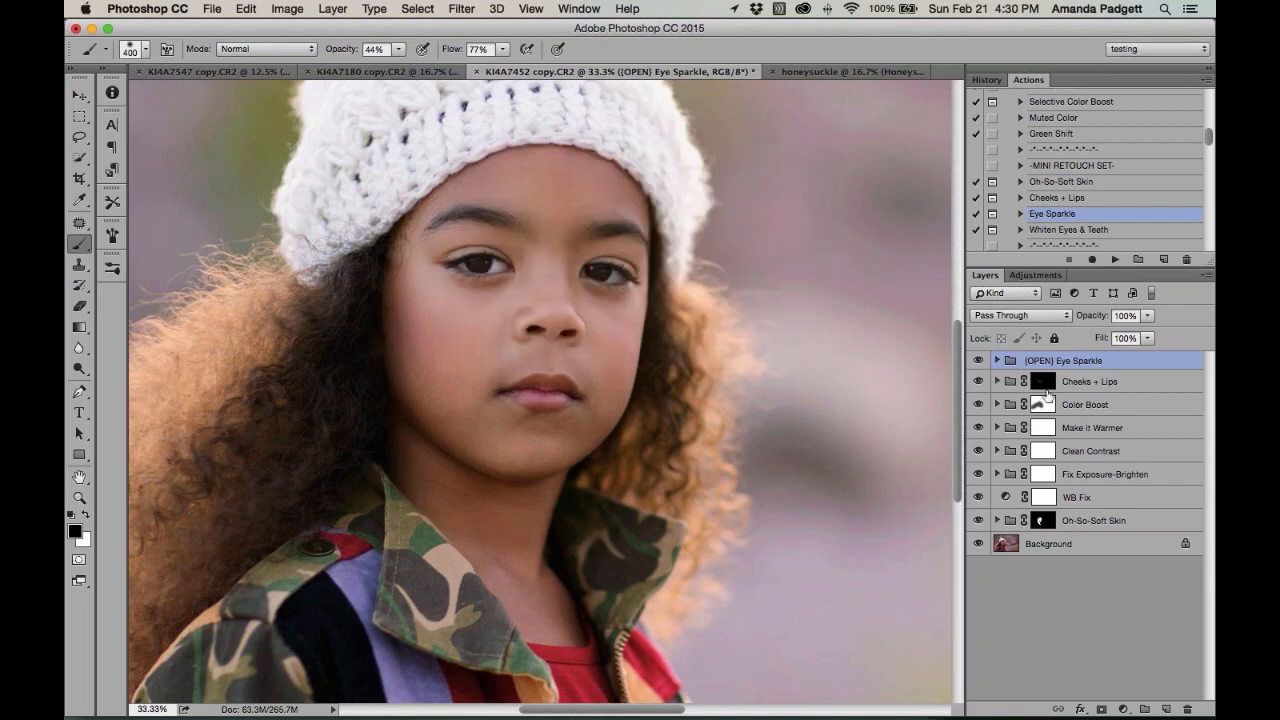
click(998, 361)
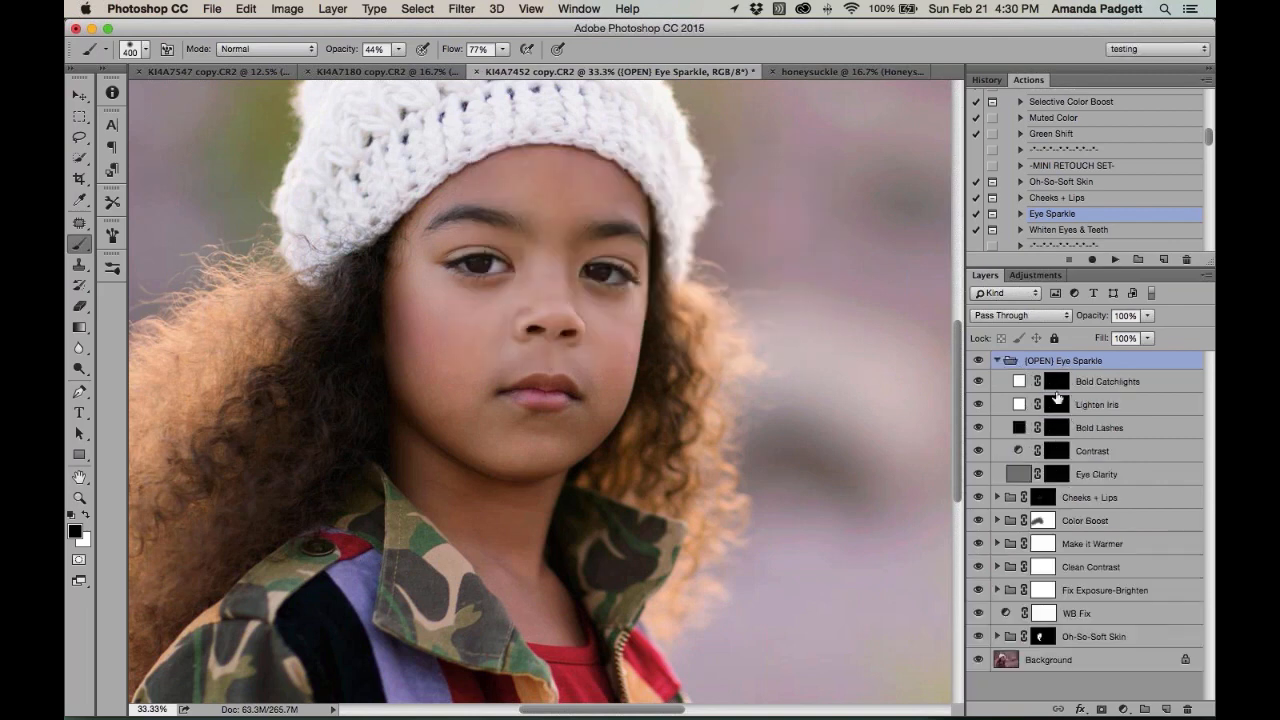
Select the Eye Clarity layer mask and set the brush to 150 px with 85% opacity
click(1063, 477)
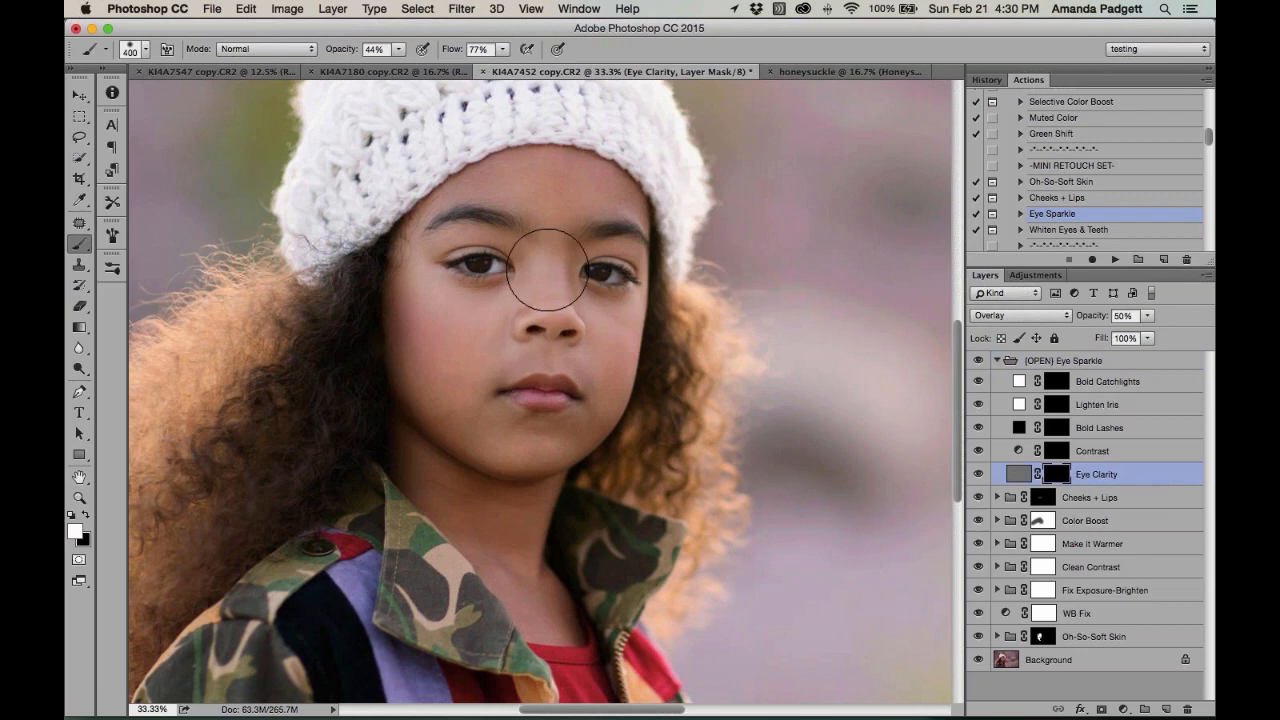
key(bracketleft)
key(bracketleft)
key(bracketleft)
key(0)
key(bracketleft)
key(bracketleft)
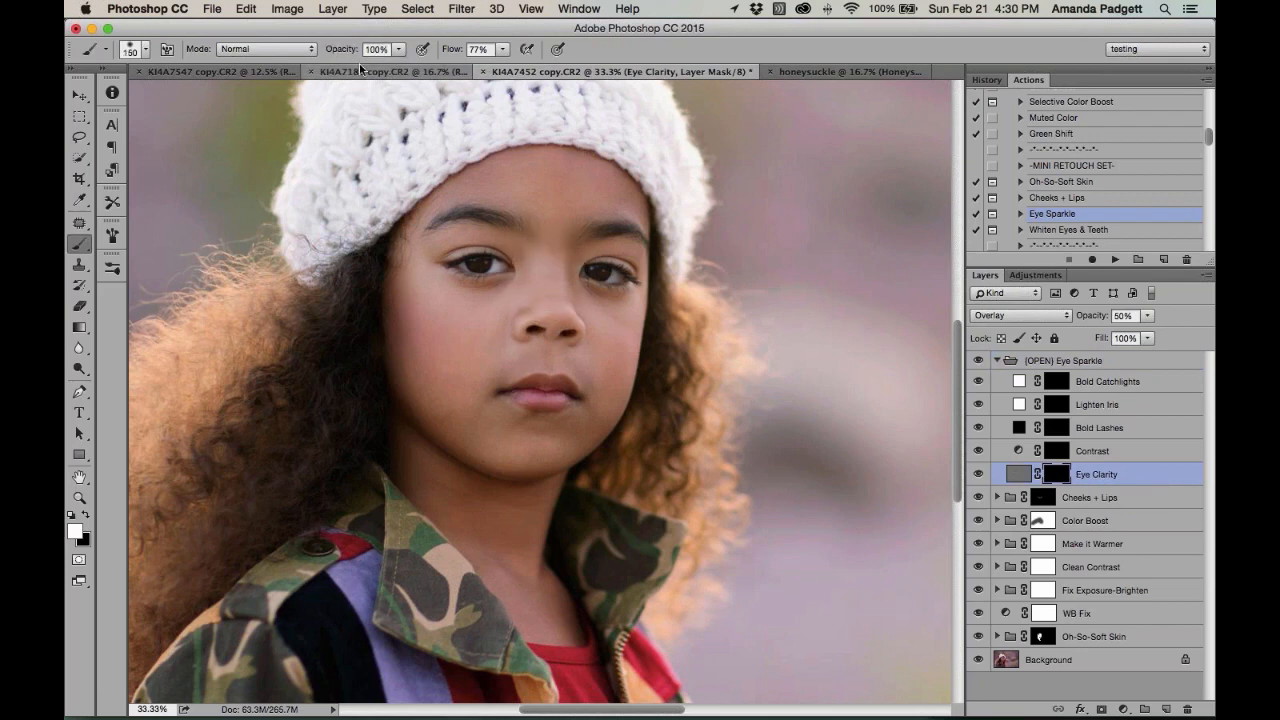
key(8)
key(5)
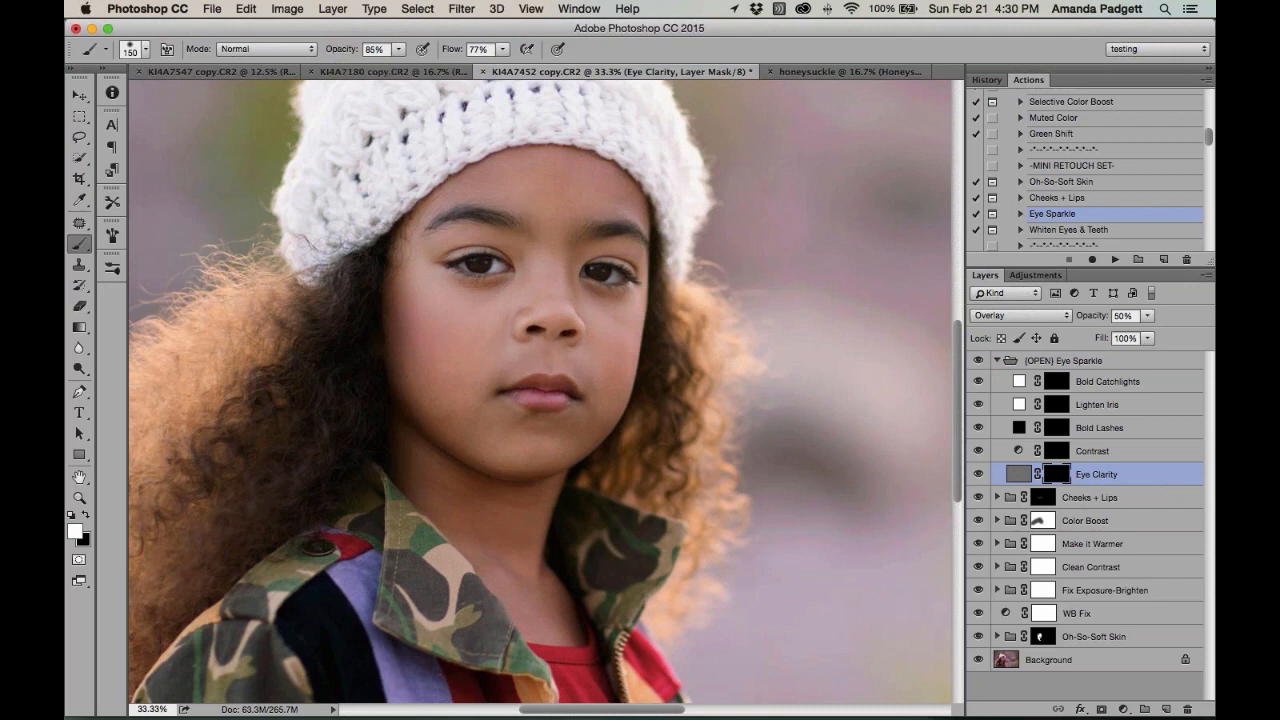
Reduce the brush size to 70 px for the Eye Clarity mask and select the Contrast layer mask
key(bracketleft)
key(bracketleft)
key(bracketleft)
key(bracketleft)
key(bracketleft)
click(1066, 455)
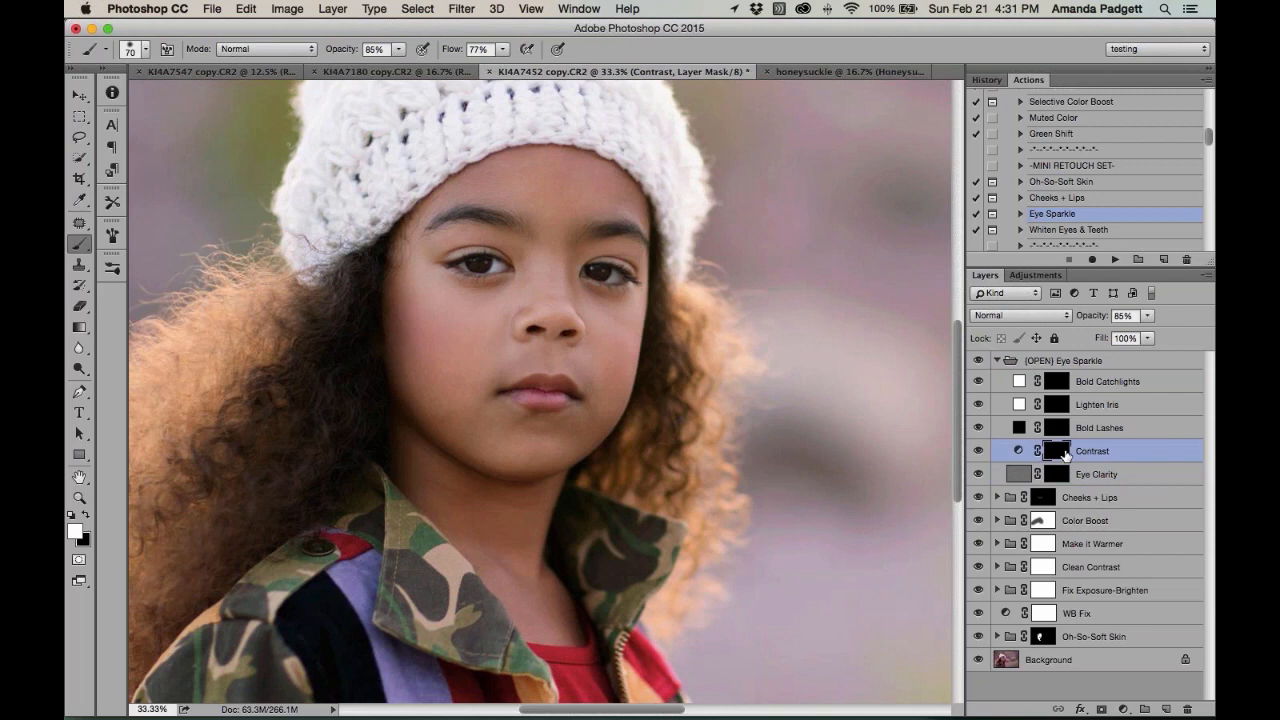
Paint over the lashes of both eyes on the Bold Lashes mask with a 45 px brush at 29% opacity
click(1058, 428)
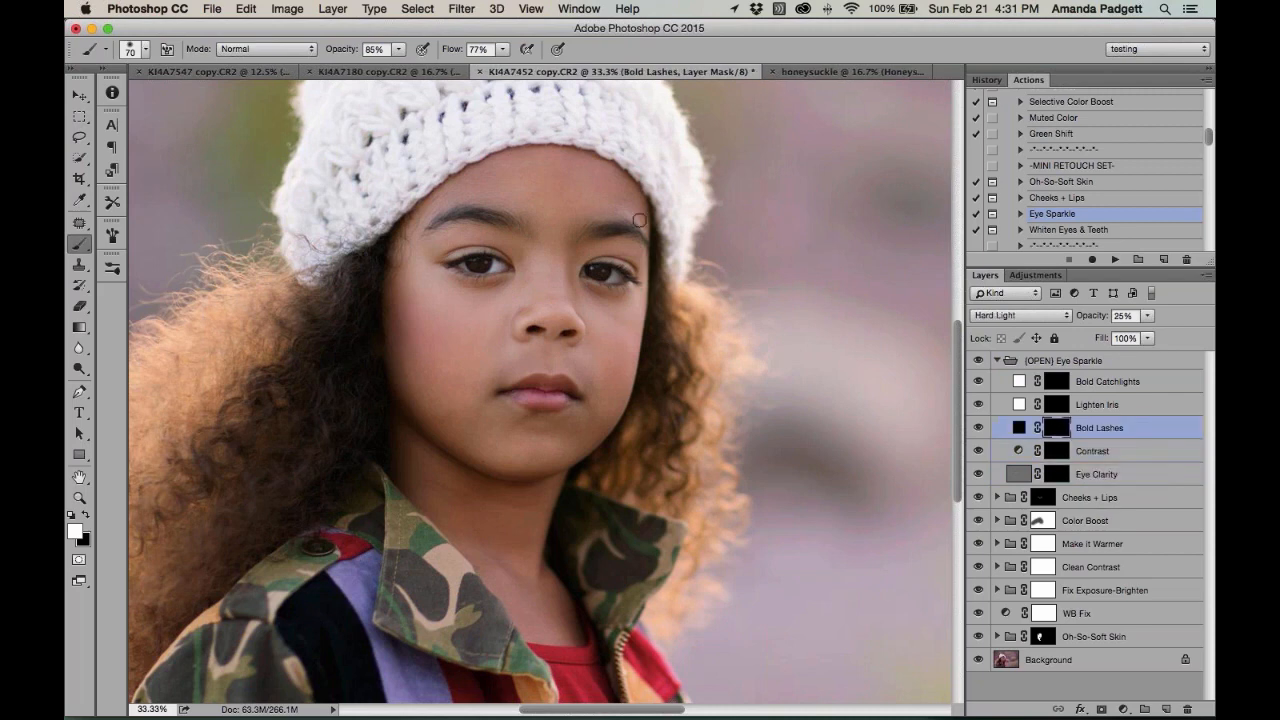
drag(343, 54, 298, 52)
key(bracketleft)
key(bracketleft)
key(bracketleft)
mouse_move(450, 263)
mouse_down()
mouse_move(482, 274)
mouse_move(450, 267)
mouse_up()
drag(603, 285, 637, 279)
drag(634, 272, 606, 262)
Select the Bold Catchlights layer mask, set the brush opacity to 76%, and collapse the Eye Sparkle group
click(1057, 383)
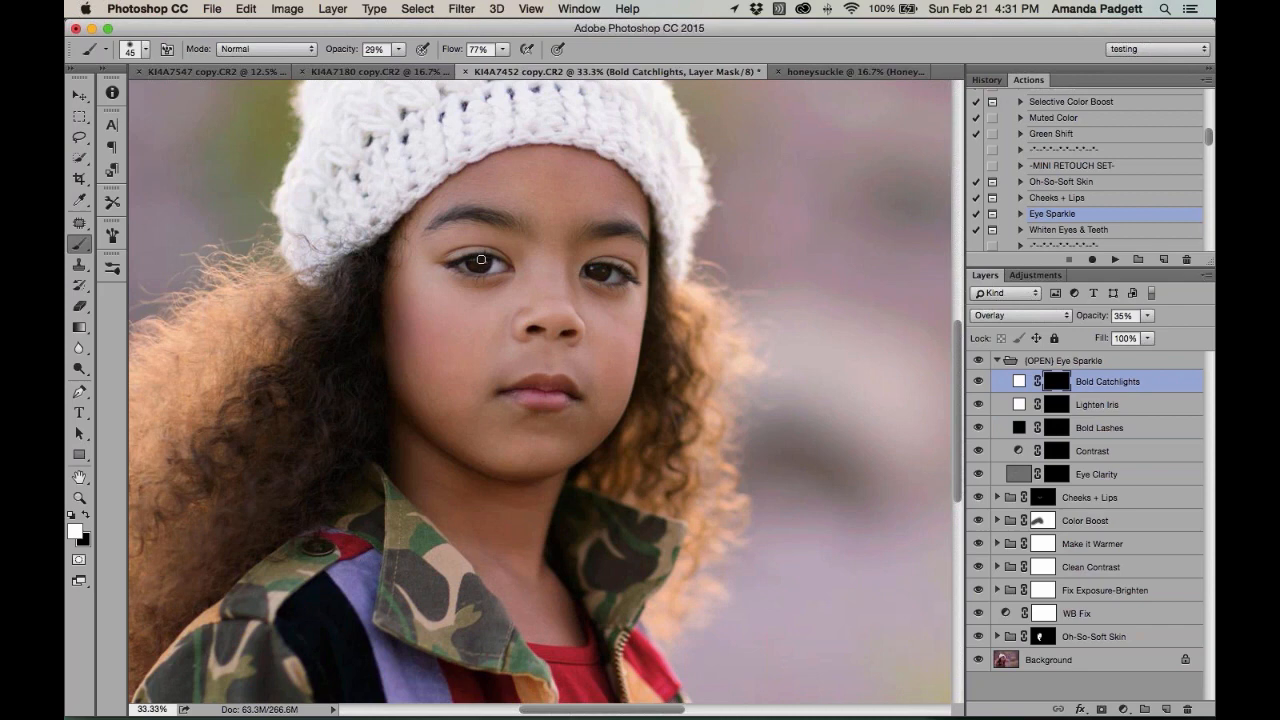
drag(318, 46, 384, 50)
click(997, 361)
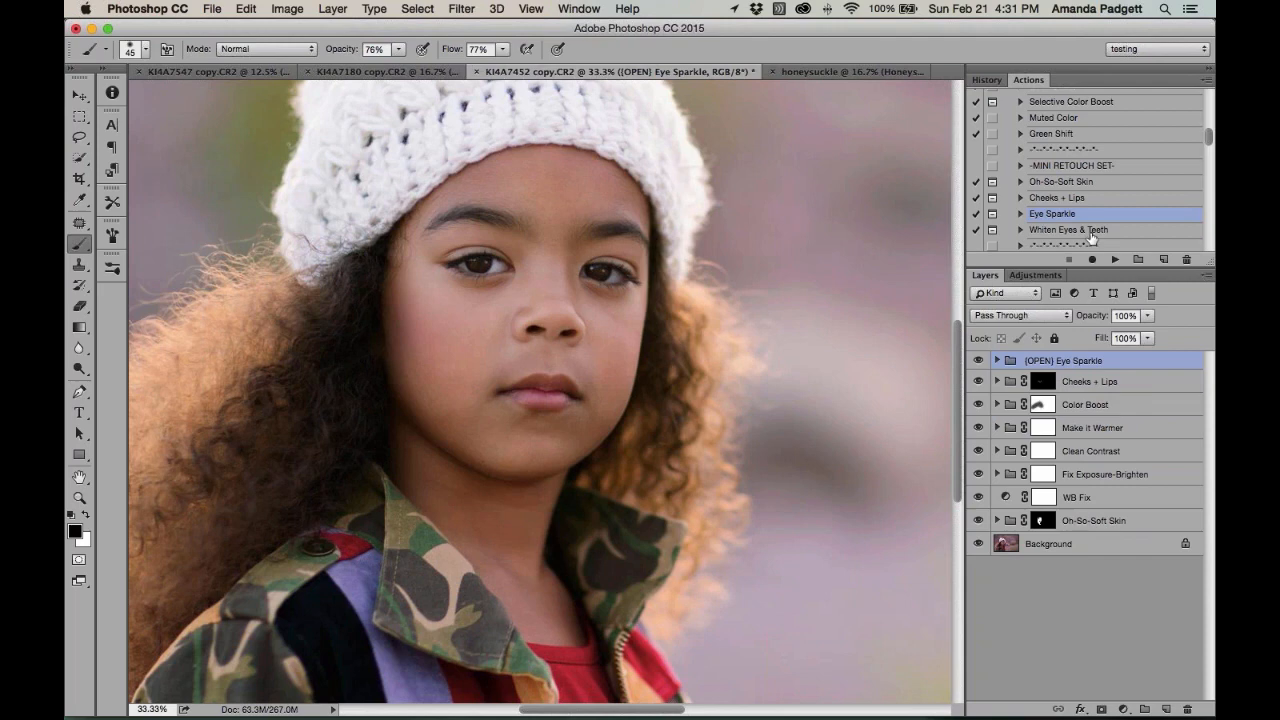
Look through the remaining action sets, including the PRETTY Color Actions, Toners & Add-Ons and Brushes
scroll(1088, 226, down, 2)
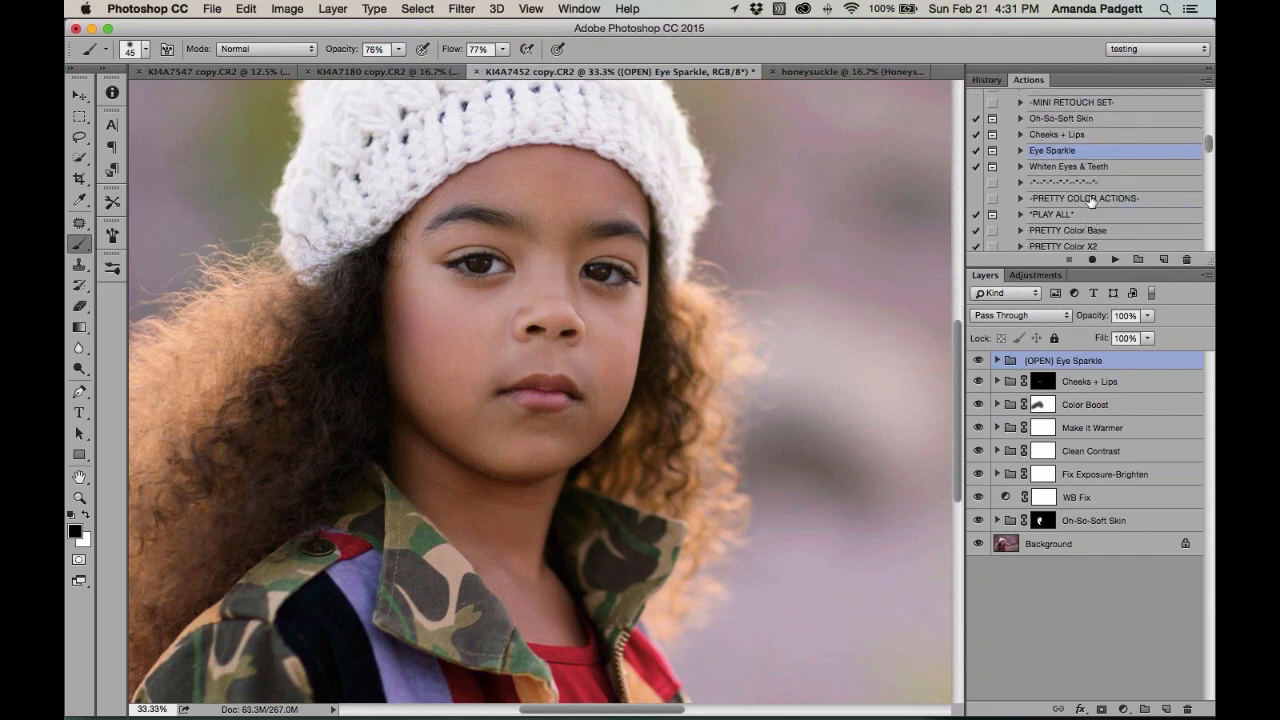
scroll(1040, 226, down, 1)
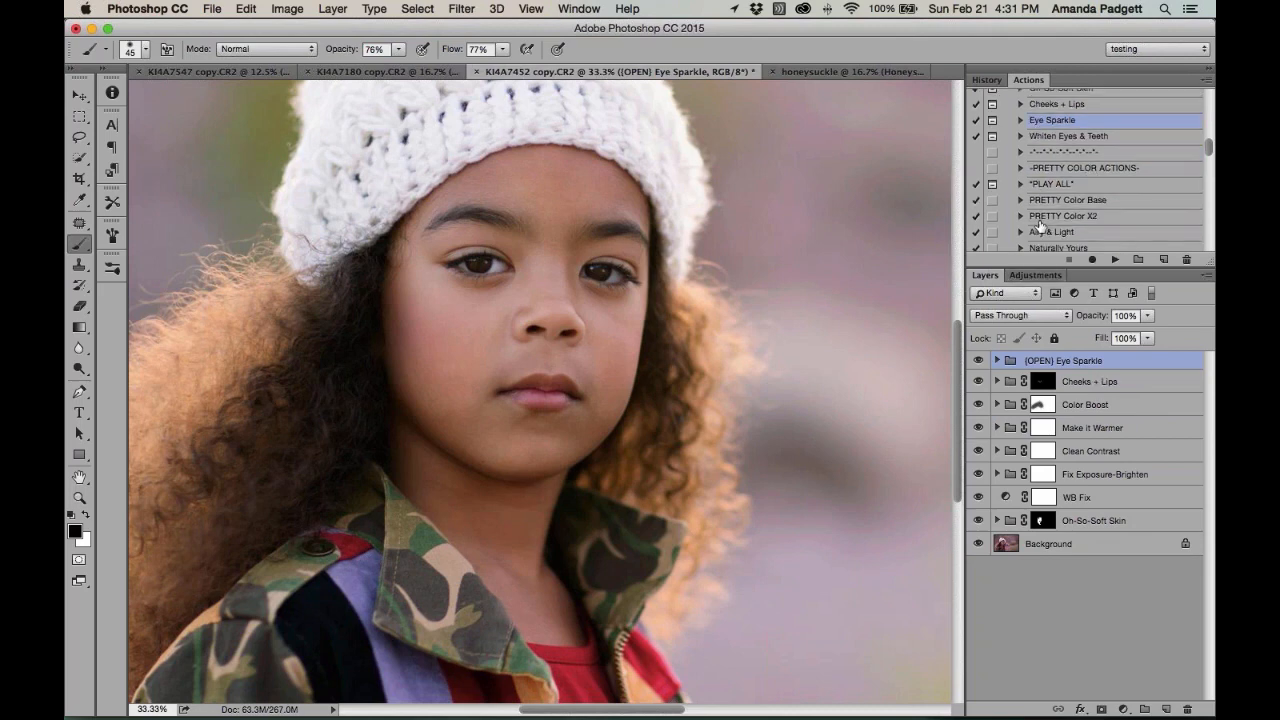
scroll(1038, 208, down, 2)
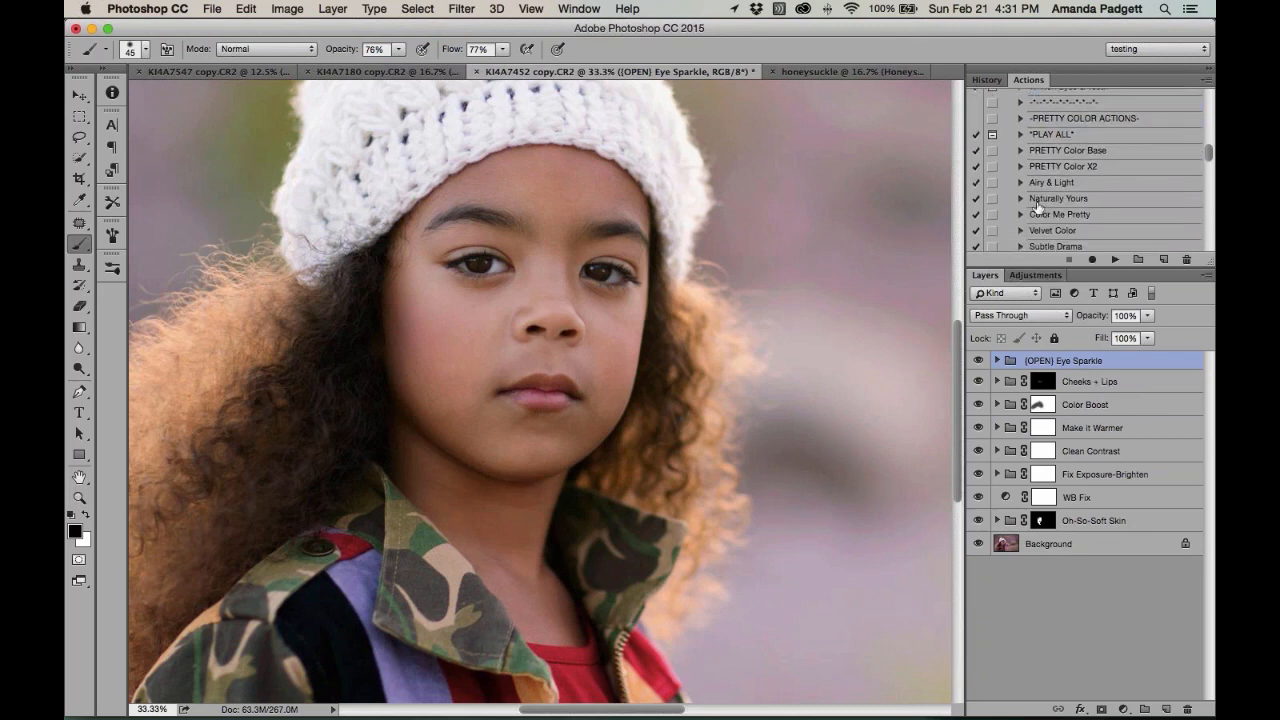
scroll(1038, 207, down, 10)
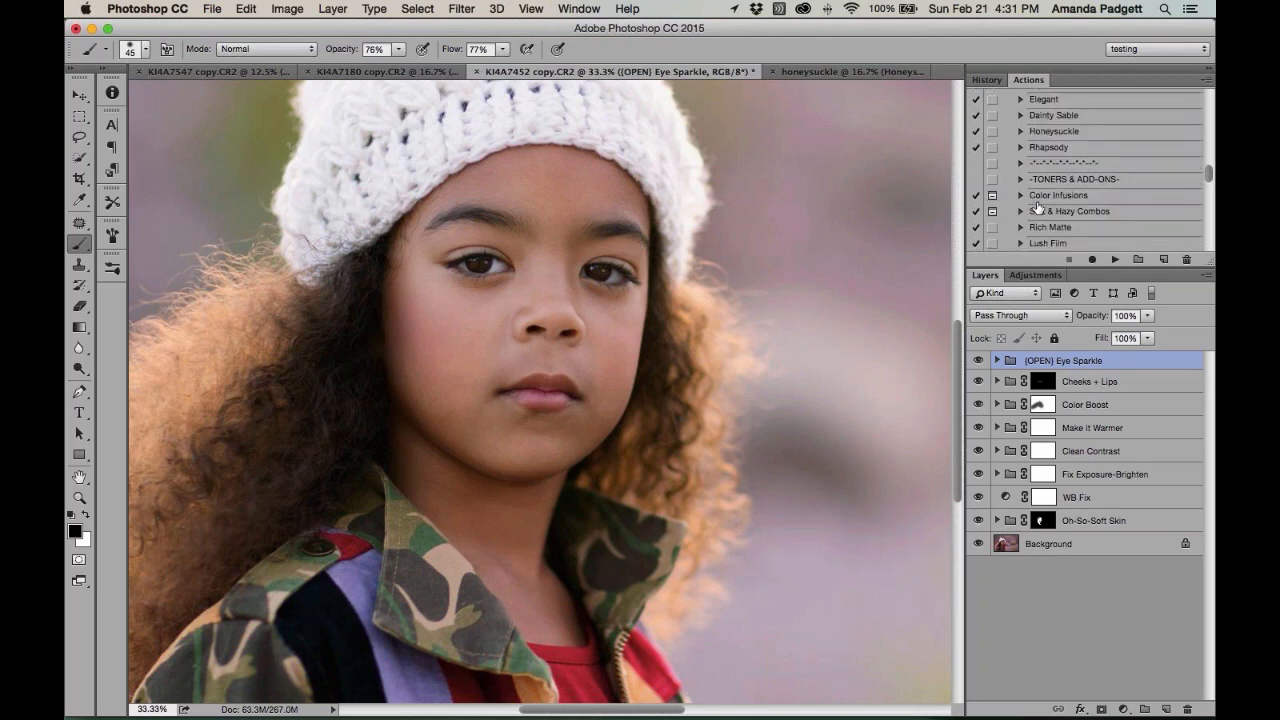
scroll(1038, 207, down, 8)
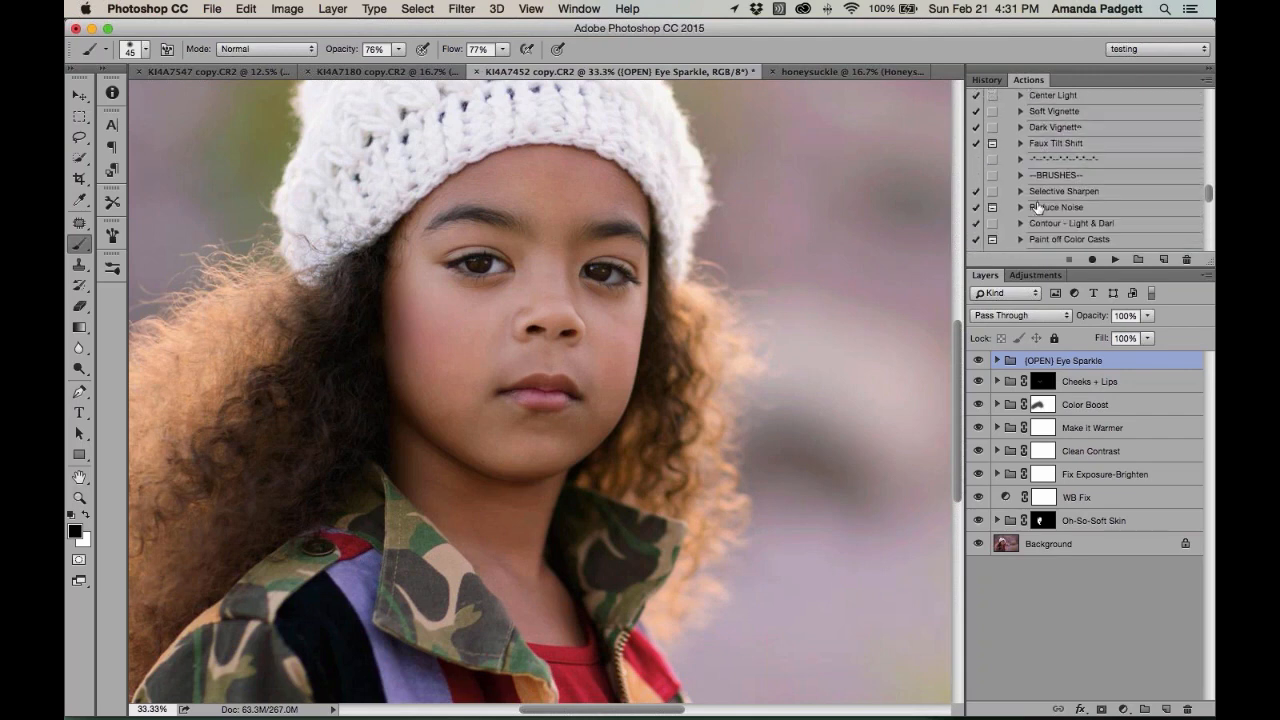
scroll(1038, 207, down, 2)
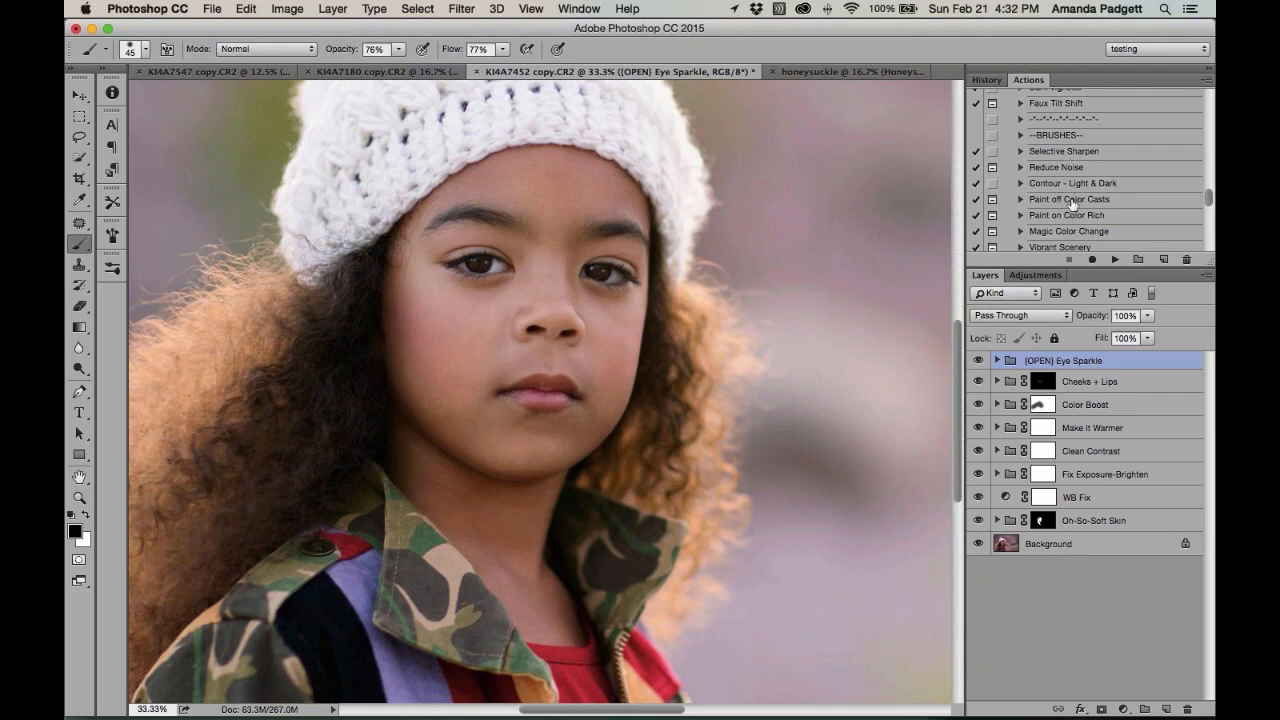
scroll(1036, 207, down, 2)
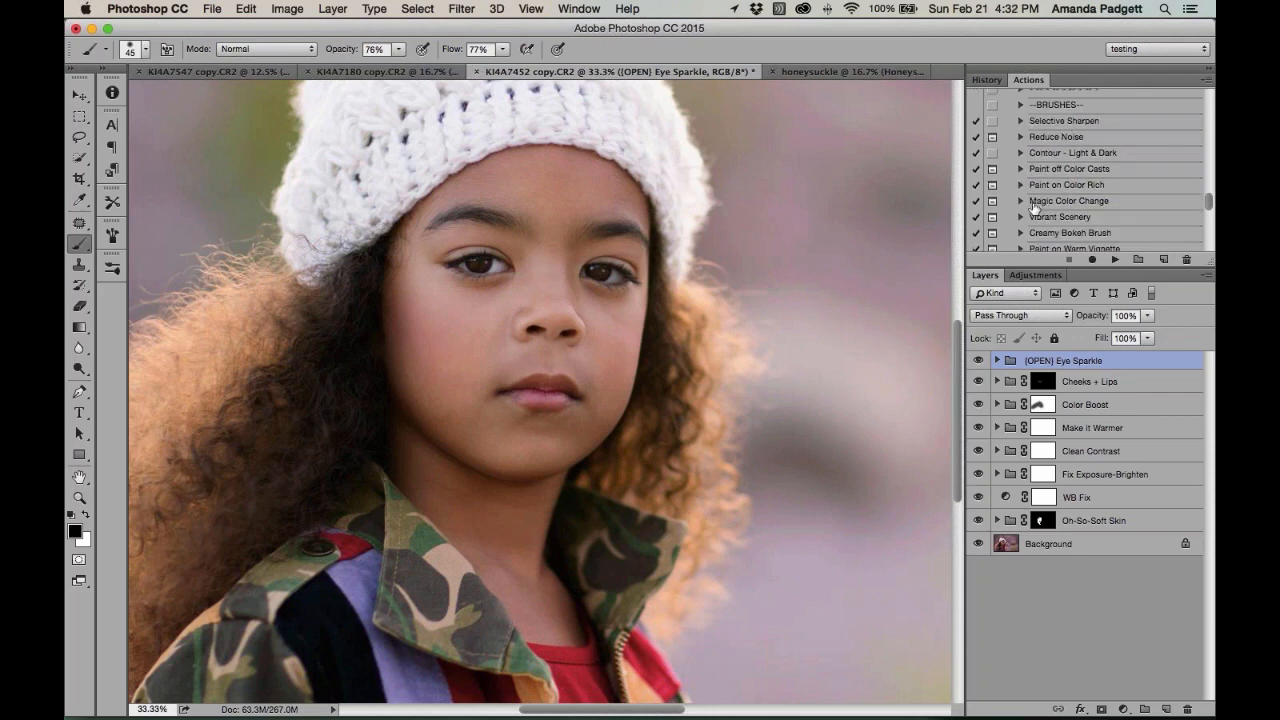
scroll(1034, 207, down, 4)
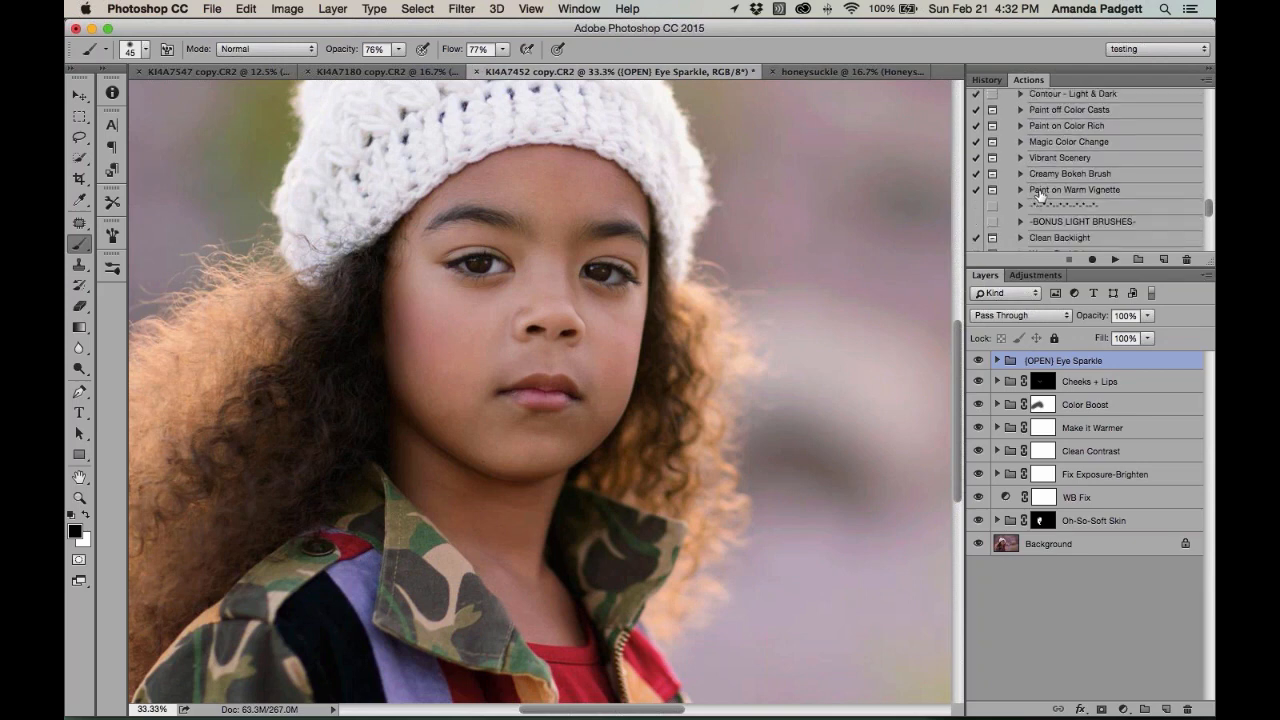
scroll(1040, 195, up, 10)
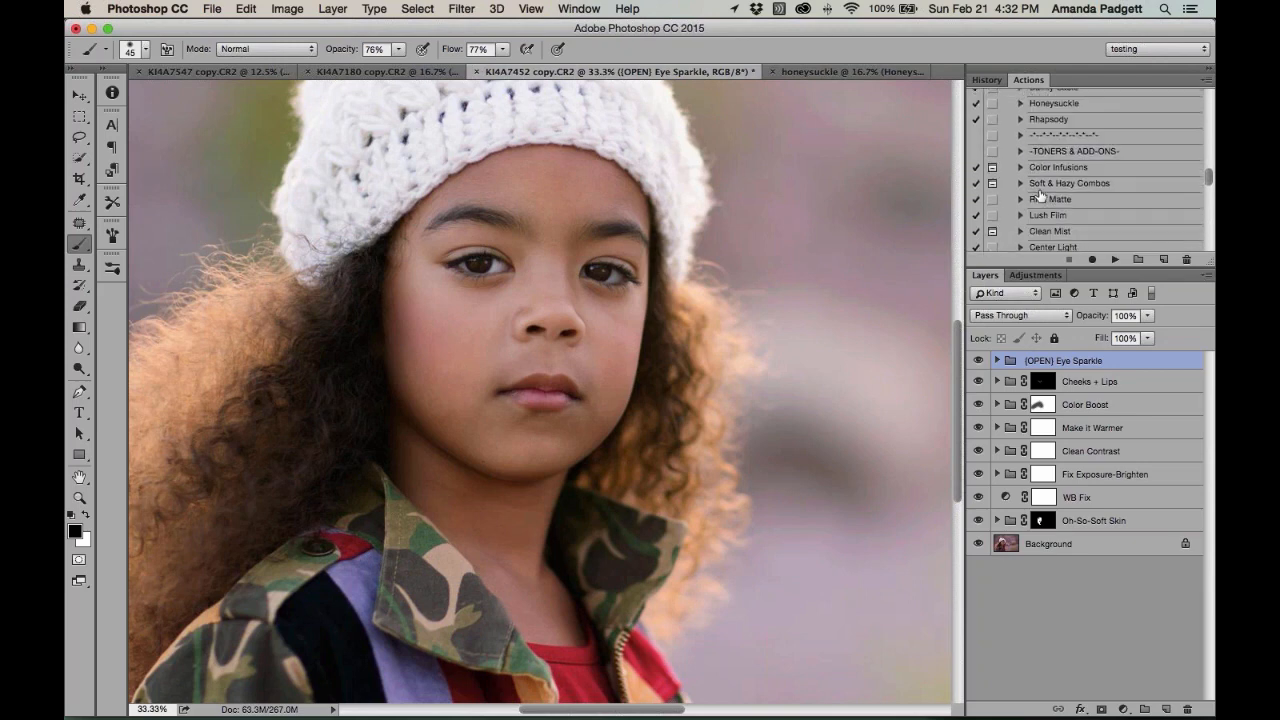
scroll(1040, 195, up, 8)
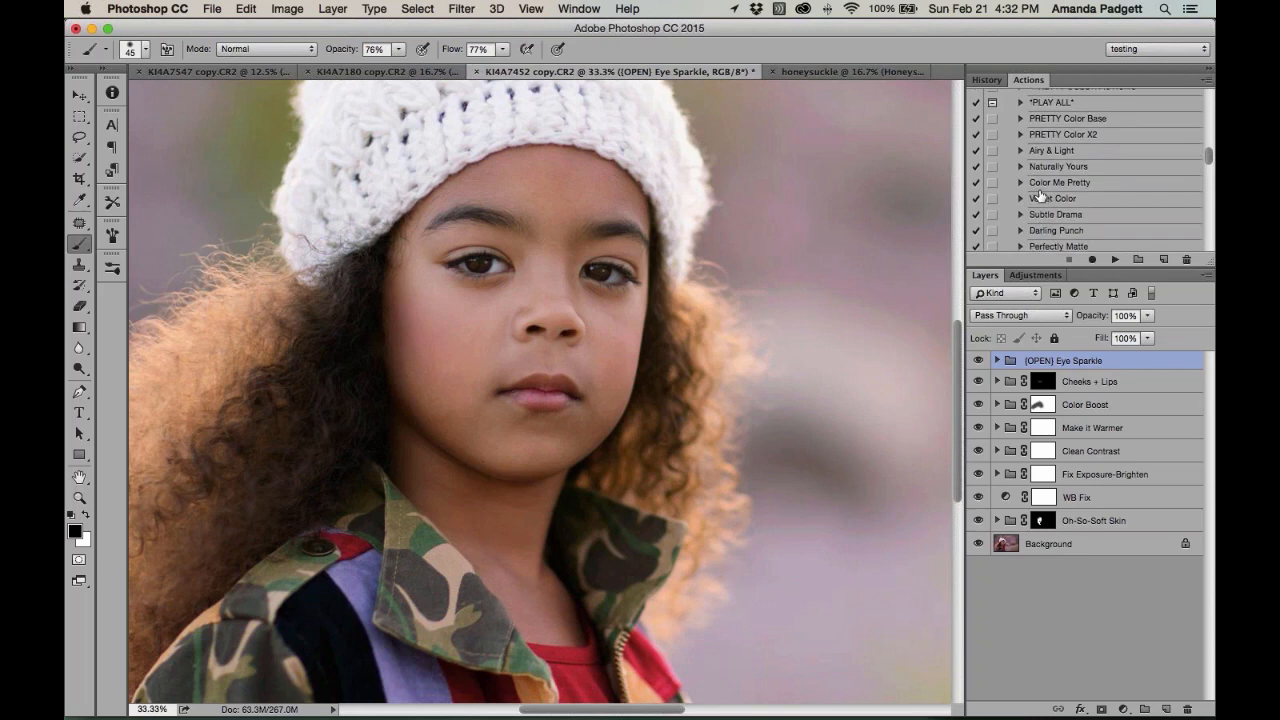
Create a history snapshot of the current edit and rename it Web Clean Edit
click(988, 81)
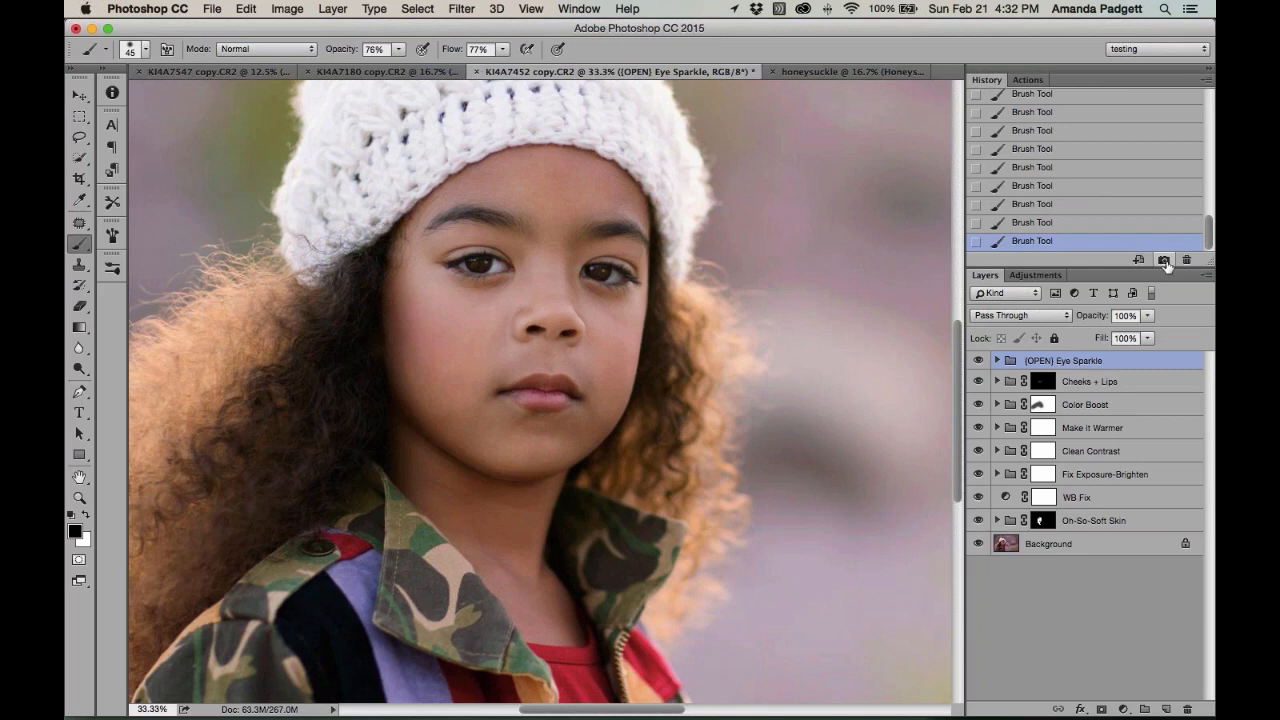
click(581, 9)
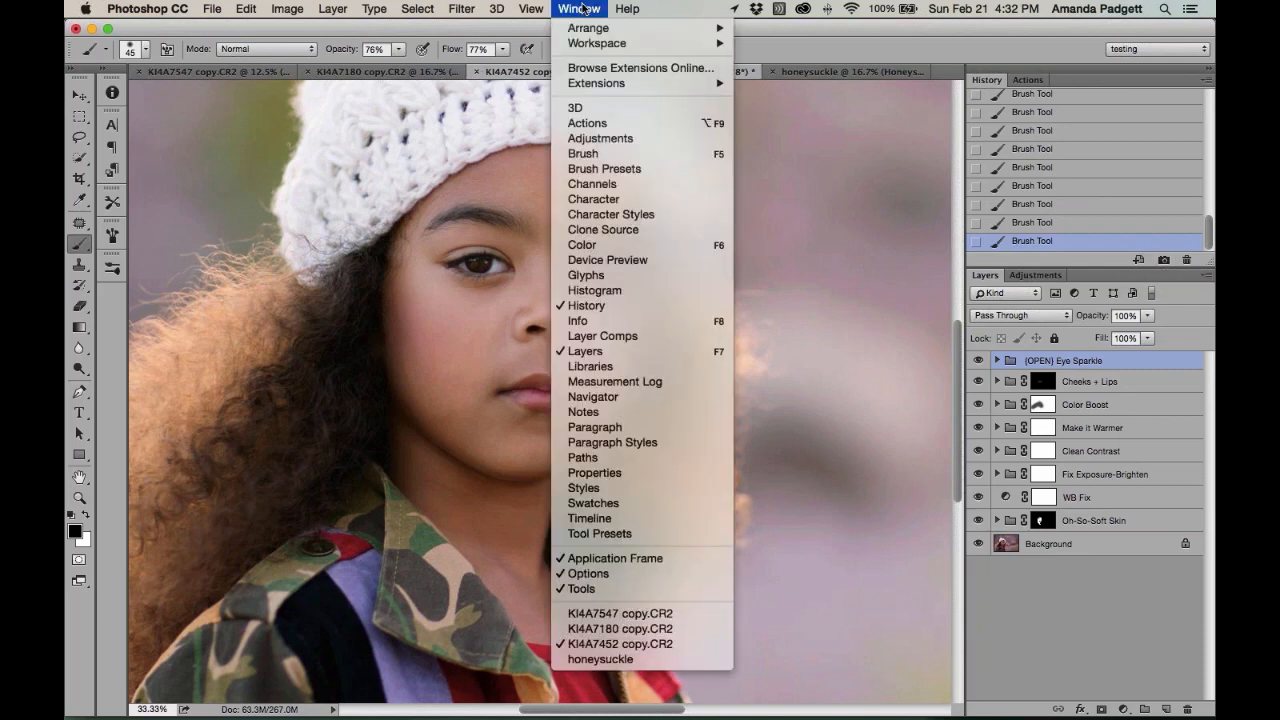
click(581, 9)
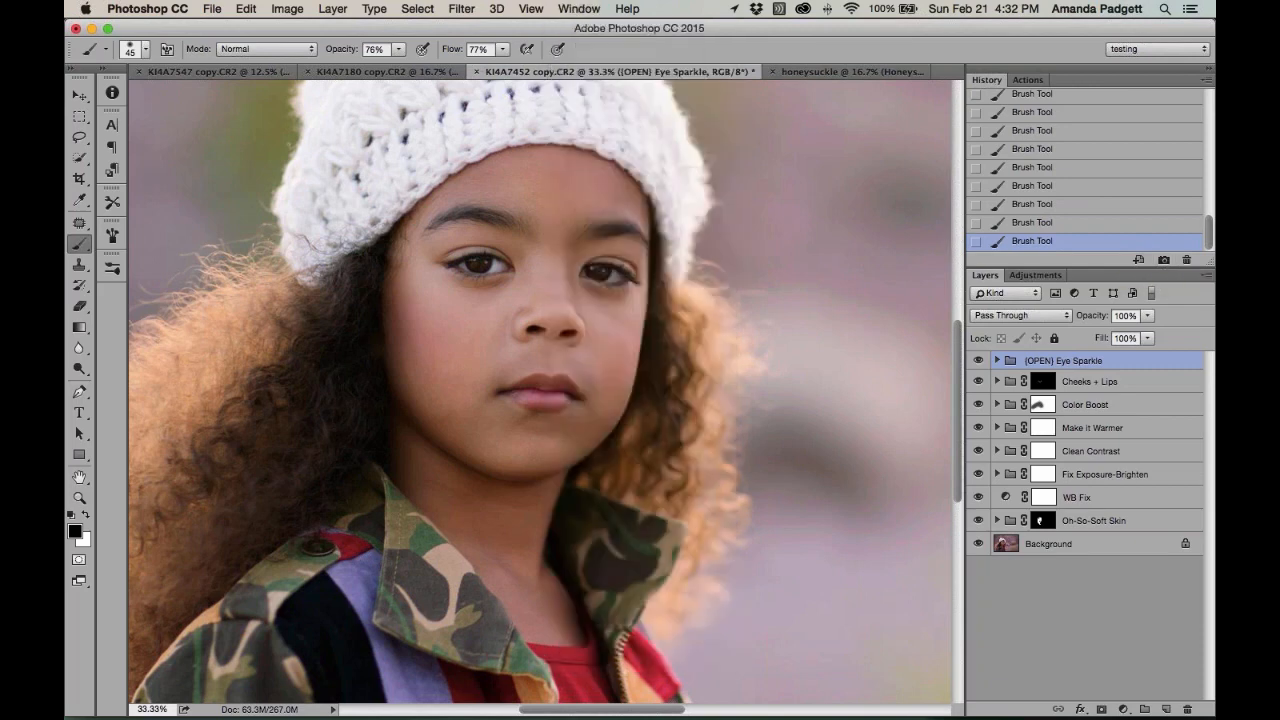
click(1165, 262)
scroll(1047, 190, up, 10)
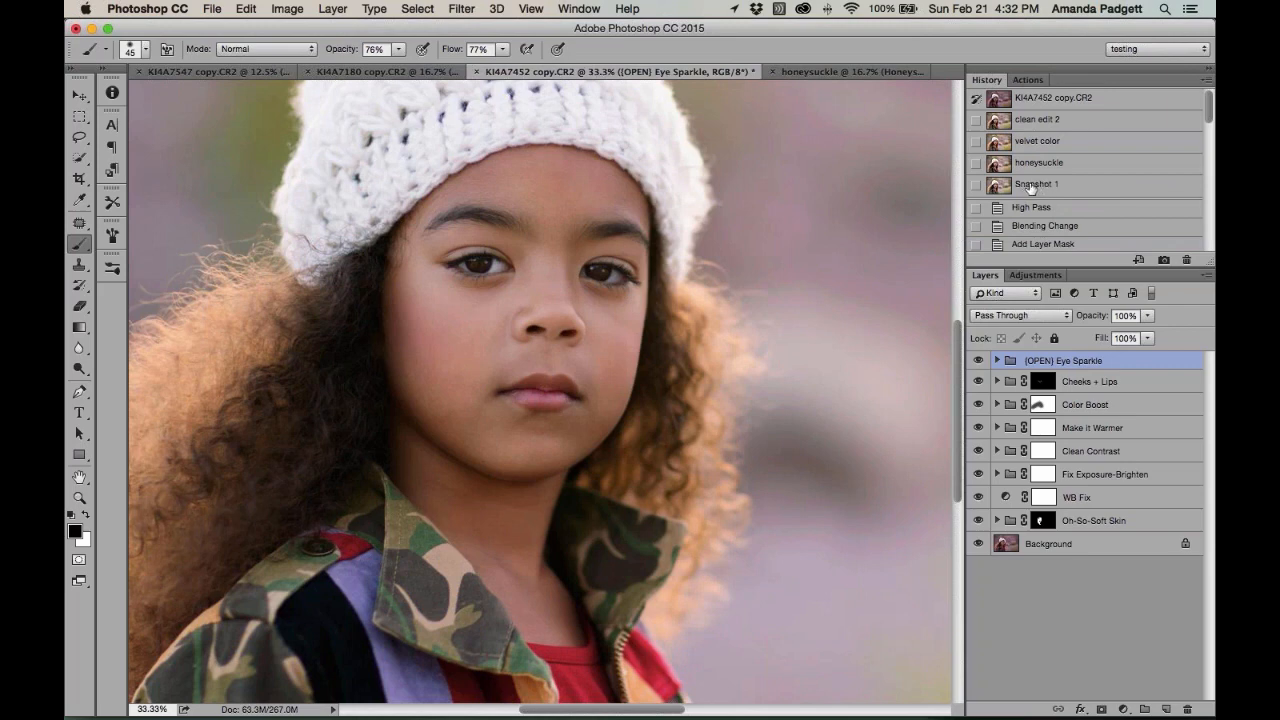
double_click(1031, 185)
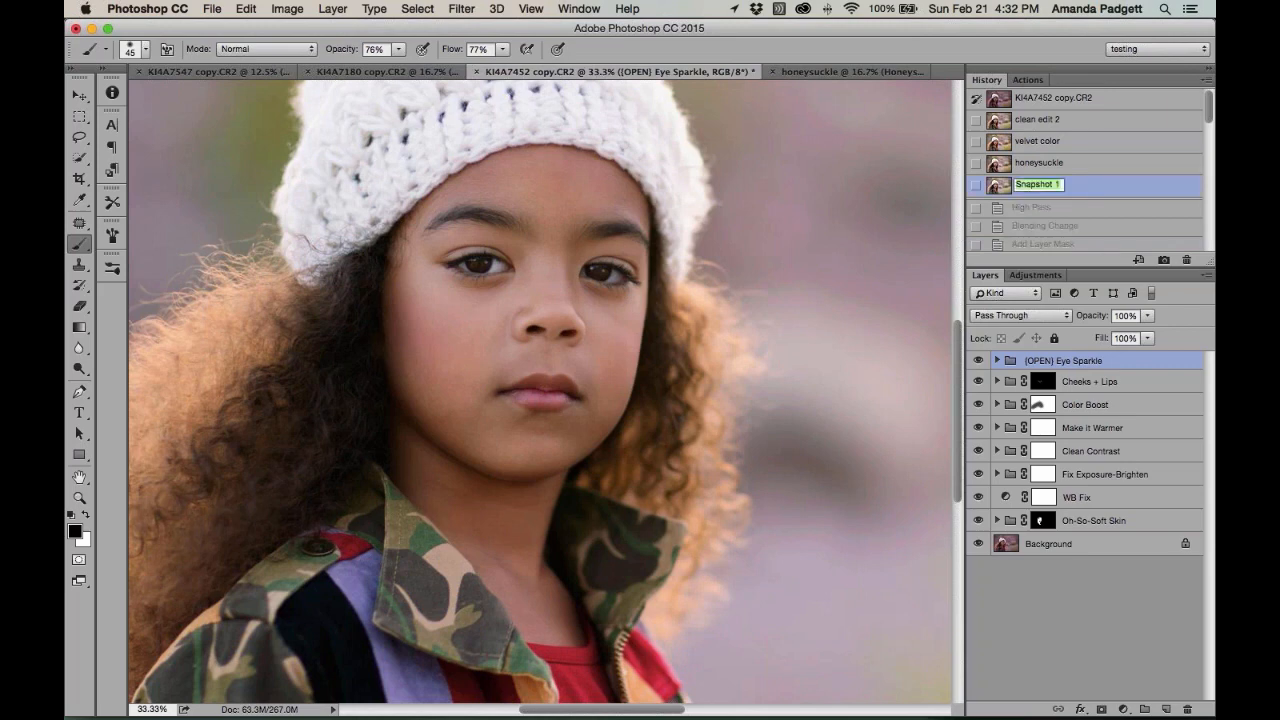
text(Web Clean Edit)
key(Return)
click(1031, 79)
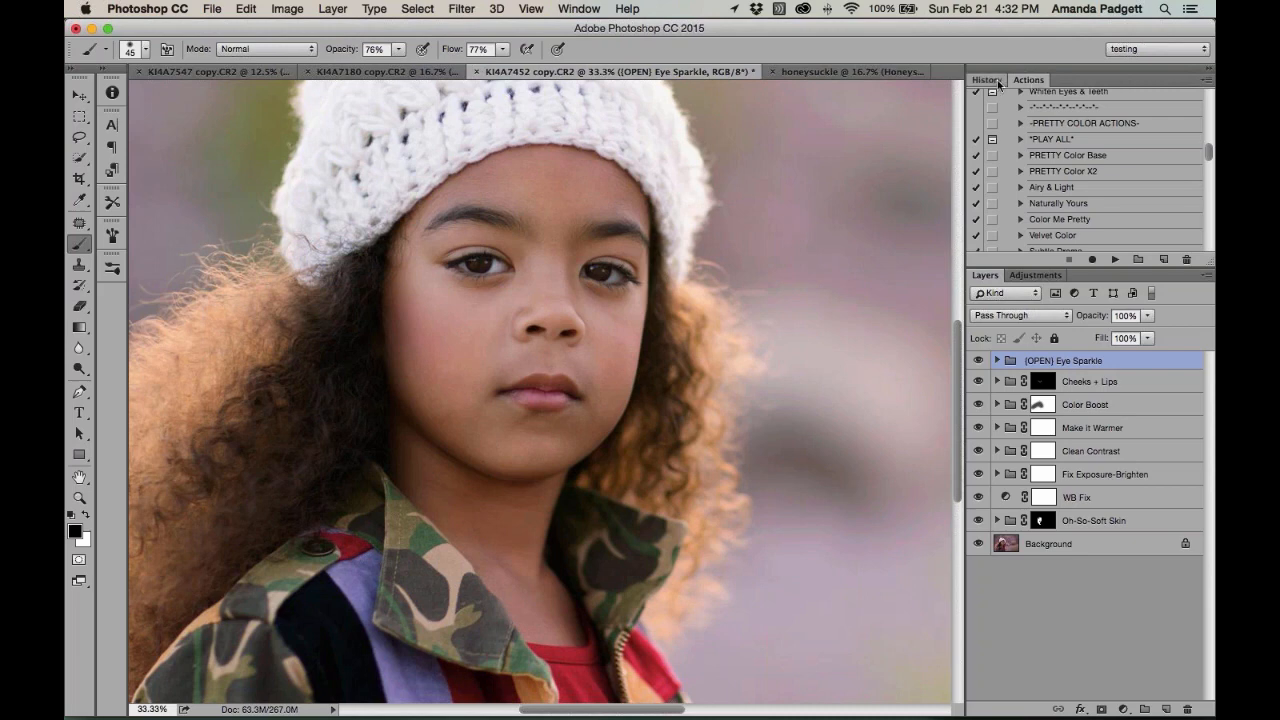
click(990, 80)
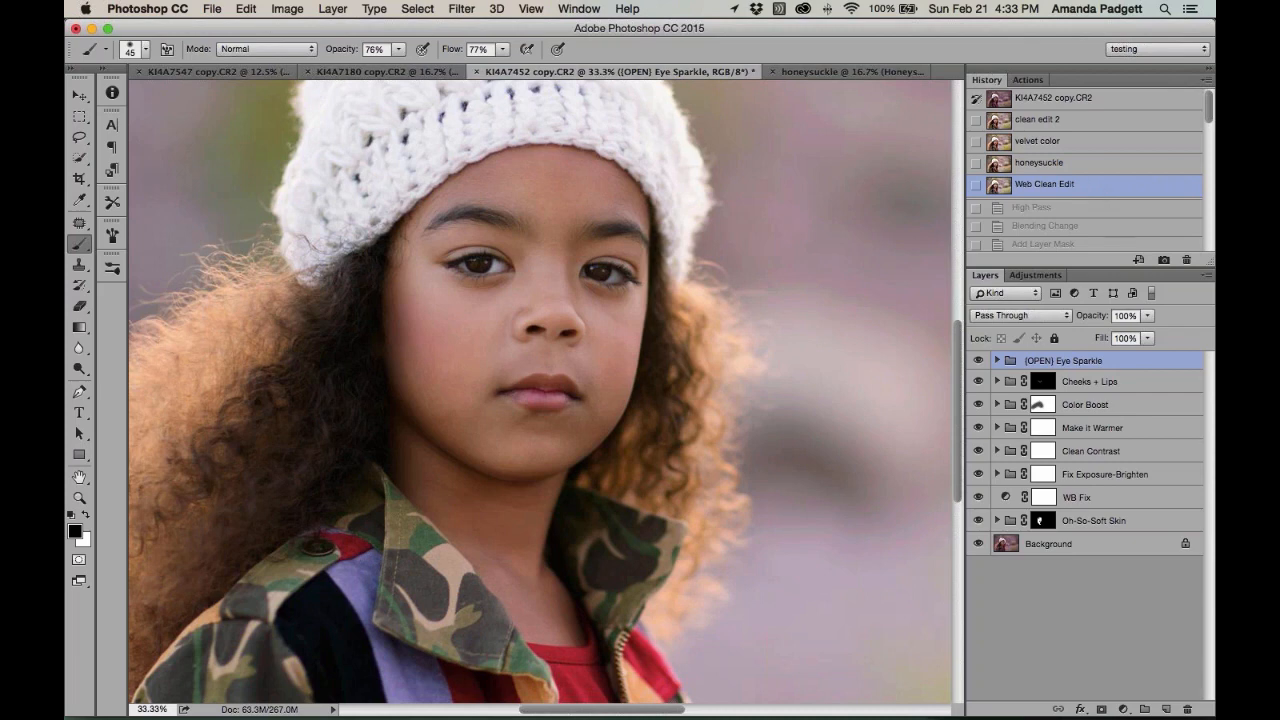
Save the edit with its layers in Photoshop format as KI4A7452 copy.psd in the feb9raw folder
click(212, 8)
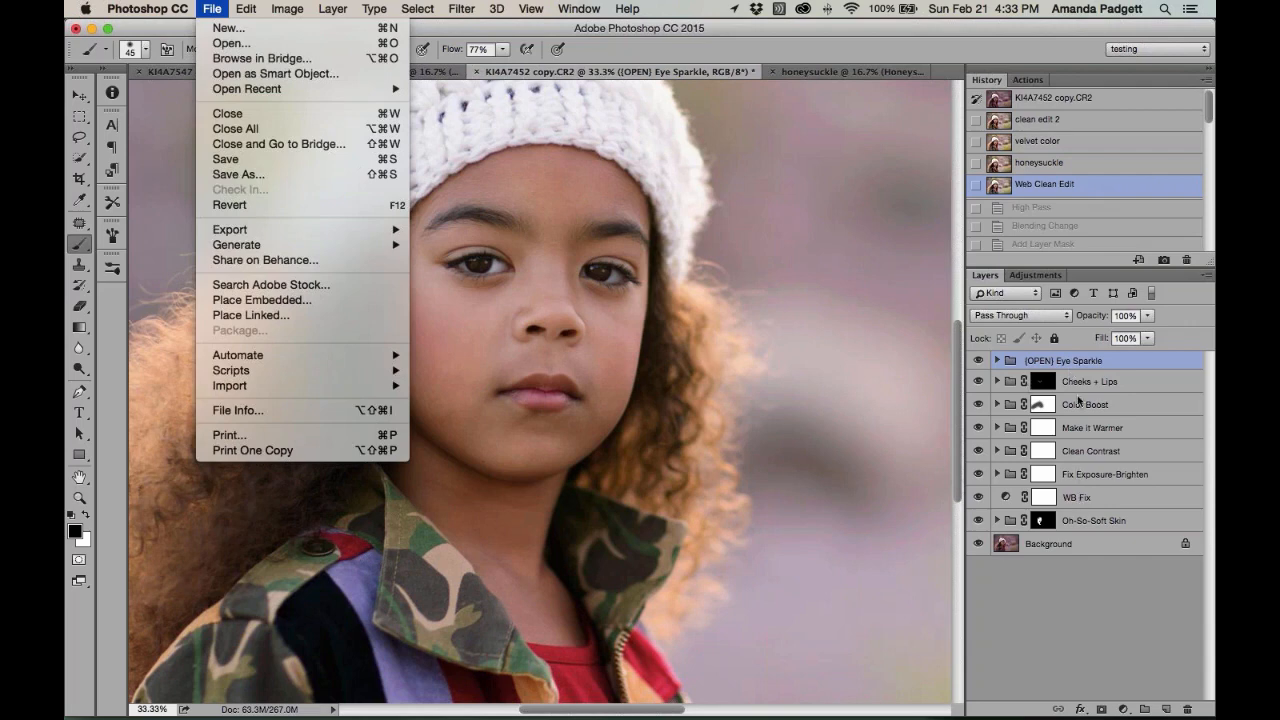
click(280, 175)
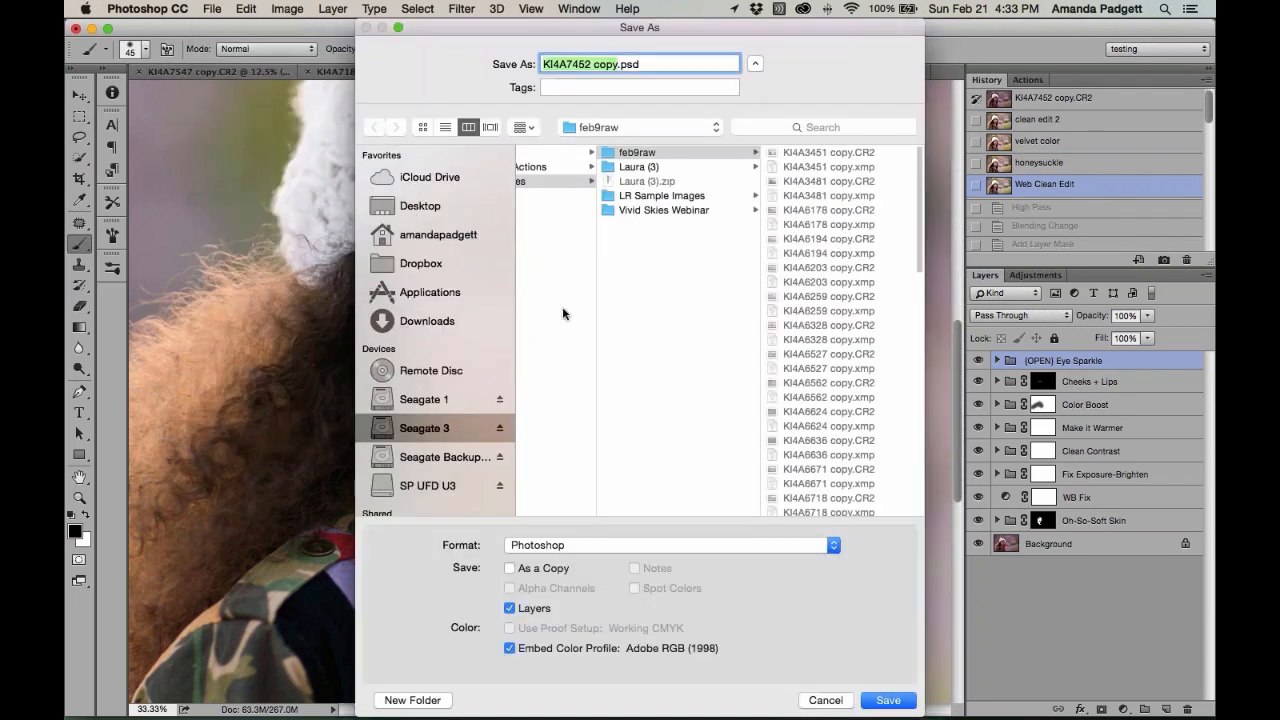
click(563, 547)
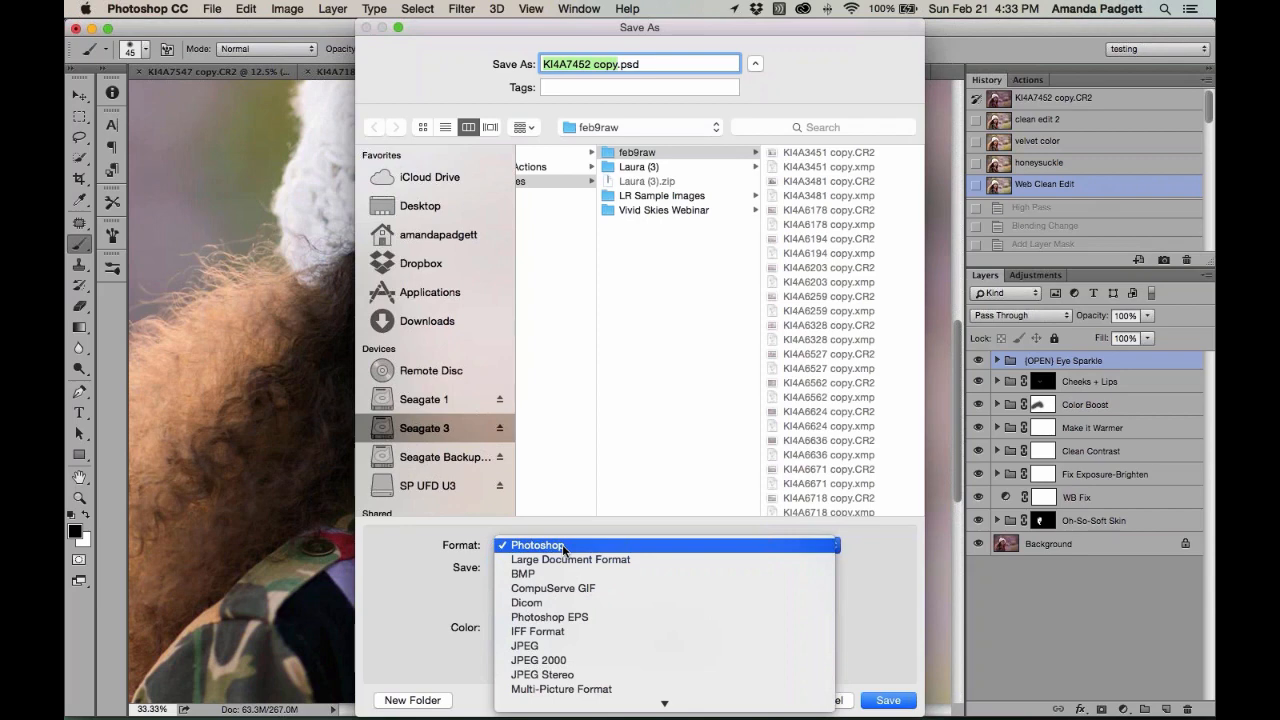
click(563, 546)
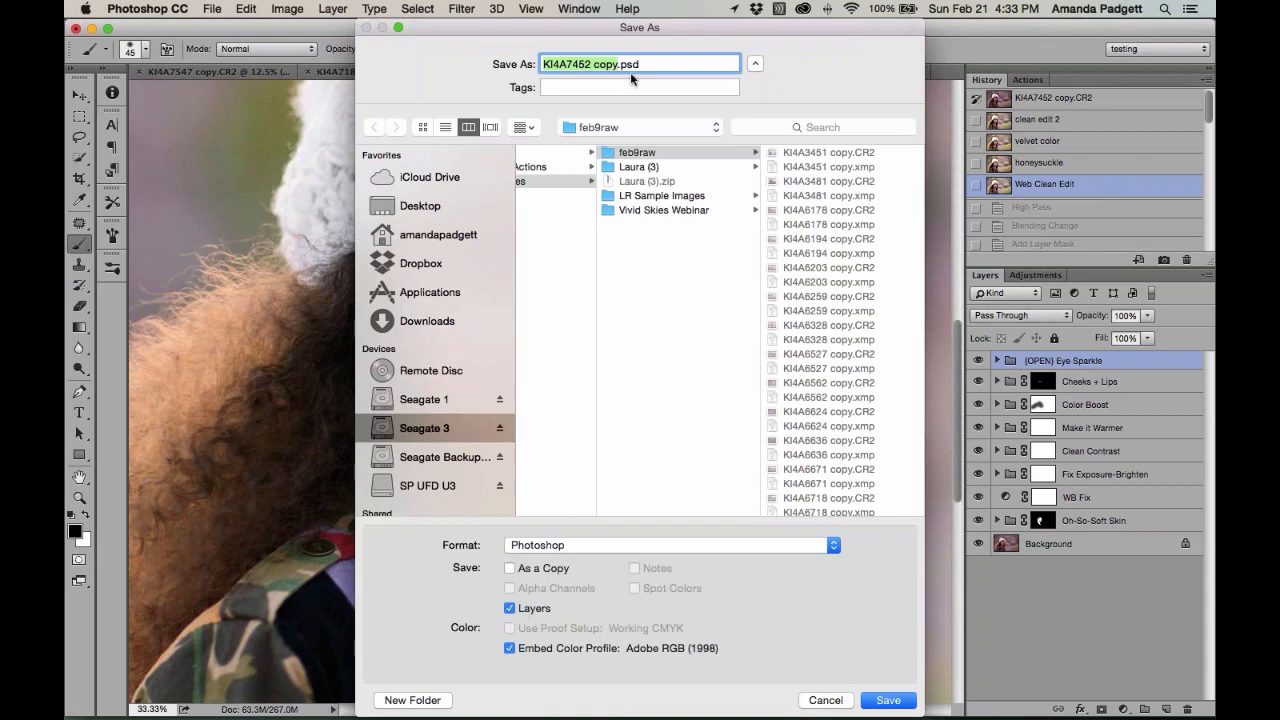
click(888, 700)
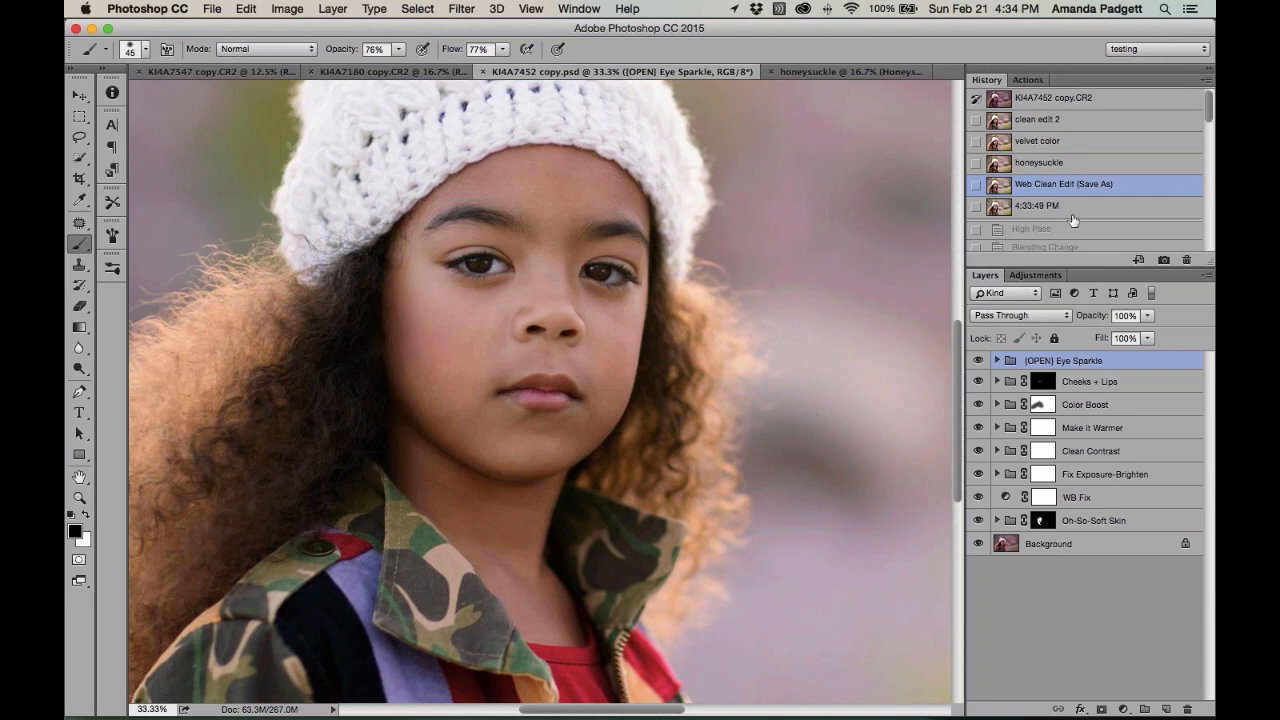
scroll(1058, 205, down, 1)
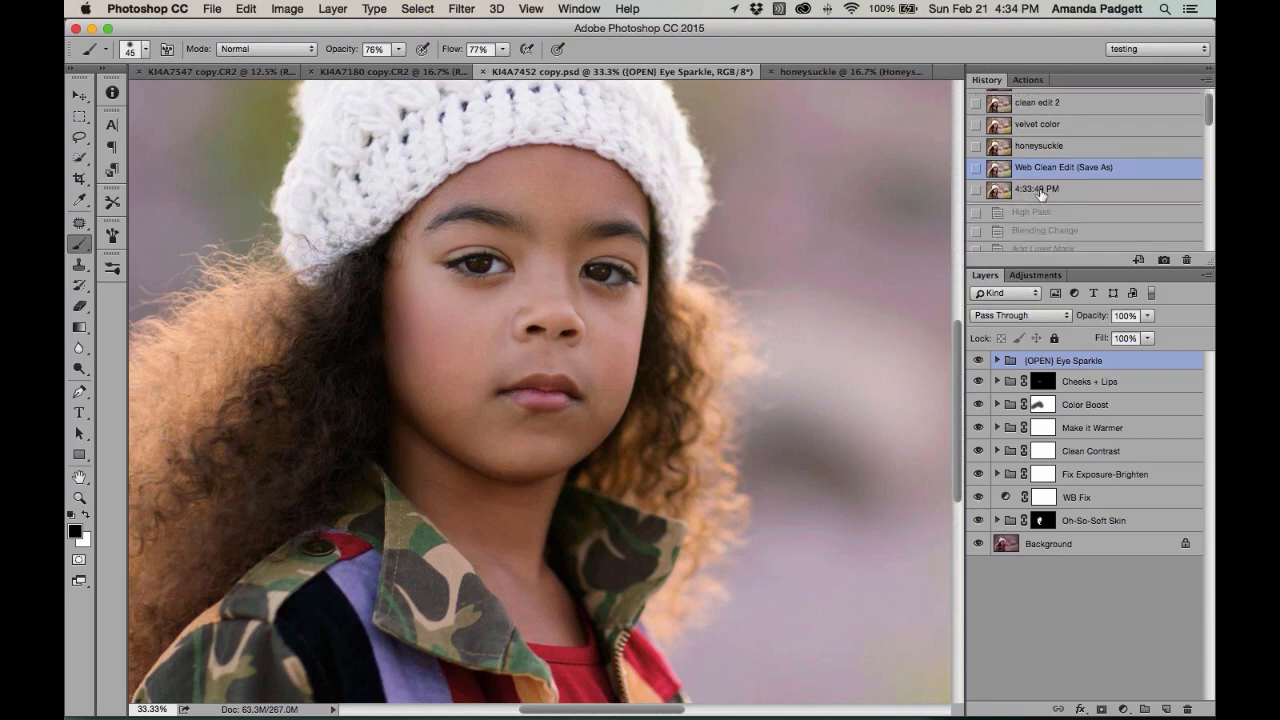
Set the layer thumbnails to the largest size in the Layers panel options
click(1027, 82)
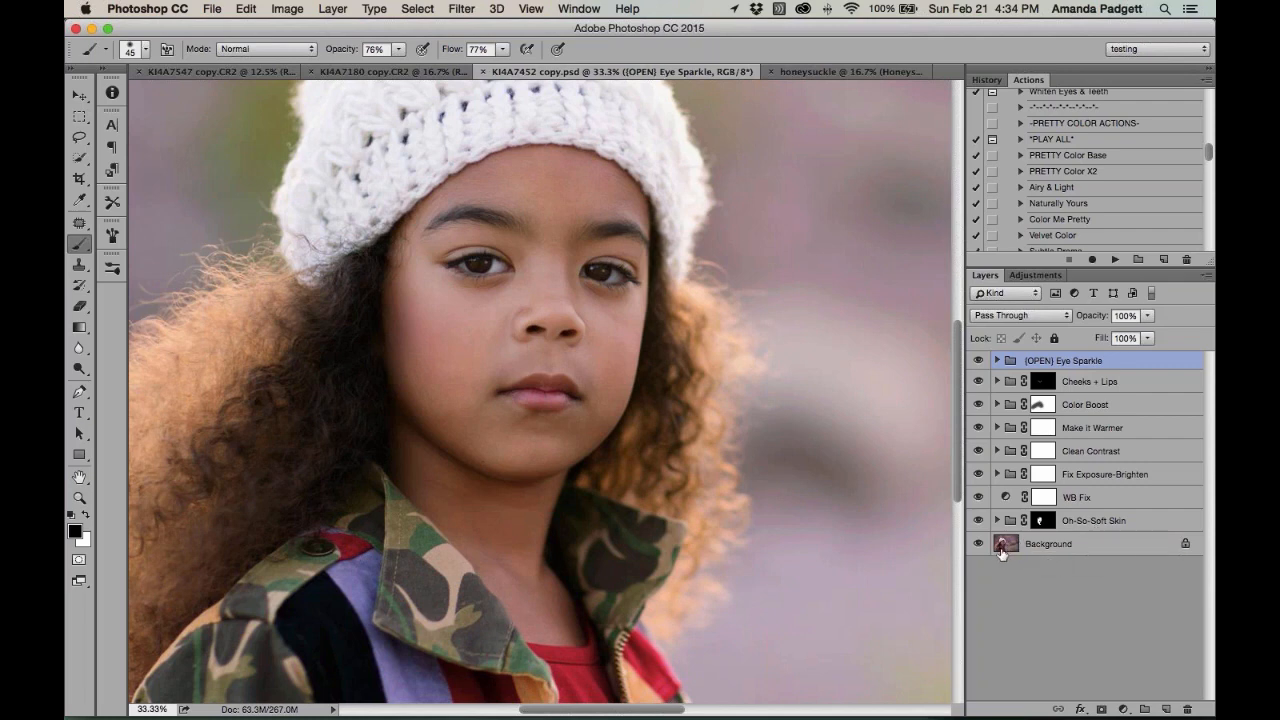
click(1207, 276)
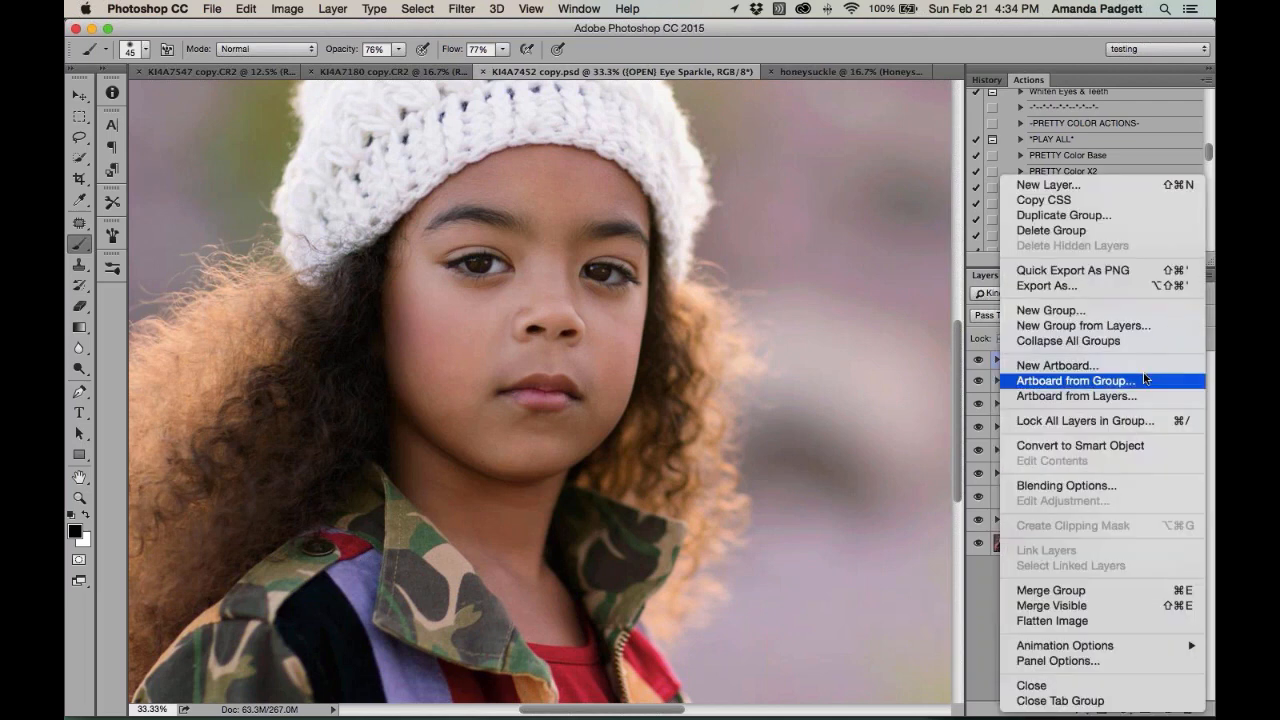
click(1091, 660)
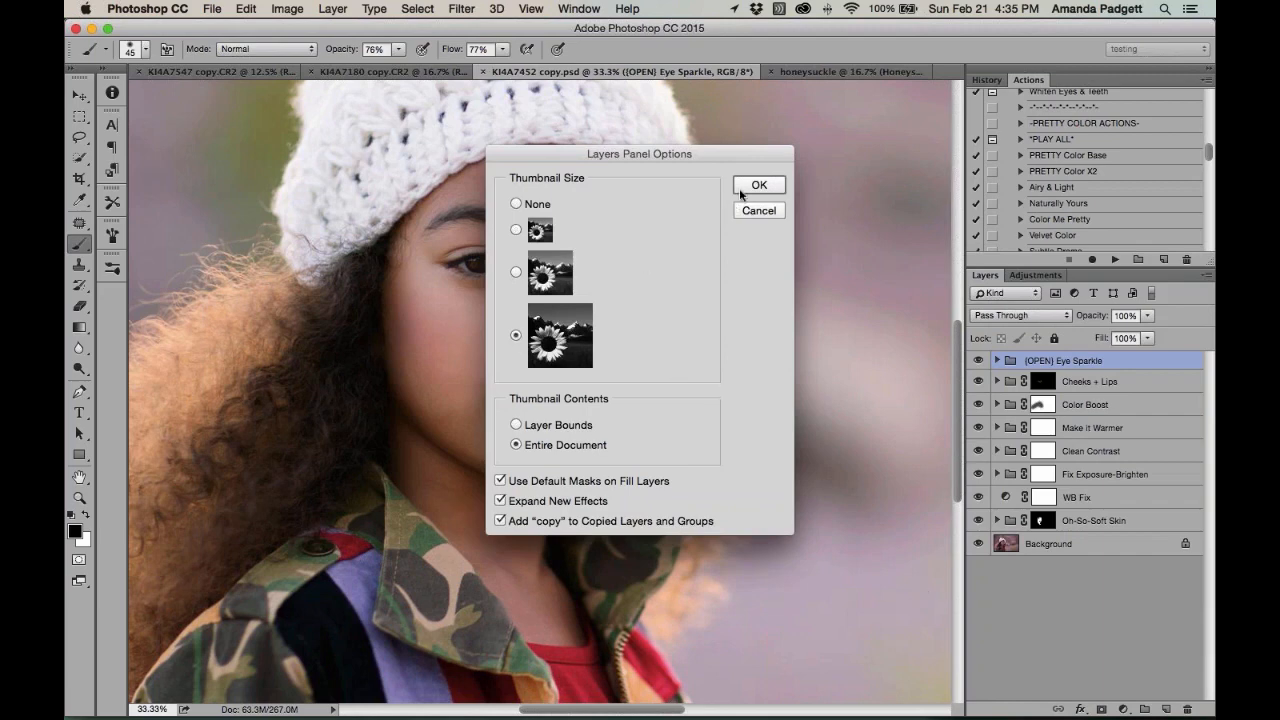
click(757, 186)
scroll(1130, 440, down, 3)
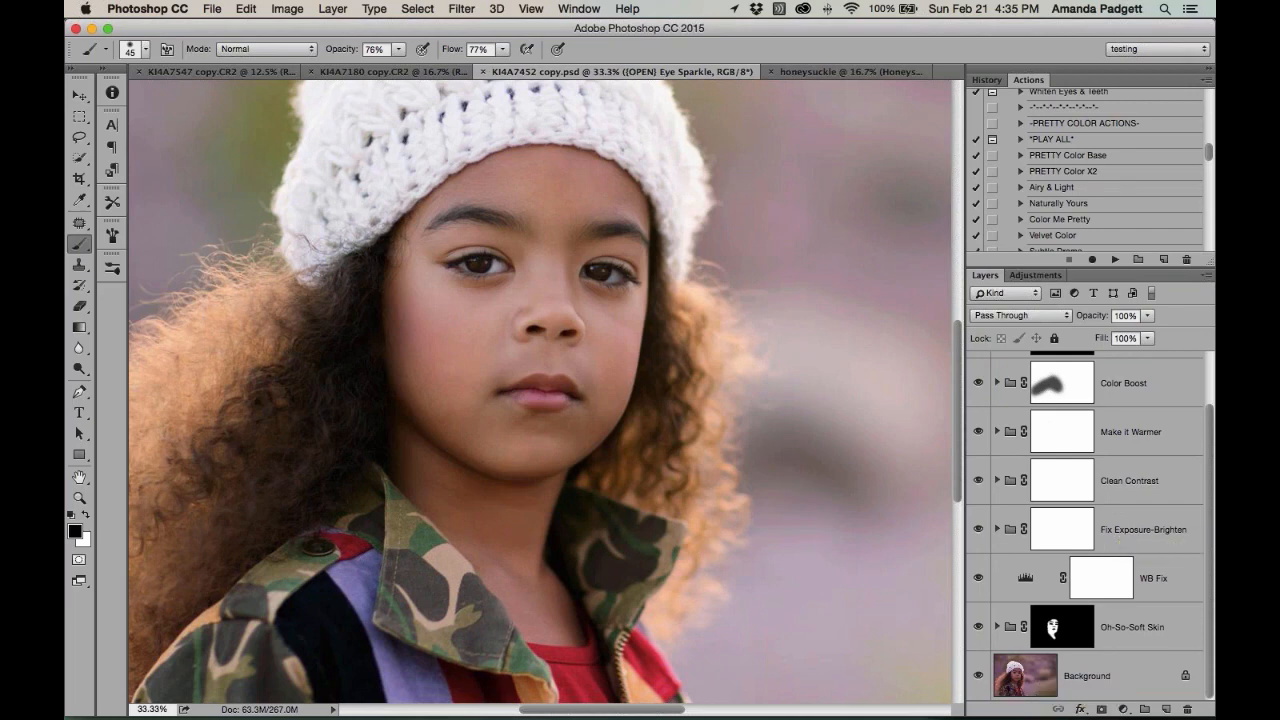
Set the layer thumbnails to the medium size, one step below the largest
click(1206, 277)
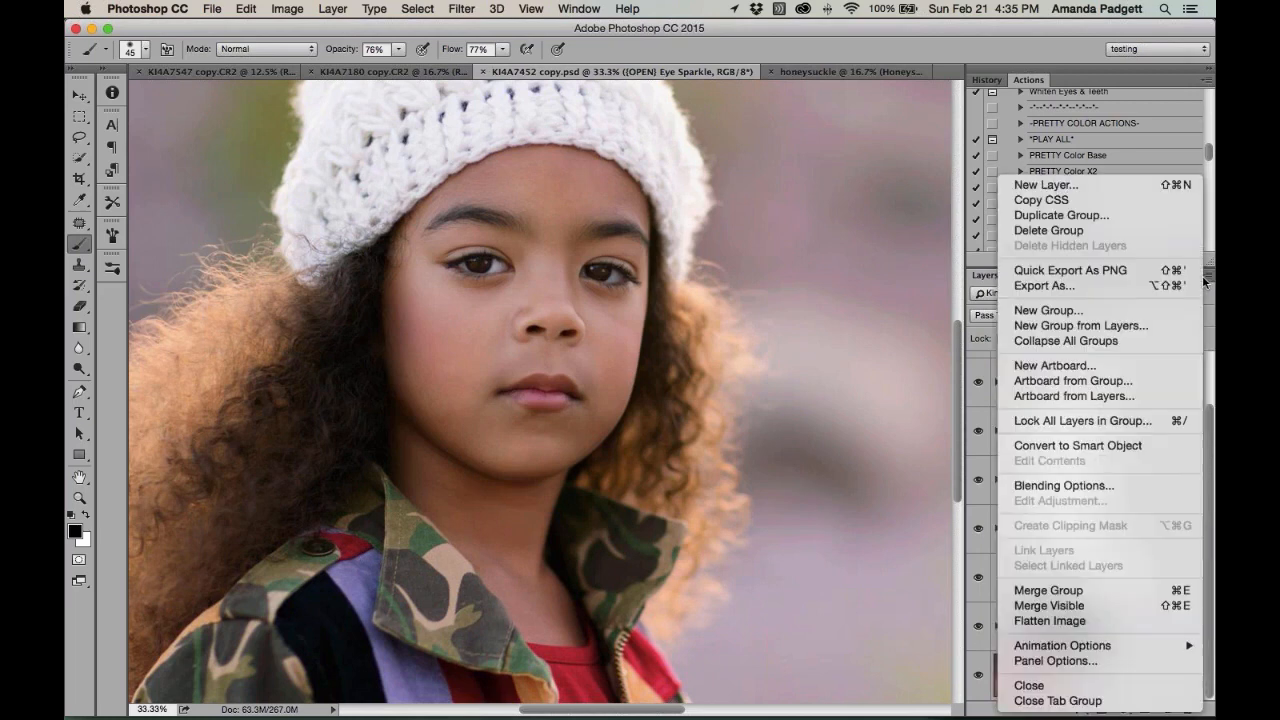
click(1056, 660)
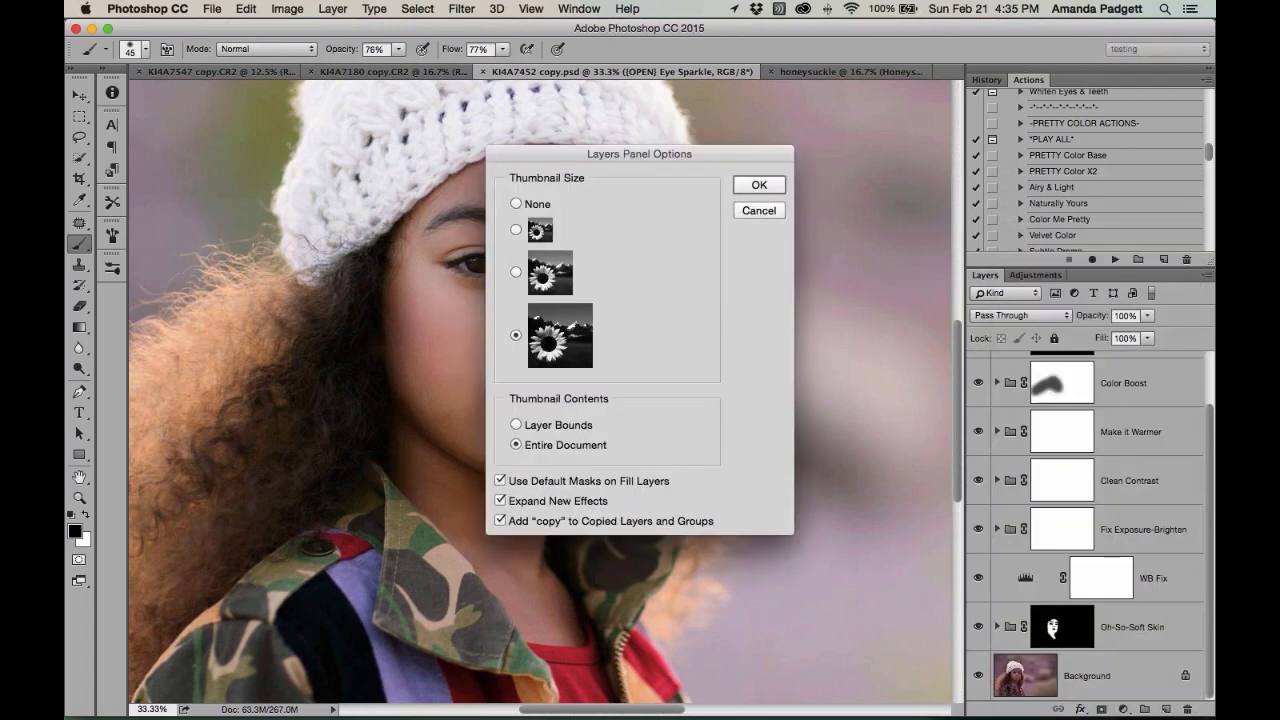
click(516, 273)
click(760, 184)
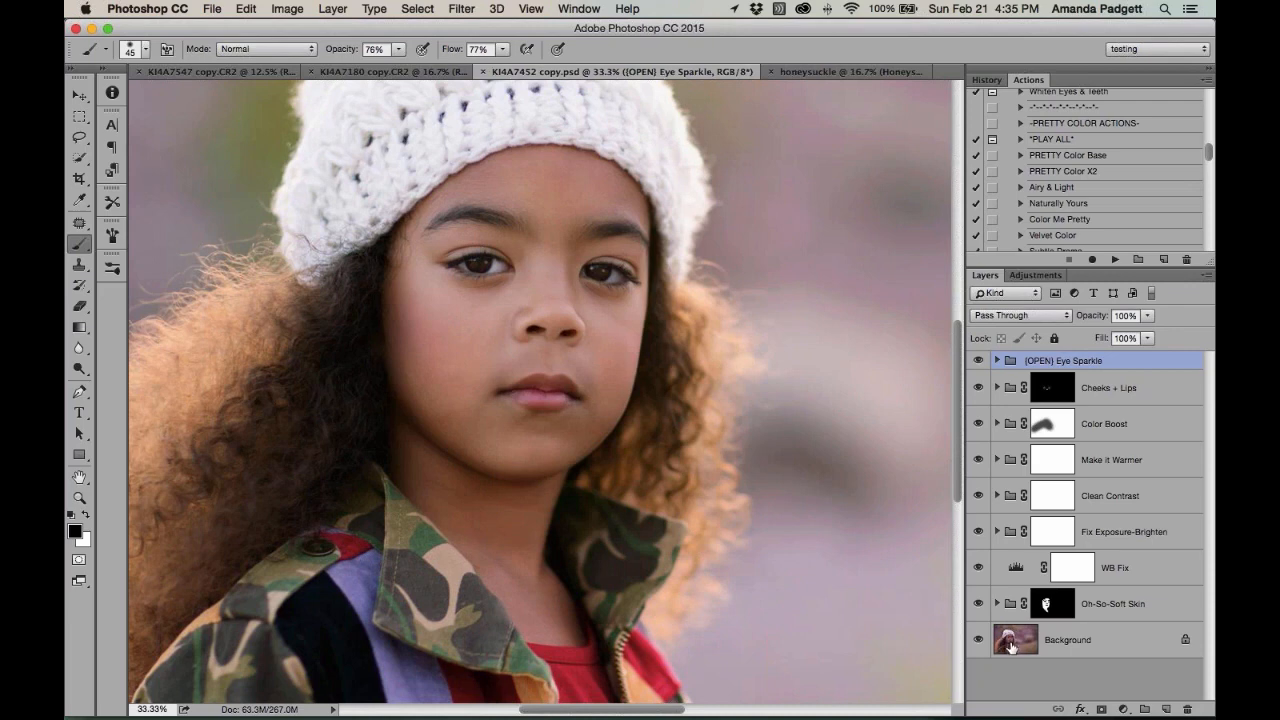
Flatten the clean edit into a single Background layer and check the saved snapshots in the history
click(330, 10)
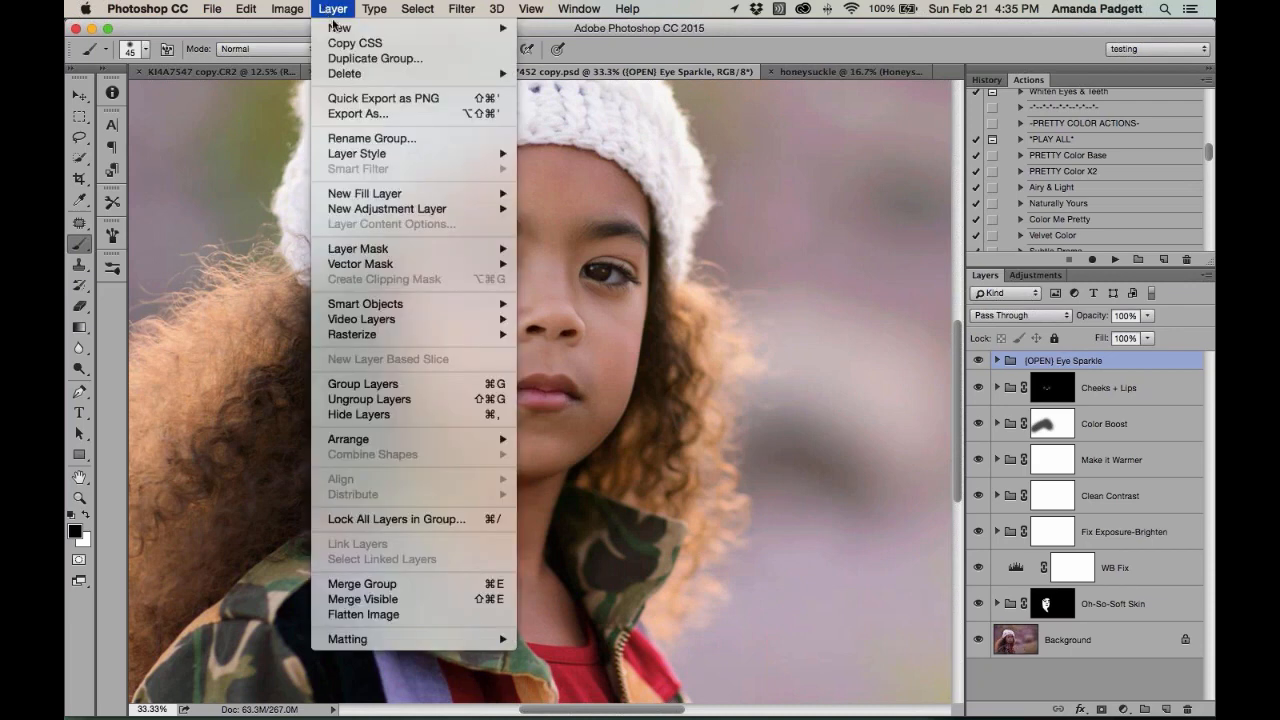
click(372, 614)
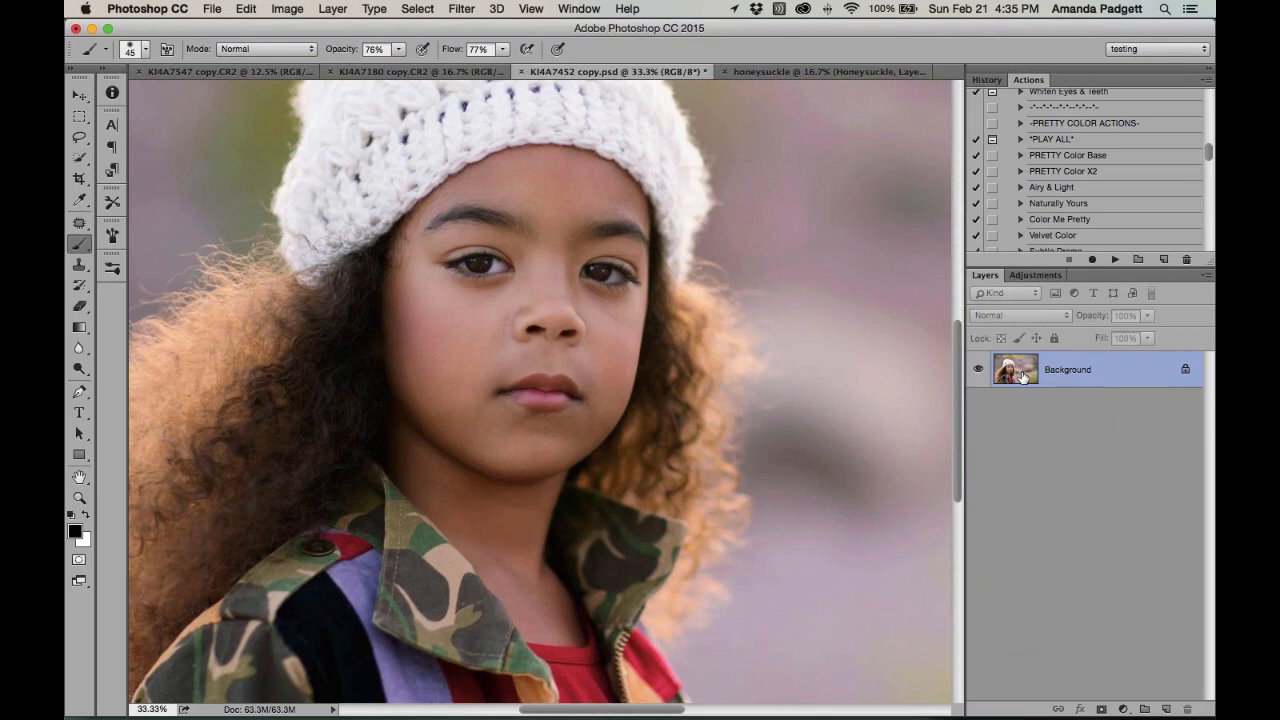
click(987, 80)
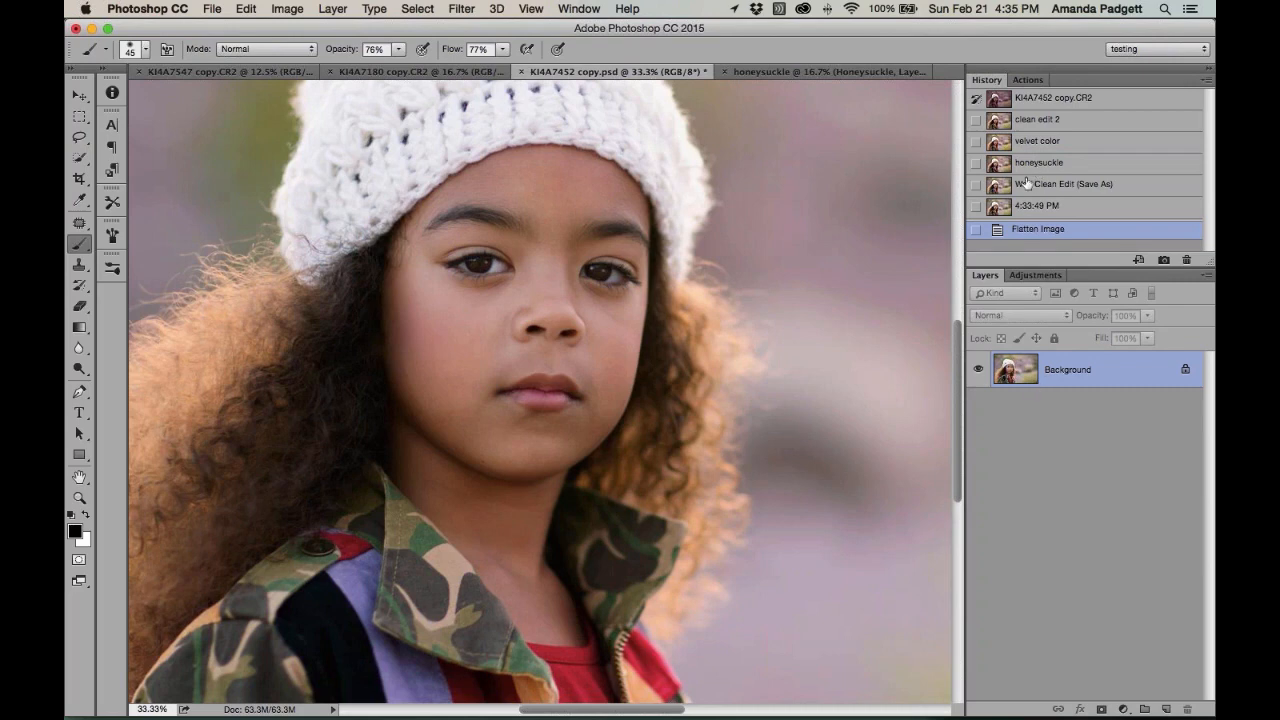
Run the Honeysuckle color action on the flattened portrait
click(1027, 80)
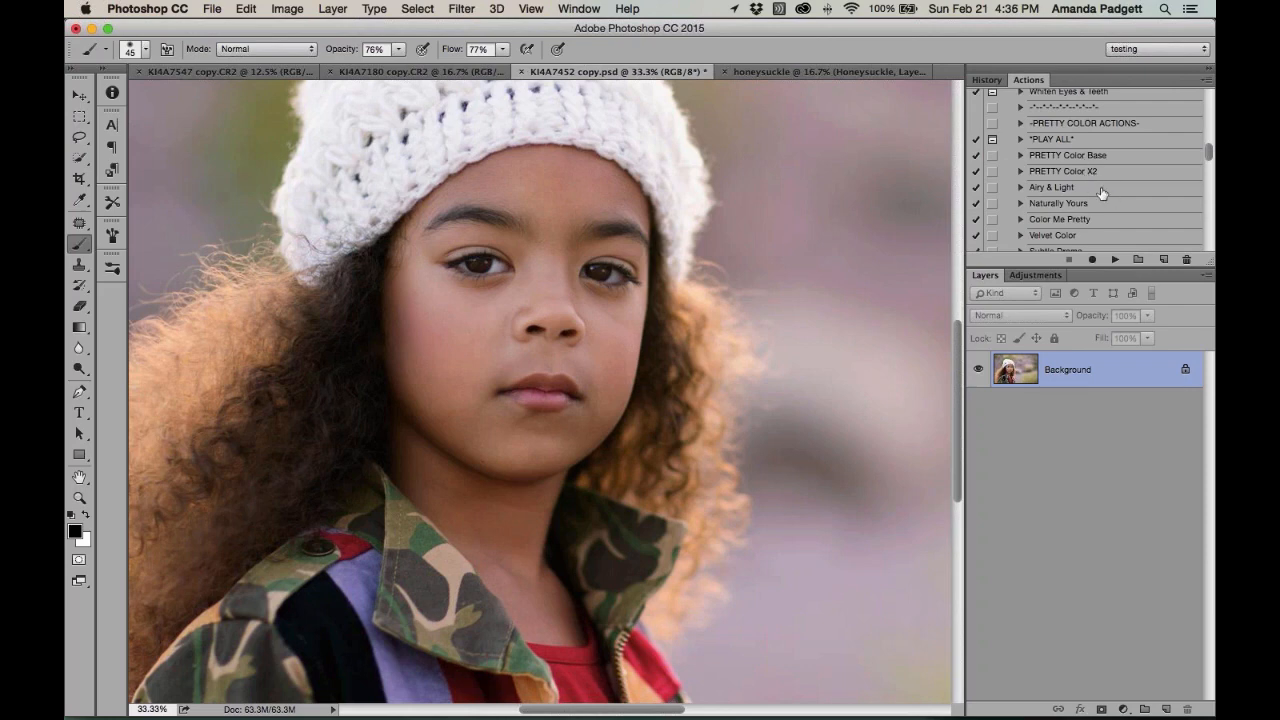
scroll(1100, 192, down, 5)
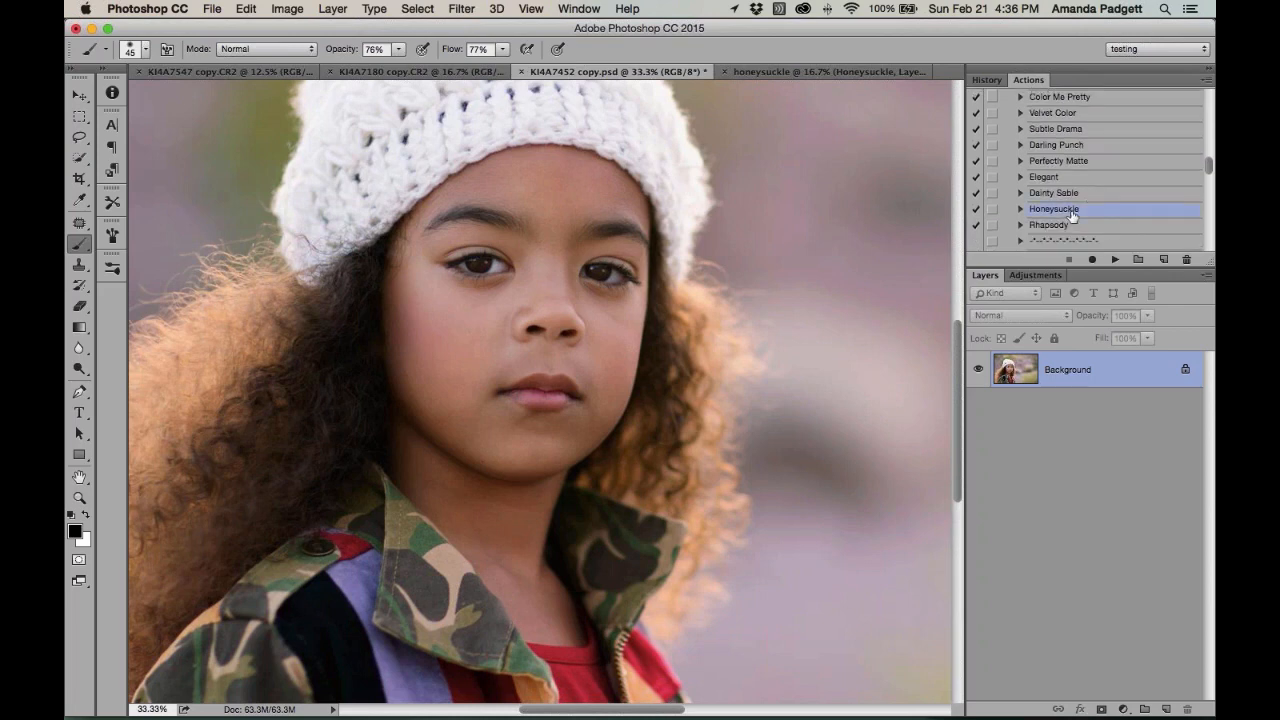
key(super+minus)
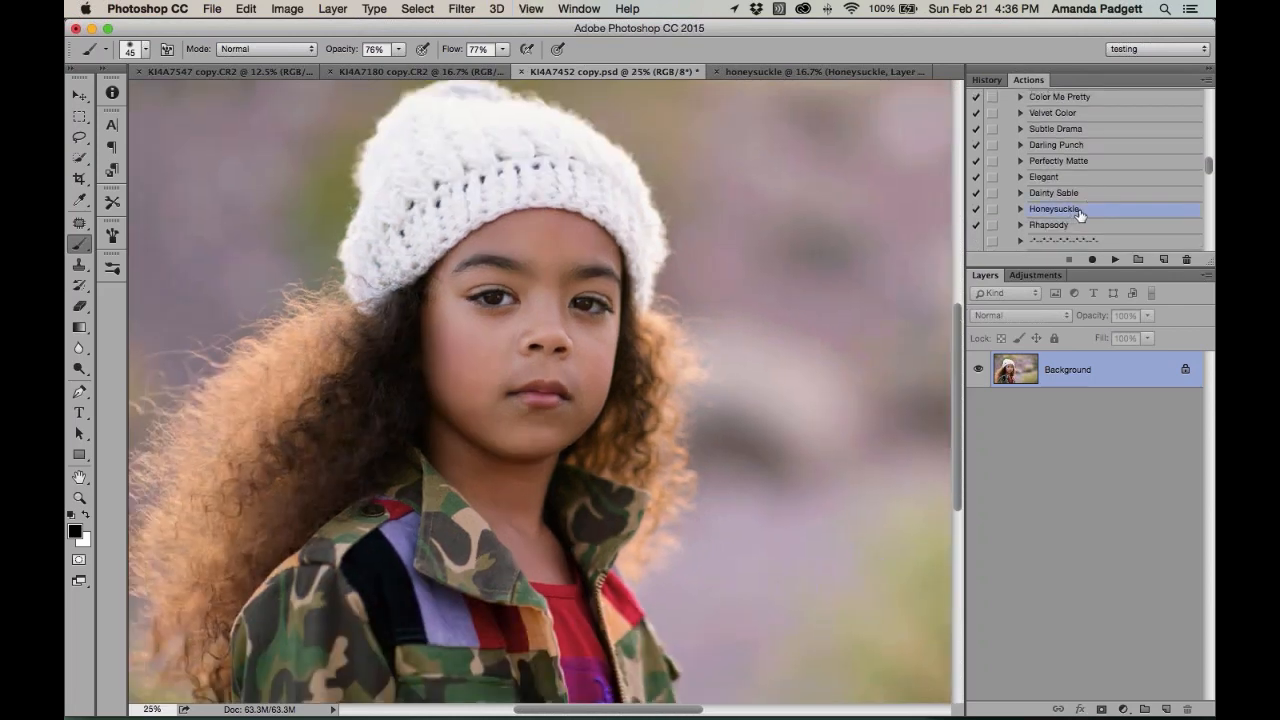
click(1115, 259)
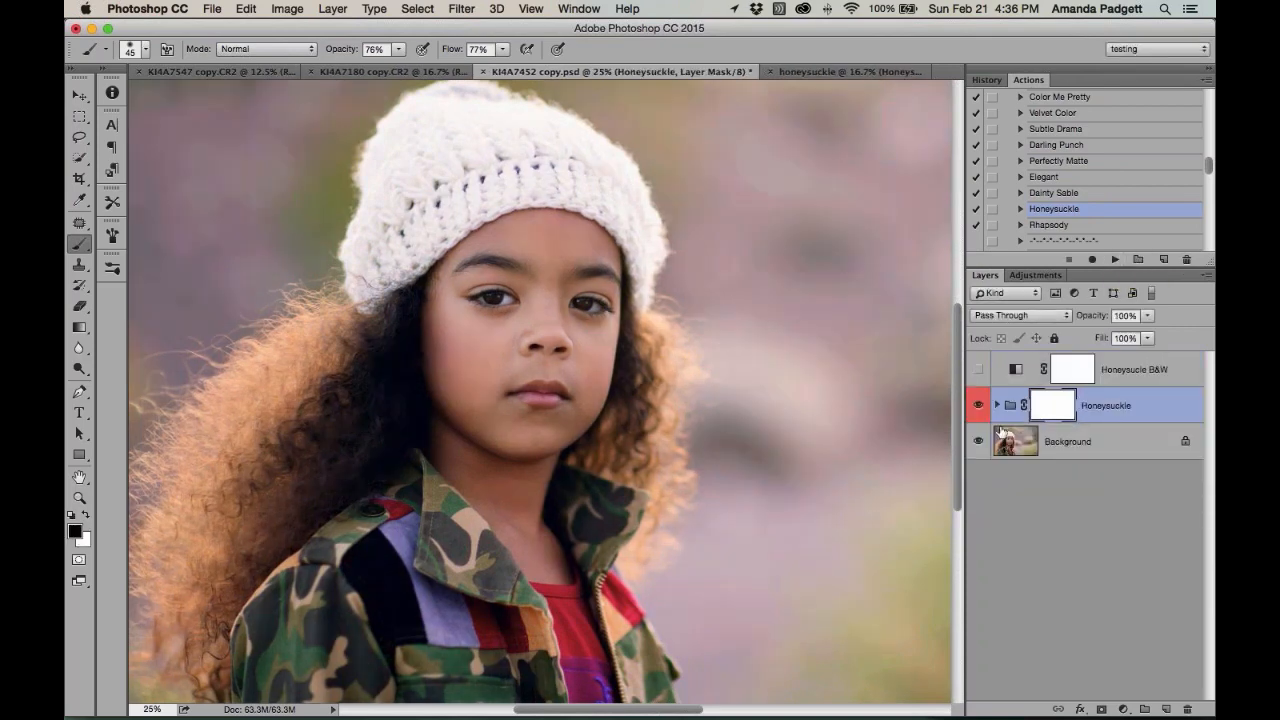
Compare the portrait with and without the Honeysuckle group, and preview its black-and-white version
click(979, 406)
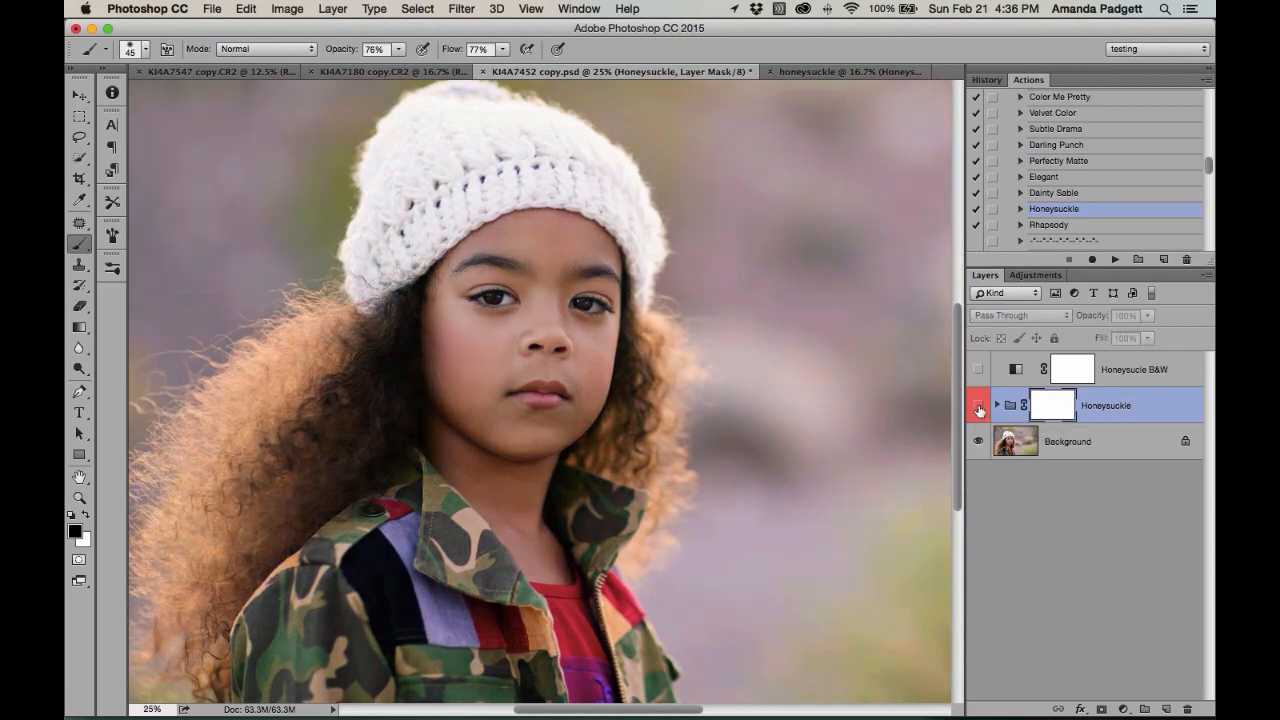
key(super+minus)
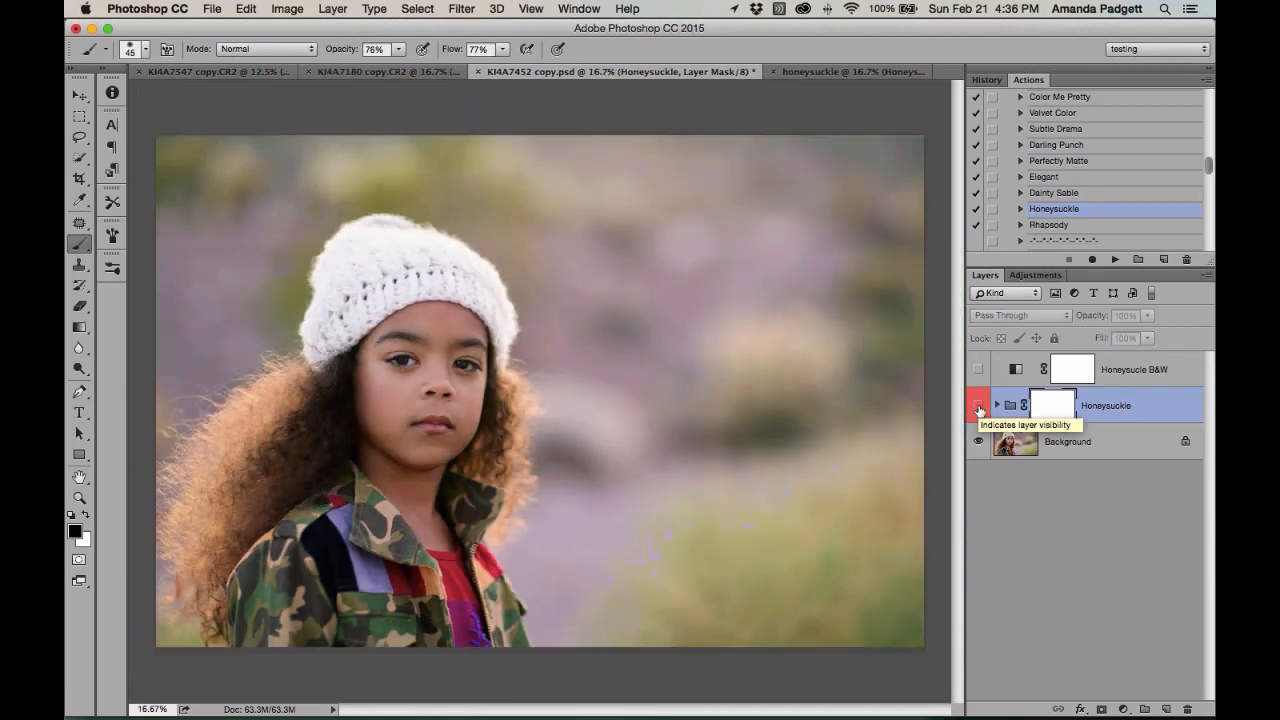
click(979, 406)
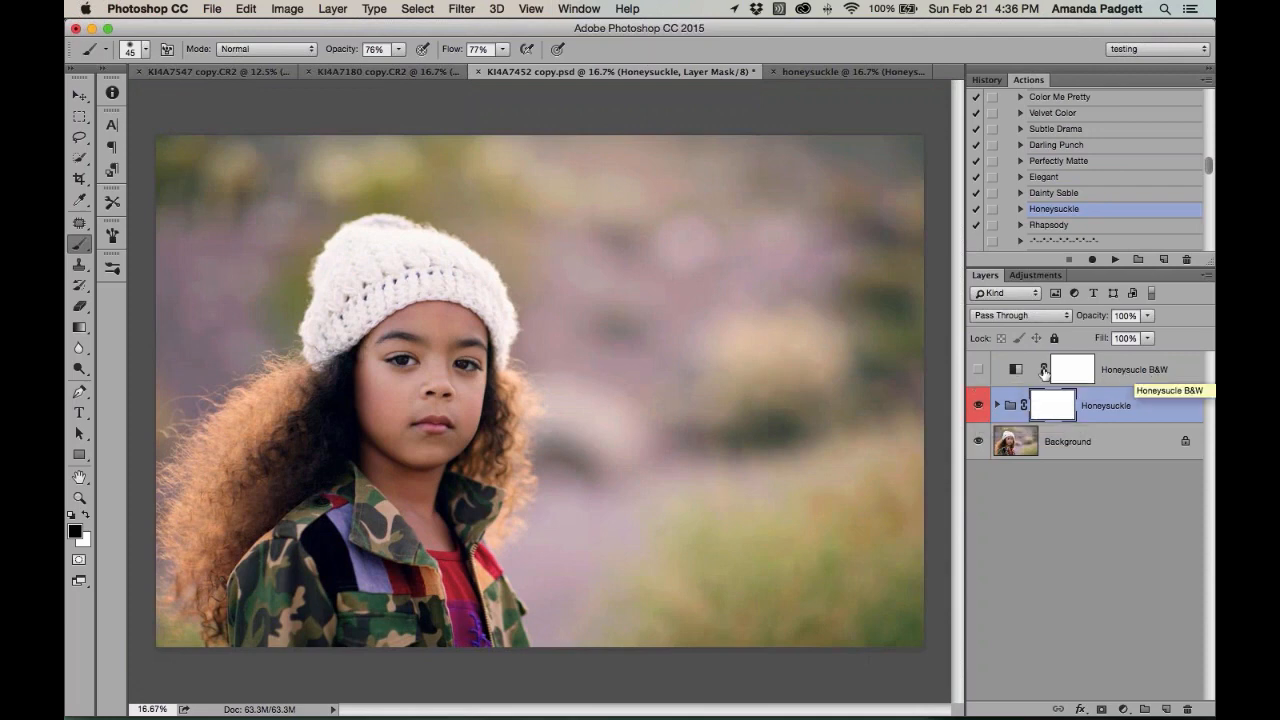
click(978, 370)
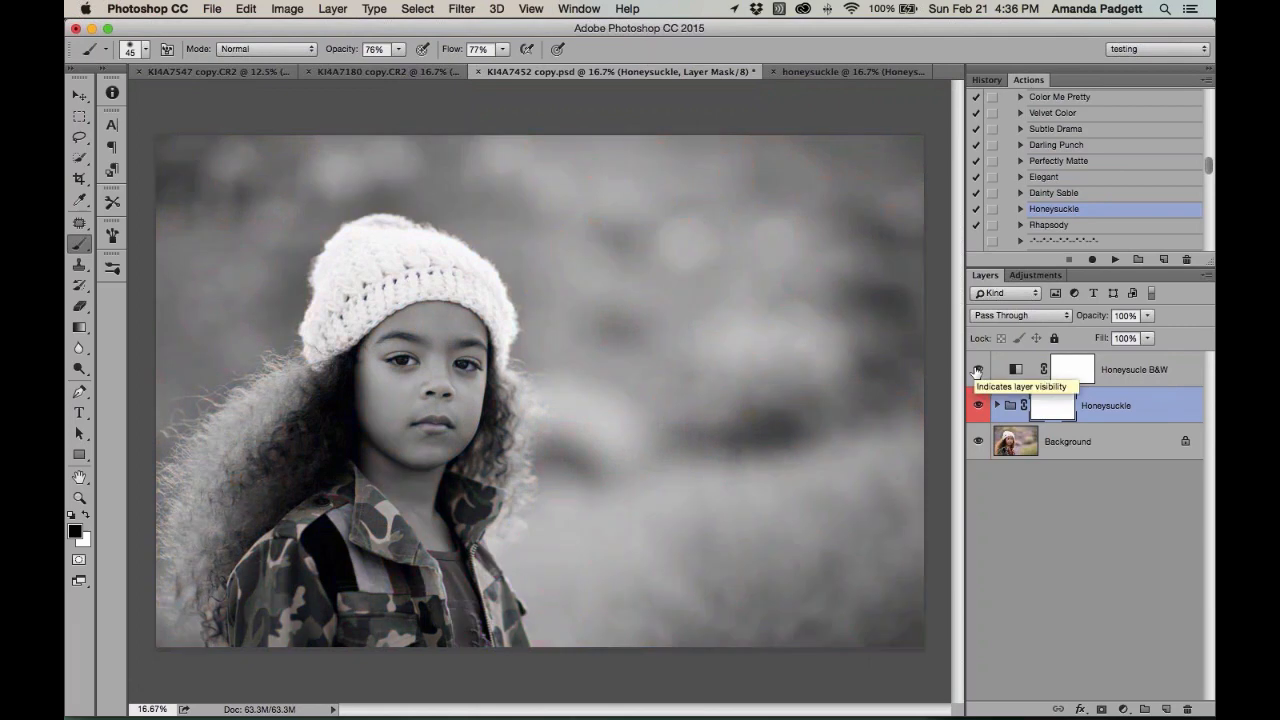
click(978, 371)
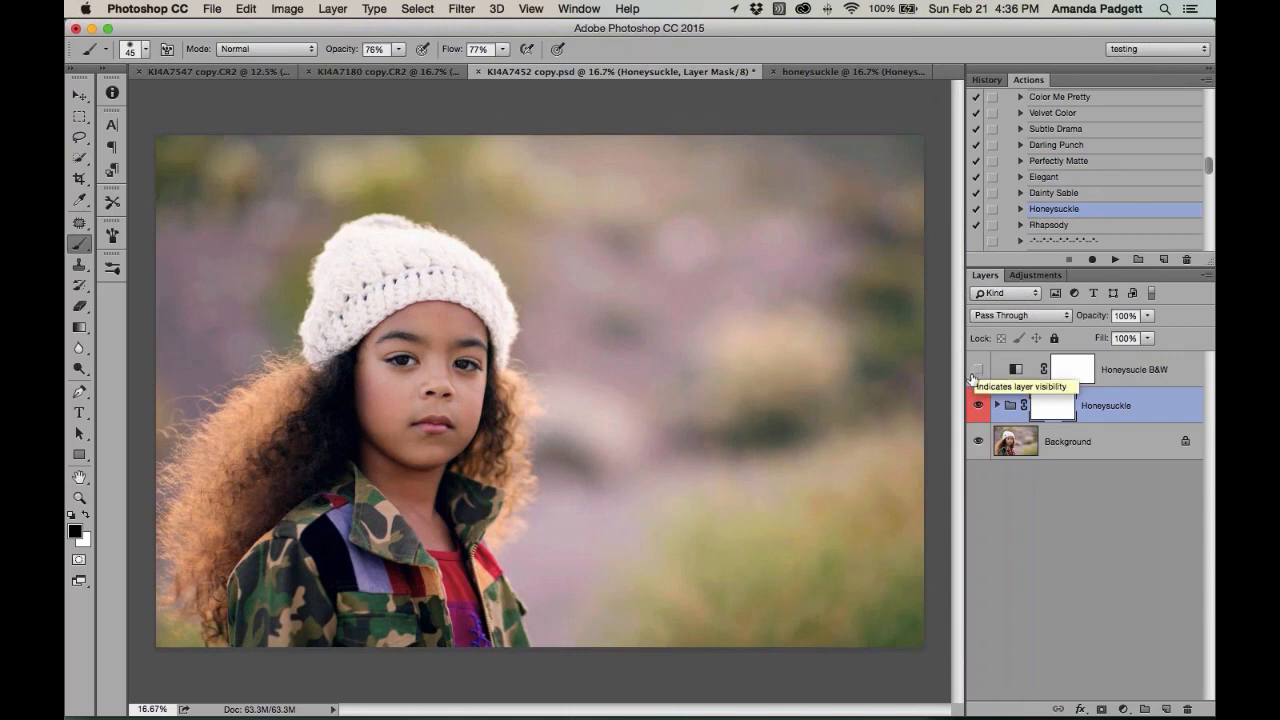
Delete the Honeysuckle group and the Honeysucle B&W layer, and look back at the history snapshots
shift+click(1150, 370)
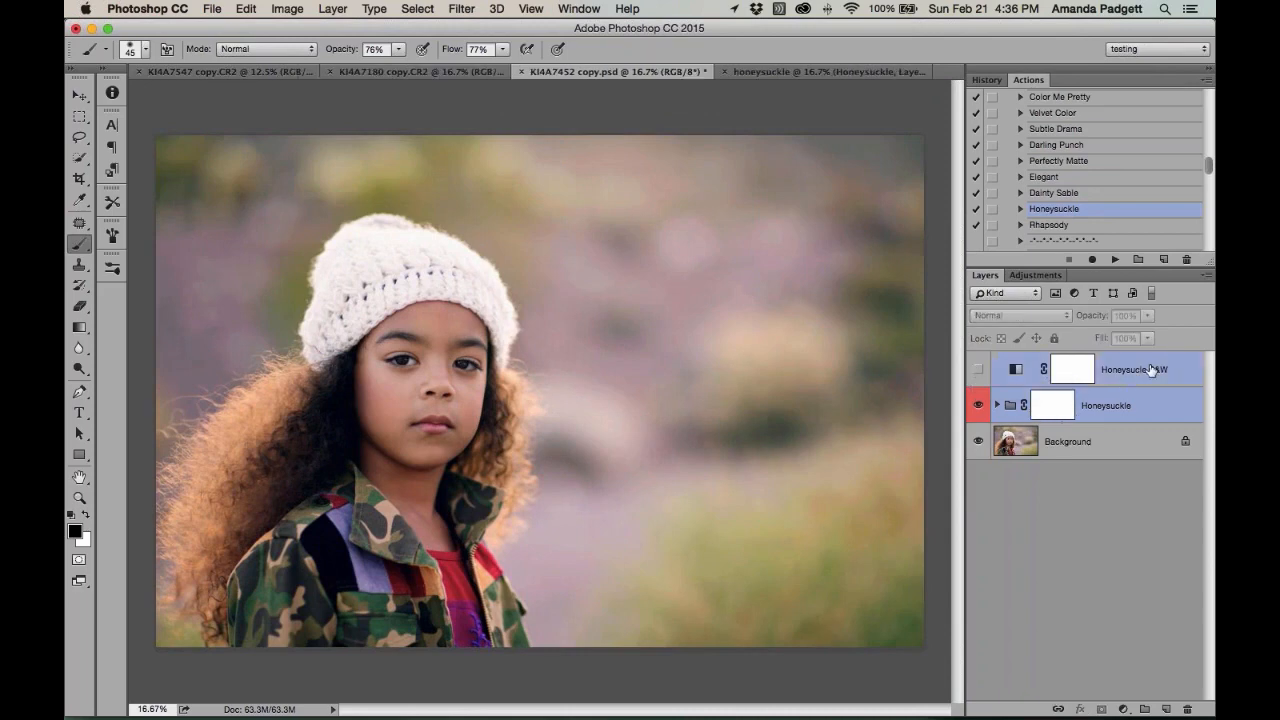
key(BackSpace)
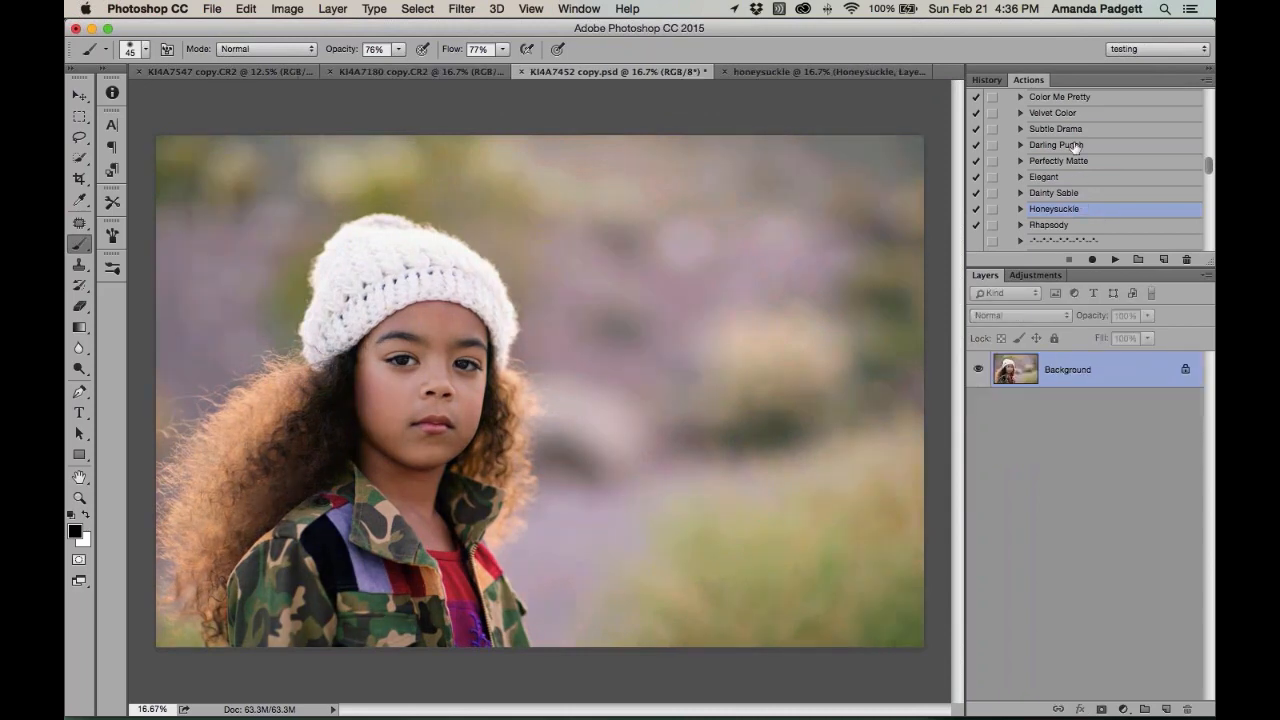
click(986, 80)
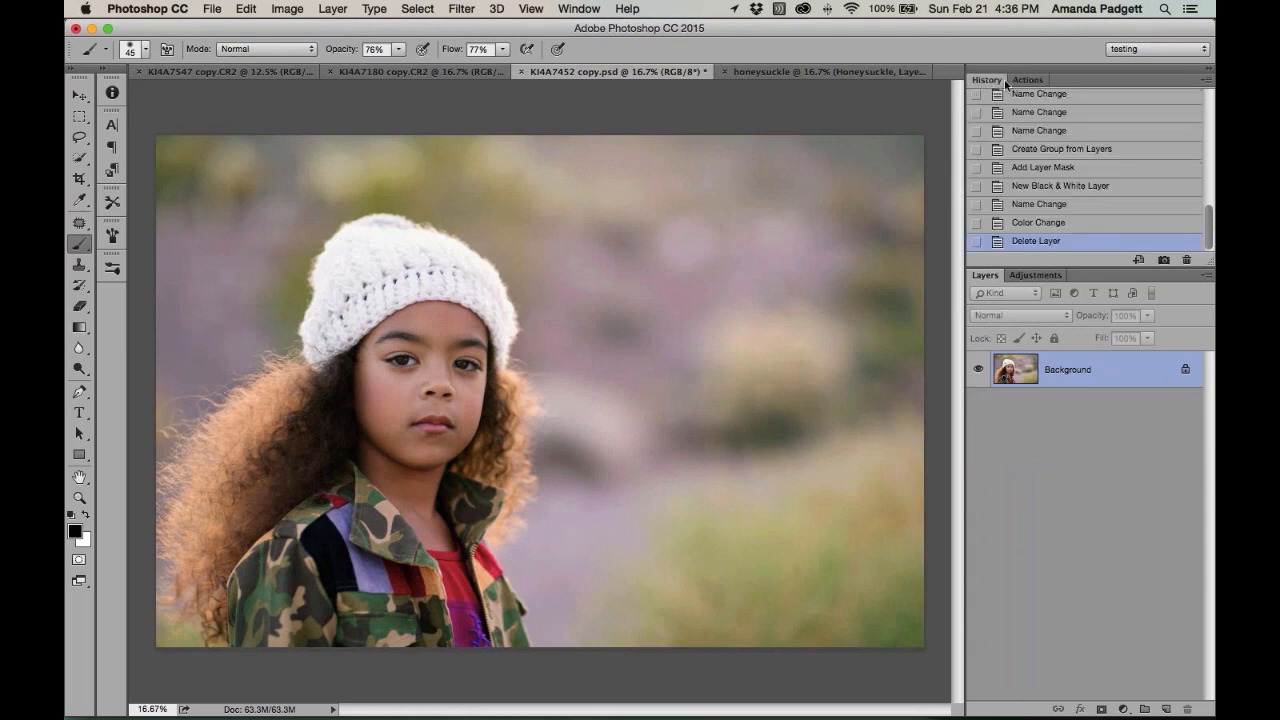
scroll(1085, 170, up, 15)
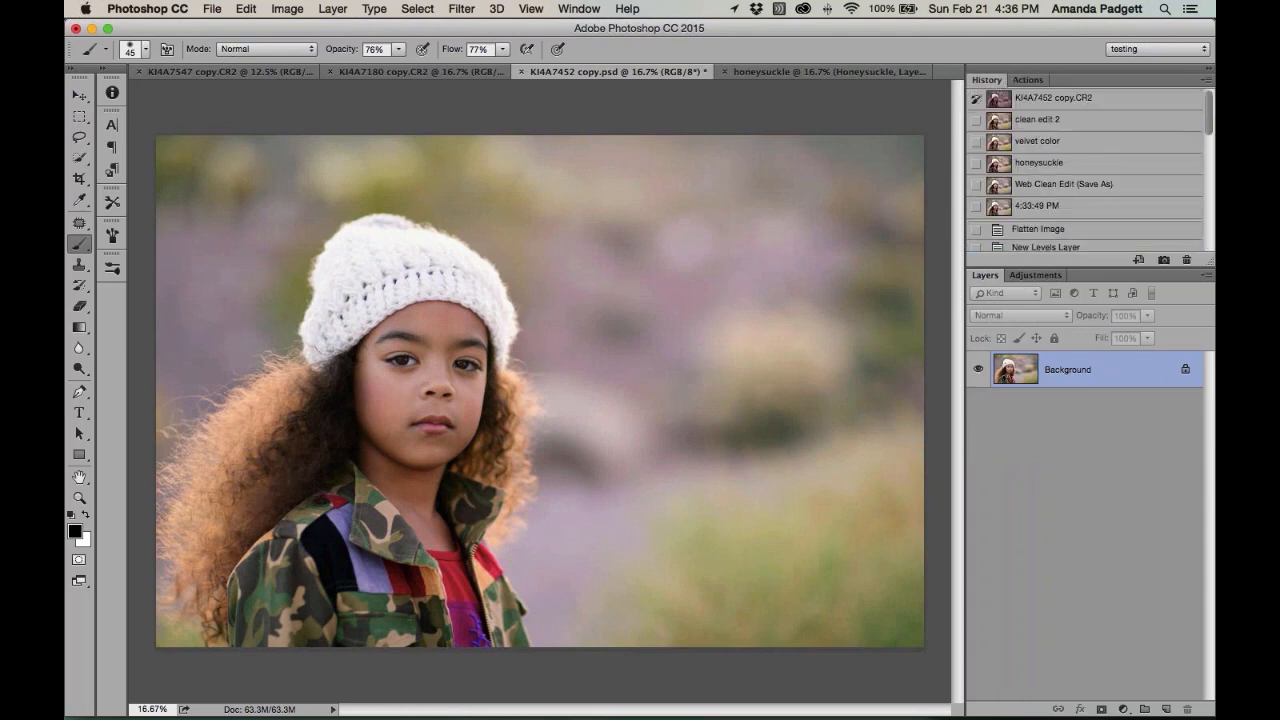
Run the Velvet Color action on the flattened portrait
click(1040, 82)
click(1066, 112)
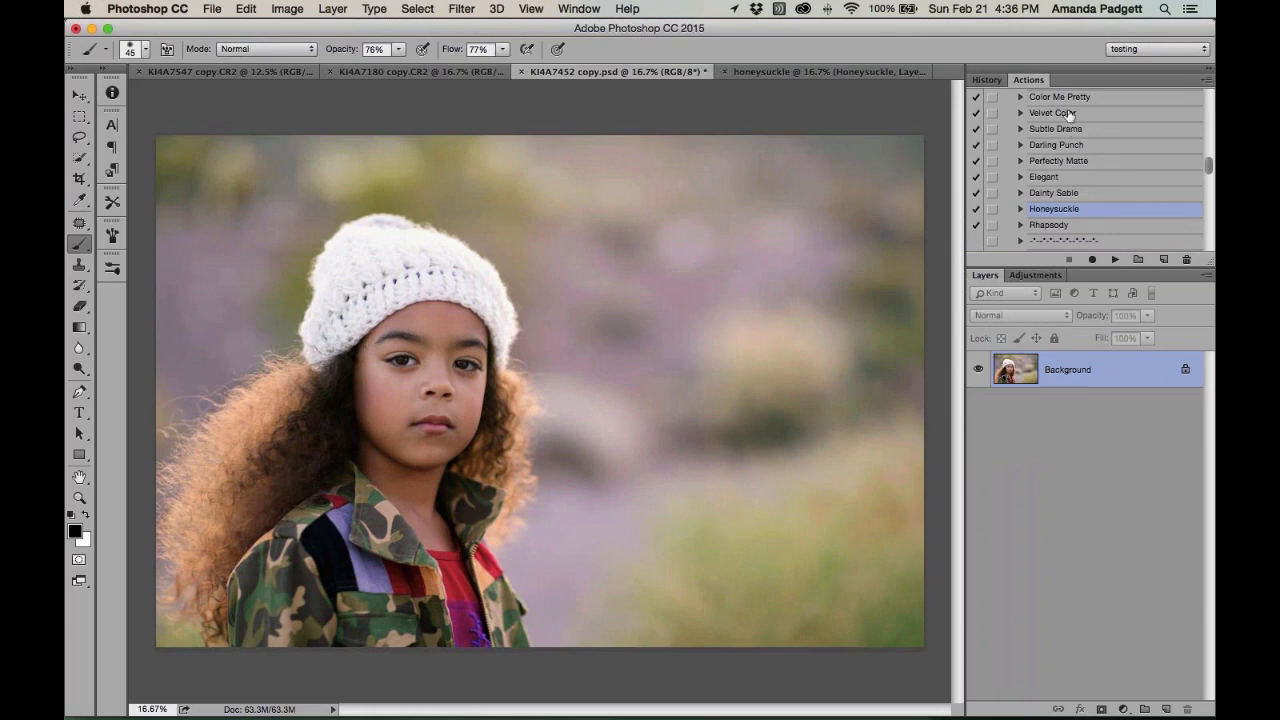
click(1115, 259)
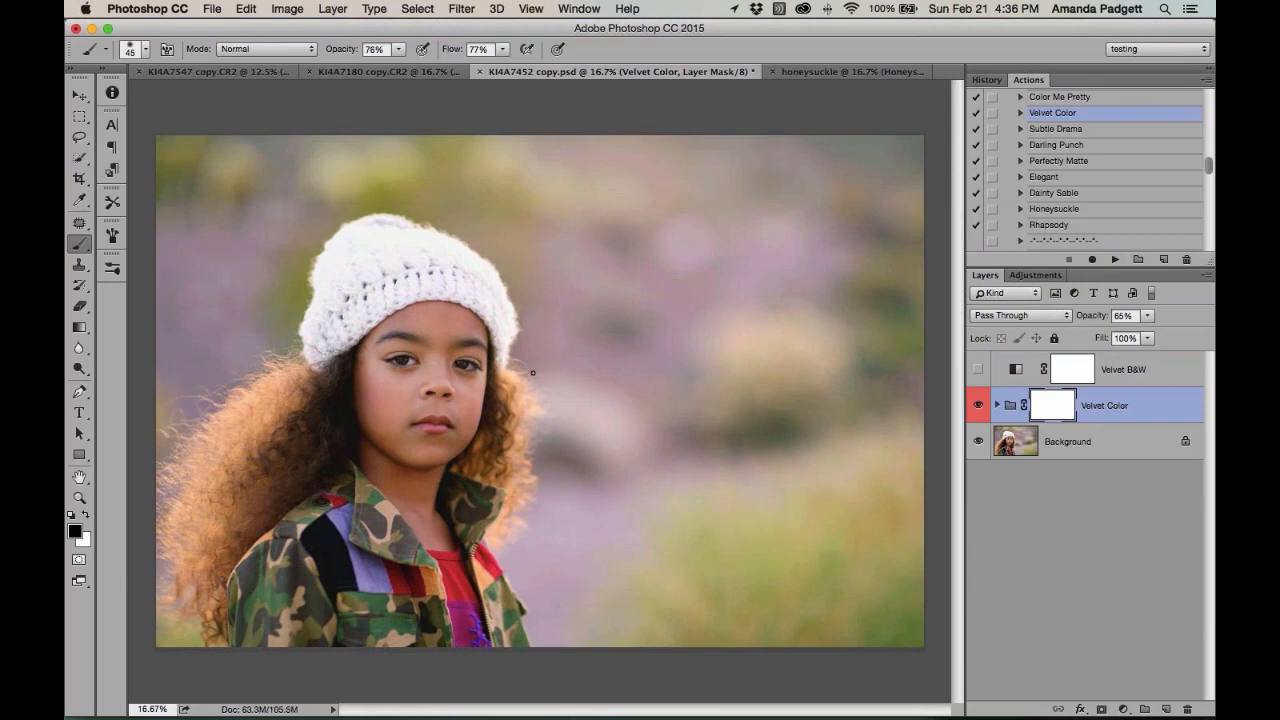
Compare the portrait with and without Velvet Color, and delete the Velvet Color group and Velvet B&W layer
click(979, 405)
click(979, 405)
shift+click(1125, 367)
key(Delete)
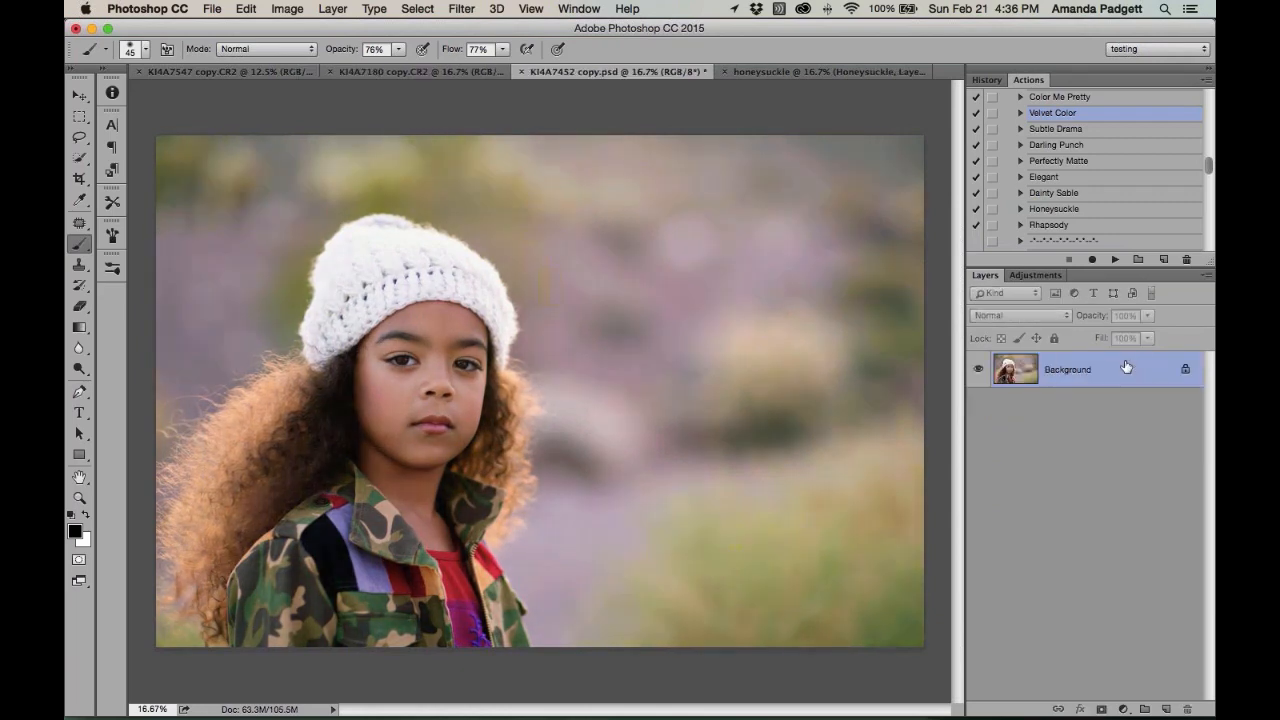
Run the Lush Film action from the Toners & Add-Ons and compare the portrait with and without it
scroll(1090, 210, down, 3)
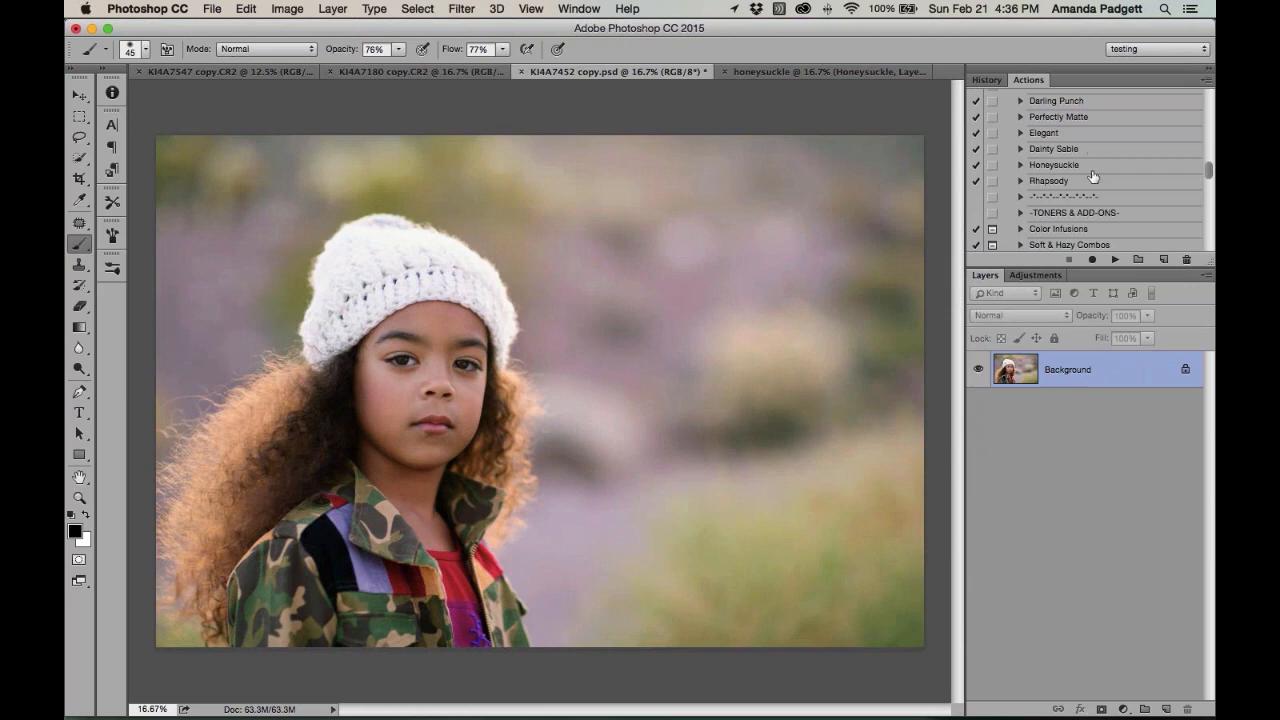
scroll(1092, 180, down, 3)
scroll(1090, 185, down, 3)
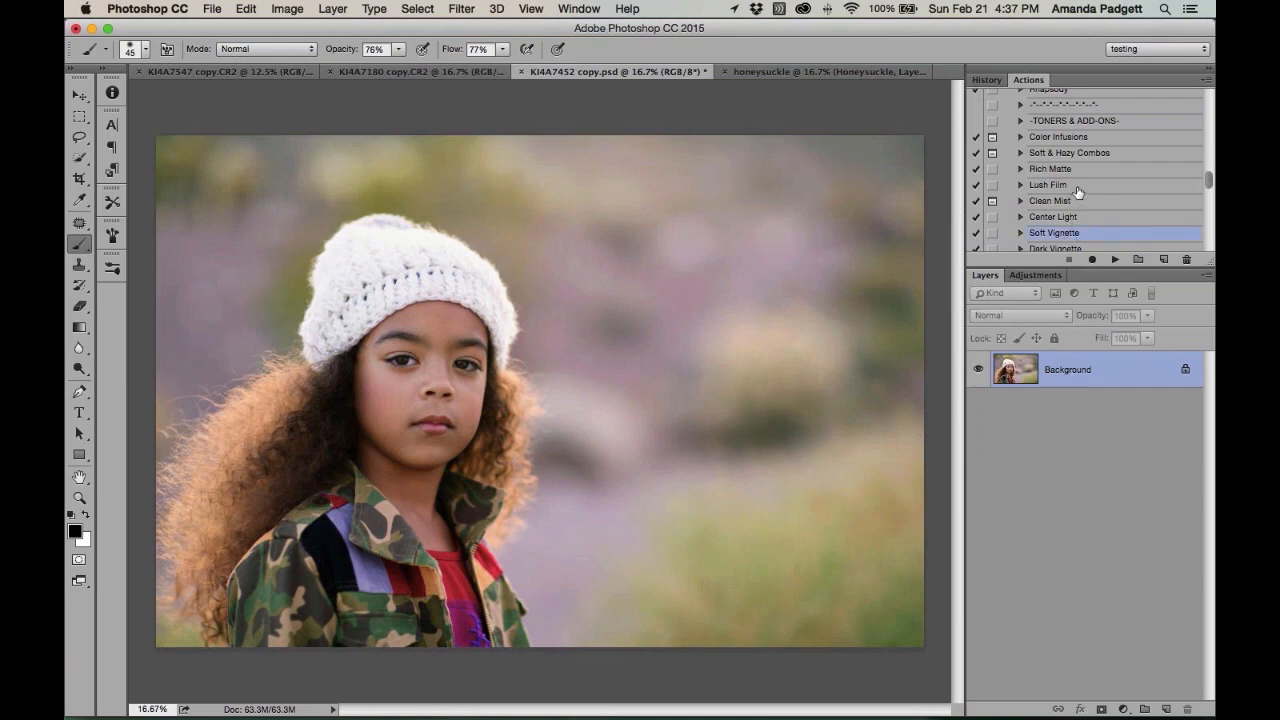
click(1078, 190)
click(1112, 259)
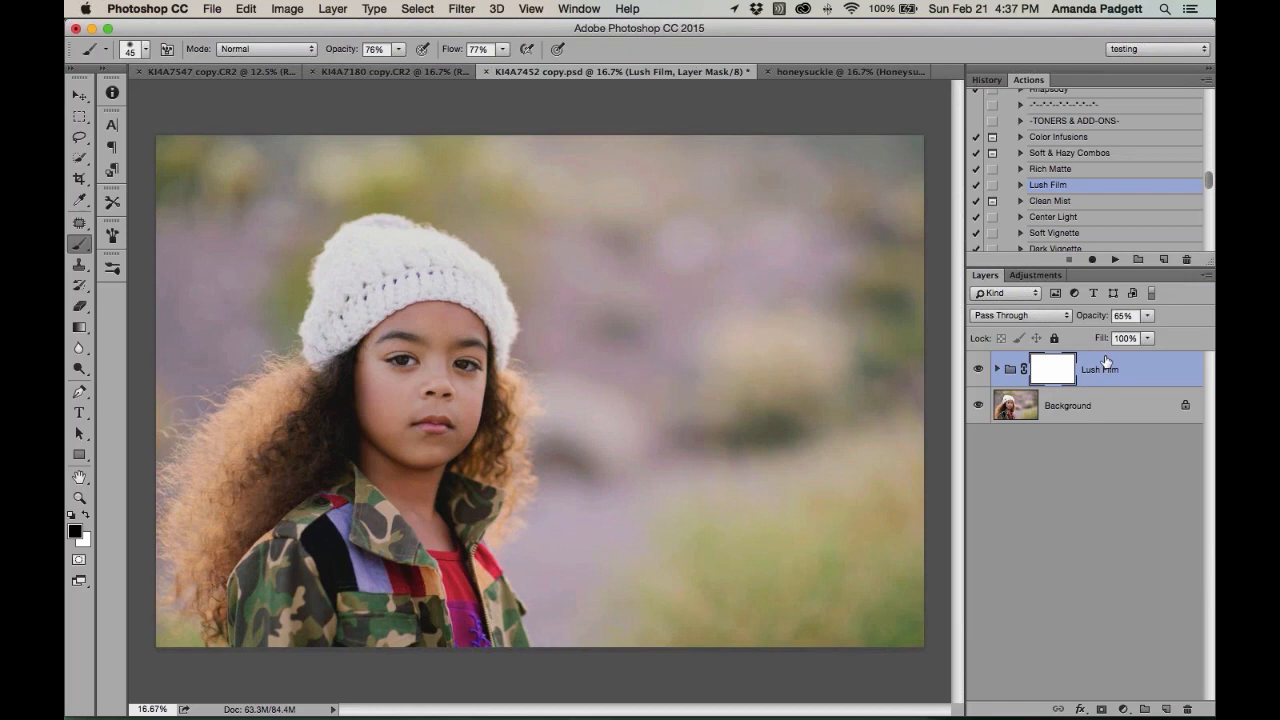
click(979, 372)
click(979, 372)
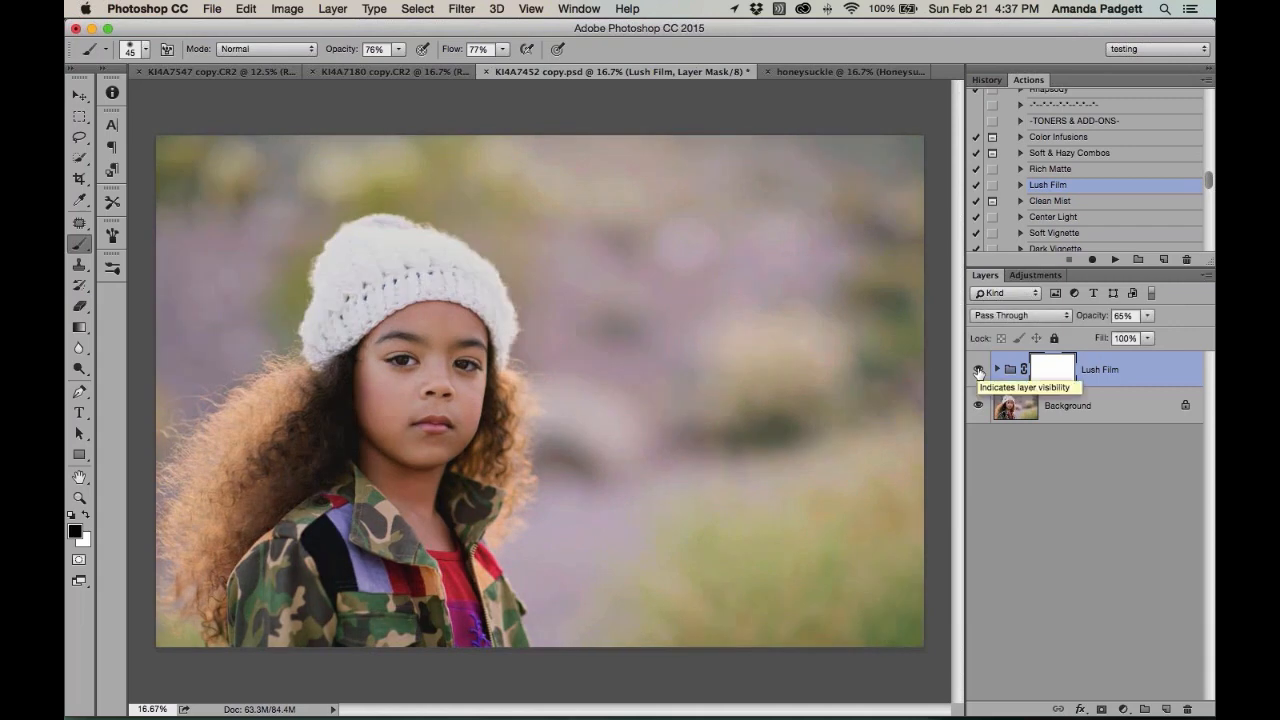
Create a history snapshot of the current look, rename it Lush Film, and return to the actions list
click(987, 80)
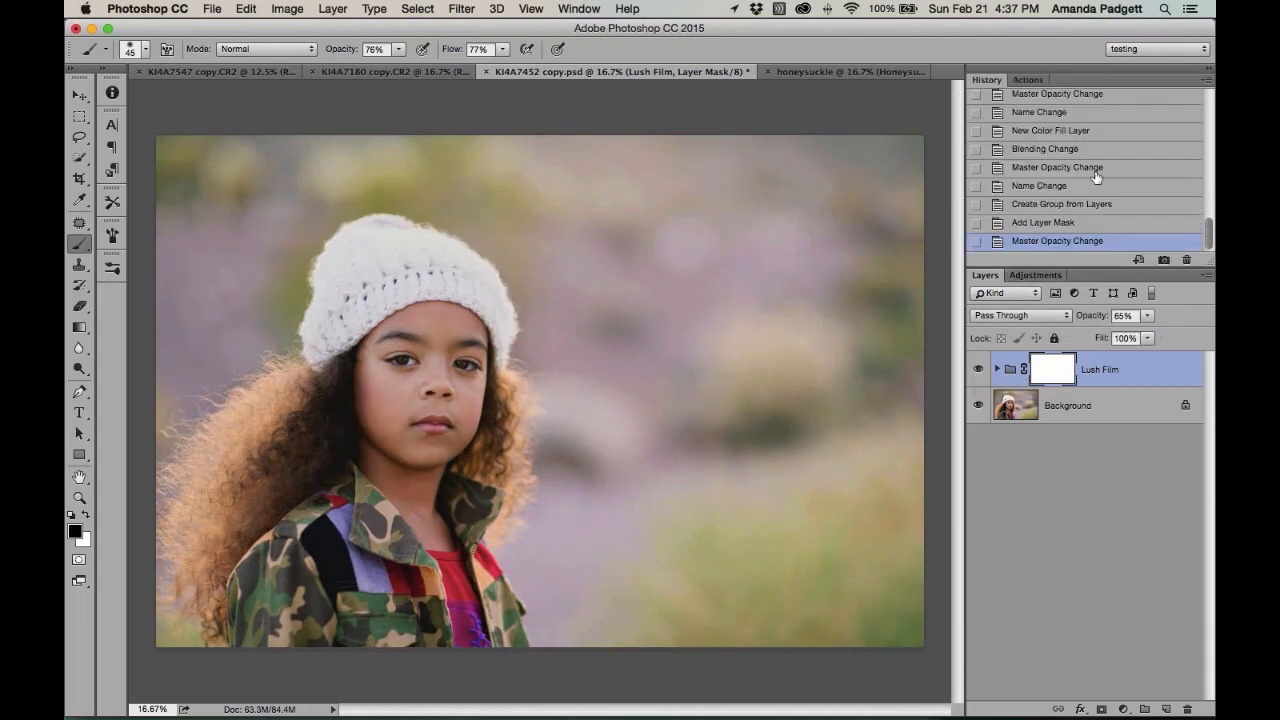
scroll(1130, 212, up, 10)
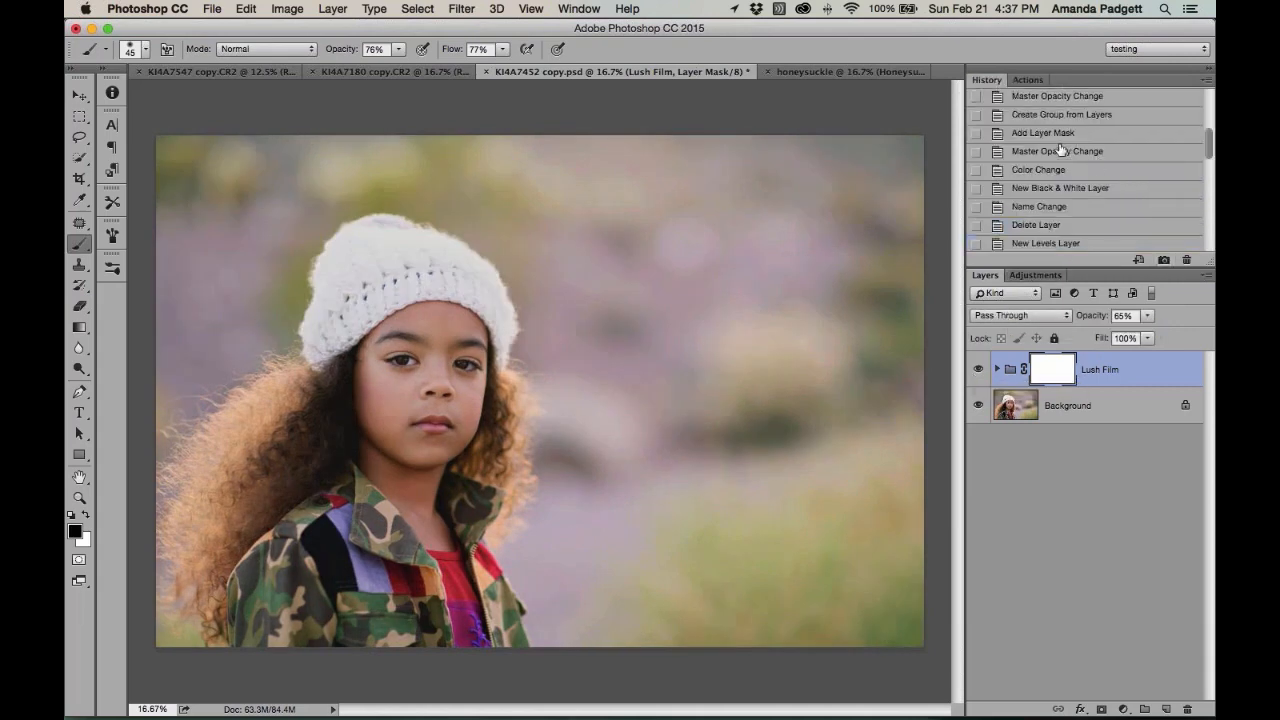
double_click(1047, 209)
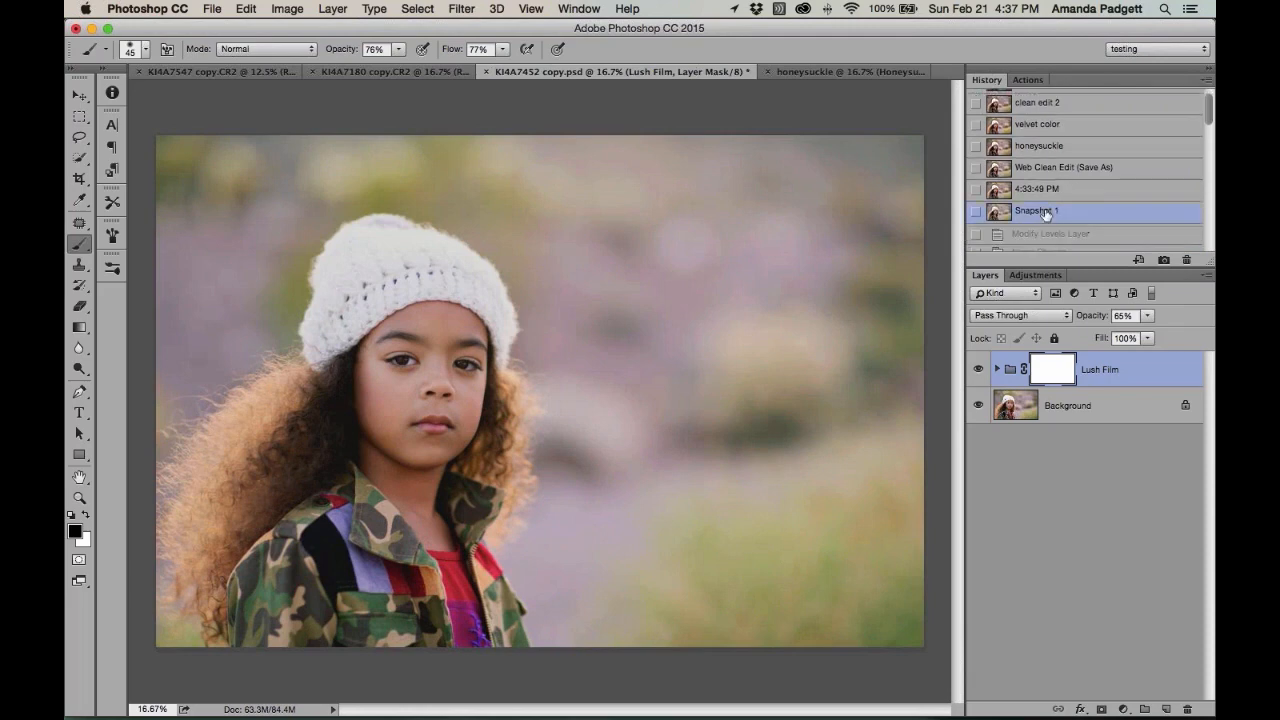
text(Lush Film)
key(Return)
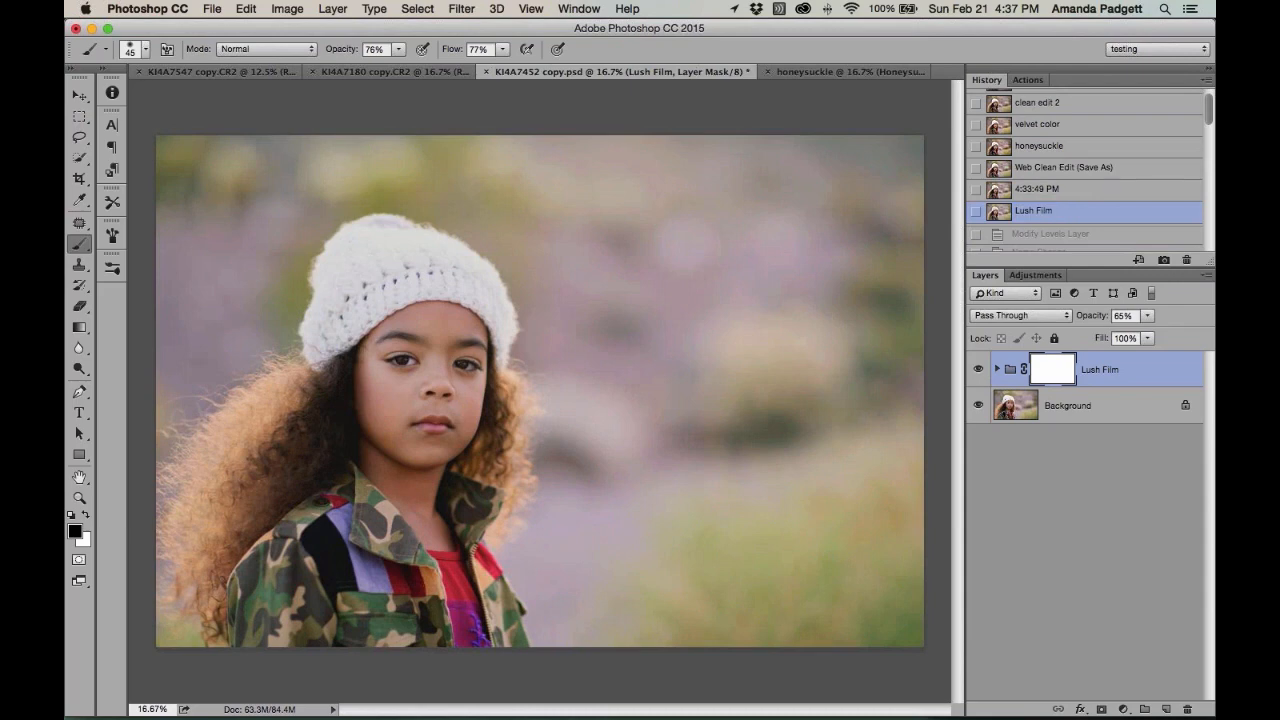
click(1029, 80)
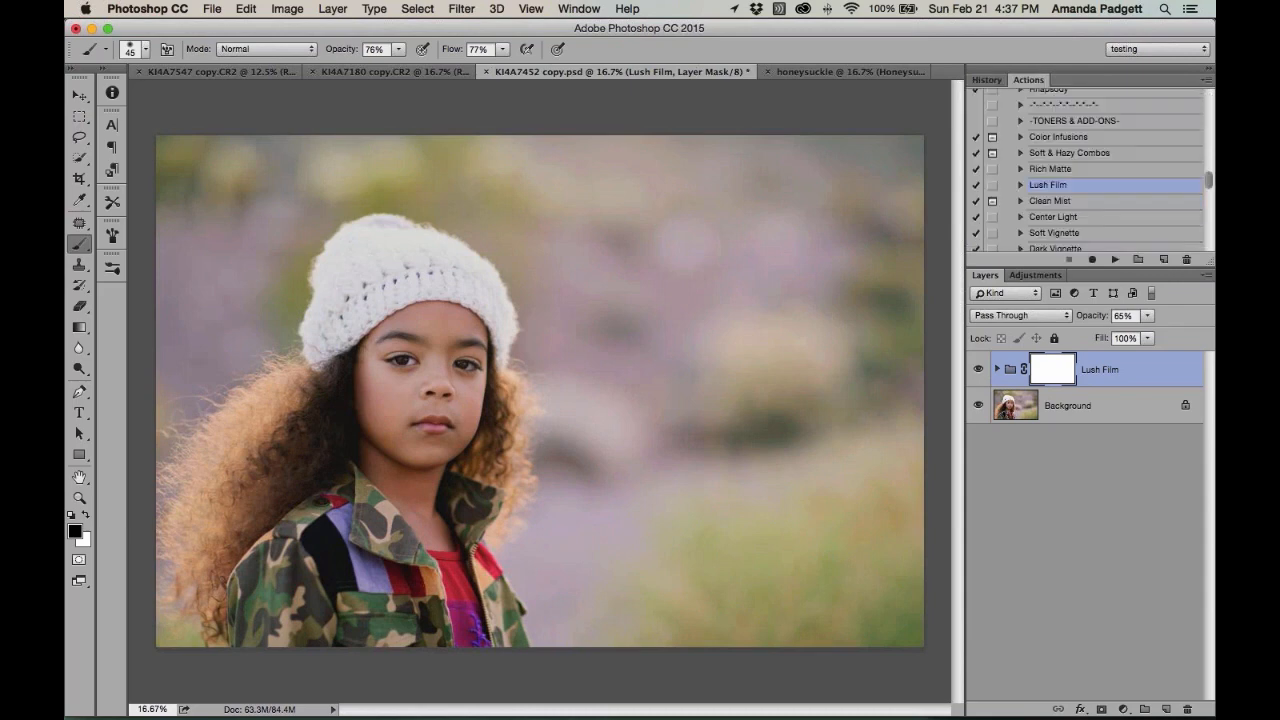
Delete the Lush Film group and restore the portrait to the honeysuckle history snapshot
key(Delete)
scroll(1093, 166, down, 3)
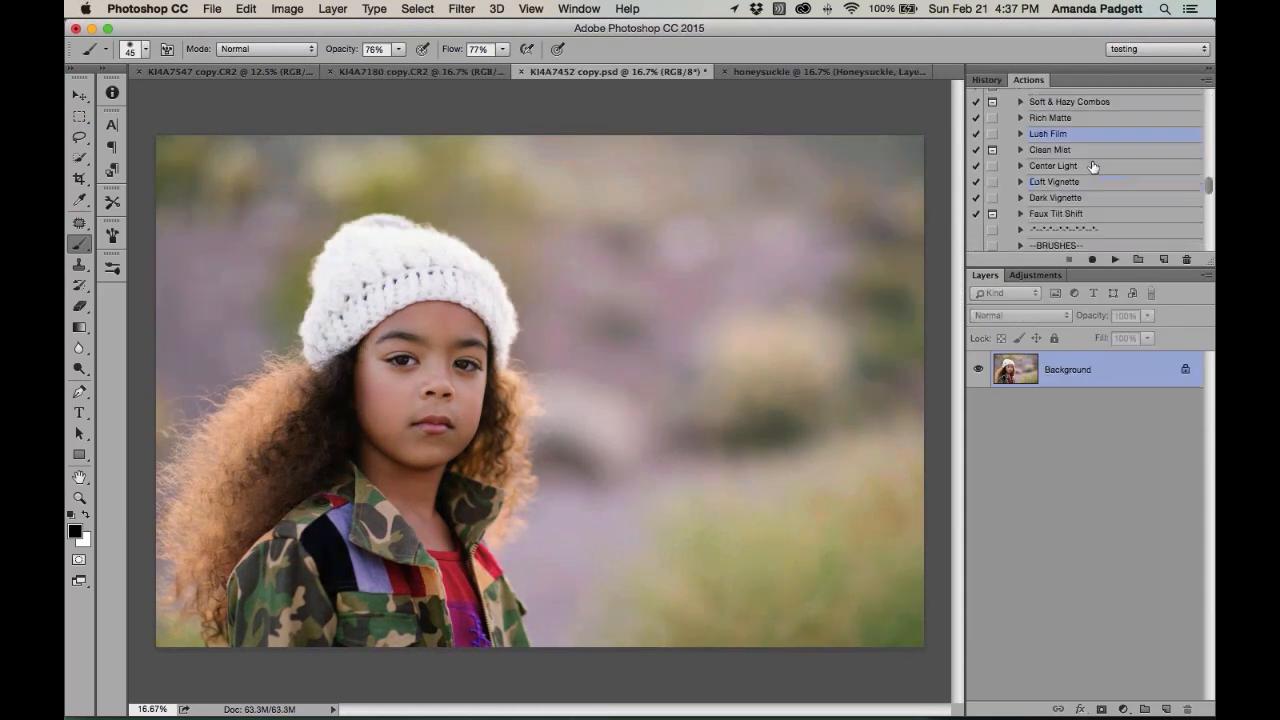
scroll(1093, 168, down, 2)
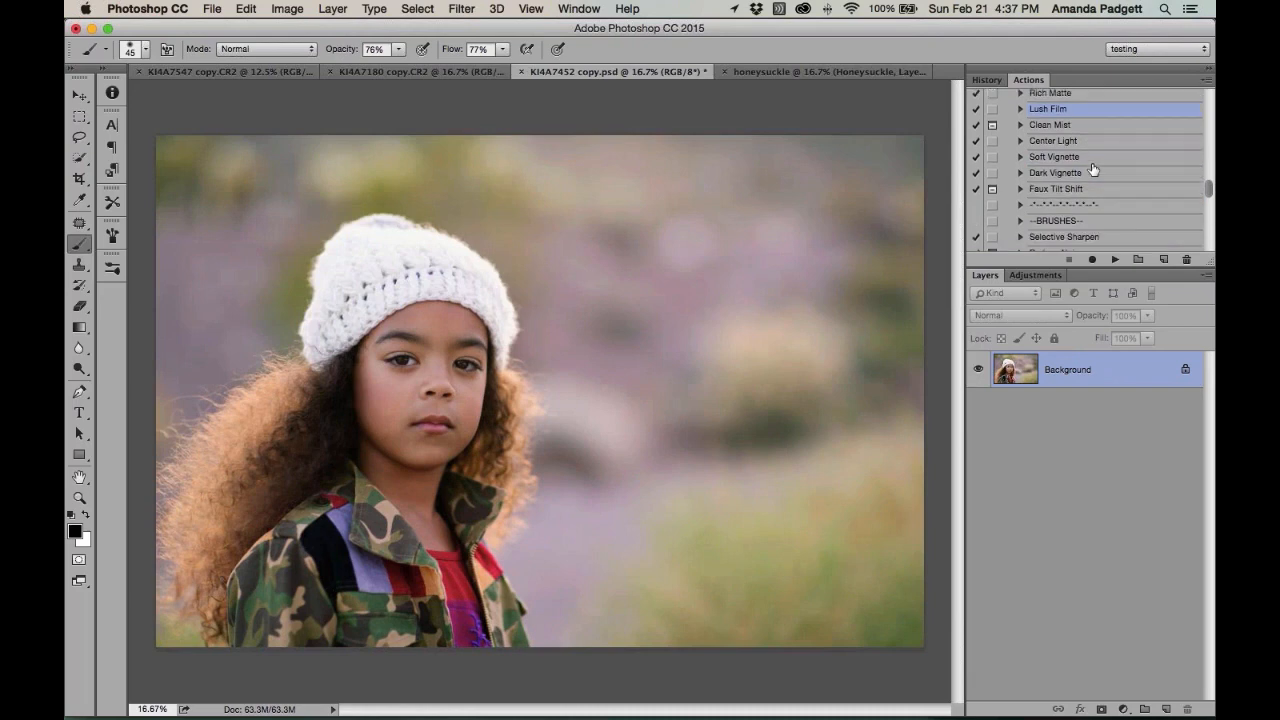
scroll(1093, 168, down, 1)
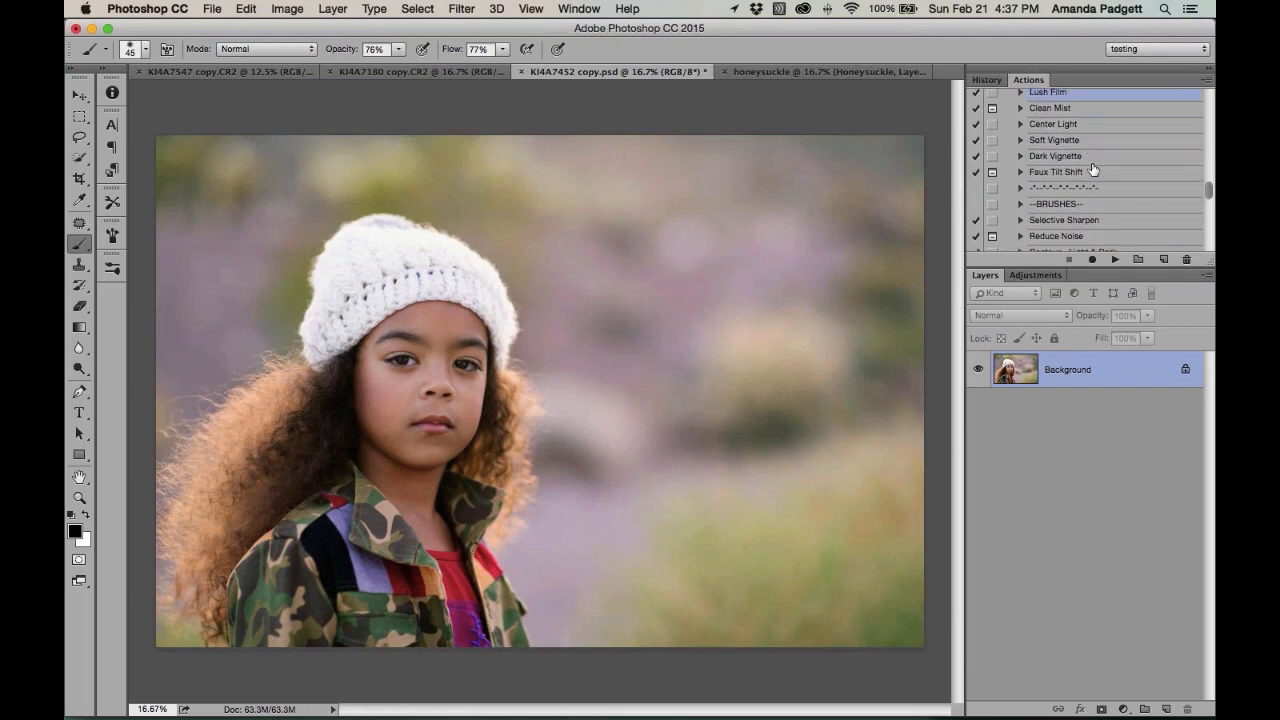
click(986, 79)
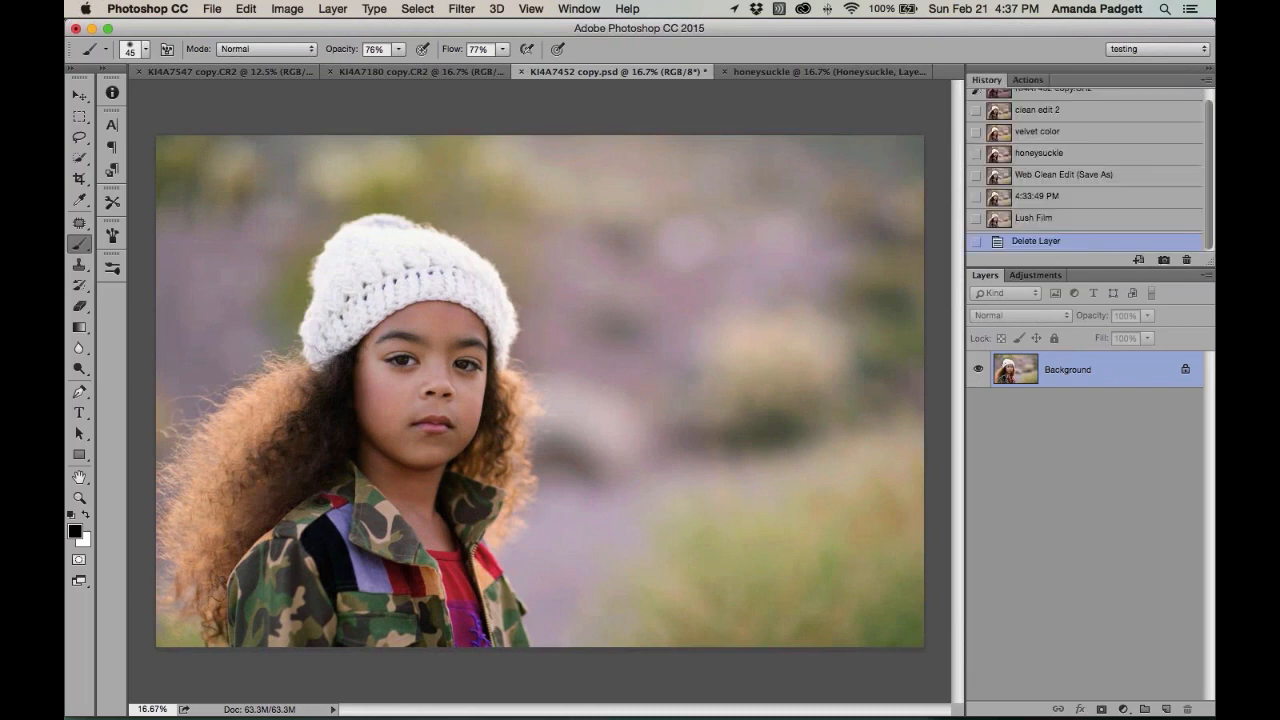
click(1060, 155)
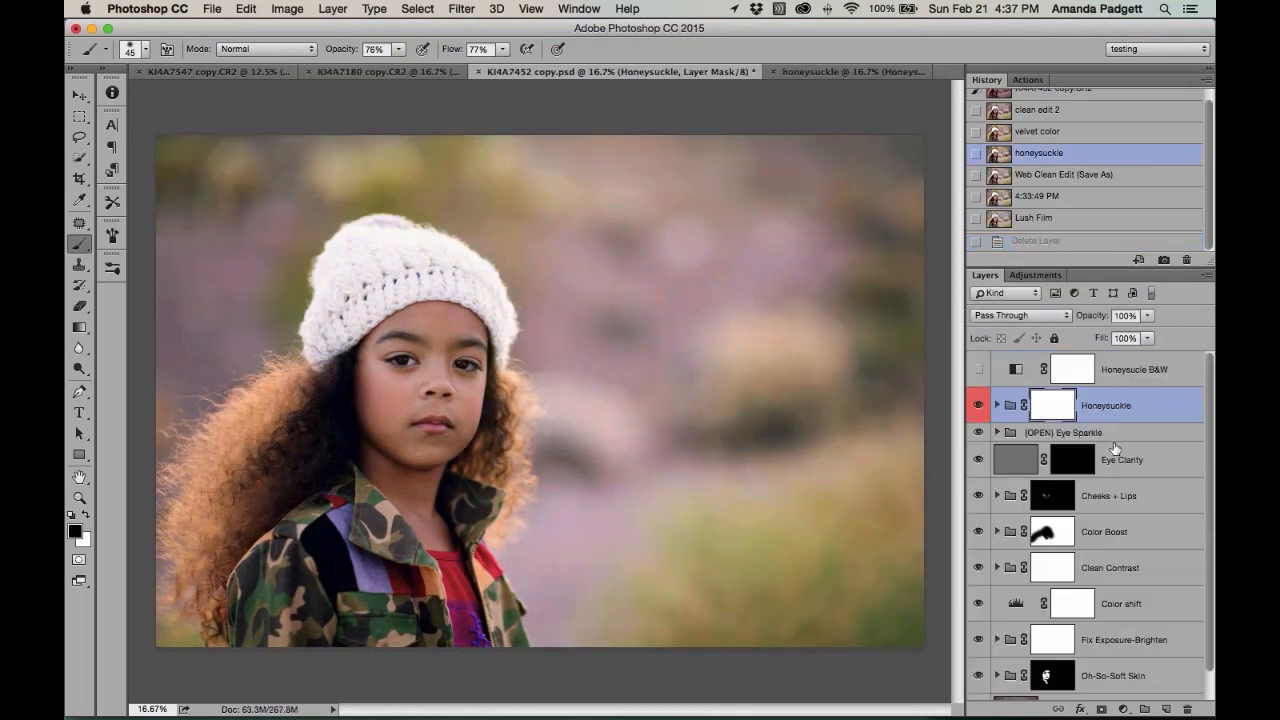
scroll(1115, 449, down, 2)
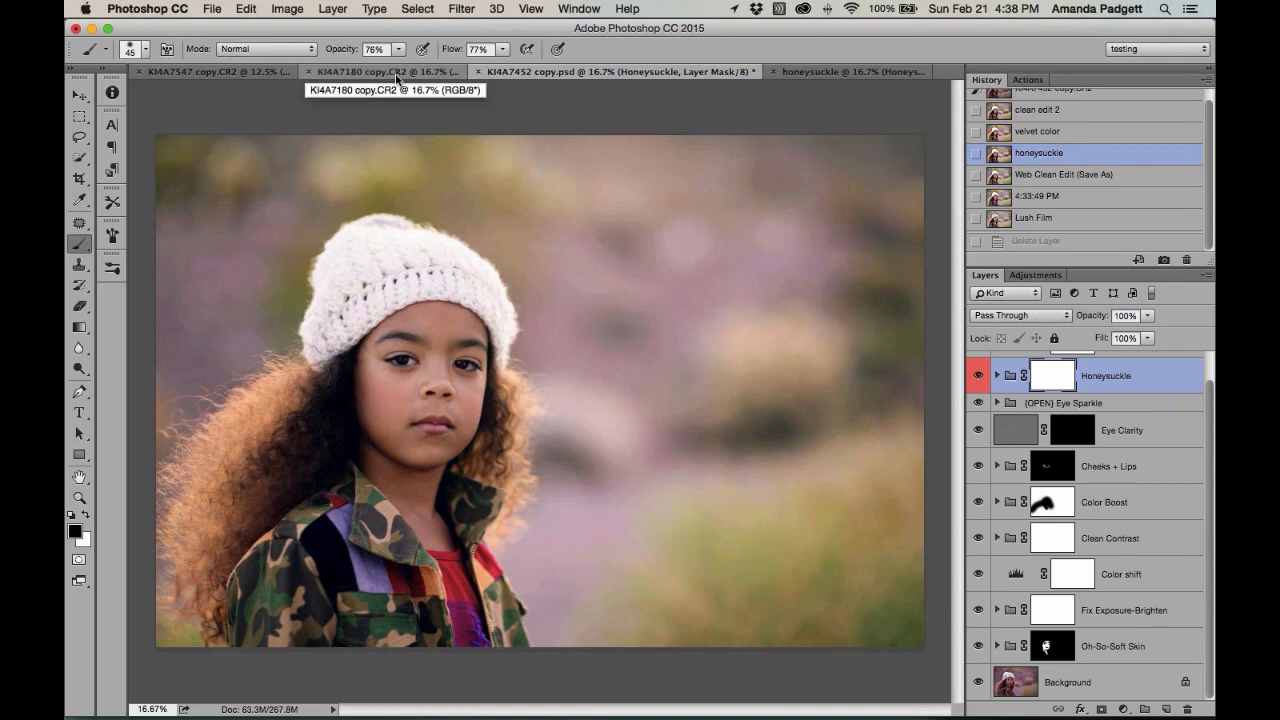
Switch to the KI4A7547 portrait and bring up the Perfect Start actions of the PRETTY ACTIONS (Pure) set
click(322, 75)
click(300, 72)
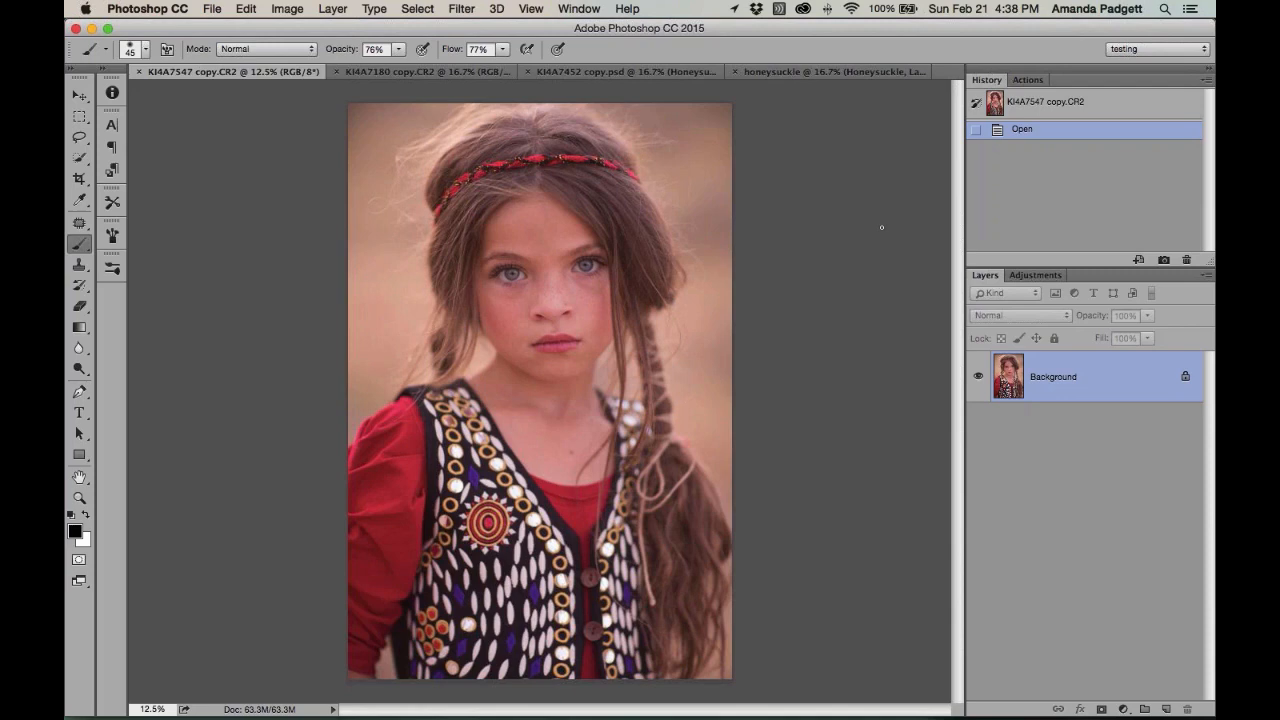
click(1028, 79)
scroll(1058, 130, down, 5)
scroll(1058, 130, up, 15)
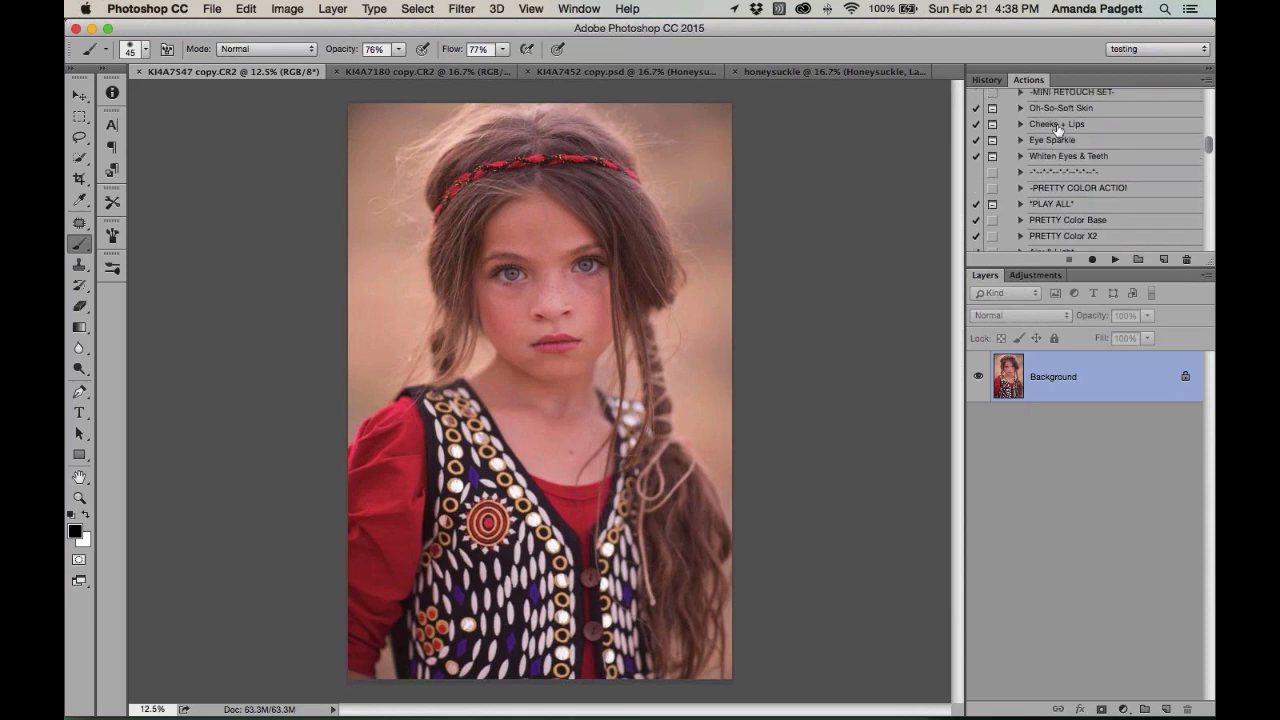
scroll(1058, 130, up, 10)
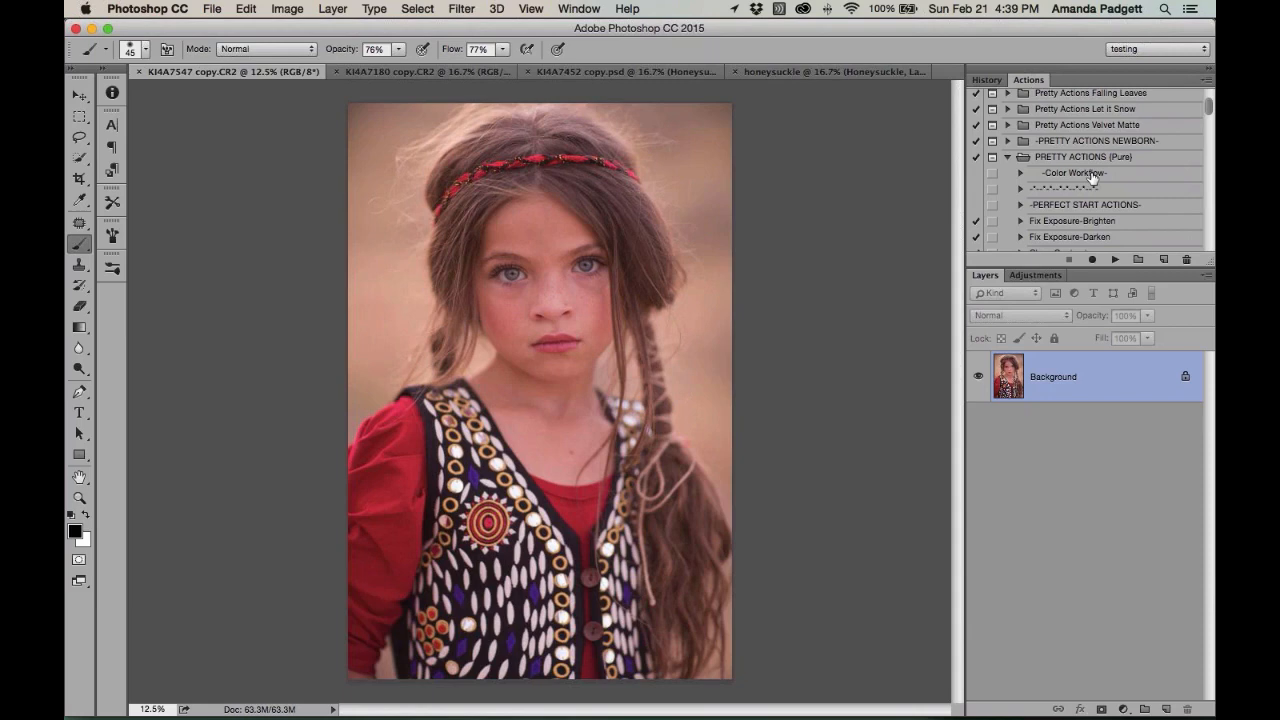
scroll(1092, 177, down, 2)
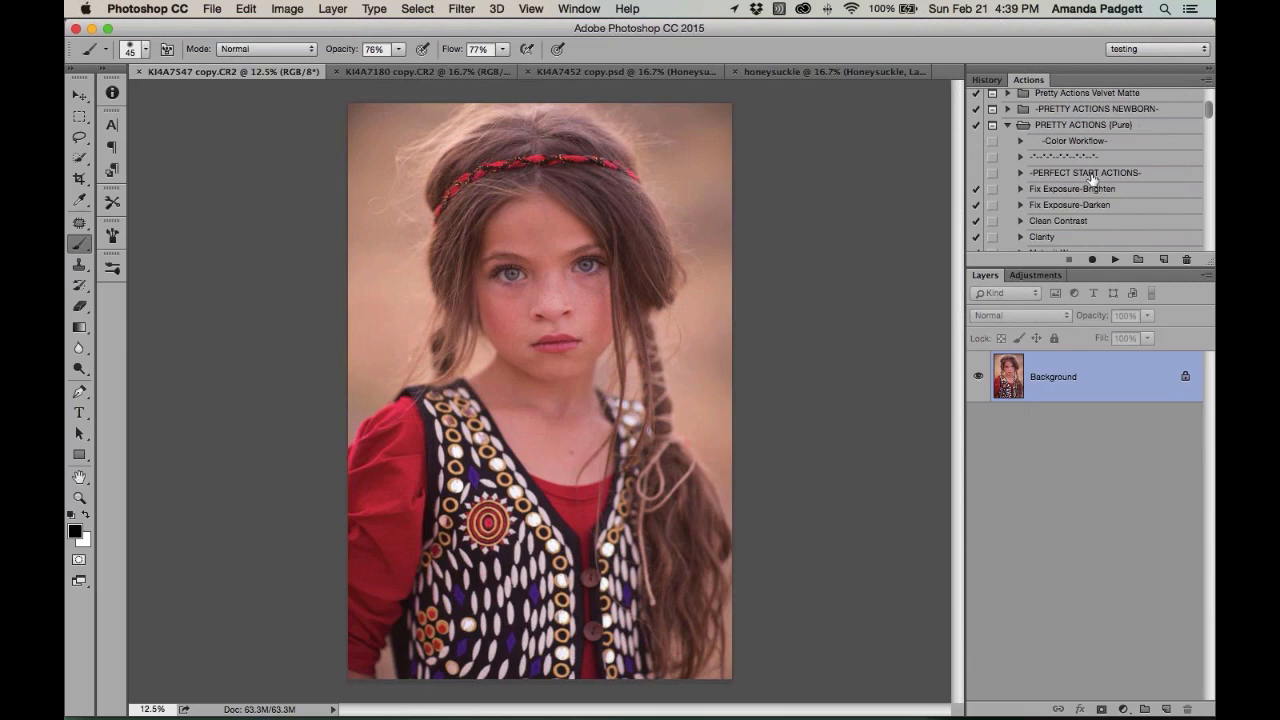
Run the Clean Contrast action and set its group opacity to 58%
click(1078, 222)
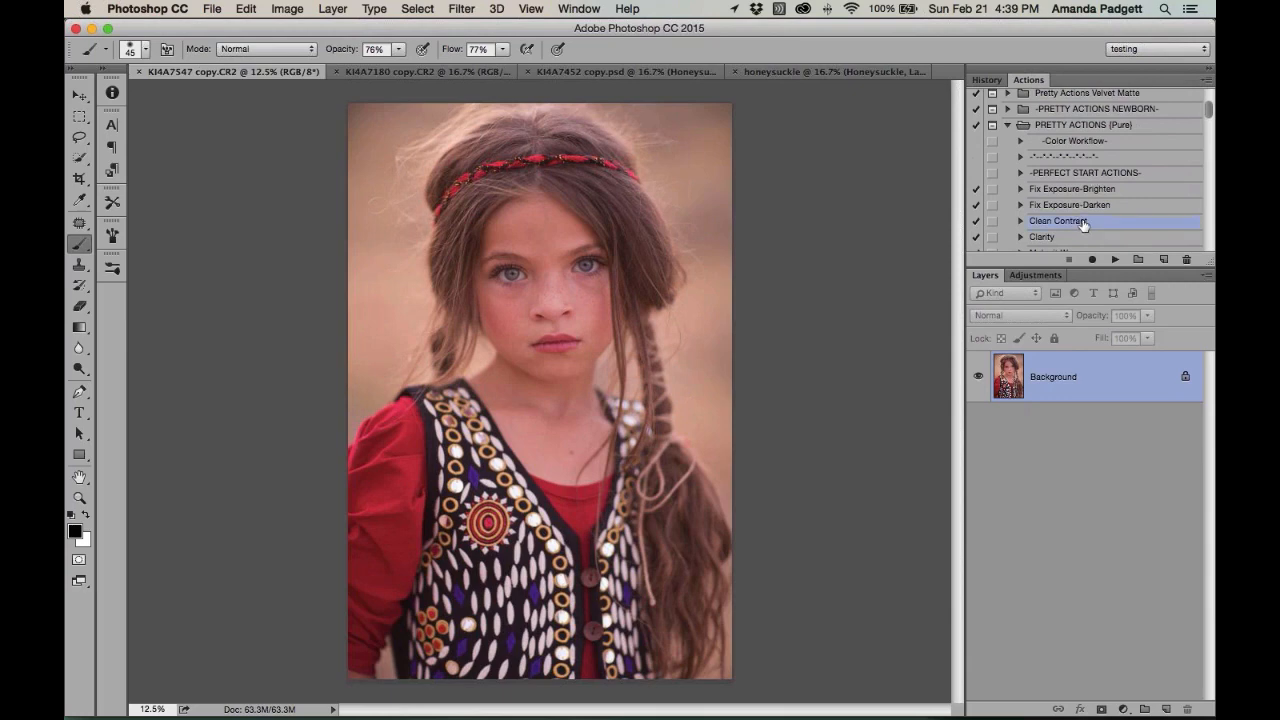
click(1115, 259)
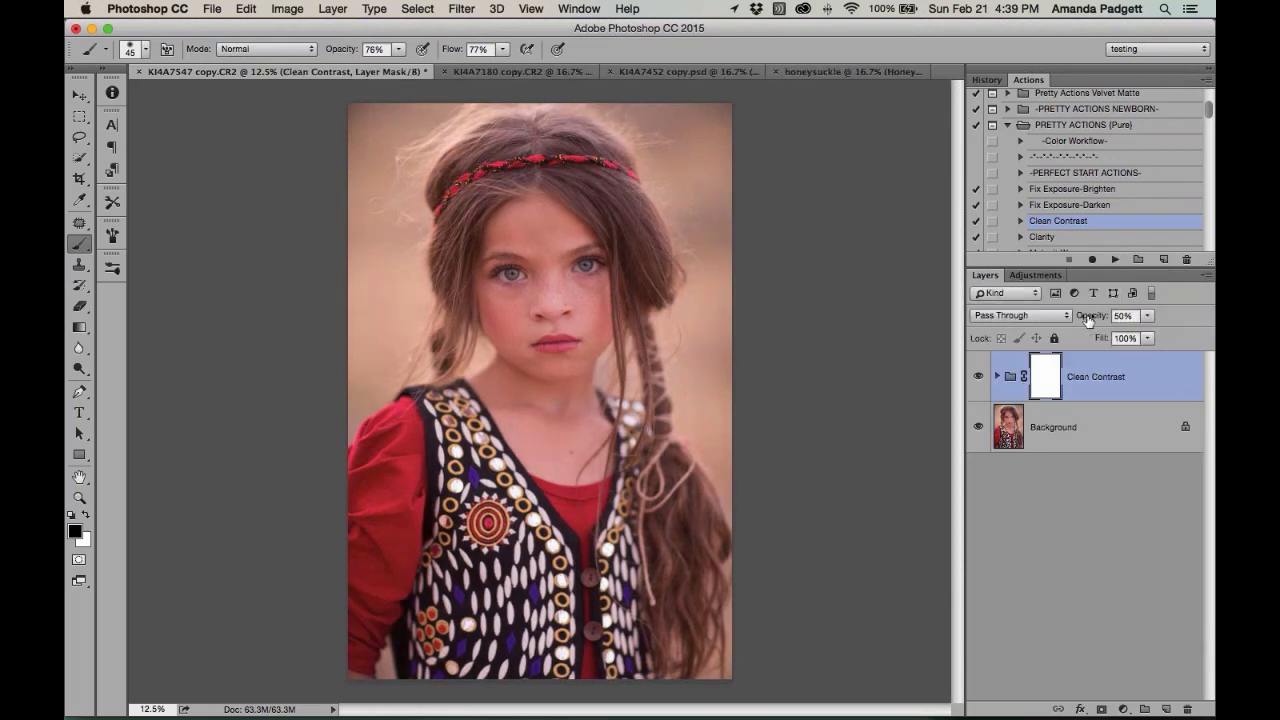
drag(1088, 320, 1095, 320)
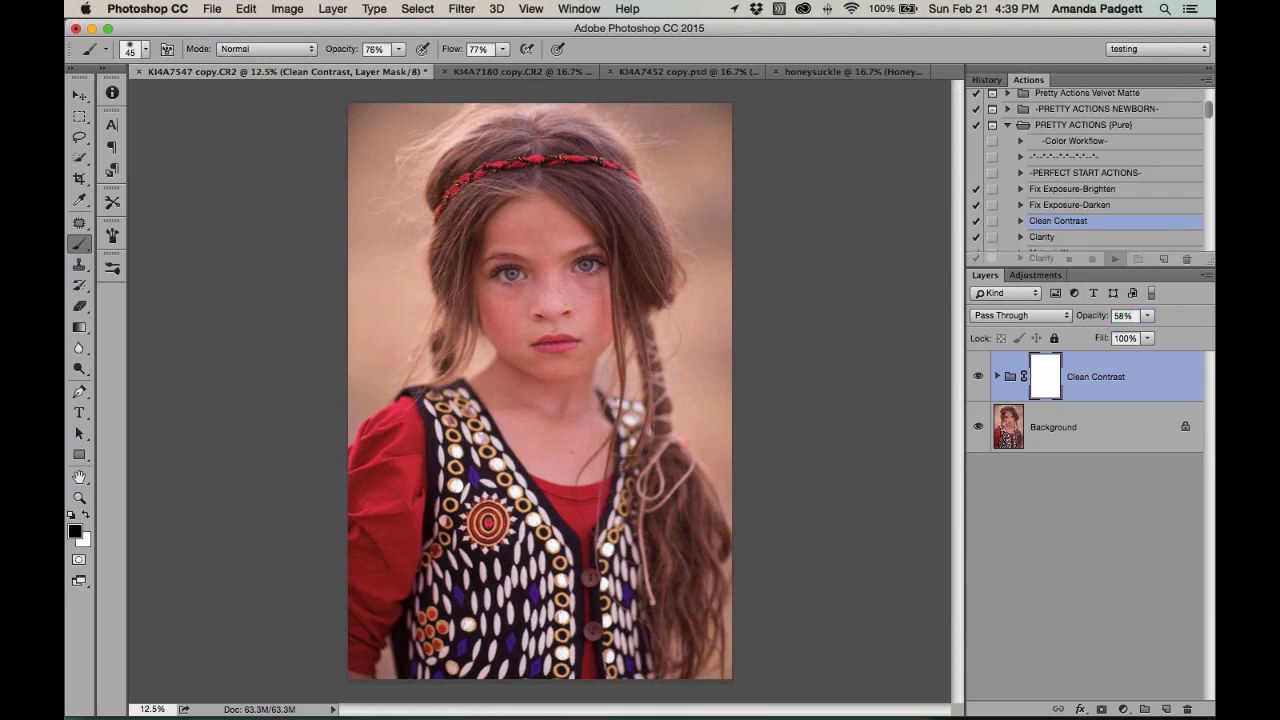
Run the Clarity action and compare the girl's face with and without it at 25% zoom
scroll(1082, 236, down, 1)
click(1058, 229)
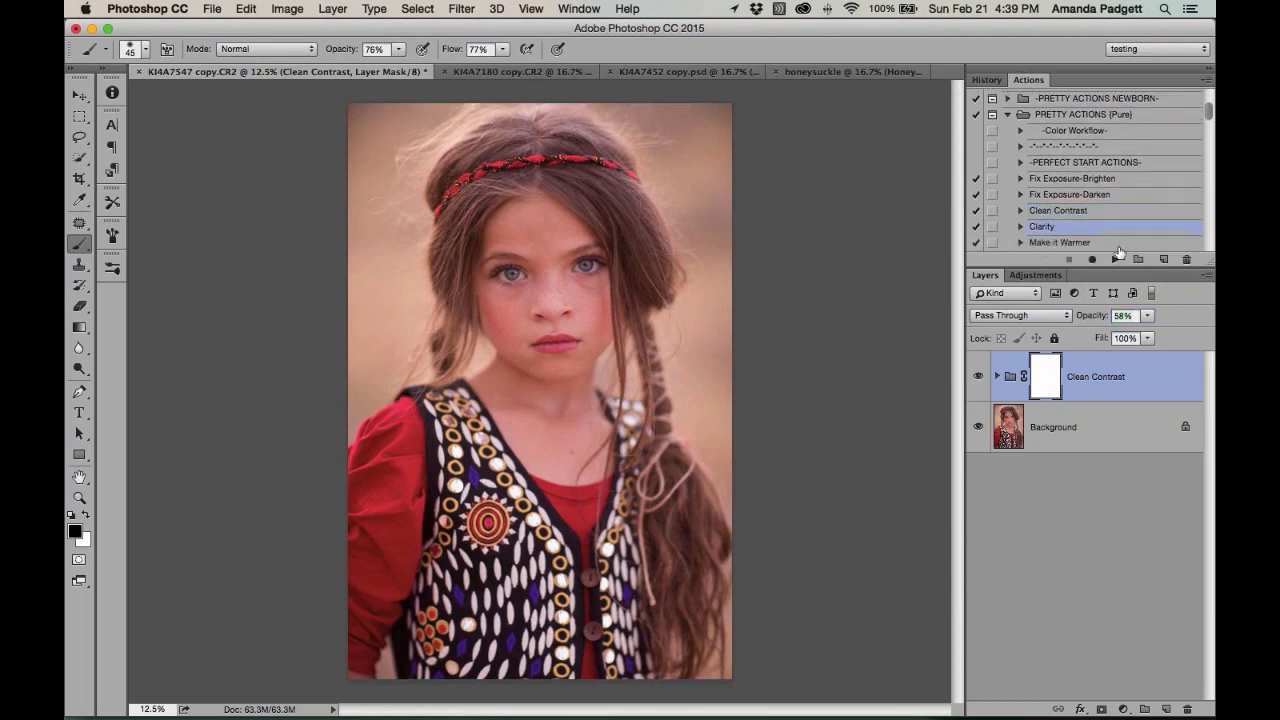
click(1117, 260)
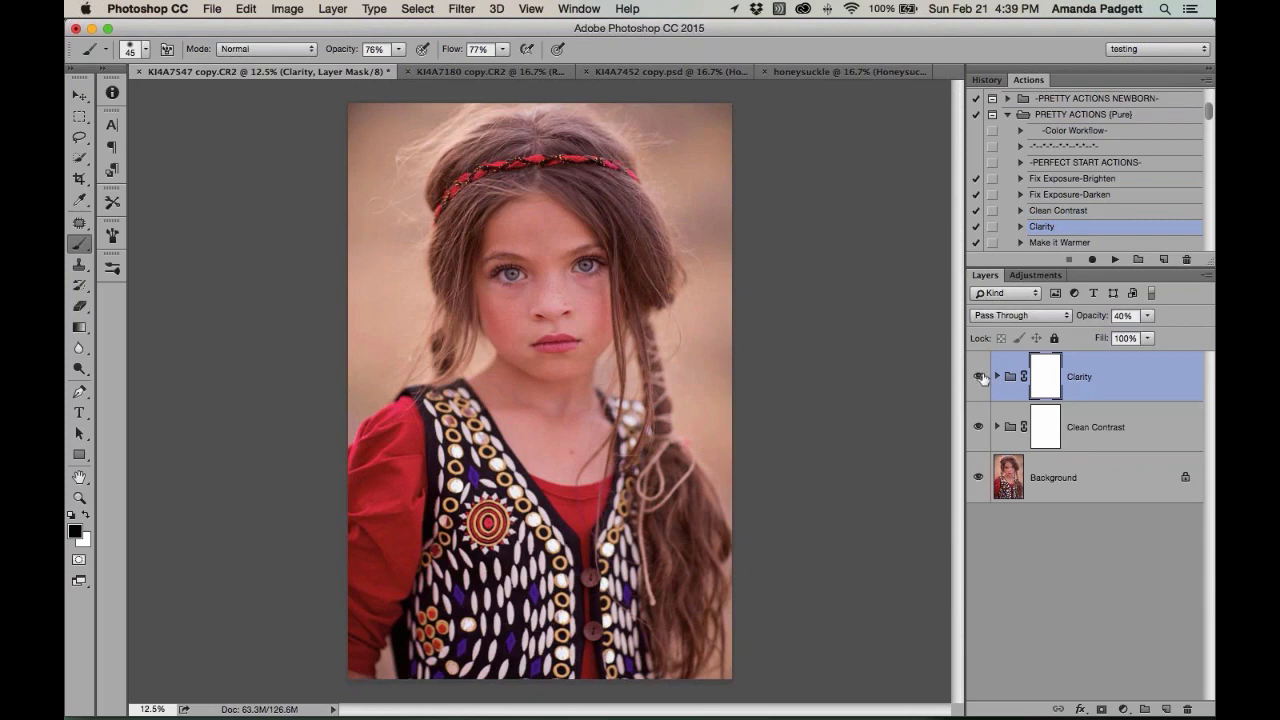
key(super+equal)
key(super+equal)
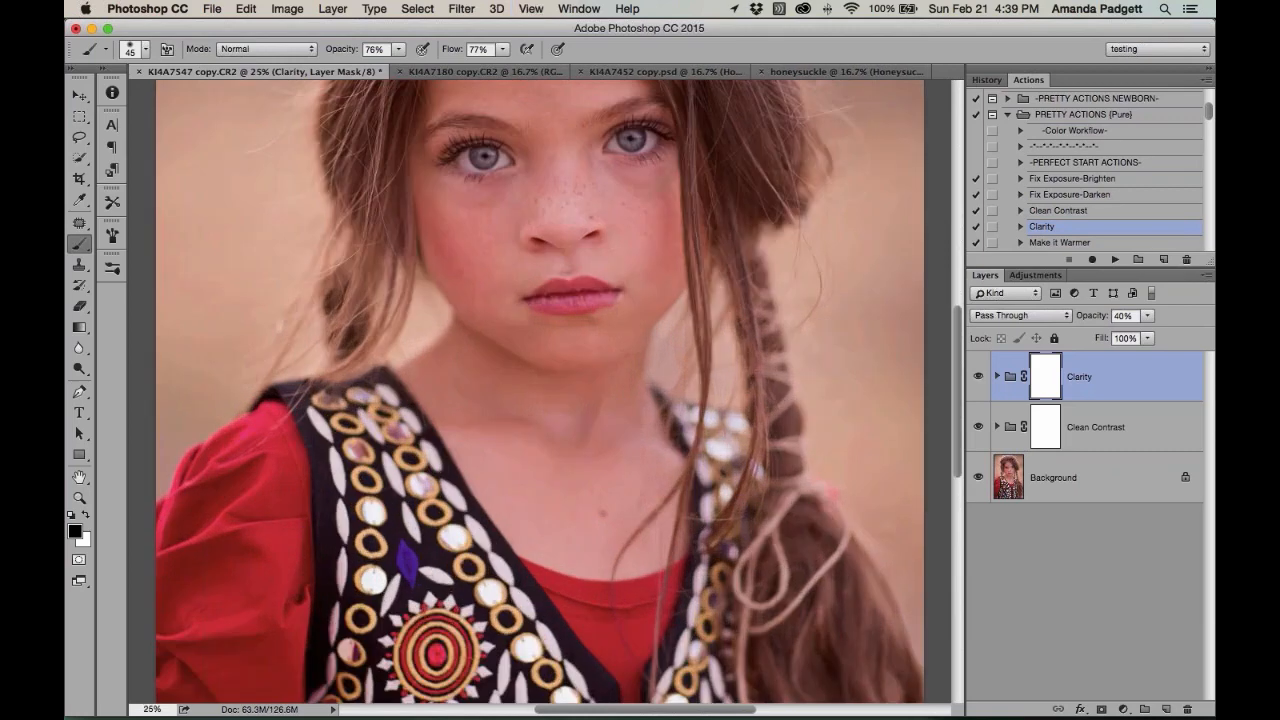
drag(849, 267, 848, 520)
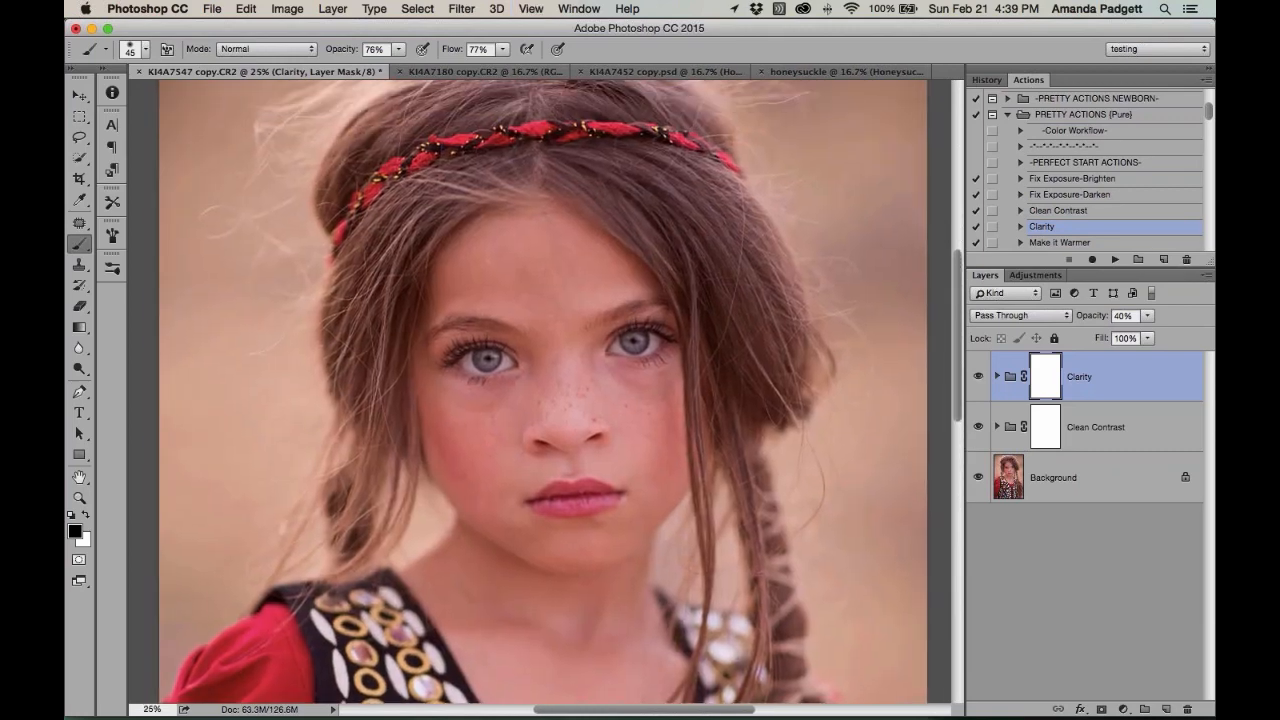
click(978, 377)
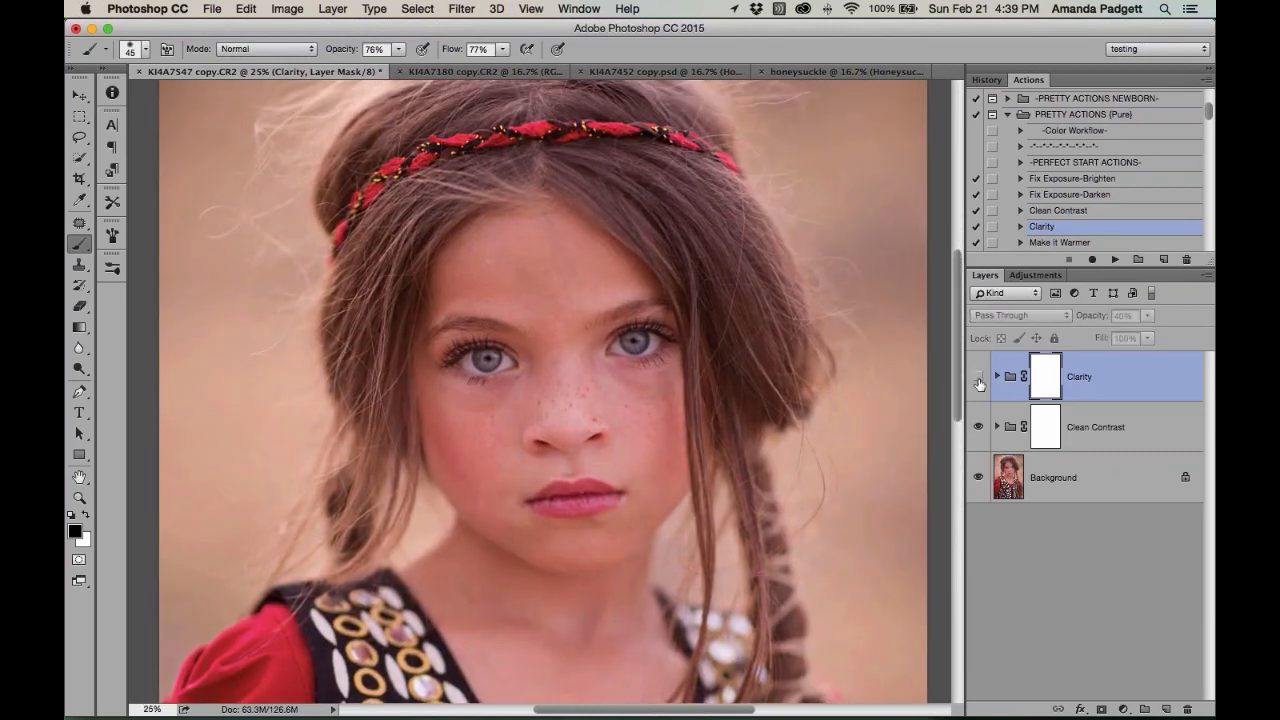
click(978, 377)
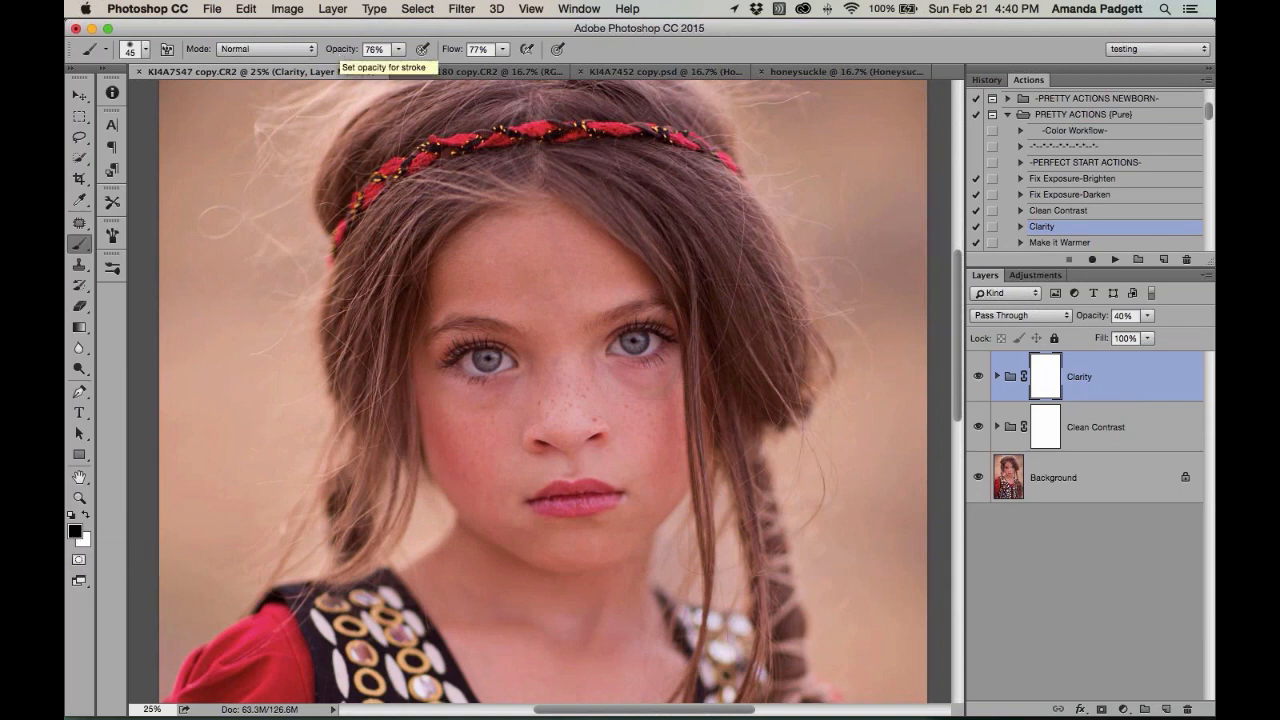
Enlarge the brush to 500 and paint black on the Clarity group's mask over the hair and facial skin
key(bracketright)
key(bracketright)
key(bracketright)
key(bracketright)
key(bracketright)
key(bracketright)
key(bracketright)
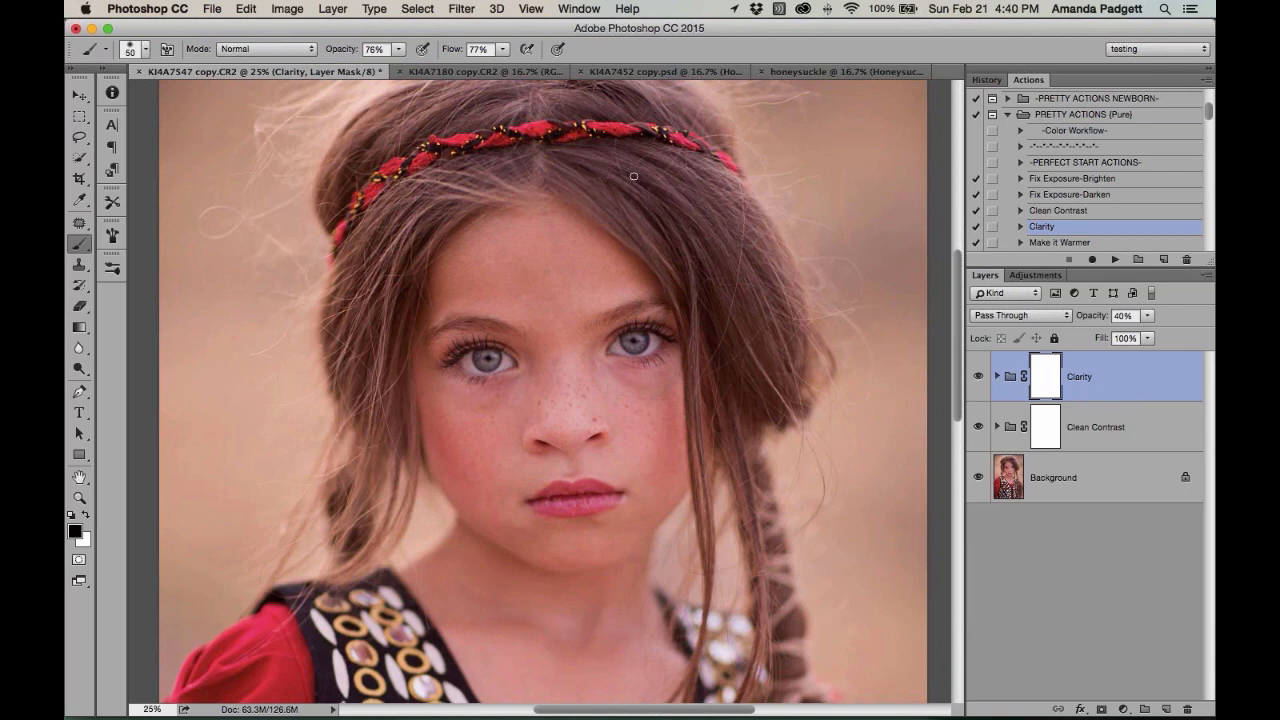
key(bracketright)
key(bracketright)
key(bracketright)
key(bracketright)
key(bracketright)
key(bracketright)
mouse_move(398, 113)
mouse_down()
mouse_move(620, 110)
mouse_move(760, 272)
mouse_move(711, 380)
mouse_up()
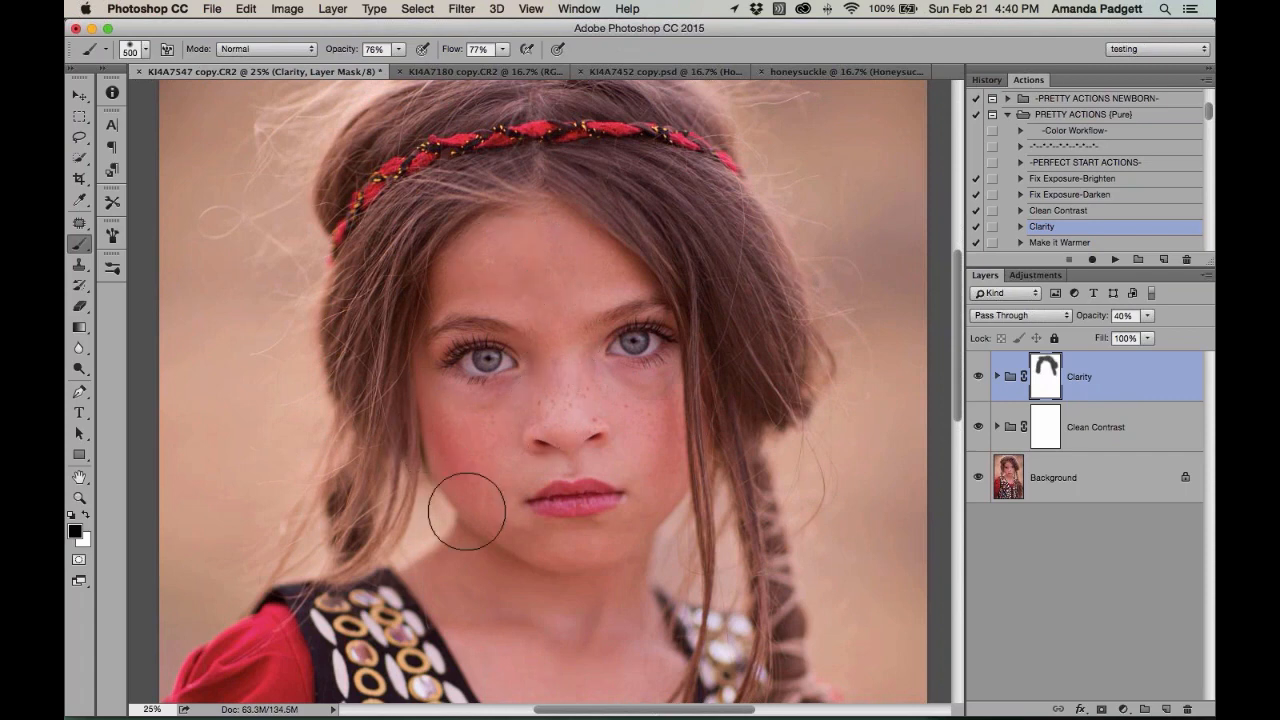
drag(432, 443, 444, 467)
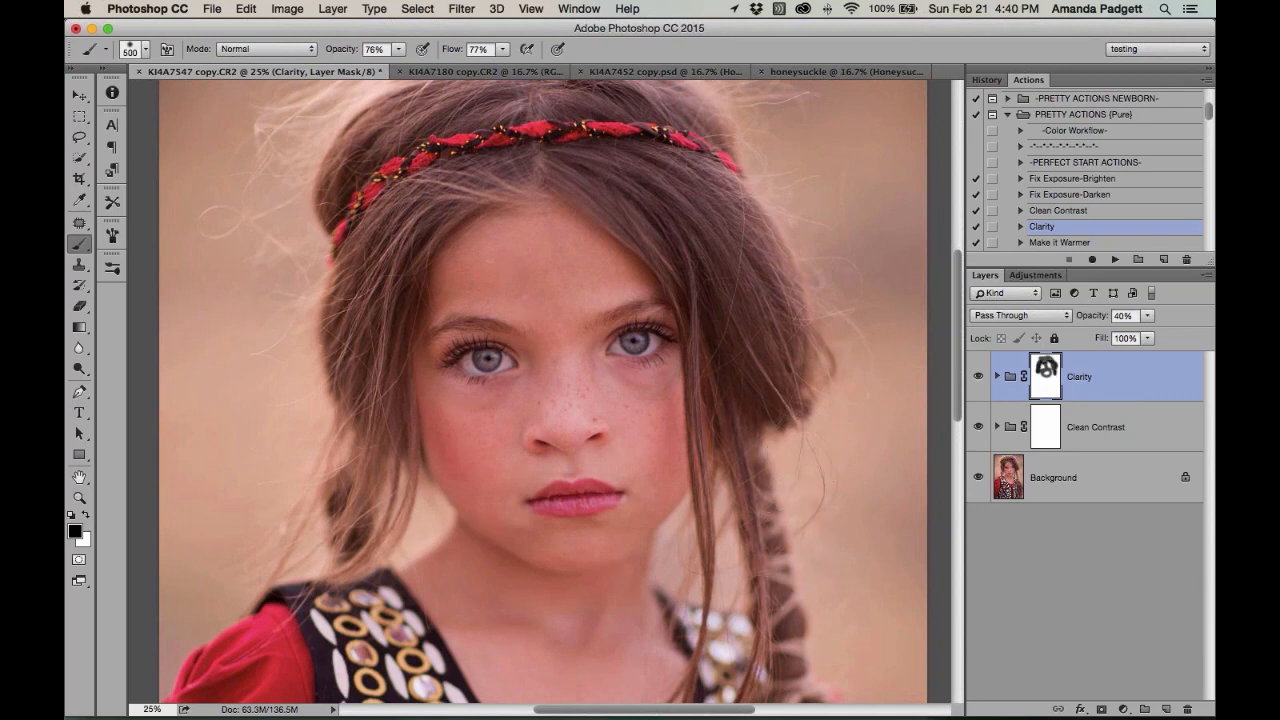
Add a Levels adjustment layer above Clarity and set its gray point by sampling neutral spots in the girl's eyes
scroll(805, 540, down, 3)
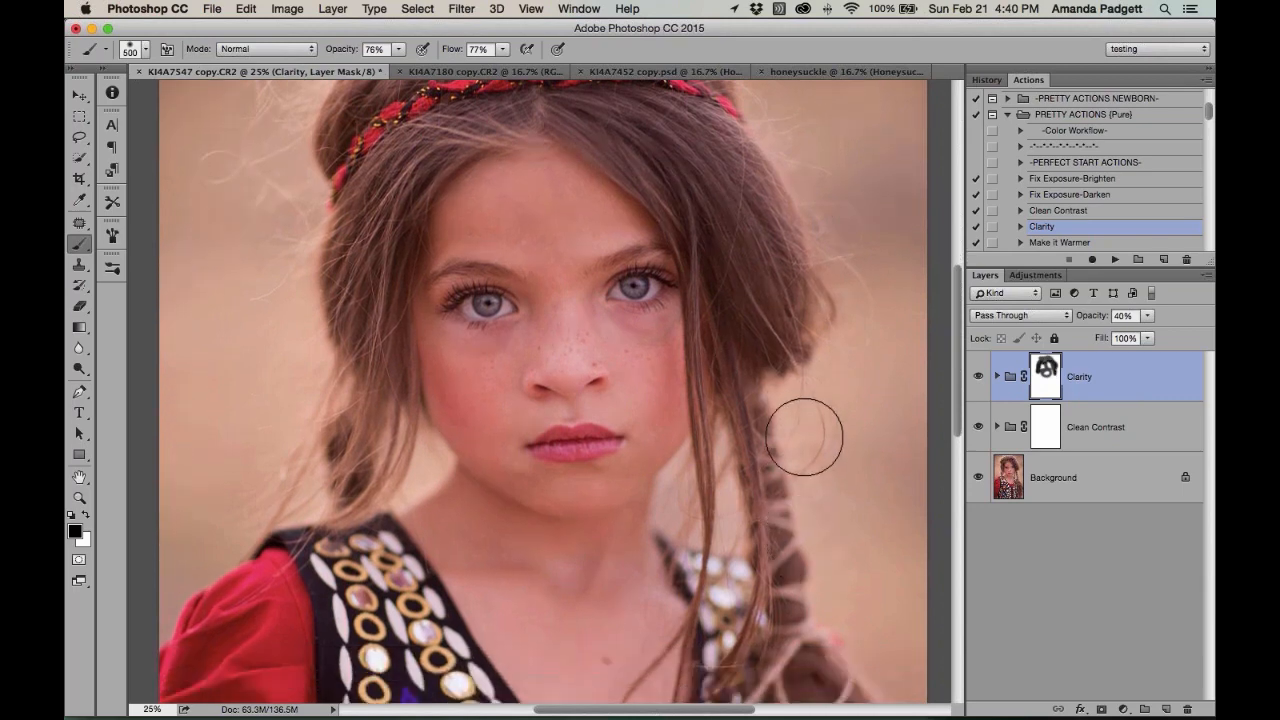
scroll(1092, 210, down, 1)
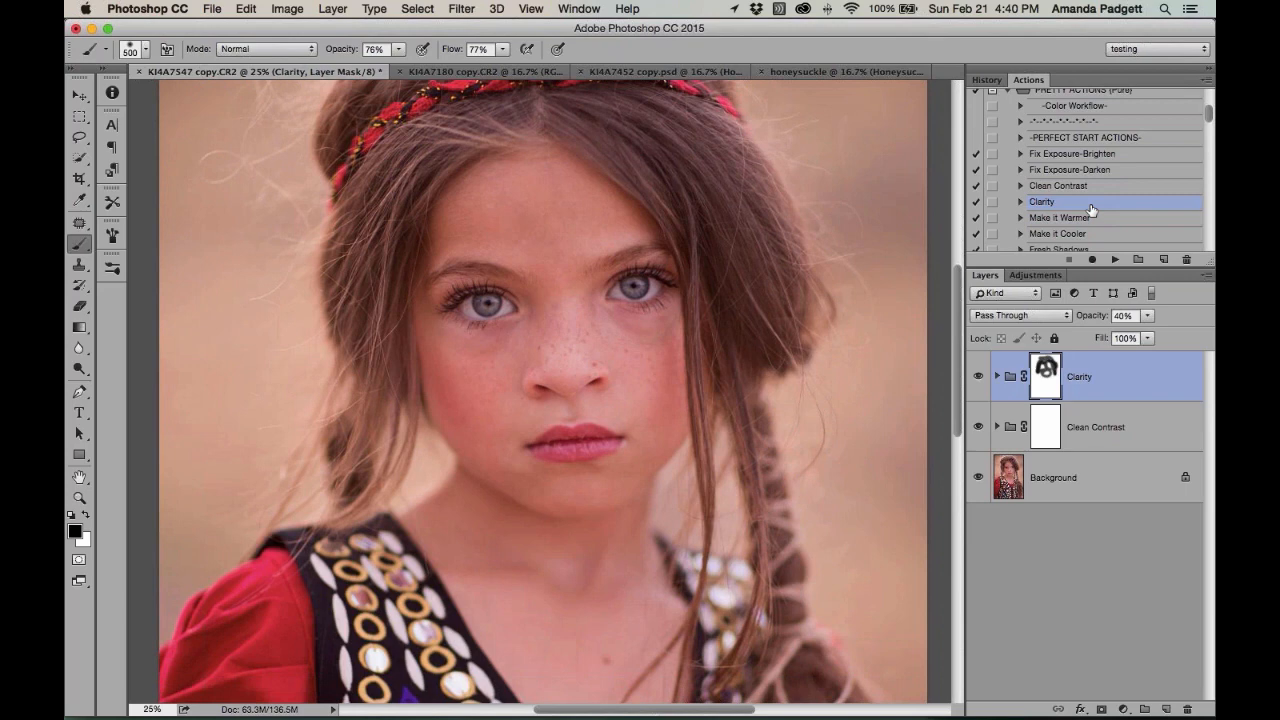
click(1123, 709)
click(1125, 492)
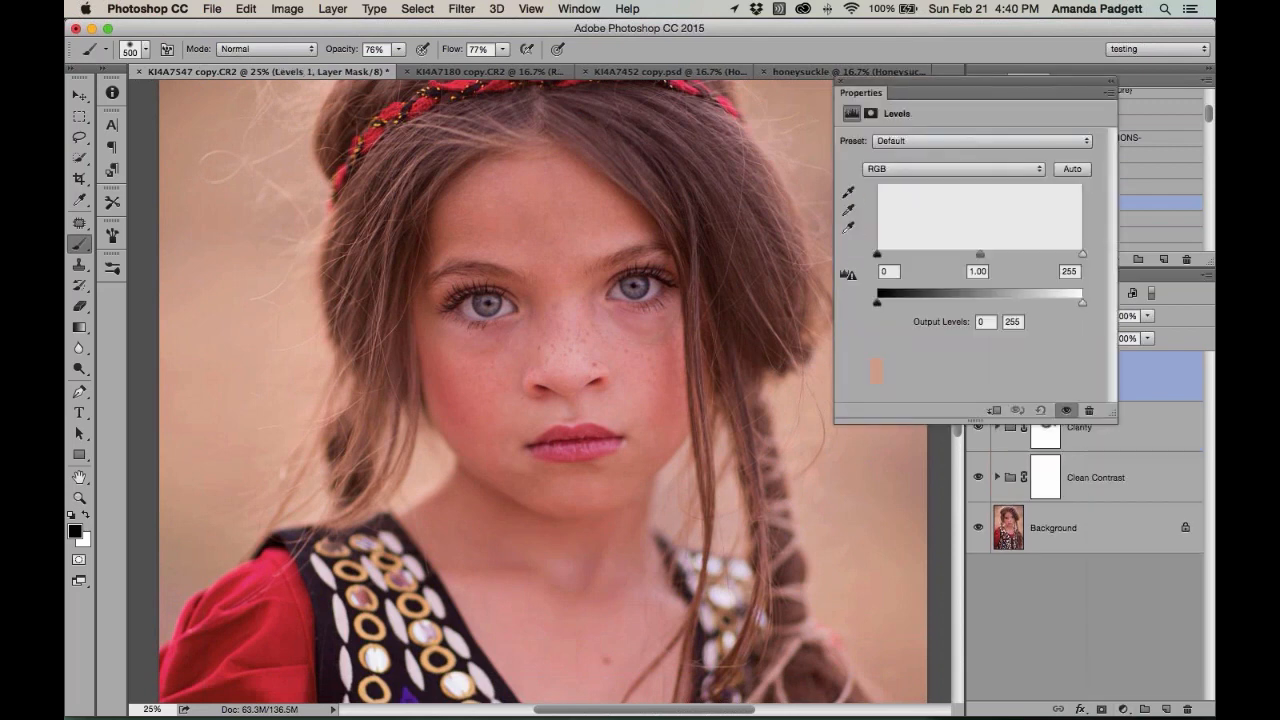
click(849, 210)
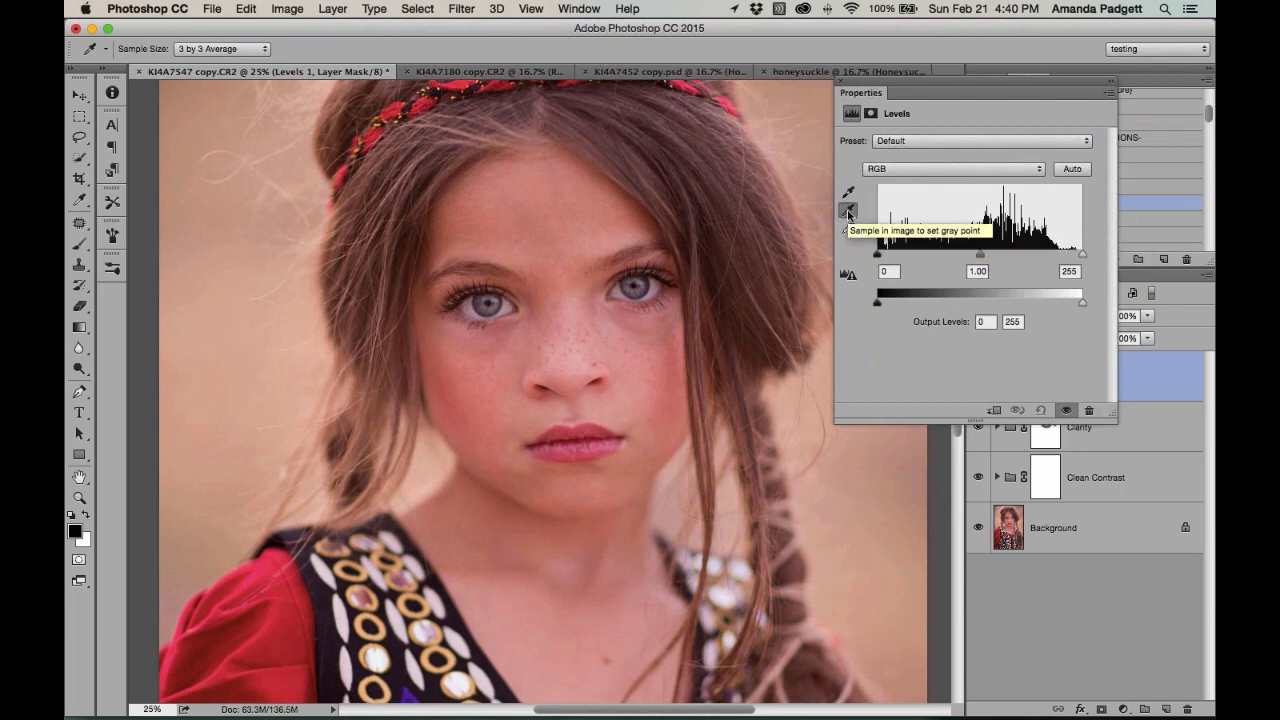
click(847, 210)
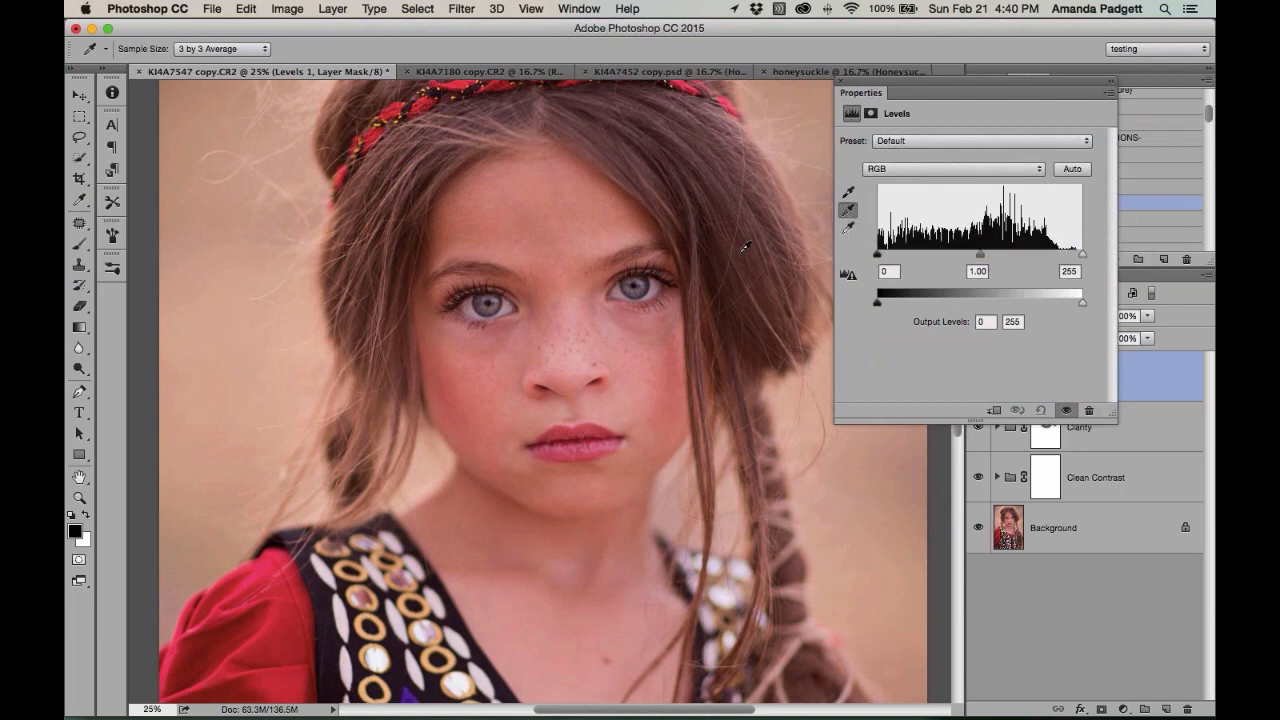
click(512, 302)
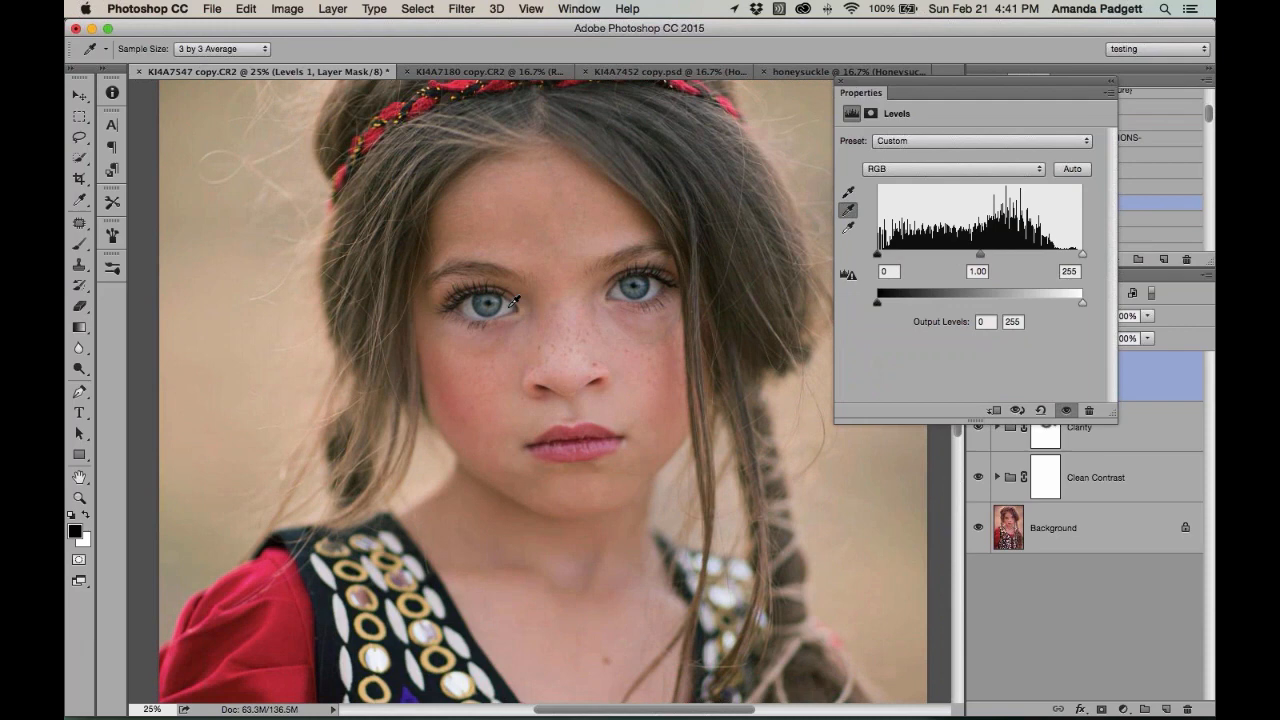
click(663, 278)
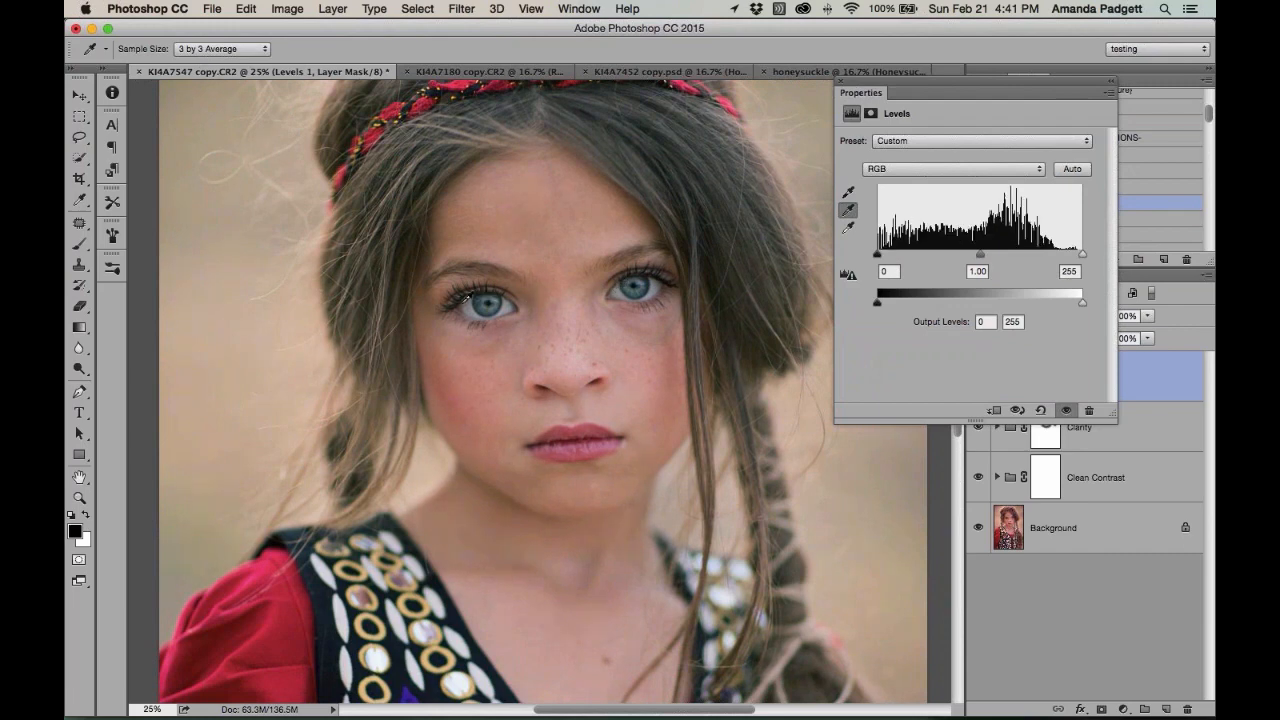
click(470, 304)
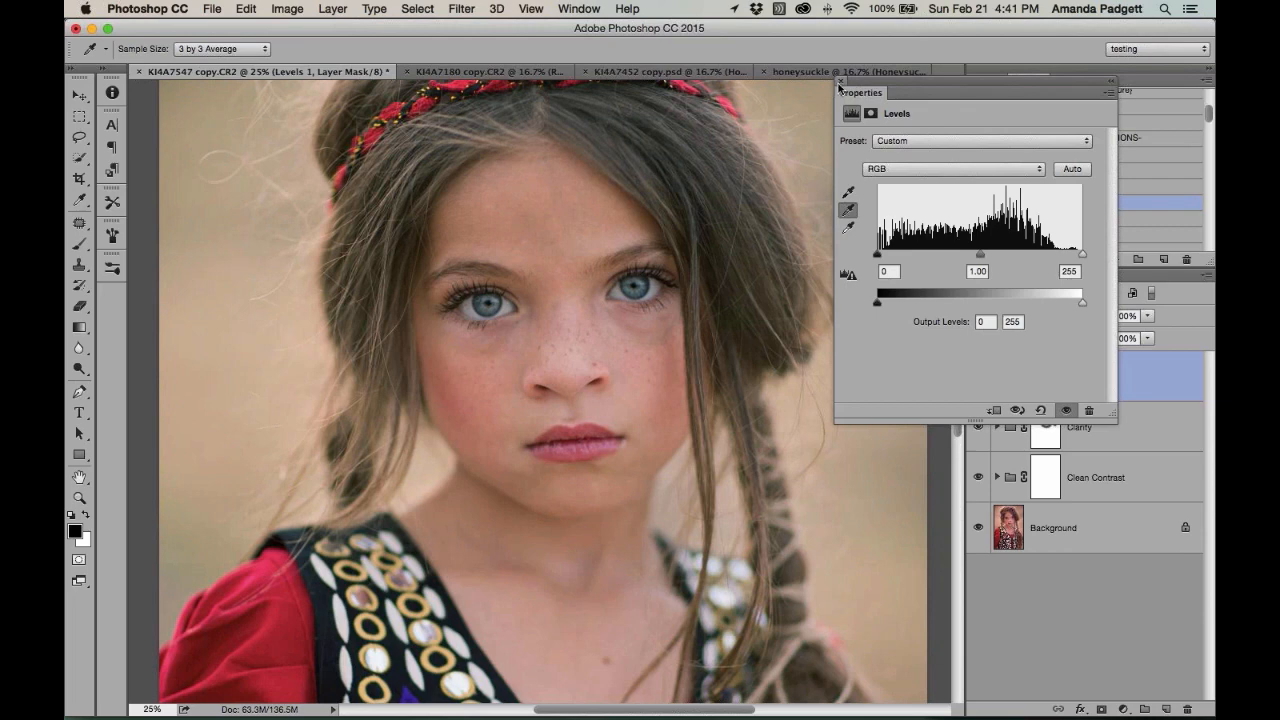
click(840, 82)
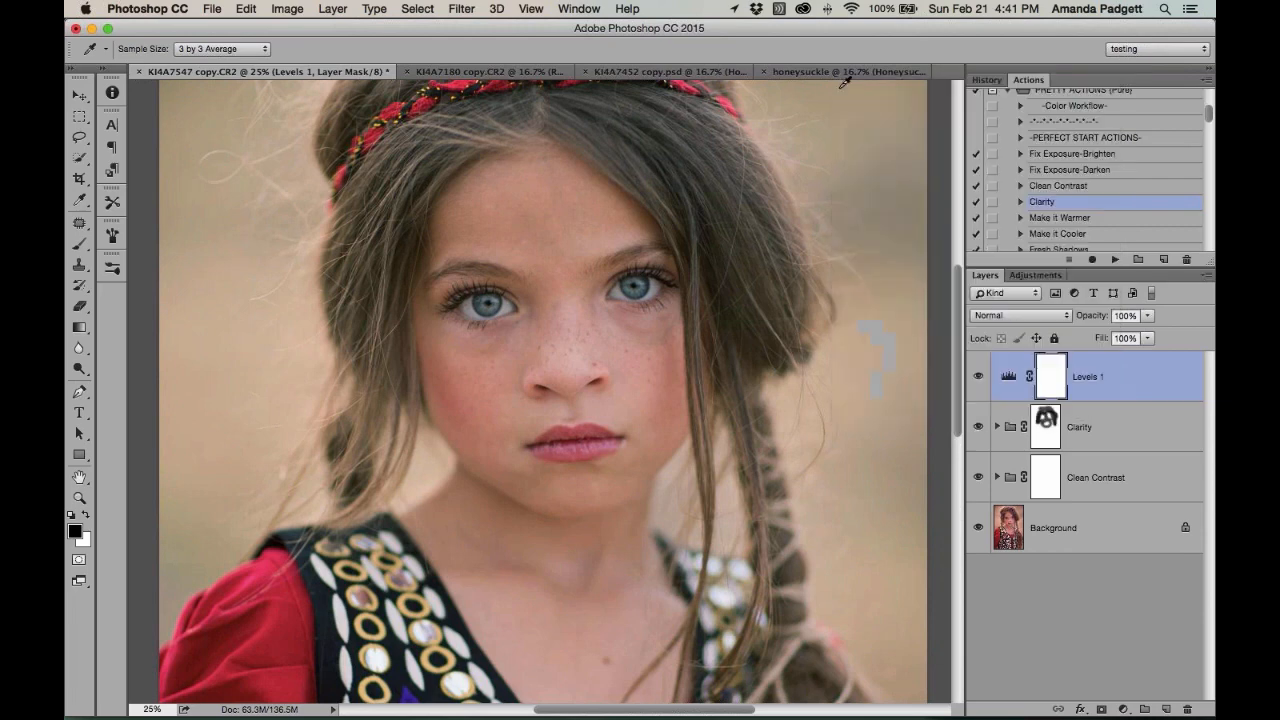
Set the Levels layer's opacity to 79% and rename the layer WB fix
click(1148, 316)
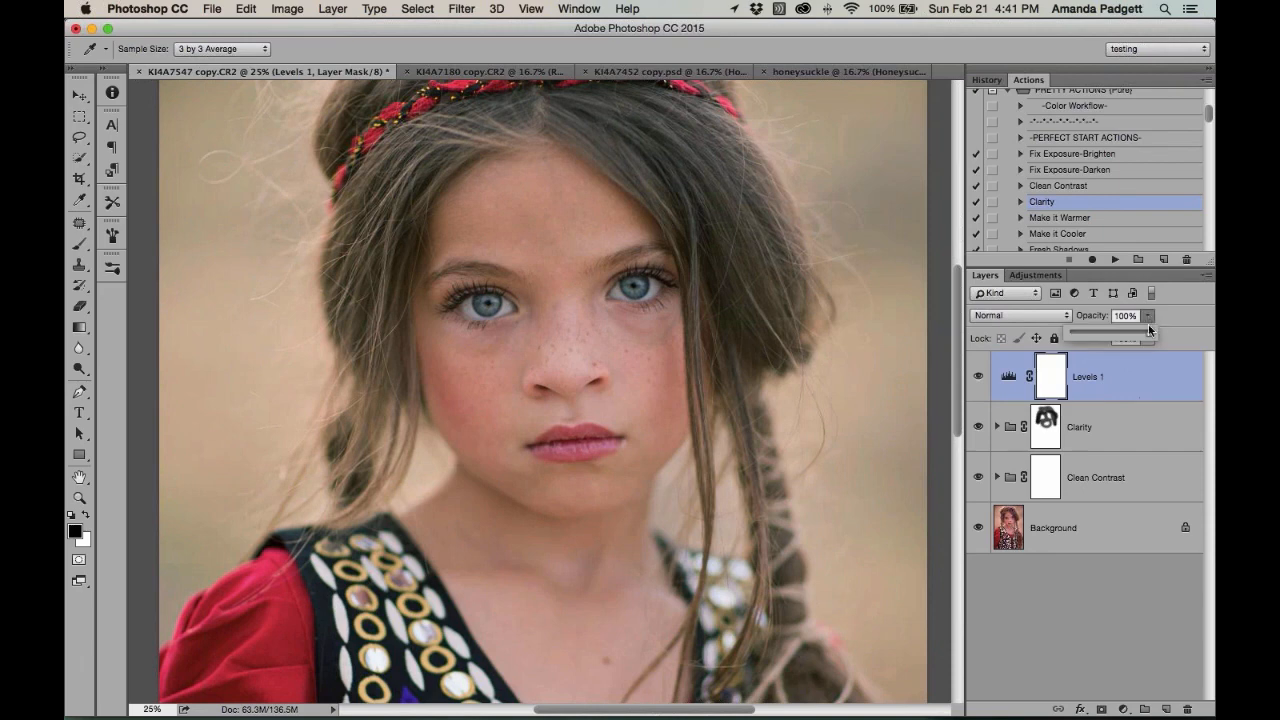
mouse_move(1145, 334)
mouse_down()
mouse_move(1115, 336)
mouse_move(1132, 336)
mouse_up()
click(979, 377)
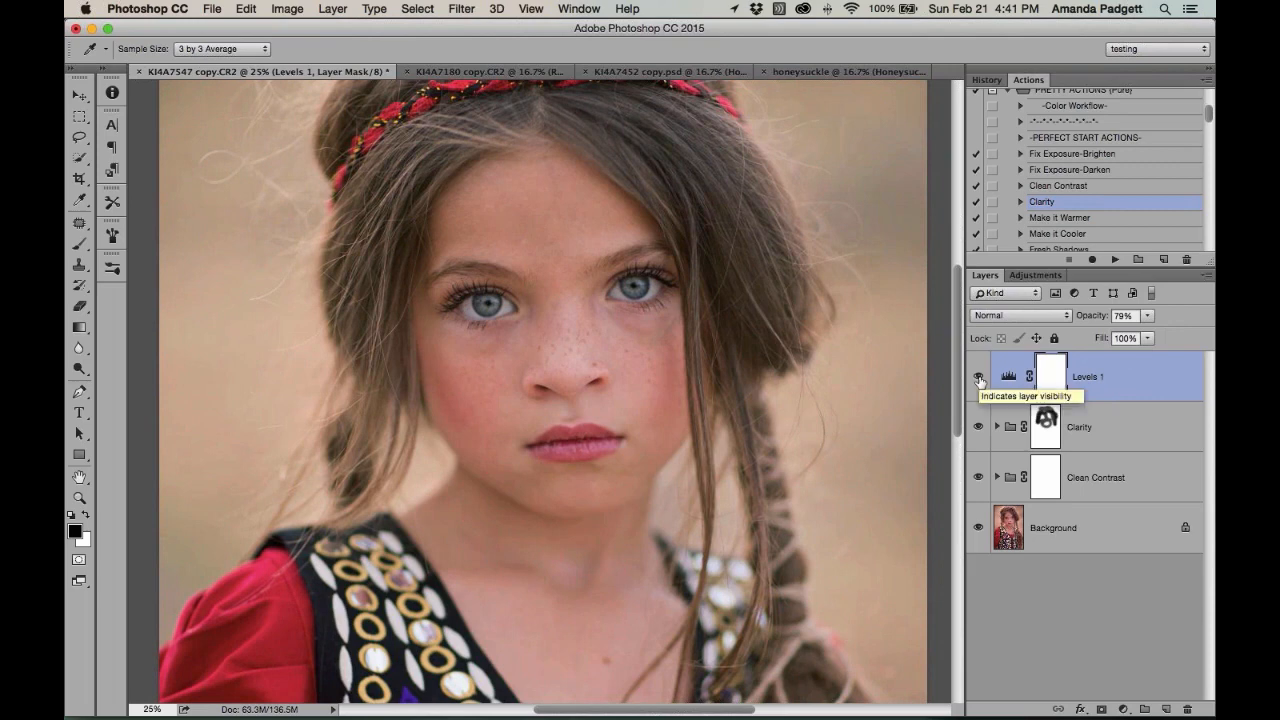
double_click(1092, 378)
text(W)
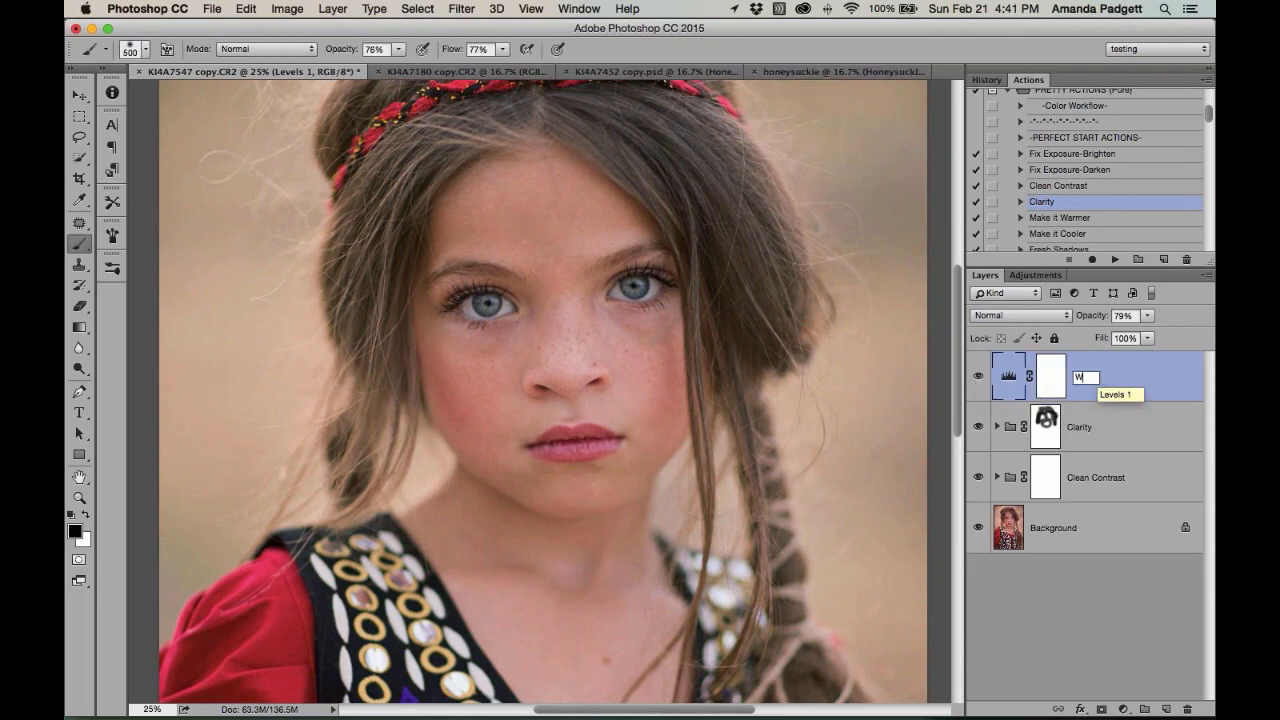
text(B fix)
key(Return)
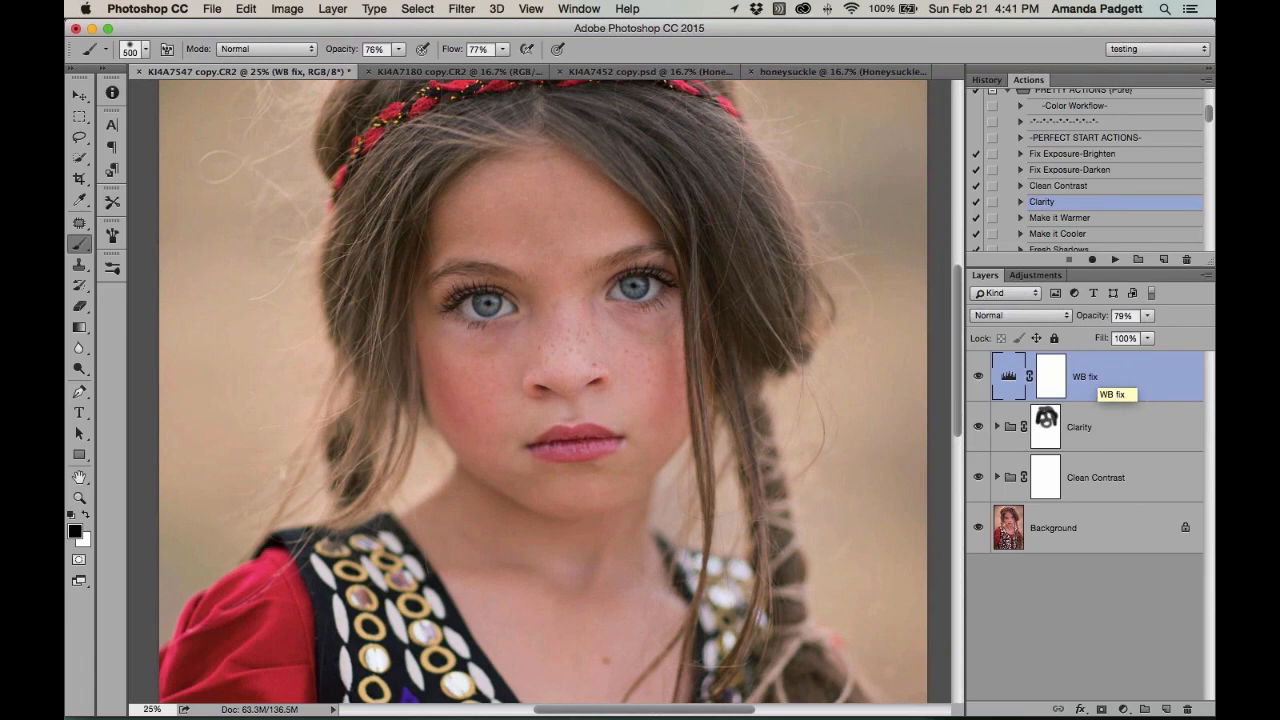
Set the Clean Contrast group's opacity to 67%
click(1102, 187)
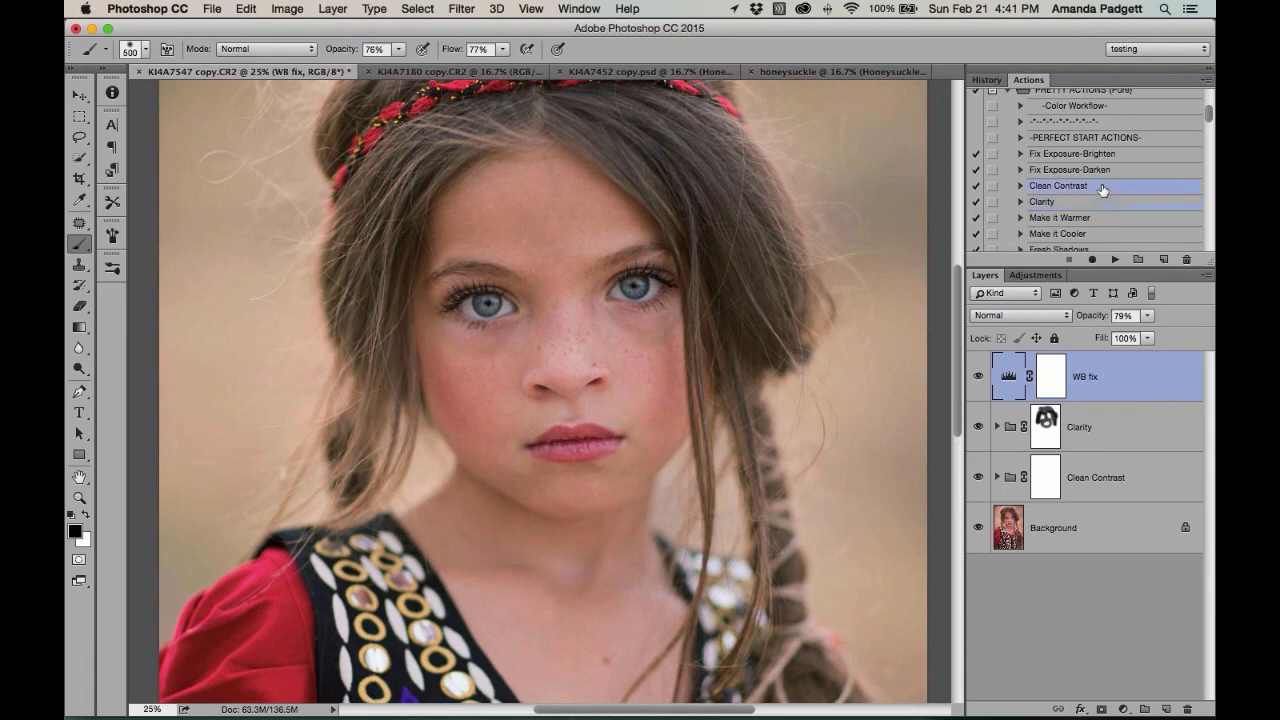
click(1115, 485)
drag(1089, 317, 1093, 316)
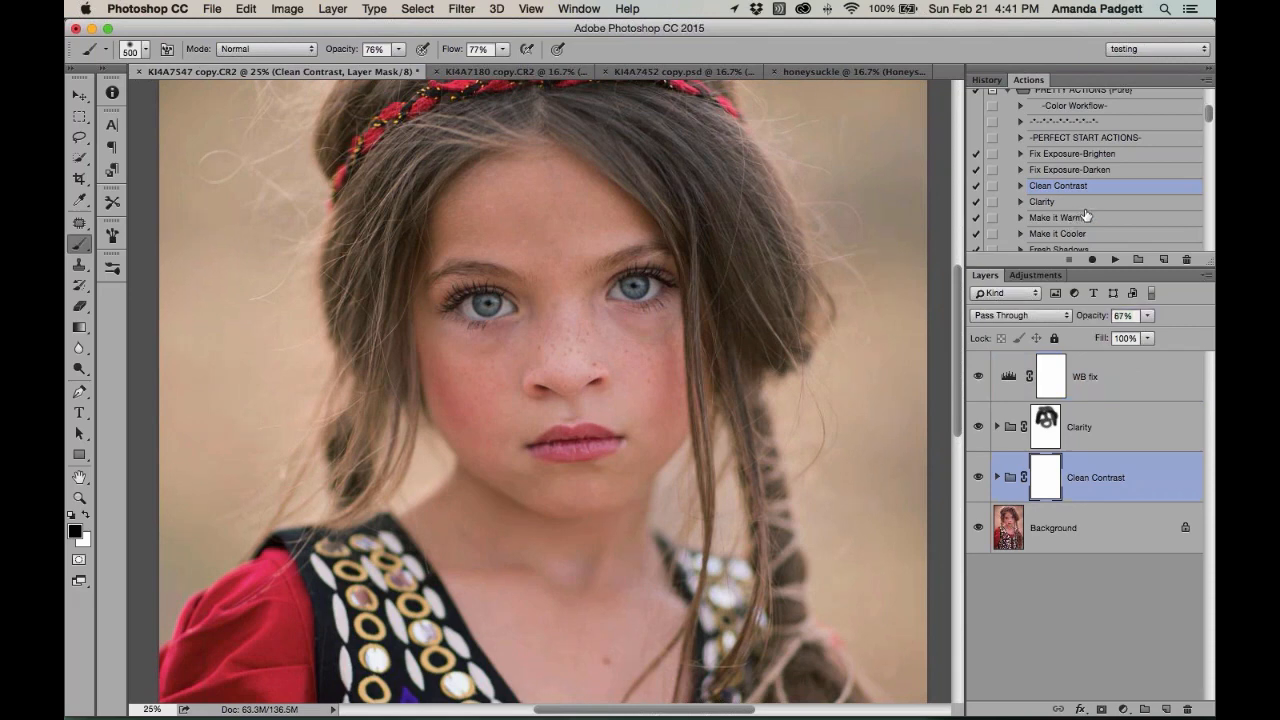
Run the Color Boost action on the portrait and look over the layers inside its group
scroll(1085, 215, down, 5)
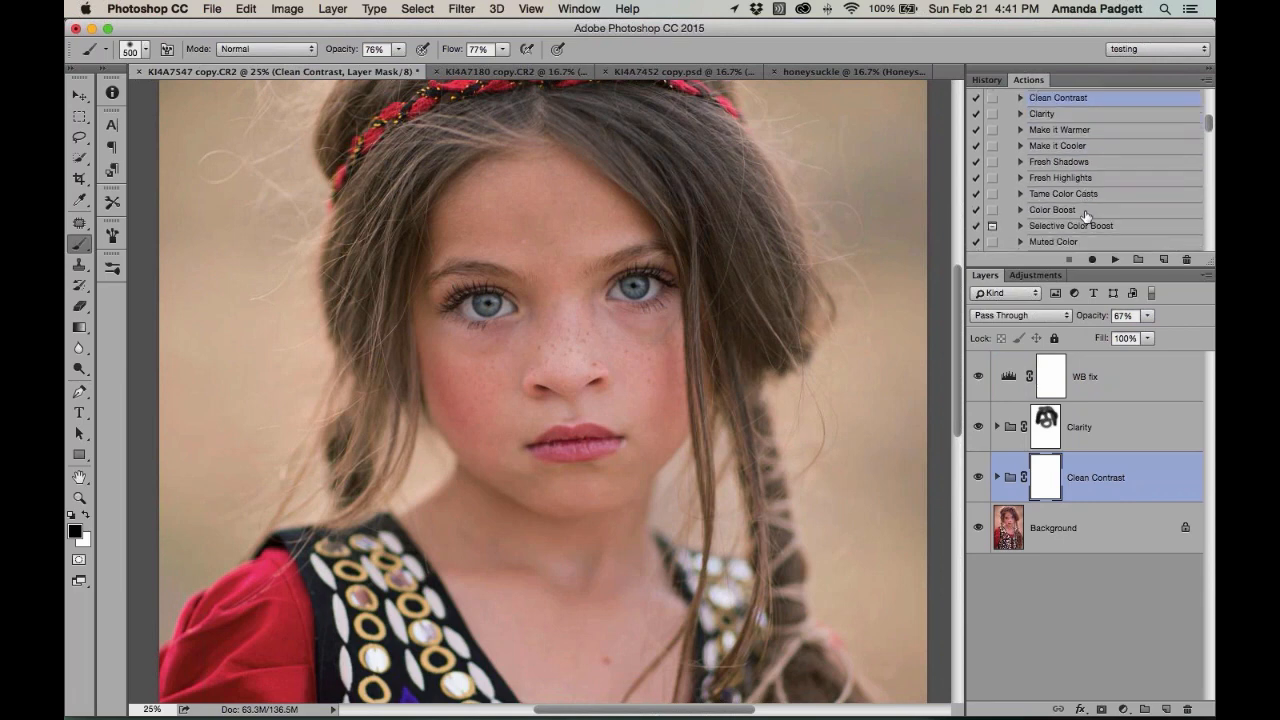
key(super+minus)
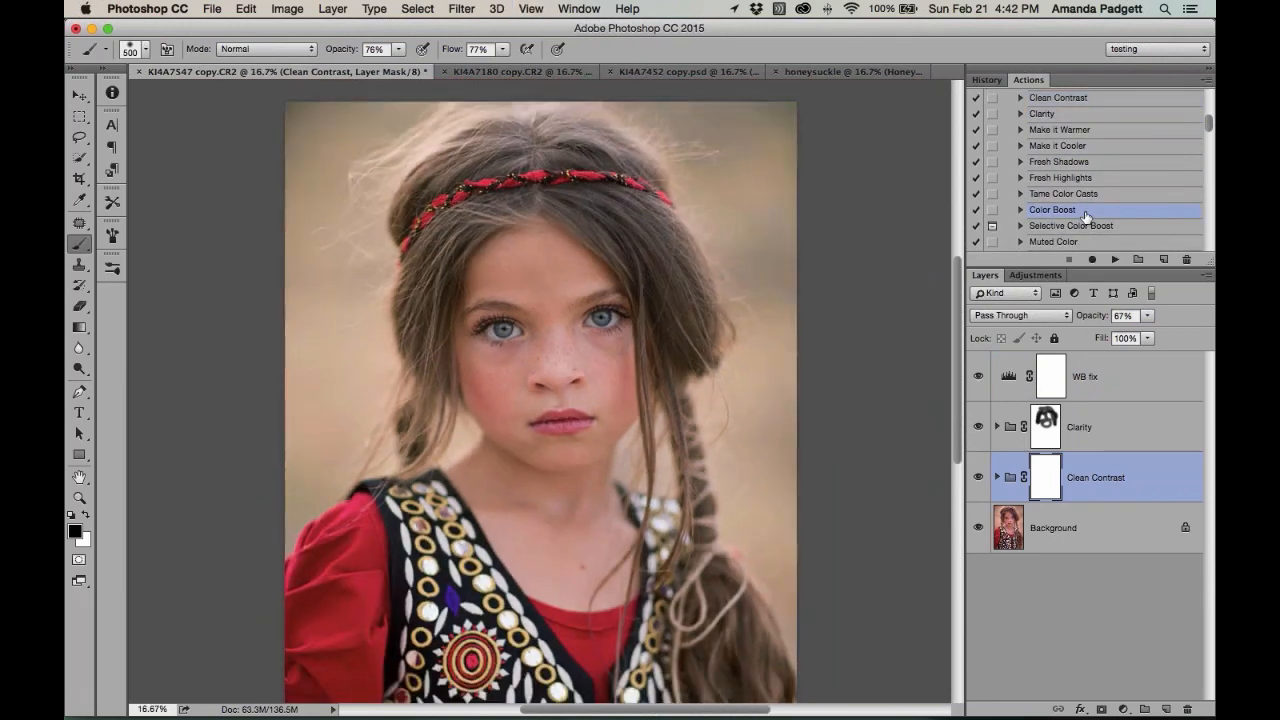
click(1115, 259)
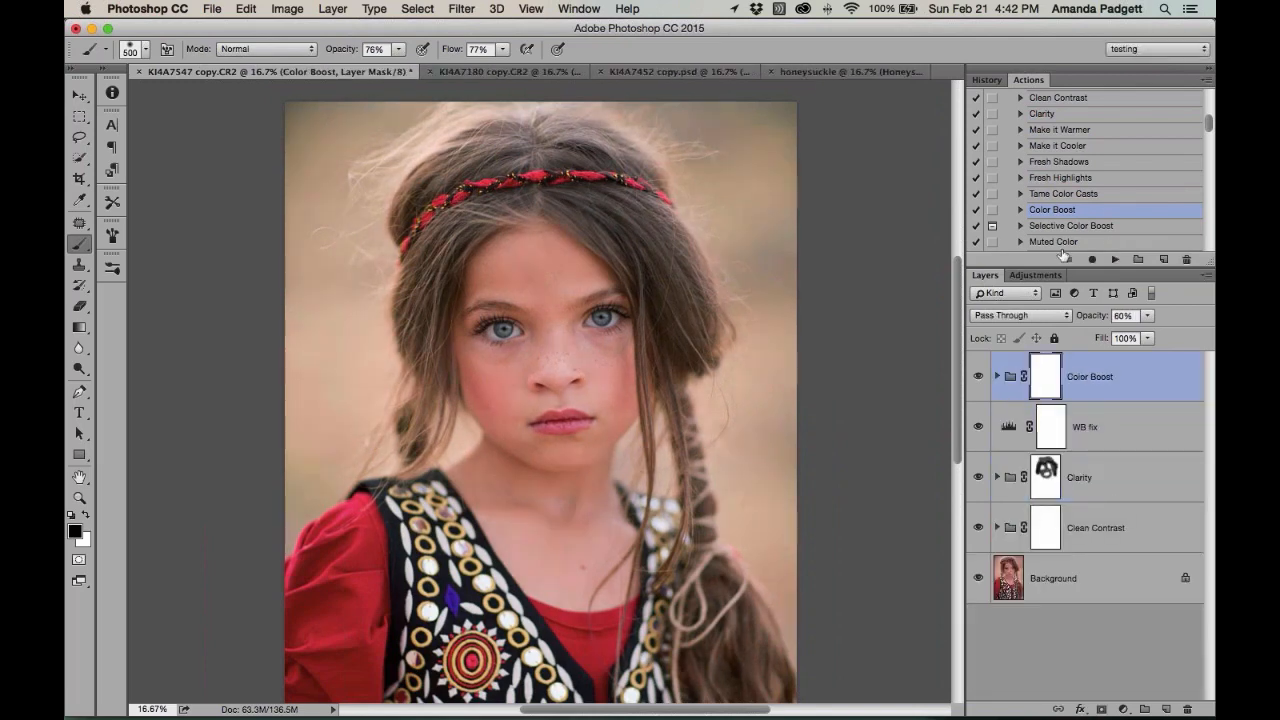
click(997, 377)
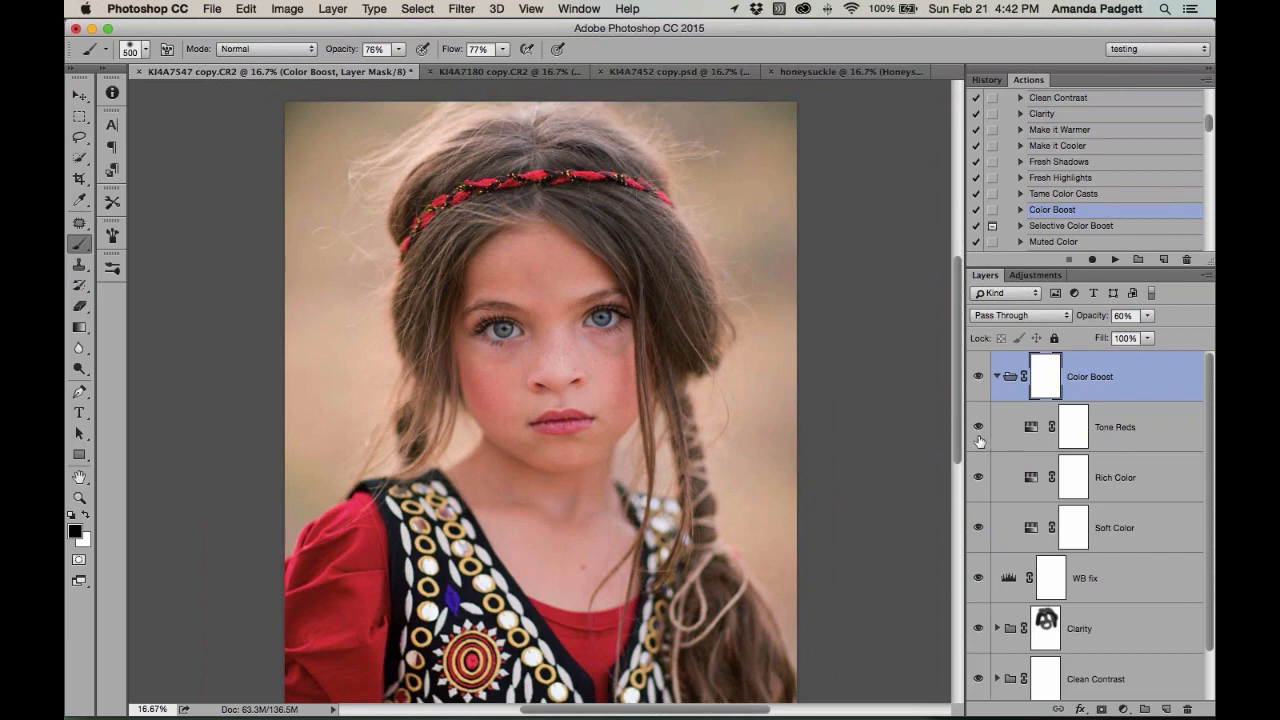
click(997, 377)
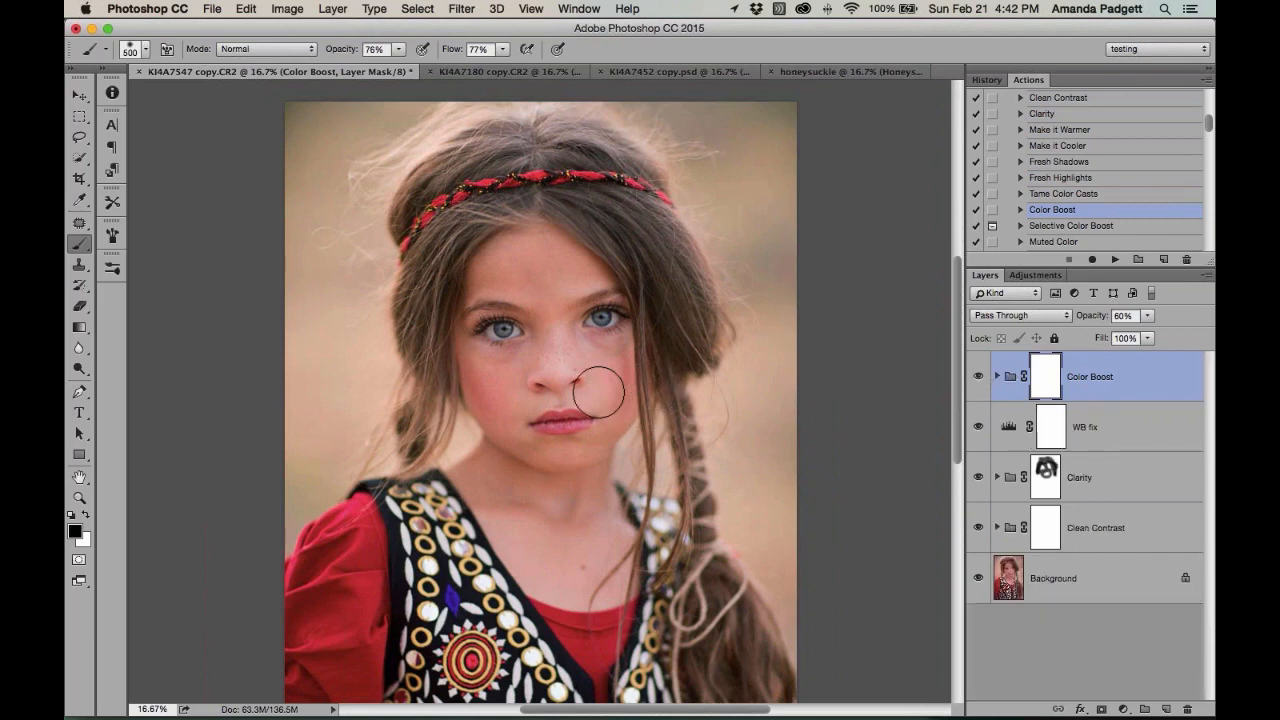
Compare the portrait with and without the Color Boost group
click(978, 378)
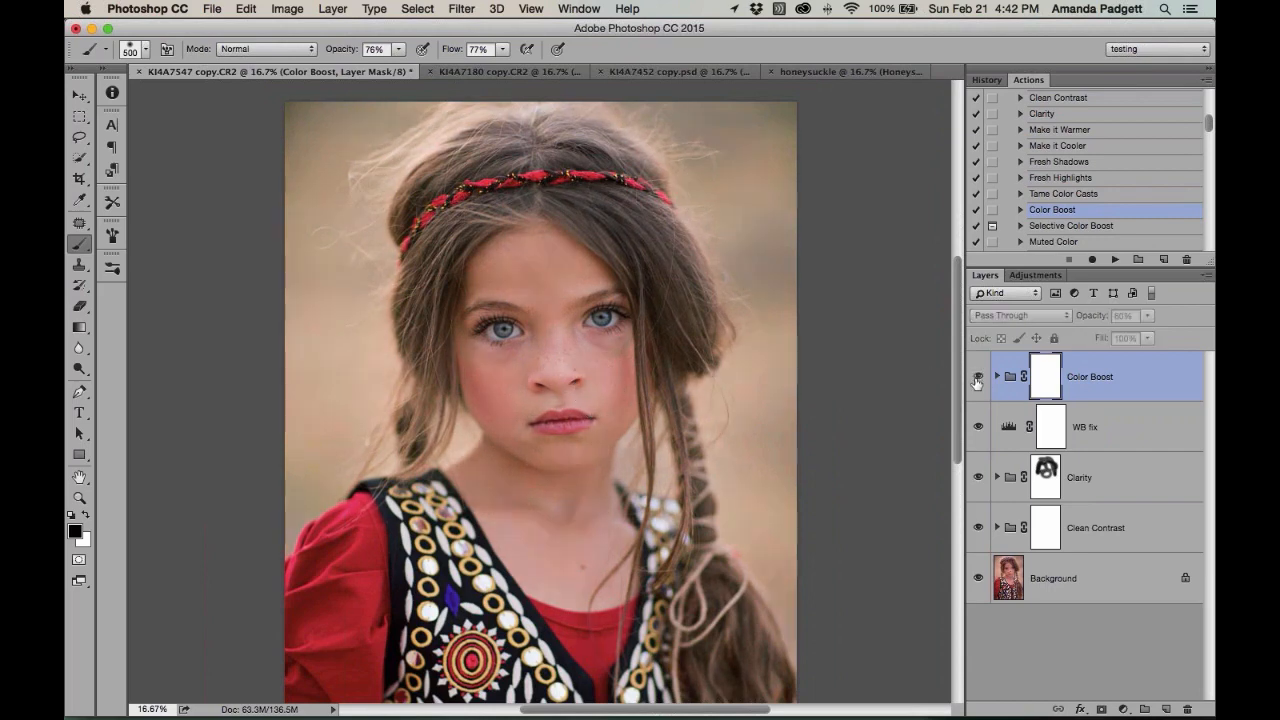
click(978, 379)
click(977, 379)
click(977, 379)
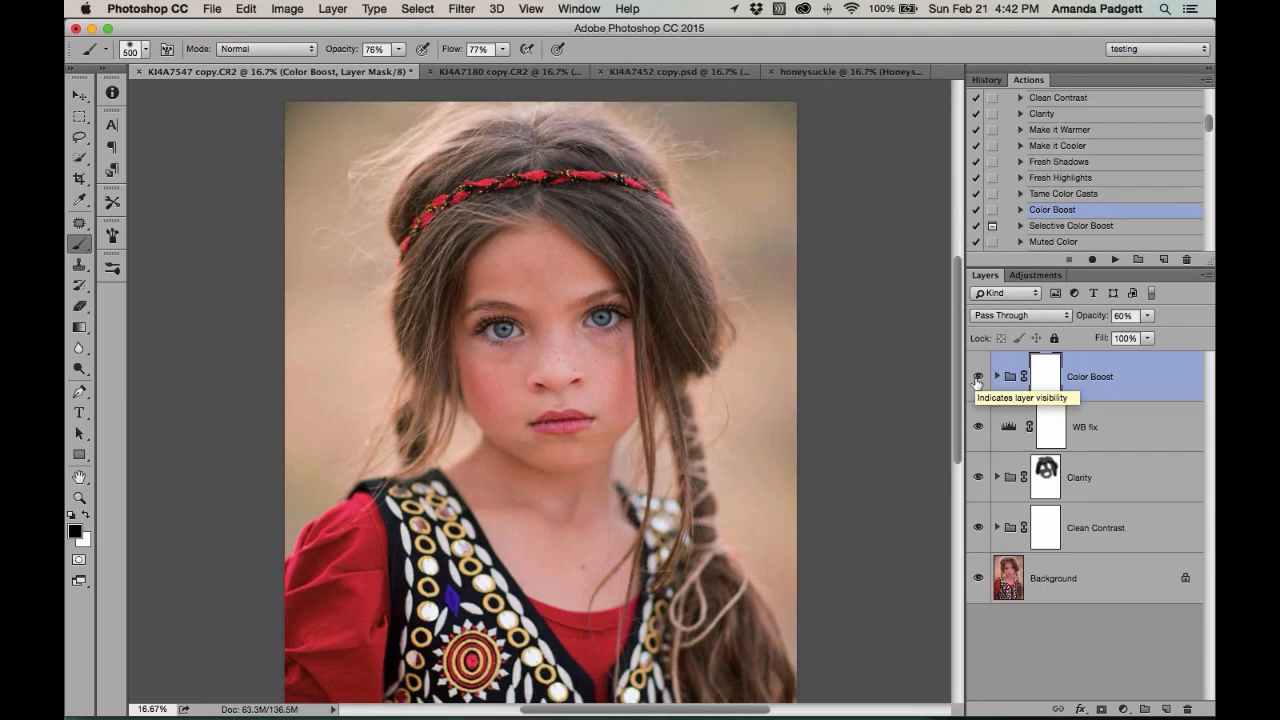
Paint black on the Color Boost mask over the face and neck with a size 1000 brush at 23% opacity, and compare the effect
click(398, 49)
drag(402, 67, 360, 70)
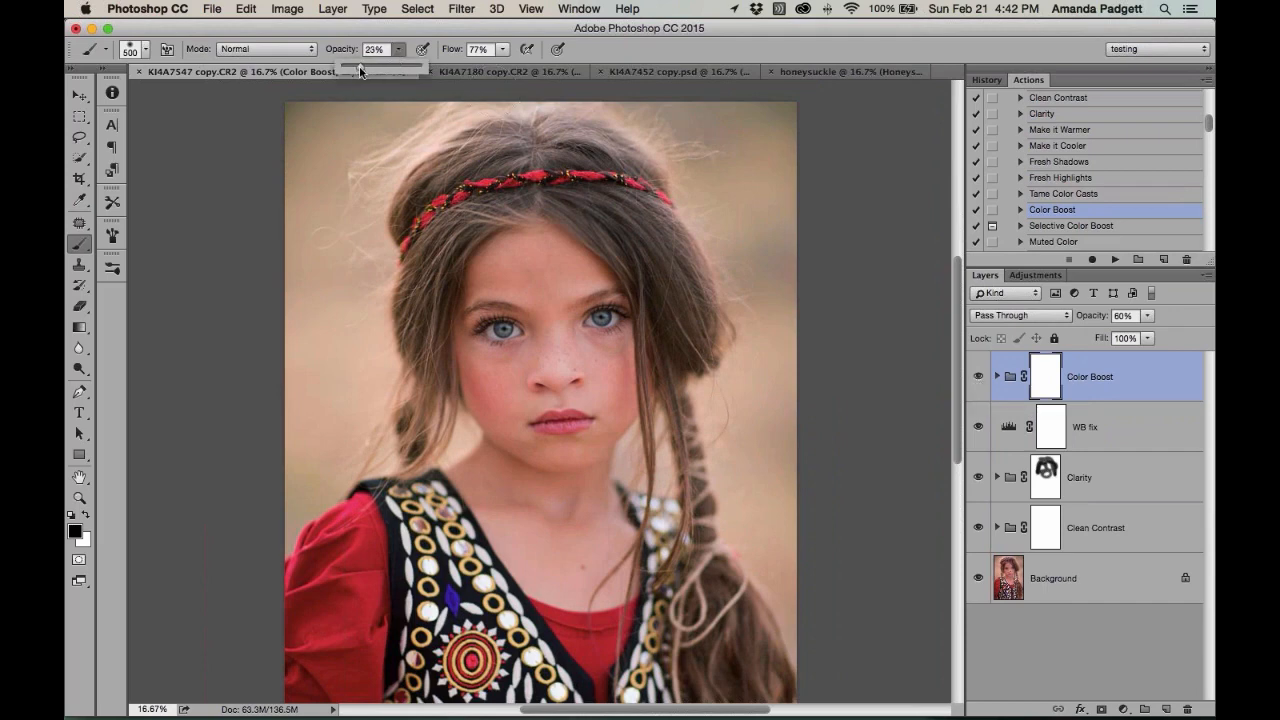
click(592, 285)
key(])
key(])
key(])
key(])
key(])
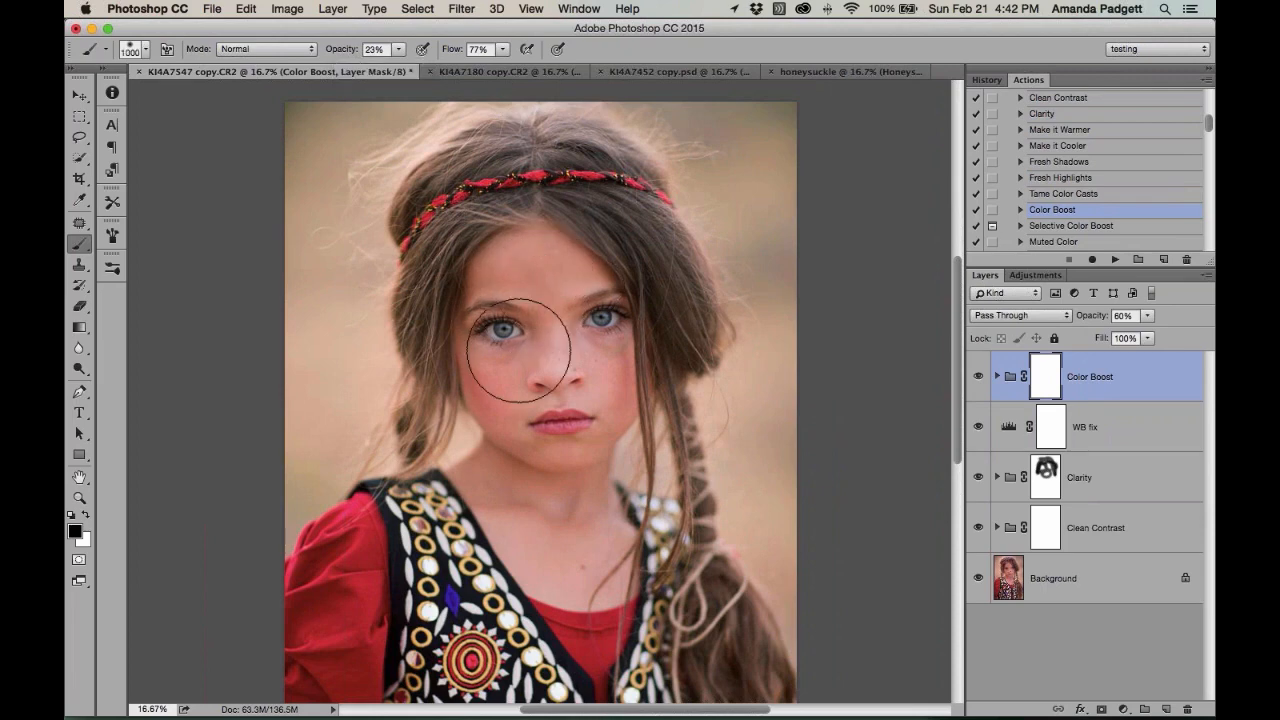
drag(487, 401, 538, 527)
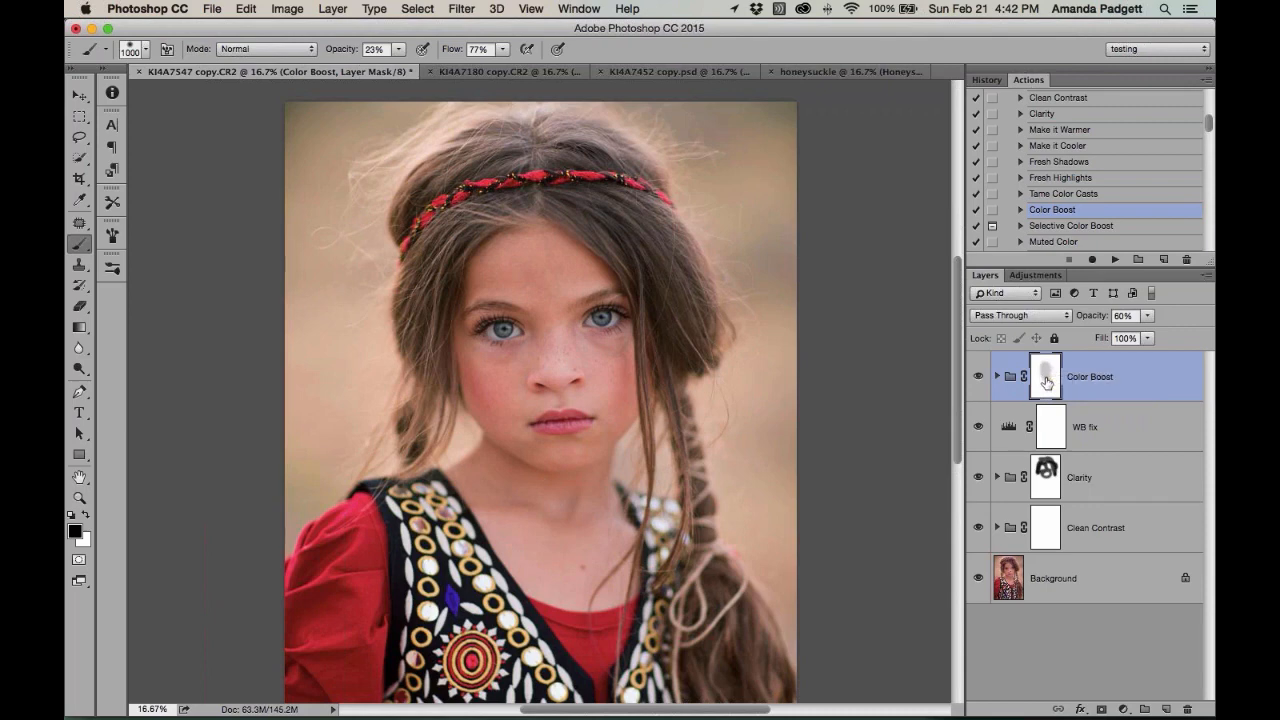
click(978, 377)
click(978, 377)
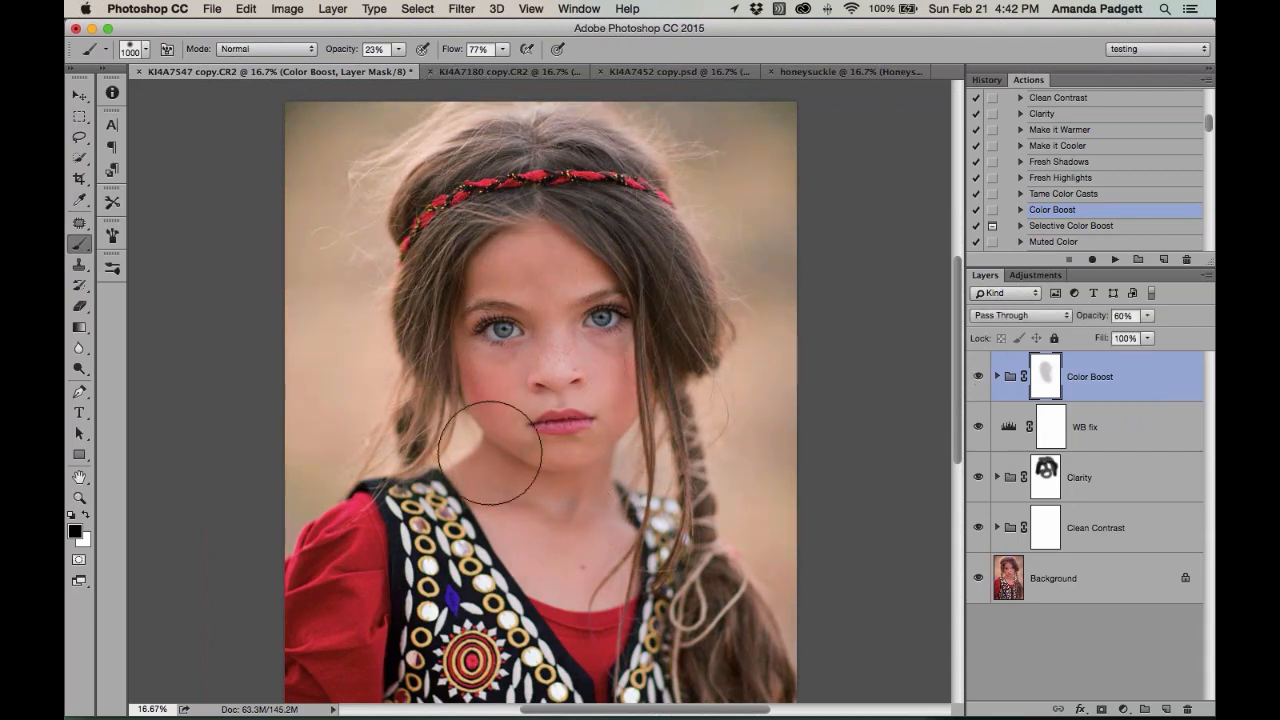
Run the Oh-So-Soft Skin action from the Mini Retouch Set and continue past its painting instructions
scroll(1105, 170, down, 3)
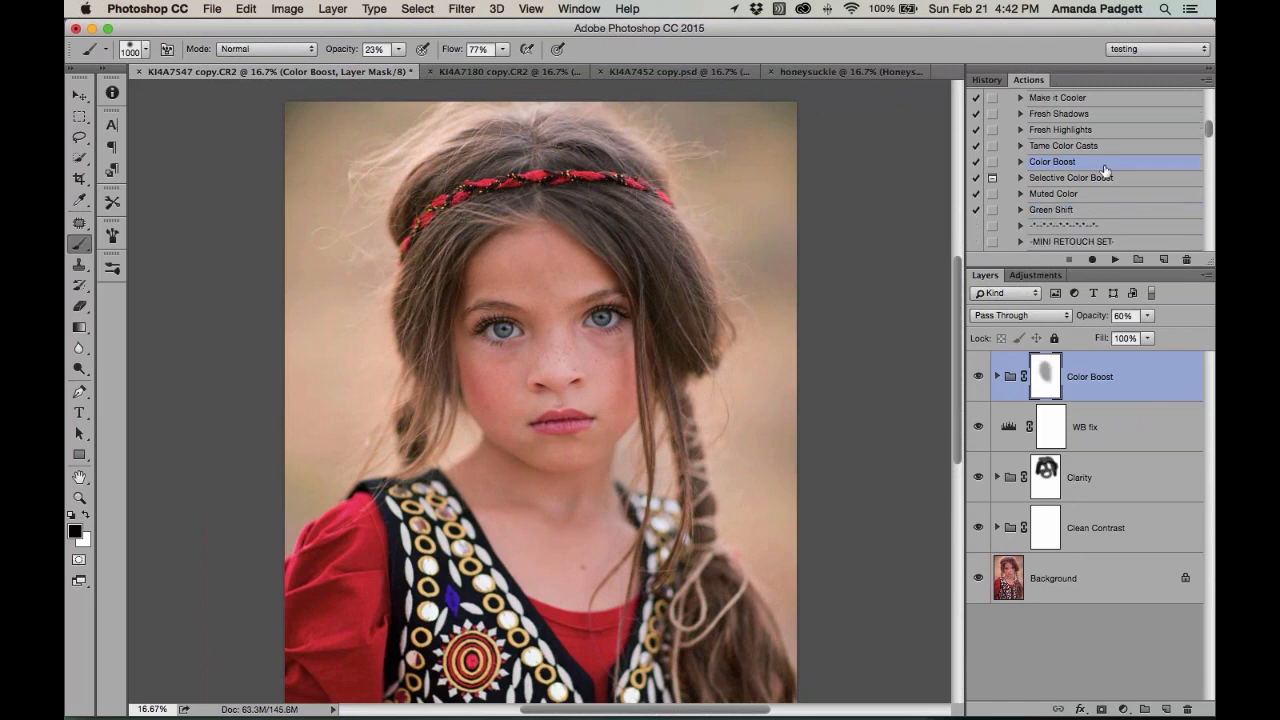
scroll(1105, 170, down, 4)
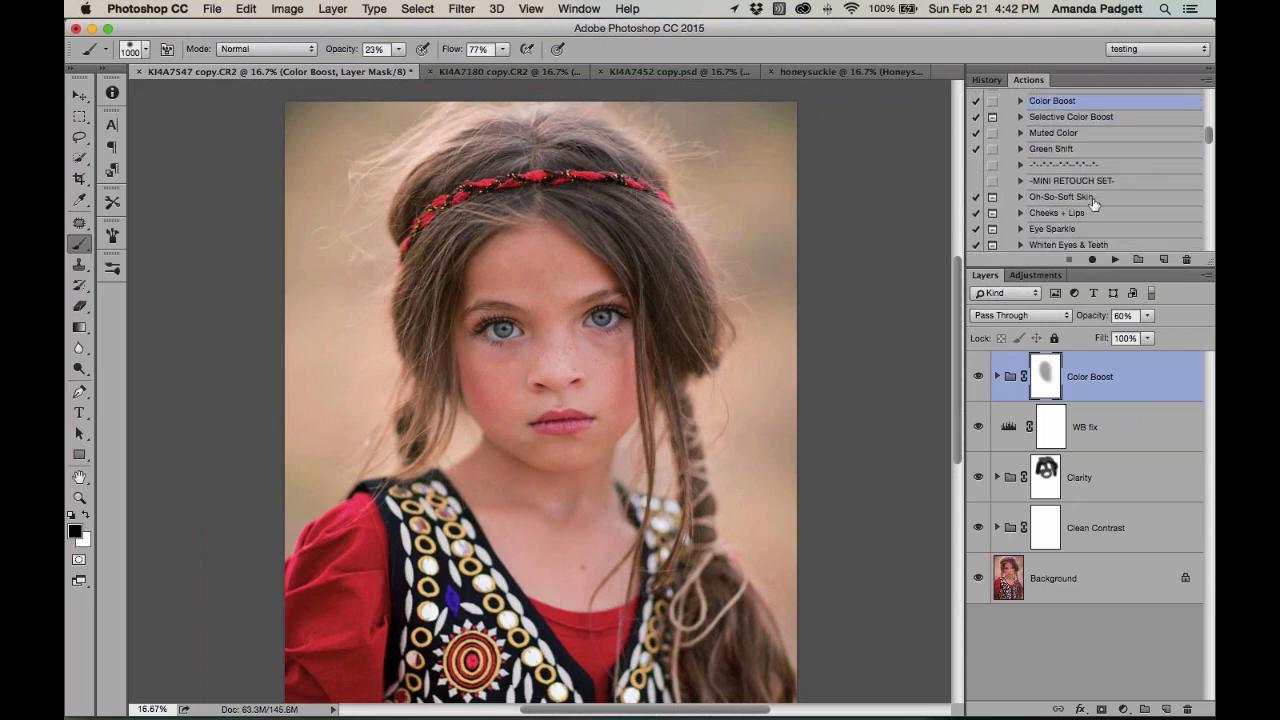
click(1093, 199)
click(1114, 260)
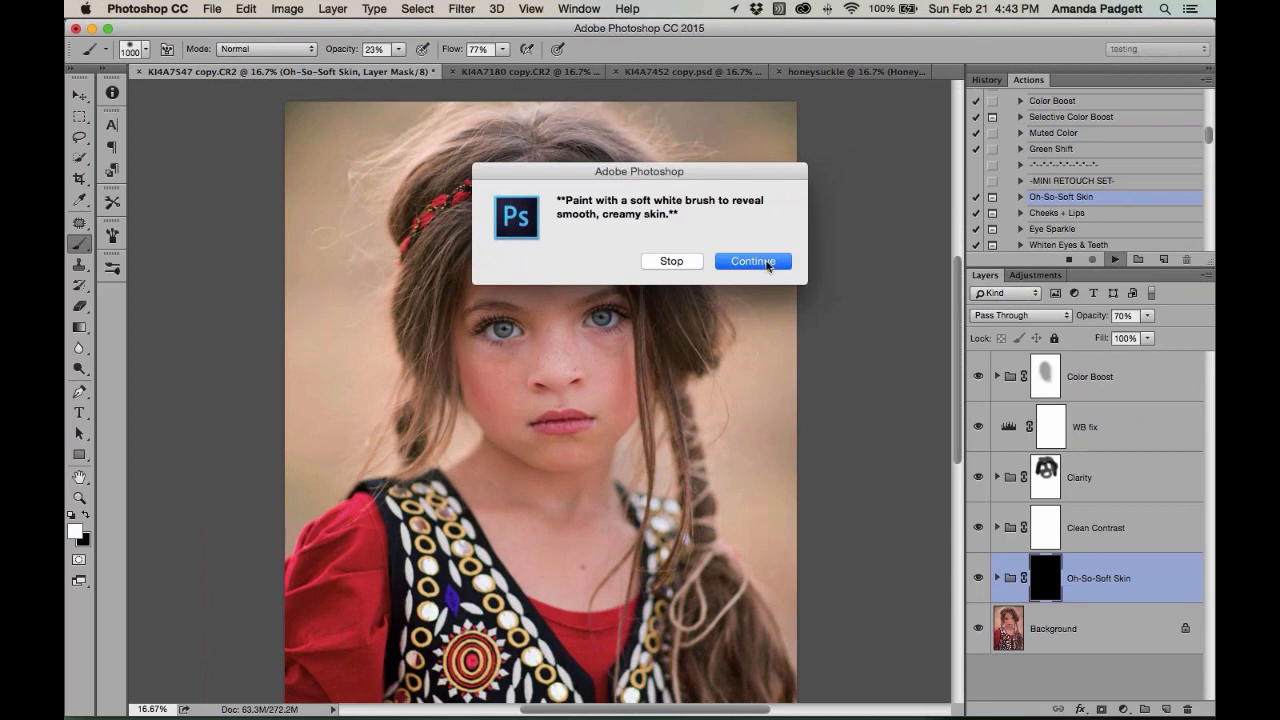
click(753, 261)
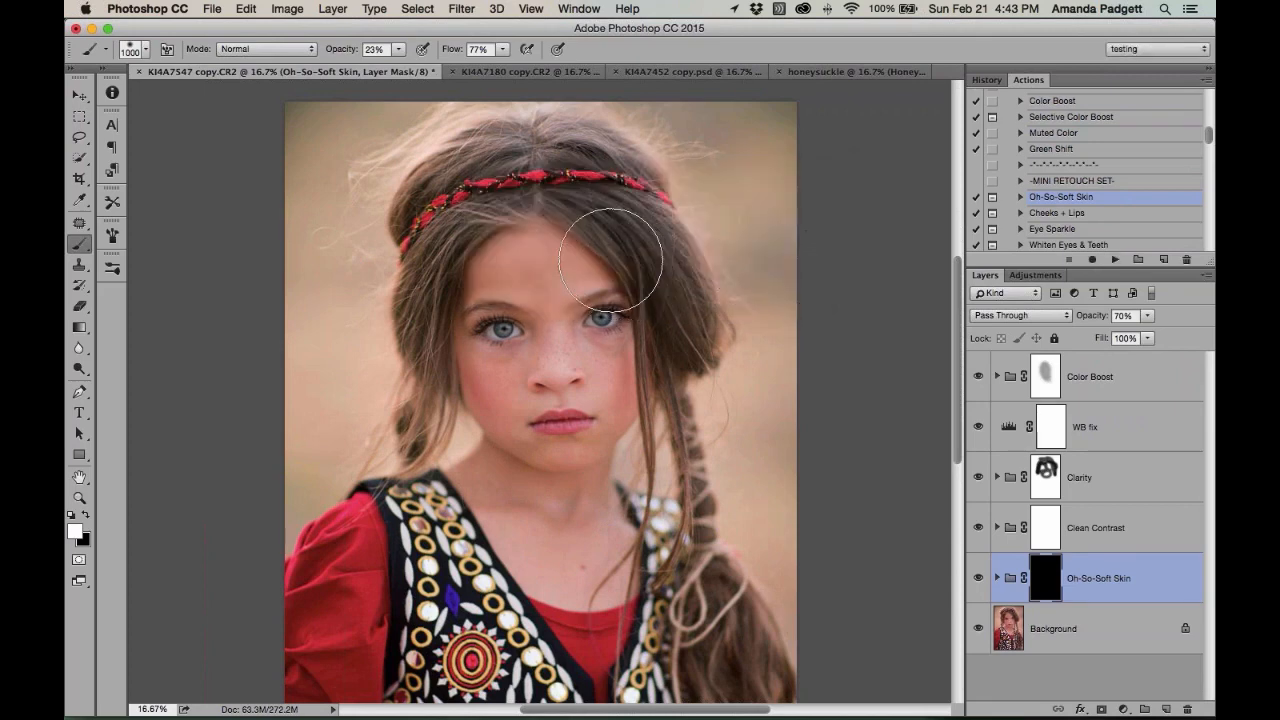
Show the Oh-So-Soft Skin mask overlay and paint white over the forehead, cheeks and chin at 100% brush opacity, reducing the brush to 200
drag(346, 50, 376, 52)
key(bracketleft)
key(backslash)
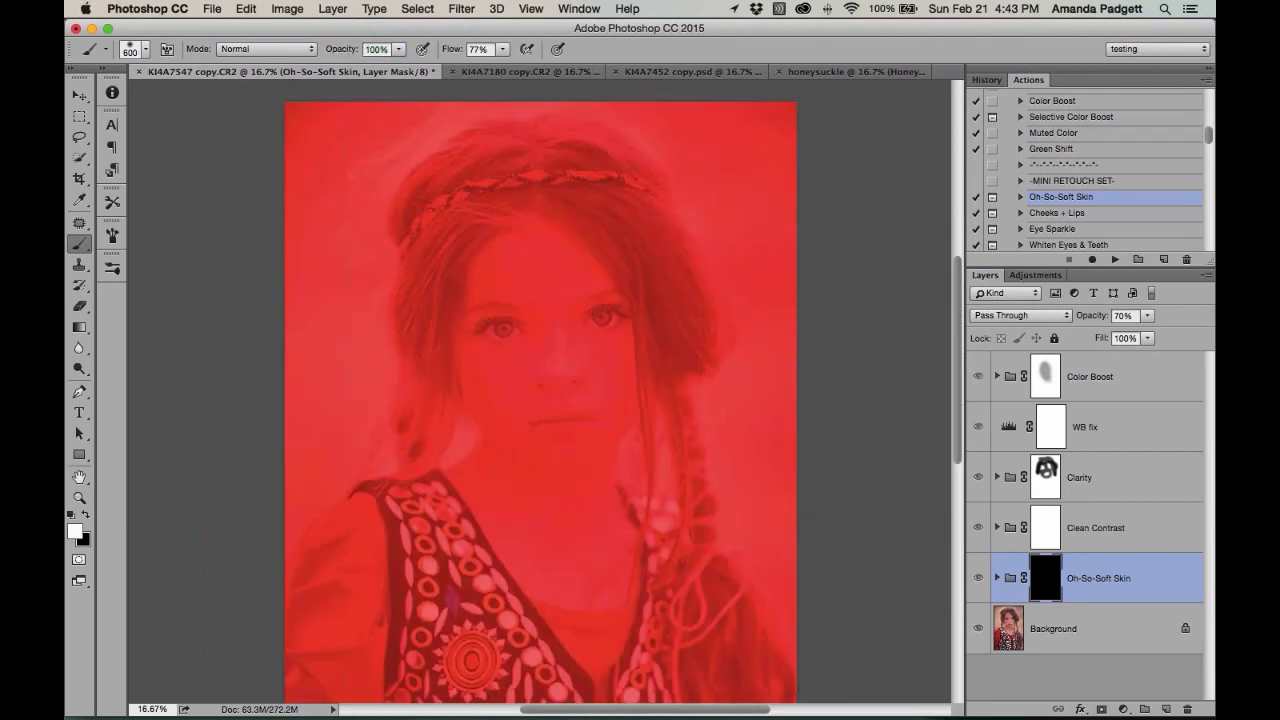
key(bracketleft)
key(bracketleft)
mouse_move(542, 260)
mouse_down()
mouse_move(501, 274)
mouse_move(557, 267)
mouse_move(580, 279)
mouse_move(507, 281)
mouse_move(551, 291)
mouse_move(556, 341)
mouse_move(527, 366)
mouse_move(466, 370)
mouse_move(563, 351)
mouse_move(616, 357)
mouse_move(623, 421)
mouse_move(556, 453)
mouse_move(499, 394)
mouse_up()
key(bracketleft)
key(bracketleft)
key(bracketleft)
key(bracketleft)
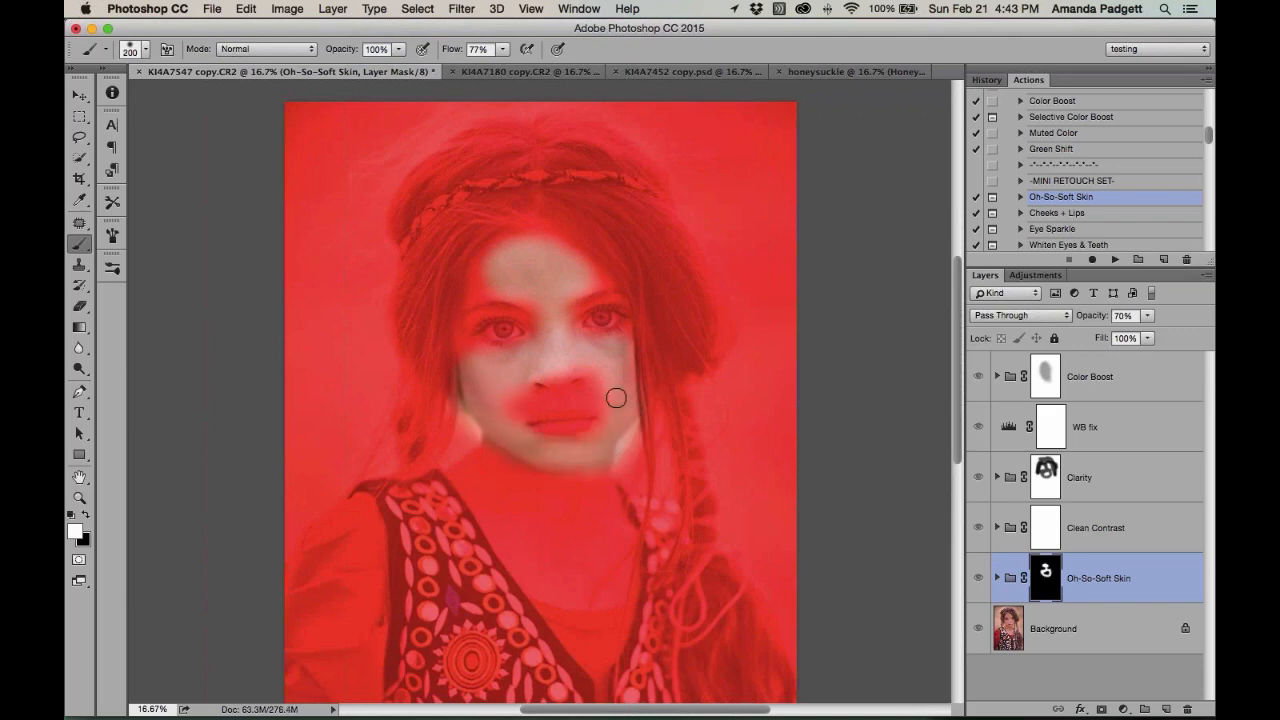
Paint white on the Oh-So-Soft Skin mask over the remaining face, neck and chest skin, and set the group's opacity to 45%
mouse_move(614, 394)
mouse_down()
mouse_move(515, 408)
mouse_move(603, 394)
mouse_move(594, 376)
mouse_move(522, 375)
mouse_move(519, 350)
mouse_move(485, 350)
mouse_up()
mouse_move(491, 266)
mouse_down()
mouse_move(542, 242)
mouse_move(612, 282)
mouse_up()
key(bracketright)
key(bracketright)
key(bracketright)
key(bracketright)
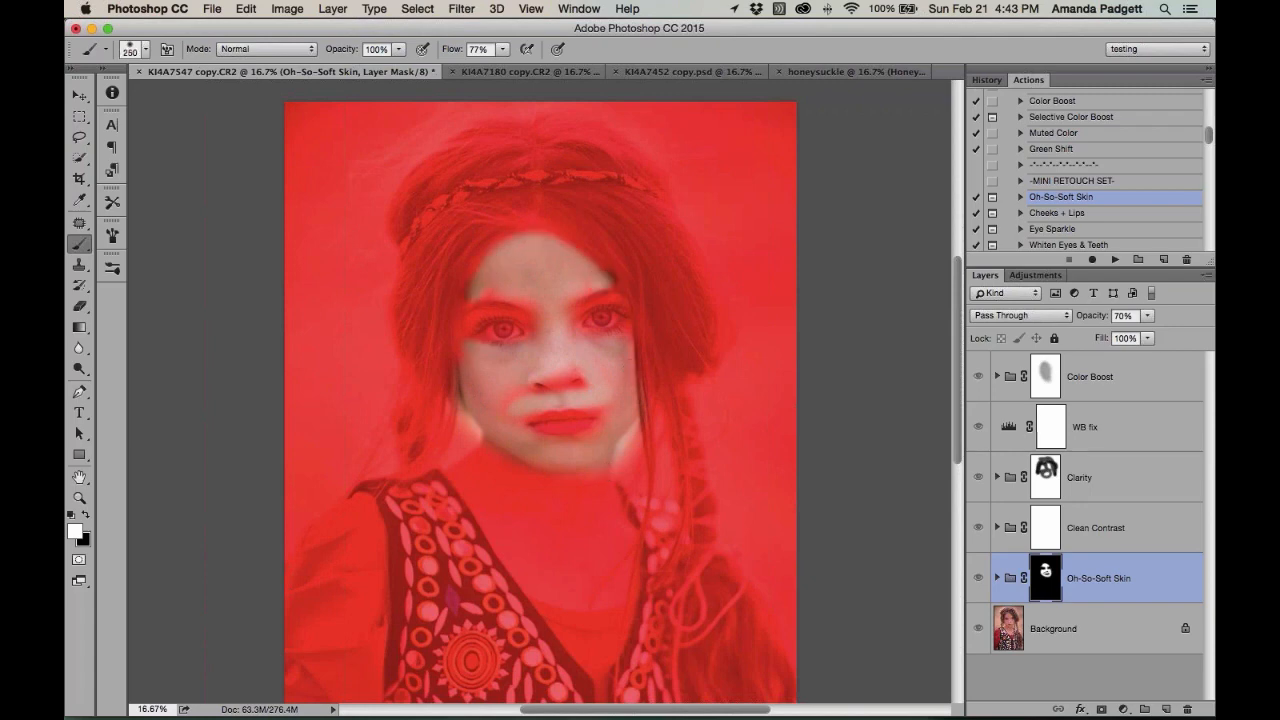
mouse_move(606, 472)
mouse_down()
mouse_move(484, 489)
mouse_move(546, 551)
mouse_move(601, 566)
mouse_move(534, 532)
mouse_move(585, 527)
mouse_move(606, 559)
mouse_move(583, 574)
mouse_move(521, 485)
mouse_up()
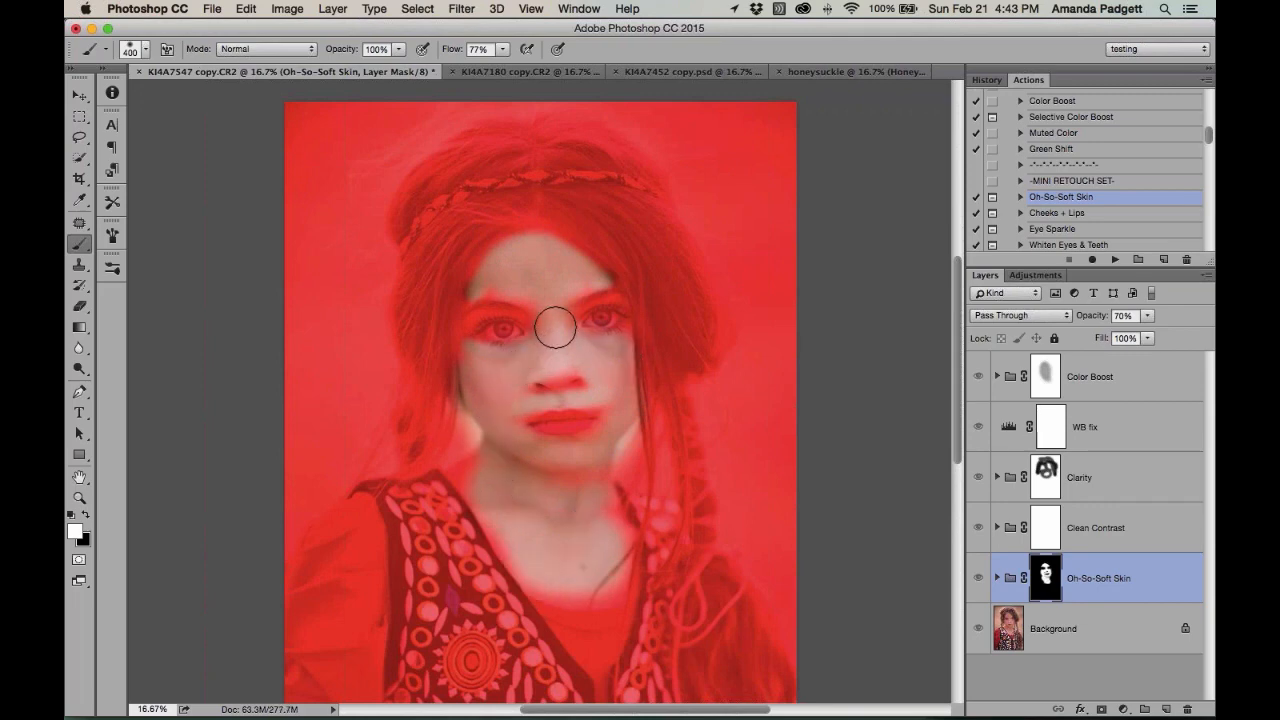
key(backslash)
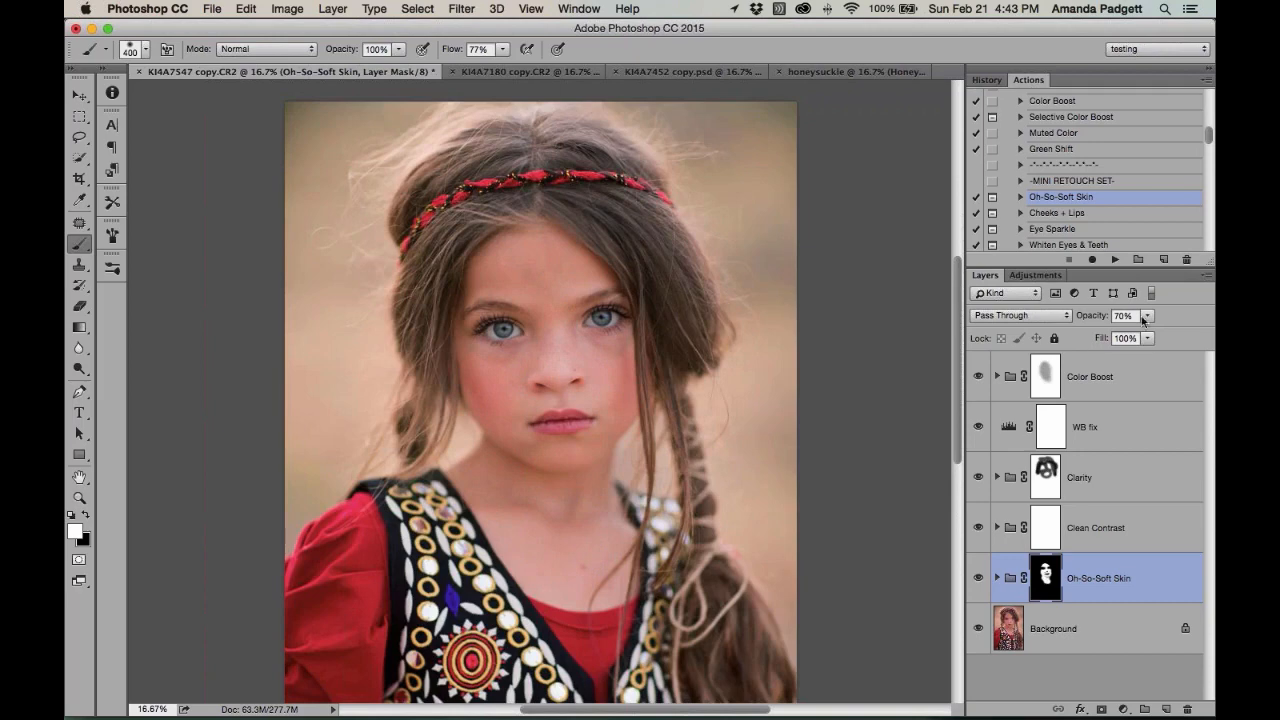
drag(1147, 315, 1128, 338)
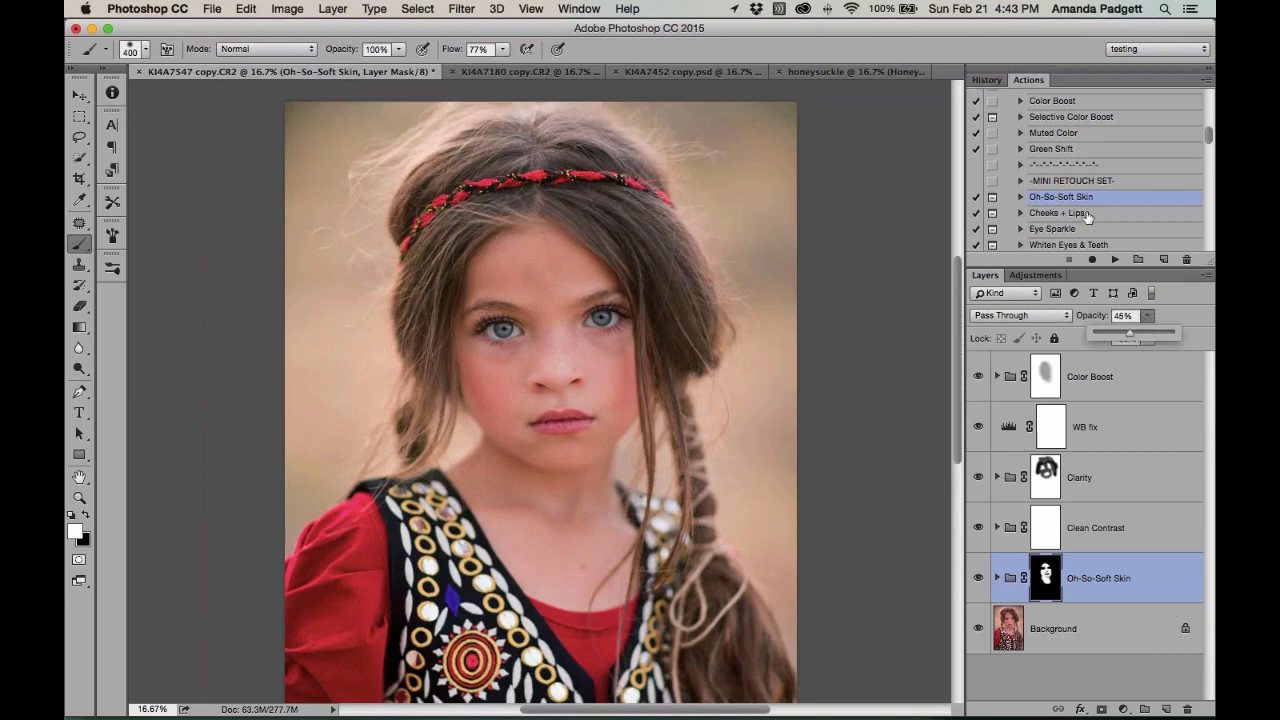
Run the Eye Sparkle action and expand its layer group
click(1077, 214)
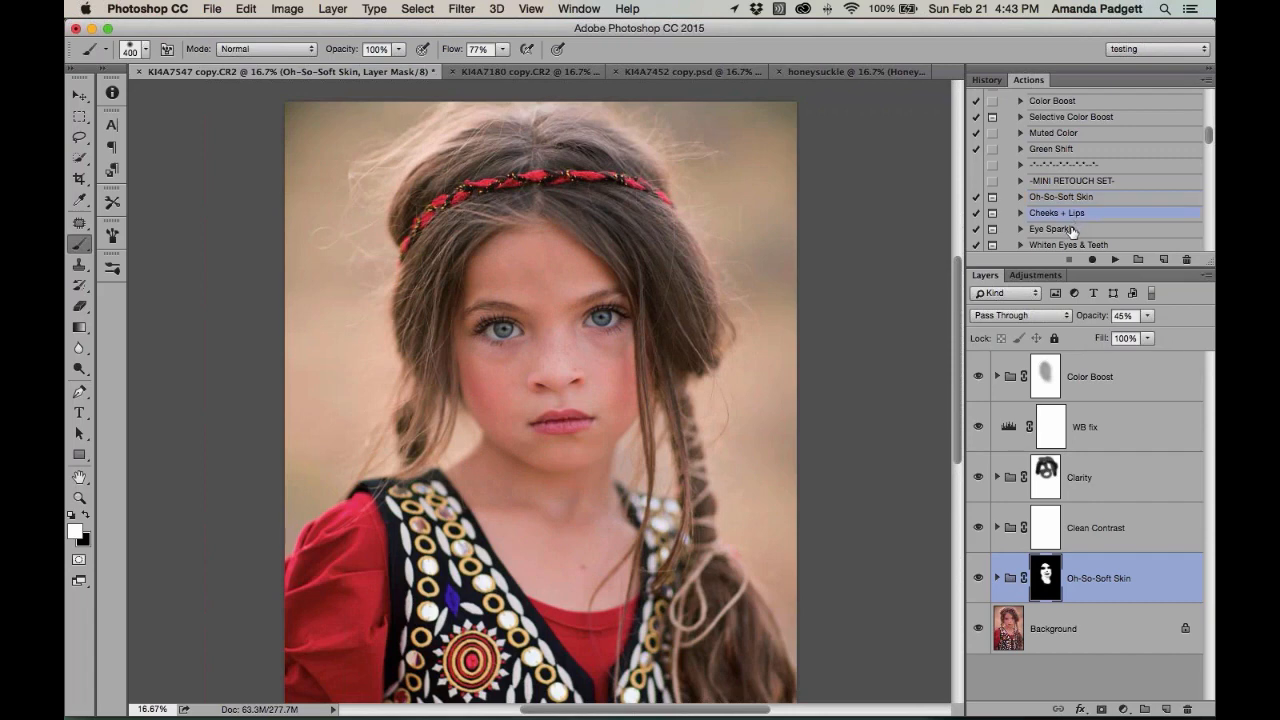
click(1073, 230)
click(1115, 259)
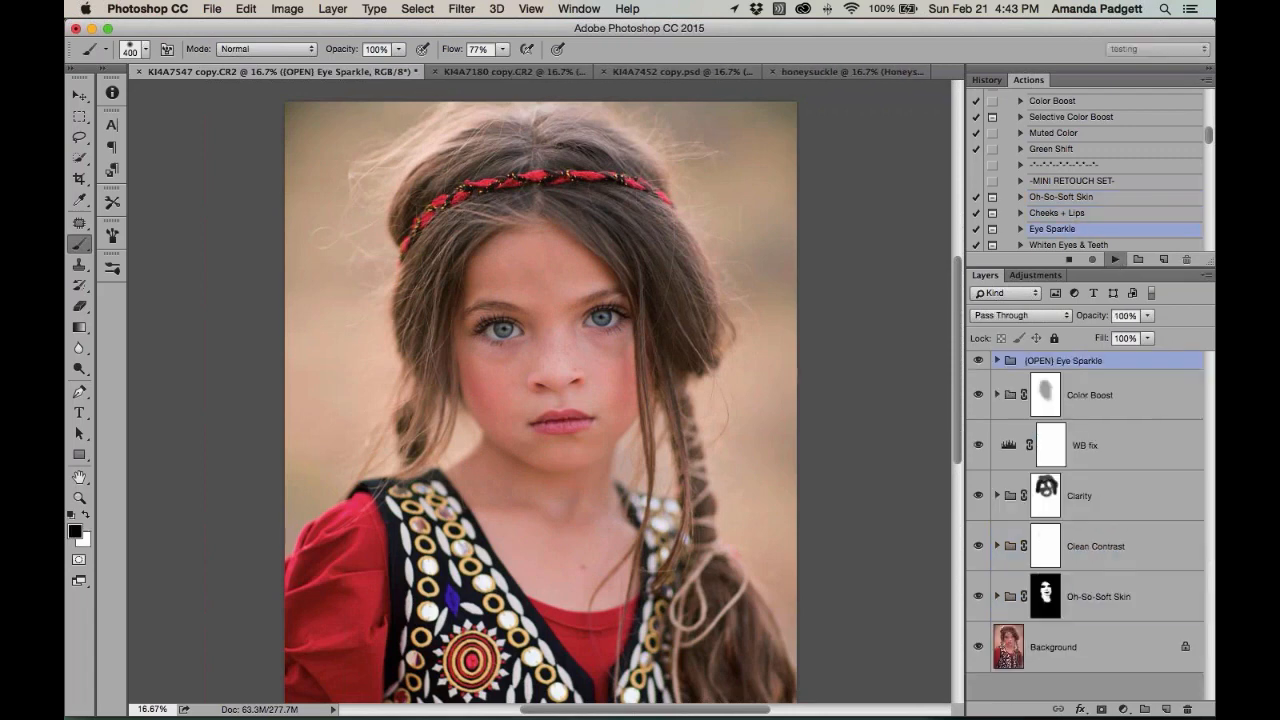
click(767, 308)
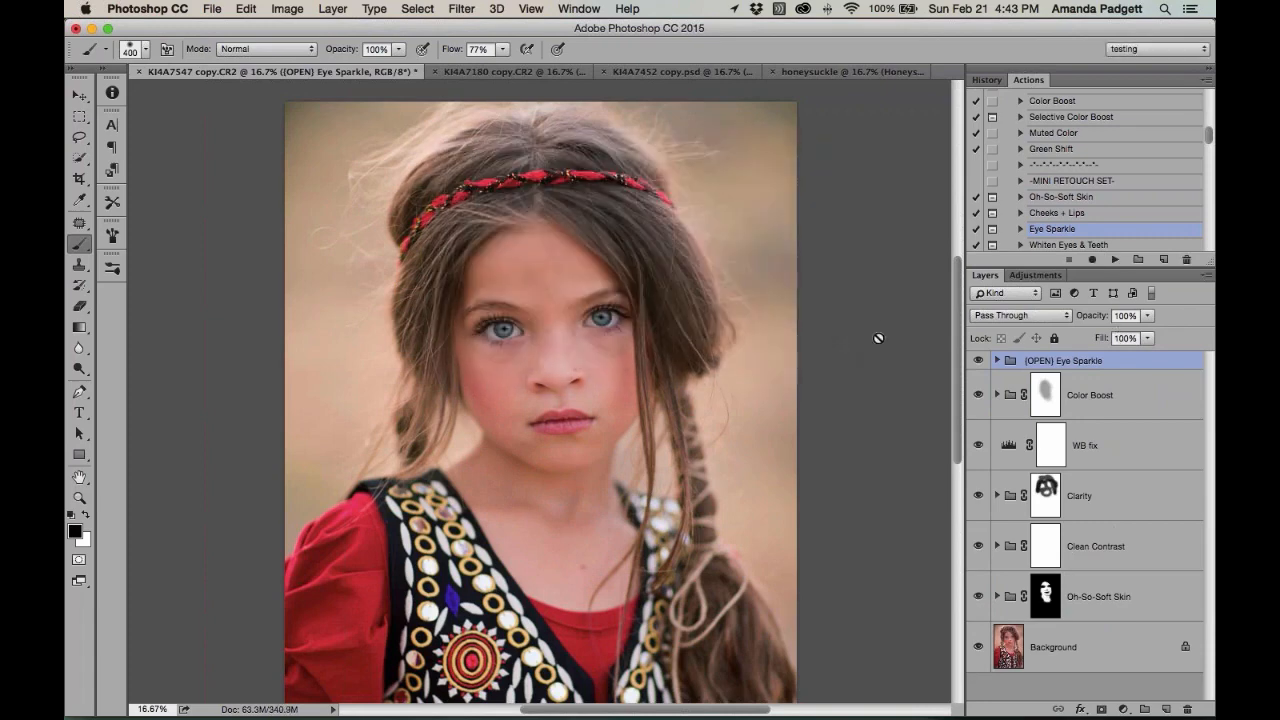
click(995, 362)
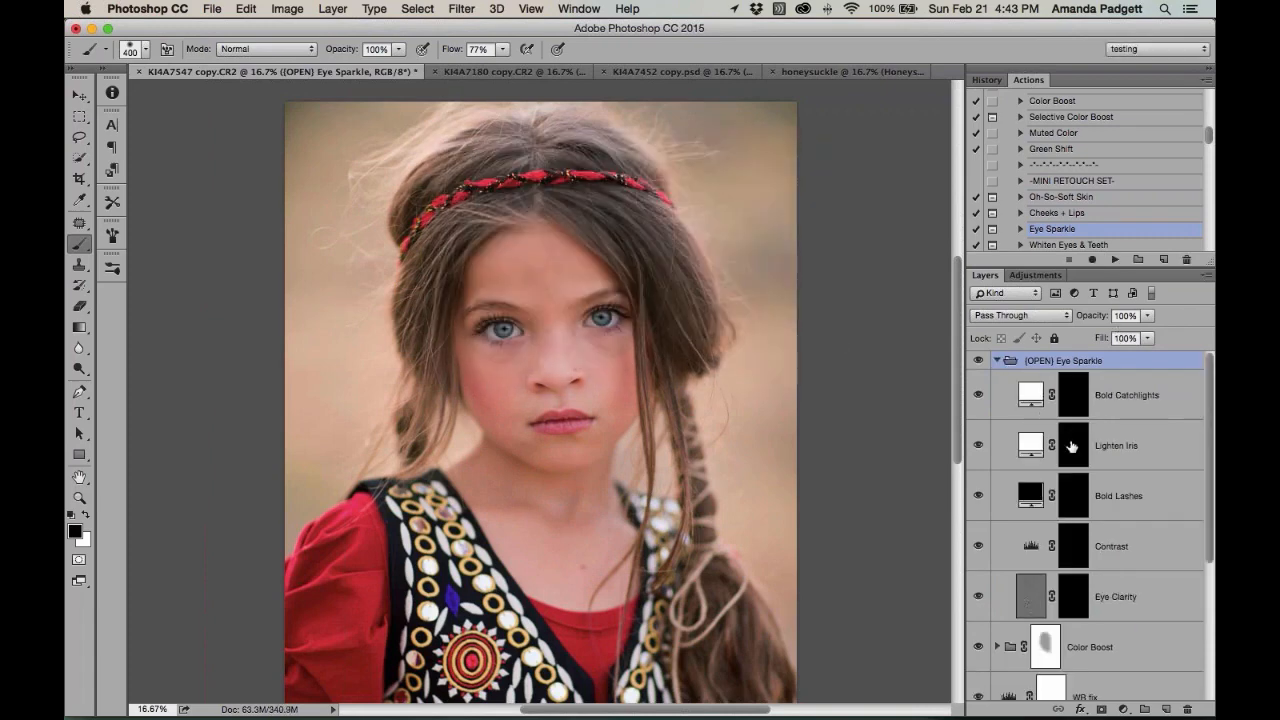
Paint white on the Eye Clarity mask over both irises with a 90 px brush
click(1074, 596)
key(x)
key(super+plus)
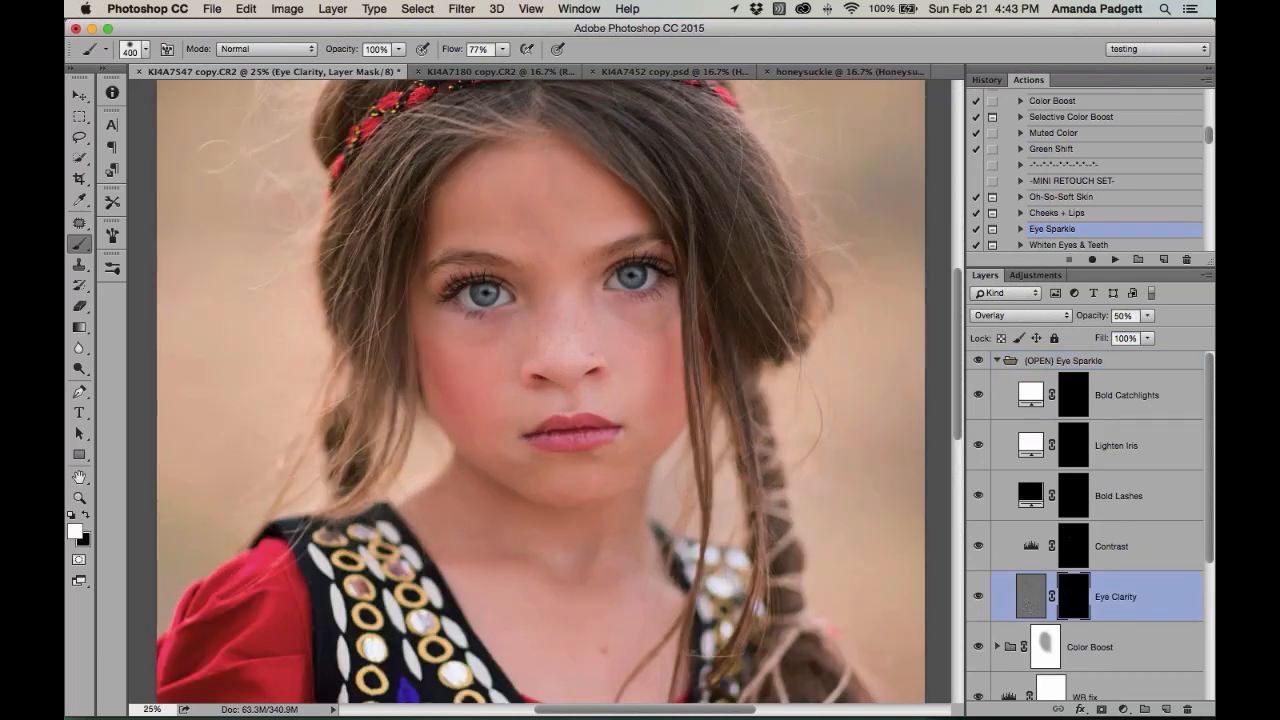
key(bracketleft)
key(bracketleft)
key(bracketleft)
key(bracketleft)
drag(638, 272, 631, 276)
drag(485, 293, 486, 298)
drag(1090, 319, 1096, 316)
Paint white on the Bold Lashes mask over the eyelashes at 36% brush opacity, and collapse the Eye Sparkle group
click(1075, 500)
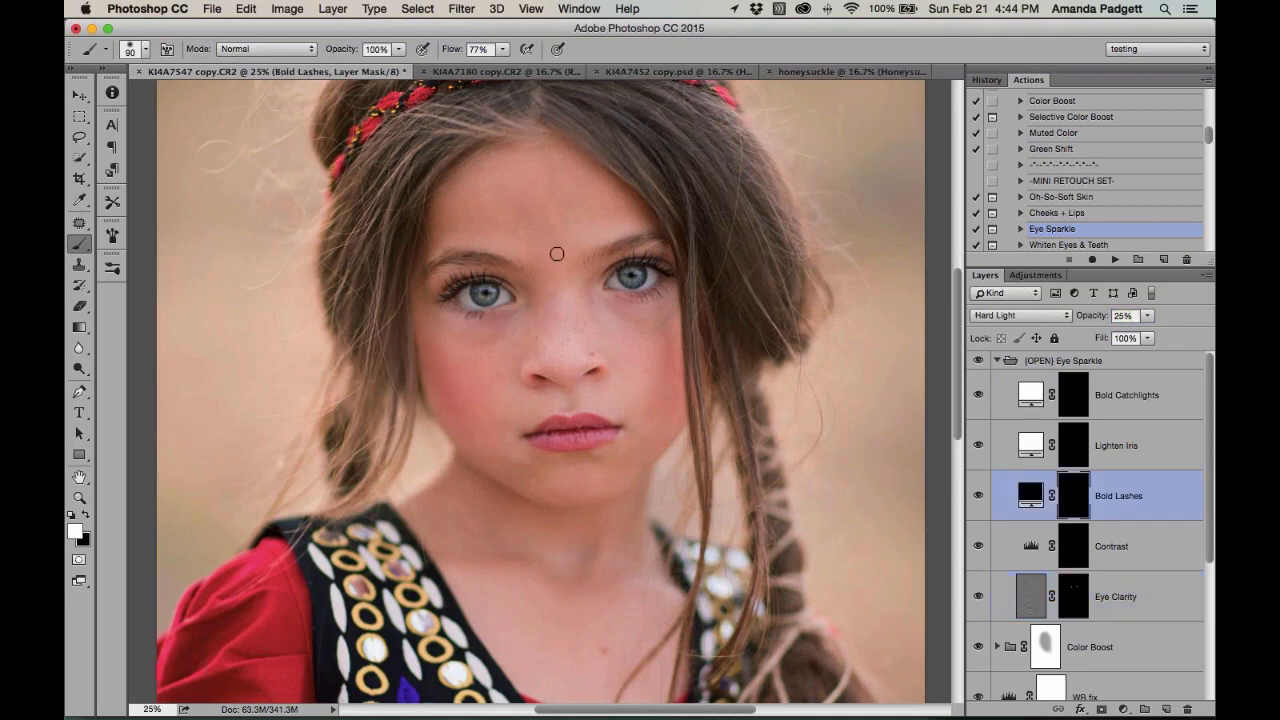
drag(379, 67, 350, 70)
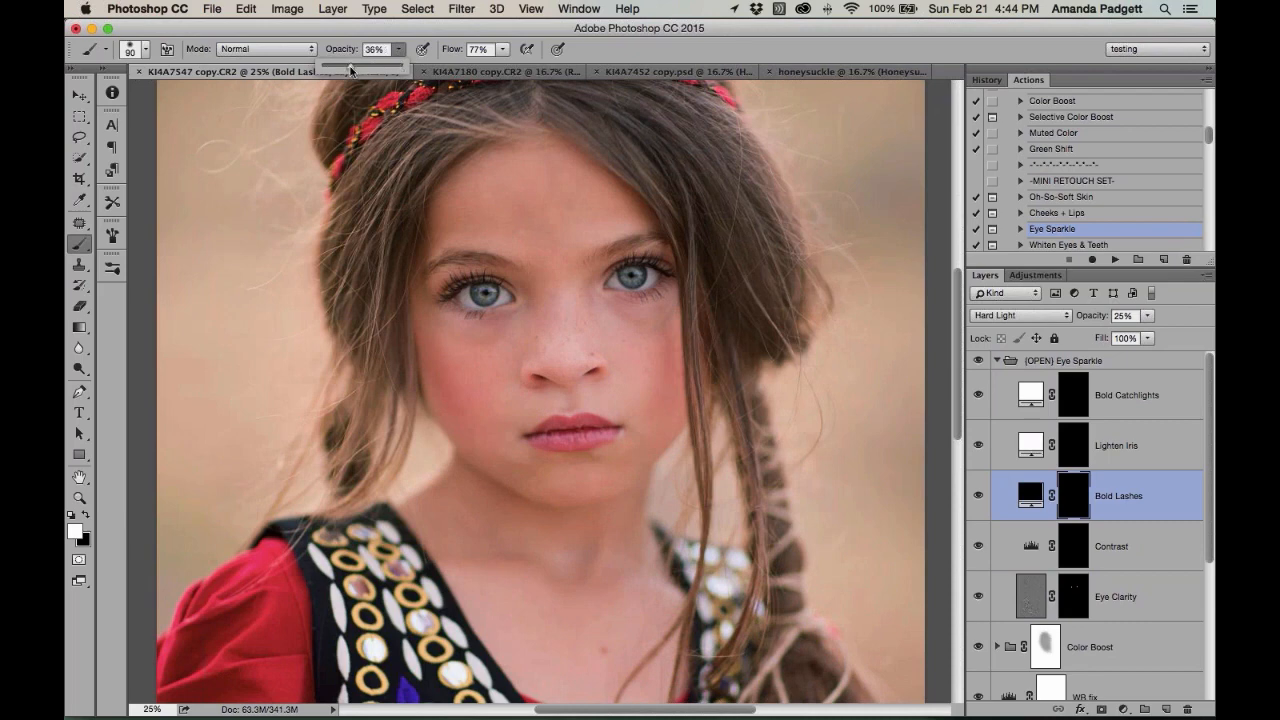
click(484, 279)
drag(448, 292, 508, 290)
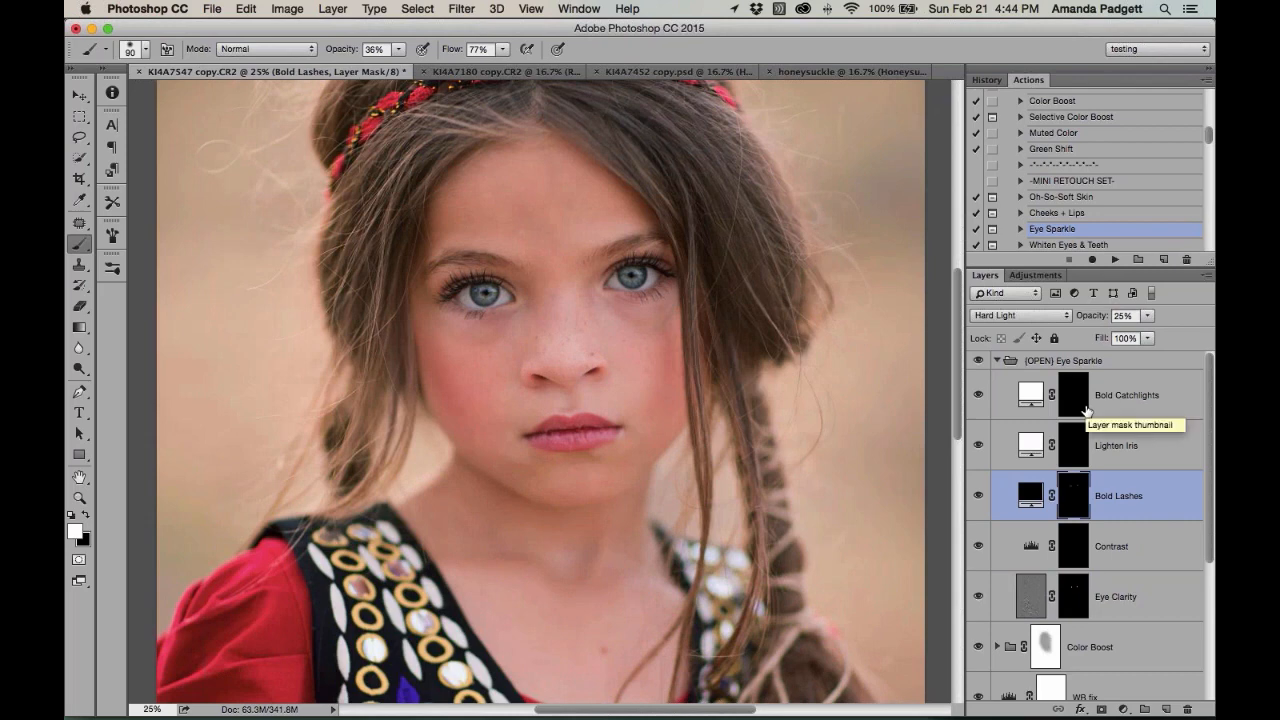
click(997, 364)
Run the Paint off Color Casts action and expand its layer group
scroll(1078, 183, down, 2)
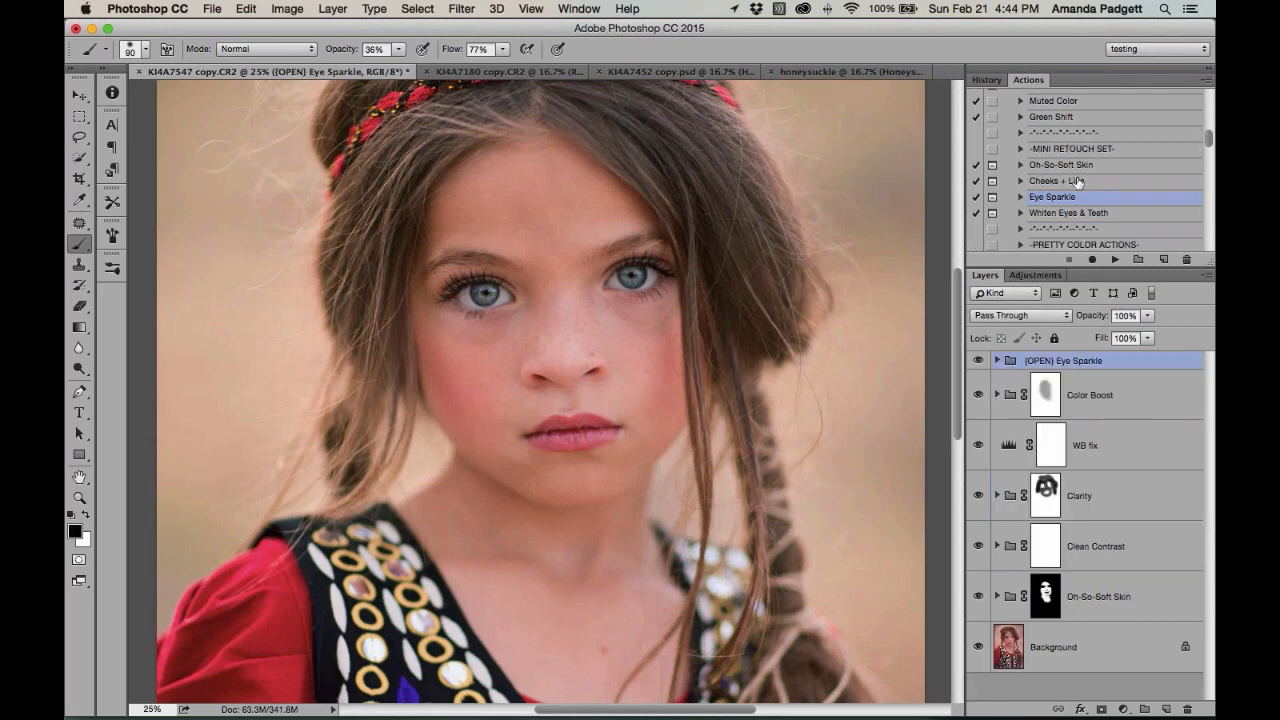
scroll(1078, 183, down, 3)
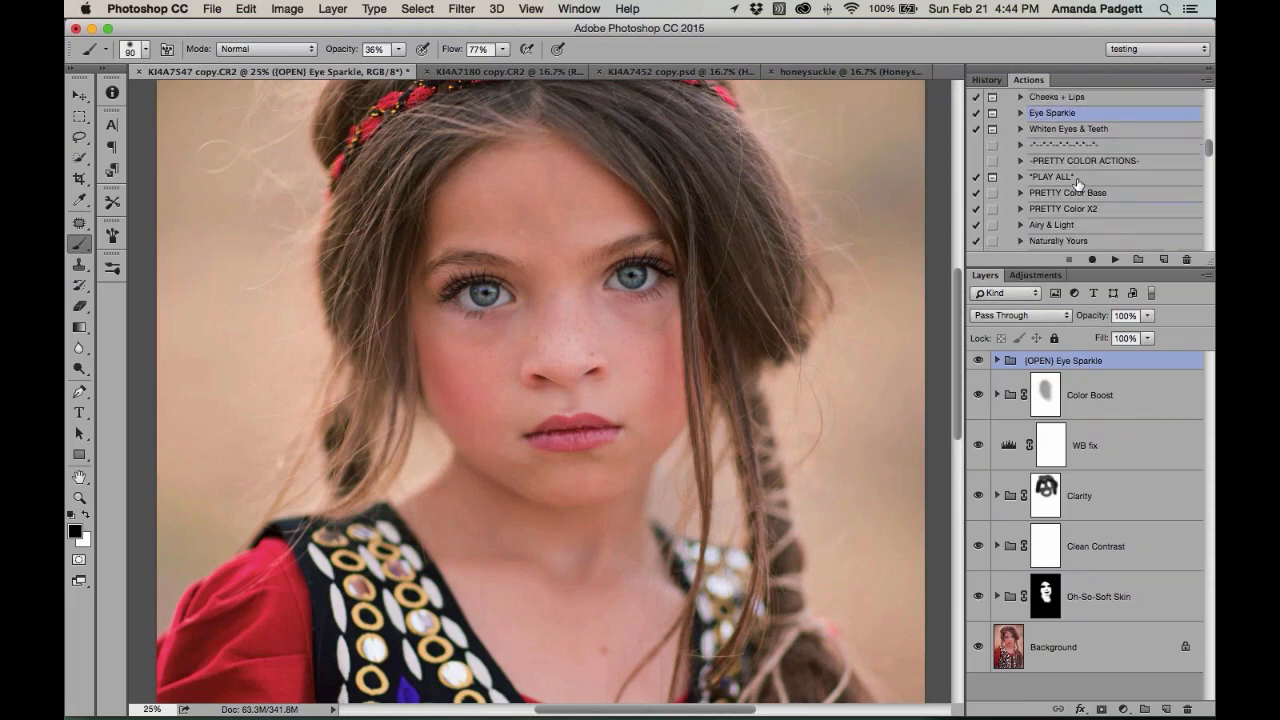
scroll(1078, 183, down, 2)
scroll(1078, 183, down, 10)
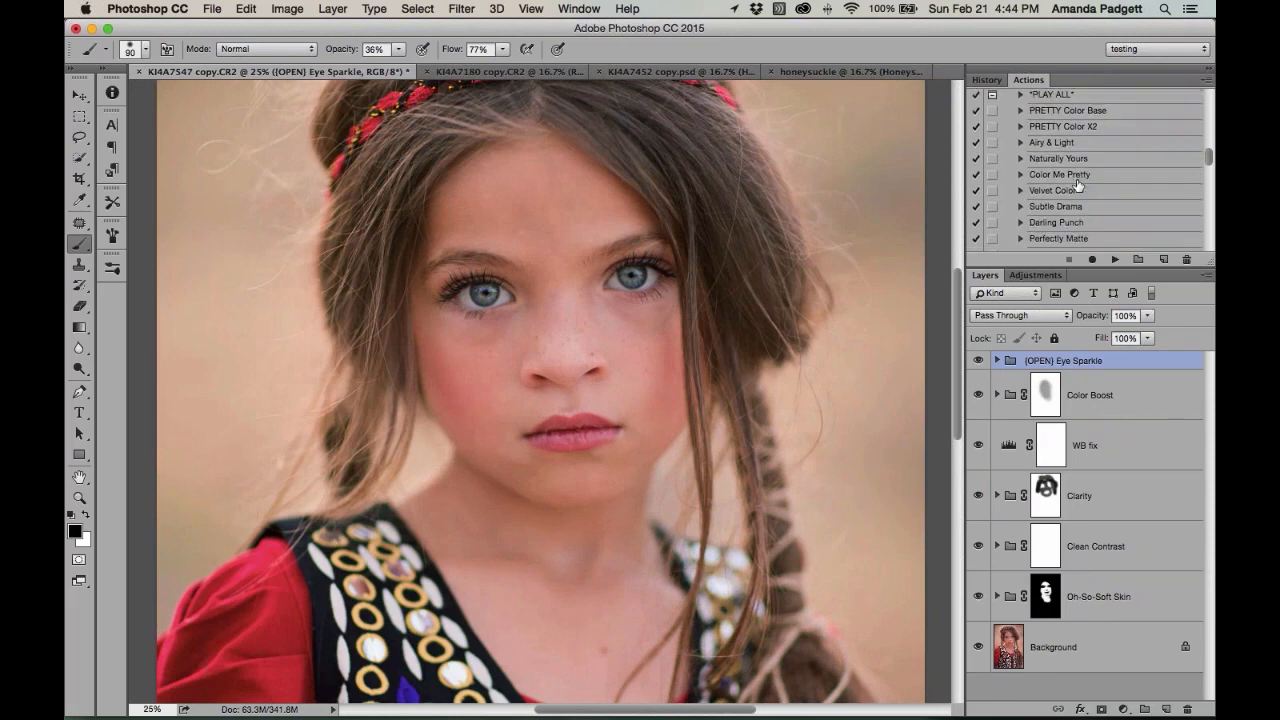
scroll(1078, 183, down, 8)
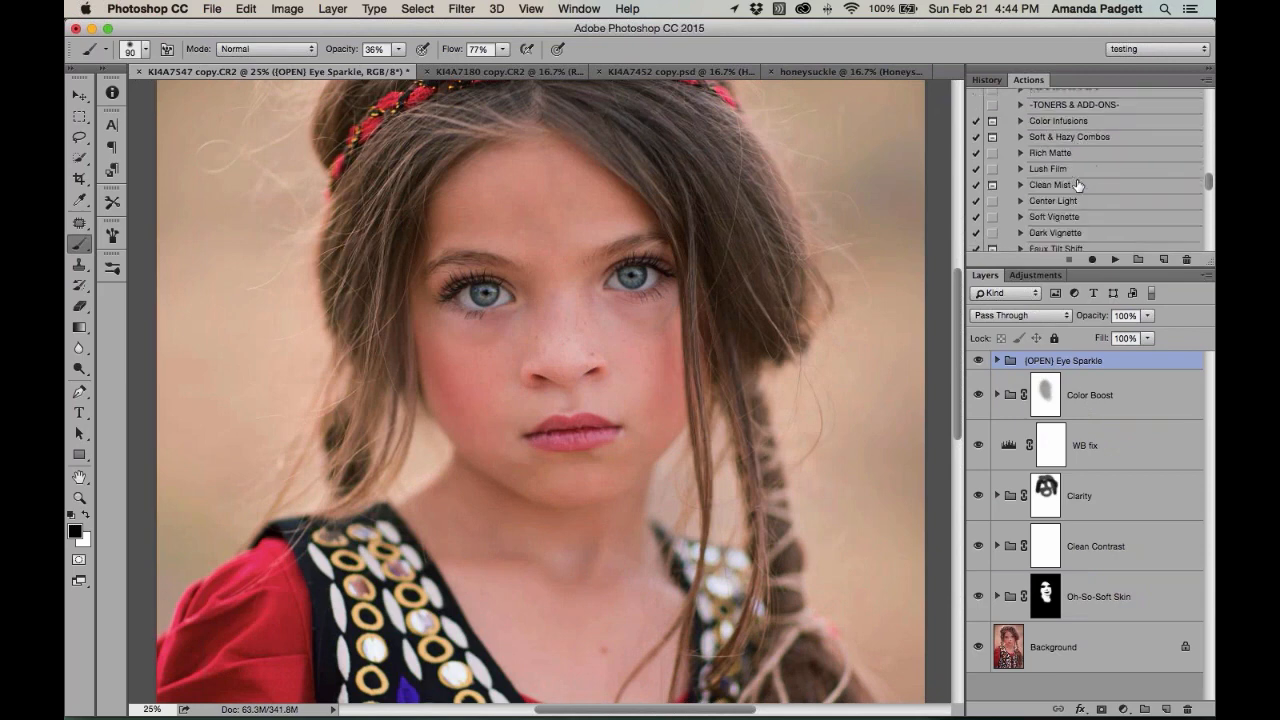
scroll(1078, 183, down, 1)
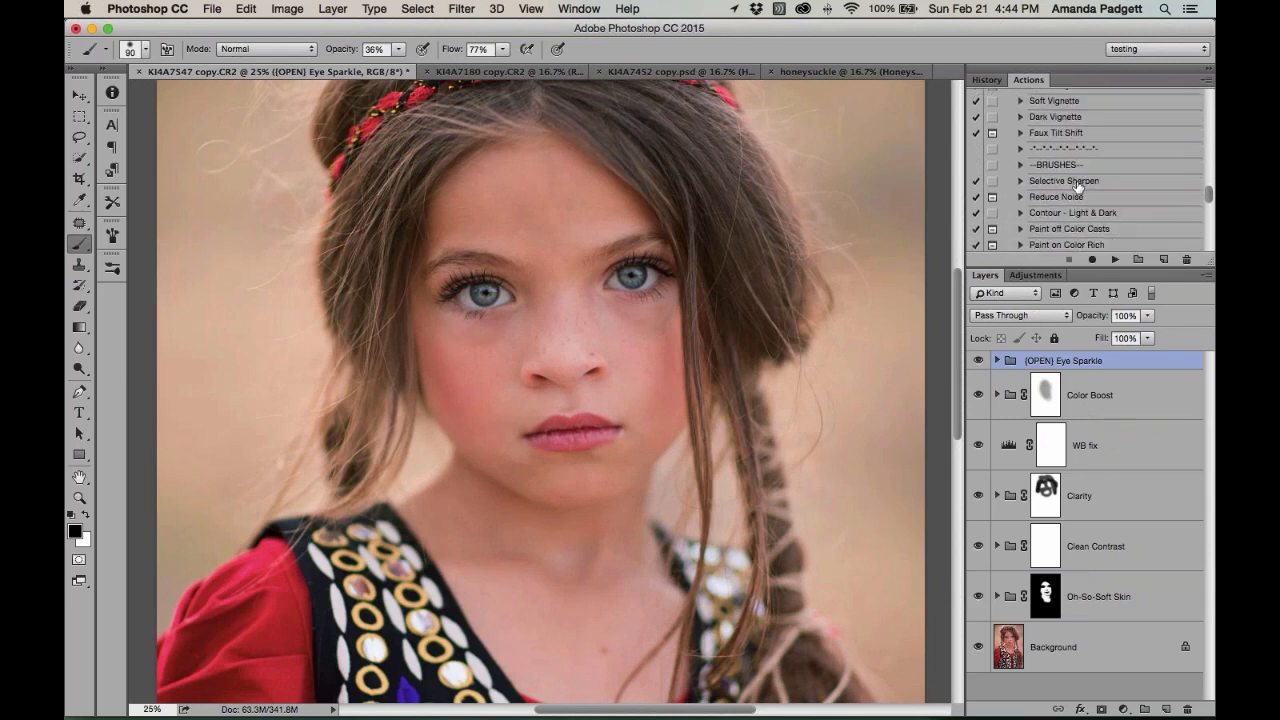
scroll(1076, 186, down, 4)
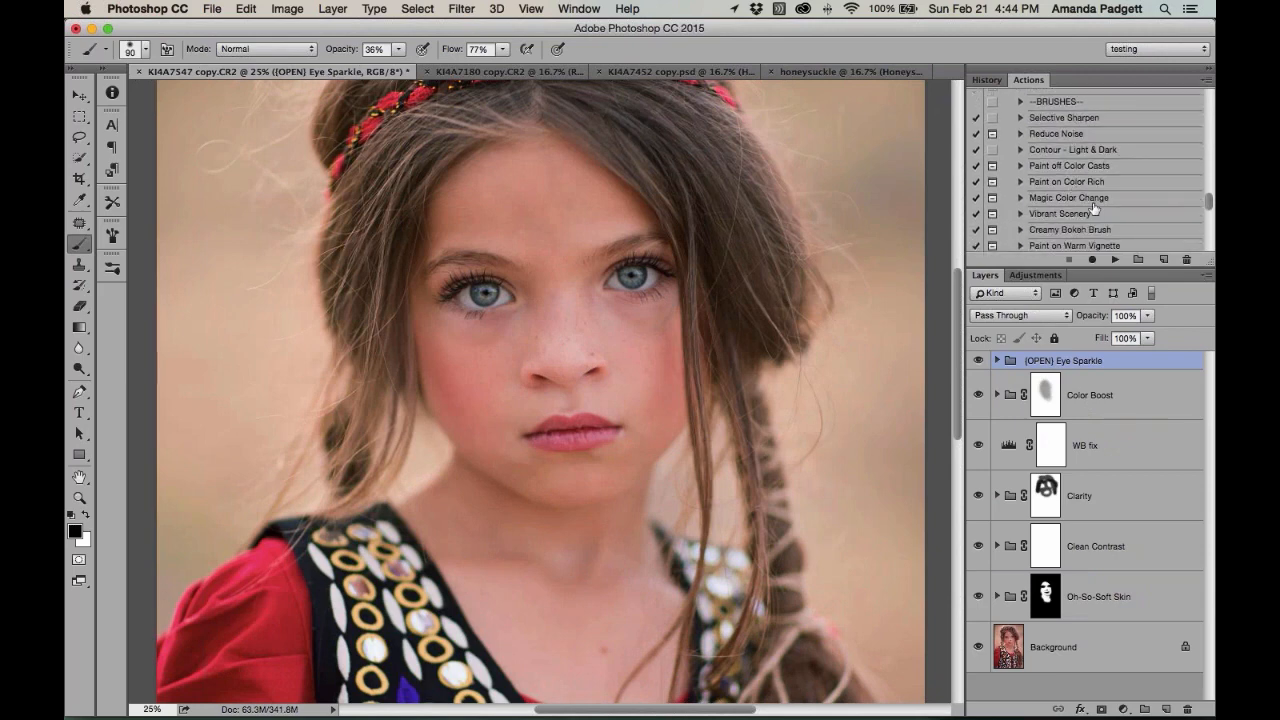
click(1113, 260)
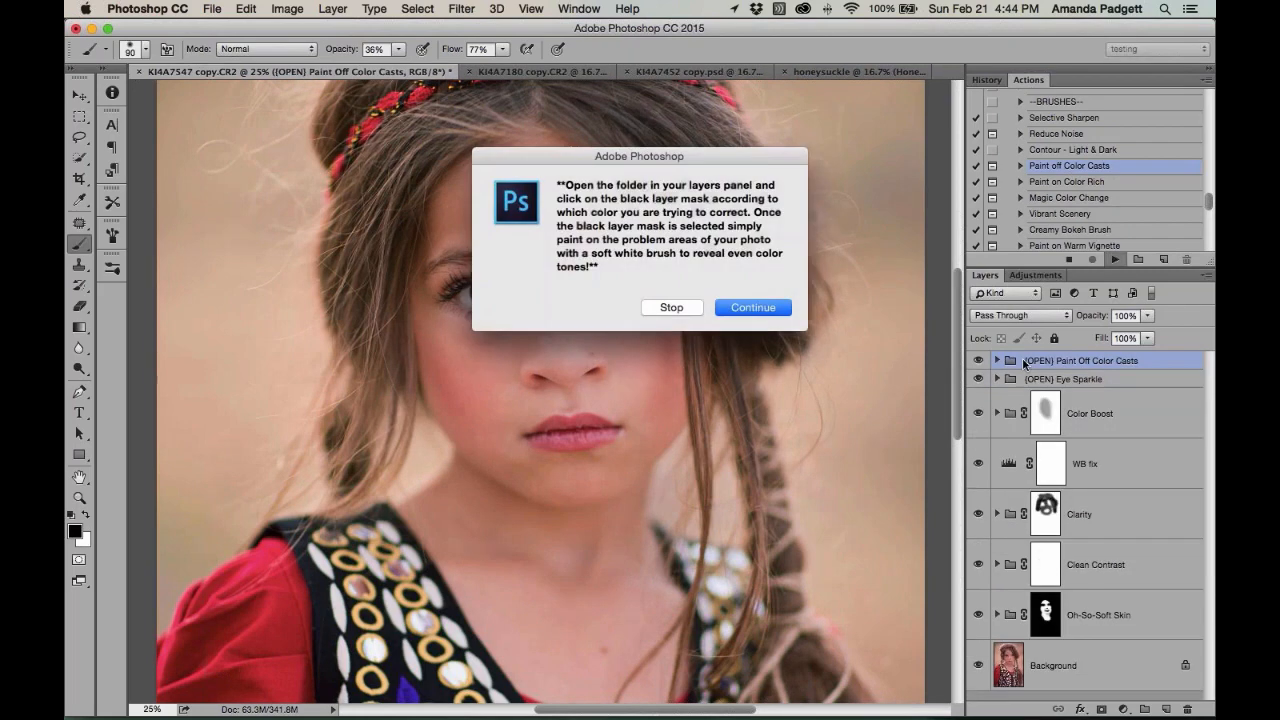
click(753, 308)
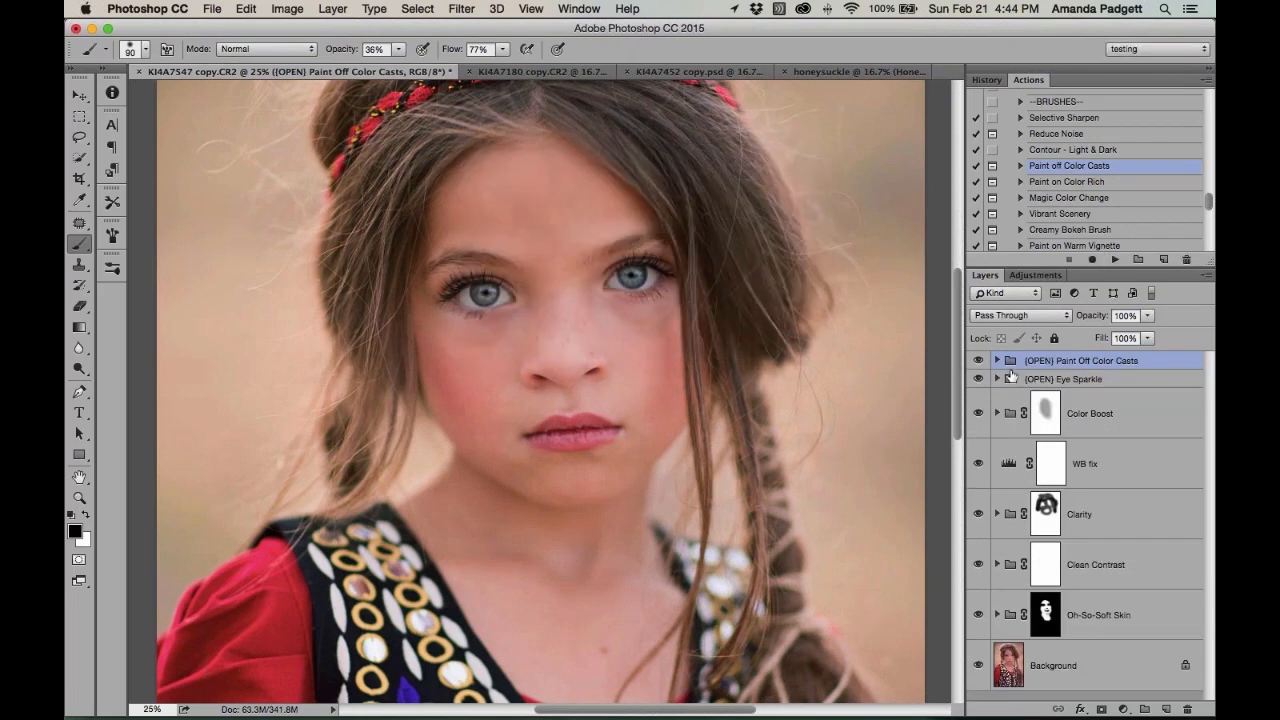
click(996, 360)
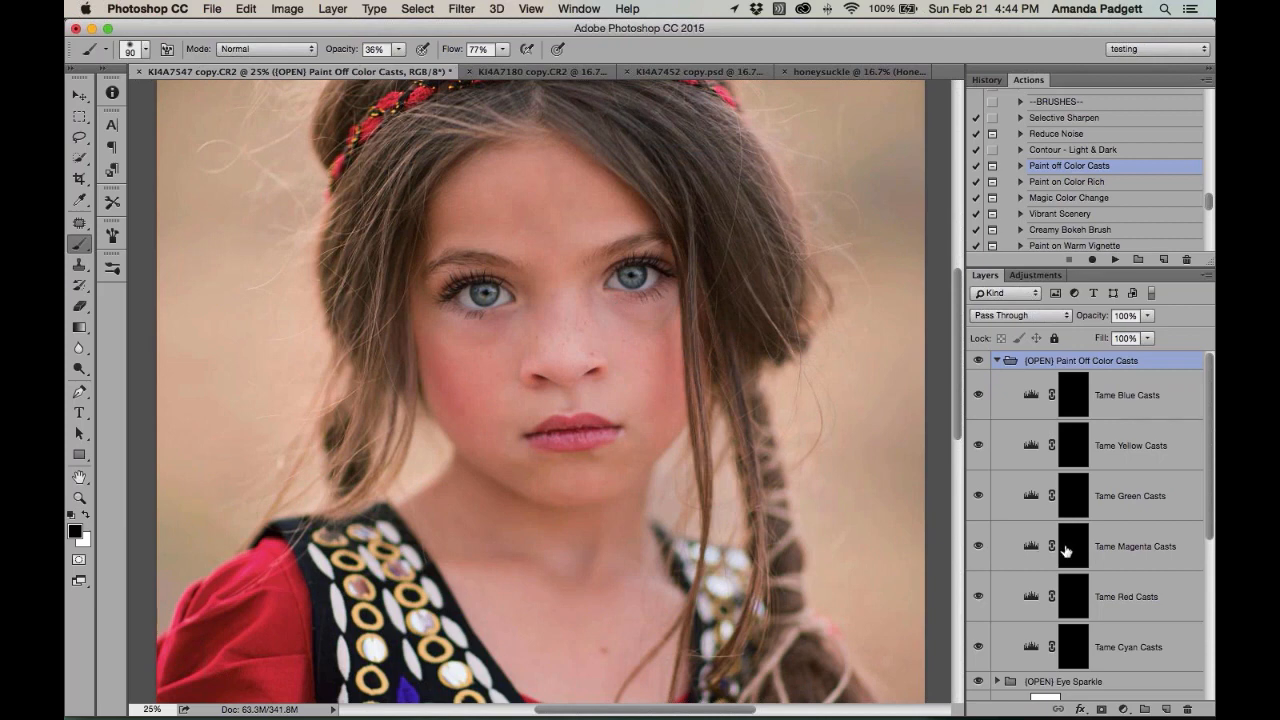
Paint white on the Tame Red Casts mask over the reddish cheek areas with a 200 px brush at 39% opacity
click(1075, 598)
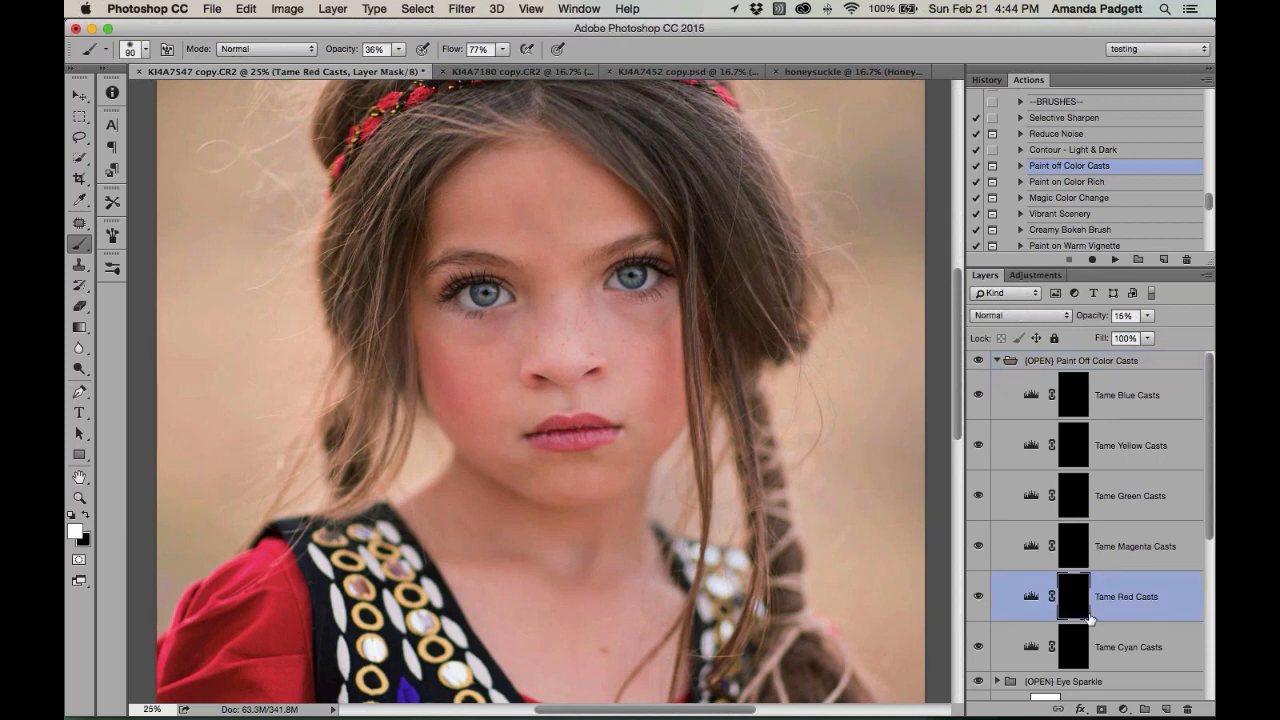
click(1028, 600)
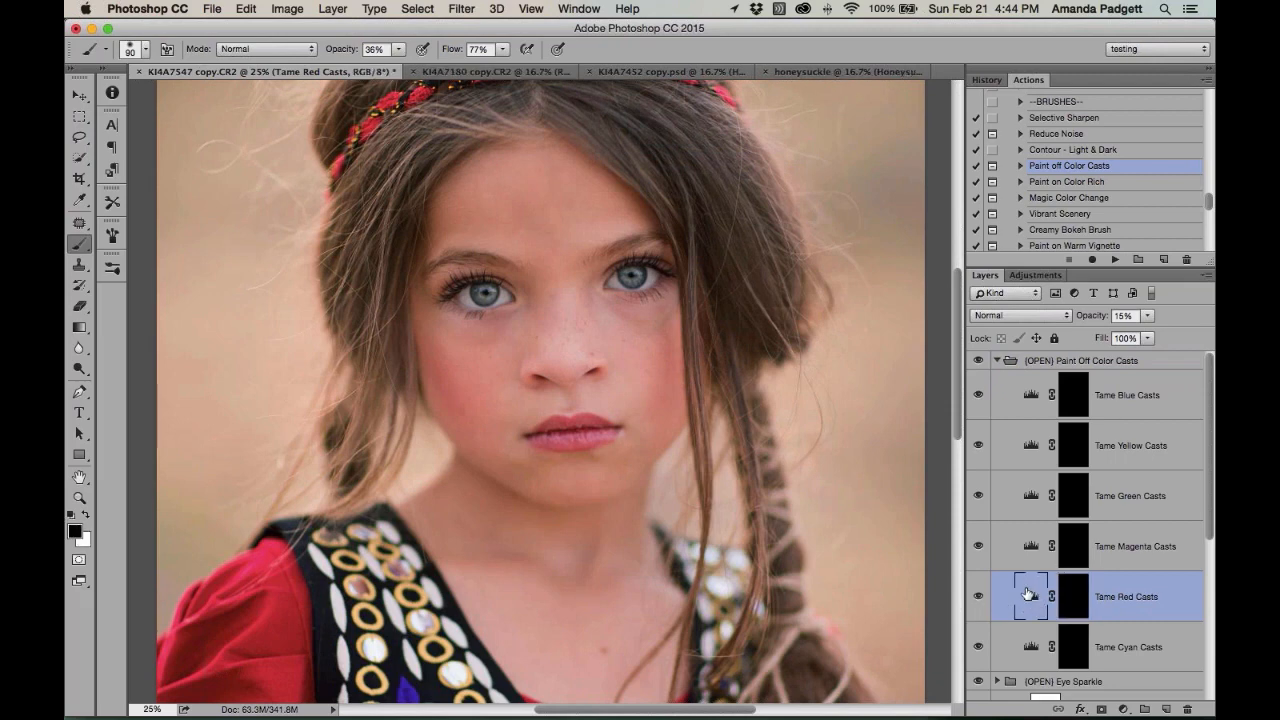
click(1072, 600)
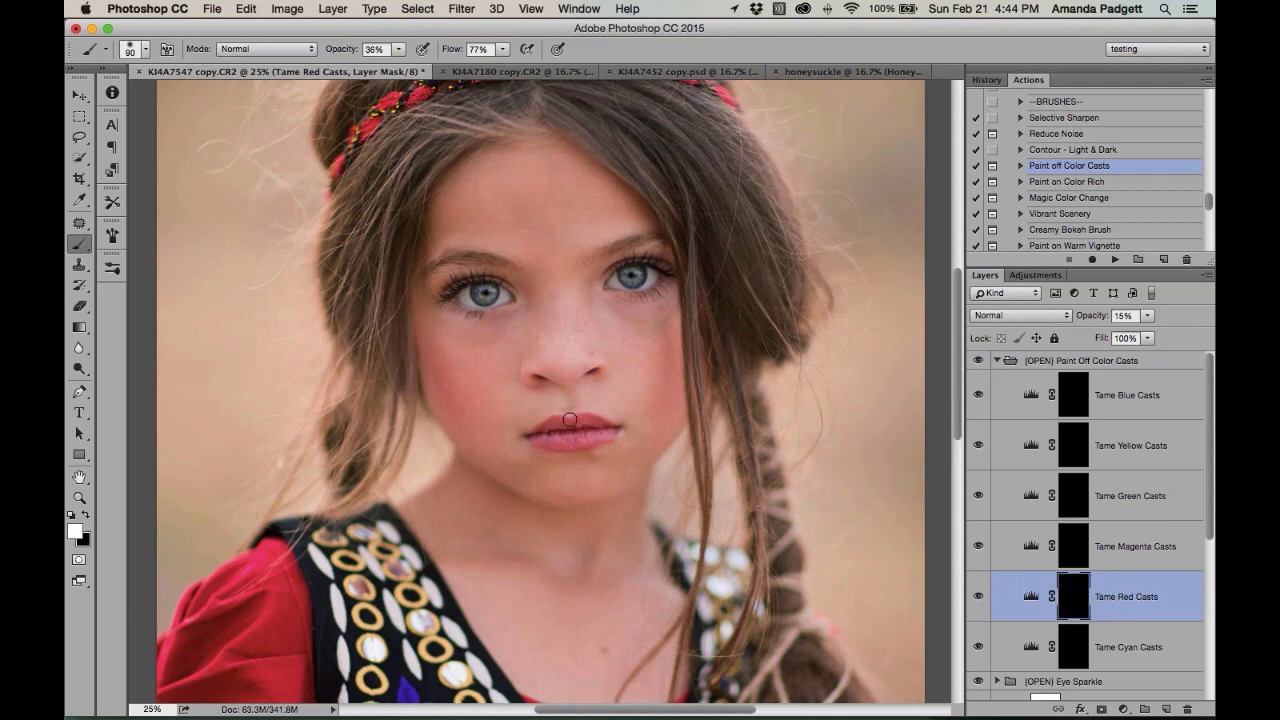
drag(341, 53, 345, 53)
key(bracketright)
key(bracketright)
key(bracketright)
key(bracketright)
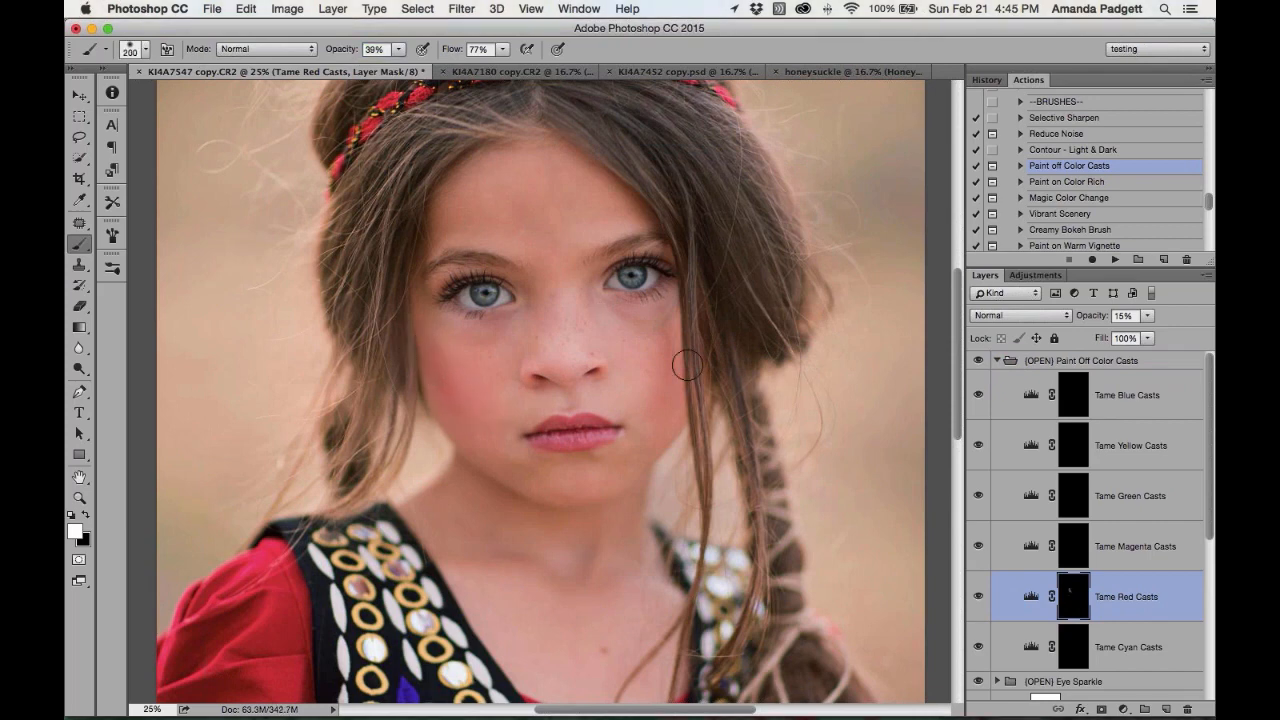
mouse_move(688, 365)
mouse_down()
mouse_move(692, 334)
mouse_move(679, 400)
mouse_move(685, 310)
mouse_move(672, 401)
mouse_up()
Paint white on the Tame Magenta Casts mask along the outer cheeks, and collapse the Paint Off Color Casts group
click(1074, 560)
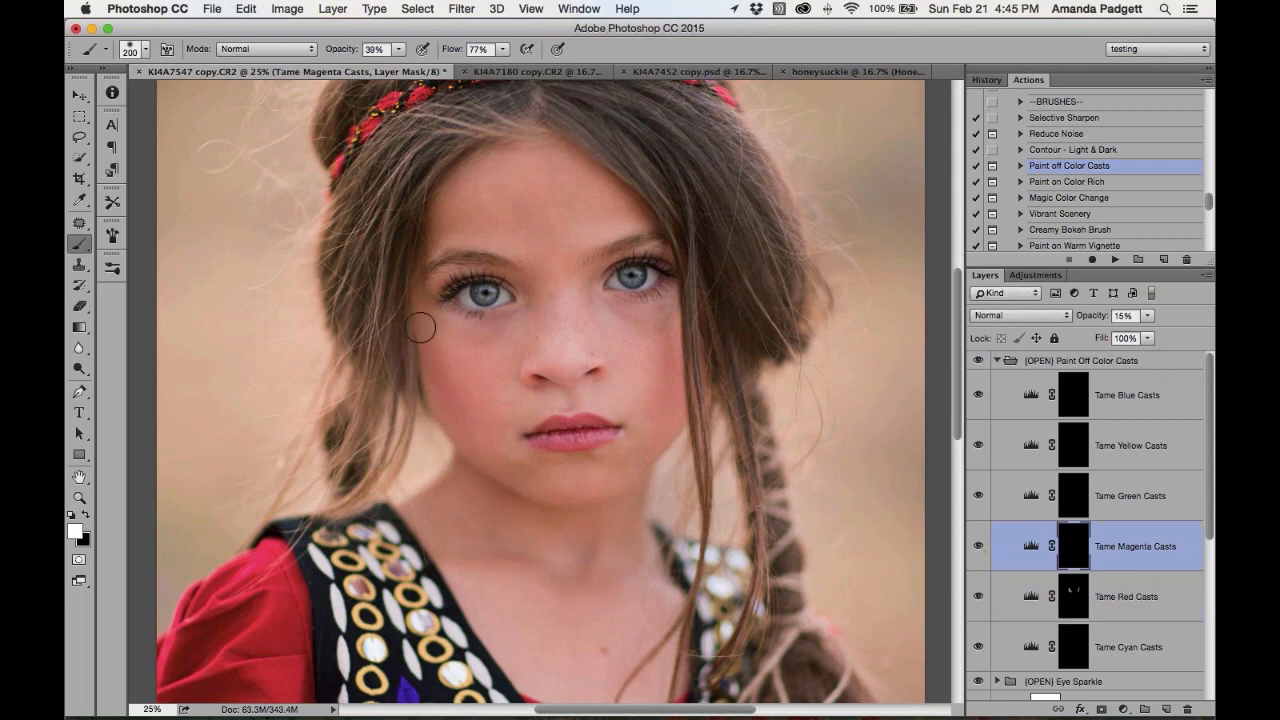
drag(421, 328, 436, 396)
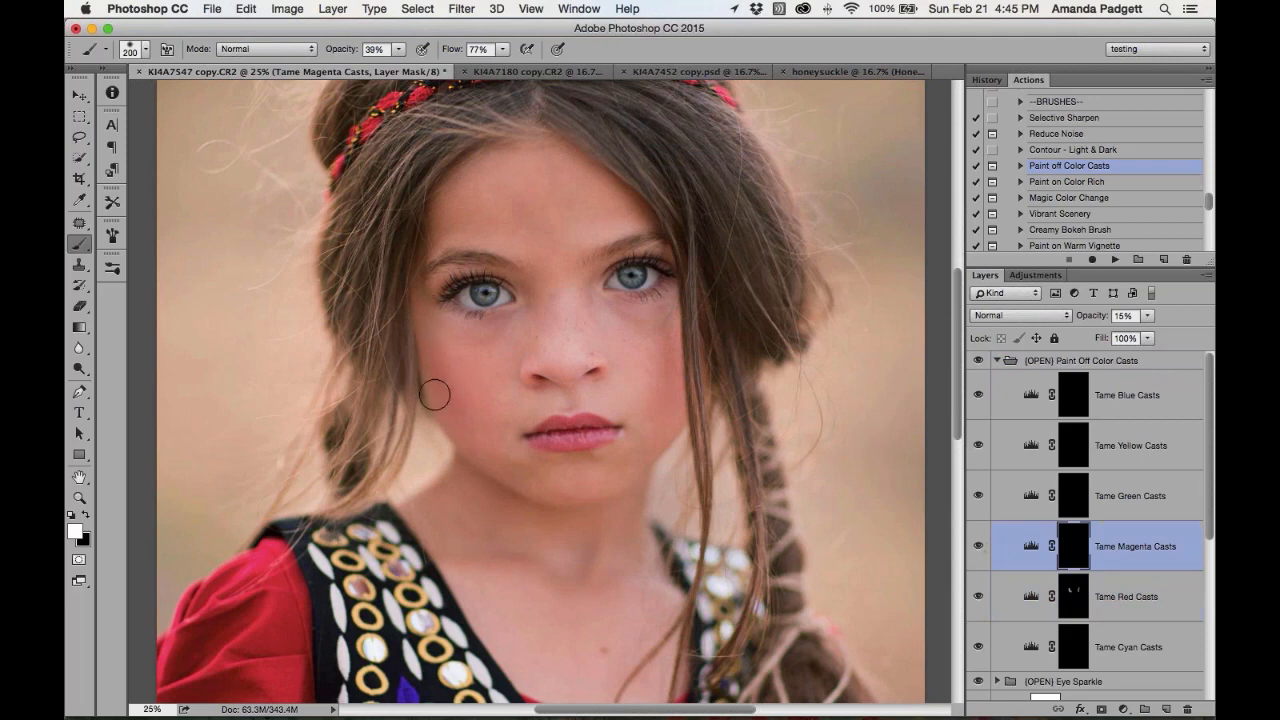
click(701, 417)
click(996, 360)
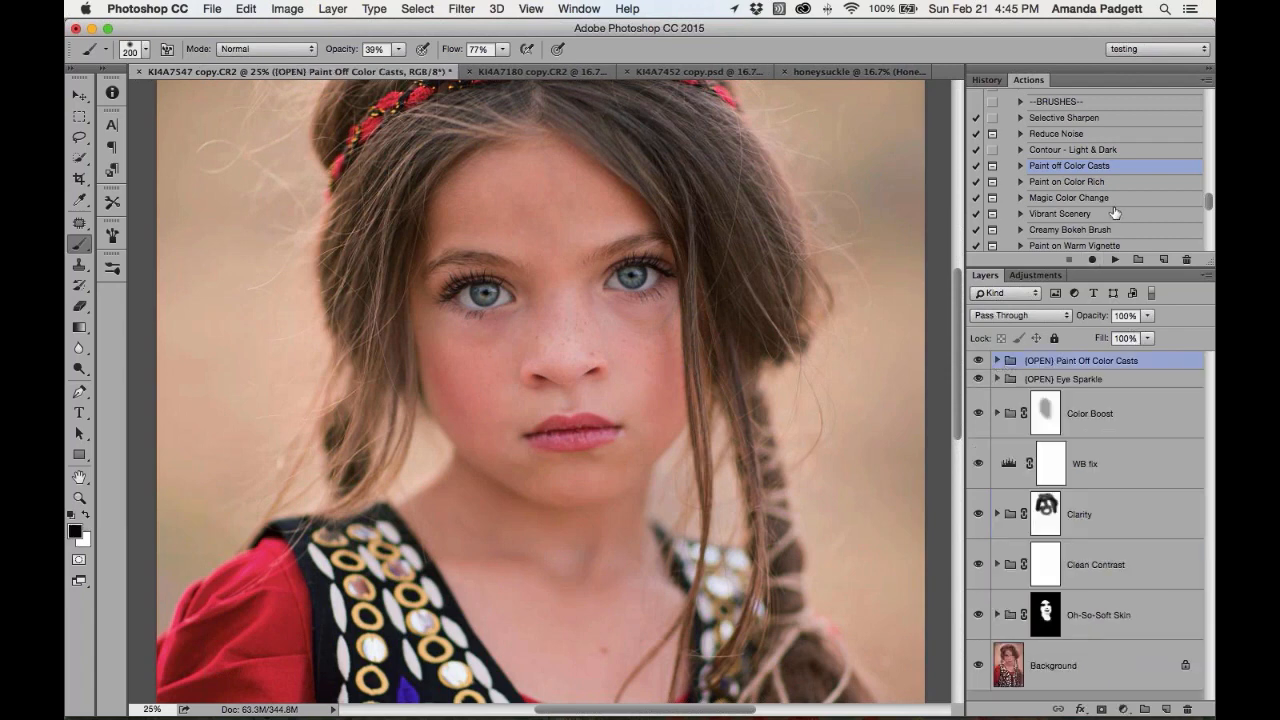
Run the Paint on Warm Vignette action above the Paint Off Color Casts group
scroll(1090, 193, down, 2)
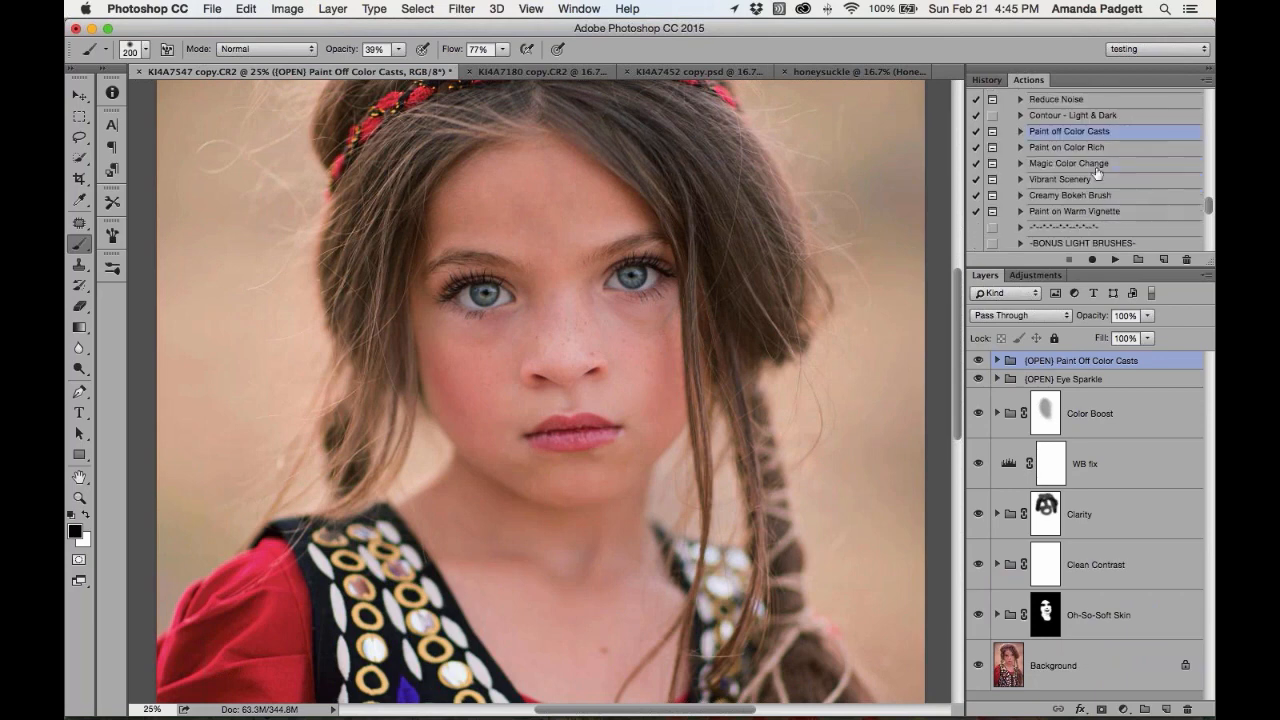
click(1097, 149)
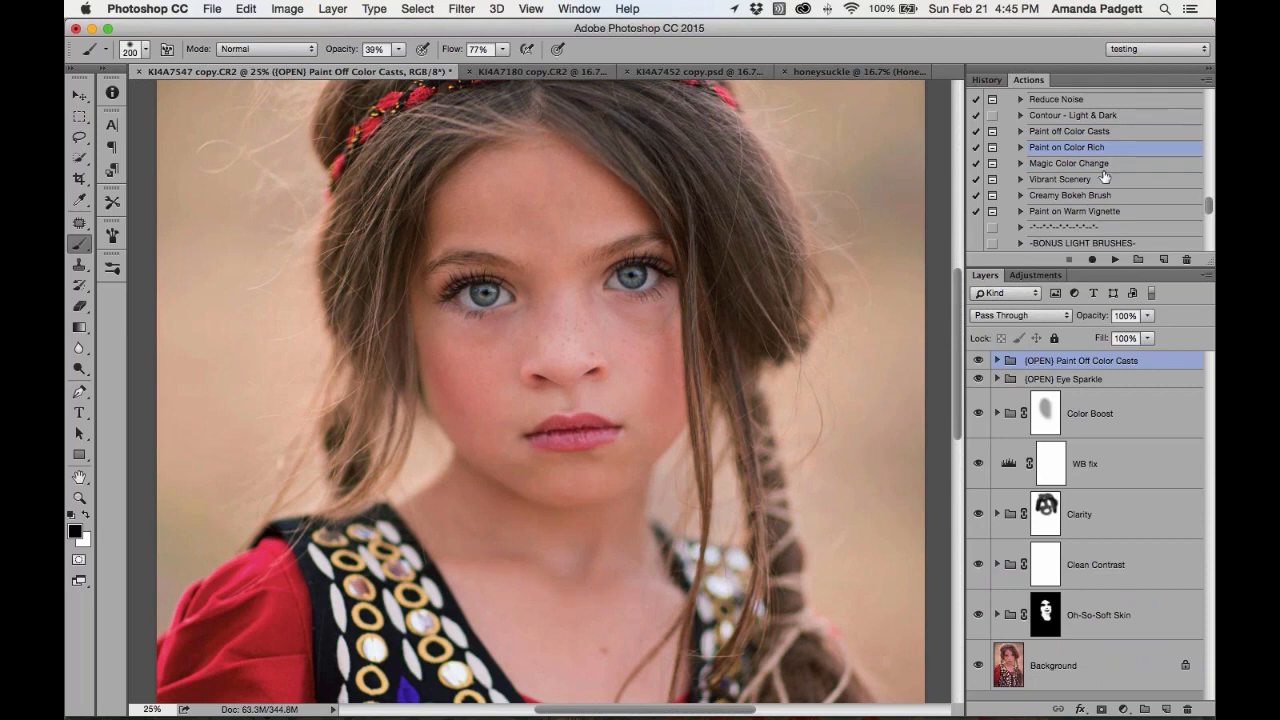
key(super+minus)
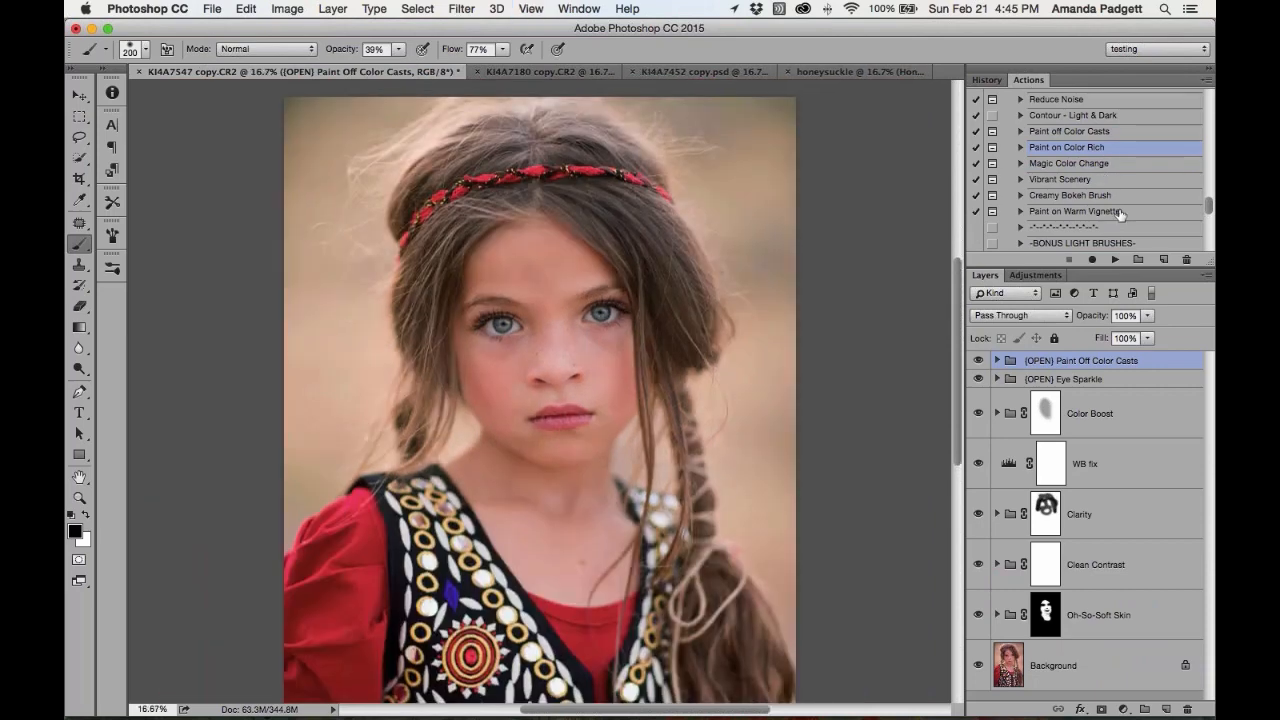
scroll(1120, 212, down, 5)
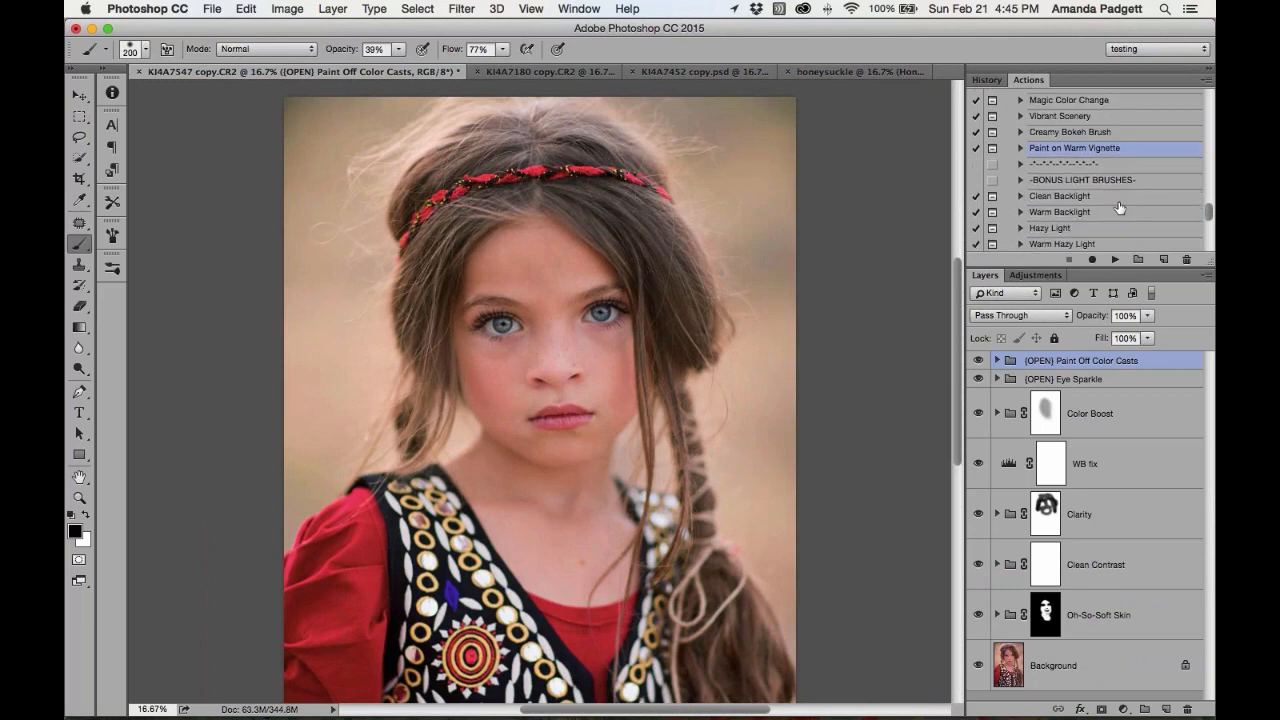
scroll(1119, 173, down, 1)
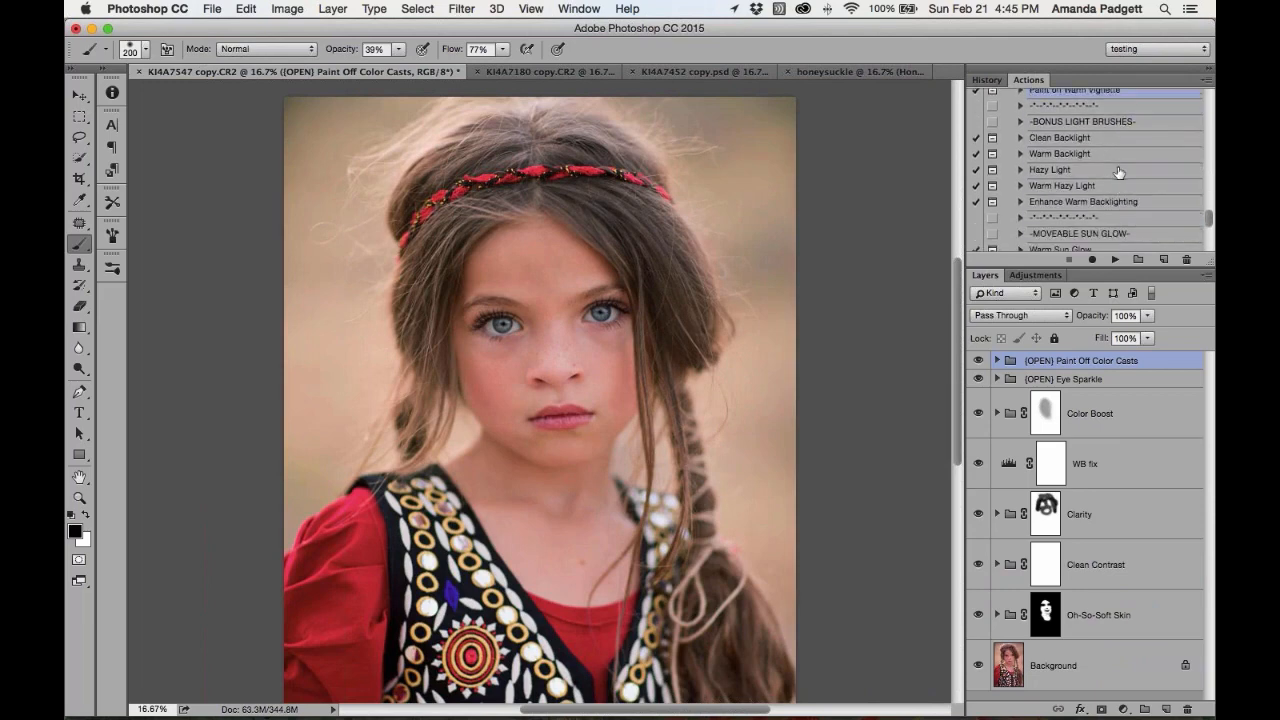
scroll(1119, 173, down, 10)
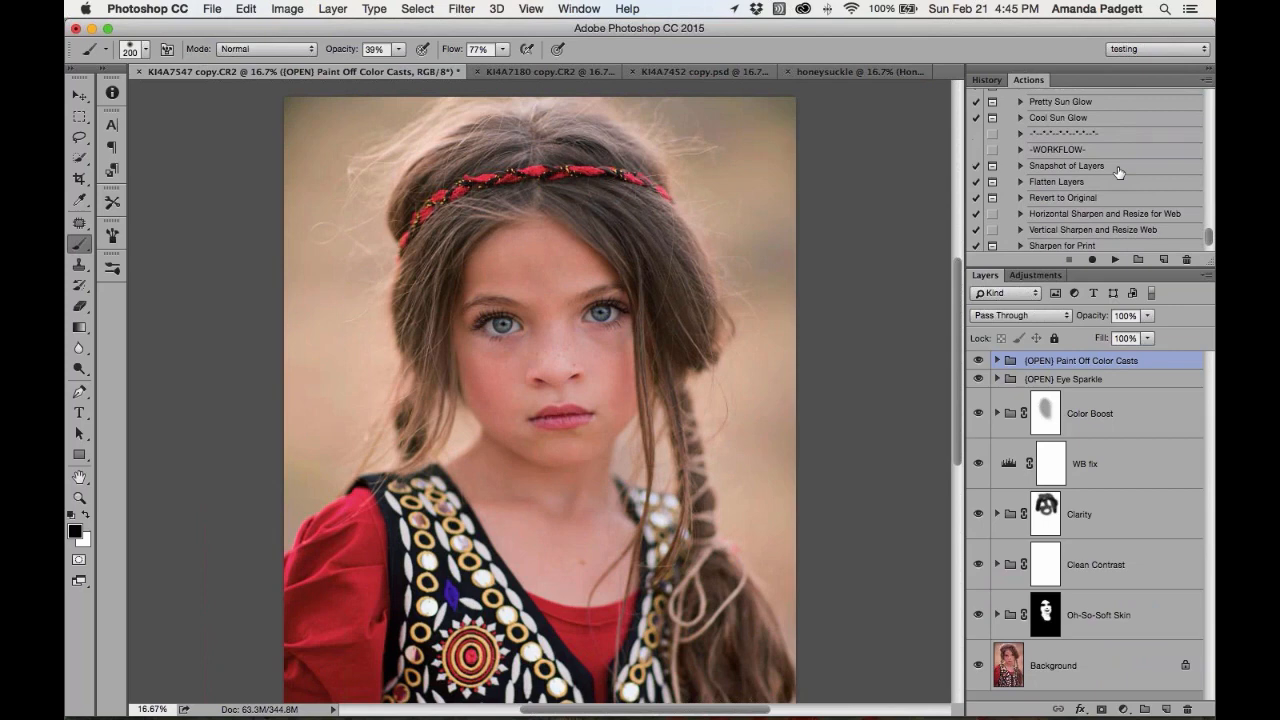
scroll(1119, 173, up, 7)
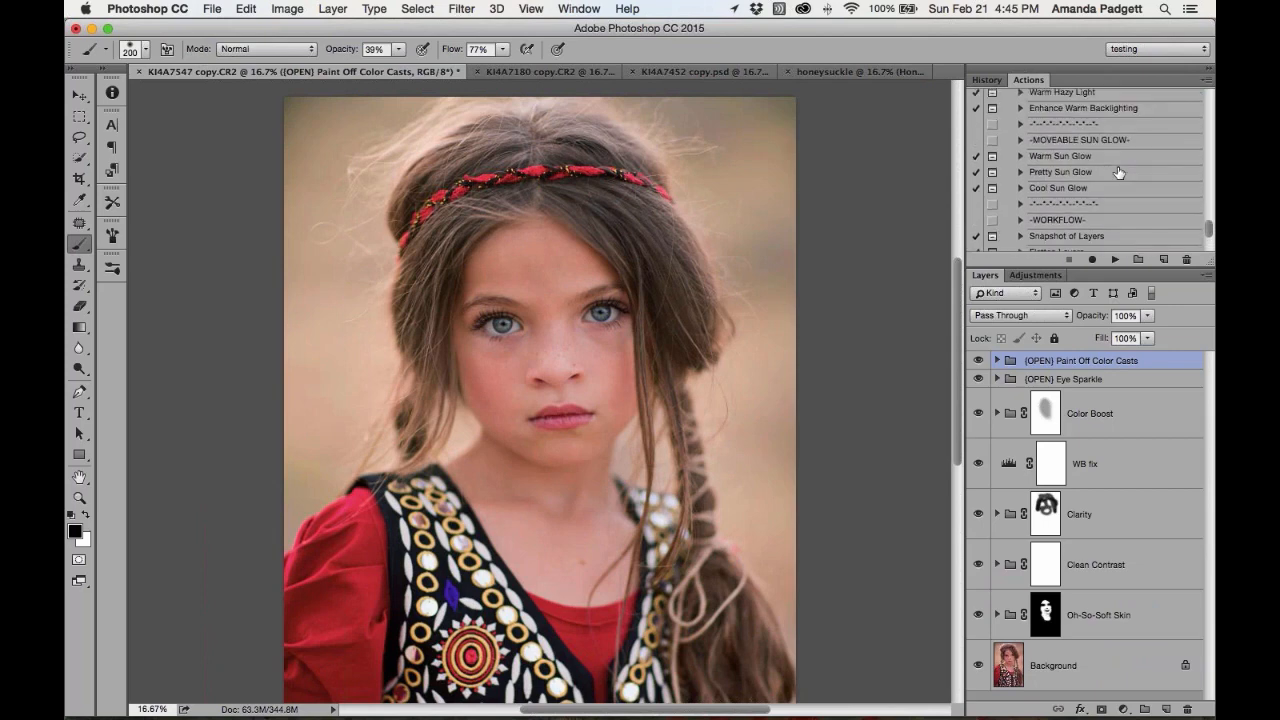
scroll(1119, 173, up, 1)
scroll(1119, 173, up, 6)
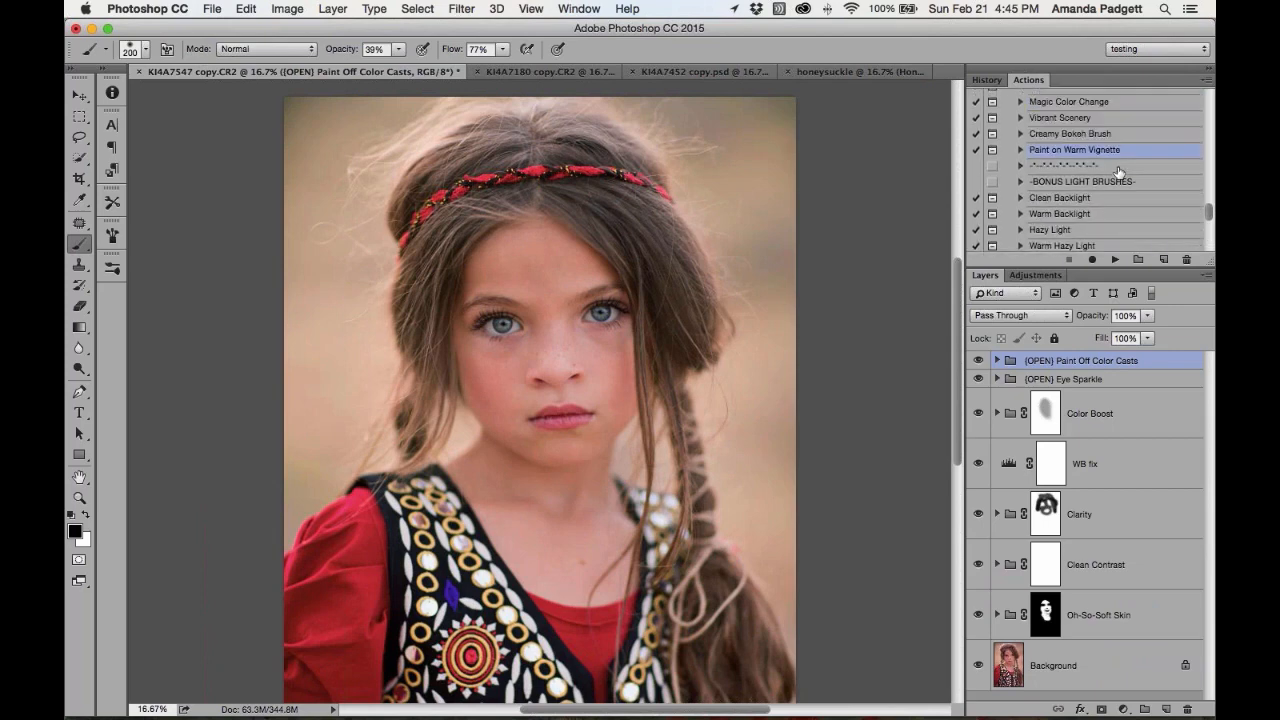
click(1115, 259)
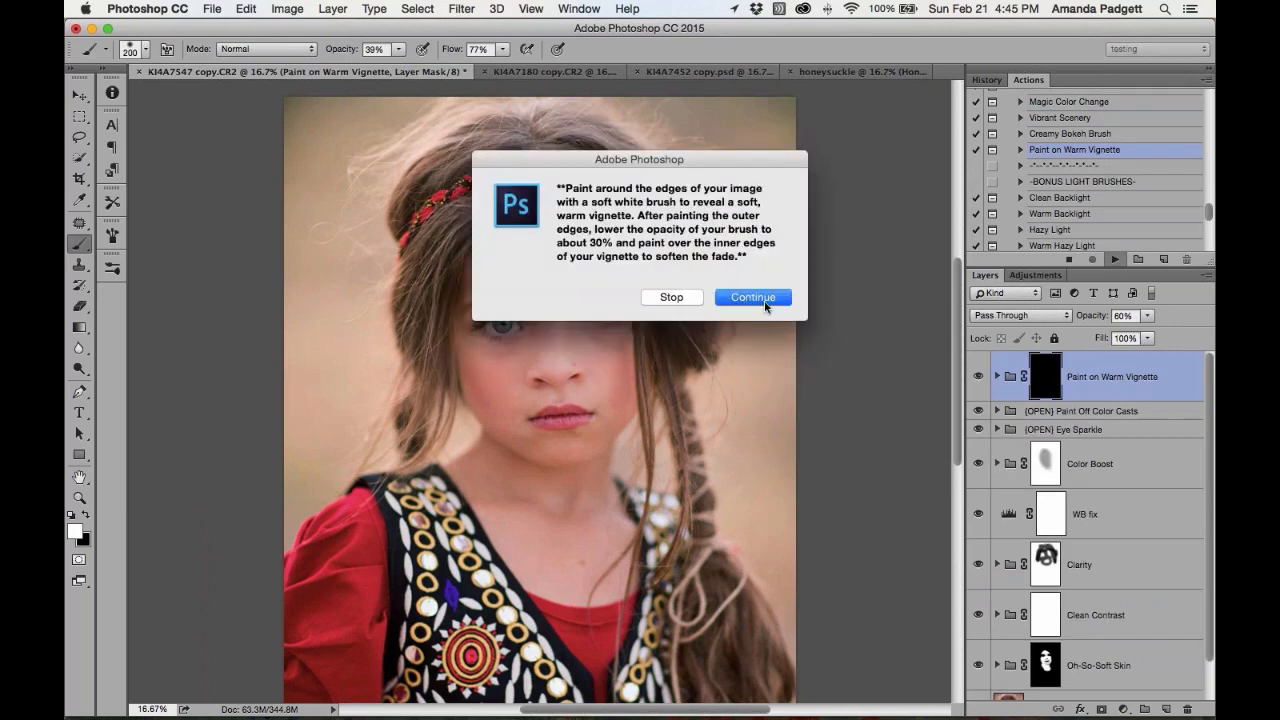
click(765, 303)
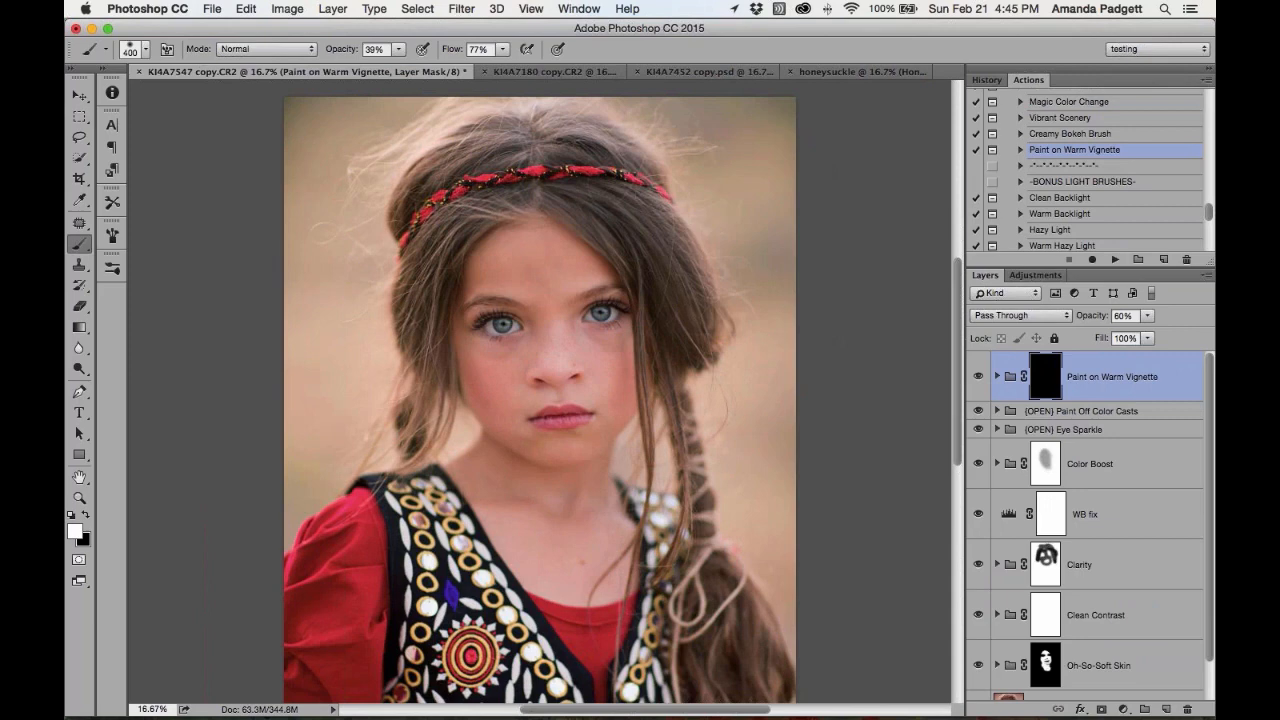
Paint white on the Paint on Warm Vignette mask around the photo's edges with a 1200 px brush at 95% opacity
key(bracketright)
key(bracketright)
drag(347, 53, 371, 53)
key(bracketright)
key(bracketright)
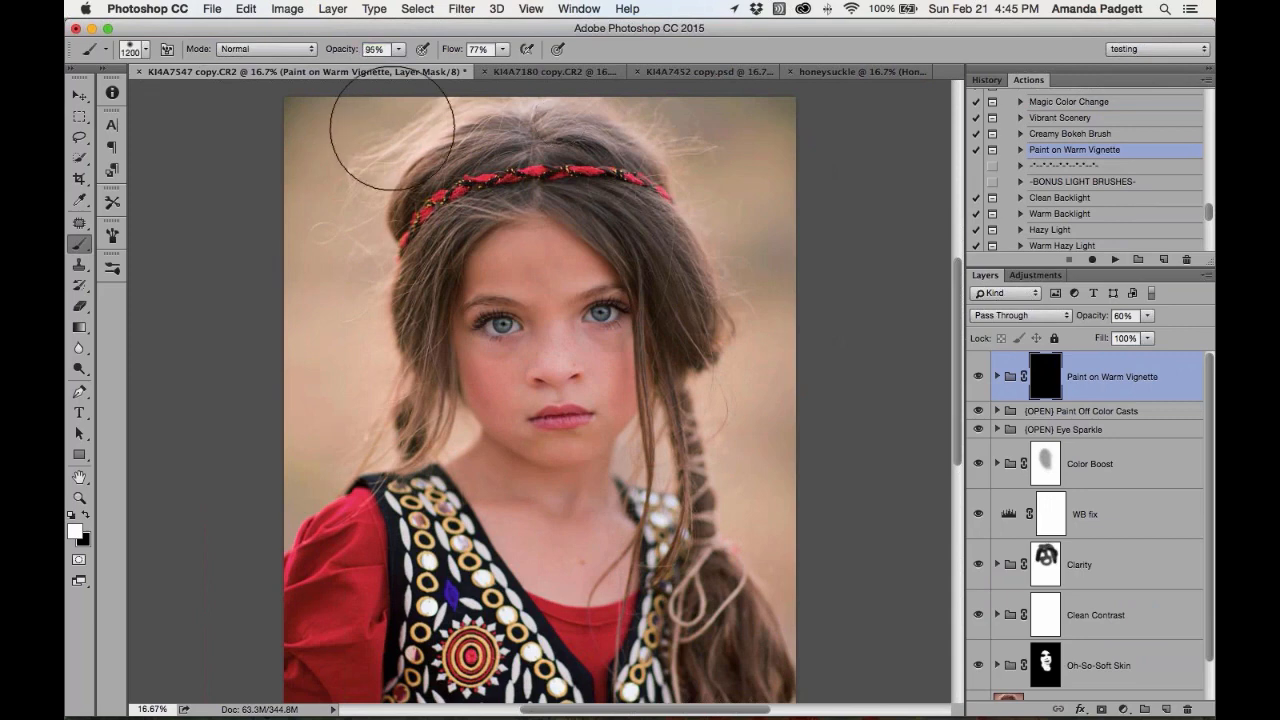
mouse_move(391, 129)
mouse_down()
mouse_move(315, 170)
mouse_move(285, 326)
mouse_move(330, 596)
mouse_move(455, 660)
mouse_move(814, 475)
mouse_move(736, 100)
mouse_move(470, 80)
mouse_move(243, 243)
mouse_move(300, 409)
mouse_up()
scroll(306, 412, down, 3)
scroll(306, 412, down, 2)
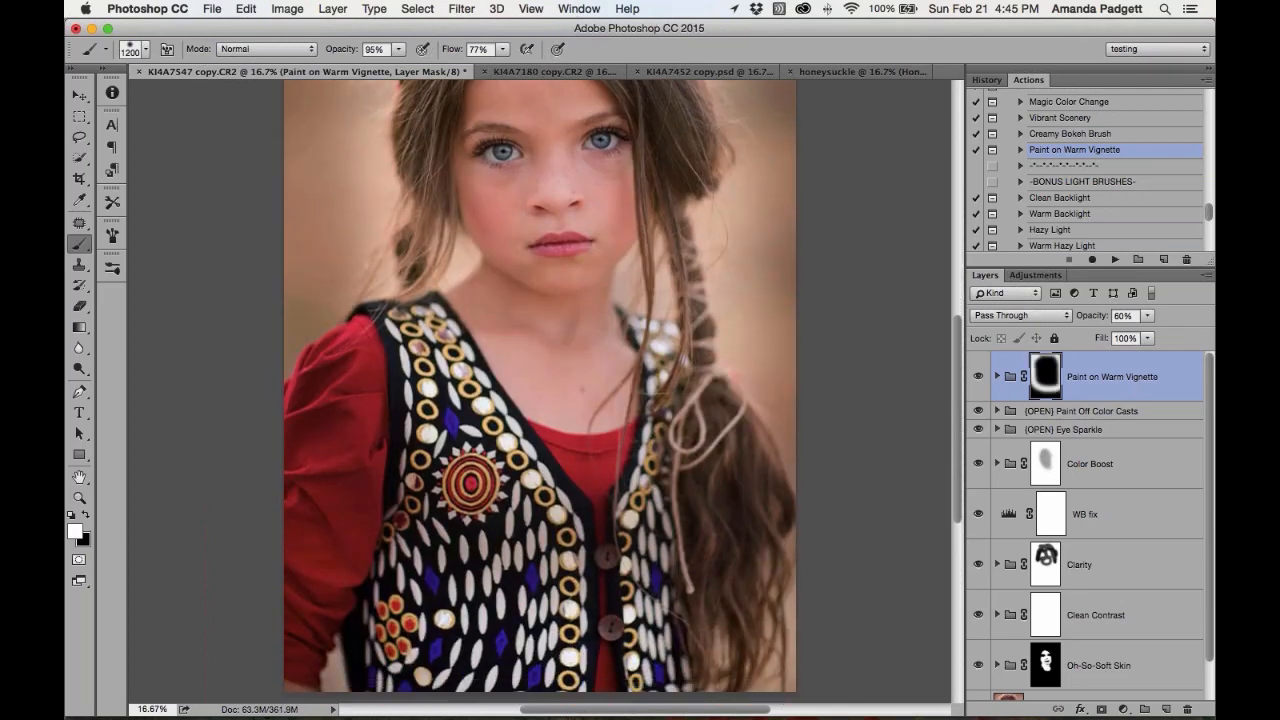
key(super+minus)
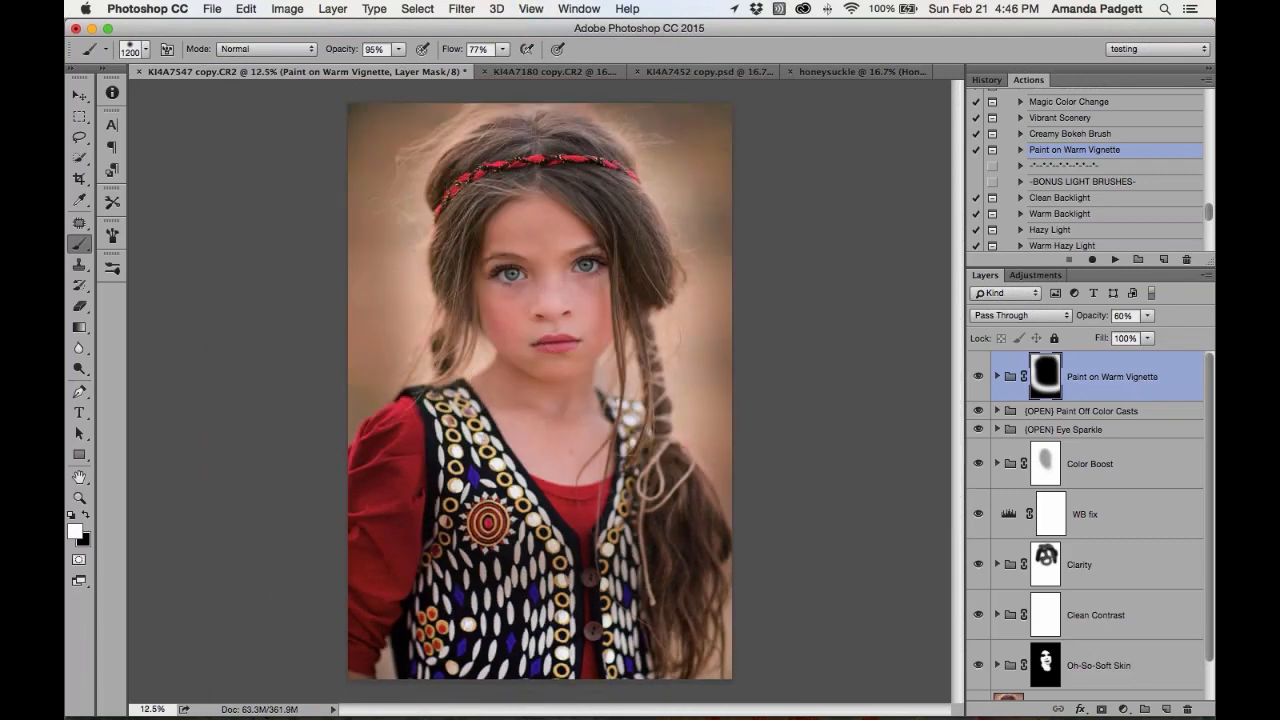
Clear the strokes from the warm vignette mask and repaint the photo's edges in white with a 1500 px brush at 65% opacity
key(super+BackSpace)
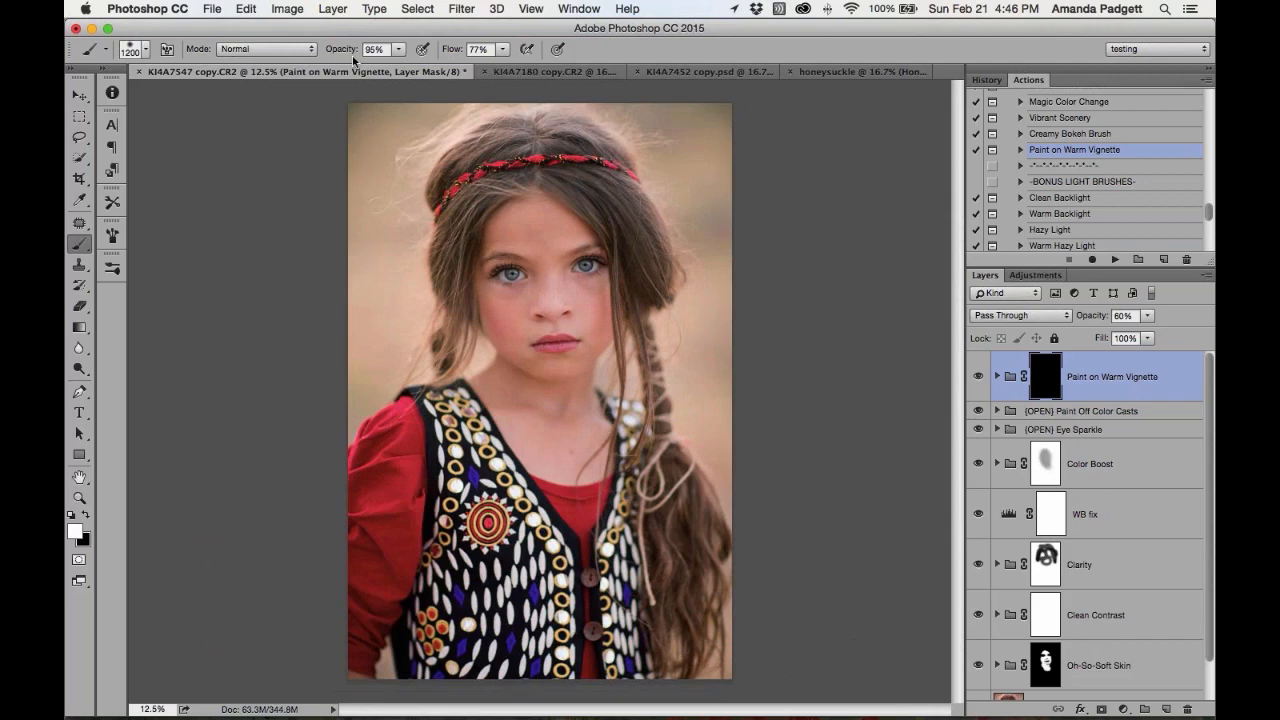
mouse_move(349, 53)
mouse_down()
mouse_move(282, 54)
mouse_move(328, 54)
mouse_up()
key(bracketright)
key(bracketright)
key(bracketright)
mouse_move(362, 181)
mouse_down()
mouse_move(329, 331)
mouse_move(332, 479)
mouse_move(352, 573)
mouse_move(430, 705)
mouse_move(643, 676)
mouse_move(696, 590)
mouse_move(729, 304)
mouse_move(723, 161)
mouse_move(636, 108)
mouse_move(464, 82)
mouse_move(339, 132)
mouse_move(304, 186)
mouse_up()
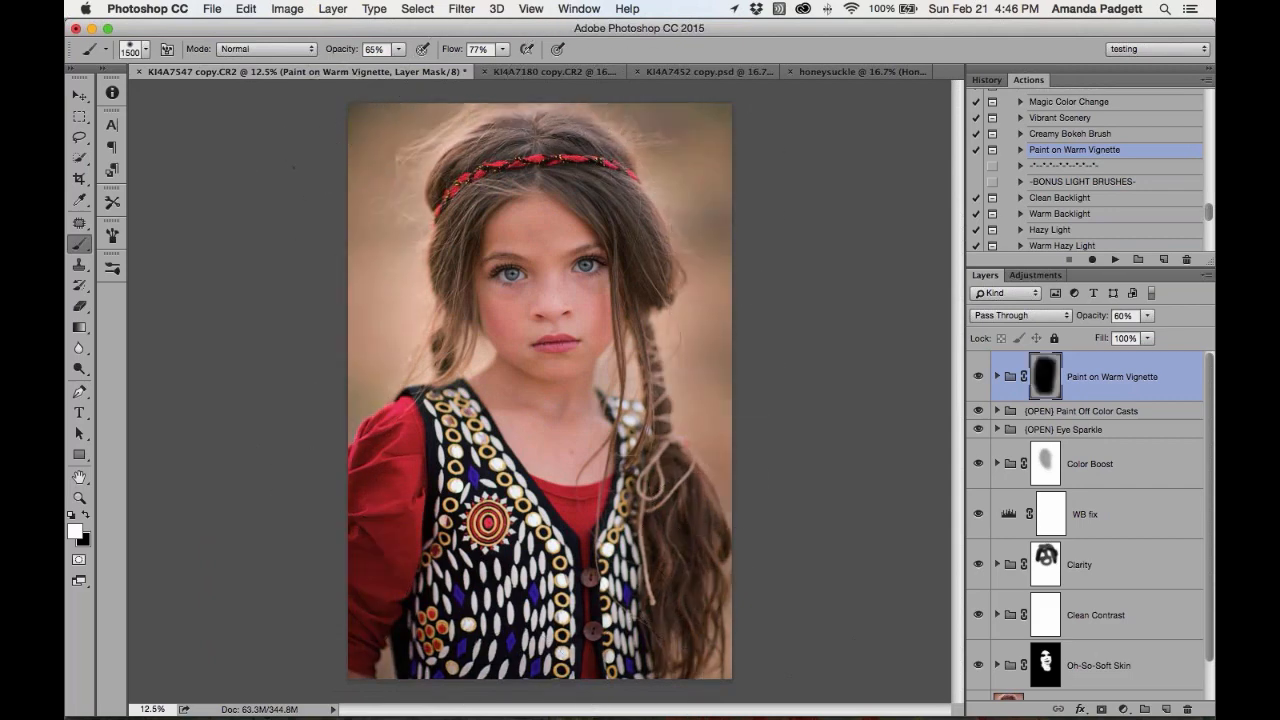
Lower the Paint on Warm Vignette group's opacity to 34% and extend the white mask painting over the background beside and above the girl
drag(1148, 322, 1129, 334)
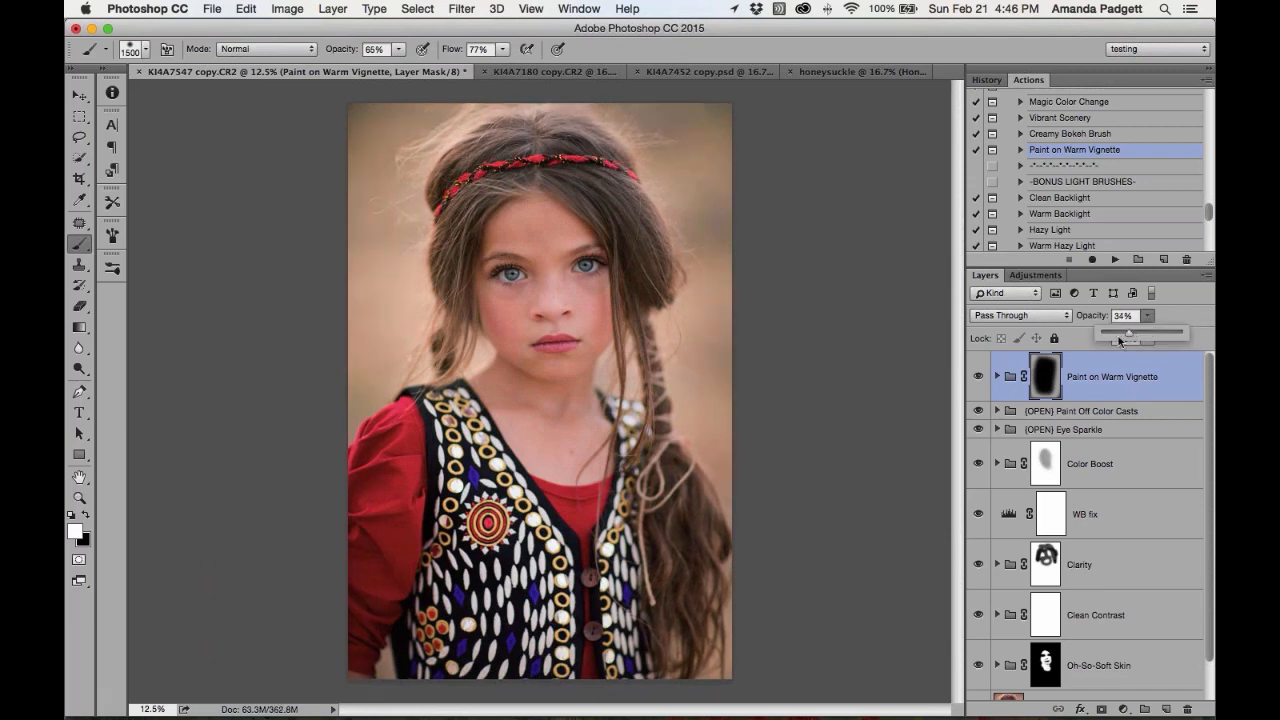
mouse_move(686, 372)
mouse_down()
mouse_move(676, 362)
mouse_move(699, 232)
mouse_move(686, 164)
mouse_up()
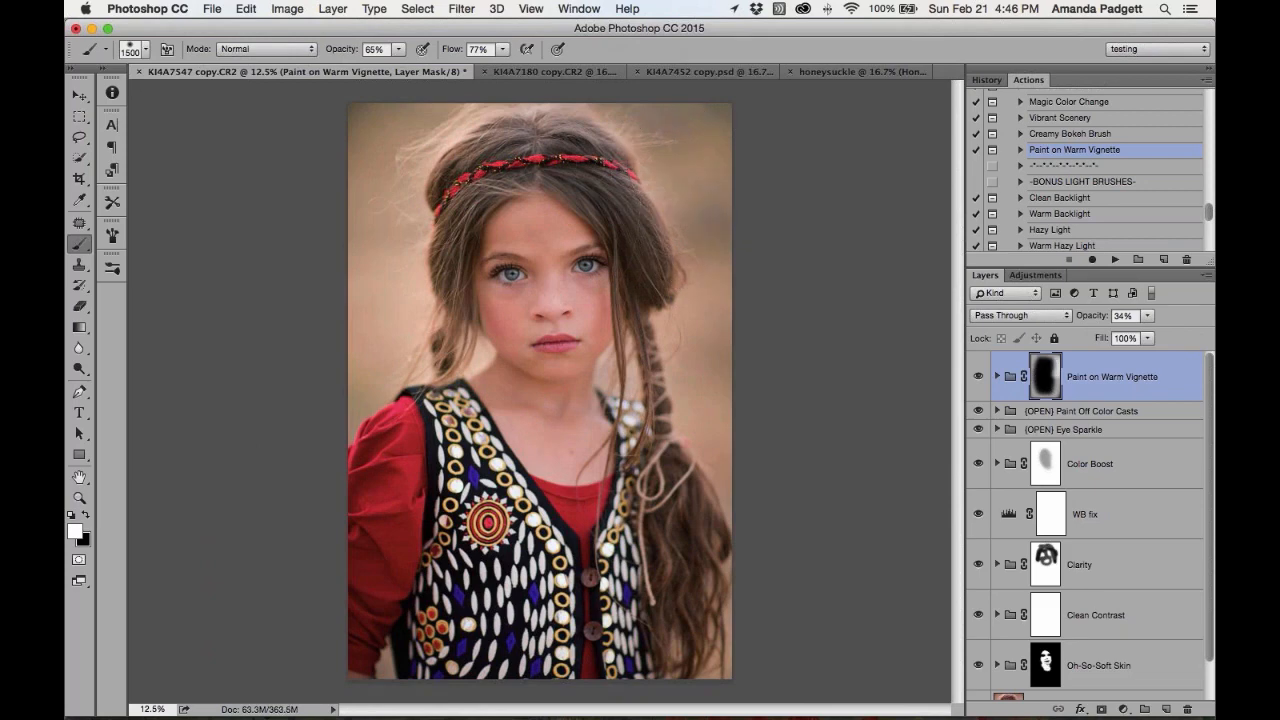
mouse_move(384, 214)
mouse_down()
mouse_move(384, 274)
mouse_move(406, 322)
mouse_move(371, 343)
mouse_up()
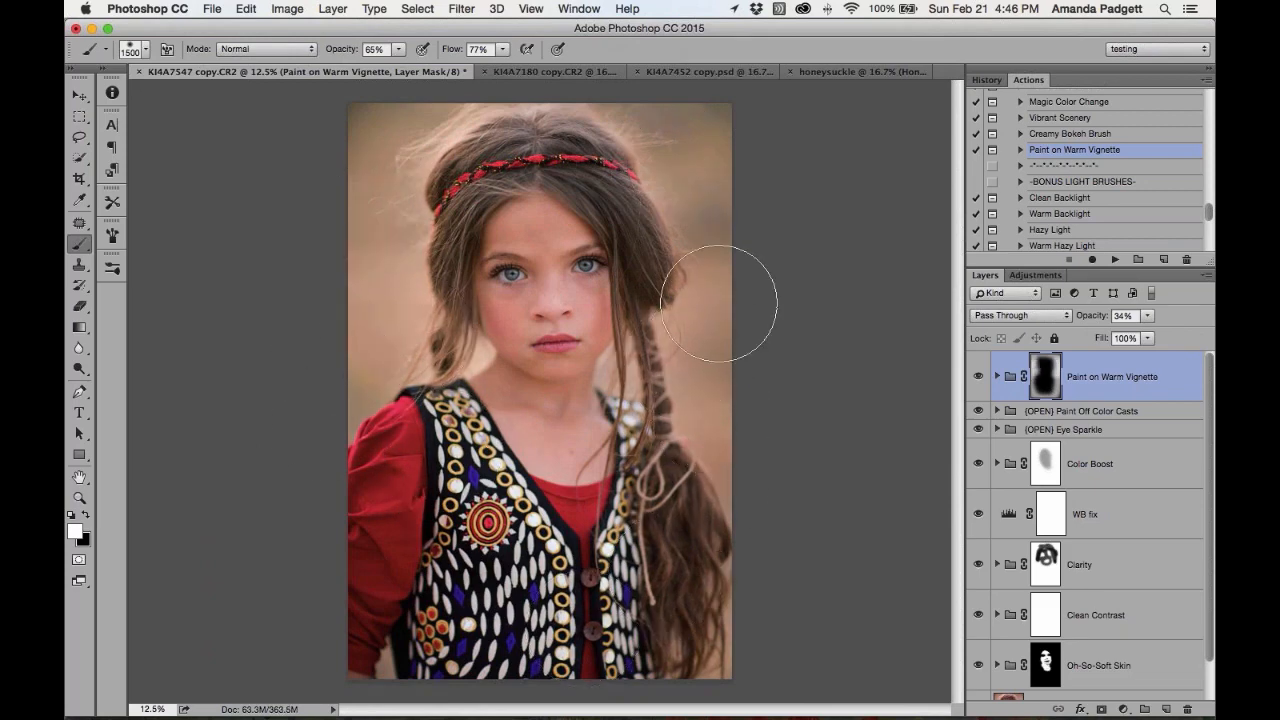
mouse_move(635, 133)
mouse_down()
mouse_move(547, 86)
mouse_move(343, 171)
mouse_up()
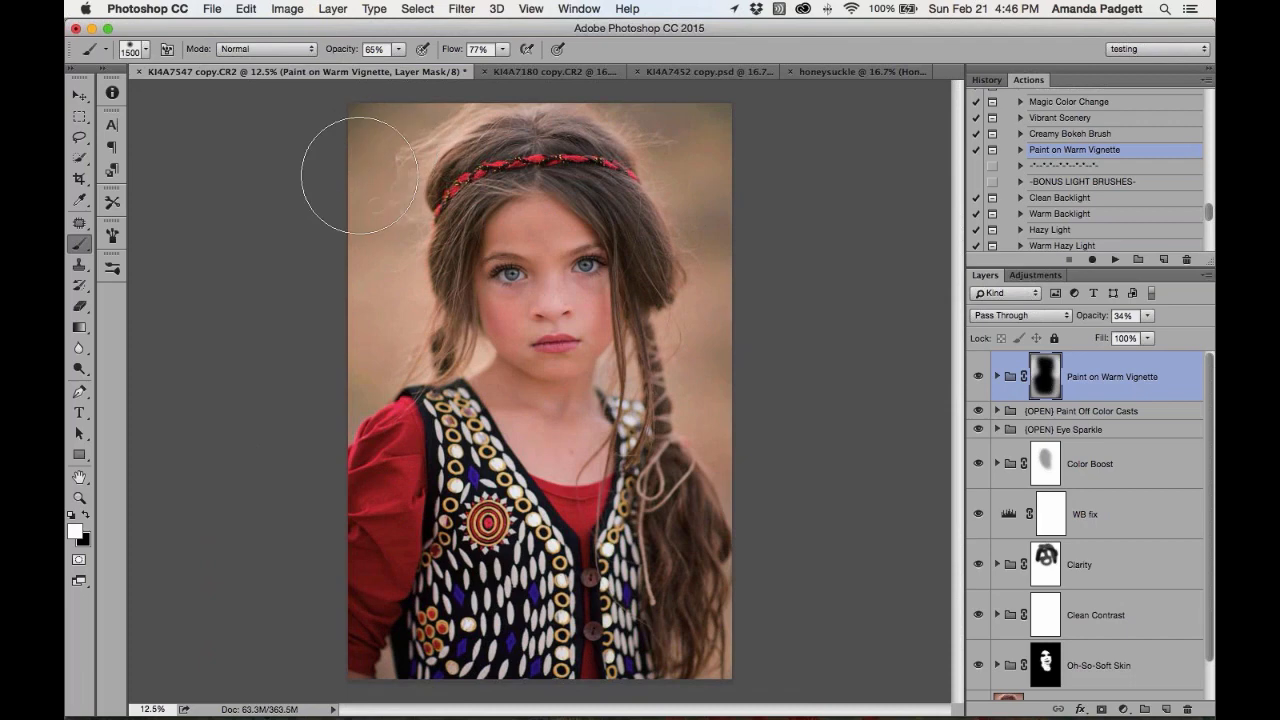
Compare the portrait with and without the warm vignette, and delete the Paint on Warm Vignette group
click(977, 377)
click(977, 377)
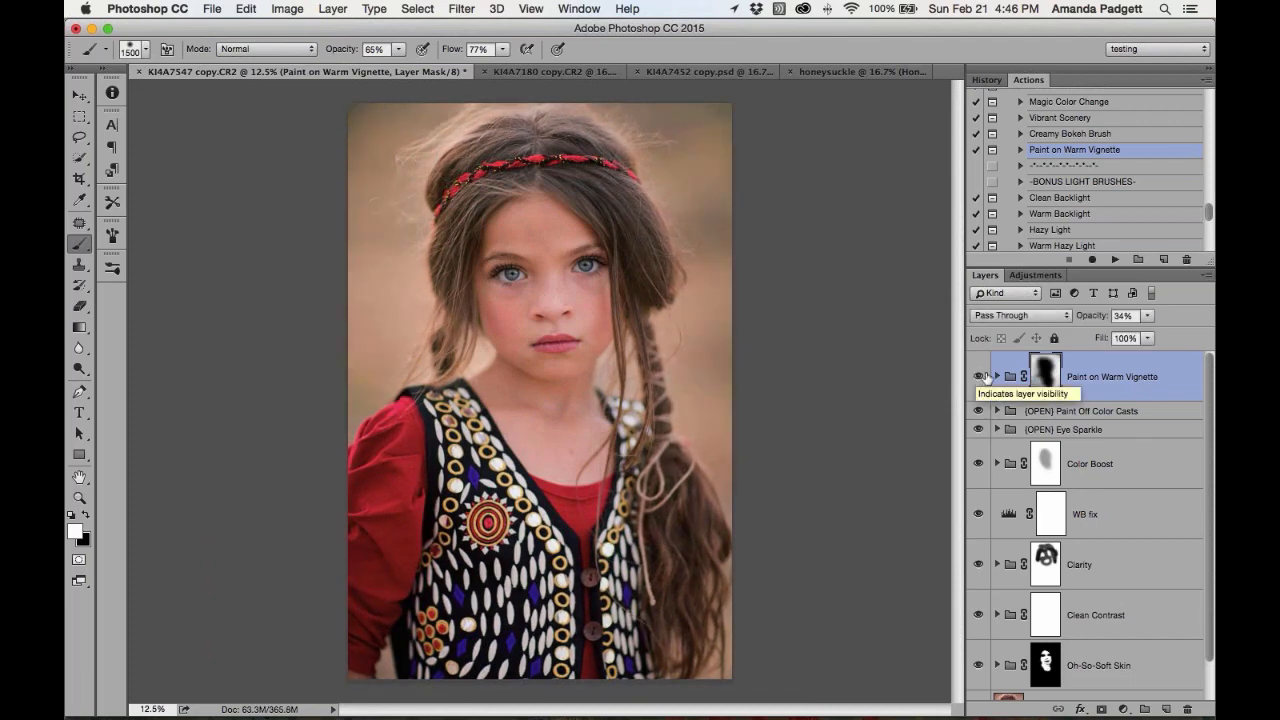
click(977, 377)
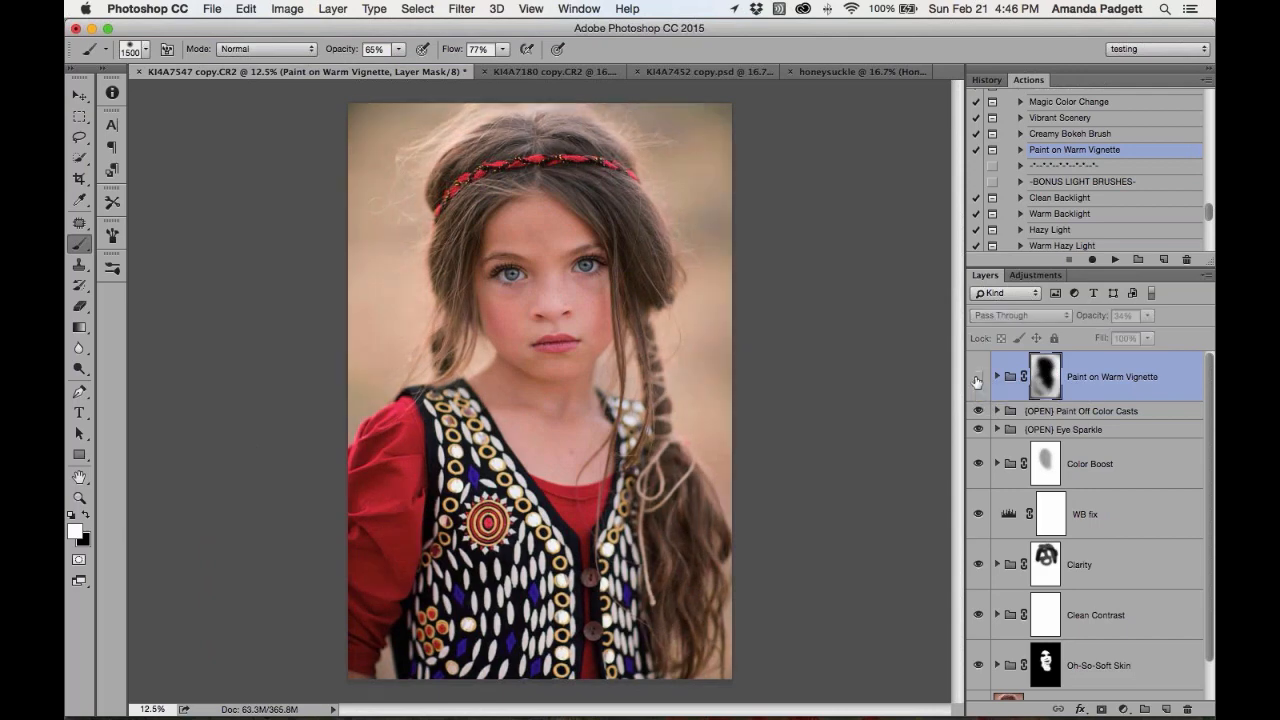
key(Delete)
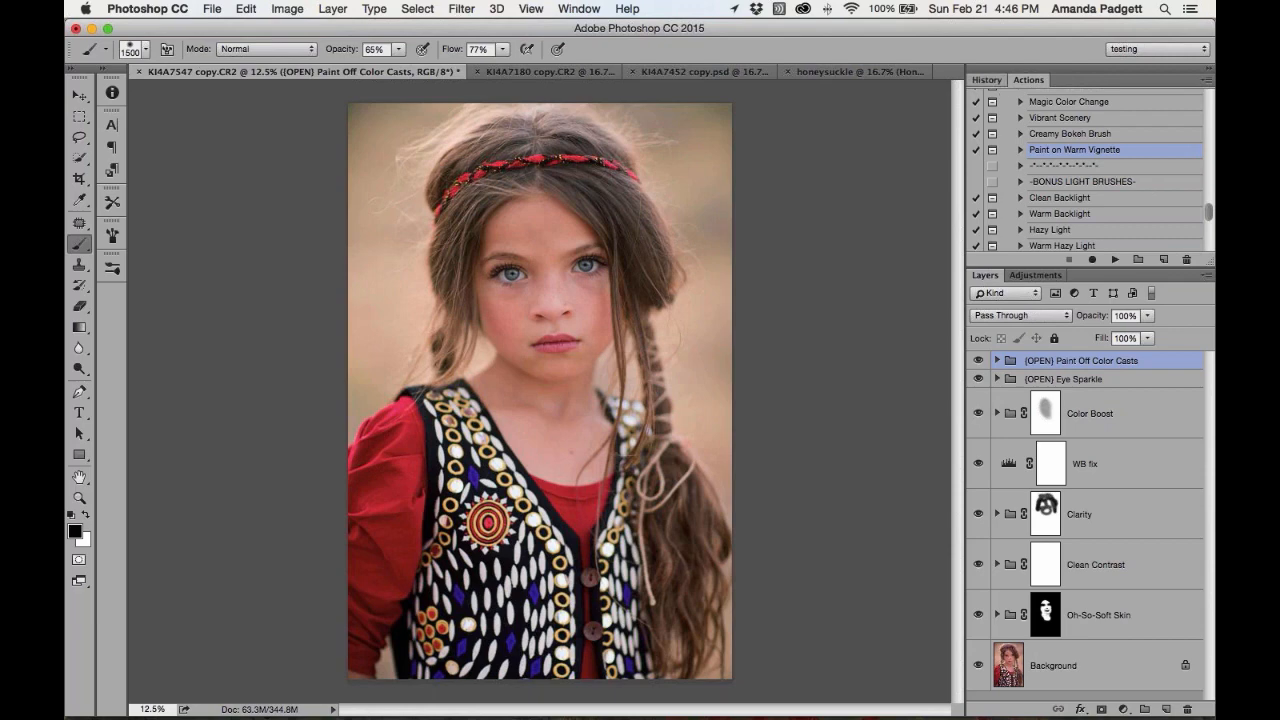
Create a history snapshot of the current edit and name it "clean edit"
click(986, 79)
click(1163, 261)
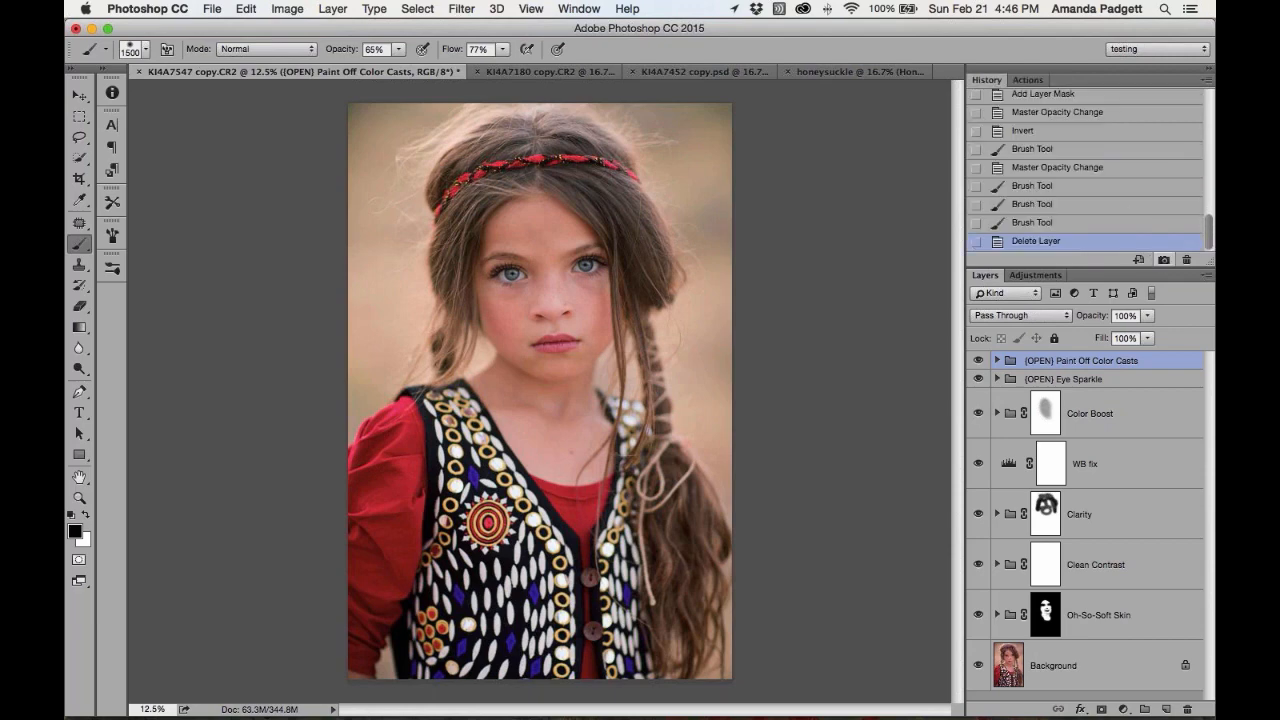
double_click(1039, 133)
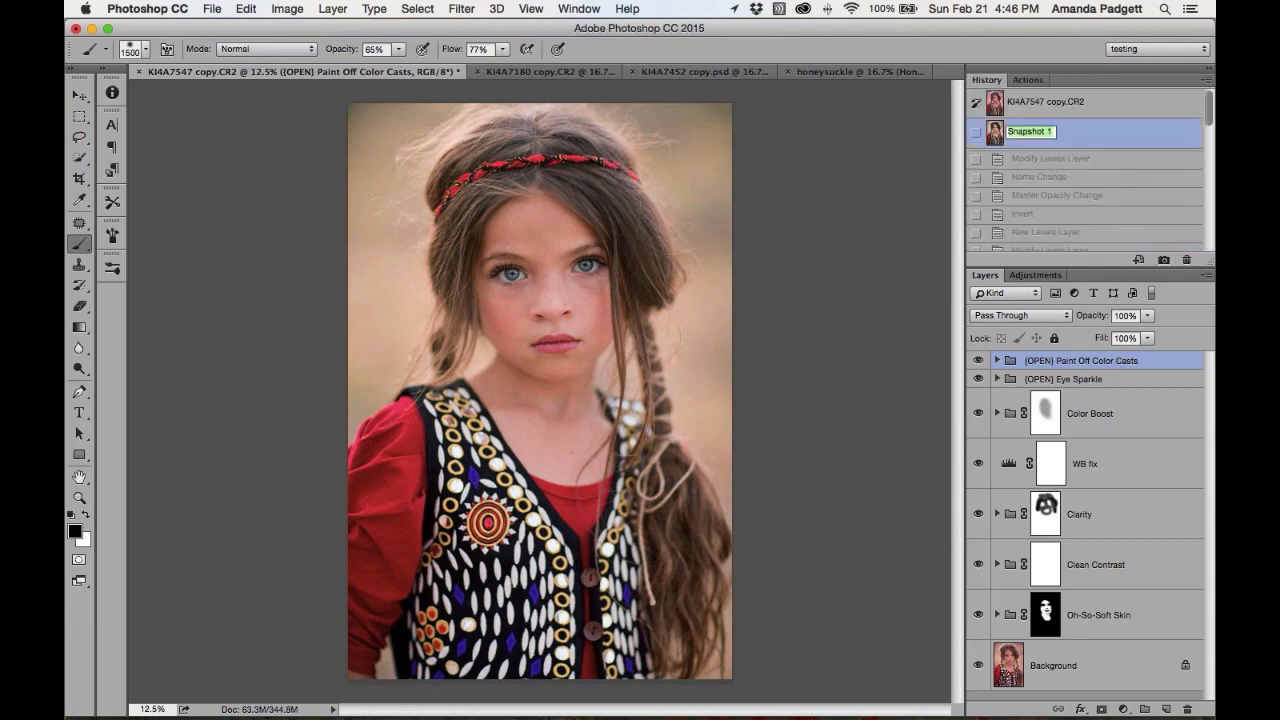
text(clean edit)
key(Return)
Compare the original image state with the clean edit snapshot, both full view and close up on the face, ending on clean edit
click(1052, 106)
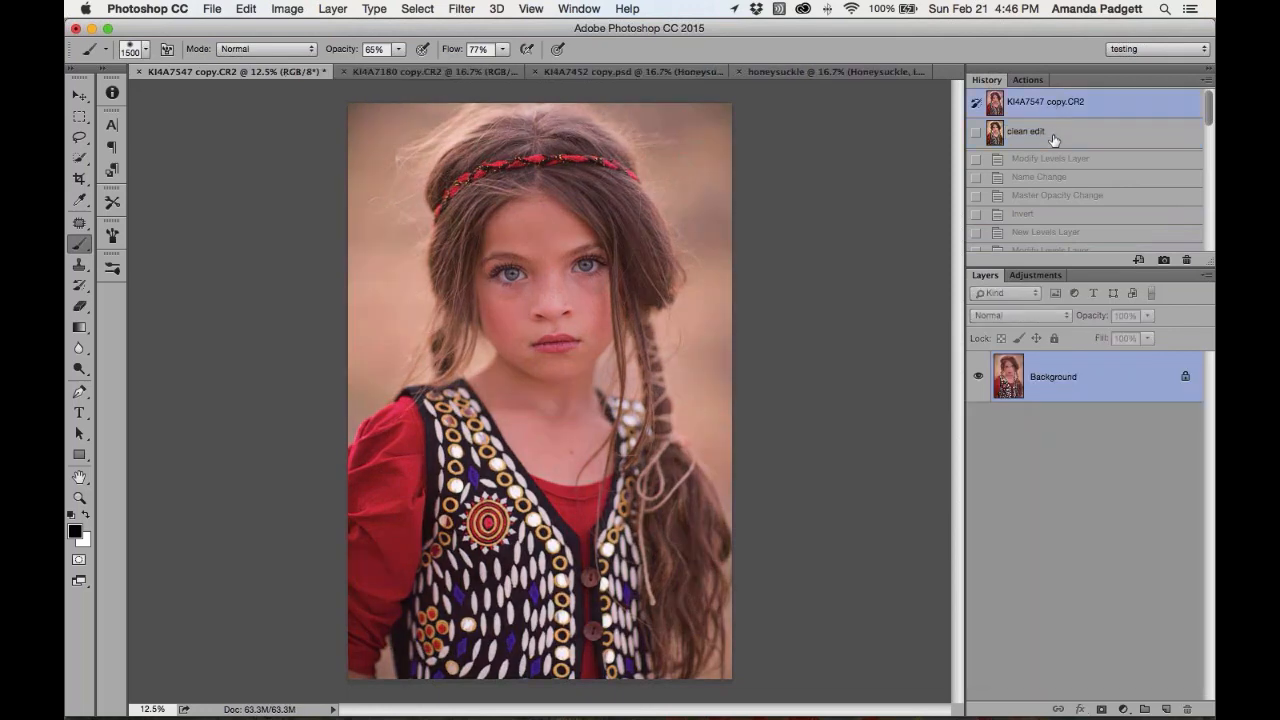
click(1053, 140)
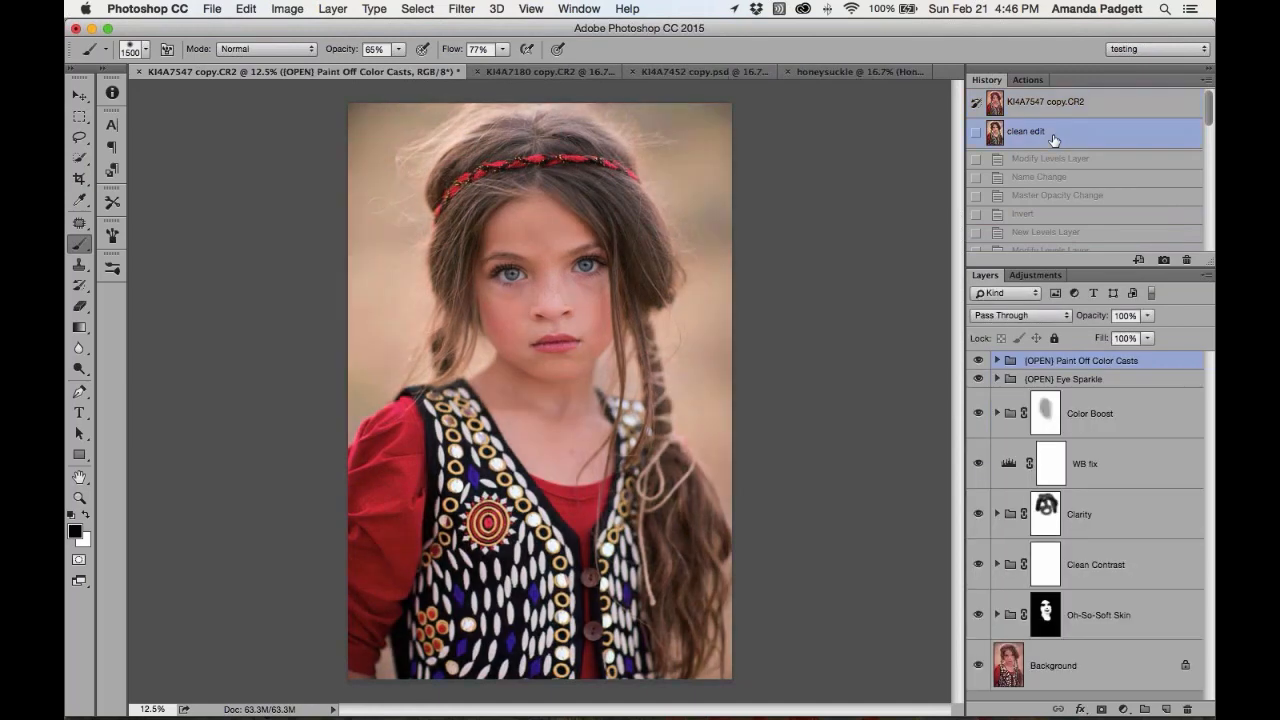
key(super+equal)
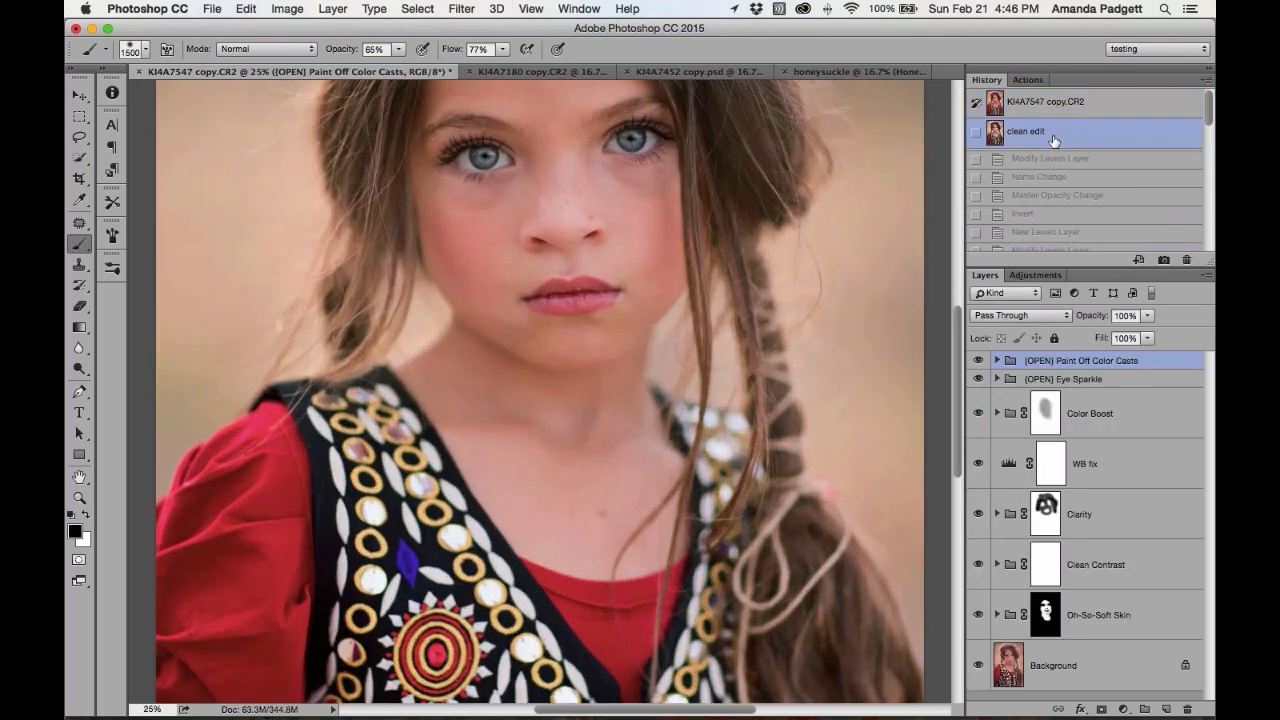
drag(851, 217, 851, 384)
click(1045, 103)
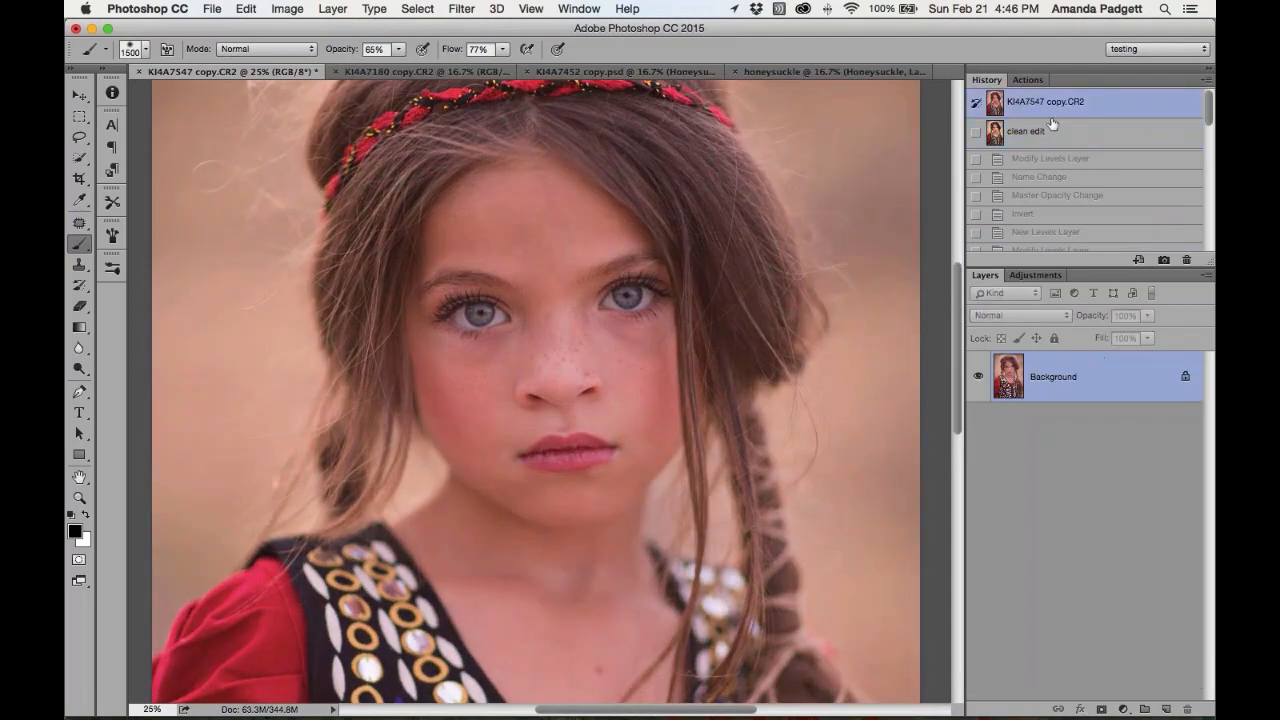
click(1057, 141)
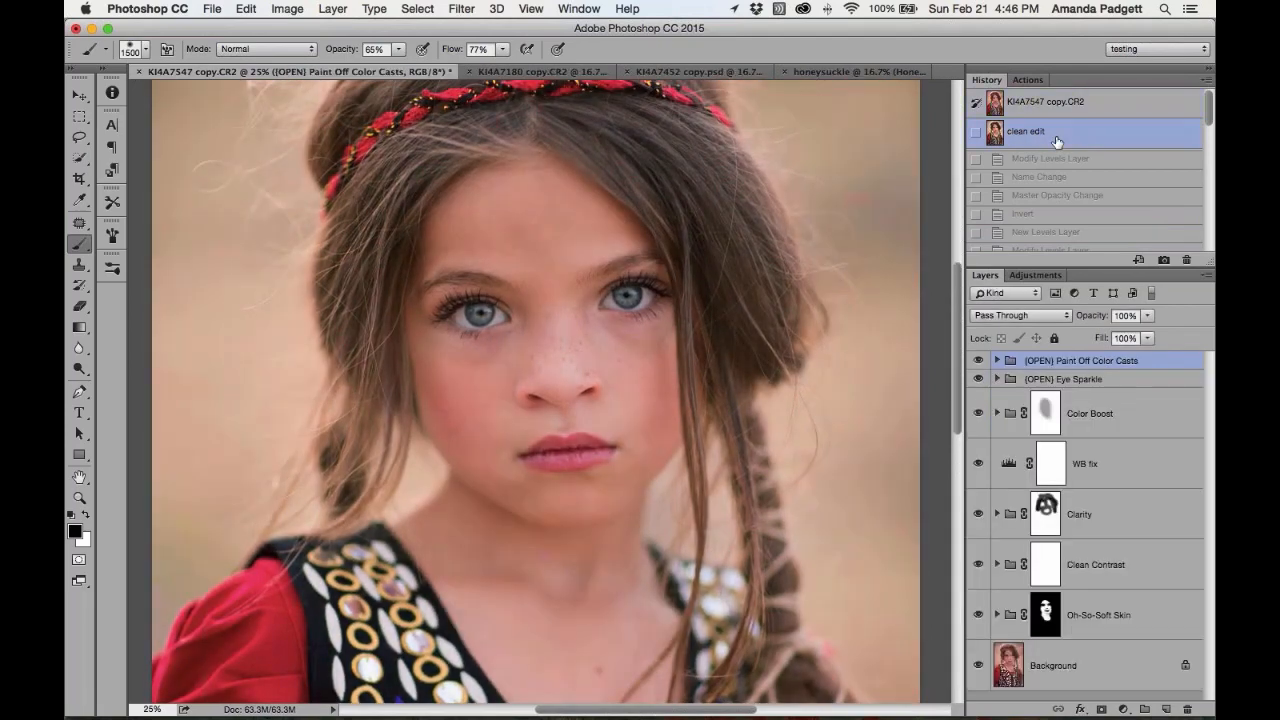
Run the Center Light action on the clean edit
click(1032, 82)
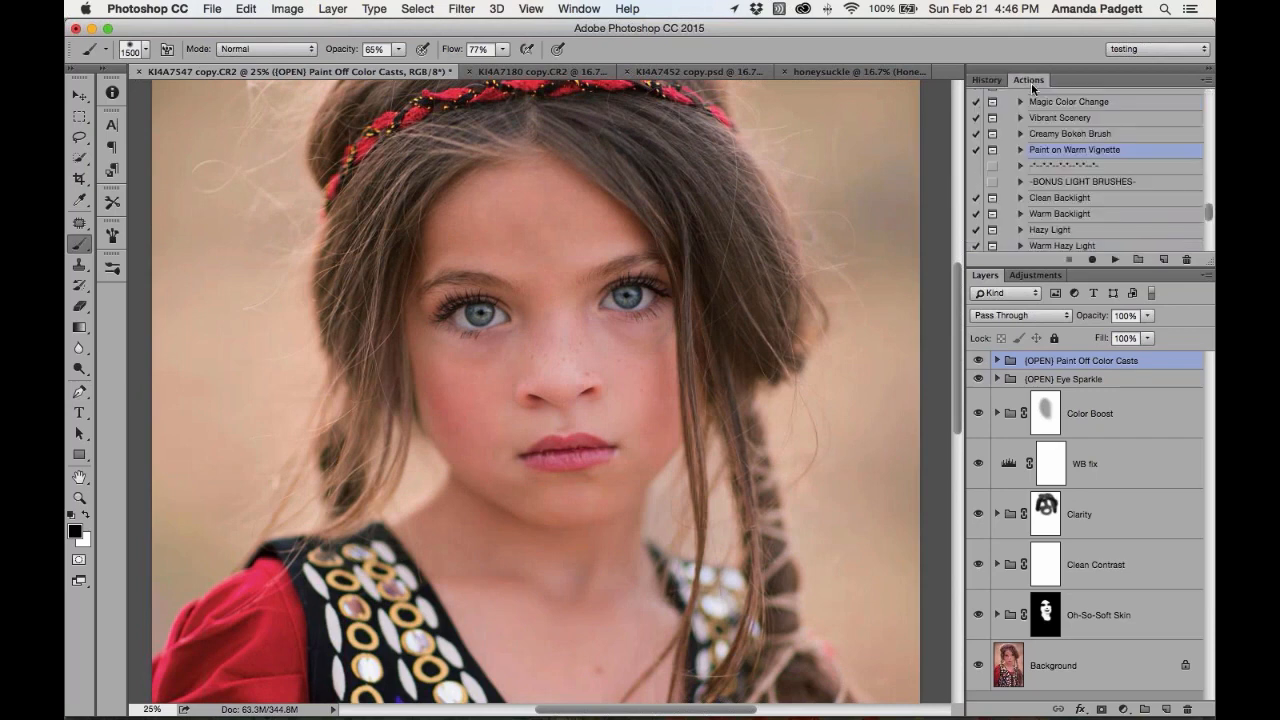
scroll(1091, 201, up, 5)
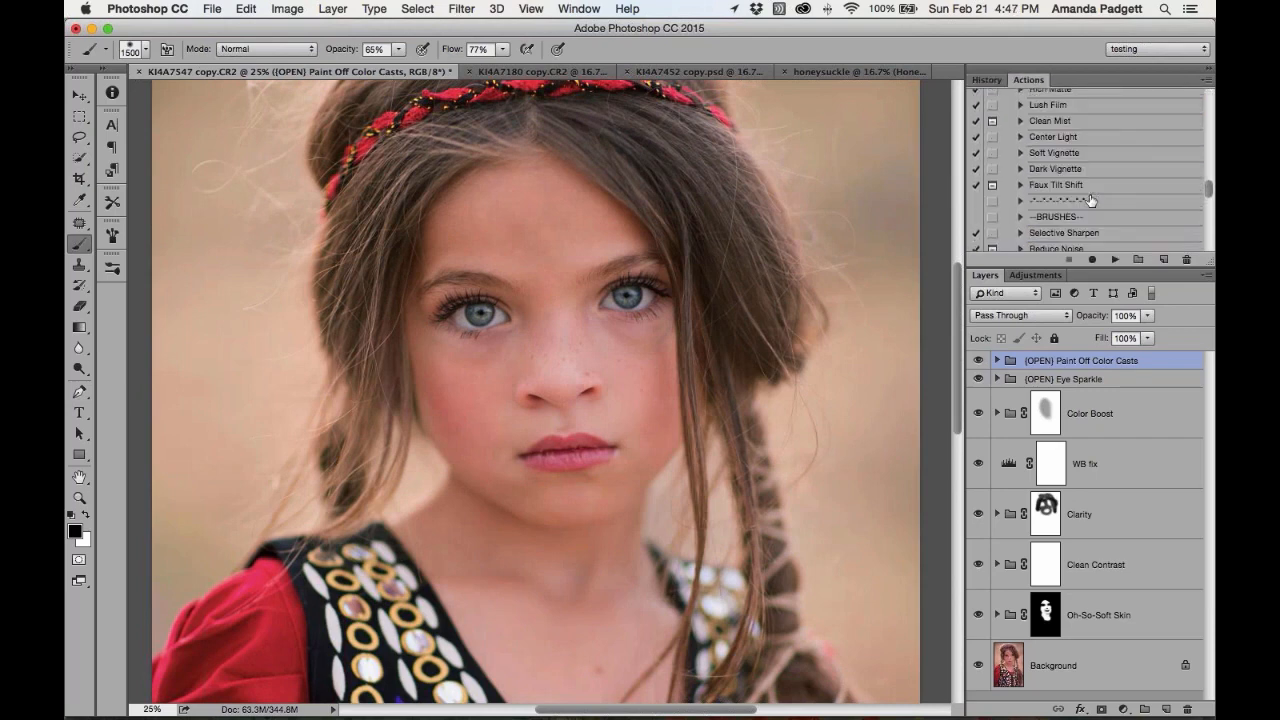
scroll(1091, 201, up, 2)
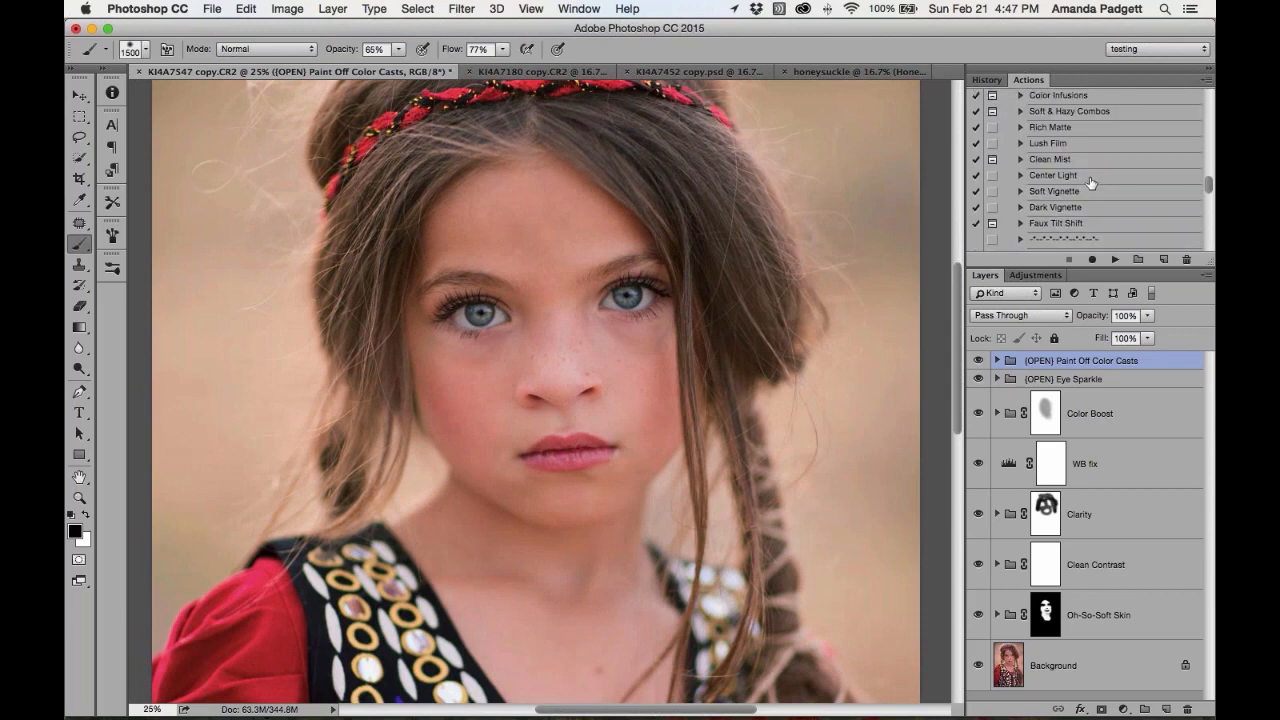
click(1090, 178)
click(1113, 260)
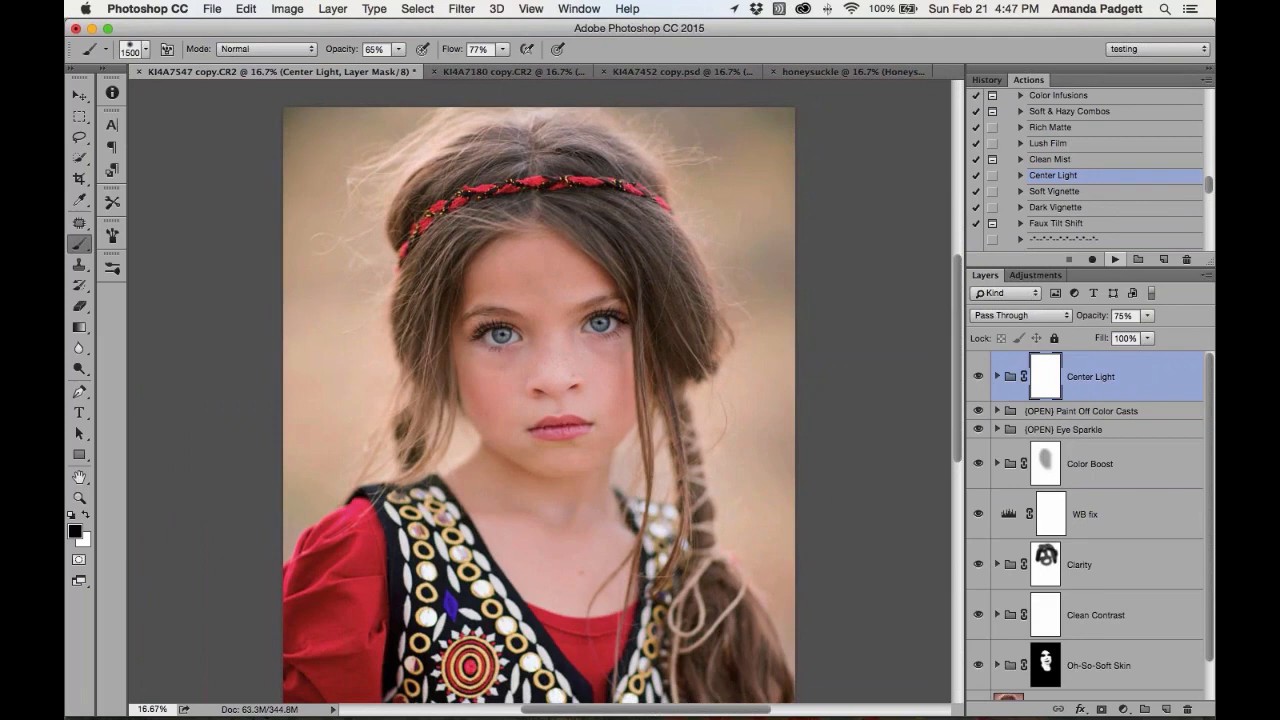
Run the Honeysuckle action on the portrait, and reduce the Center Light group's opacity to 46%
scroll(1140, 222, up, 3)
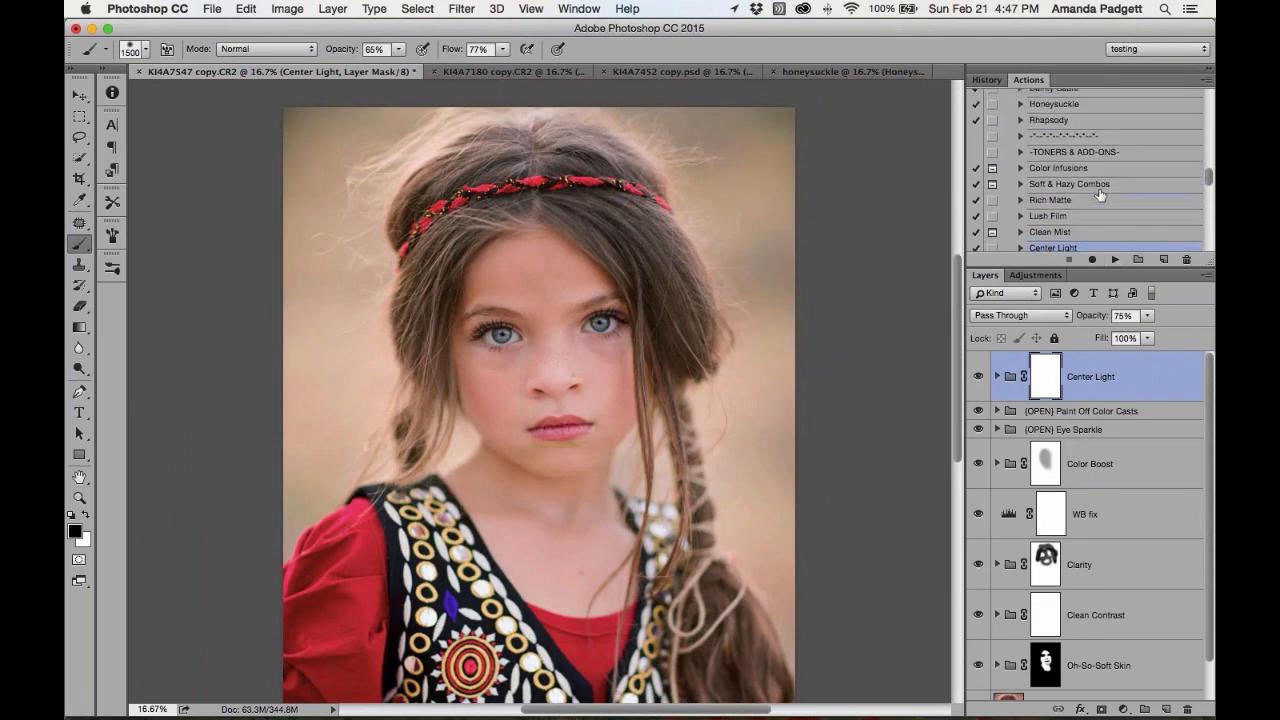
scroll(1100, 195, up, 2)
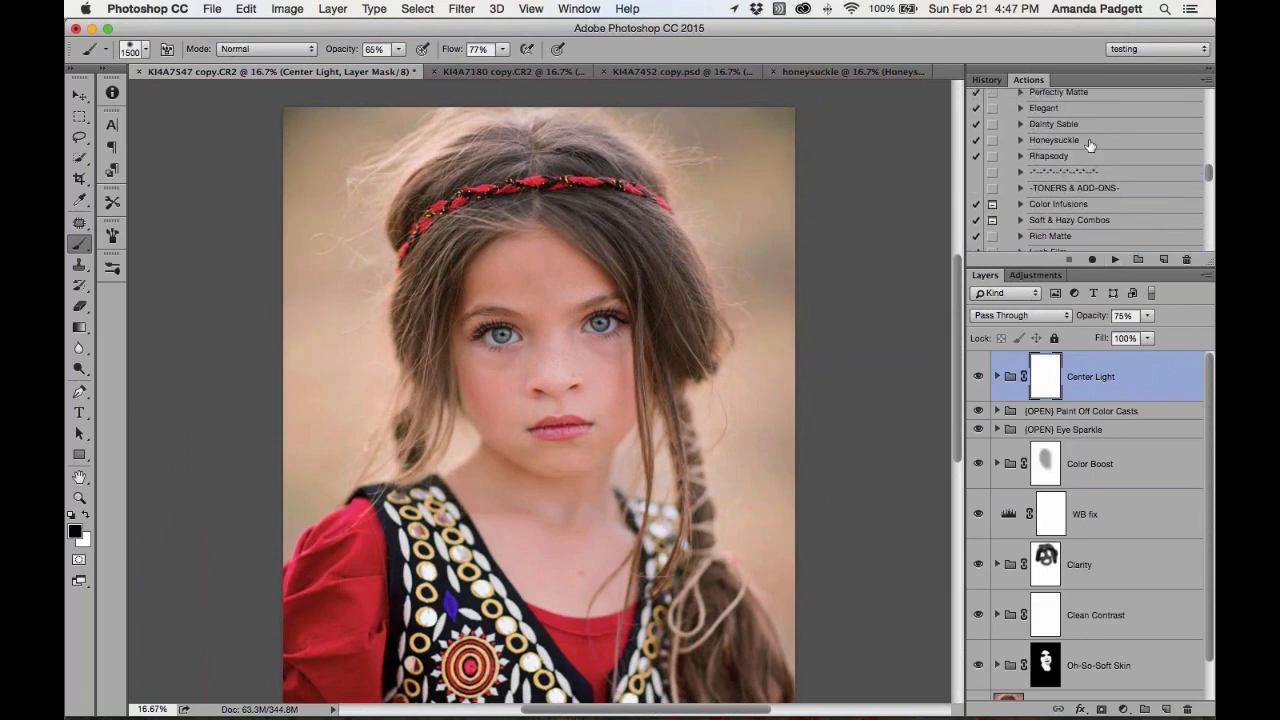
click(1089, 141)
click(1115, 260)
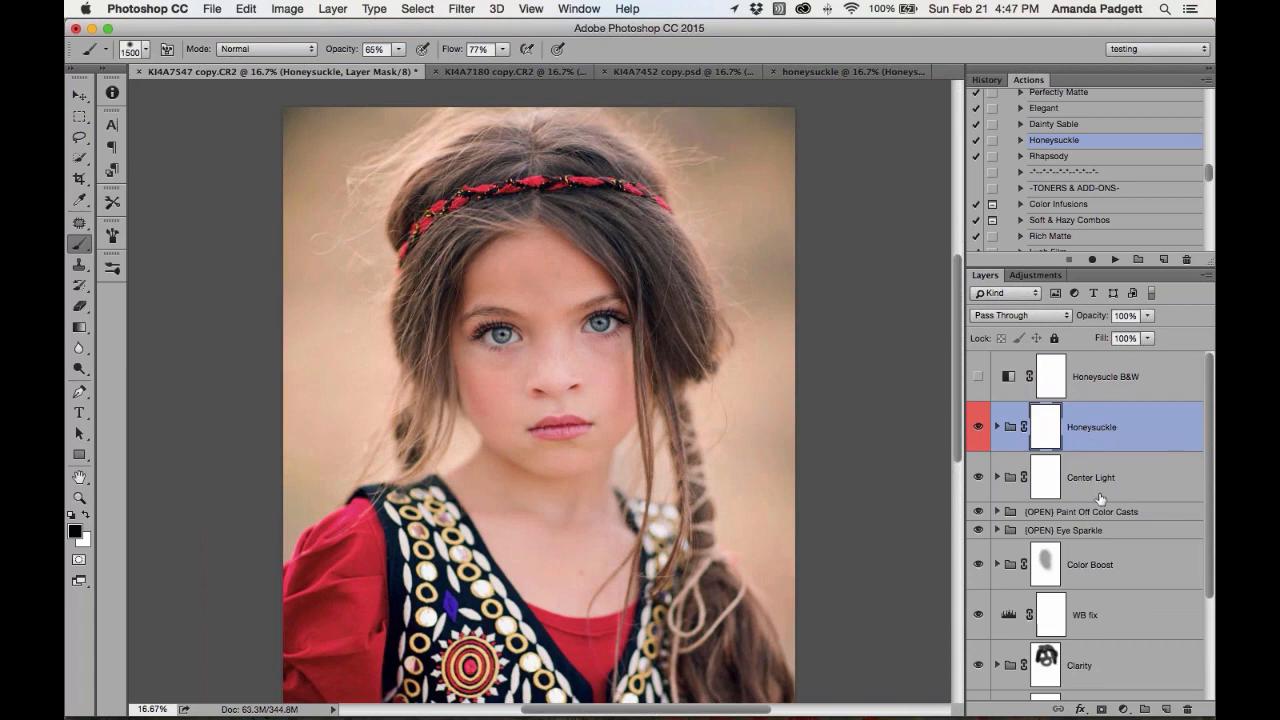
scroll(1100, 498, down, 4)
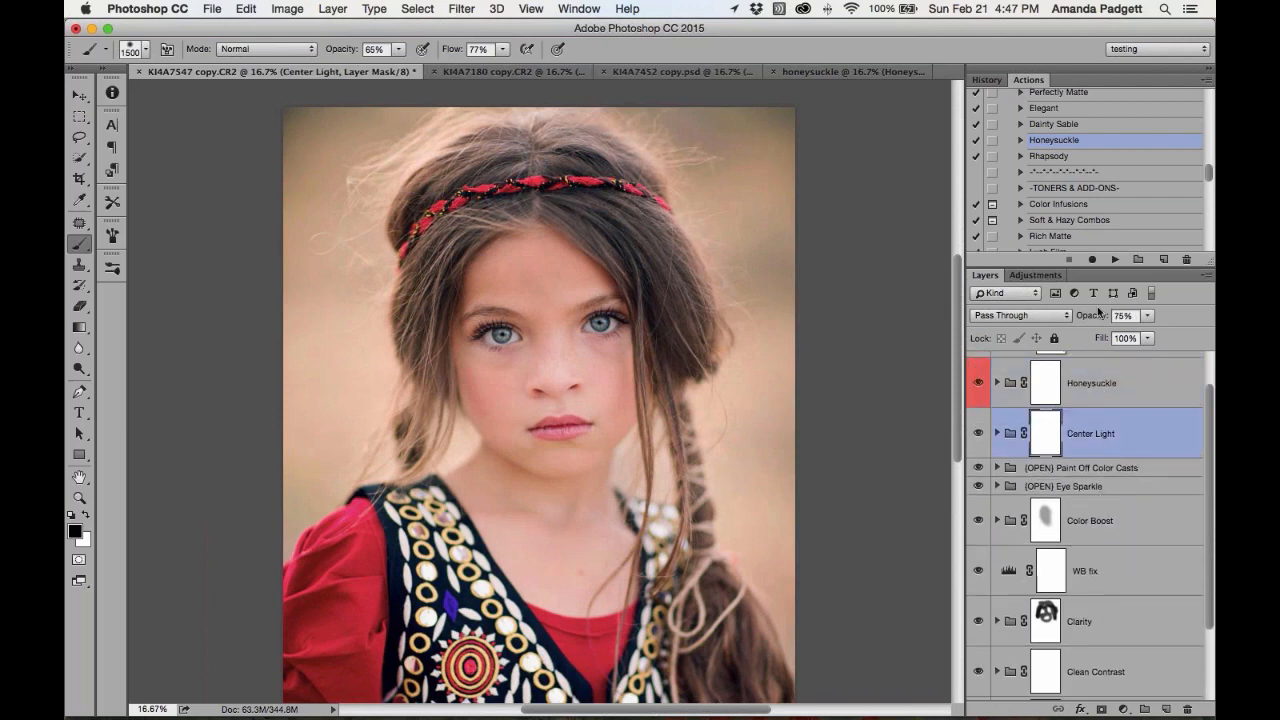
drag(1149, 316, 1126, 337)
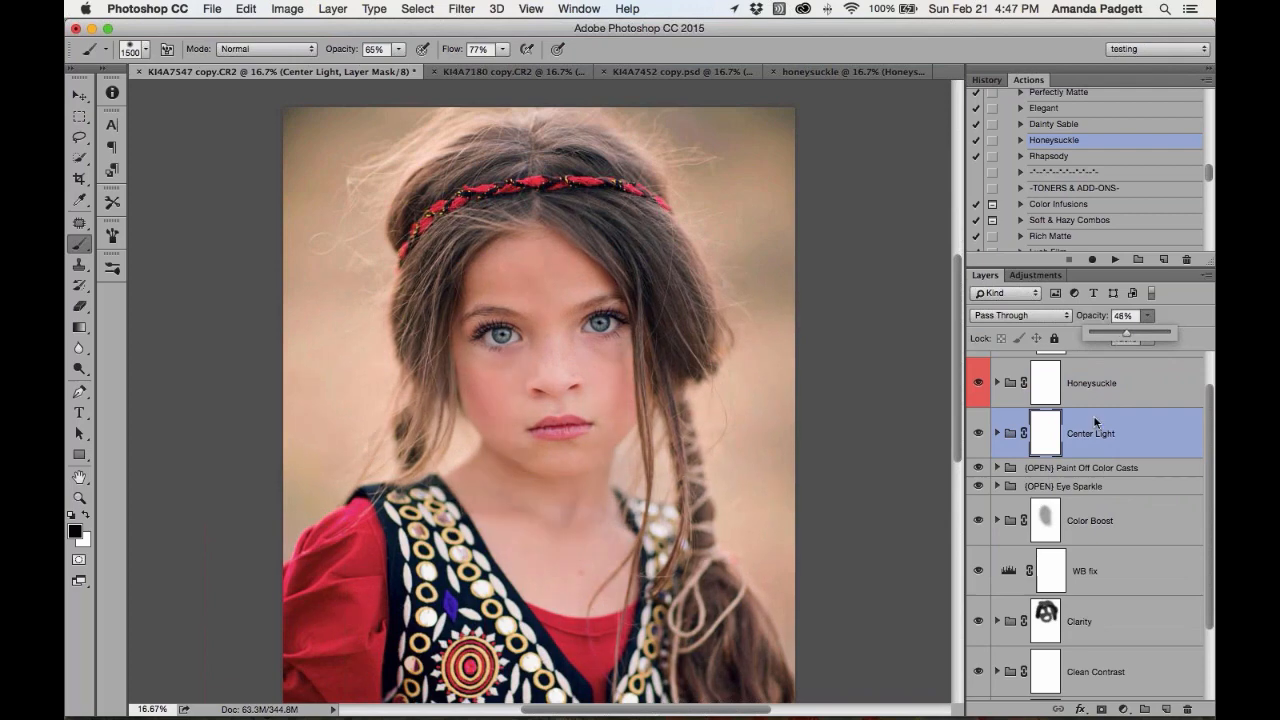
Review the layer stack, checking the WB fix layer and the contents of the Eye Sparkle group
click(1097, 585)
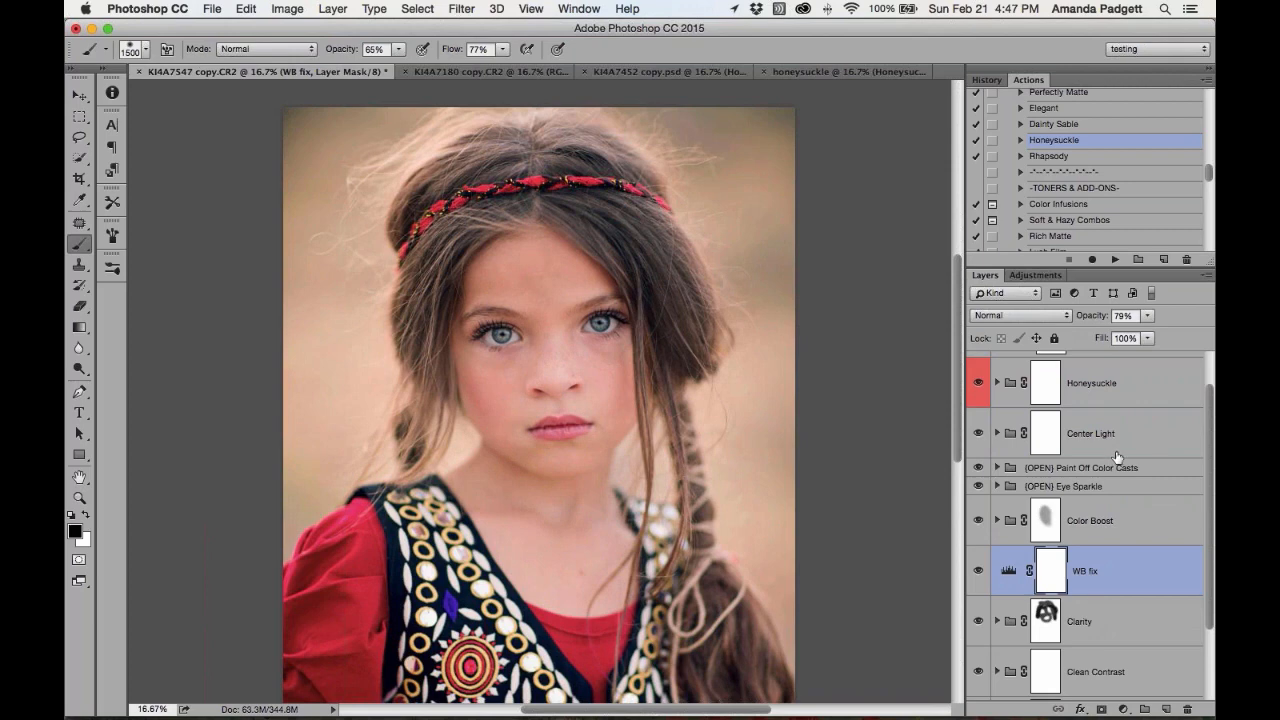
click(997, 486)
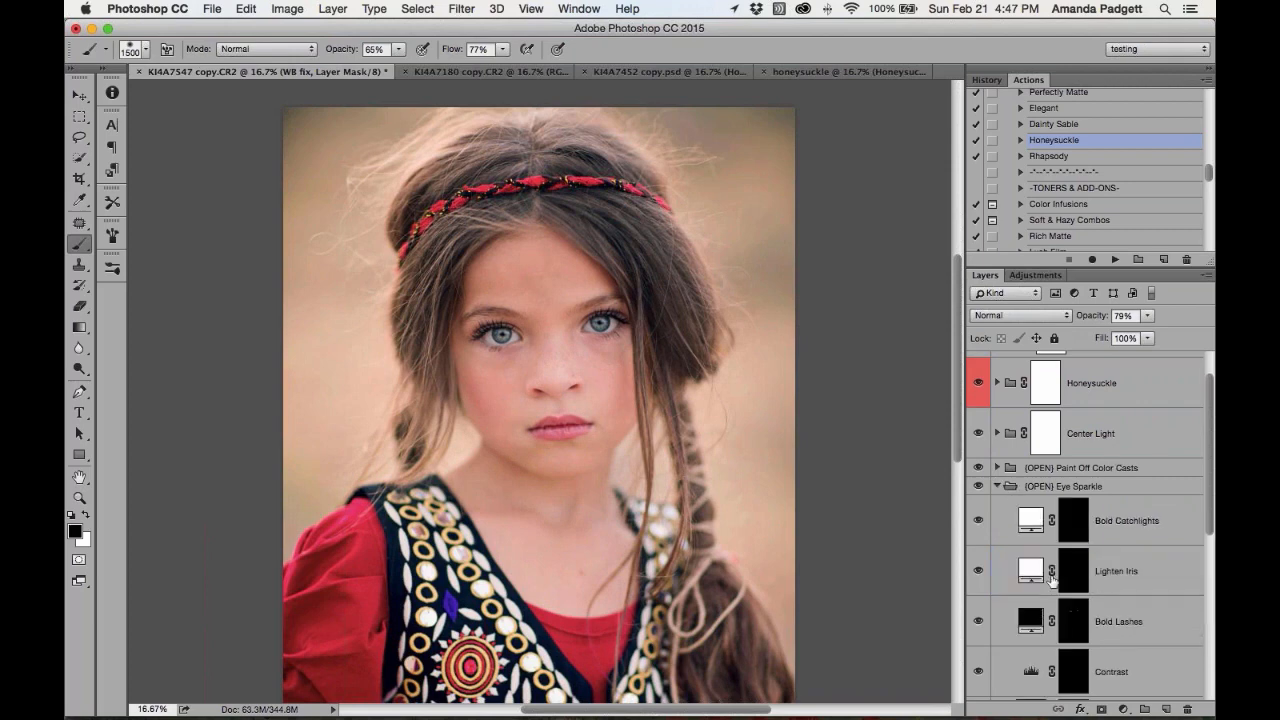
click(997, 486)
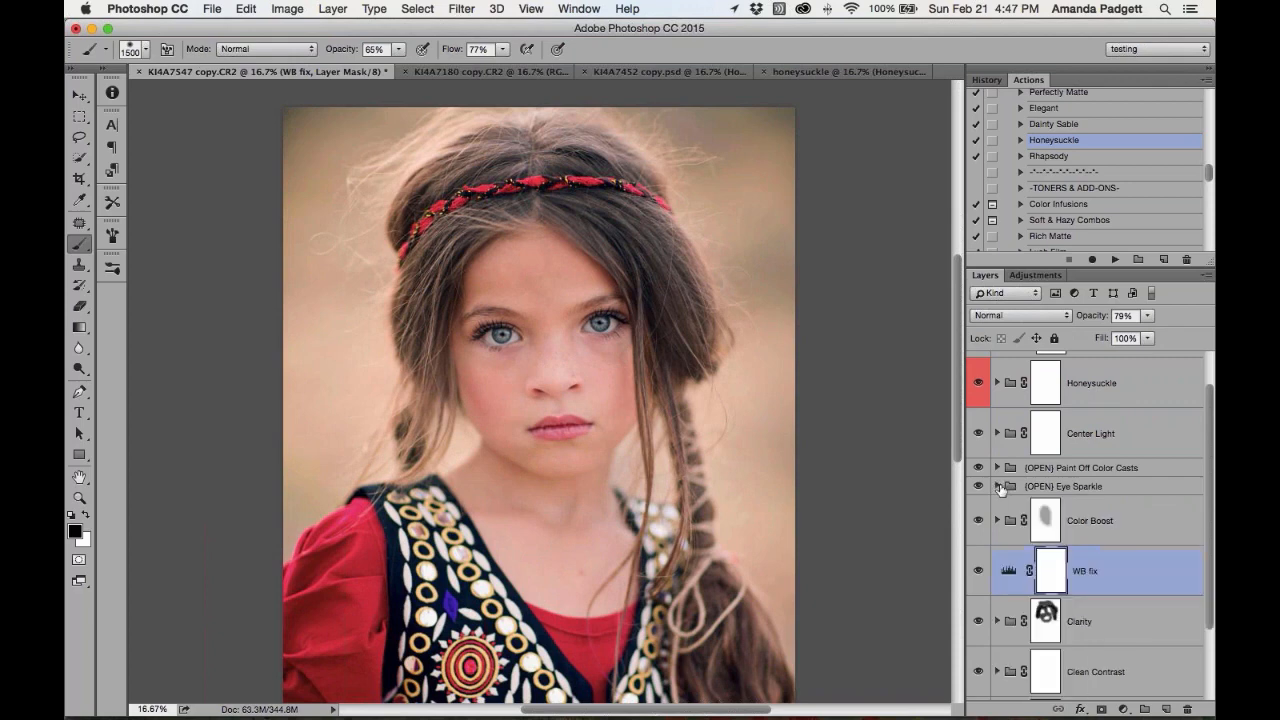
scroll(1095, 470, up, 2)
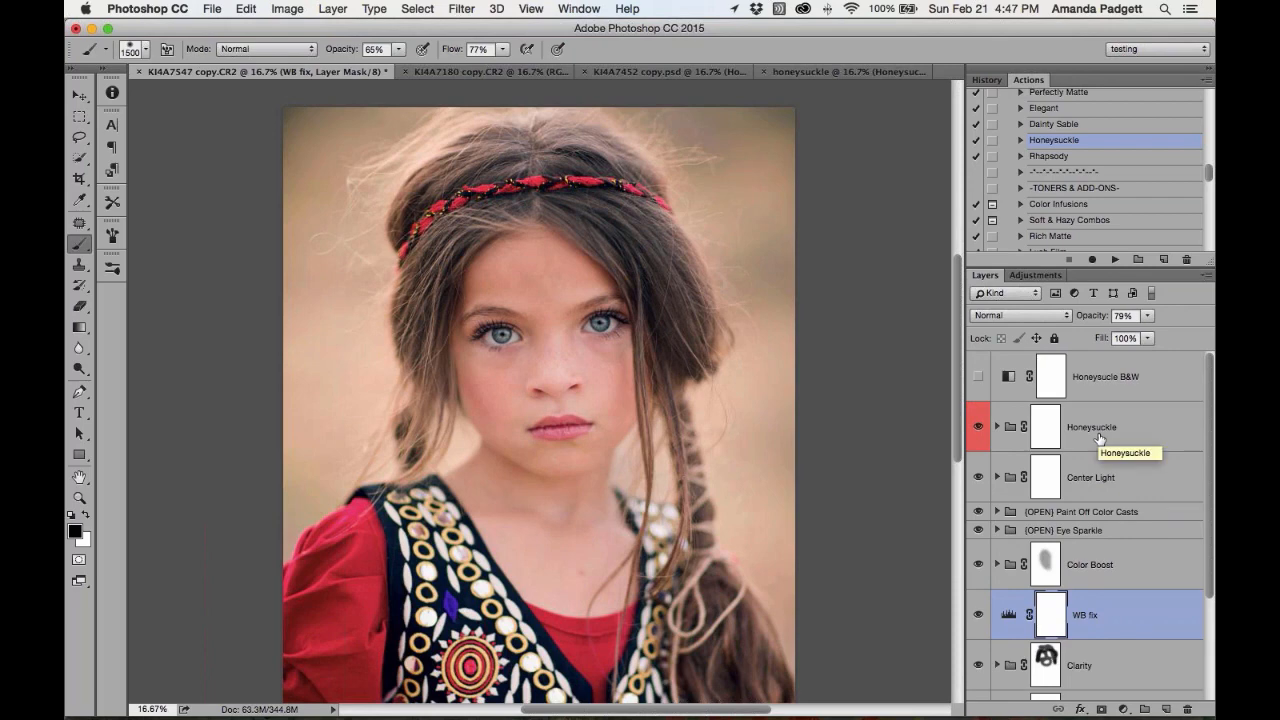
Select the Honeysuckle group, create a history snapshot of the current edit and name it "honeysuckle"
click(1099, 438)
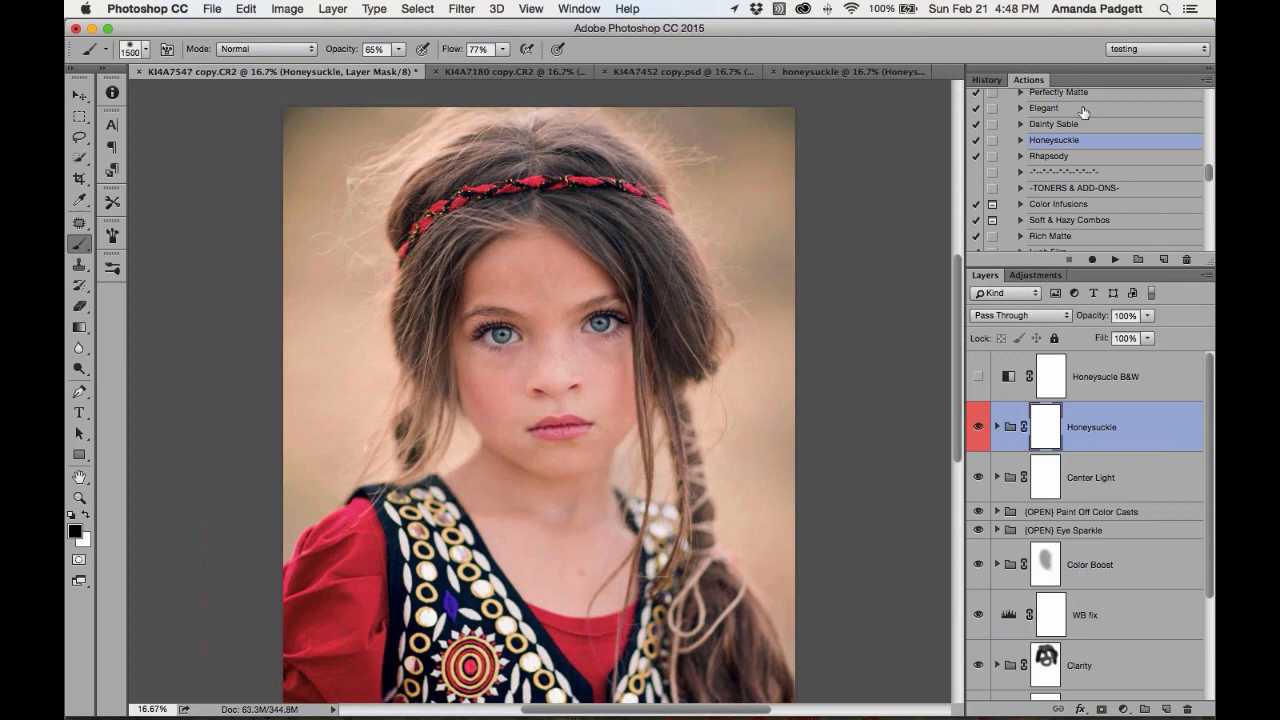
click(995, 82)
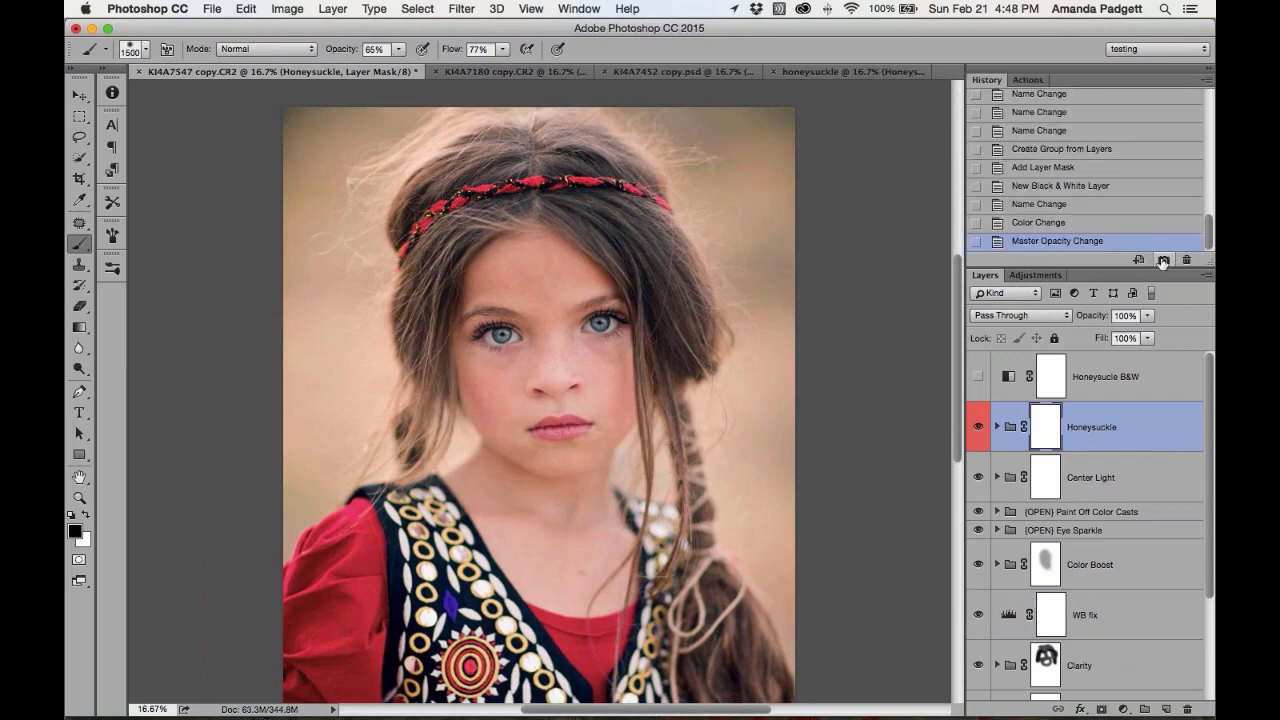
scroll(1097, 178, up, 5)
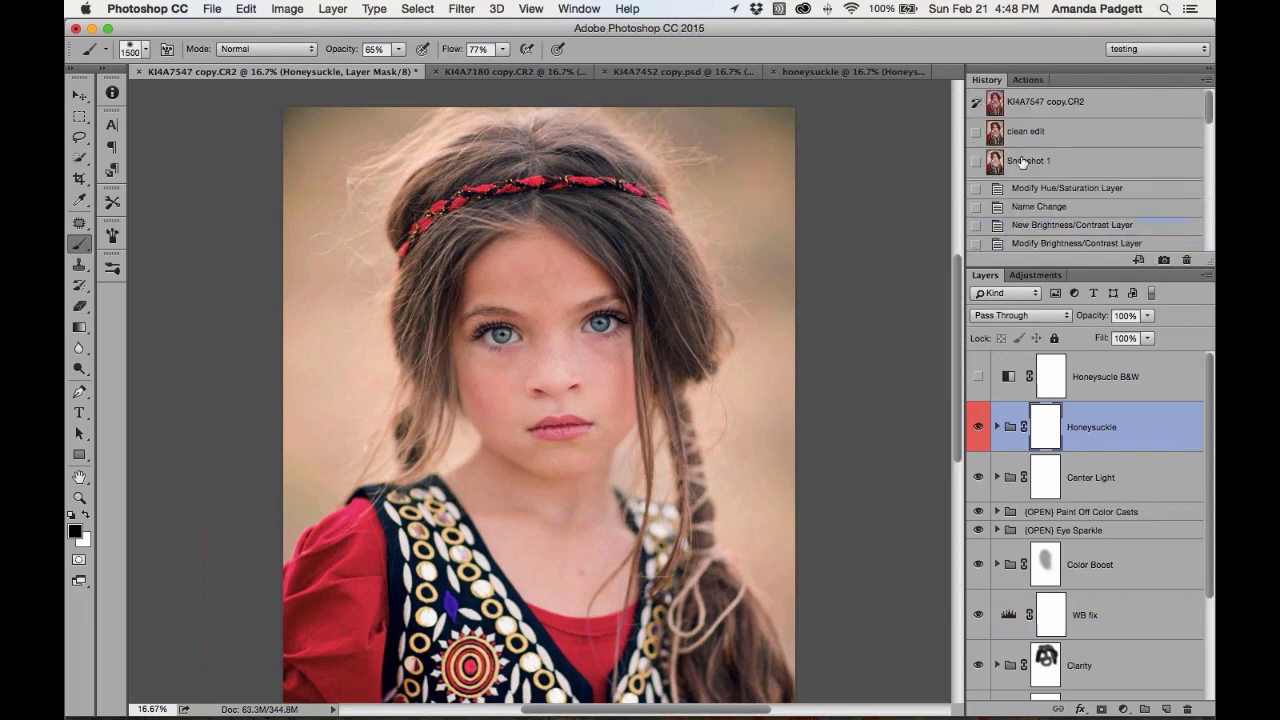
double_click(1021, 162)
text(hone)
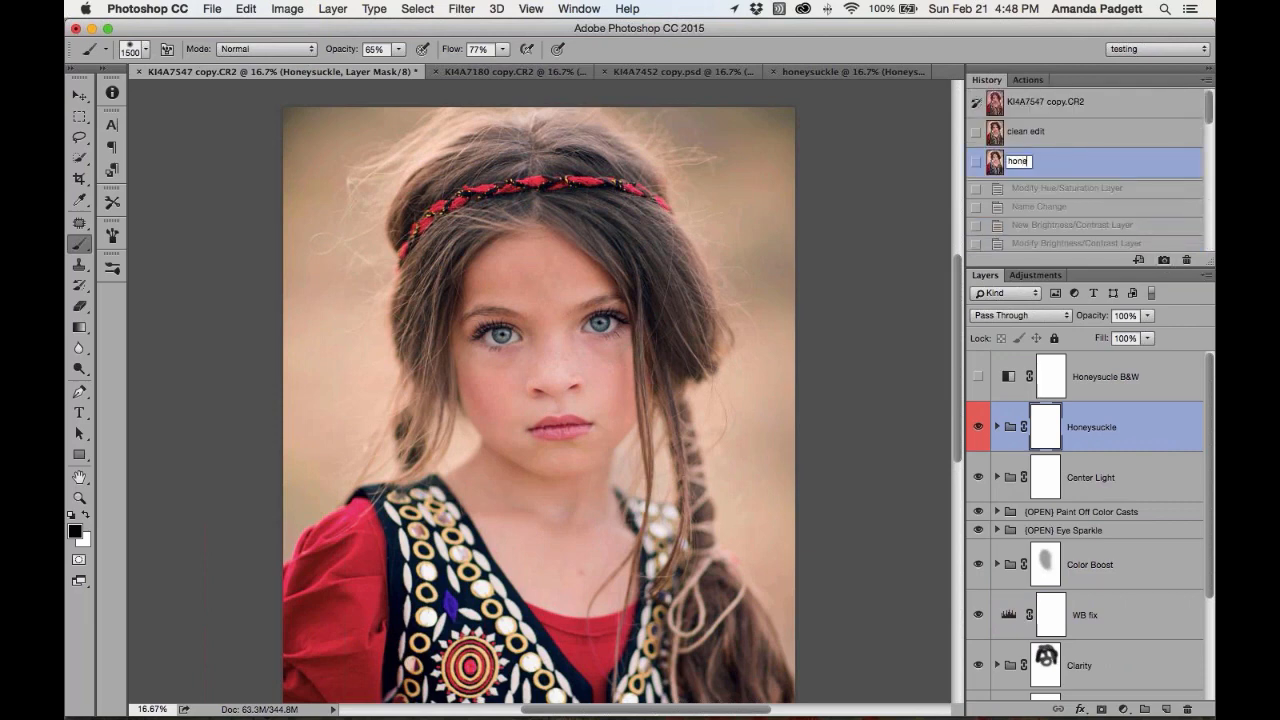
text(ysuckle)
key(Return)
Compare the clean edit and honeysuckle snapshots with the original image state
click(1075, 140)
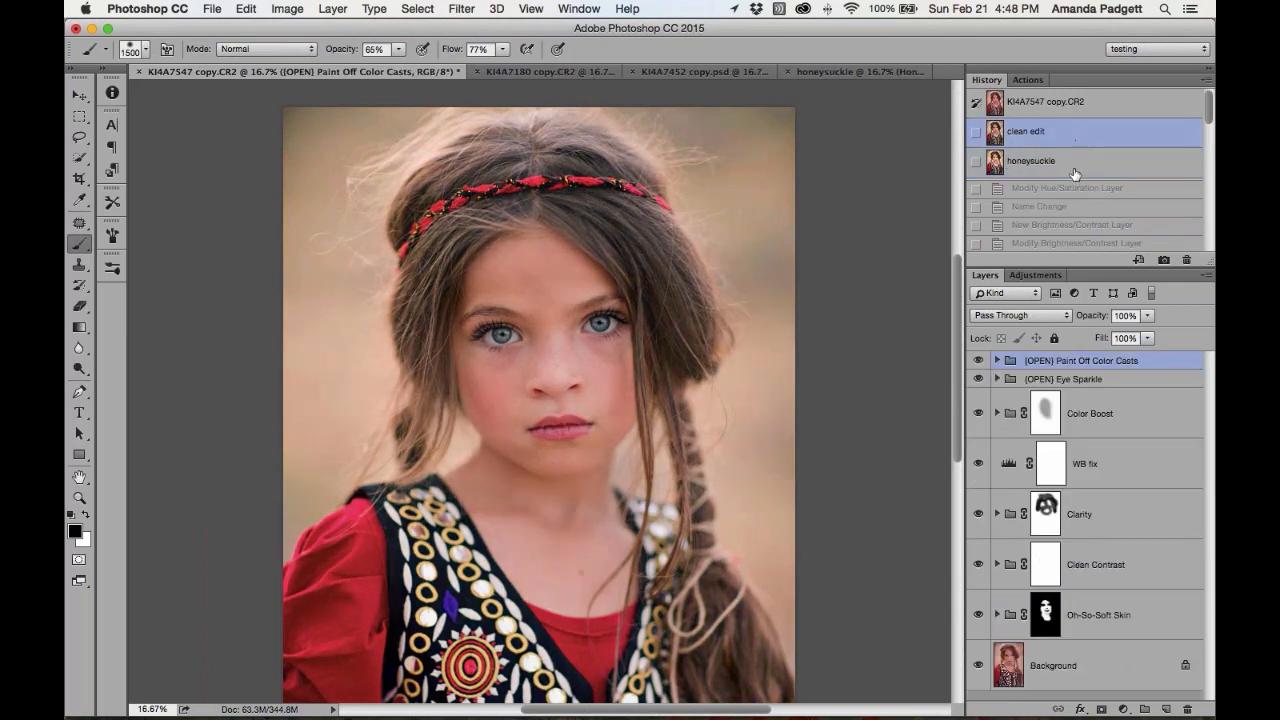
click(1075, 174)
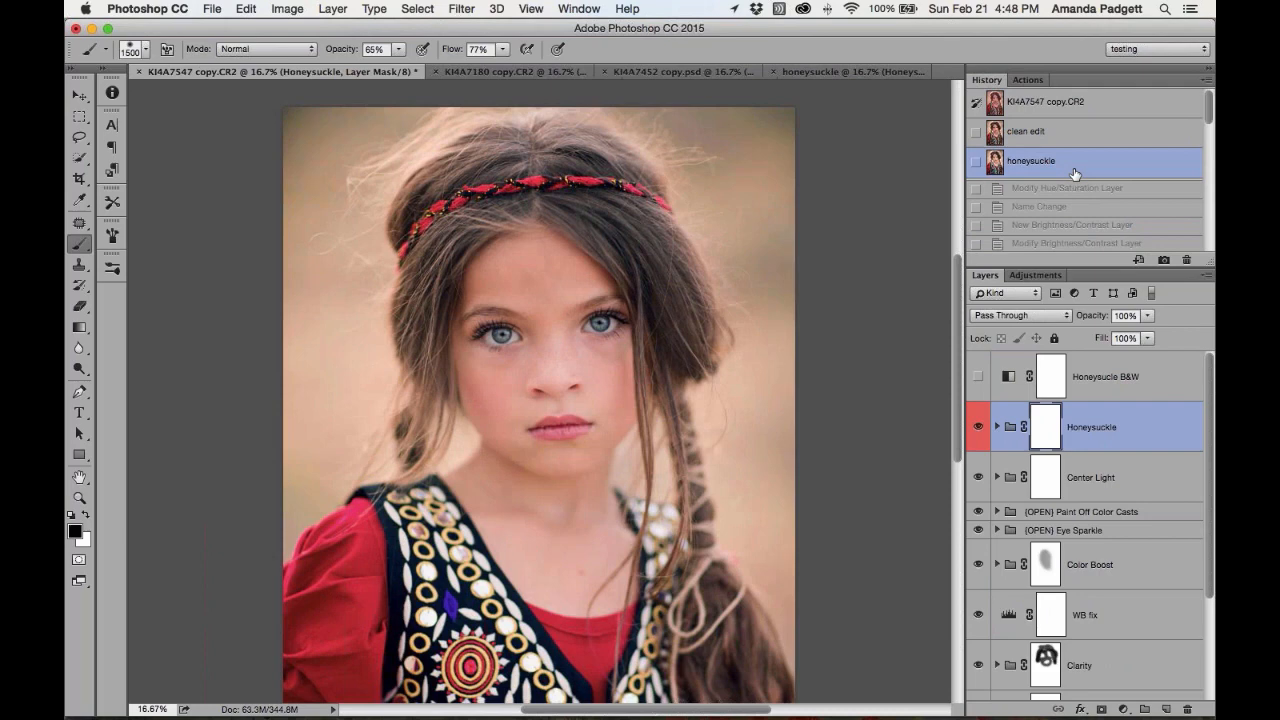
click(1071, 106)
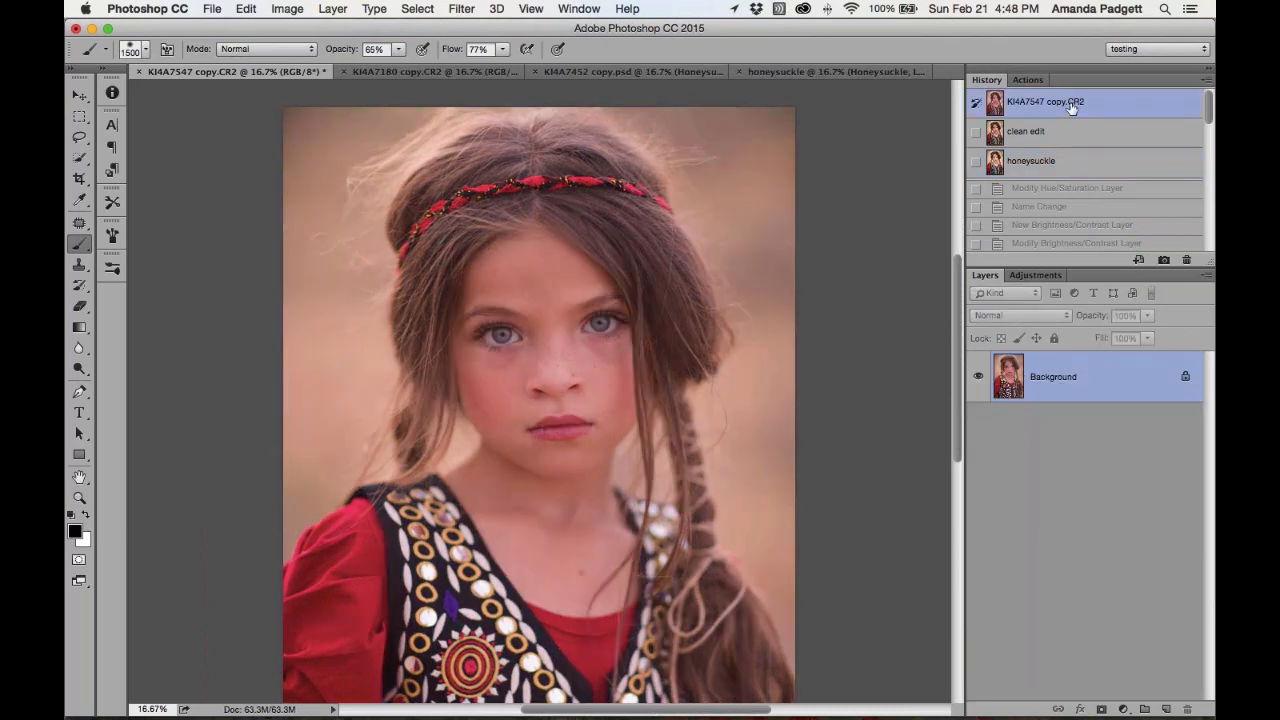
Return to the honeysuckle snapshot and create a new document from it
click(1065, 170)
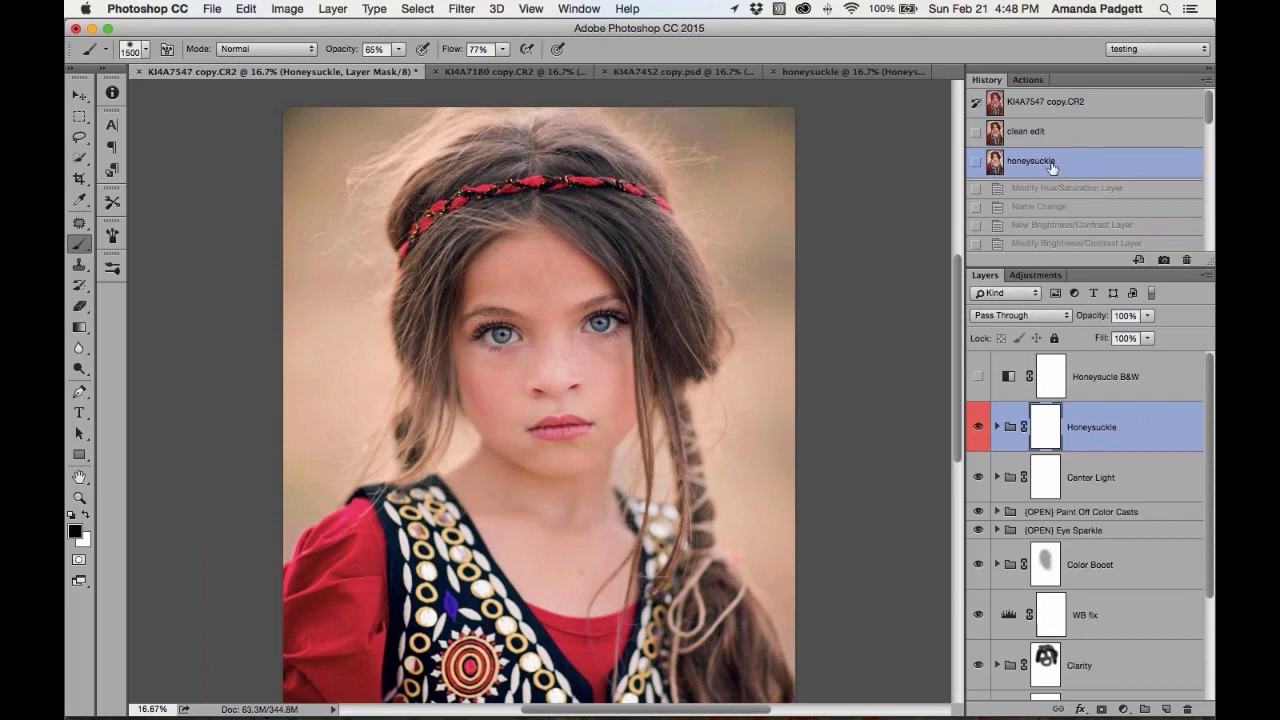
right_click(1052, 168)
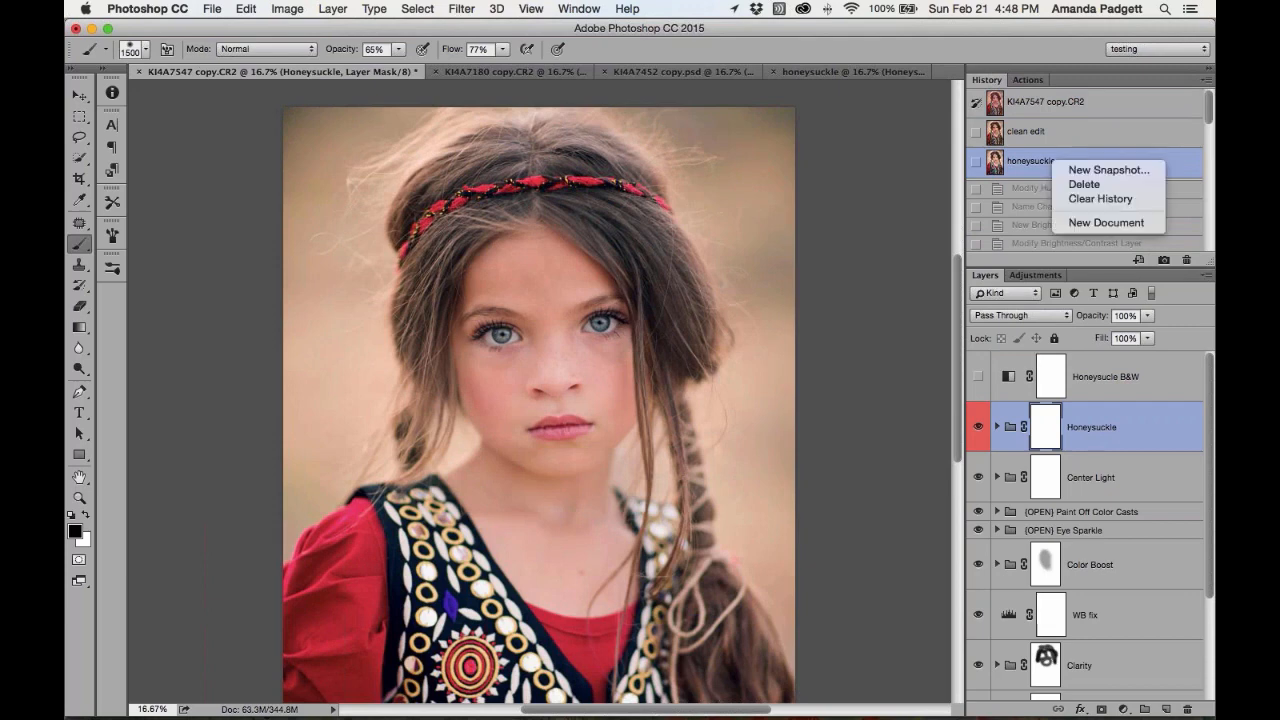
click(1079, 223)
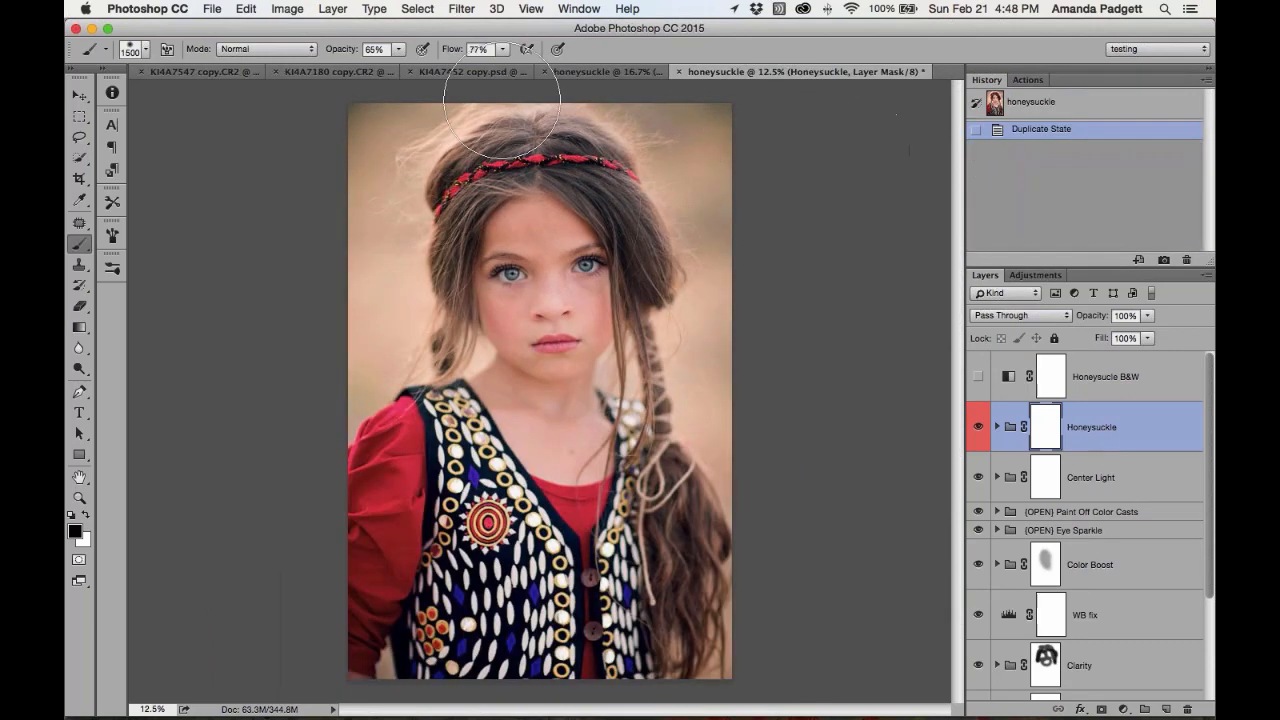
Close the KI4A7180 copy.CR2 document without saving its changes
click(440, 74)
click(325, 72)
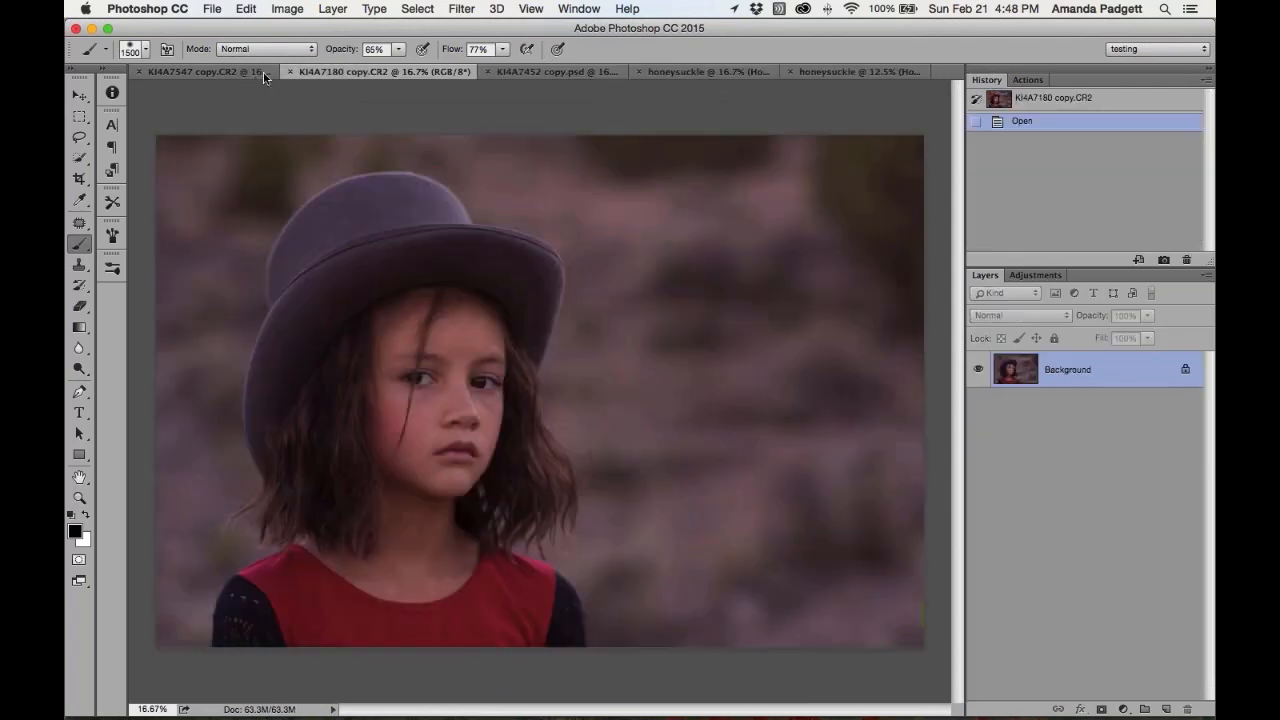
click(224, 76)
click(465, 72)
click(292, 72)
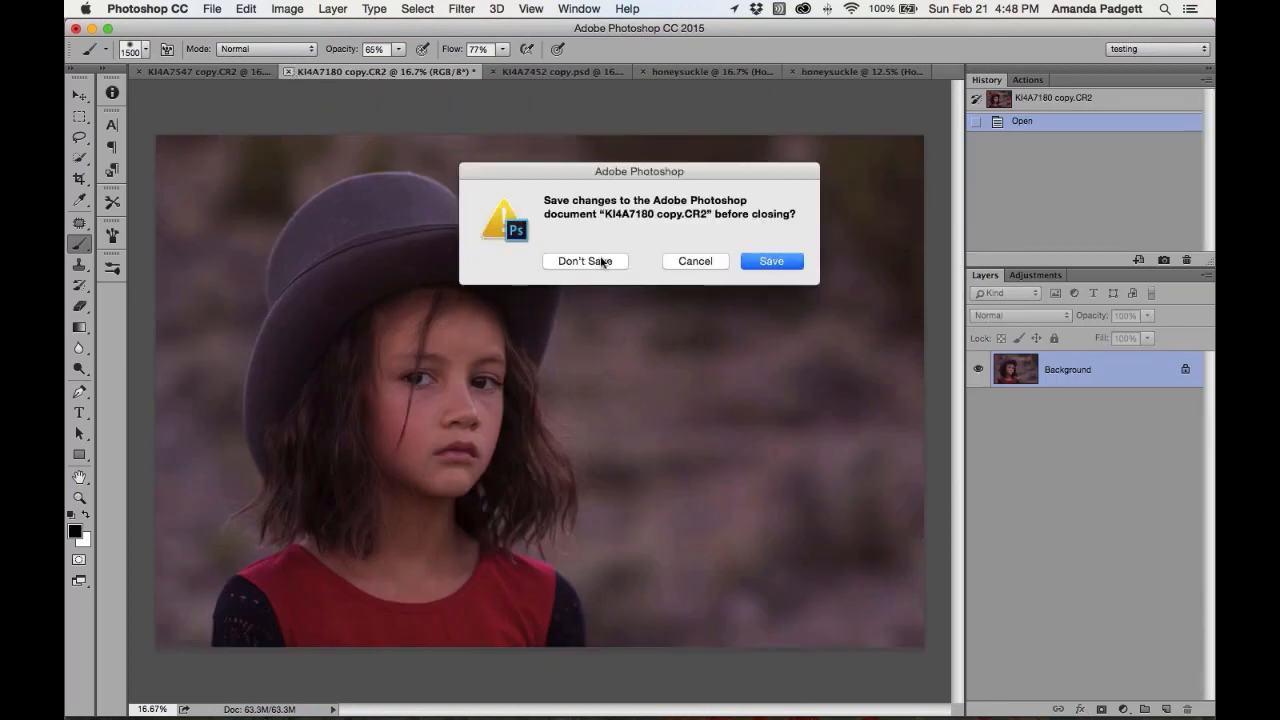
click(600, 262)
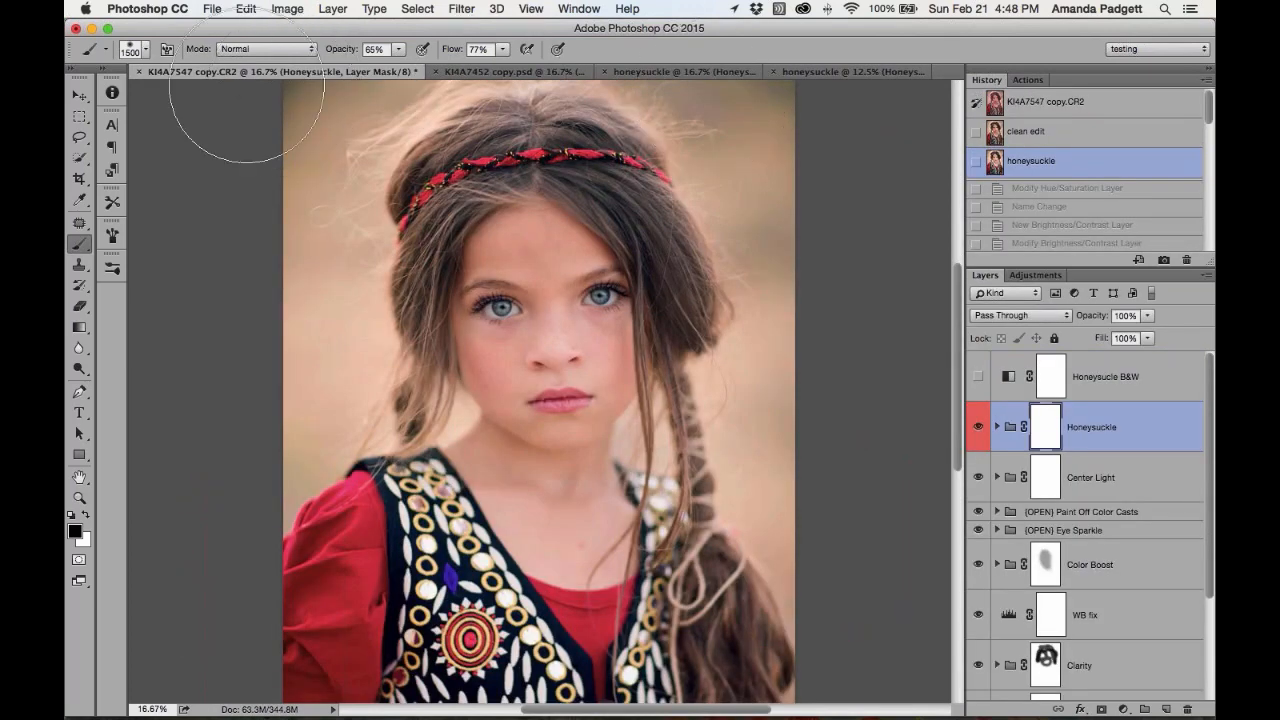
Arrange the documents 2-up vertically and set KI4A7547 copy.CR2 to its original state beside the honeysuckle duplicate
click(578, 9)
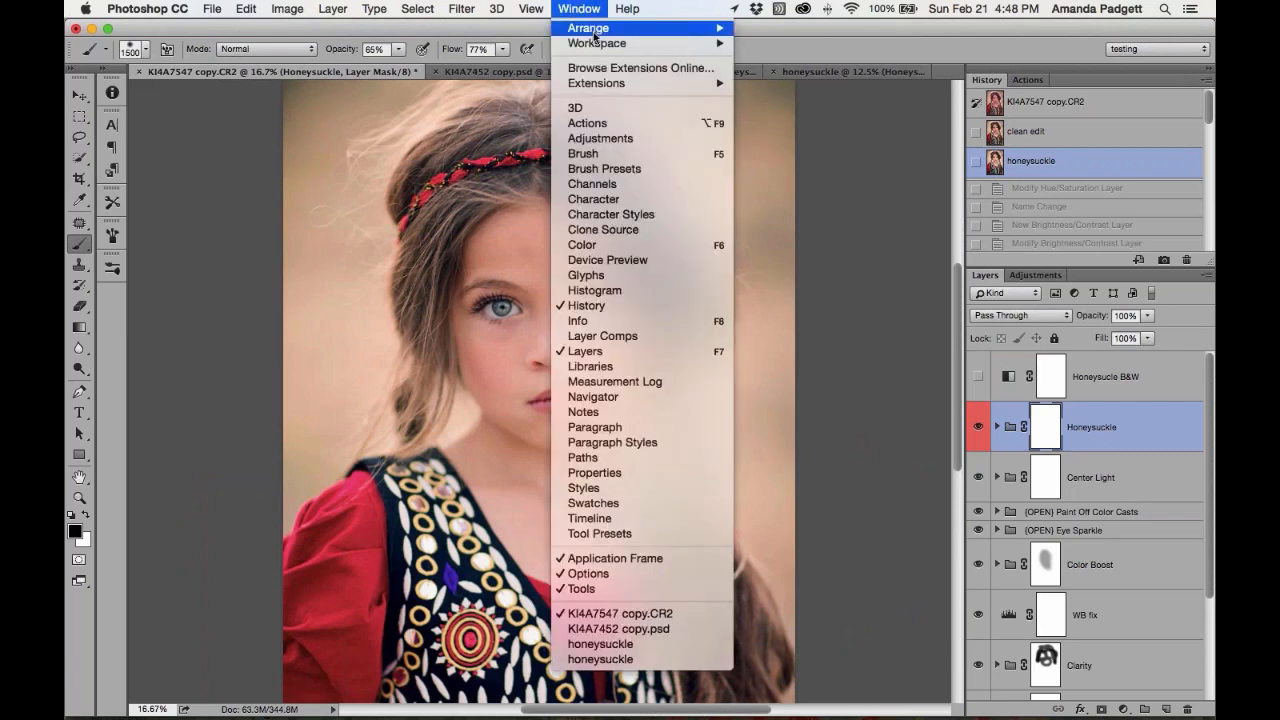
mouse_move(595, 33)
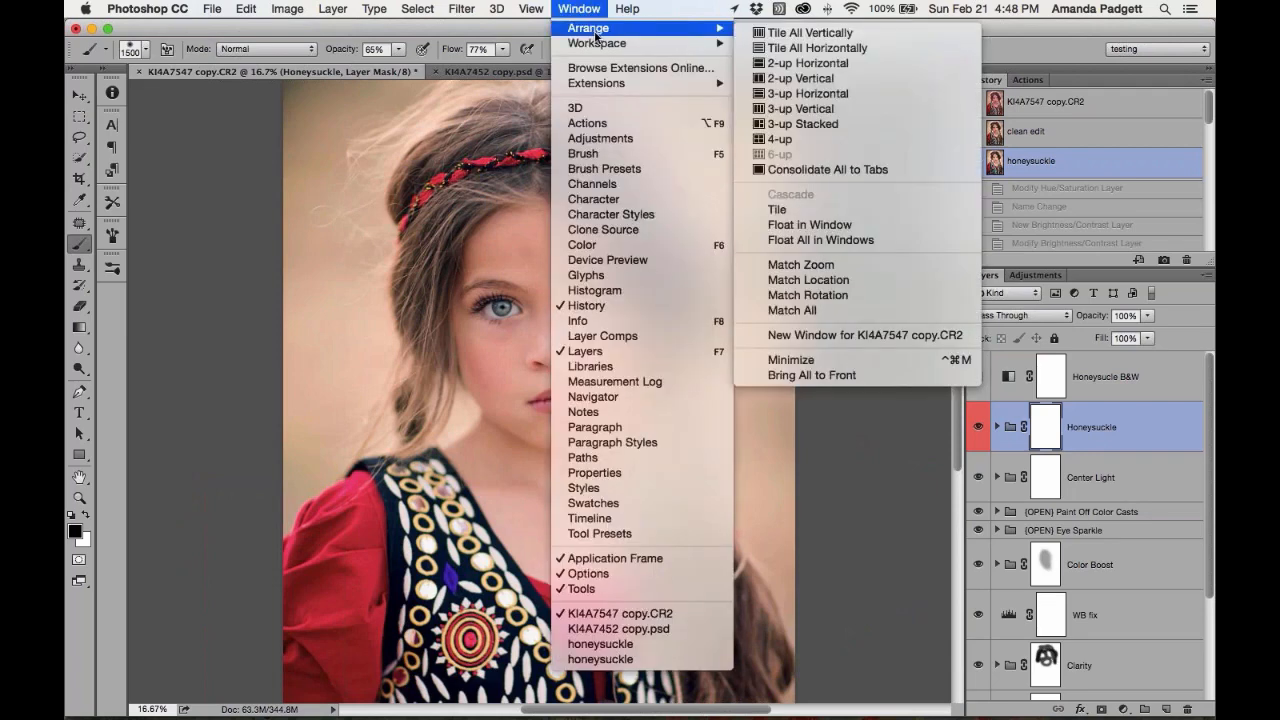
click(826, 80)
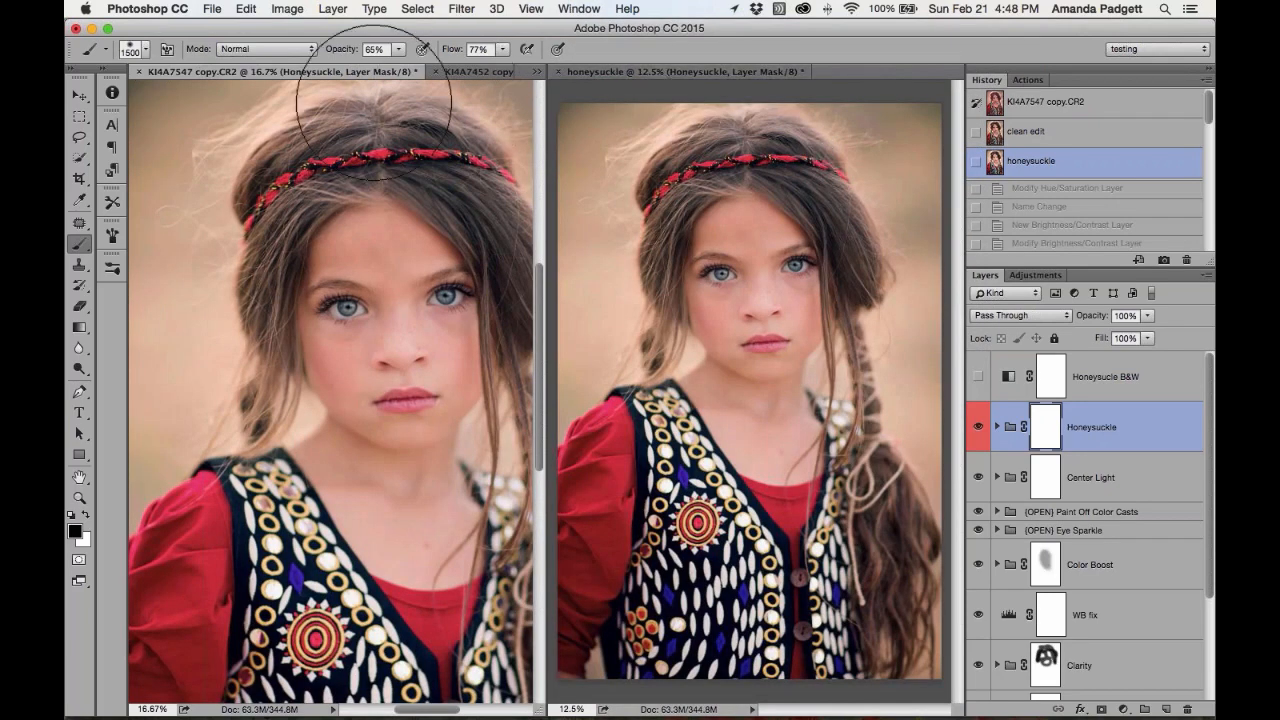
click(1062, 103)
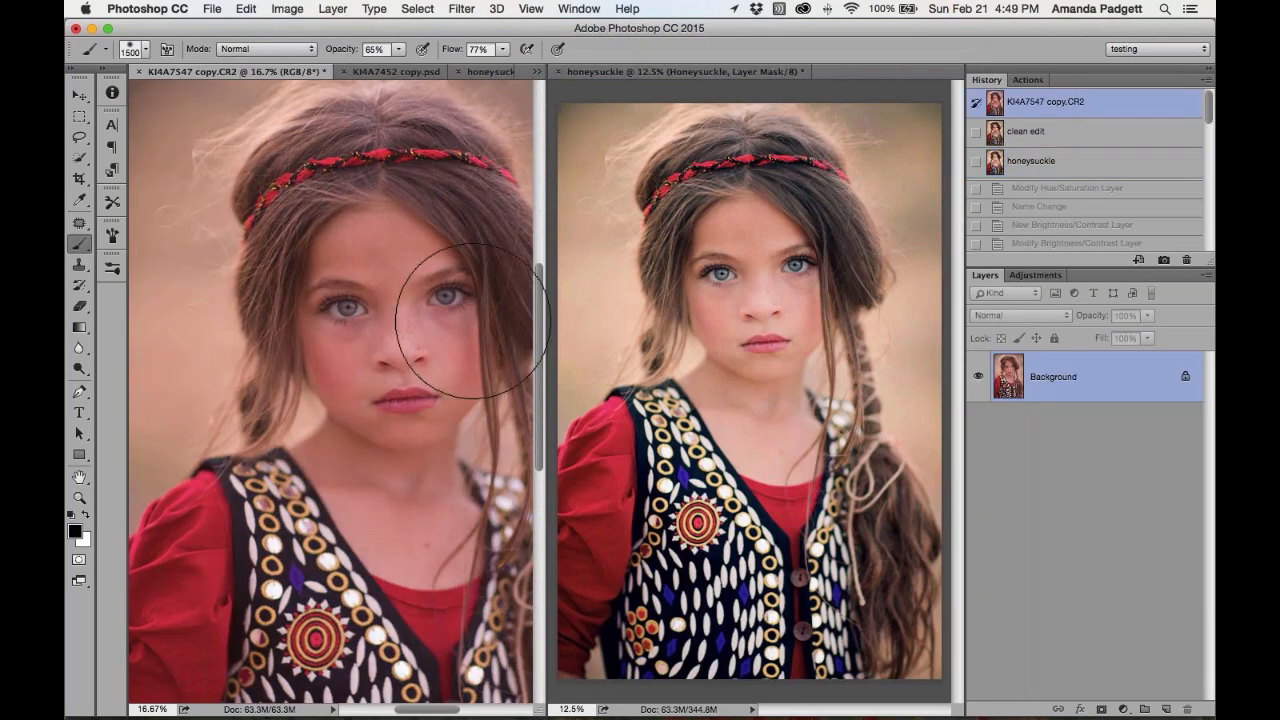
Widen the document area and compare the original with the honeysuckle version, both at 16.67% zoom
key(super+minus)
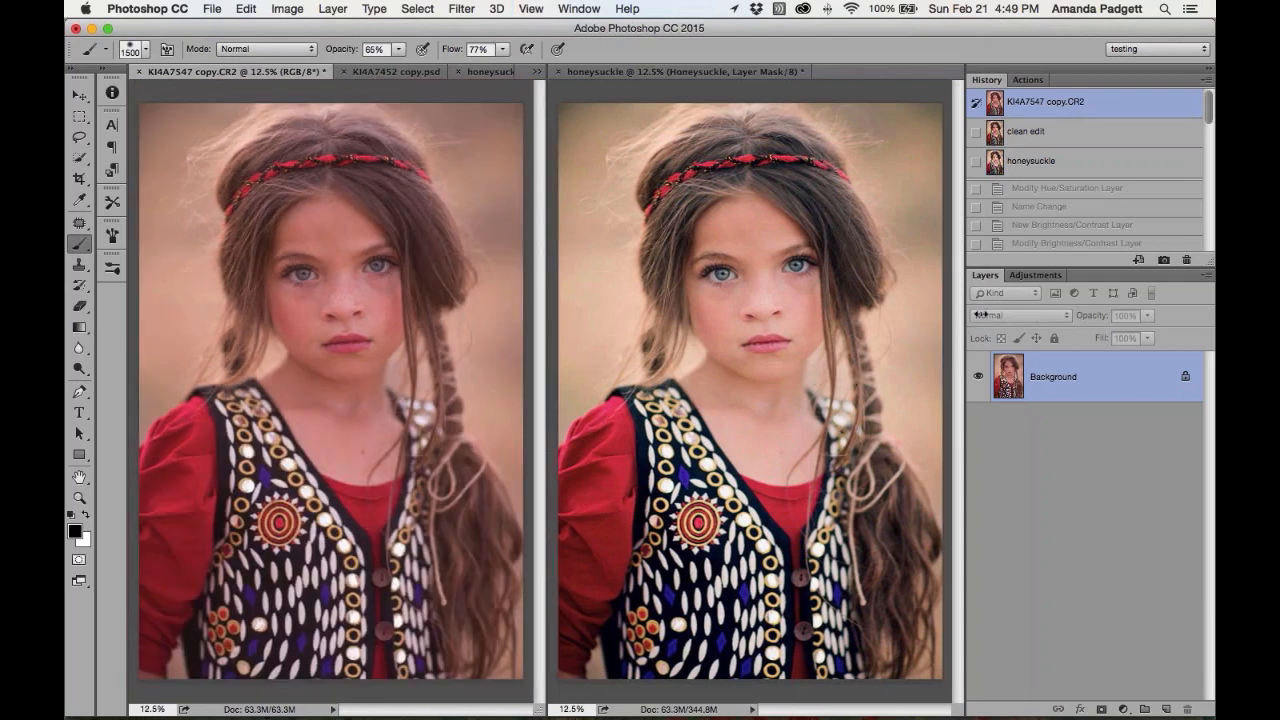
drag(962, 319, 1020, 319)
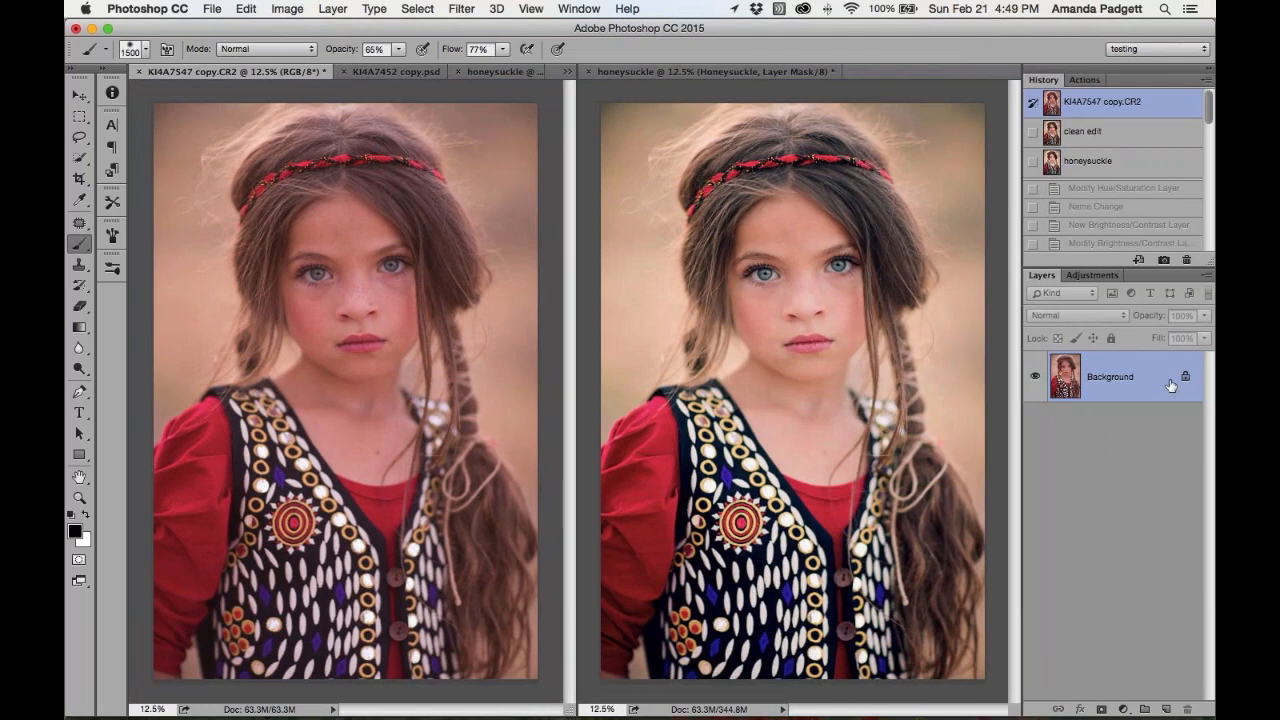
key(super+equal)
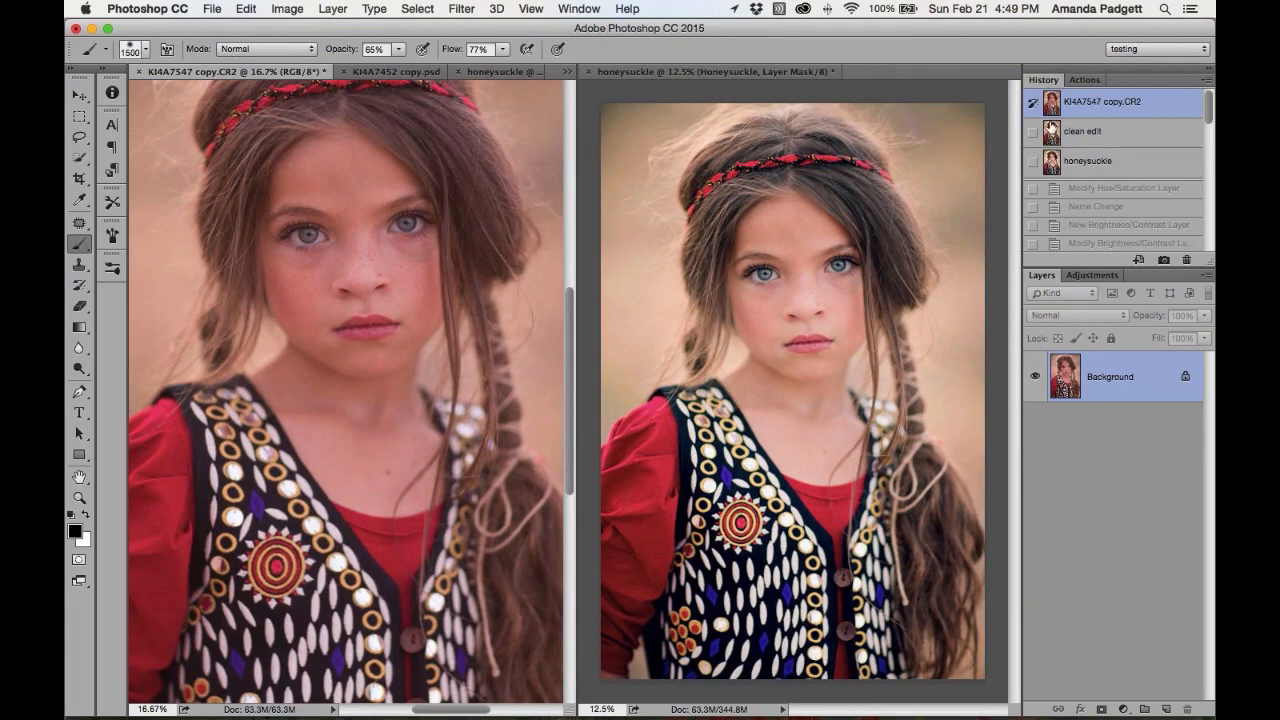
click(995, 95)
key(super+equal)
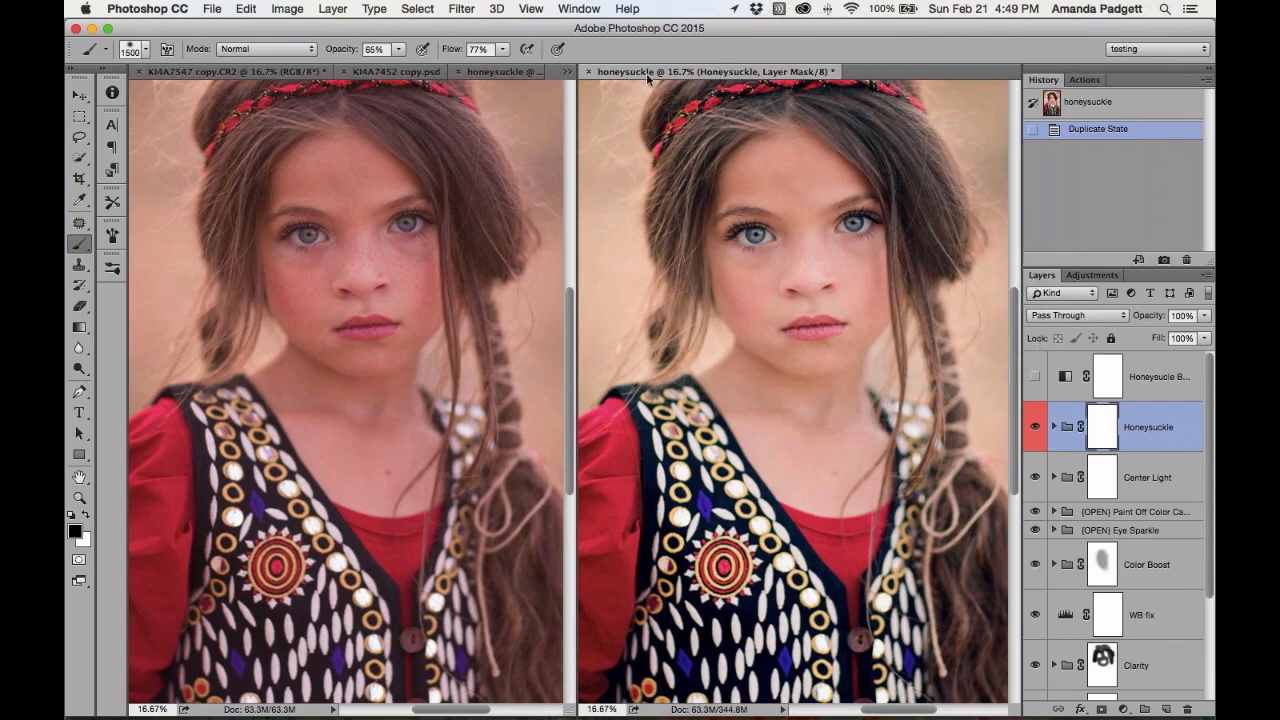
Consolidate all open documents back into tabs
click(562, 9)
mouse_move(598, 30)
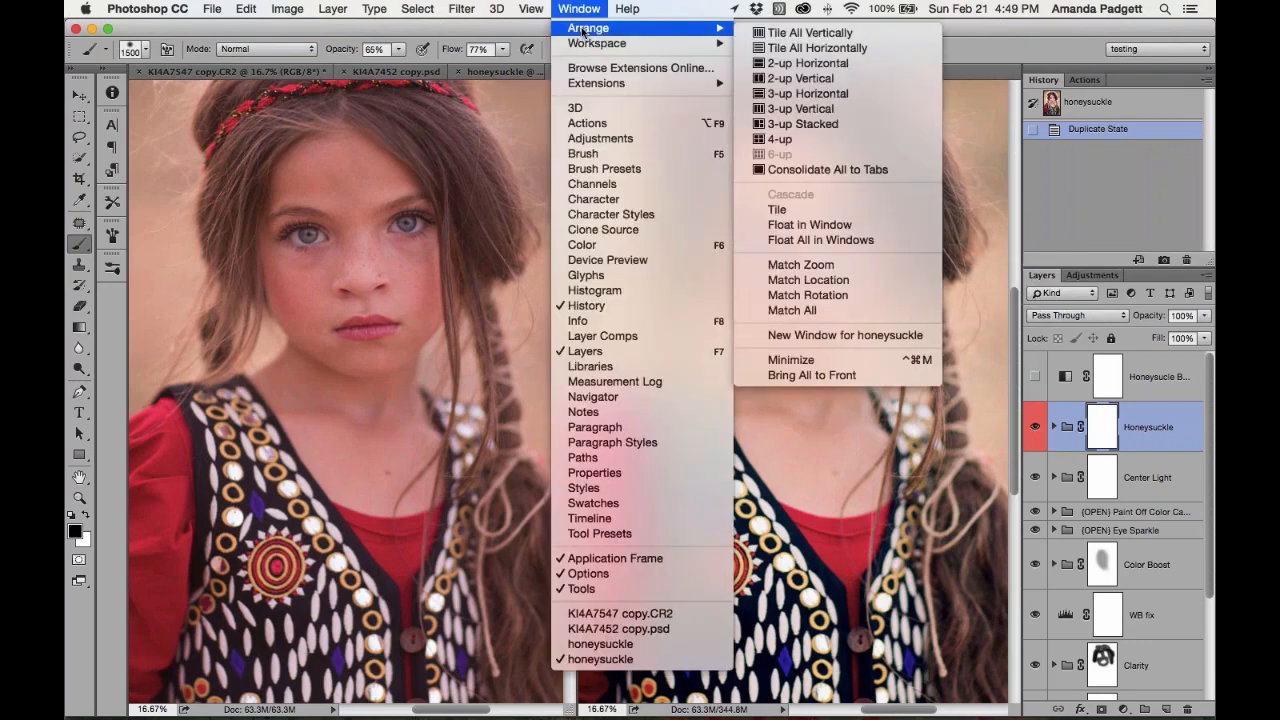
click(828, 169)
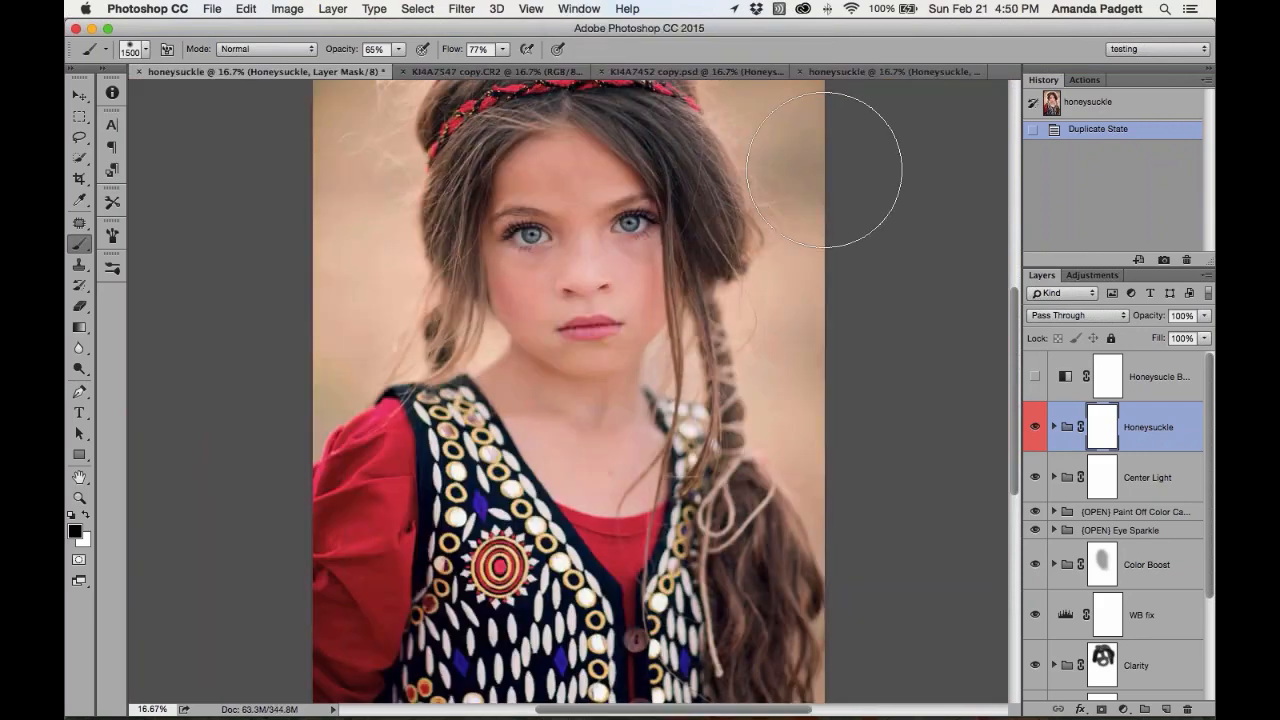
Save the duplicated document as honeysuckle.psd in the feb9raw folder, in Photoshop format with layers
click(211, 9)
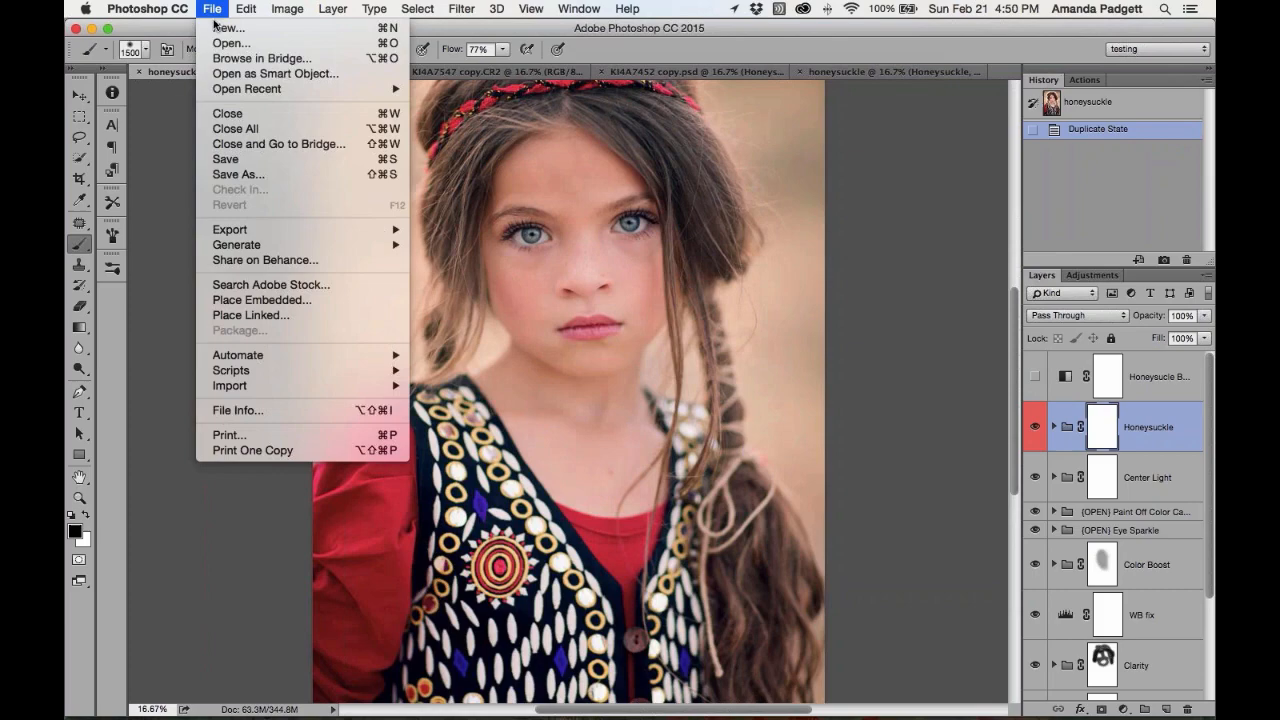
click(240, 174)
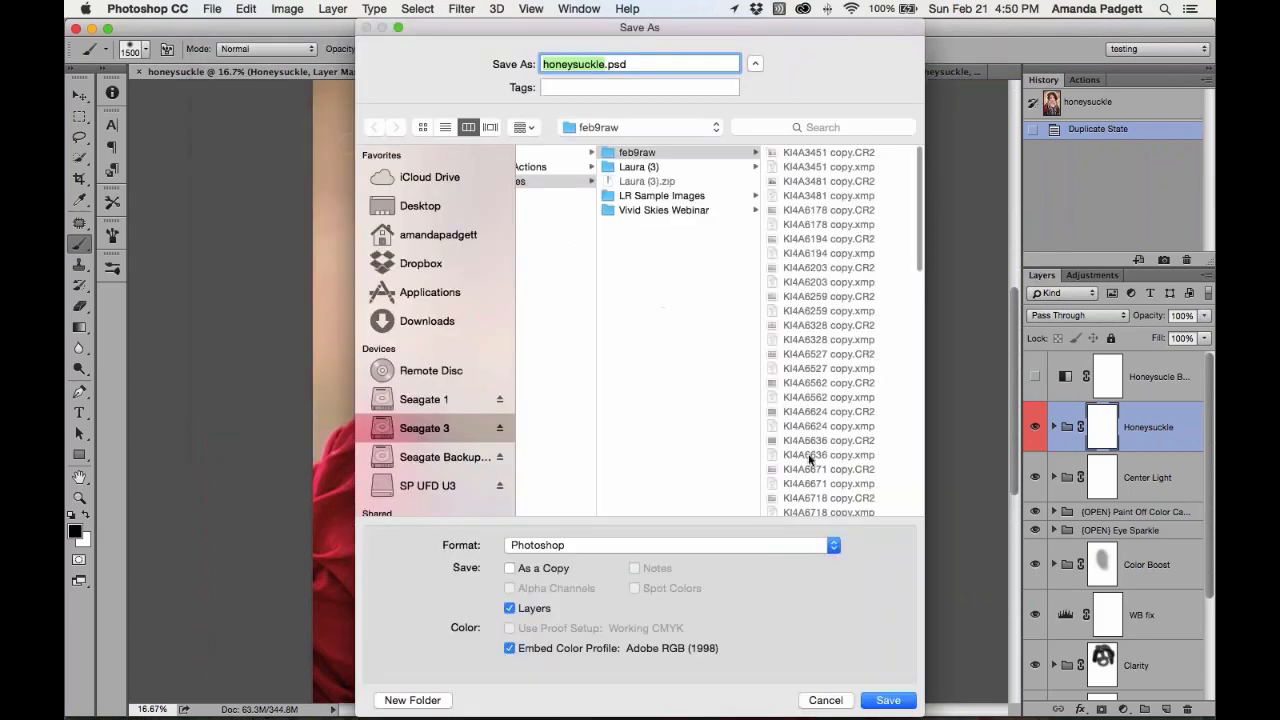
click(900, 703)
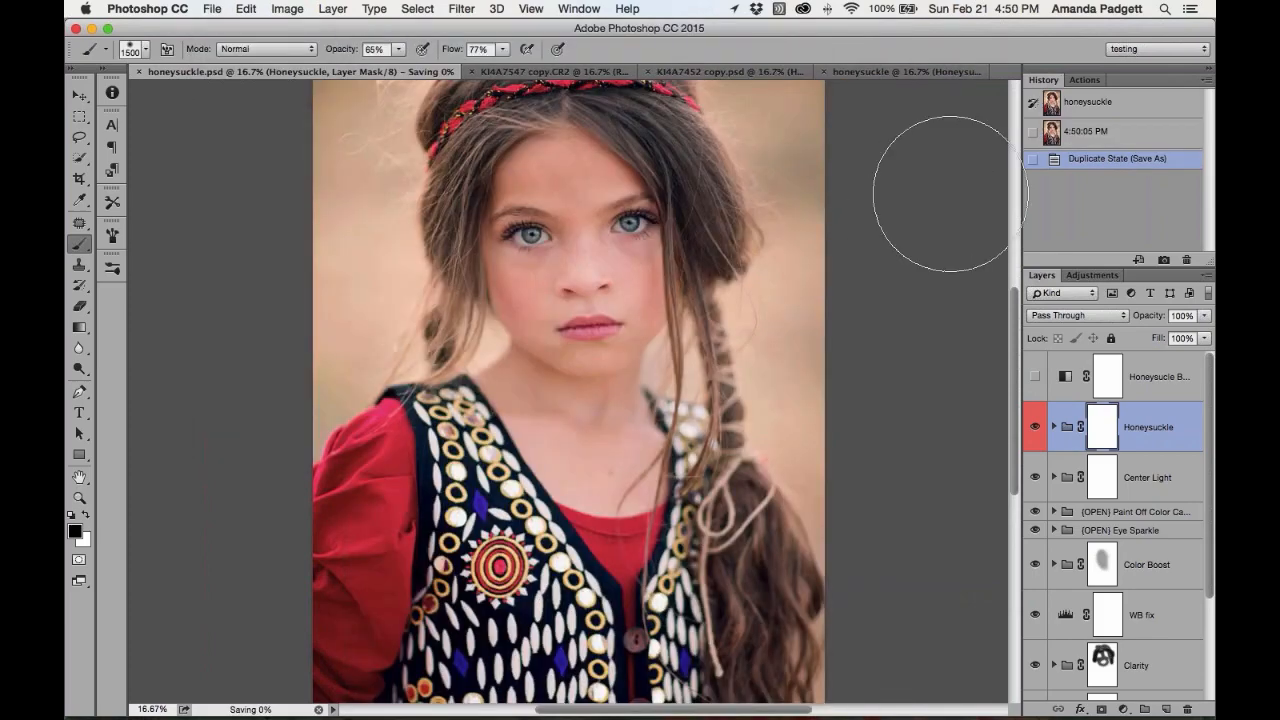
Flatten the layered honeysuckle.psd document into a single background and discard its hidden layers
click(337, 10)
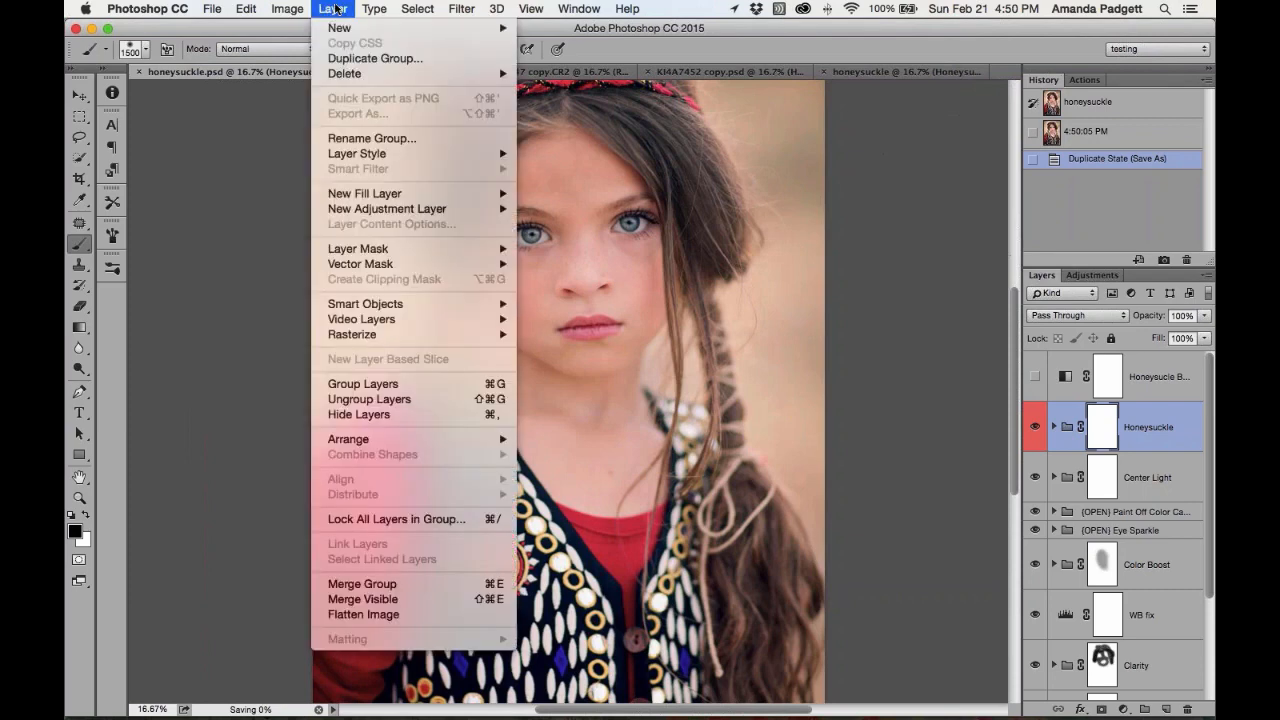
click(378, 617)
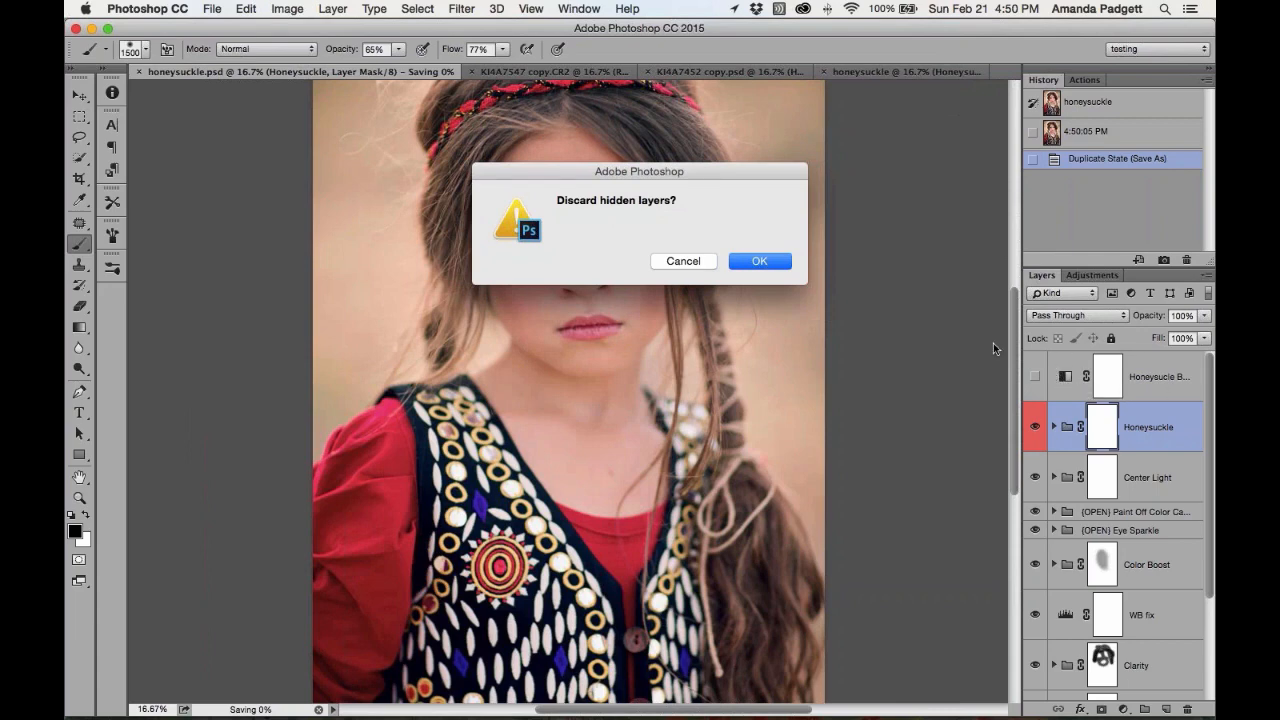
click(772, 262)
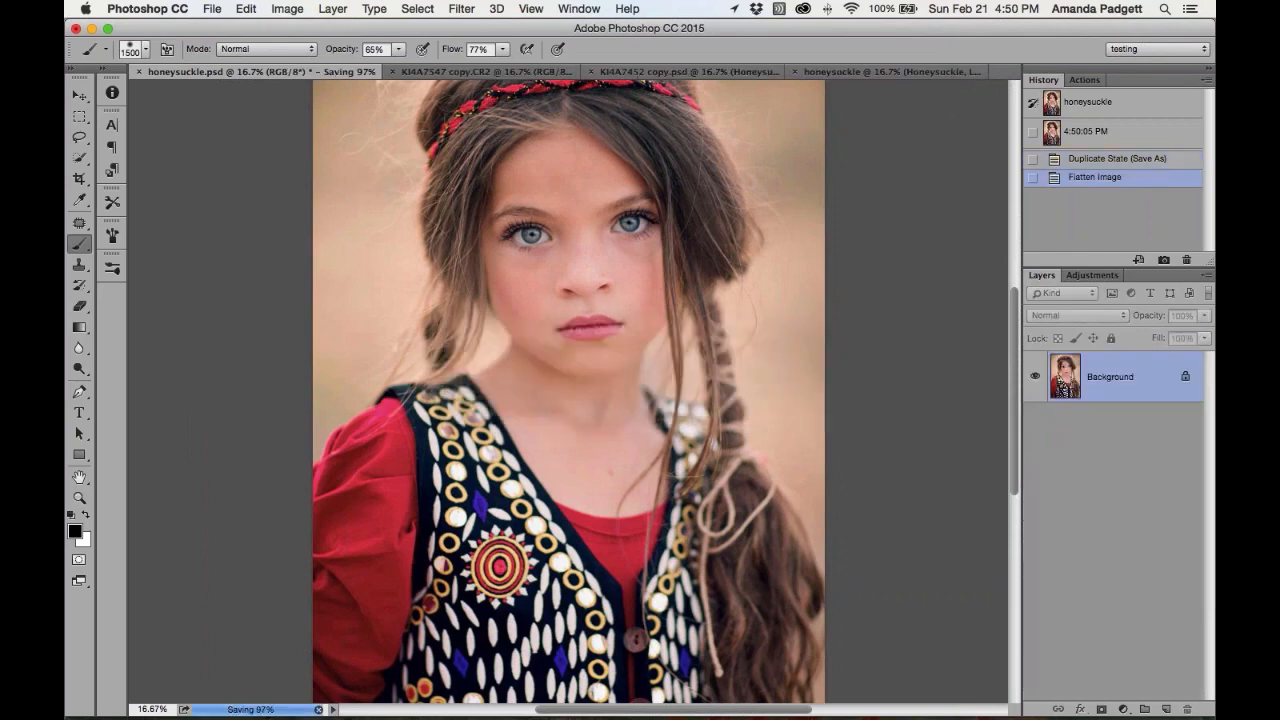
Run the Vertical Sharpen and Resize Web action from the workflow set on the flattened portrait
click(1085, 79)
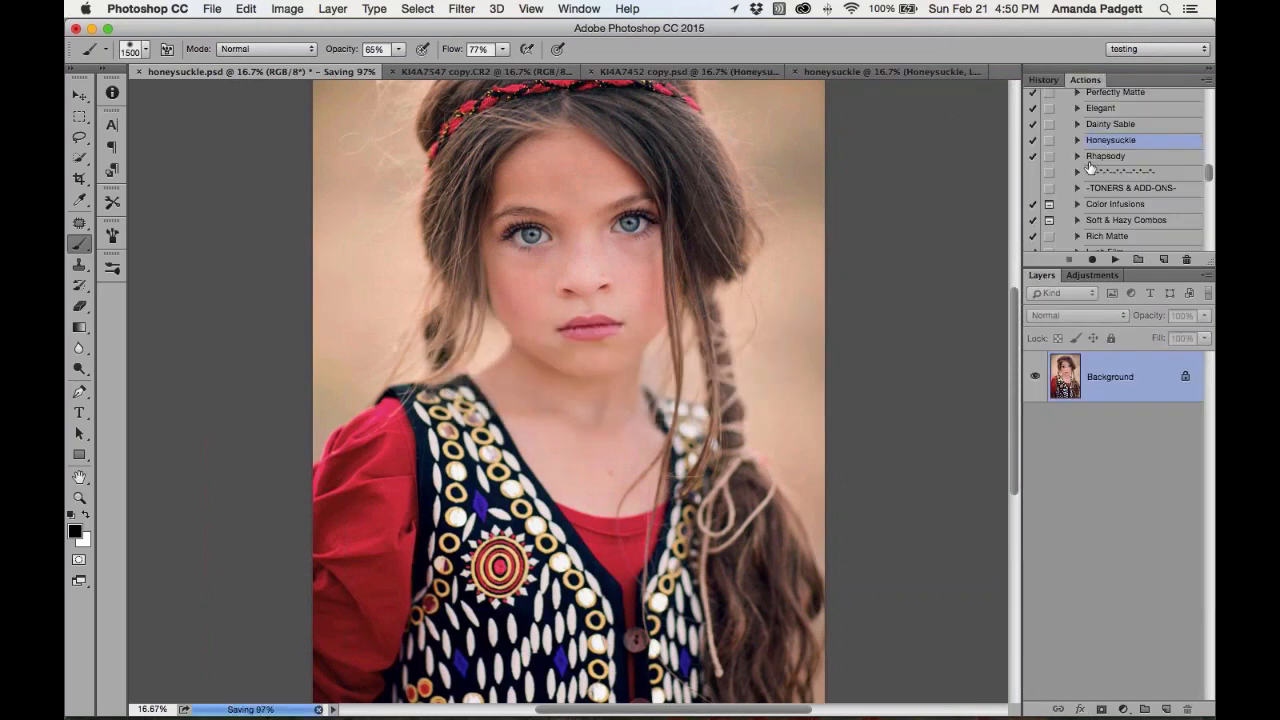
scroll(1090, 167, down, 10)
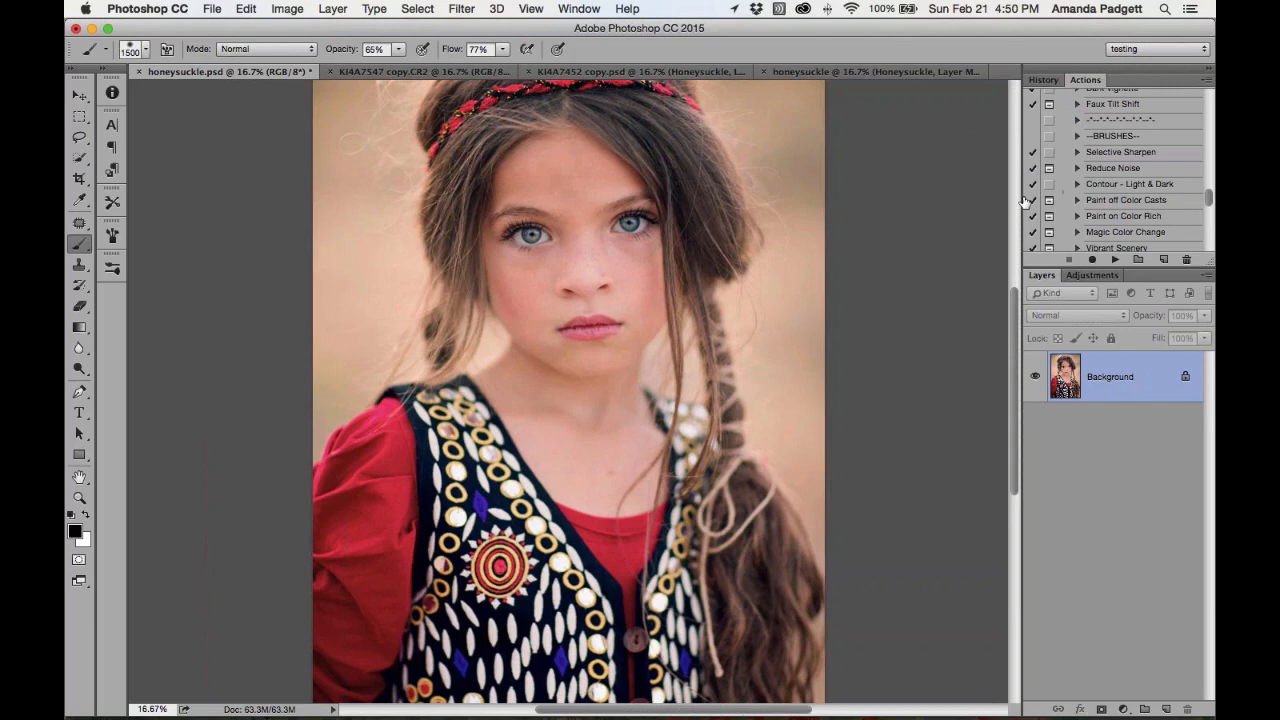
drag(1024, 200, 962, 200)
scroll(1066, 170, down, 5)
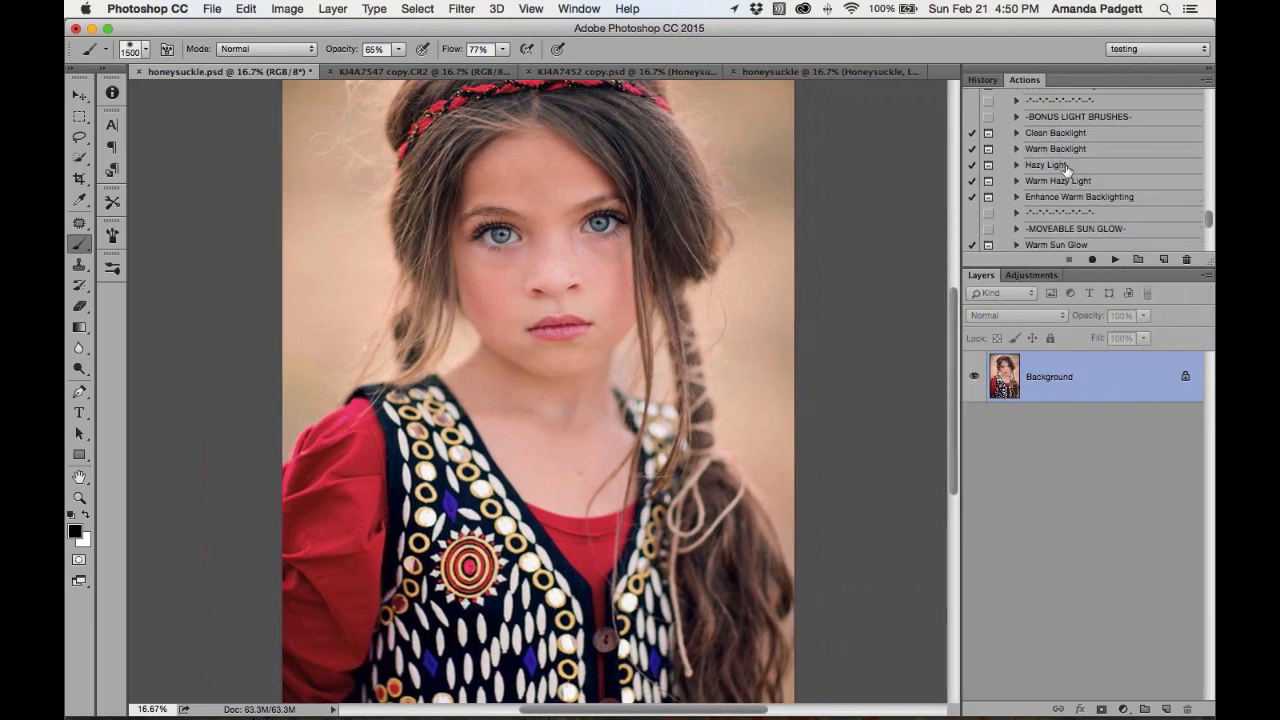
scroll(1066, 170, down, 8)
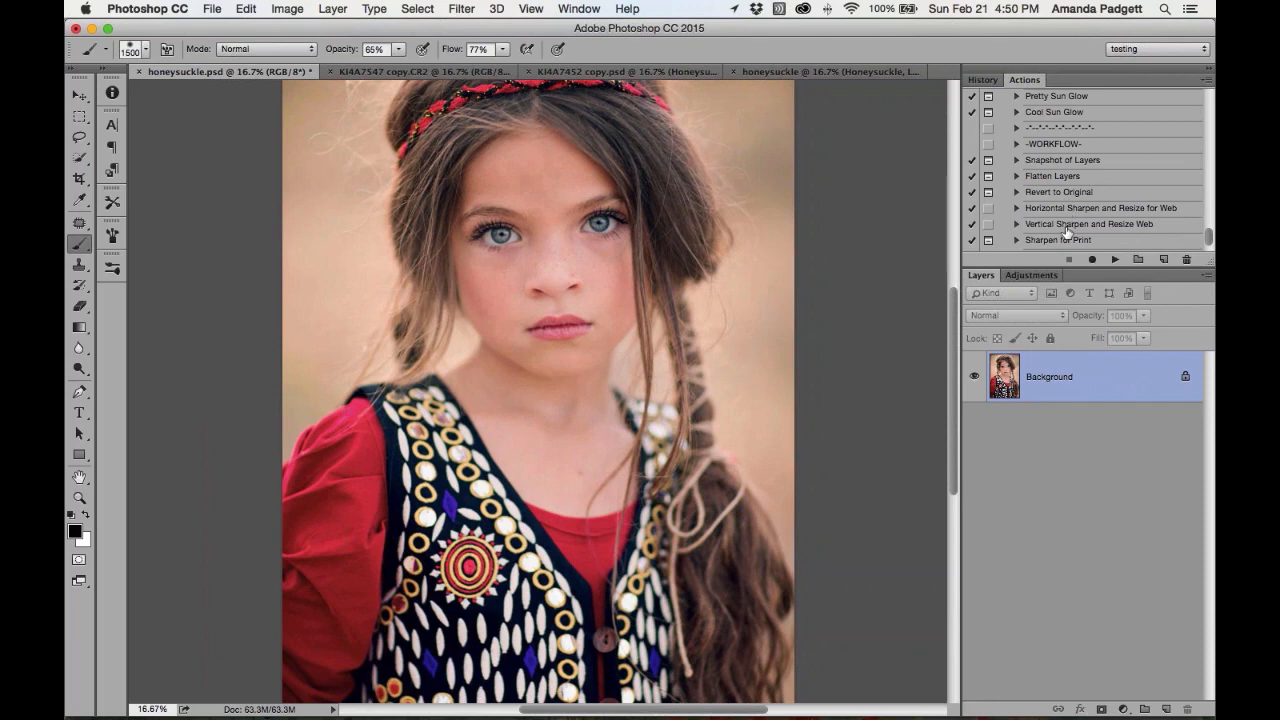
click(1115, 260)
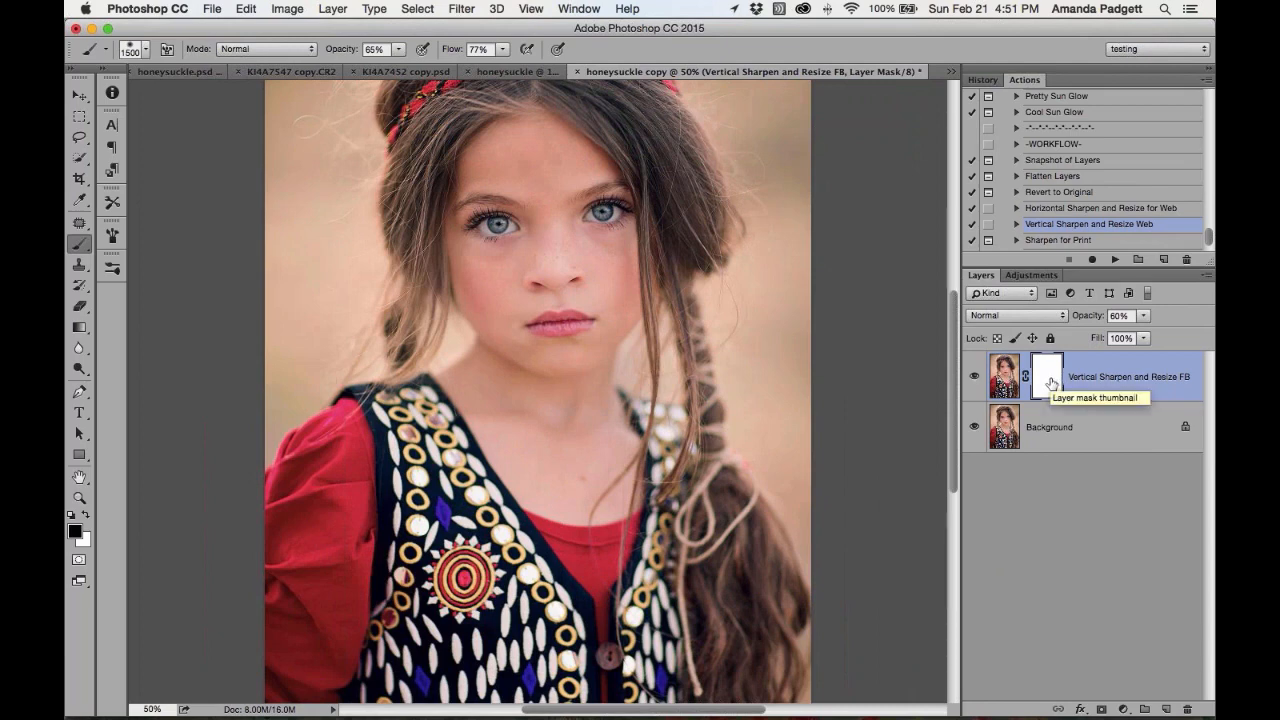
Compare the resized portrait with and without the Vertical Sharpen and Resize FB layer
click(973, 378)
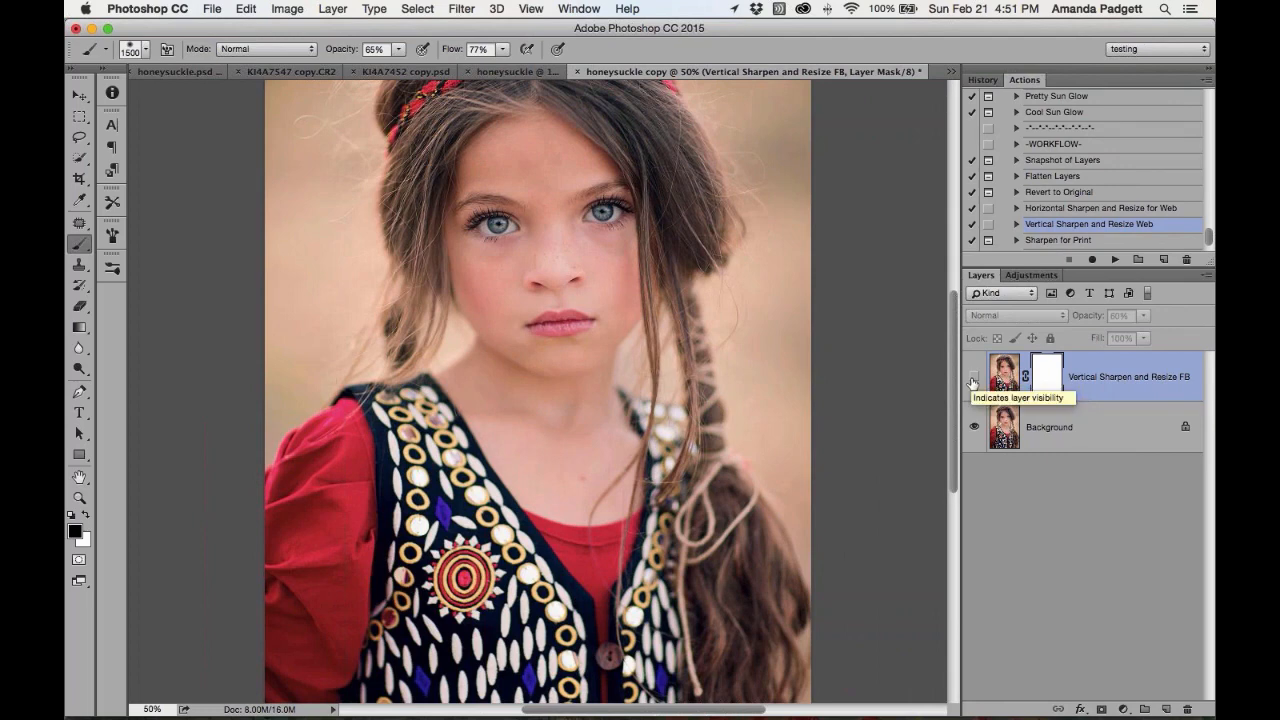
click(973, 378)
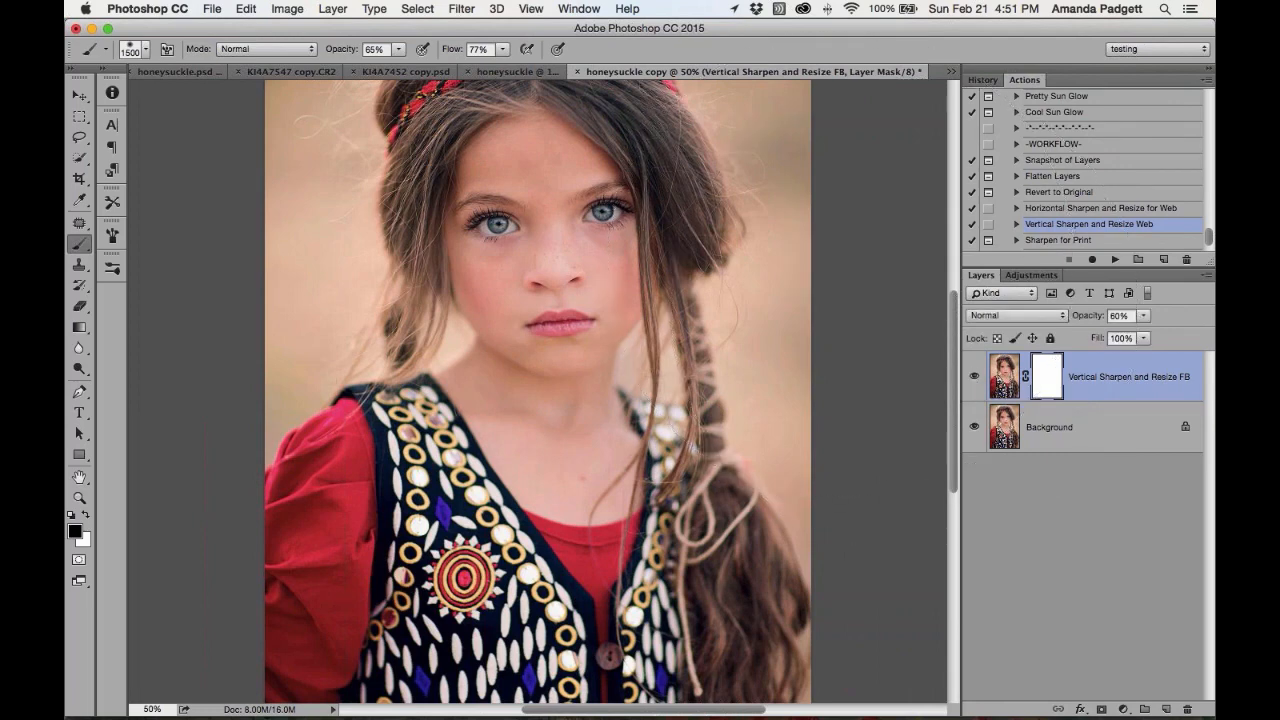
scroll(737, 277, up, 3)
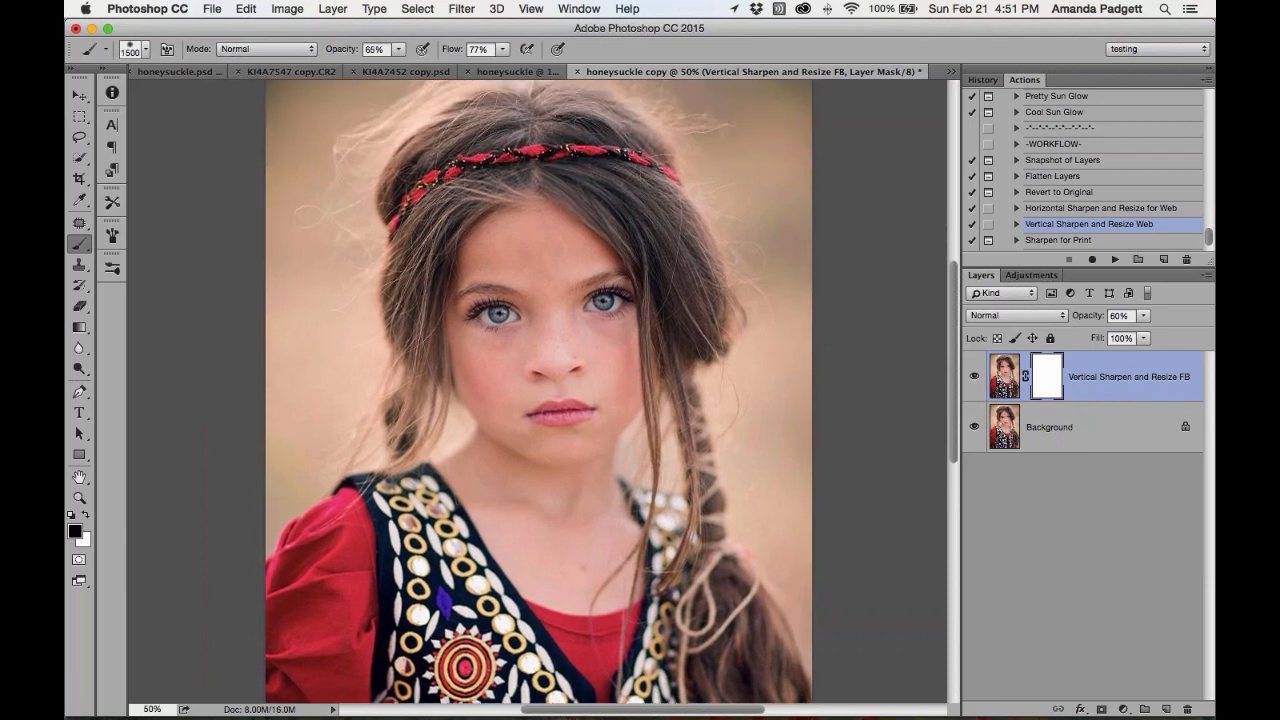
click(972, 378)
click(972, 380)
Mask the sharpening off the outer hair with a 200 px black brush and flatten the image
key(bracketleft)
key(bracketleft)
key(bracketleft)
key(bracketleft)
key(bracketleft)
key(bracketleft)
key(bracketleft)
key(bracketleft)
key(bracketleft)
key(bracketleft)
key(bracketleft)
key(bracketleft)
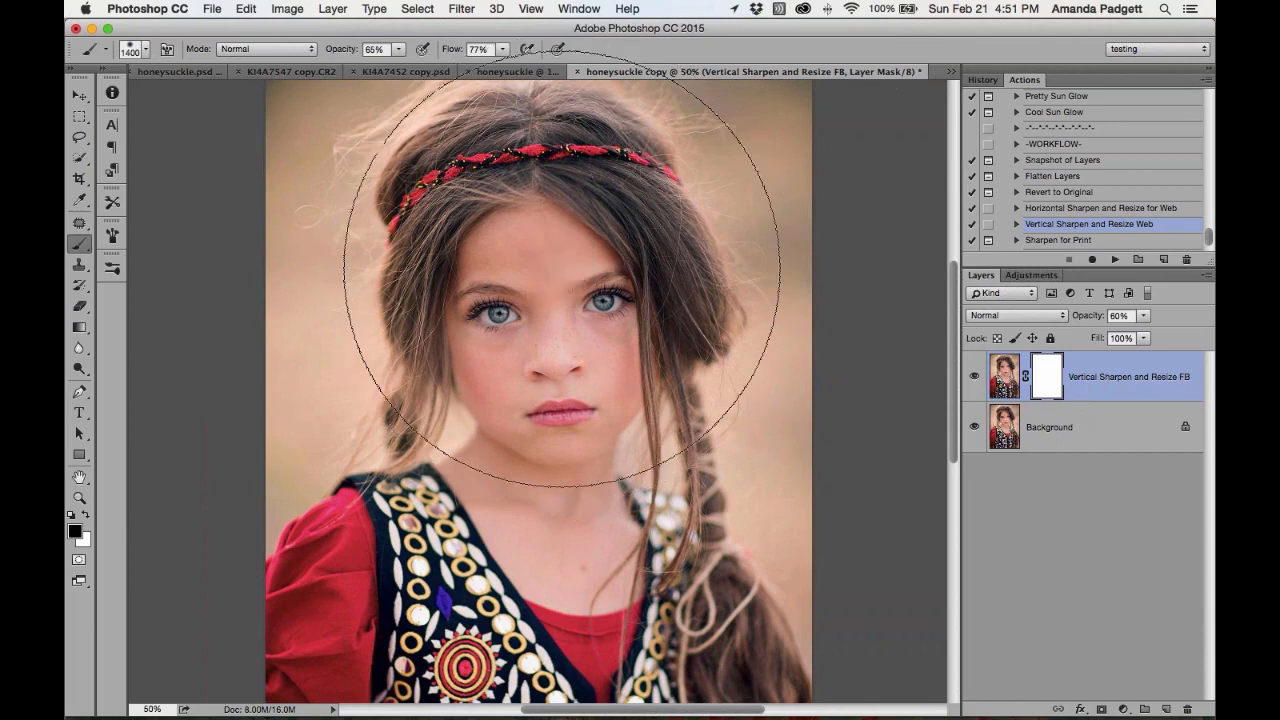
key(bracketleft)
key(bracketleft)
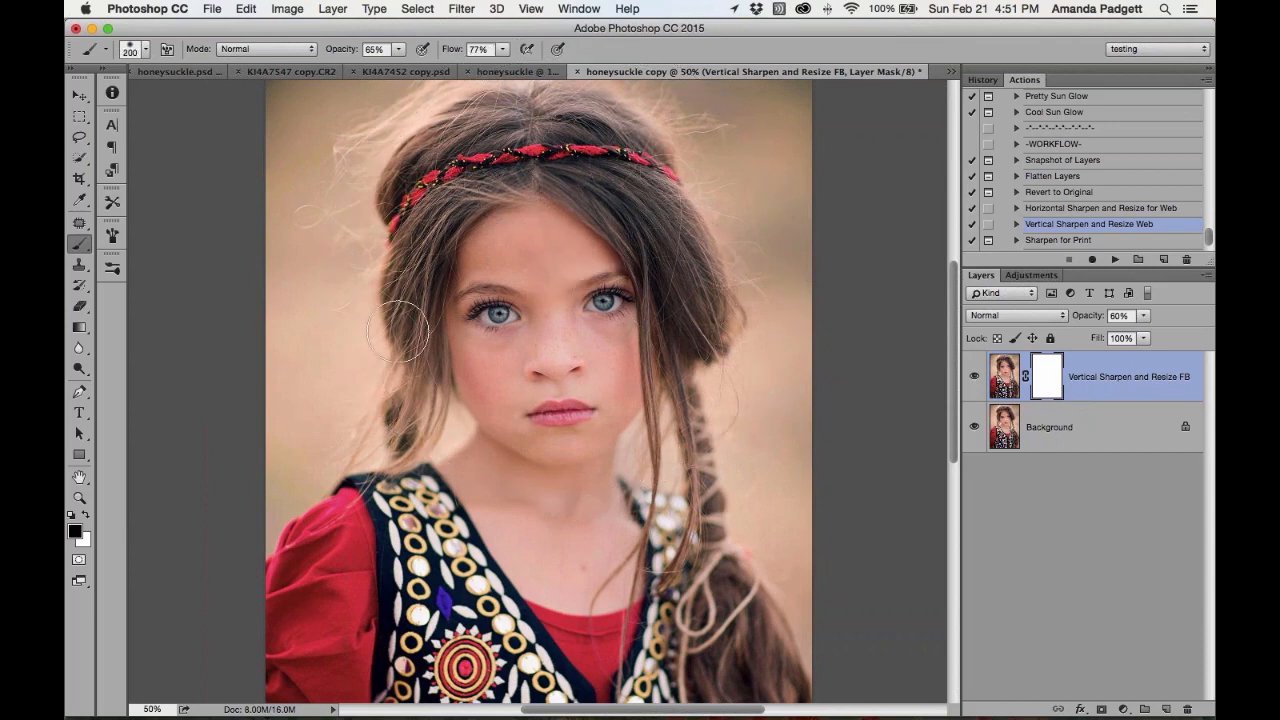
drag(726, 292, 746, 323)
click(333, 9)
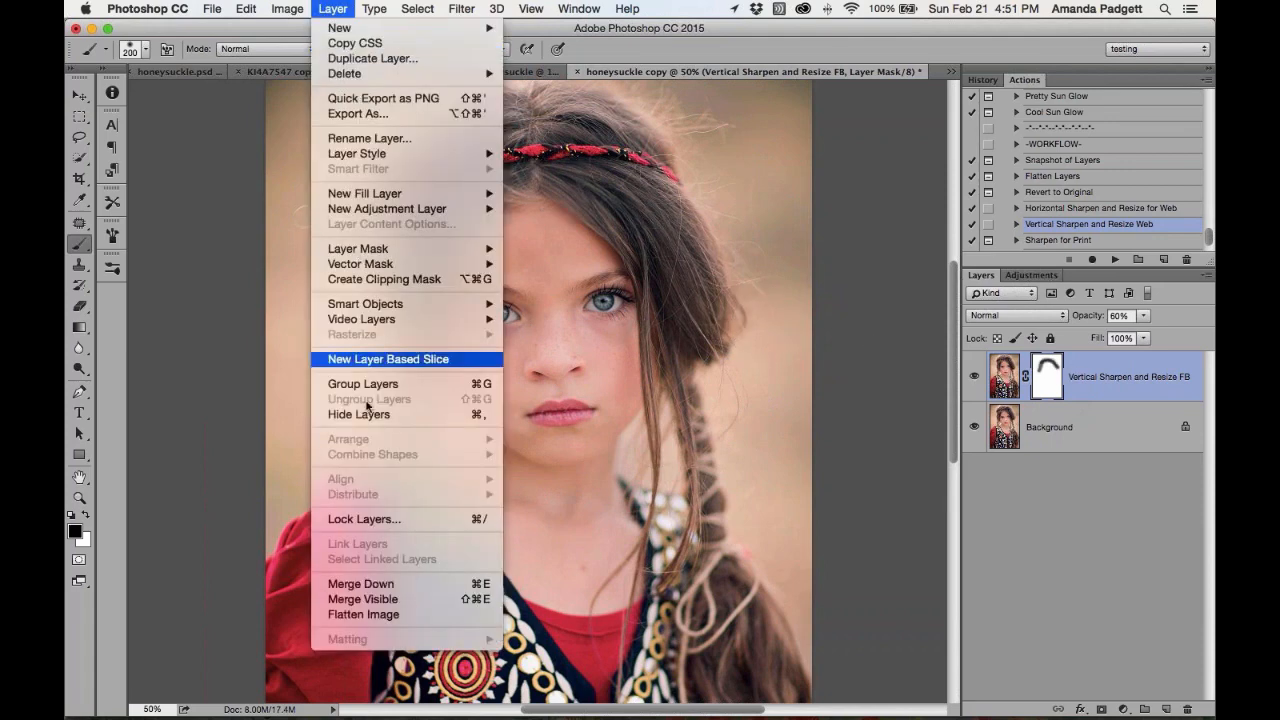
click(385, 614)
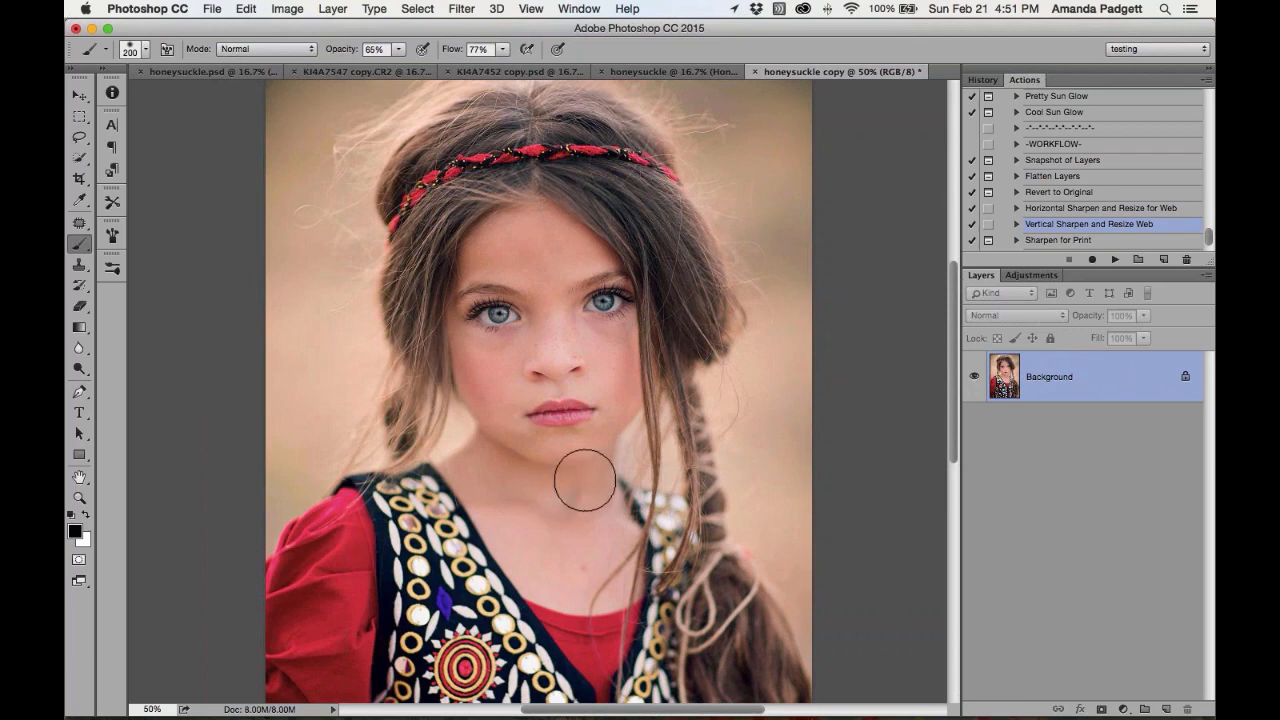
Prepare the Type tool with white as the text color and Adobe Gurmukhi Bold as the font
key(t)
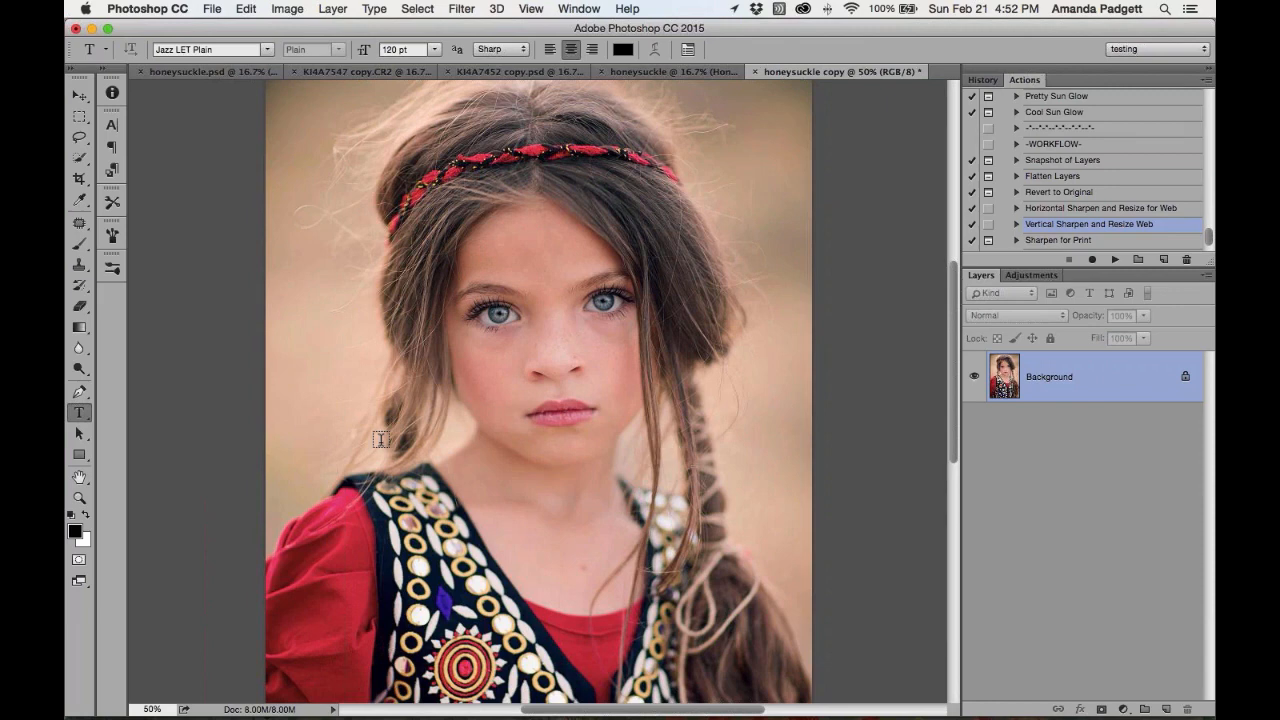
key(x)
click(112, 126)
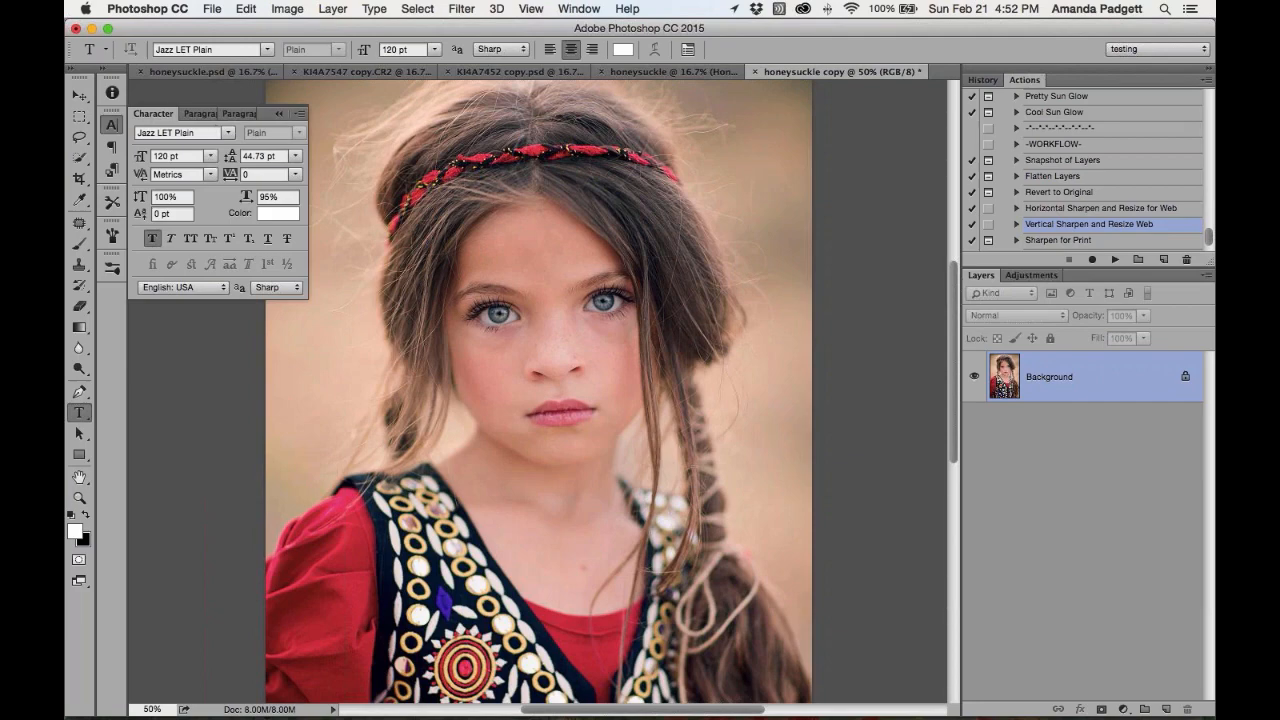
click(228, 133)
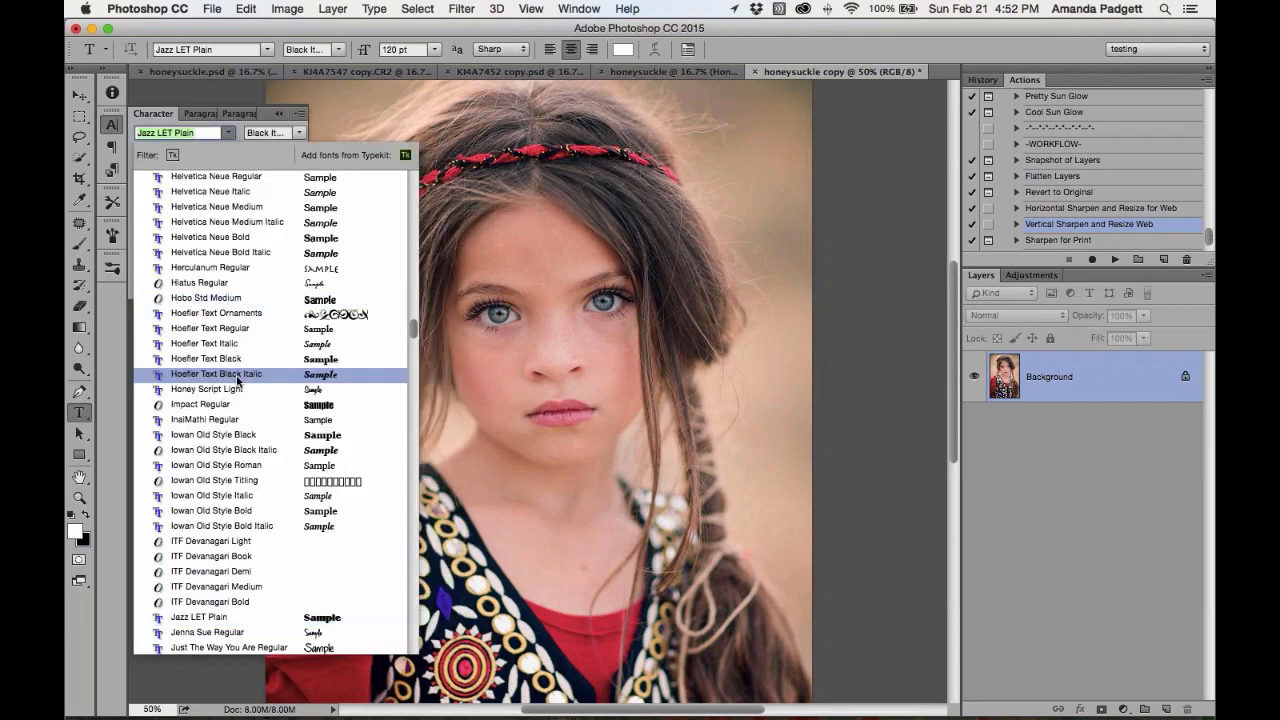
scroll(235, 330, up, 3)
scroll(235, 330, up, 10)
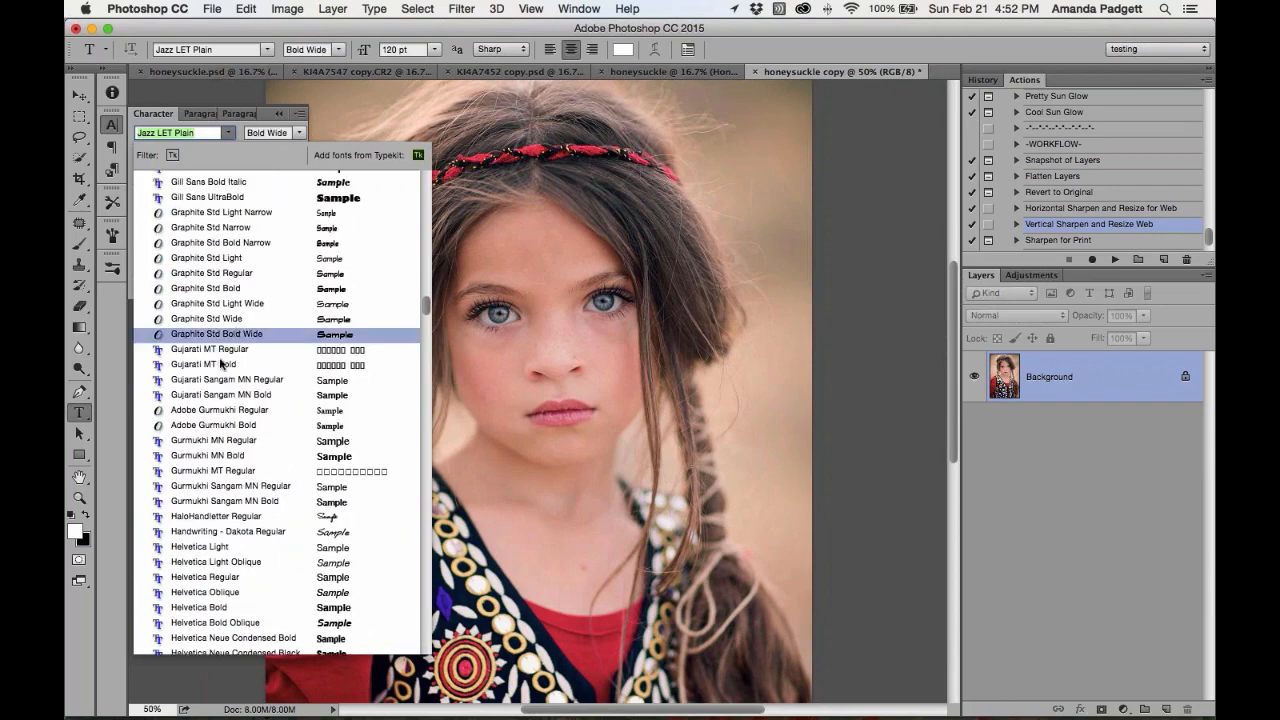
scroll(232, 400, down, 1)
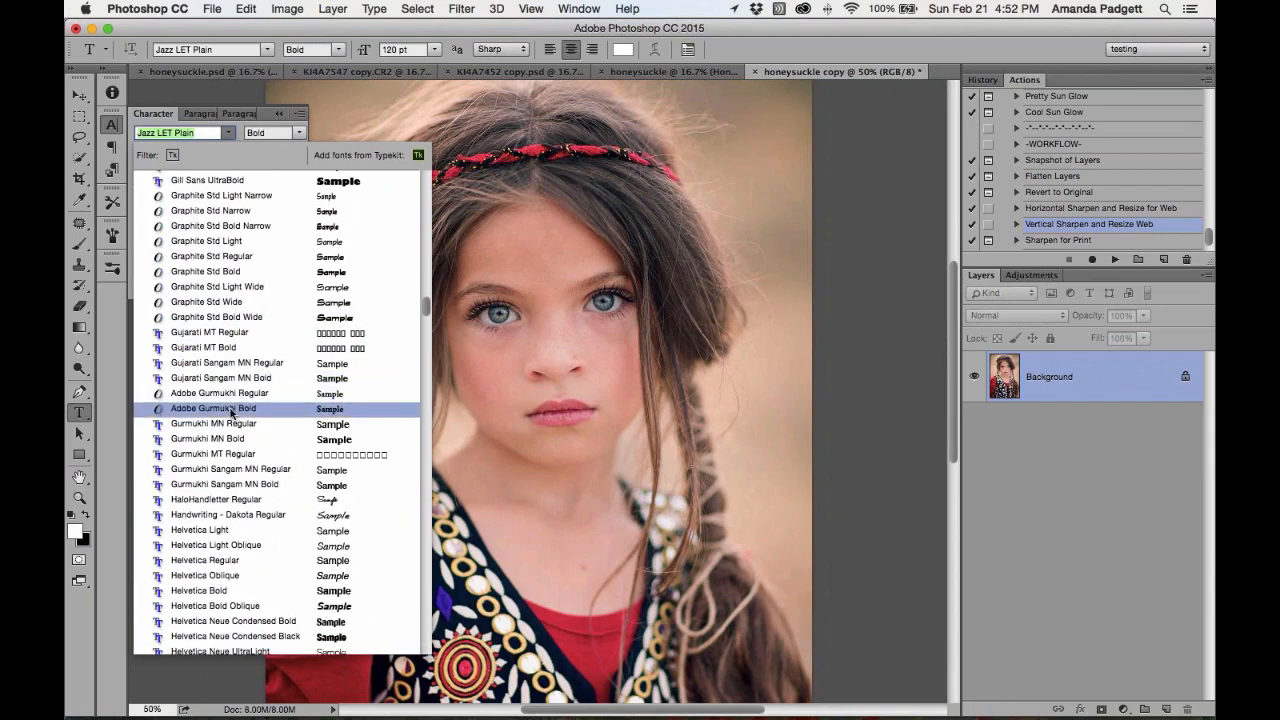
click(230, 408)
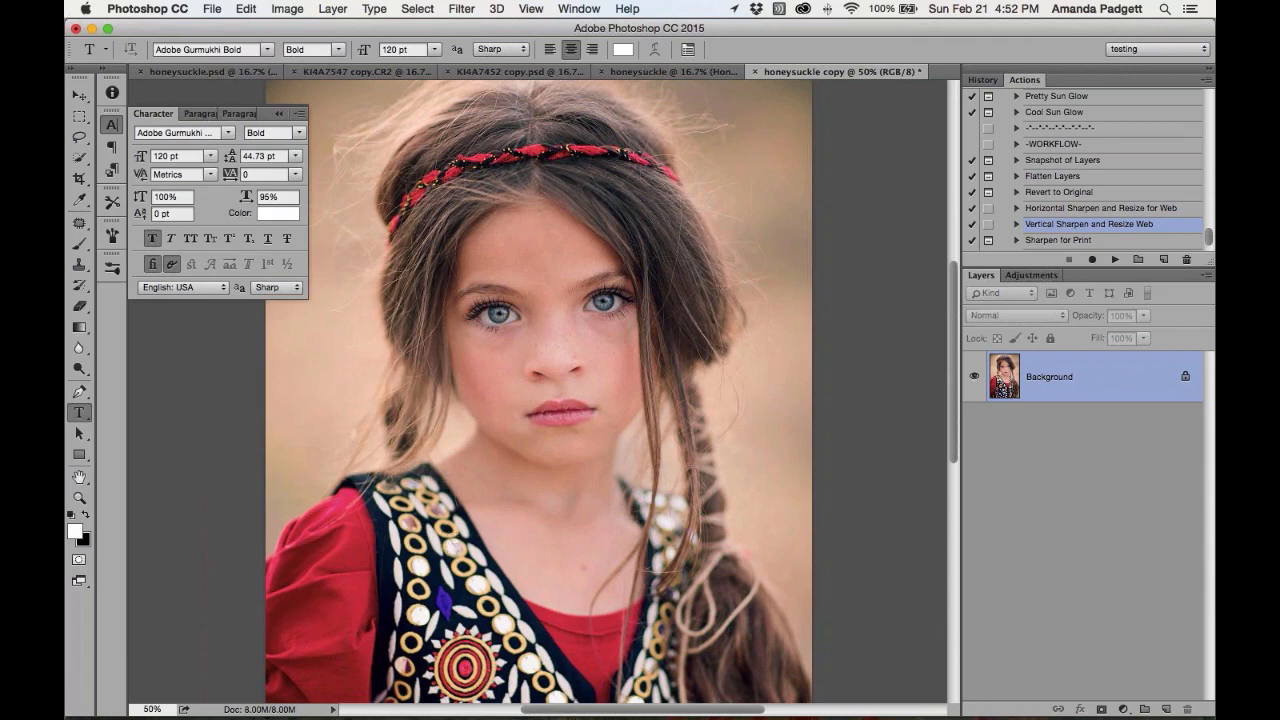
click(448, 544)
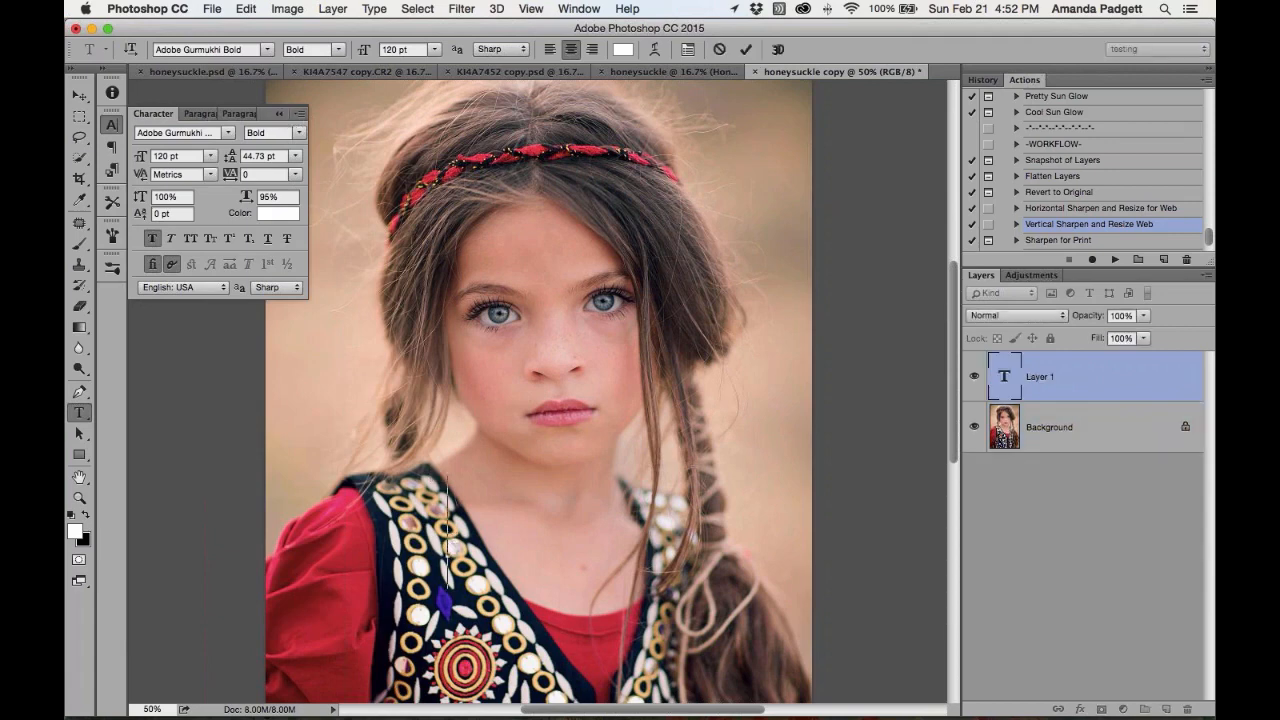
click(434, 50)
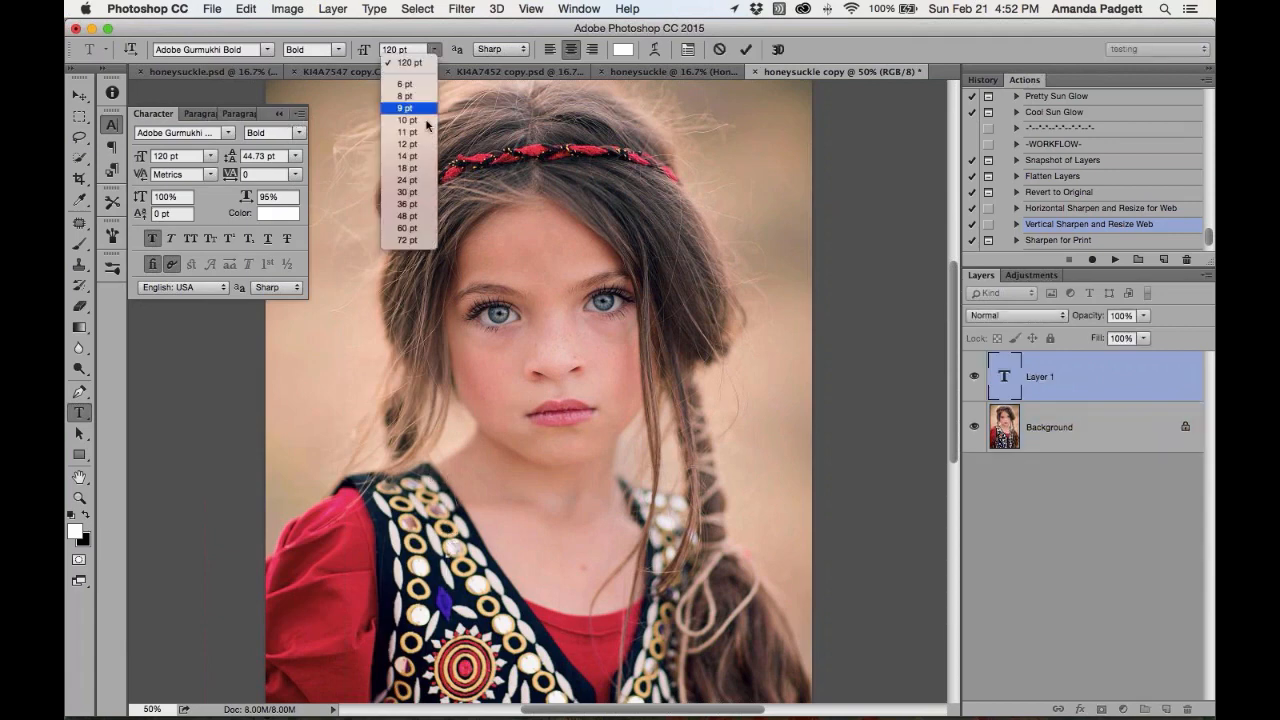
click(424, 205)
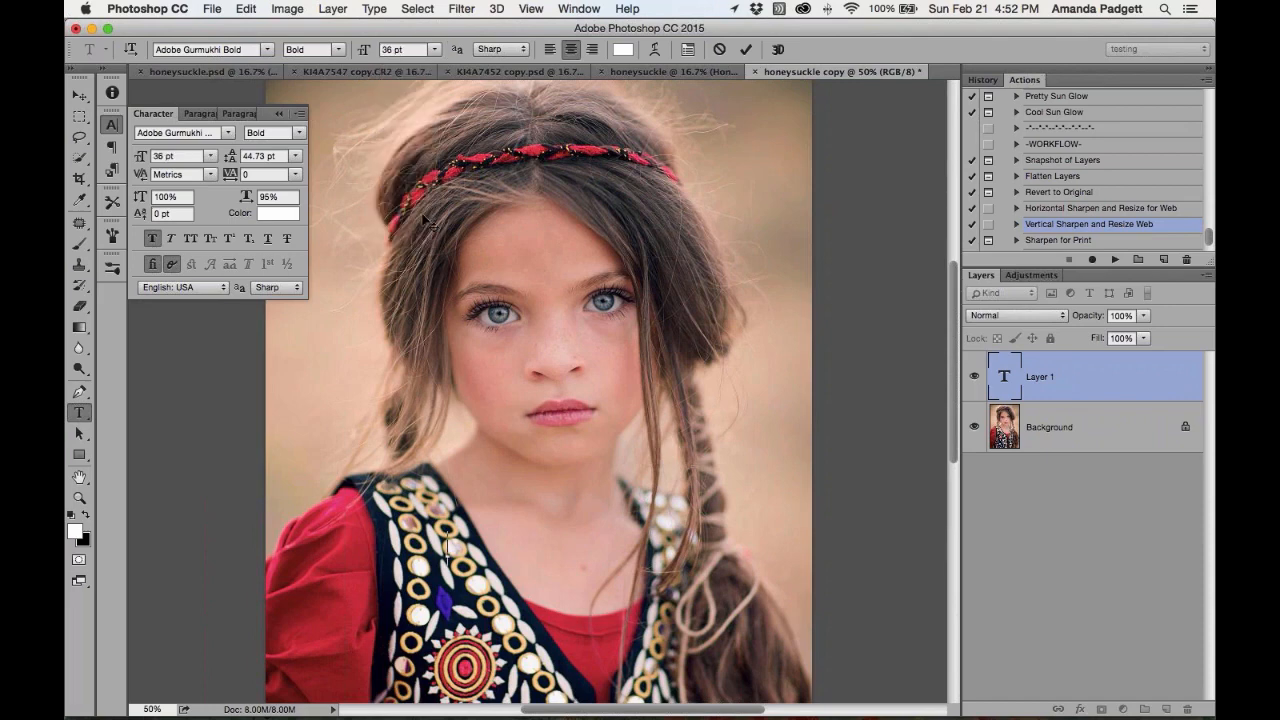
text(www.pret)
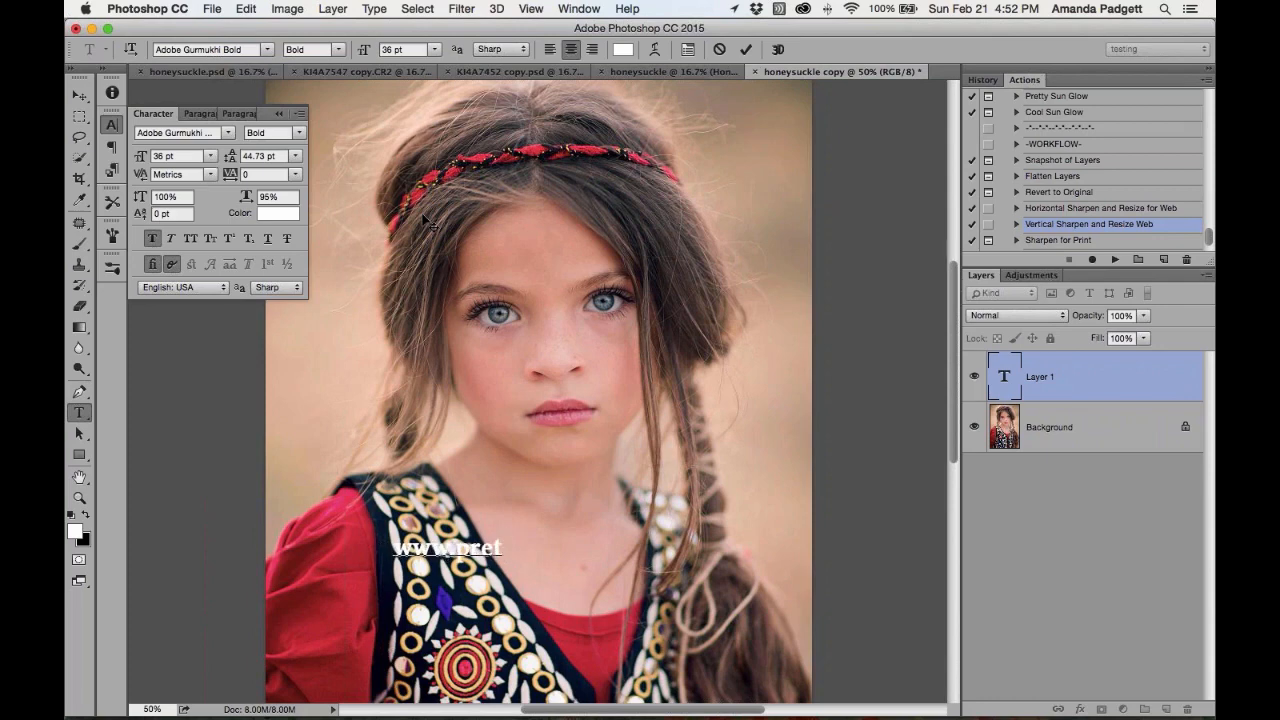
text(tyactions.com)
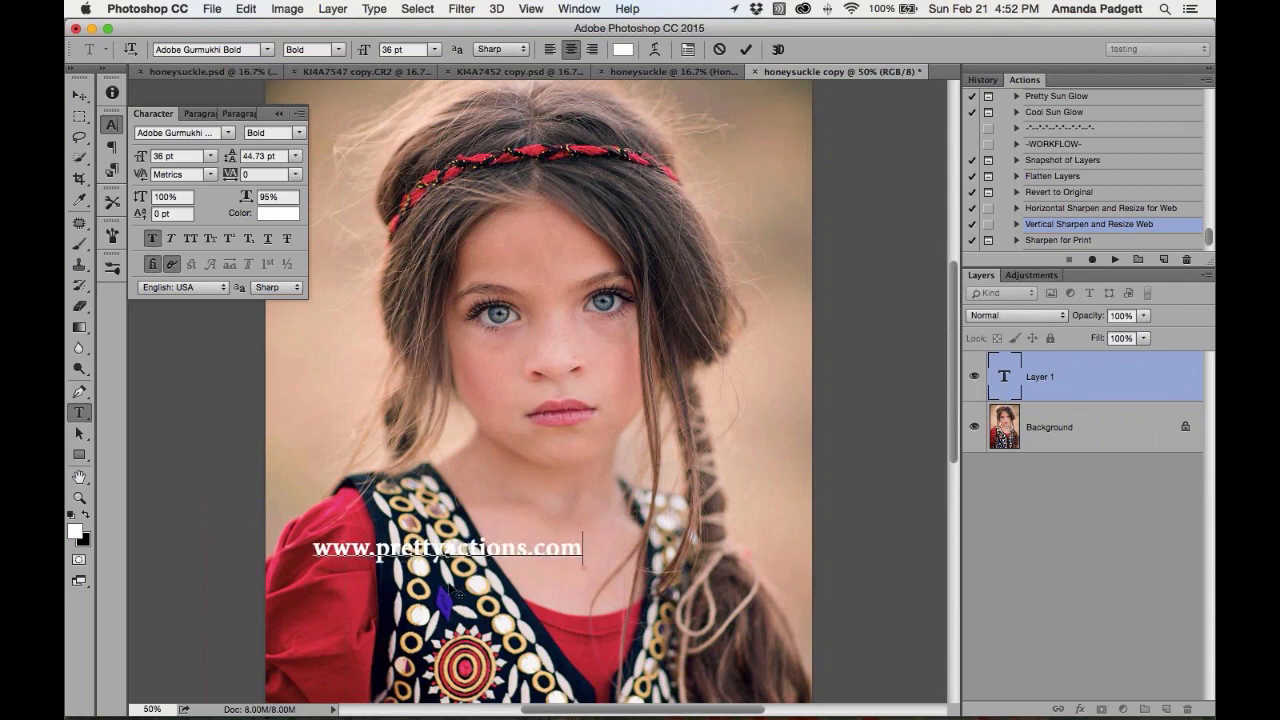
drag(466, 586, 550, 590)
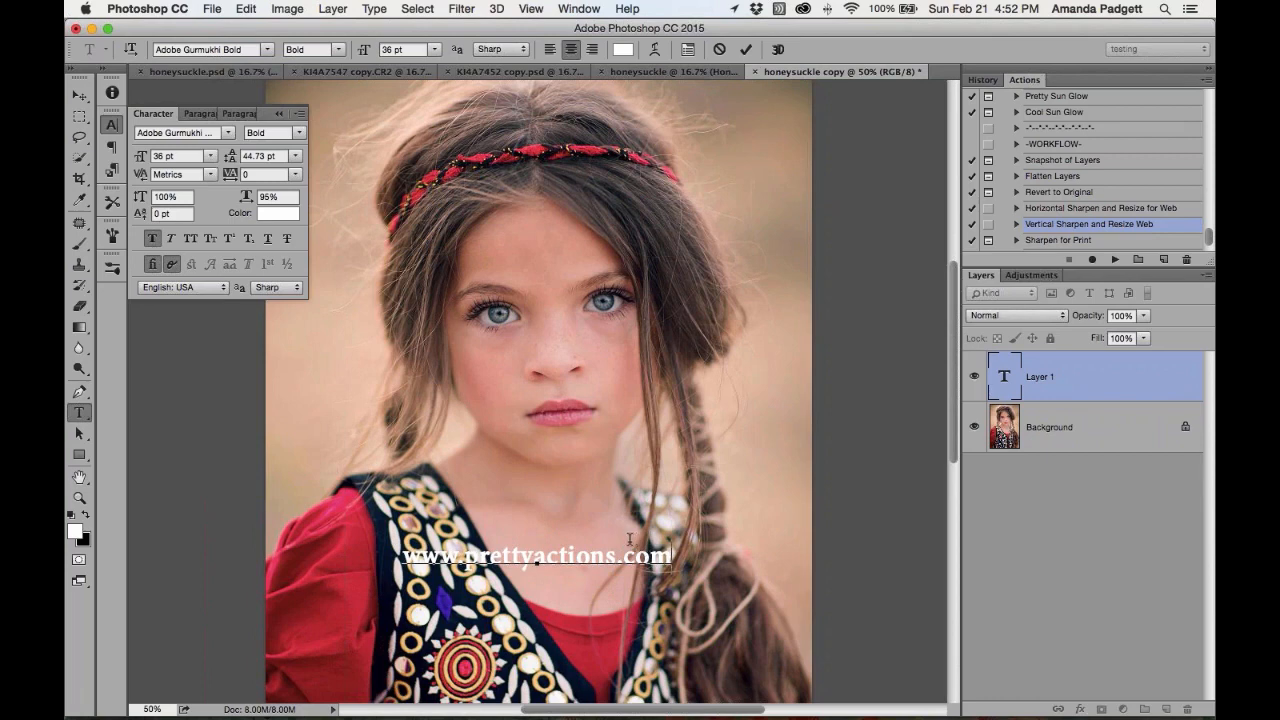
click(745, 55)
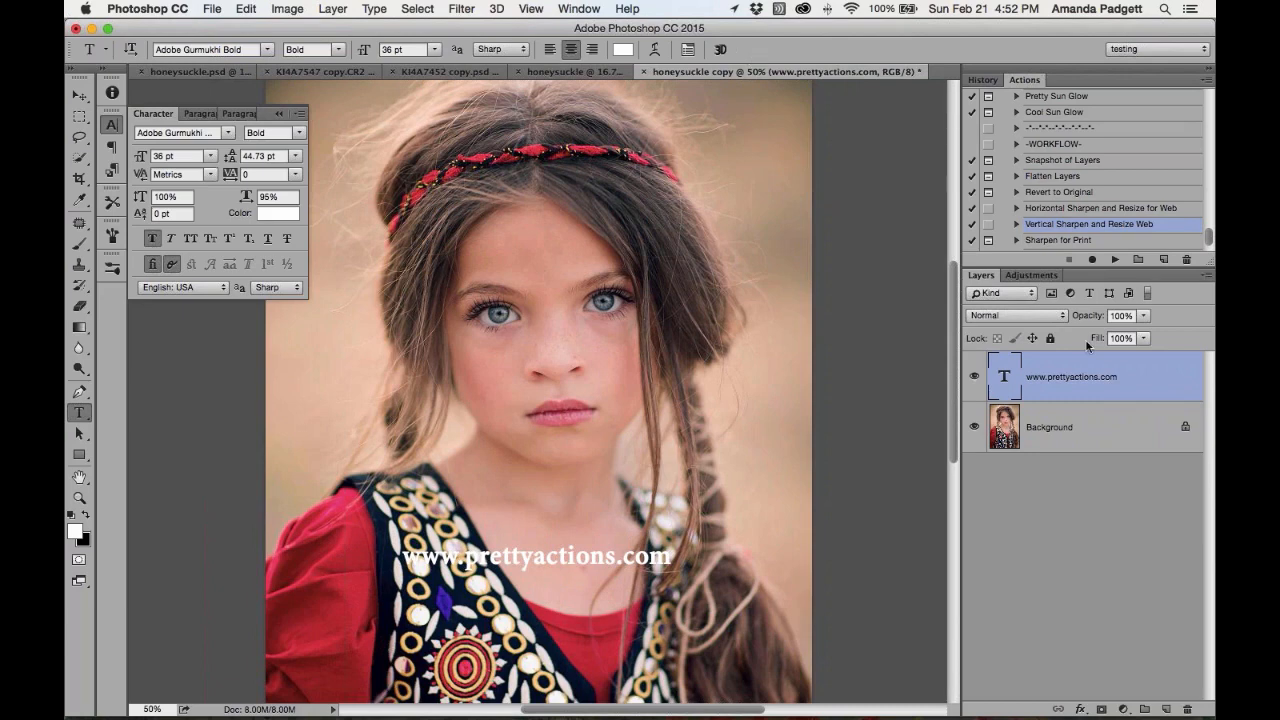
click(1143, 315)
drag(1147, 332, 1092, 334)
Enlarge the watermark to about 46 pt across the chest and braid, and delete its text layer
key(v)
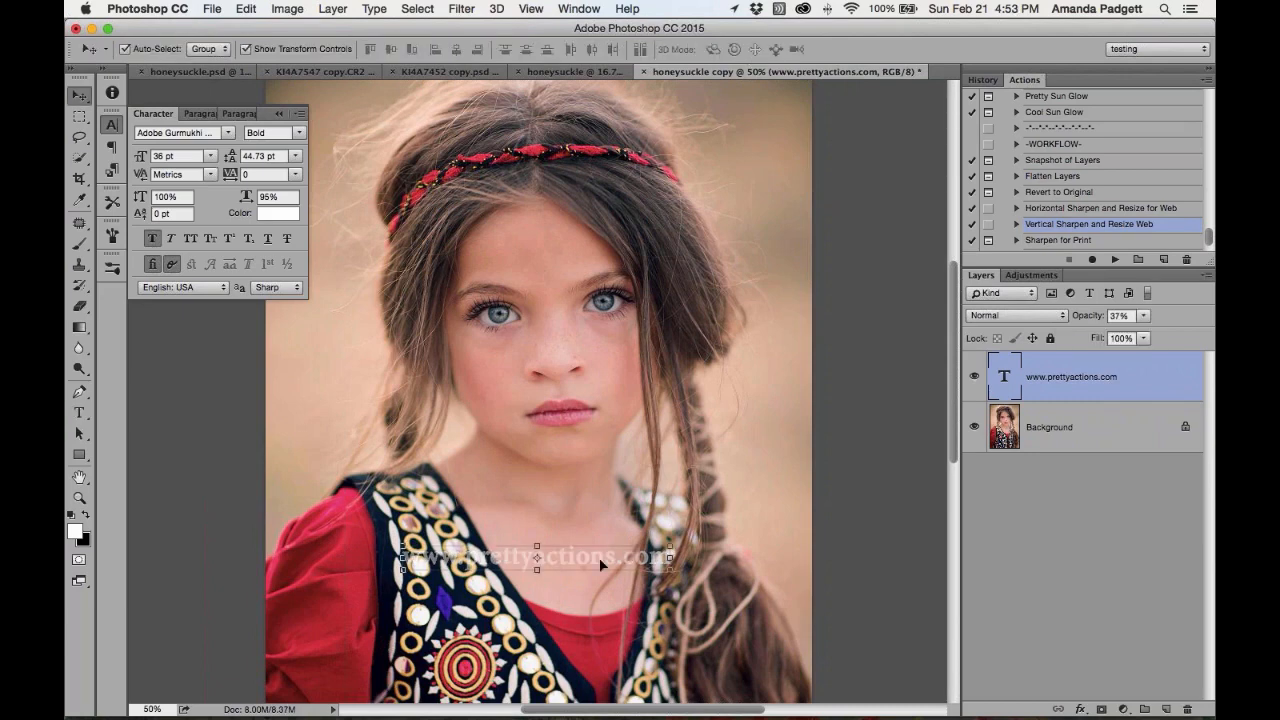
drag(402, 546, 290, 520)
drag(525, 550, 668, 528)
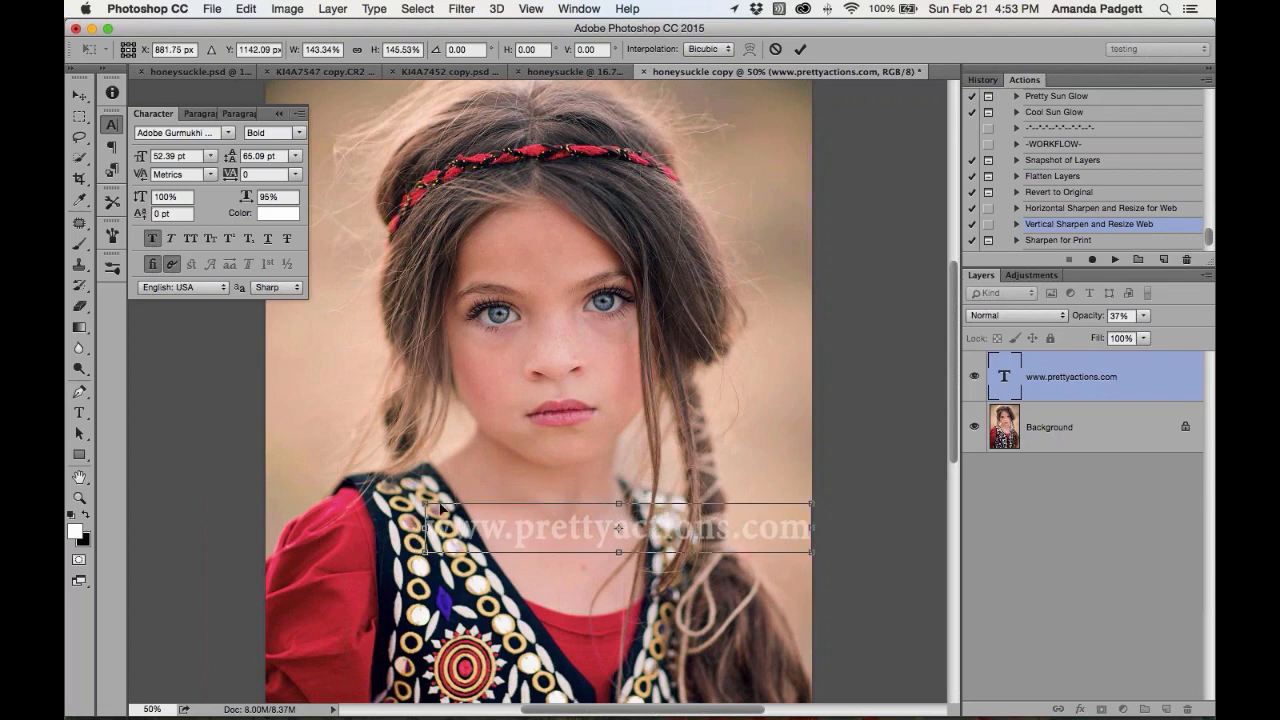
drag(426, 503, 471, 510)
drag(699, 541, 688, 485)
click(800, 48)
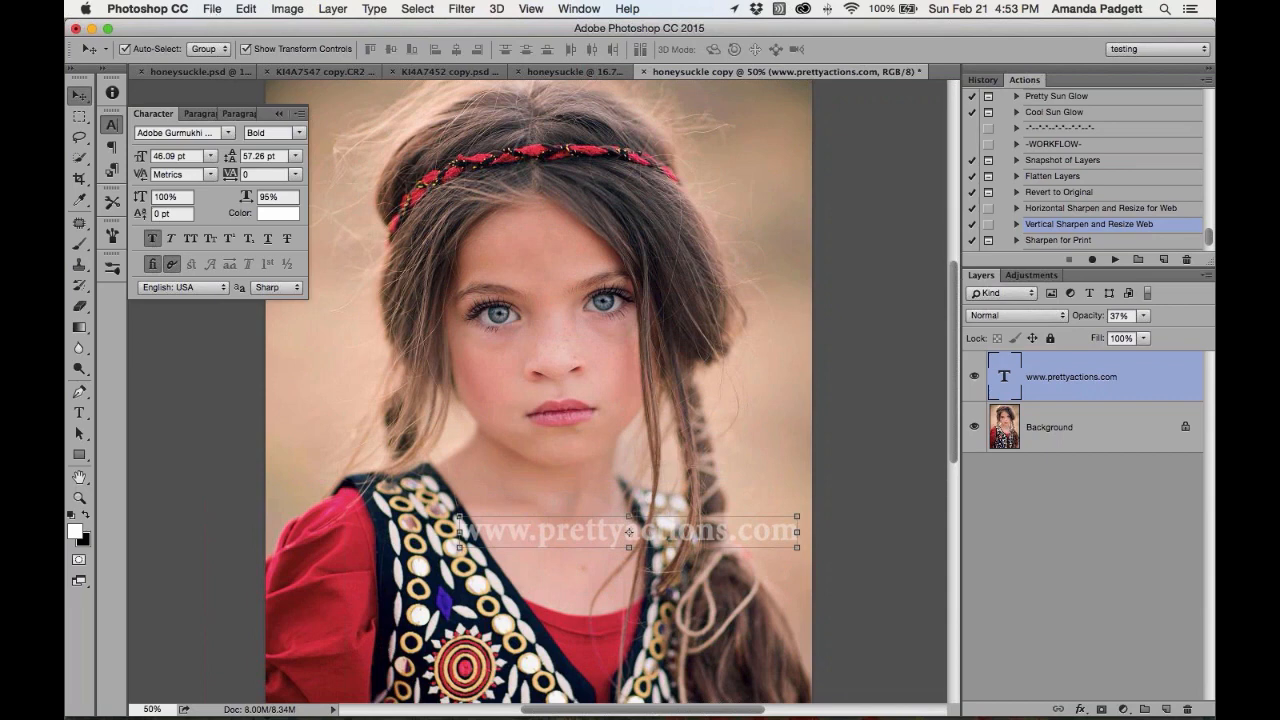
key(Delete)
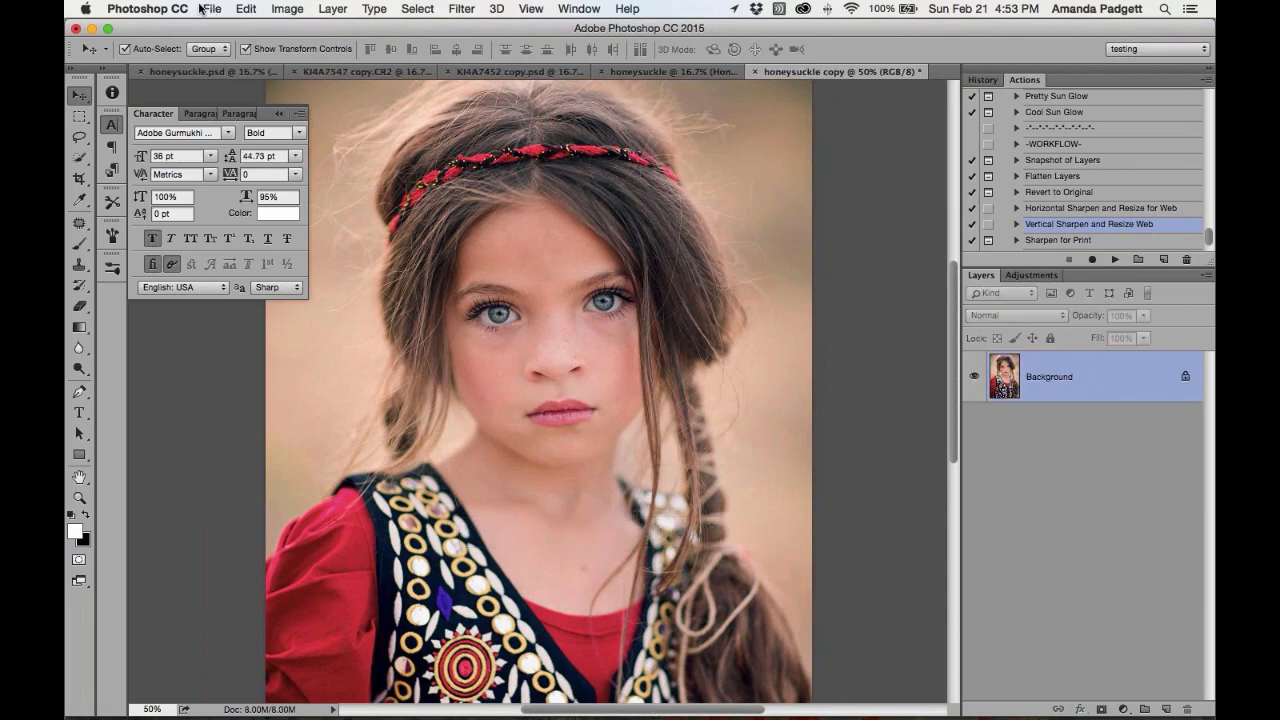
Save the flattened portrait in the feb9raw folder as a JPEG named "honeysuckle copy_edit.jpg"
click(208, 9)
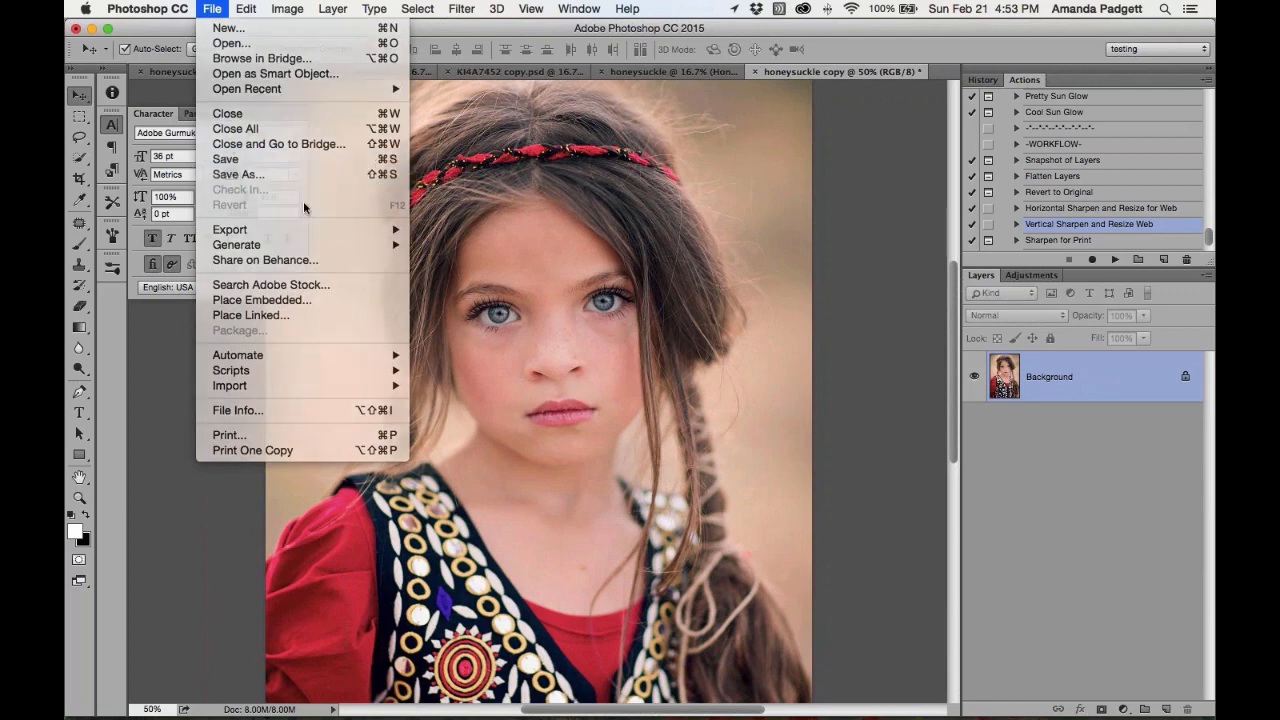
click(637, 334)
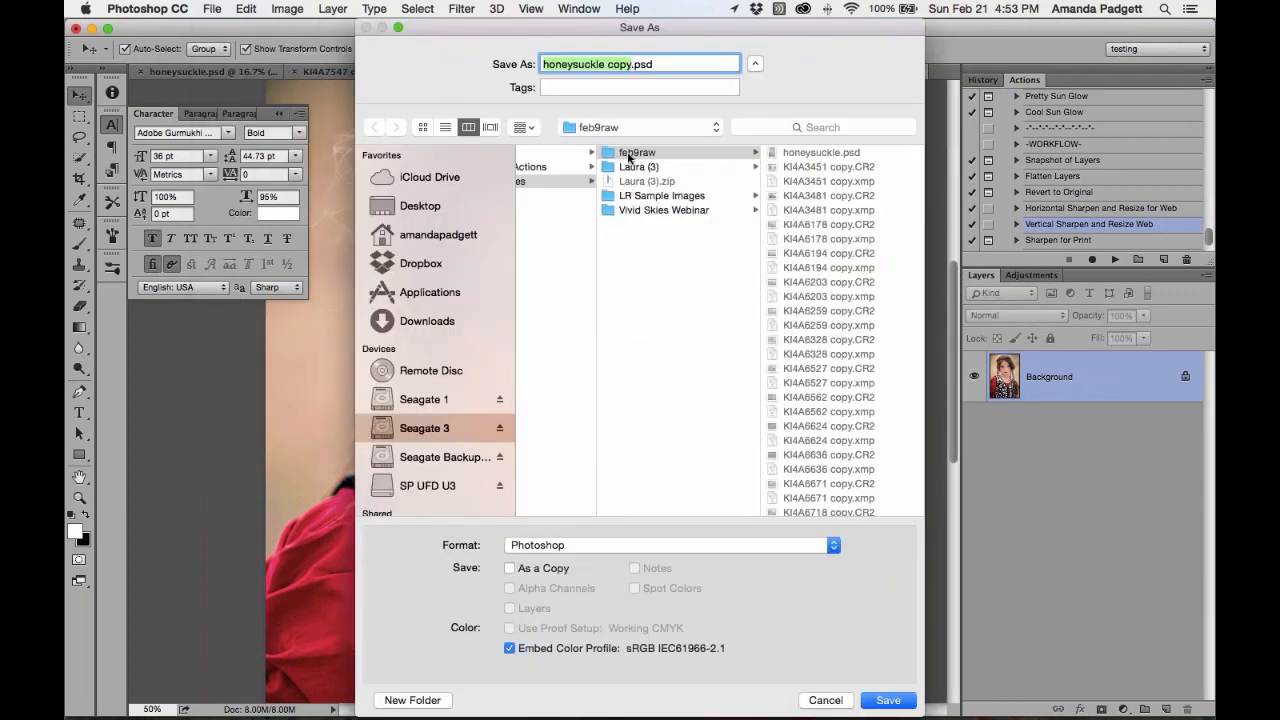
click(633, 546)
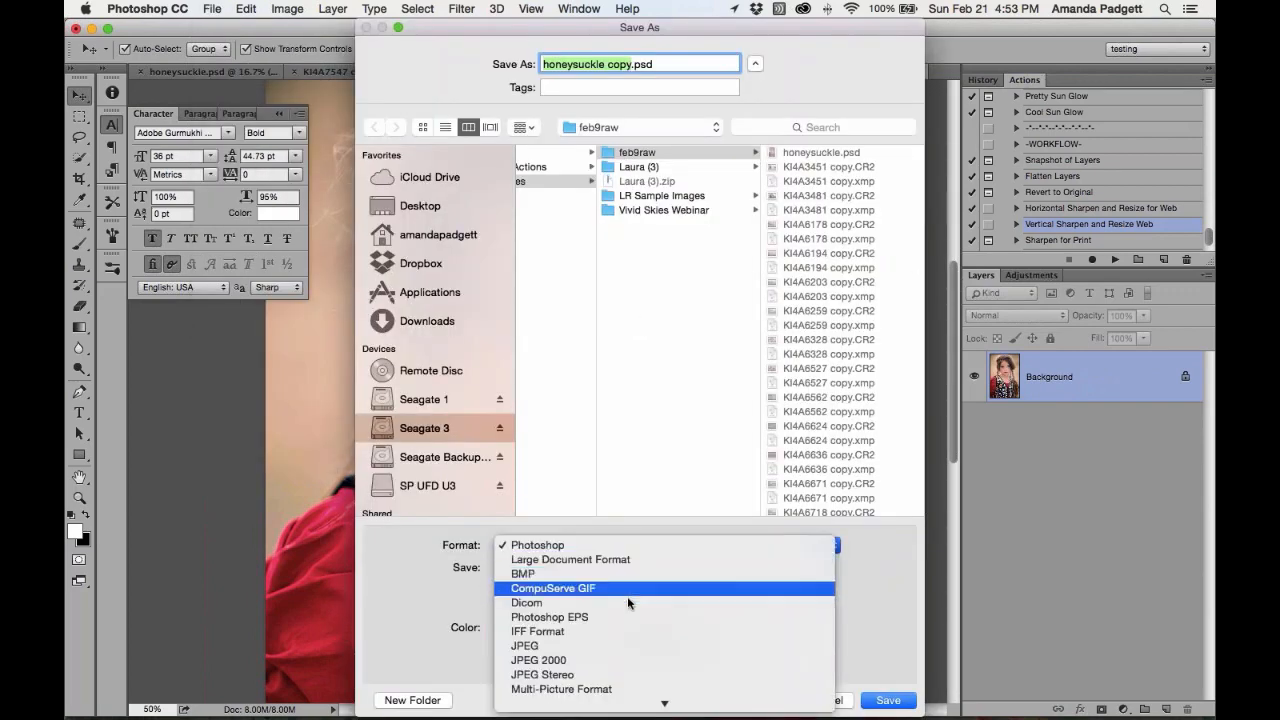
click(626, 646)
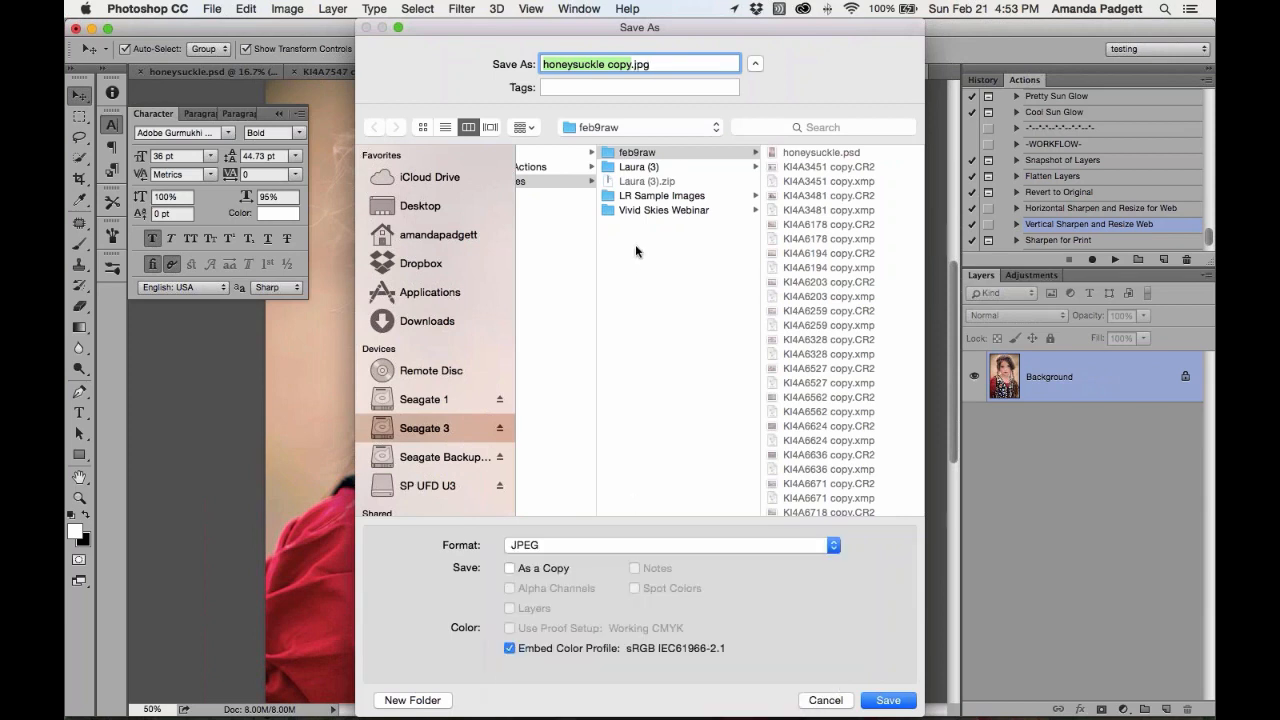
click(648, 62)
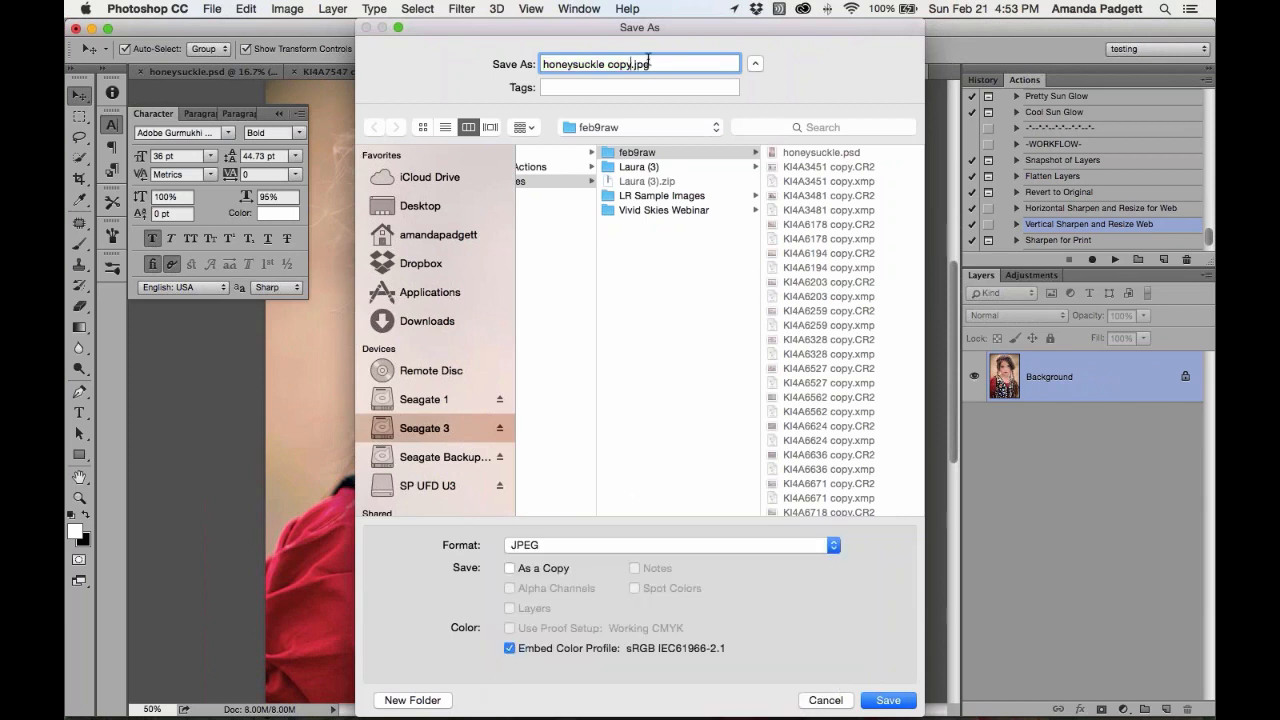
text(_edit)
click(889, 700)
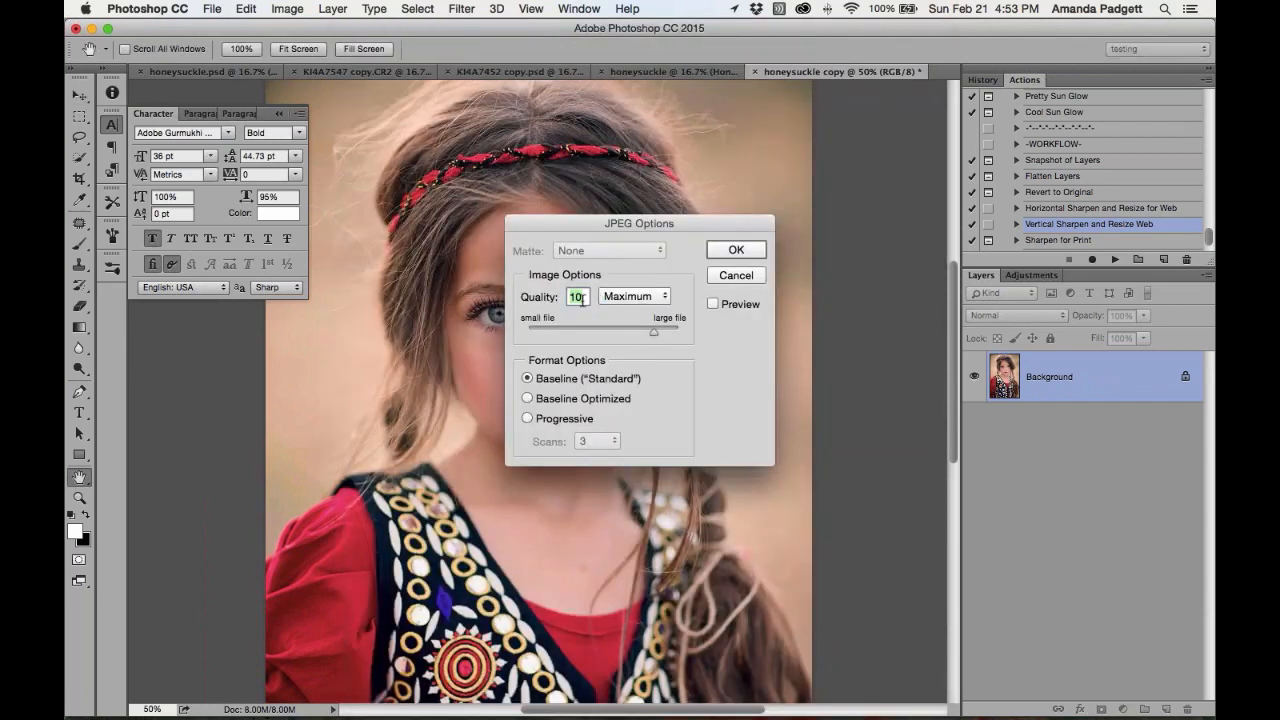
Set the JPEG quality to 11 with the Baseline ("Standard") format and finish the export
drag(655, 332, 674, 336)
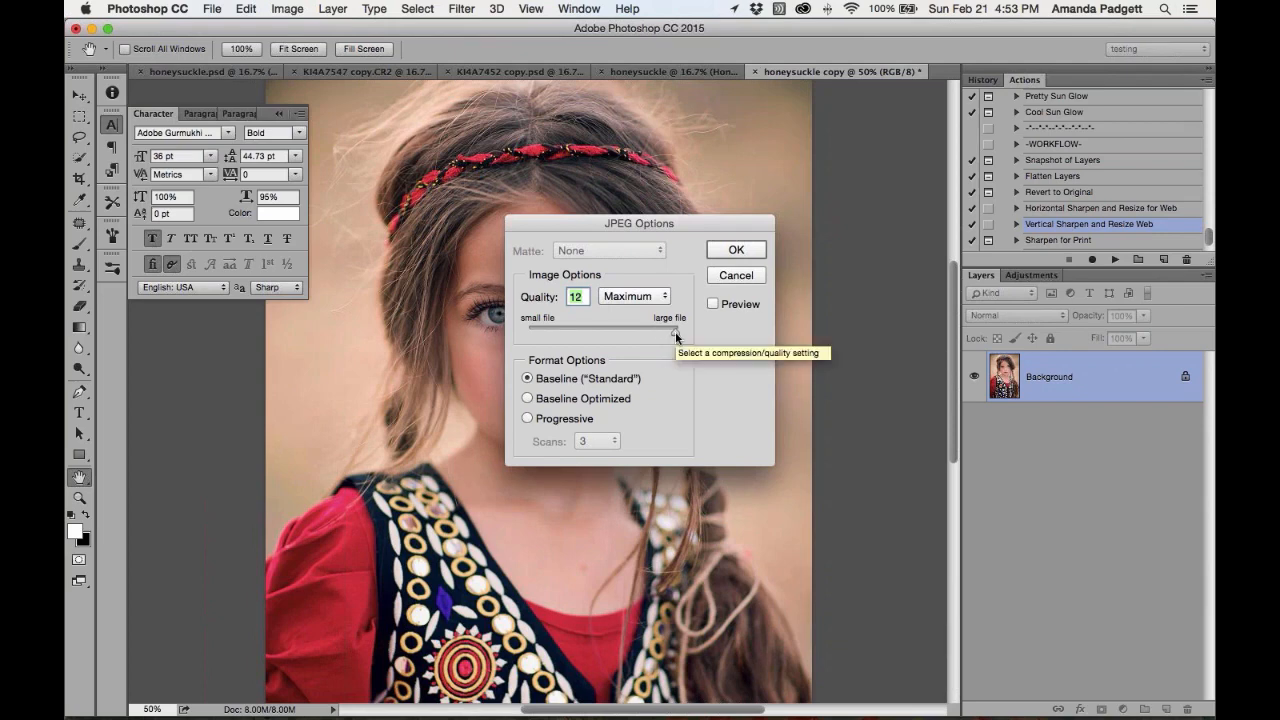
drag(675, 335, 663, 336)
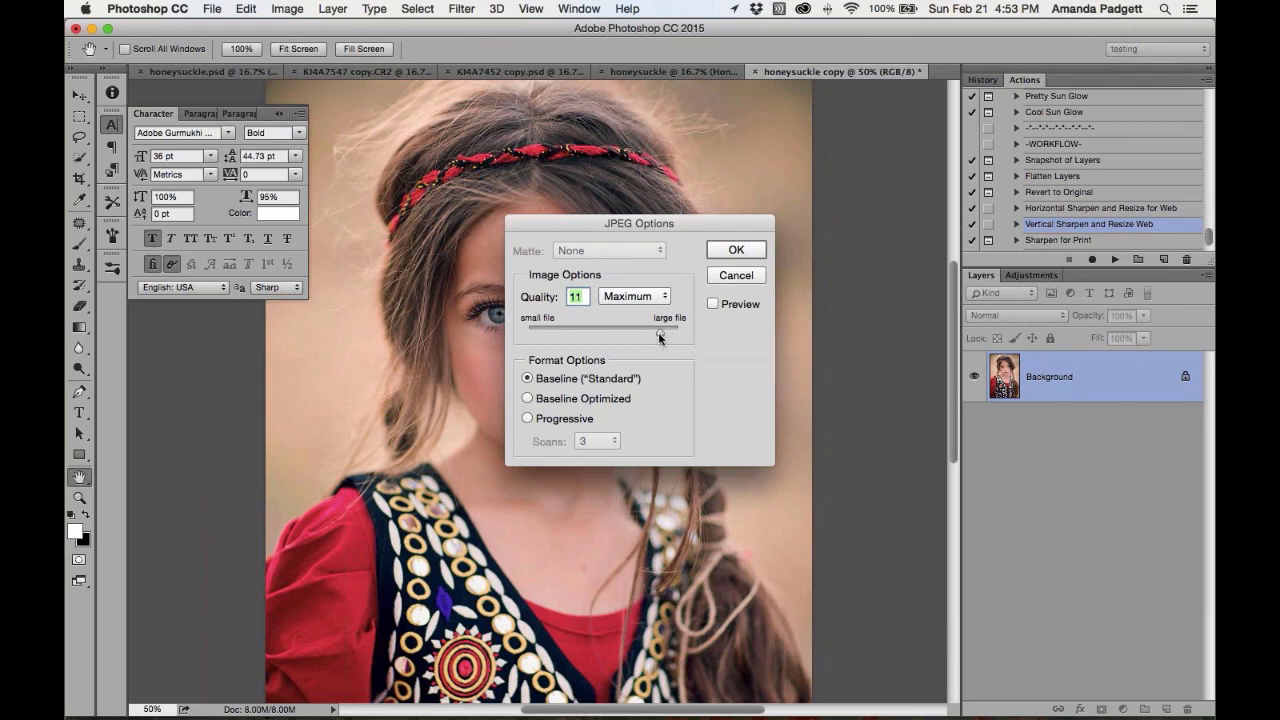
click(736, 250)
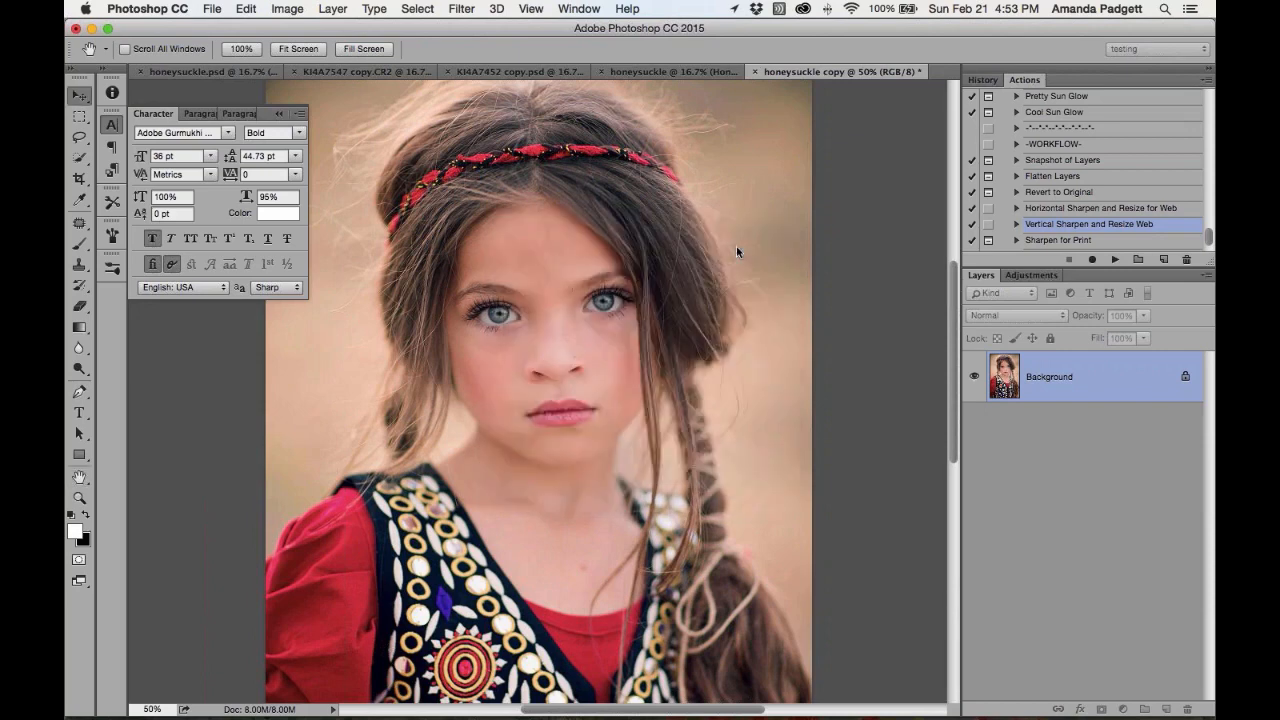
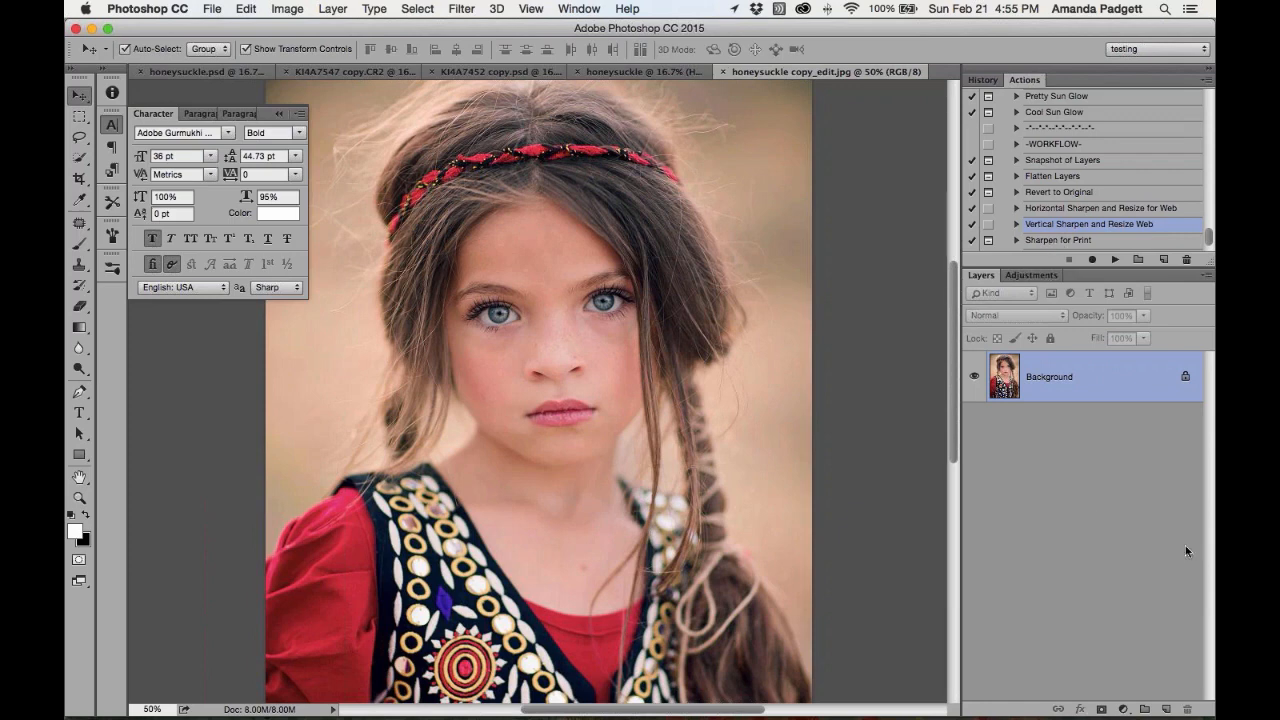
Bring up the layered honeysuckle document of the girl in the white hat and collapse the character settings
click(605, 72)
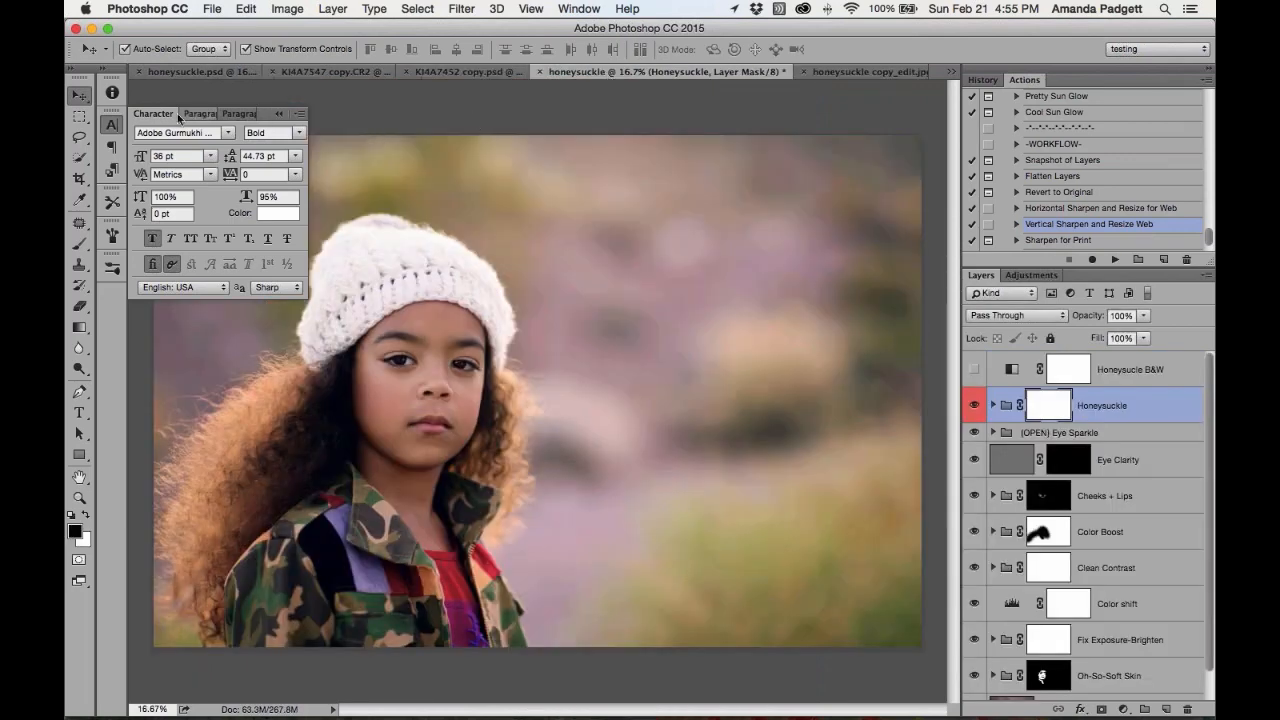
click(155, 100)
click(279, 113)
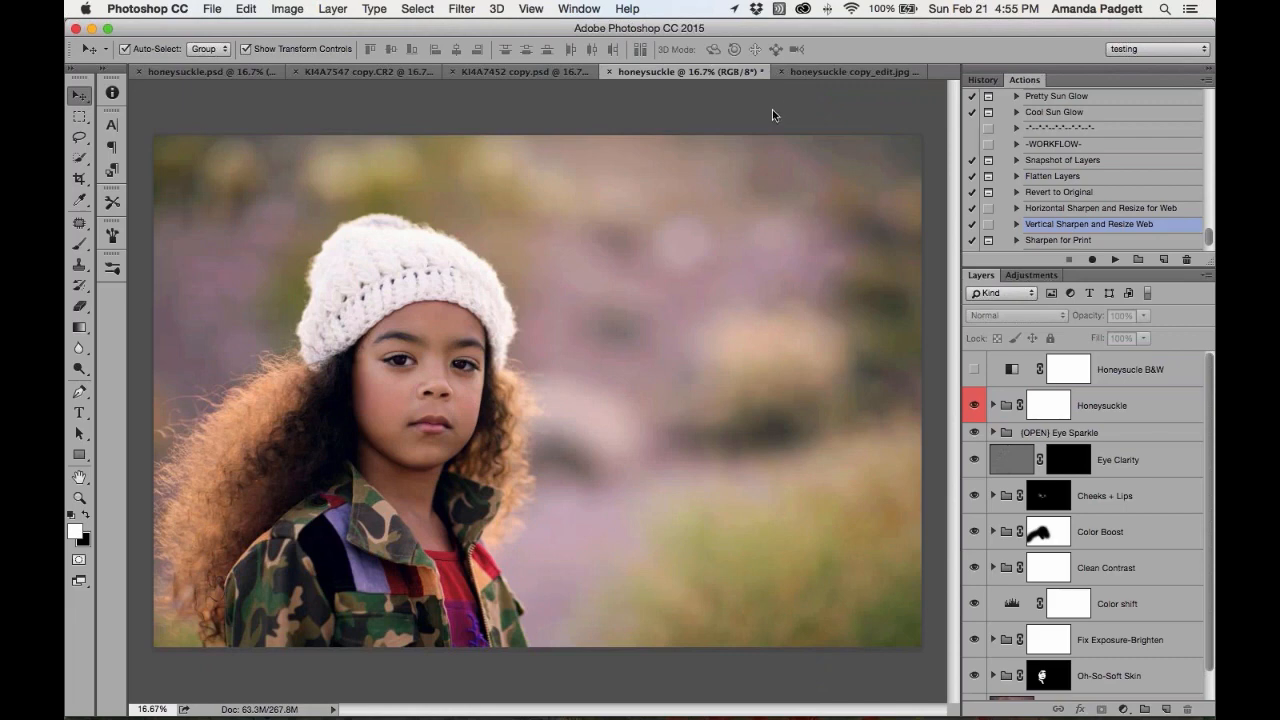
key(super+Tab)
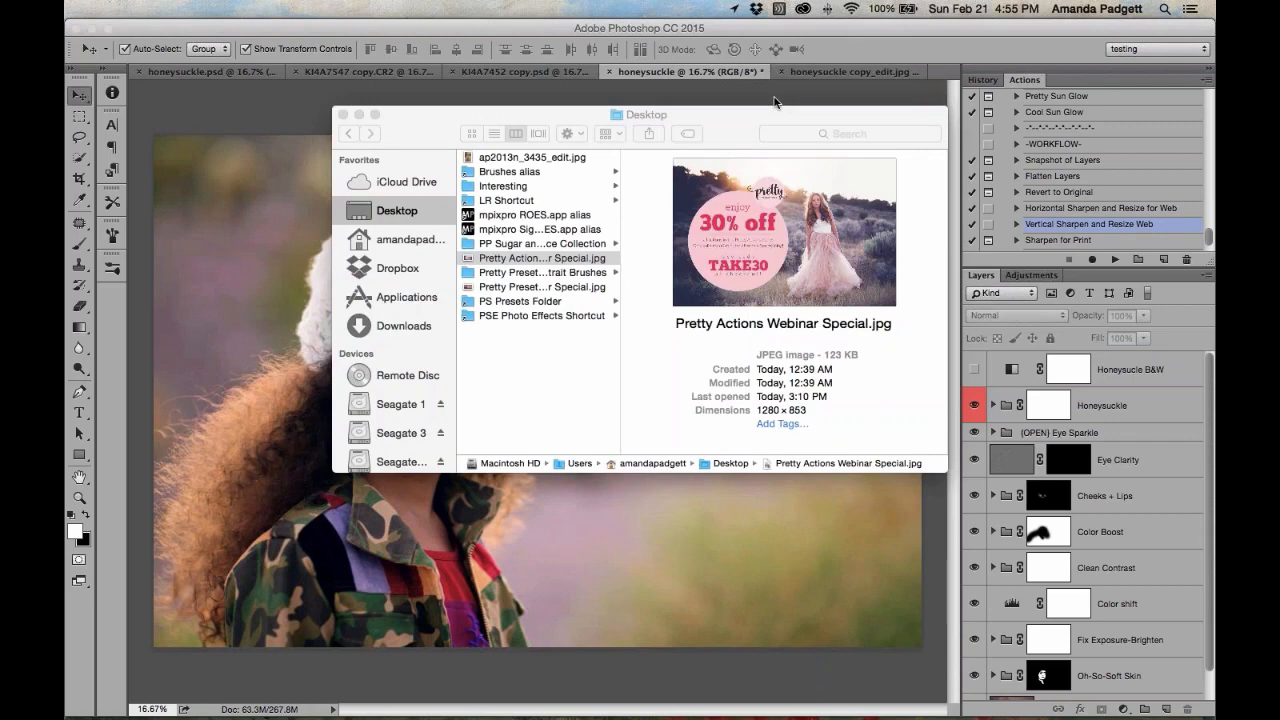
click(343, 114)
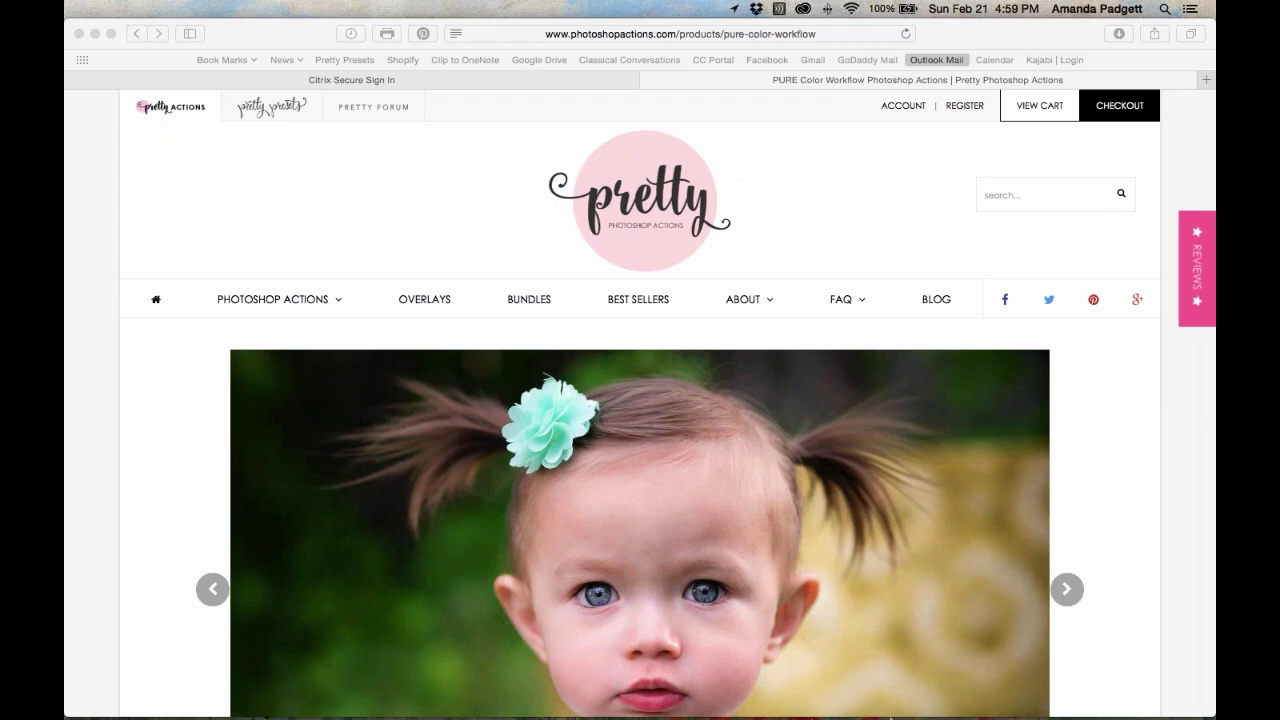
mouse_move(871, 690)
click(724, 682)
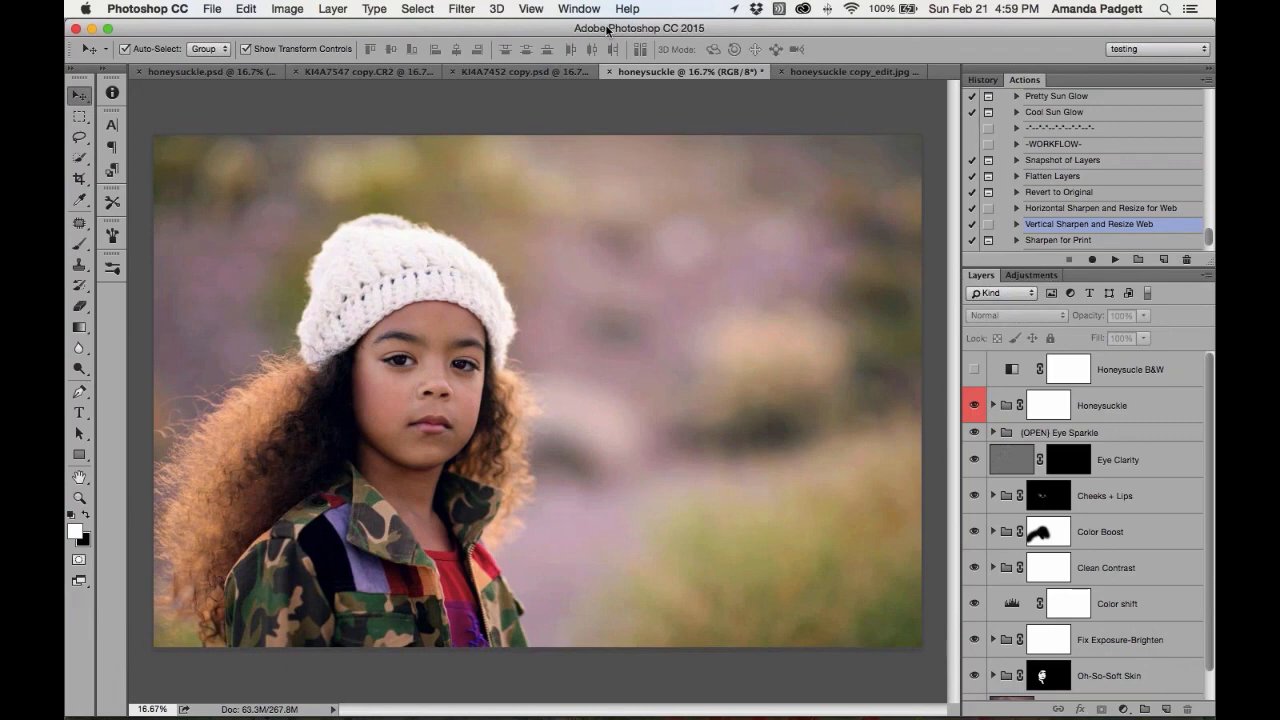
double_click(607, 30)
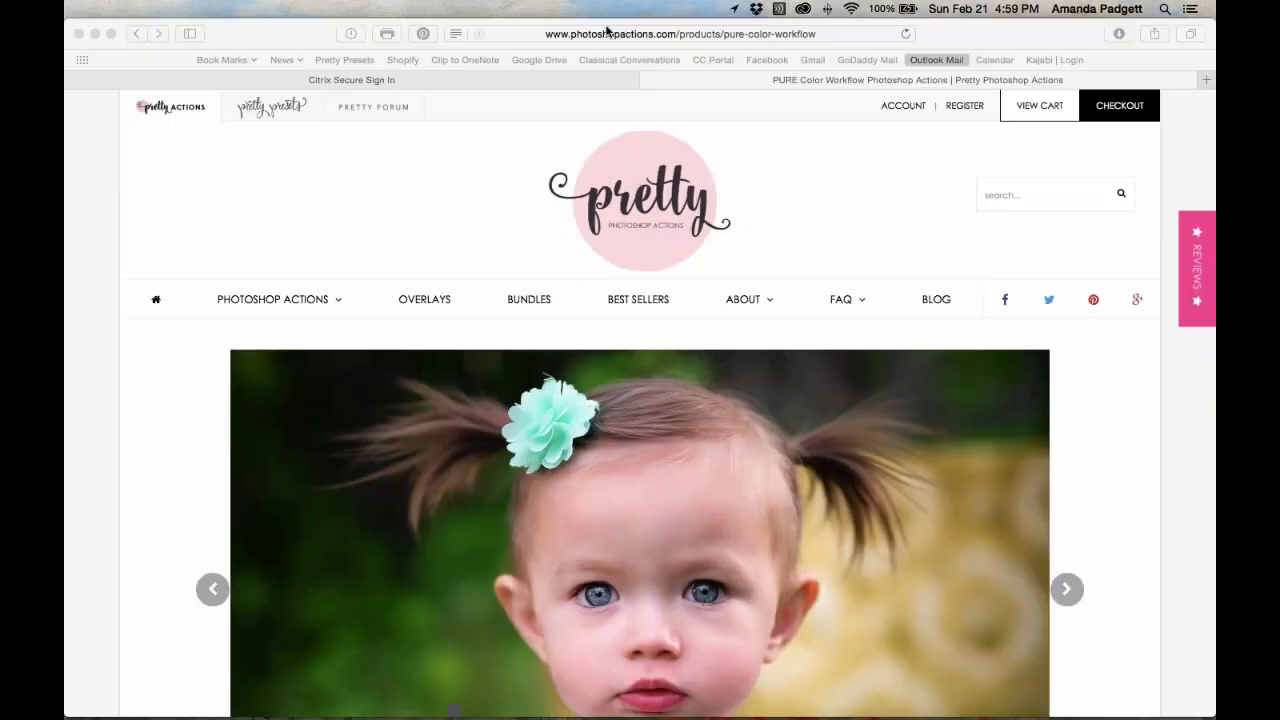
mouse_move(830, 692)
click(722, 694)
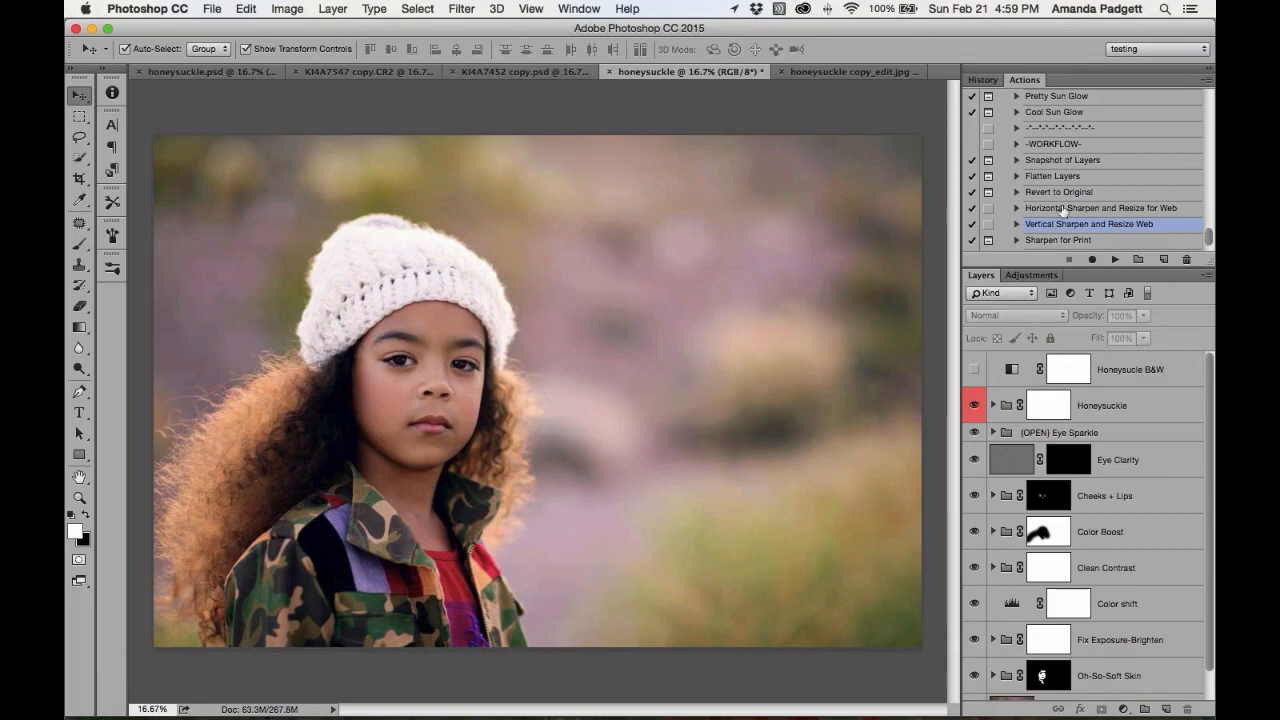
Take a history snapshot of the layered edit in "KI4A7452 copy.psd" and name it "flatten example"
click(983, 80)
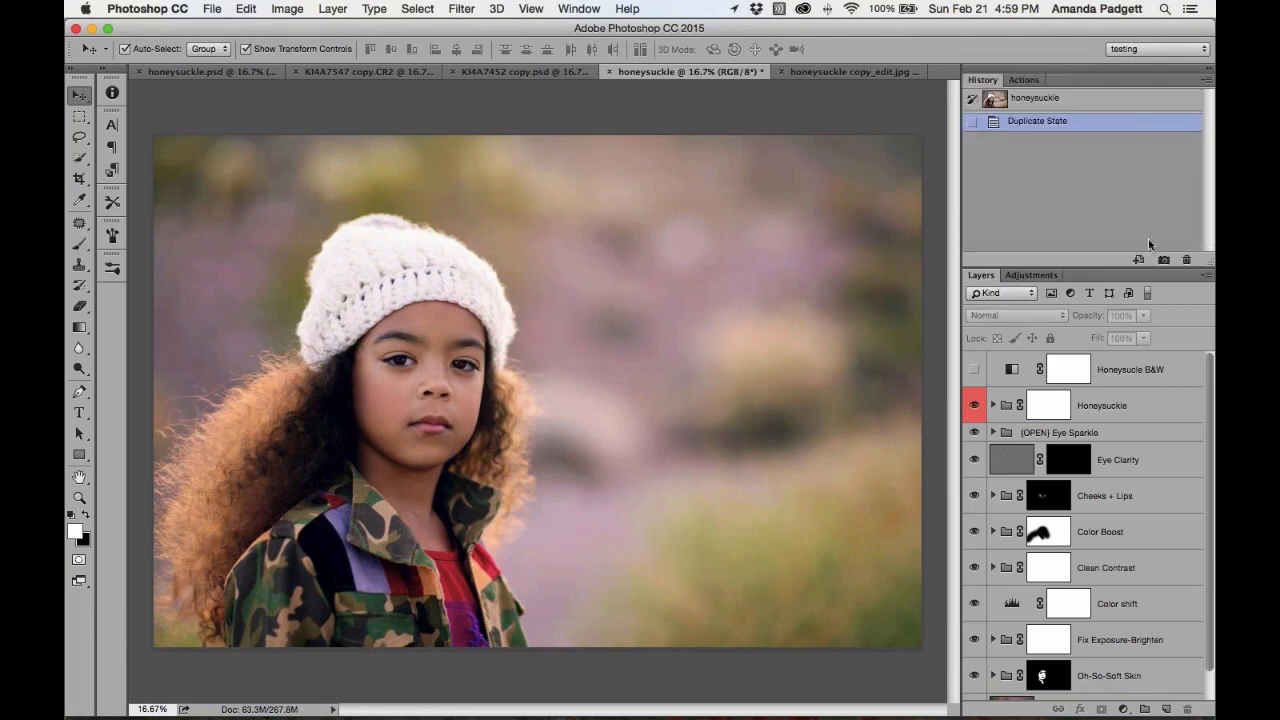
click(521, 73)
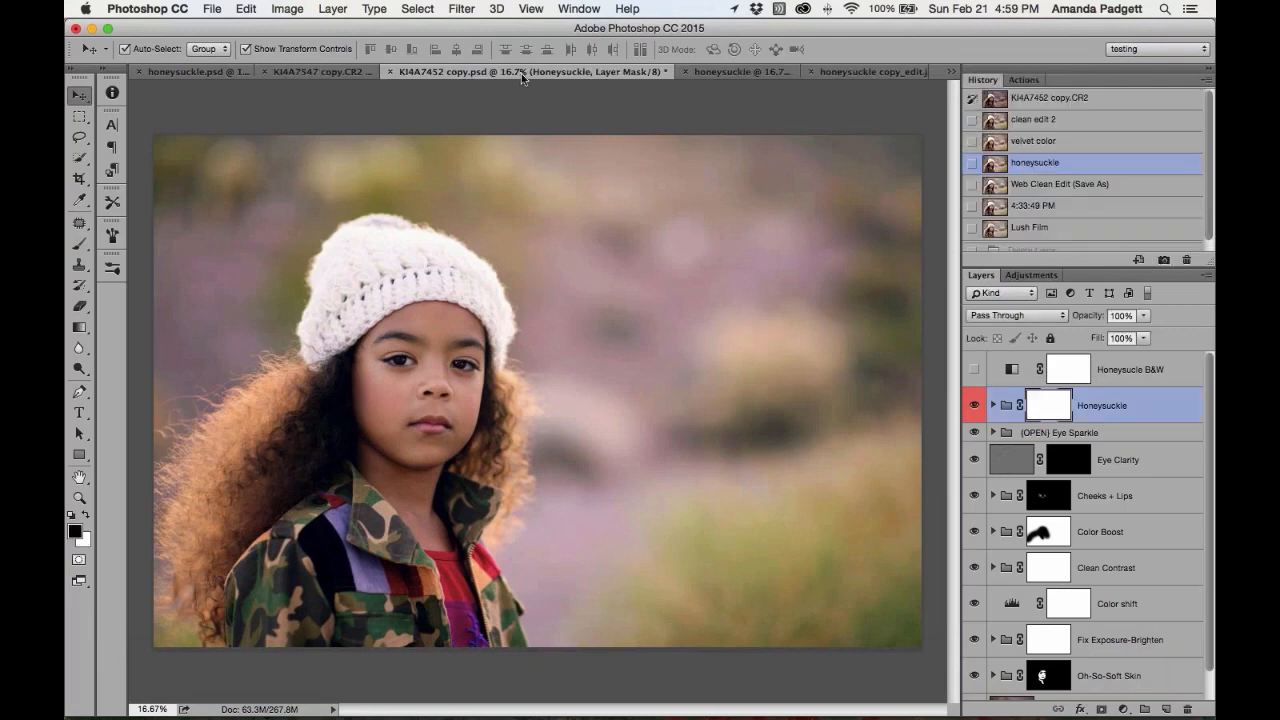
scroll(1150, 235, down, 1)
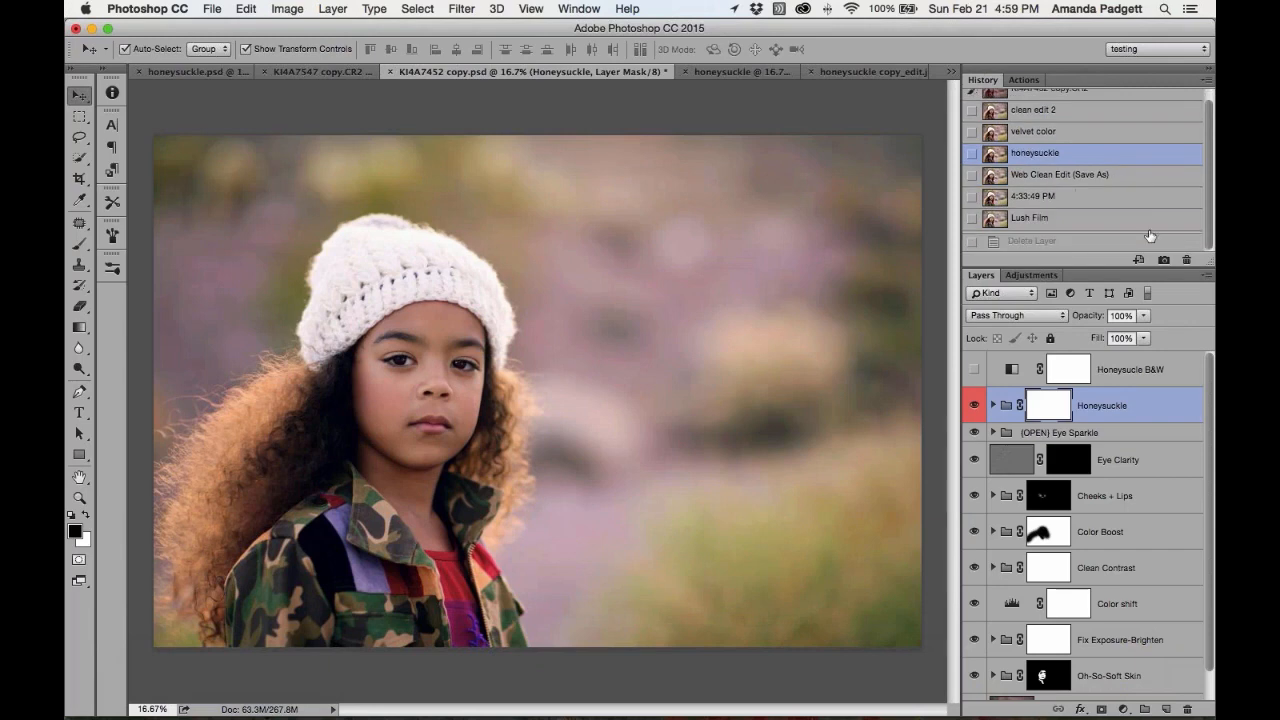
click(1163, 259)
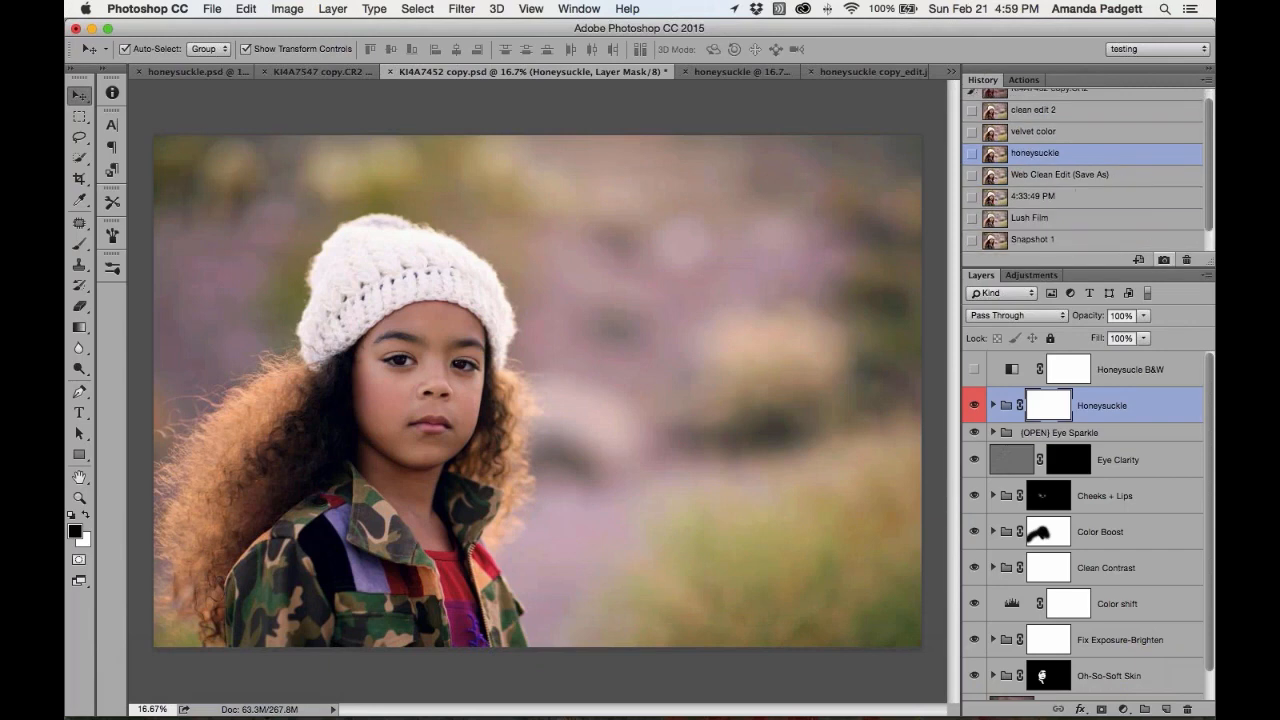
click(1035, 241)
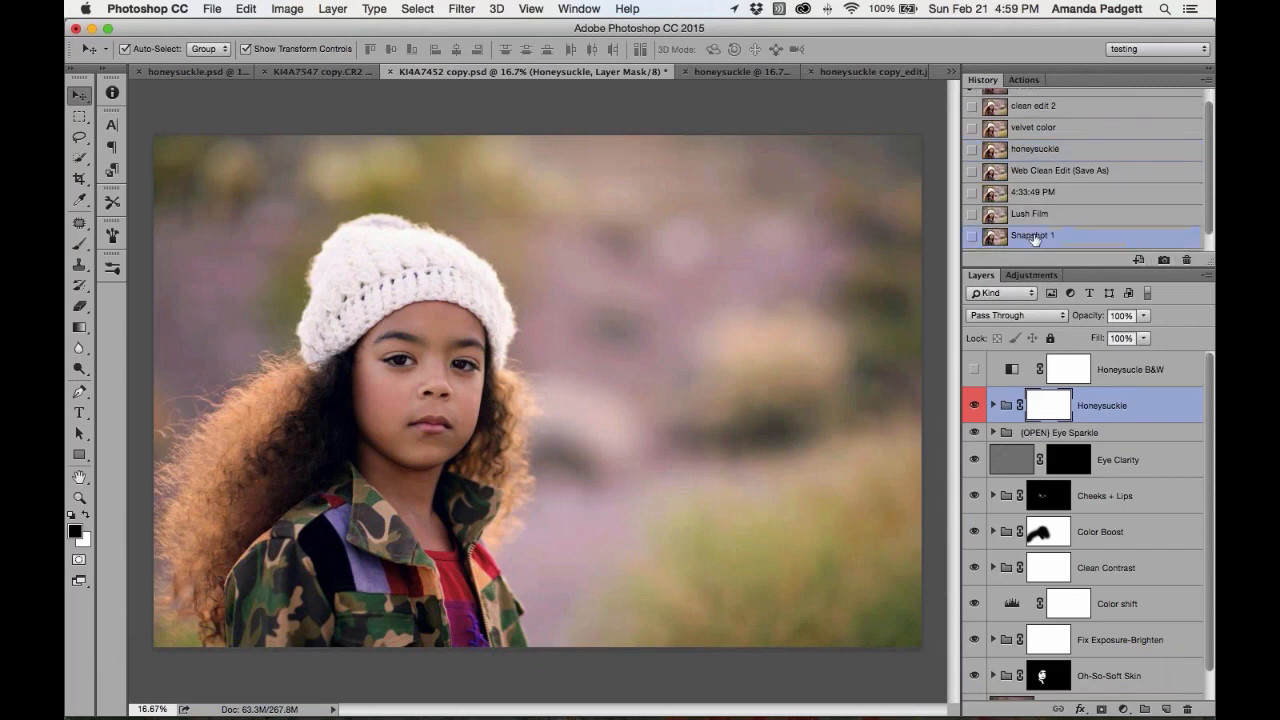
double_click(1035, 237)
text(flatten example)
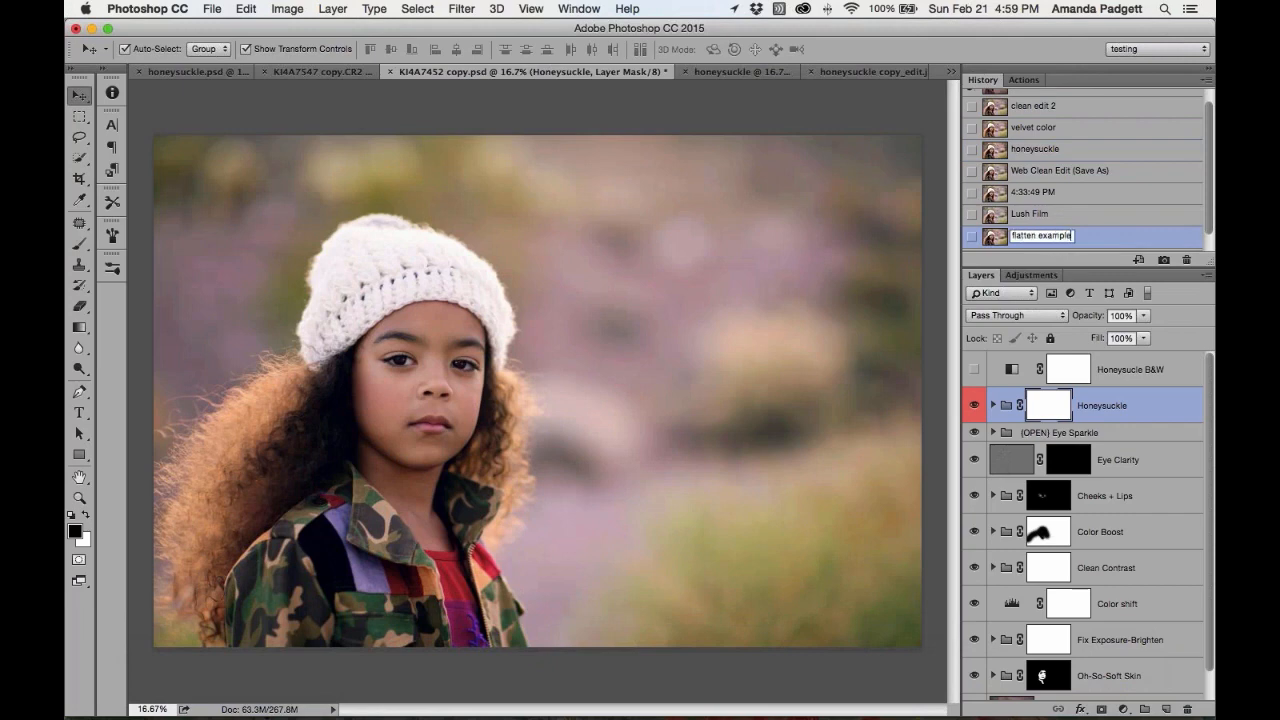
key(Return)
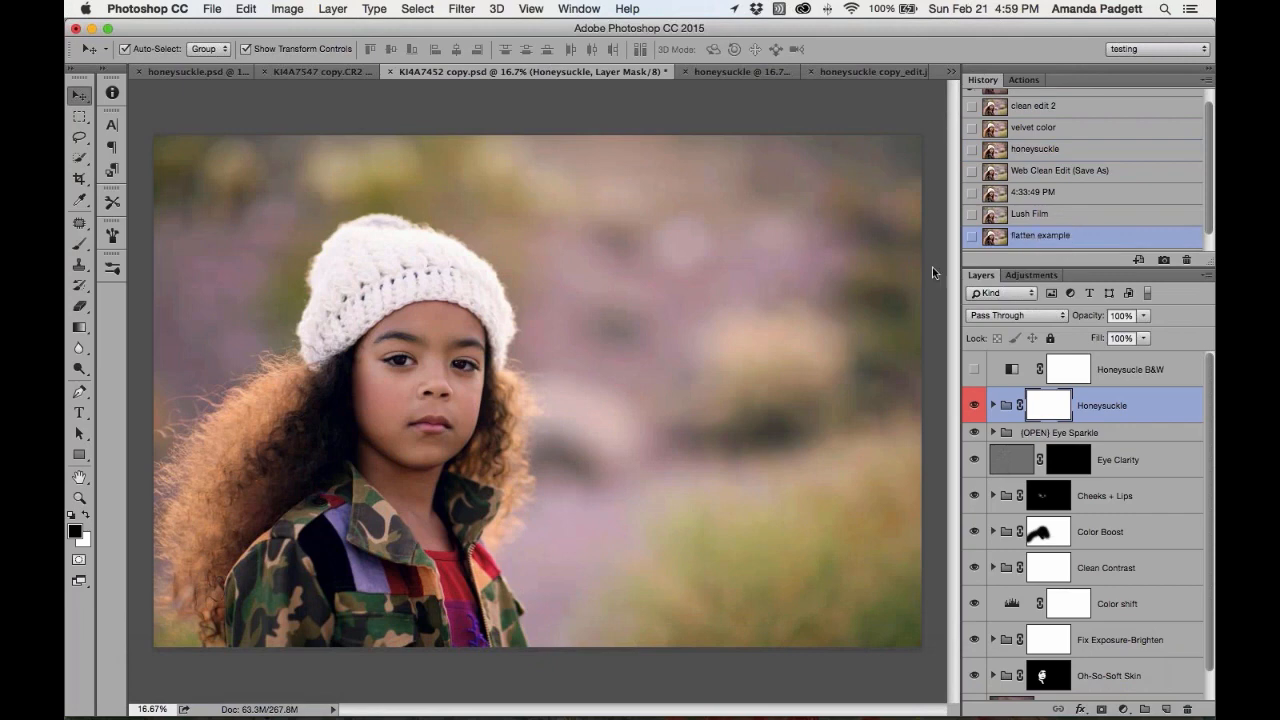
Flatten the image of the girl in the white hat, discarding its hidden layers
click(335, 9)
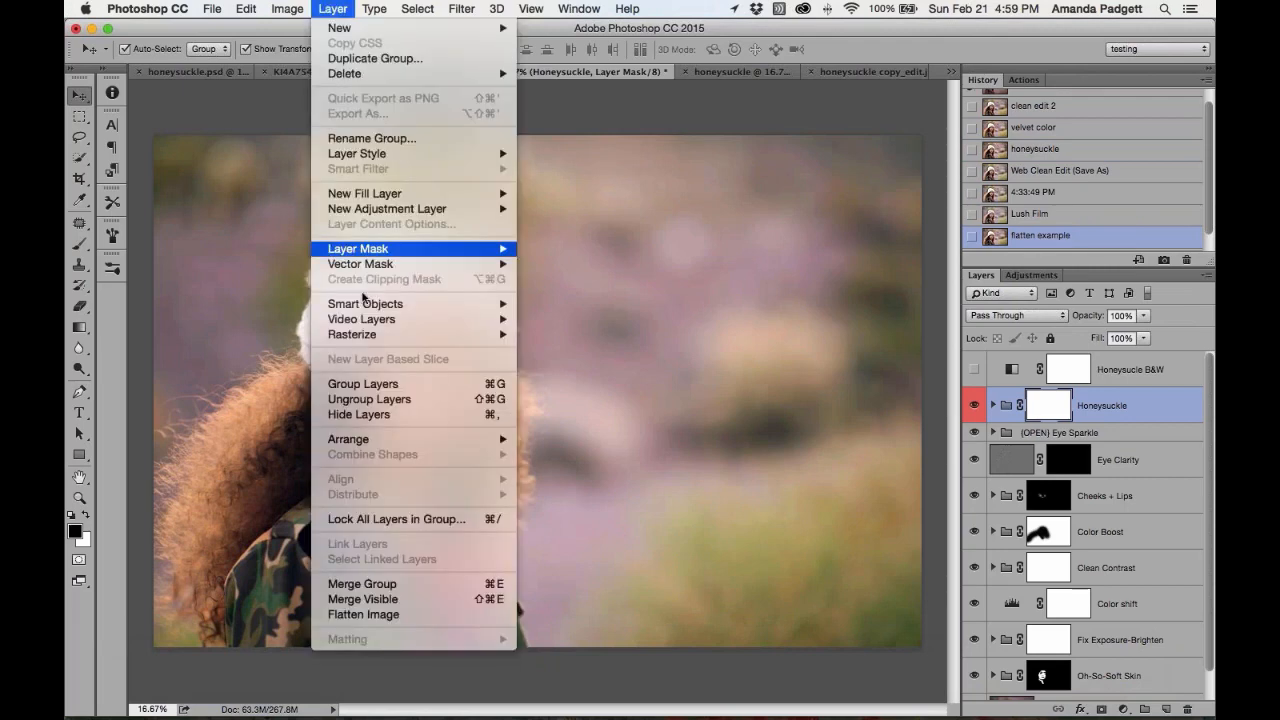
click(380, 614)
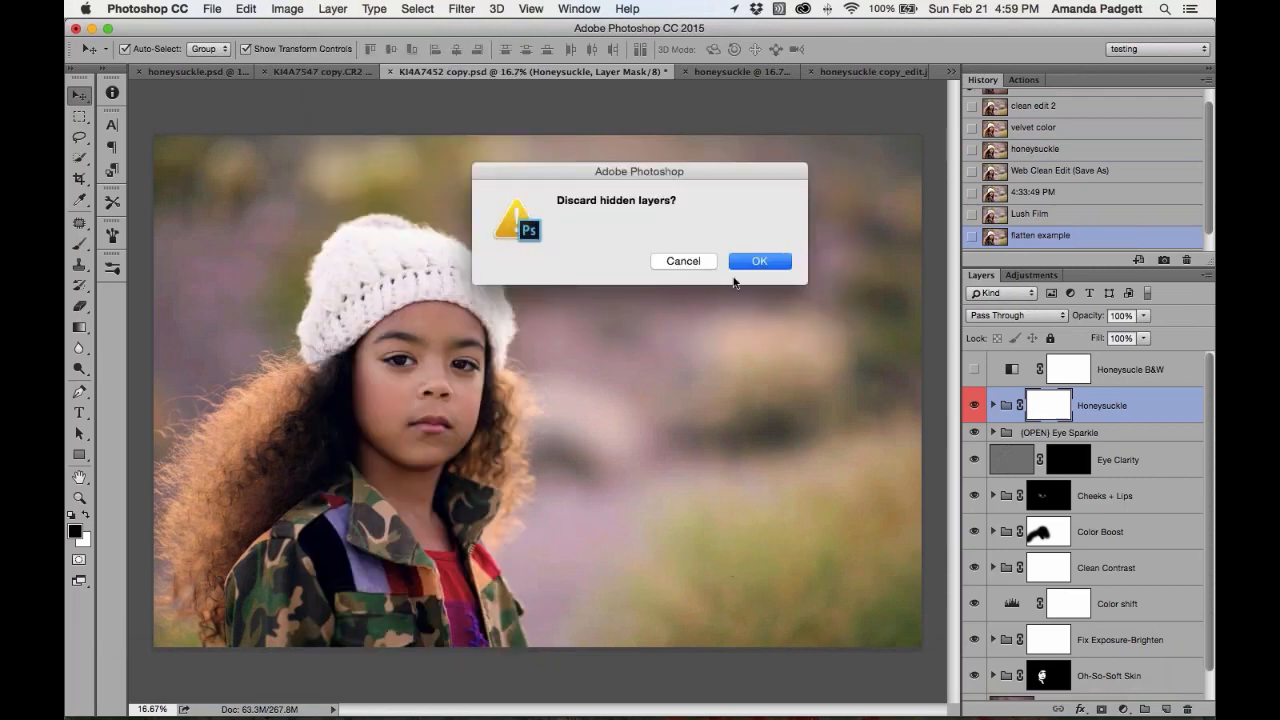
click(748, 265)
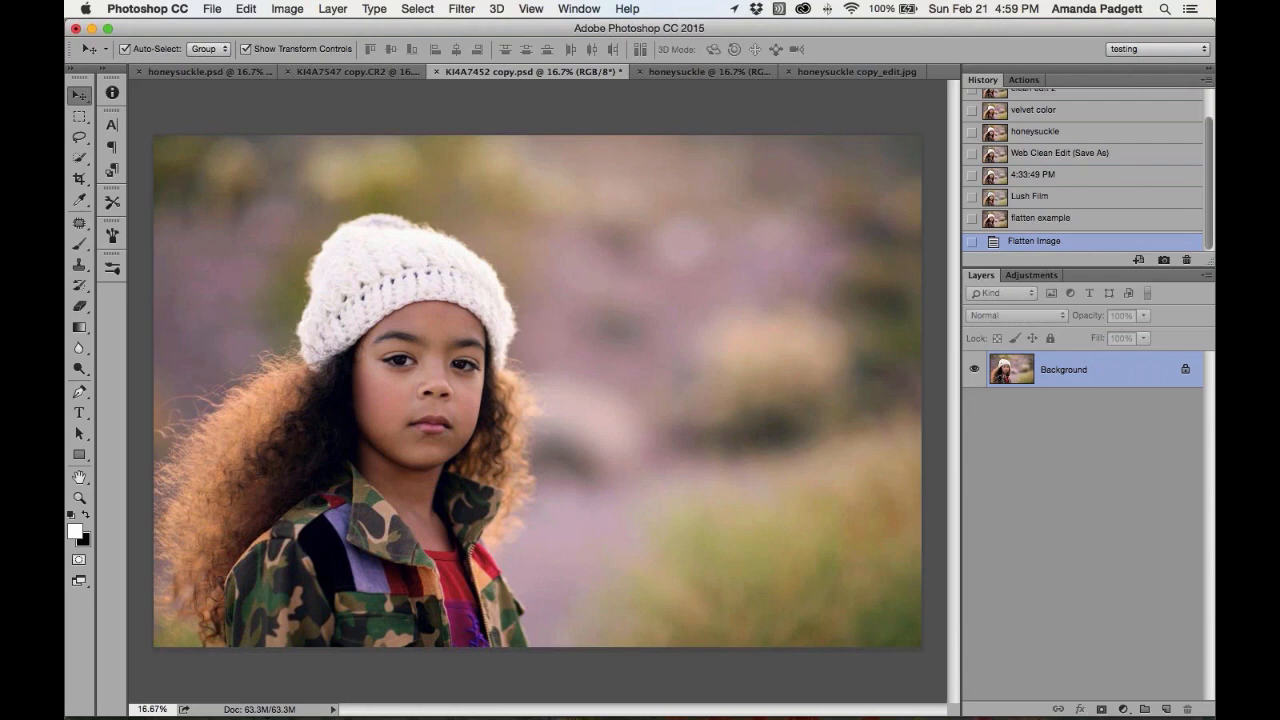
Run the Soft & Hazy Combos action on the flattened image and continue past its instructions
click(1024, 80)
scroll(1056, 165, up, 5)
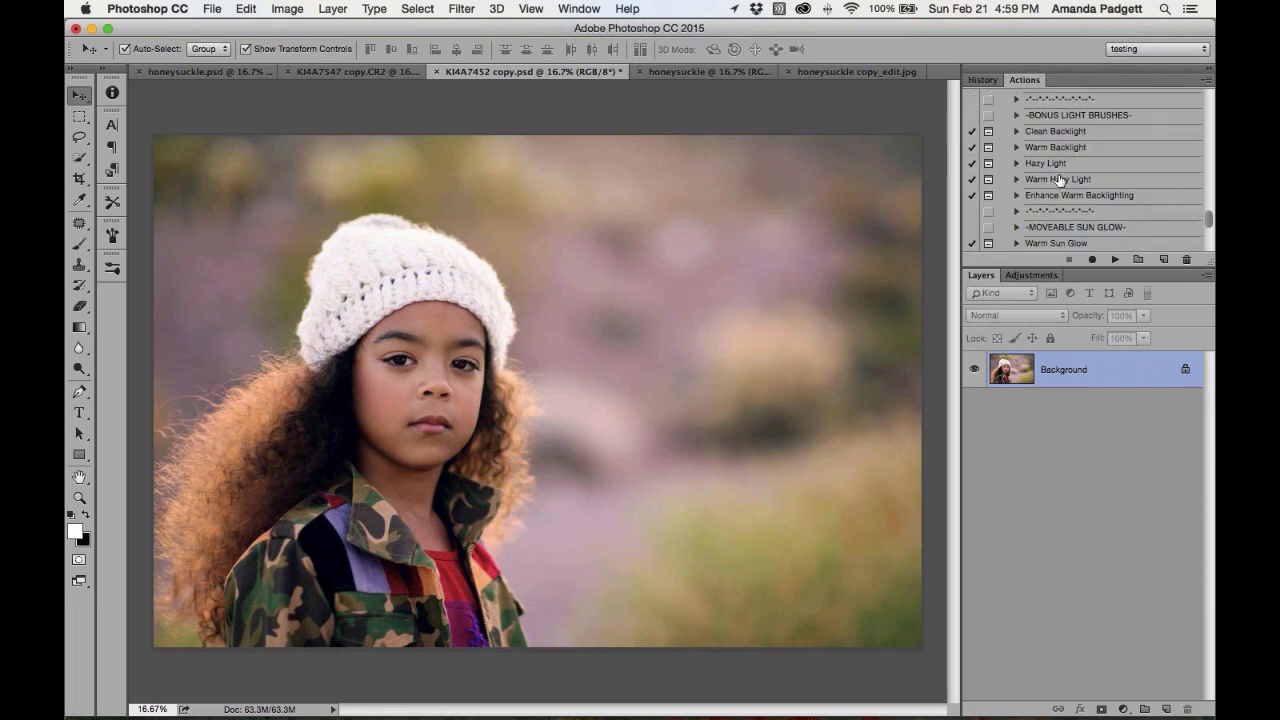
scroll(1059, 179, up, 8)
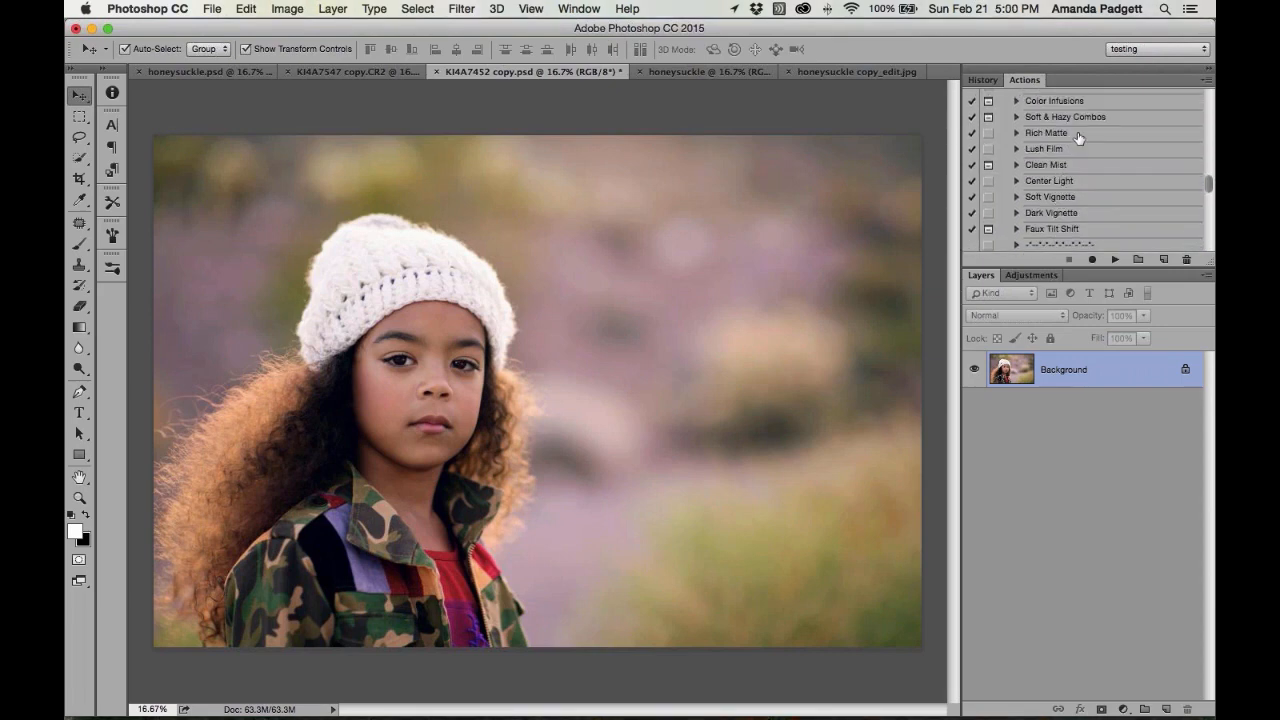
click(1088, 118)
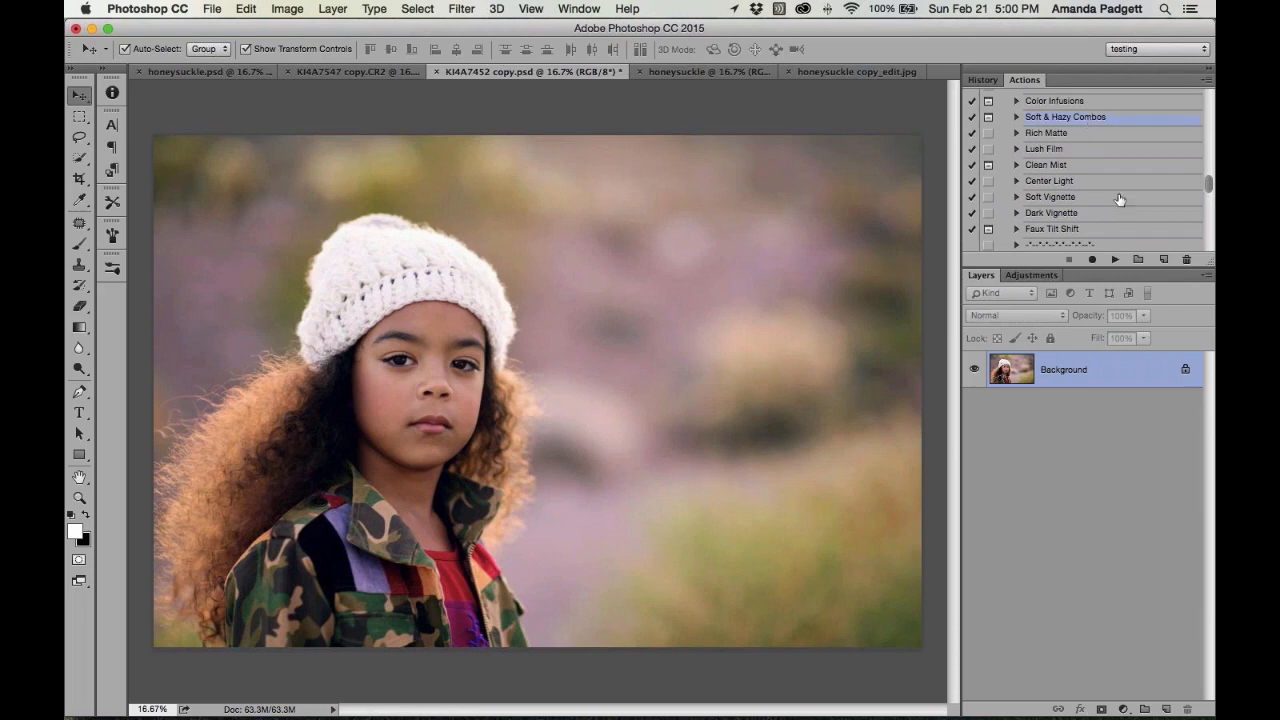
click(1115, 260)
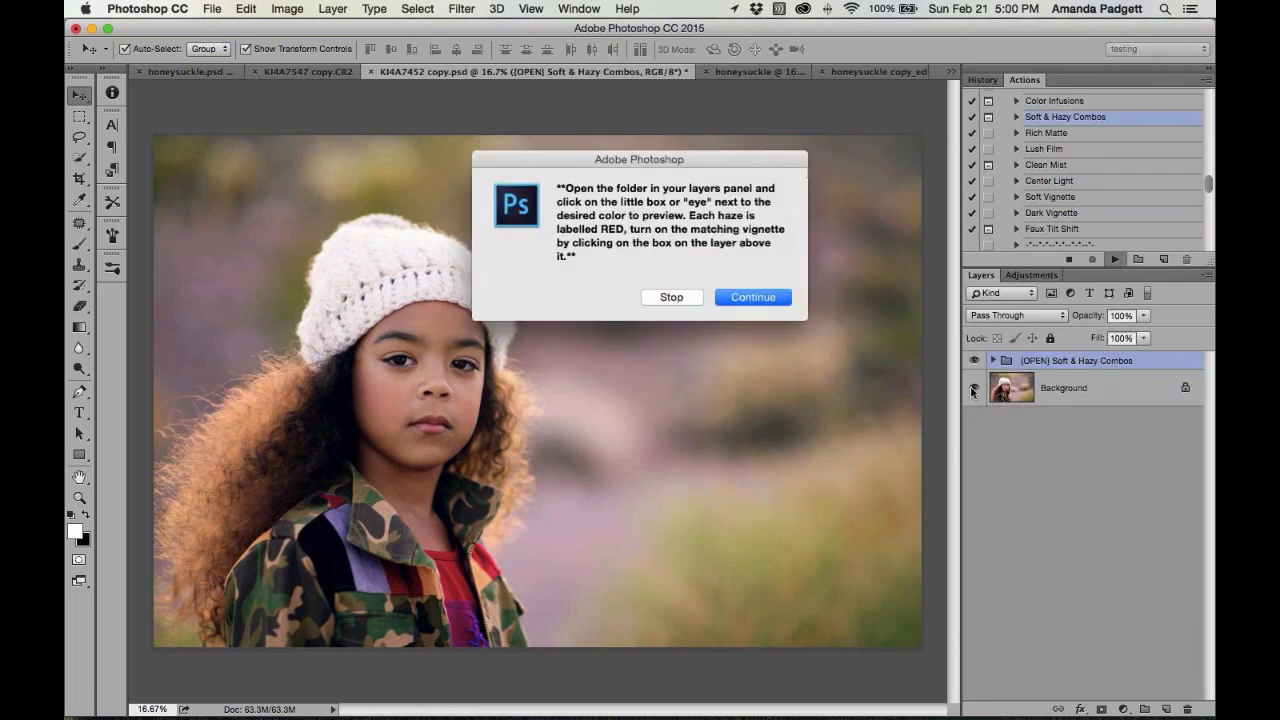
click(758, 298)
Show the Warm Clementine haze in the Soft & Hazy Combos group, previewing its matching Clementine vignette before hiding that vignette
click(993, 361)
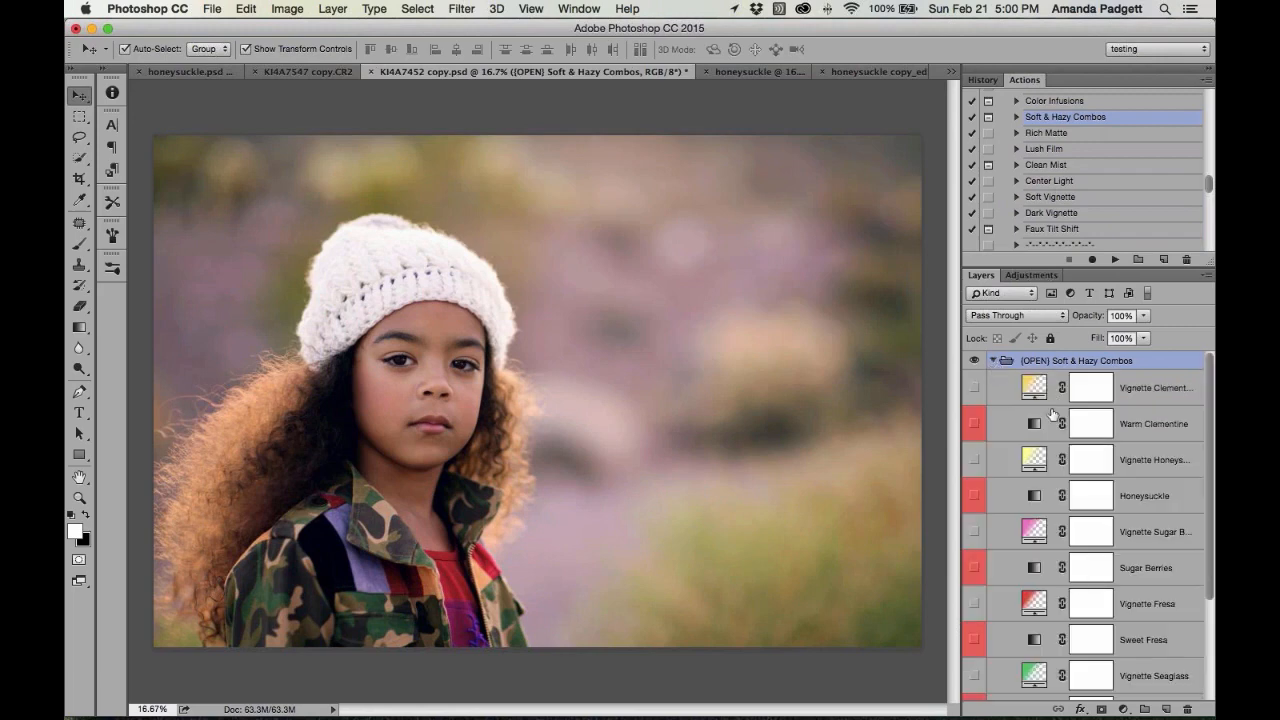
click(974, 388)
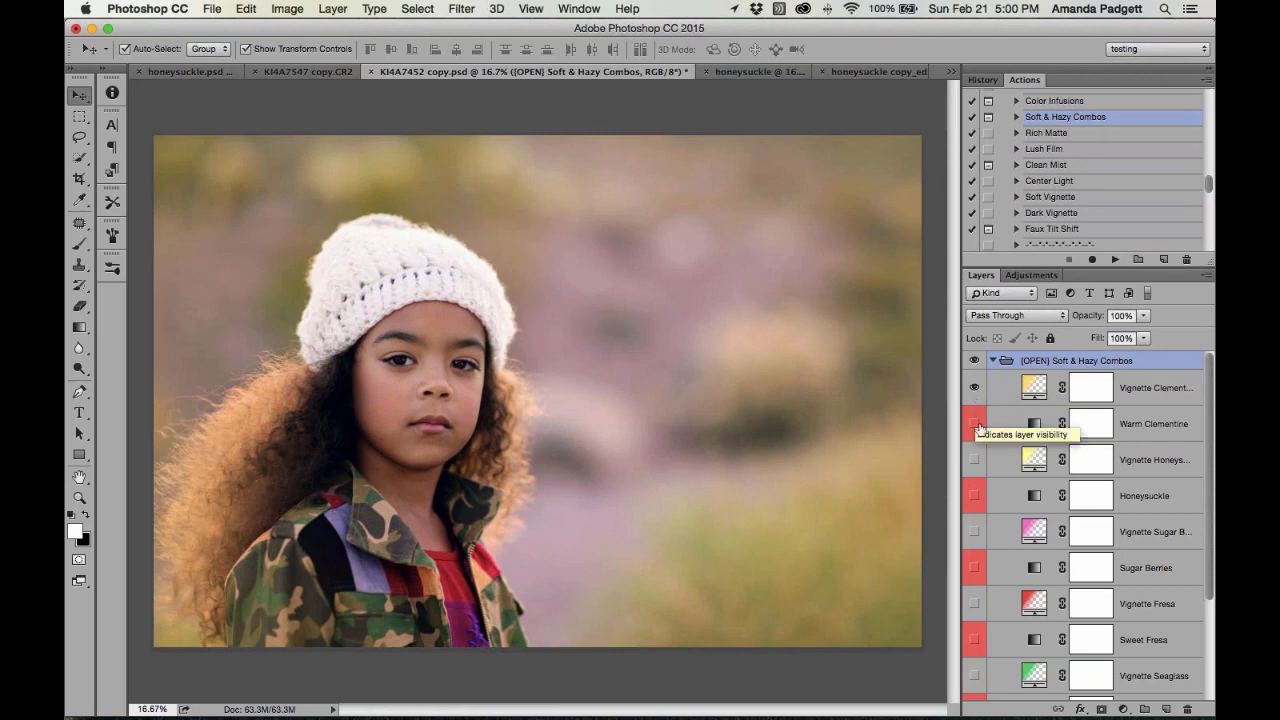
click(976, 424)
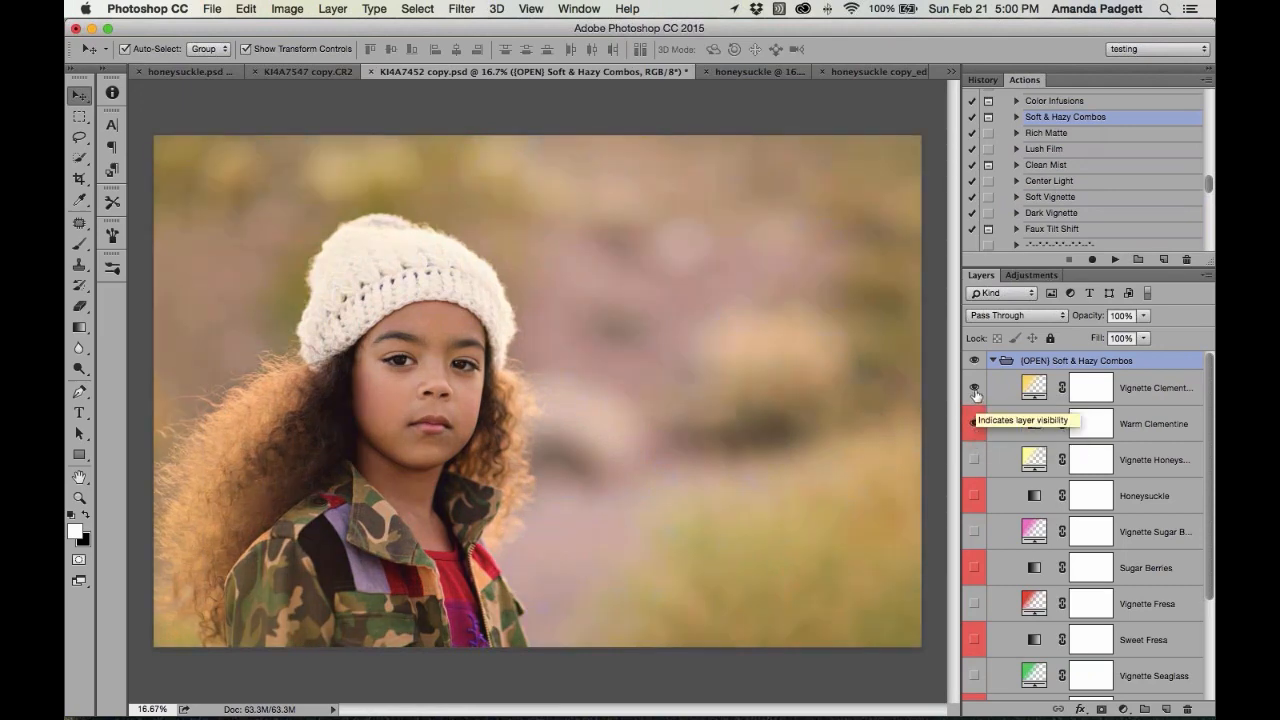
click(974, 387)
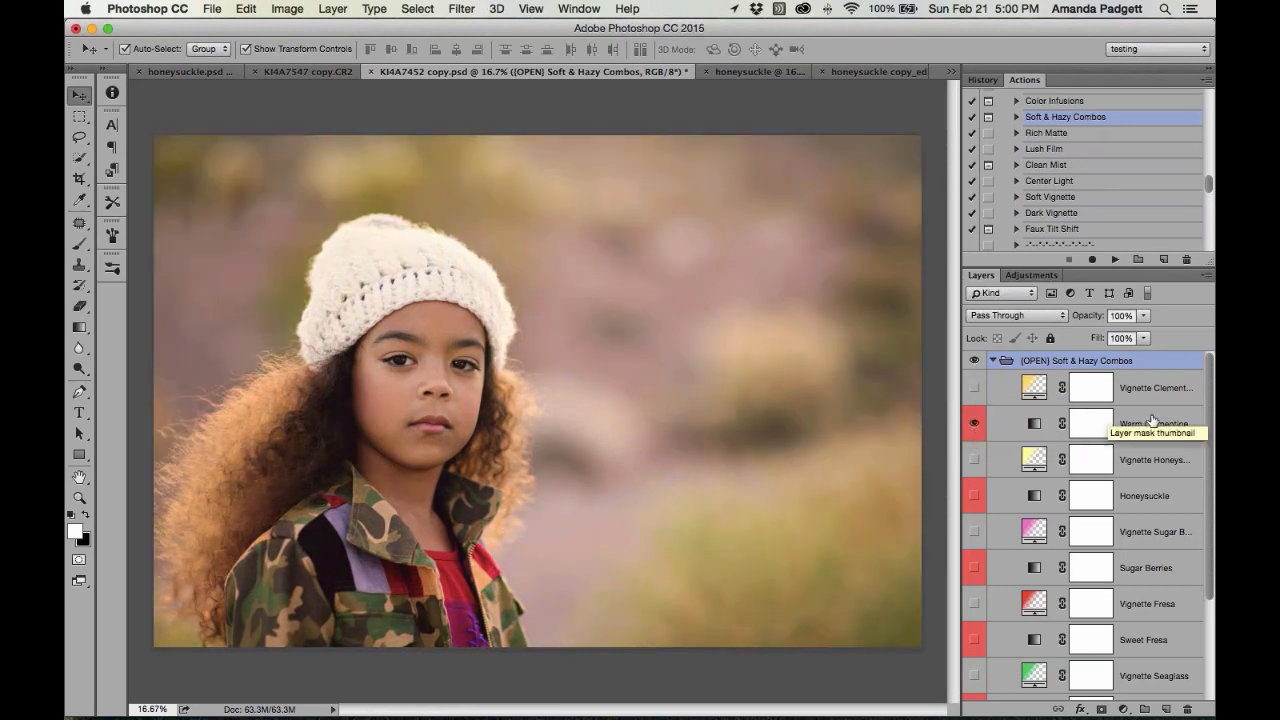
Hide the Warm Clementine haze and preview the Vignette Sugar Berries layer on the white-hat portrait
click(1143, 422)
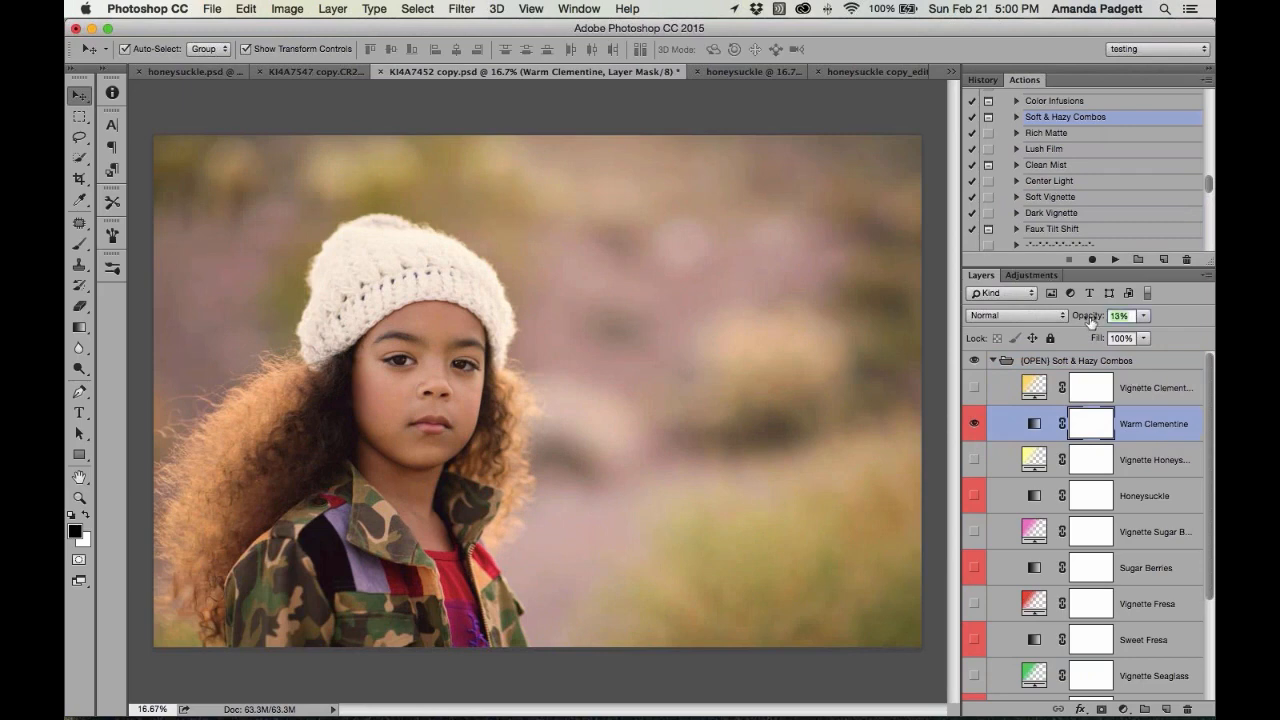
click(974, 424)
click(974, 530)
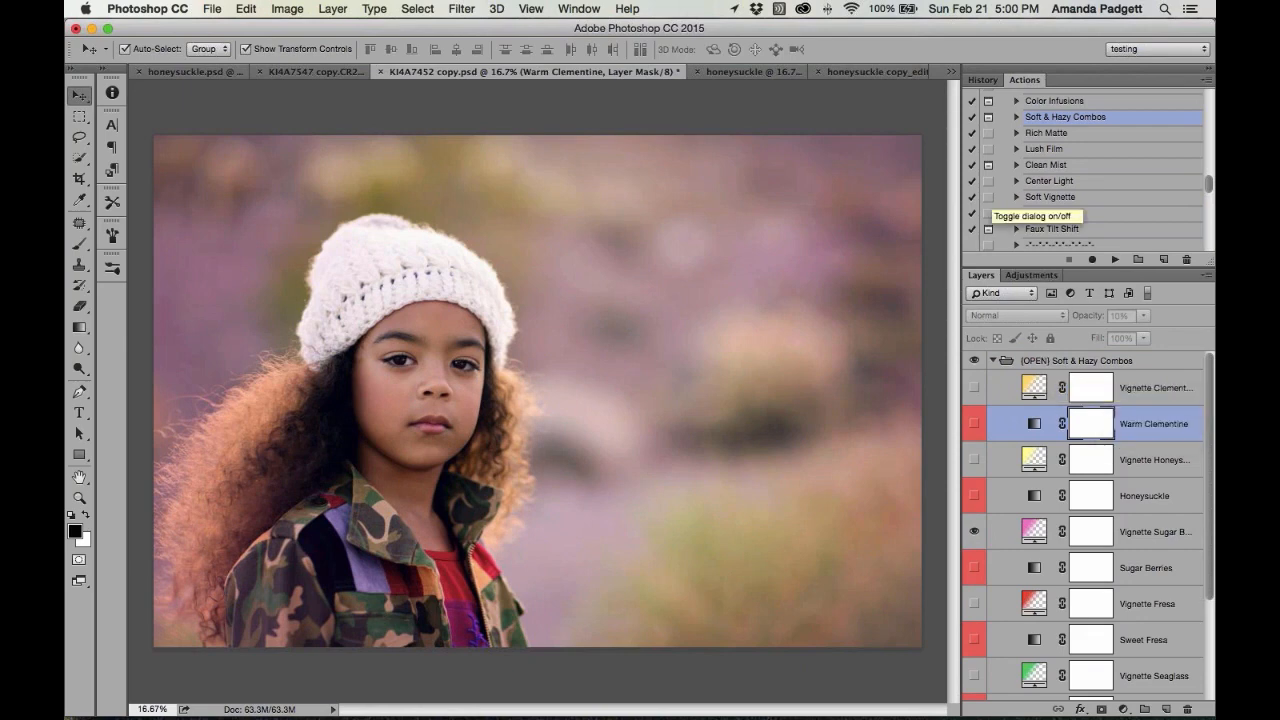
Restore the white-hat portrait's layered edit from the "flatten example" history snapshot
click(987, 81)
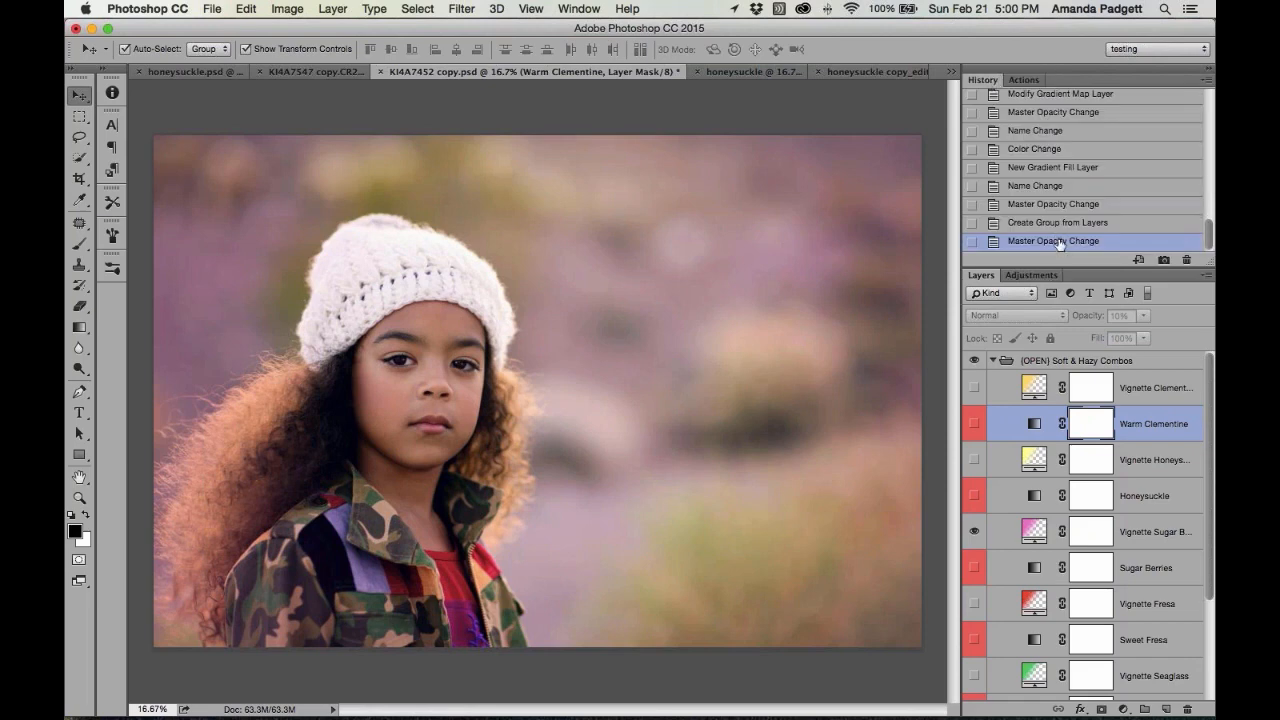
scroll(1087, 198, up, 2)
scroll(1087, 198, up, 5)
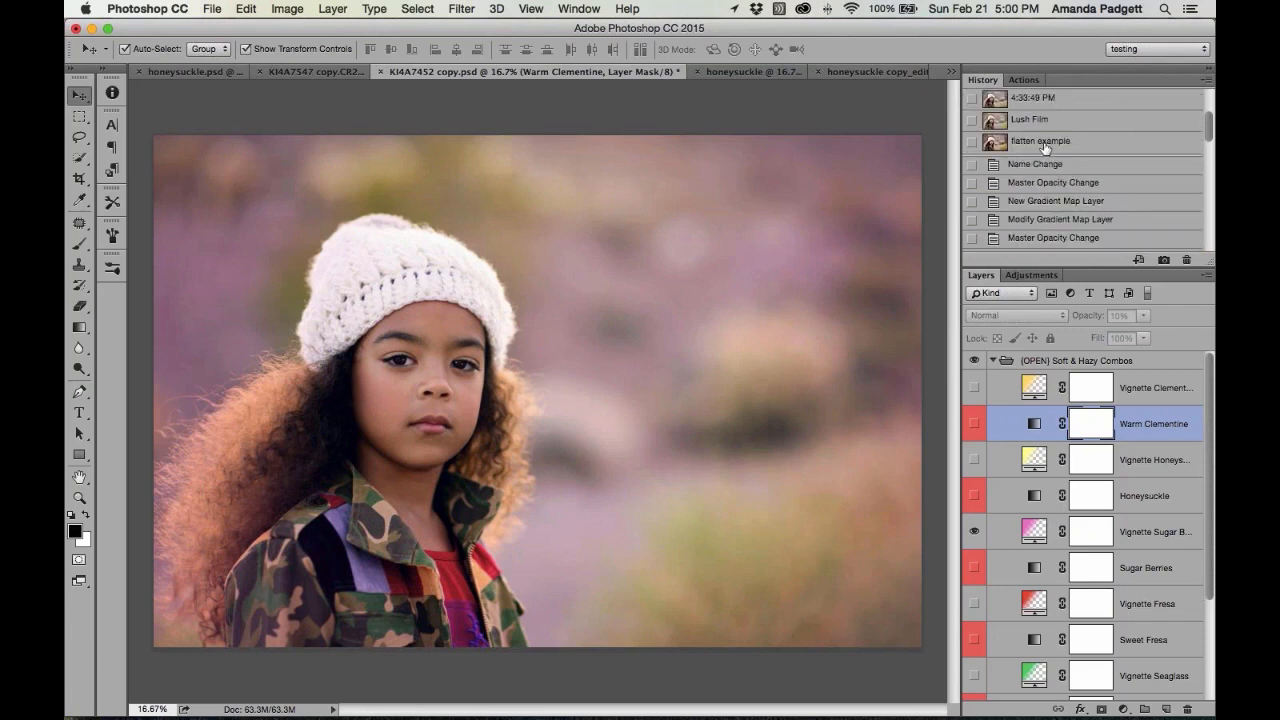
click(1045, 148)
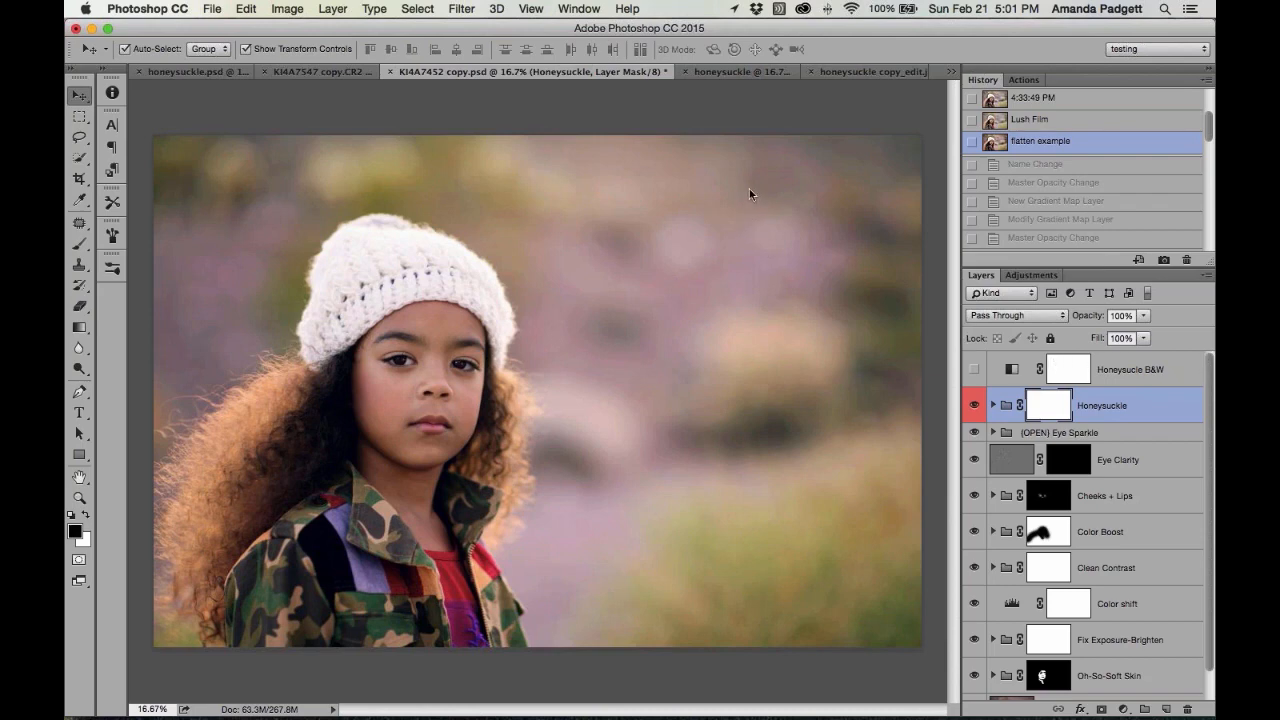
key(ctrl+Left)
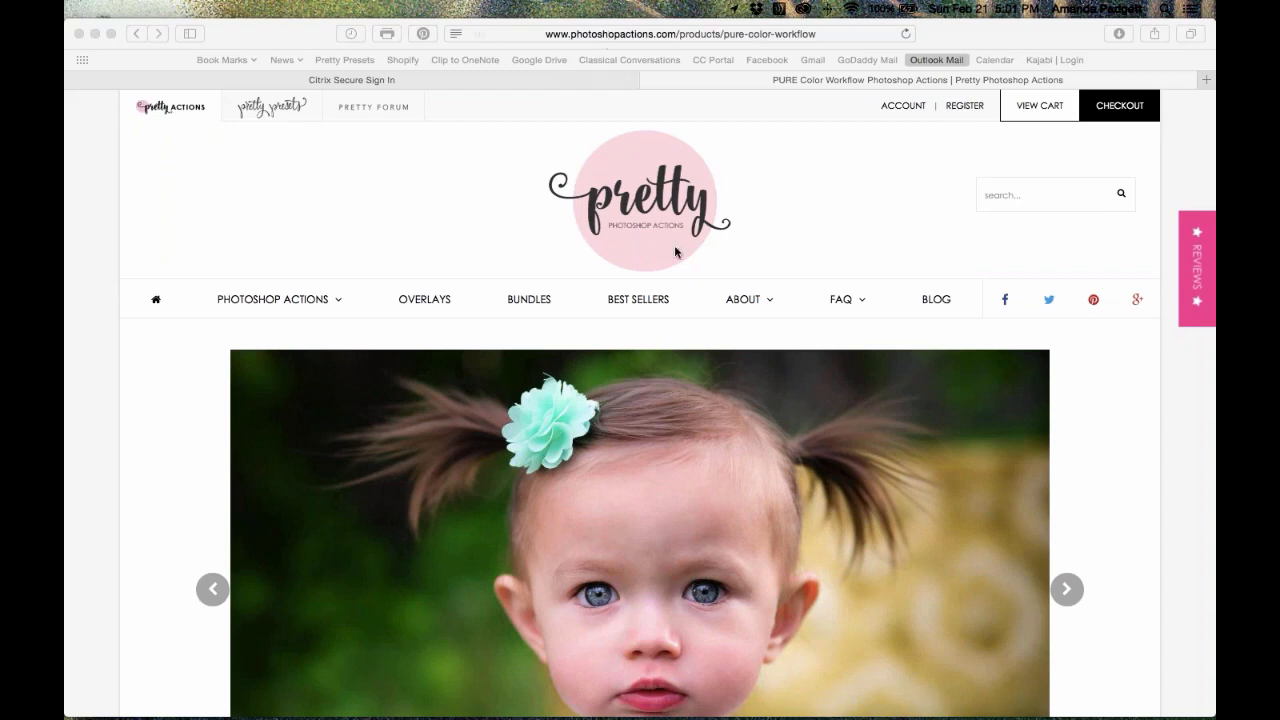
mouse_move(857, 690)
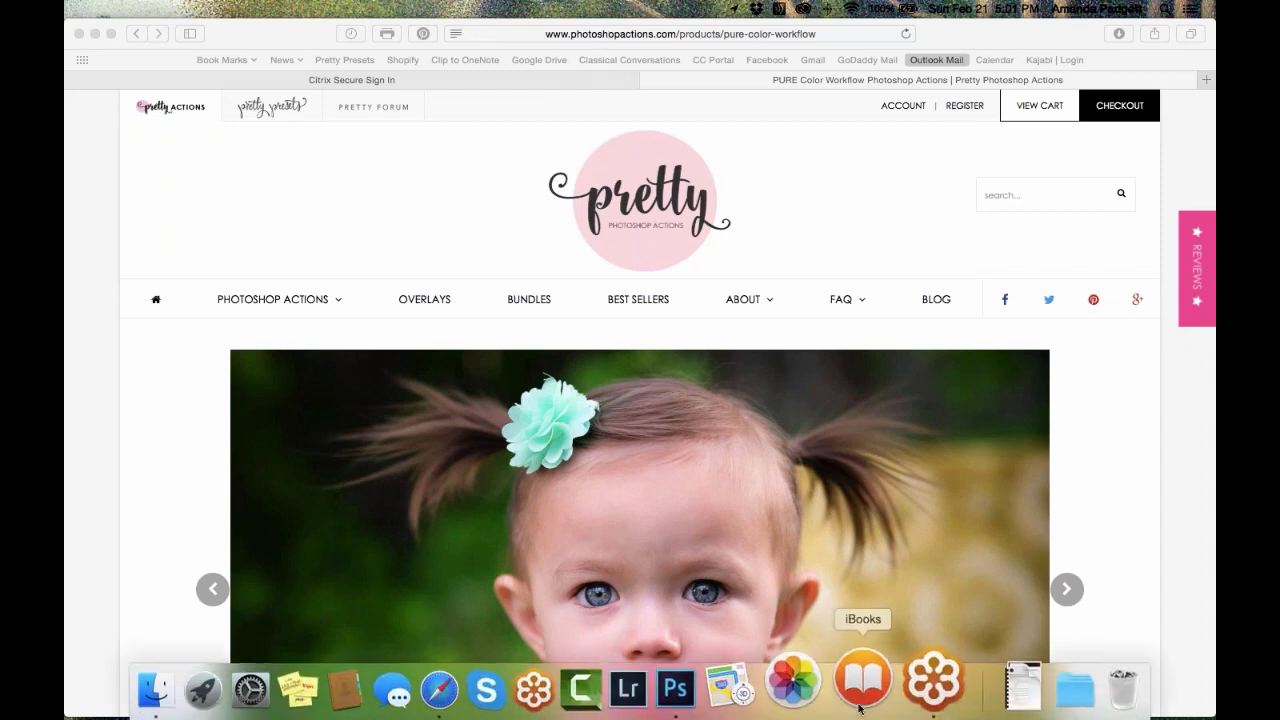
click(720, 686)
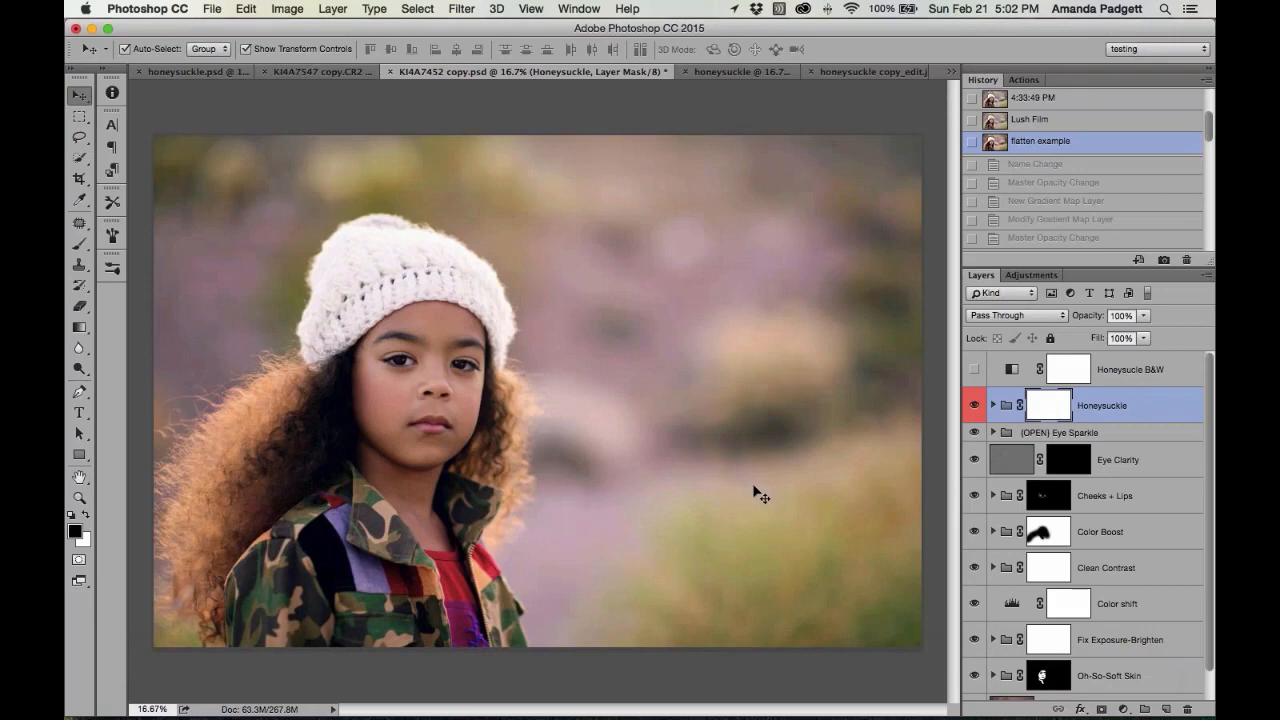
Duplicate the background layer in "KI4A7547 copy.CR2" and apply a Gaussian Blur with a 5.8-pixel radius to the copy
click(318, 73)
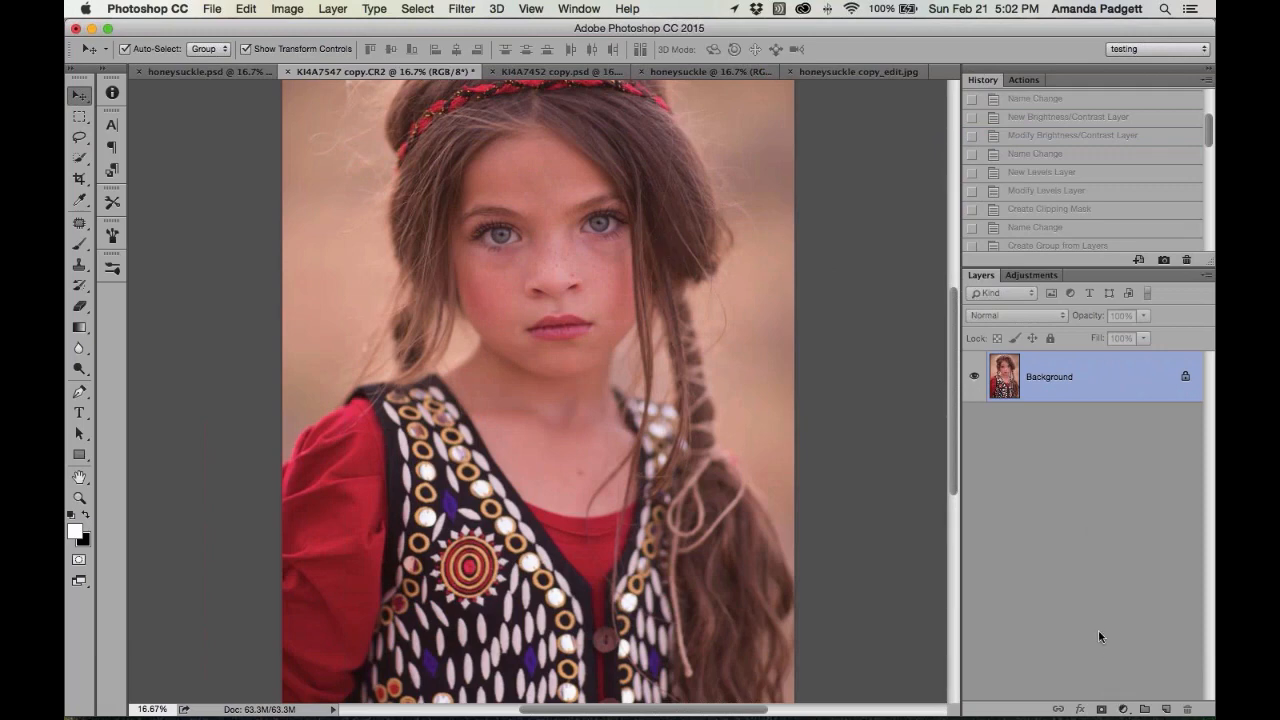
key(super+j)
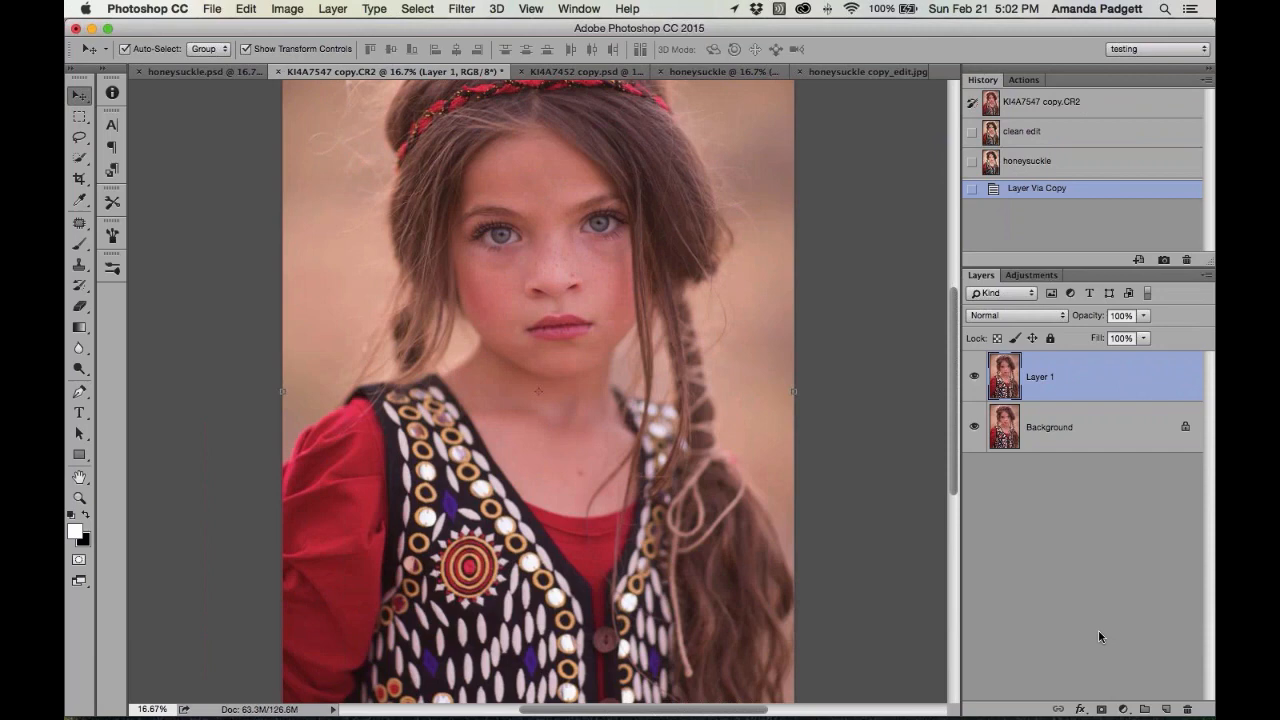
click(461, 9)
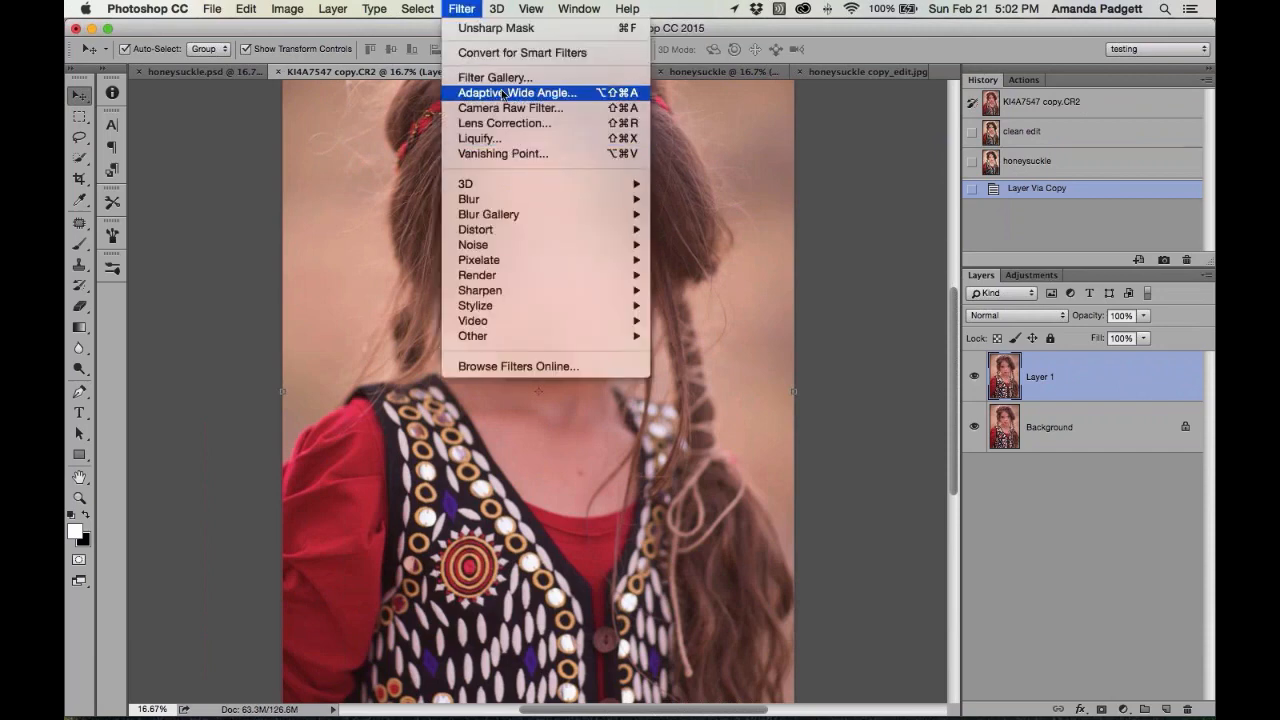
mouse_move(532, 205)
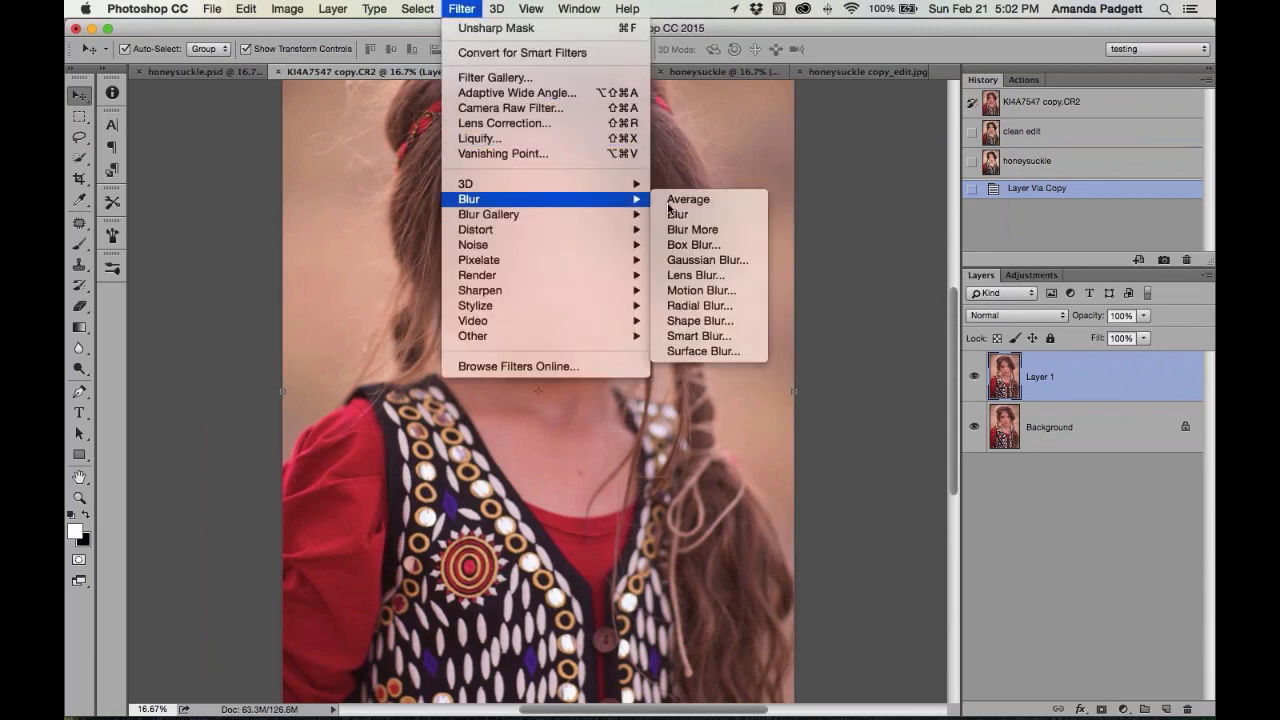
click(700, 260)
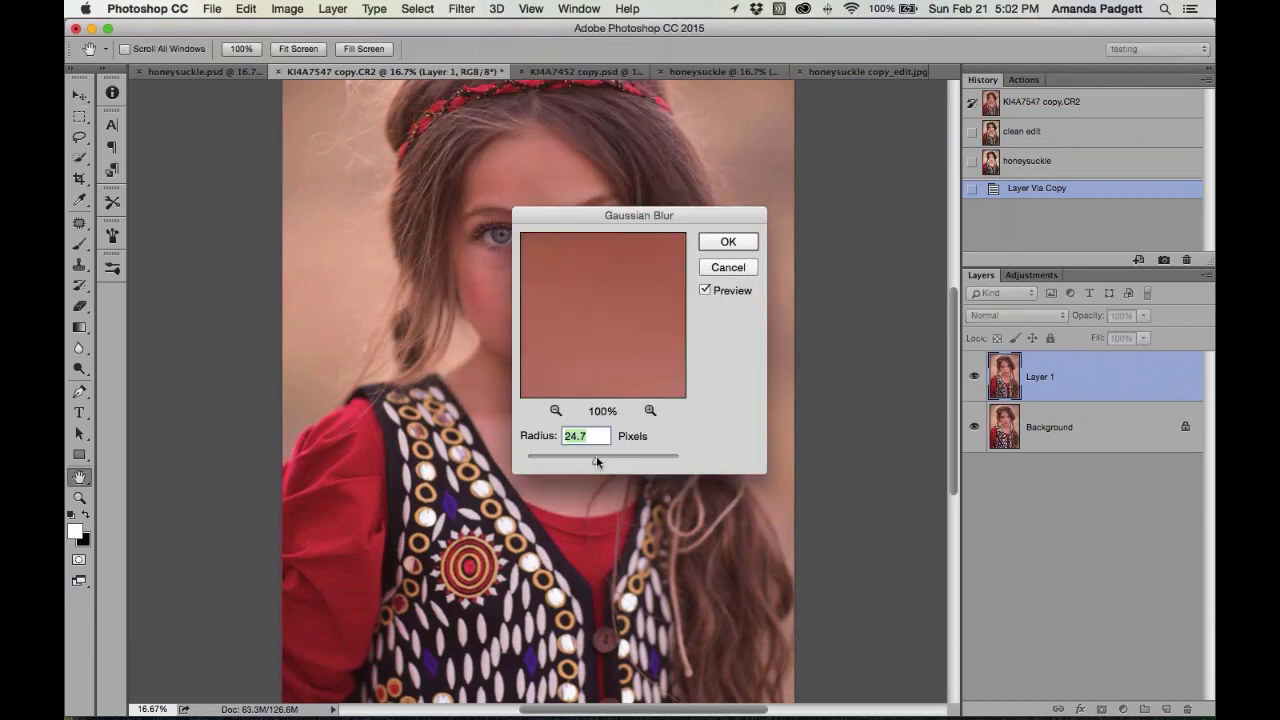
drag(596, 460, 571, 464)
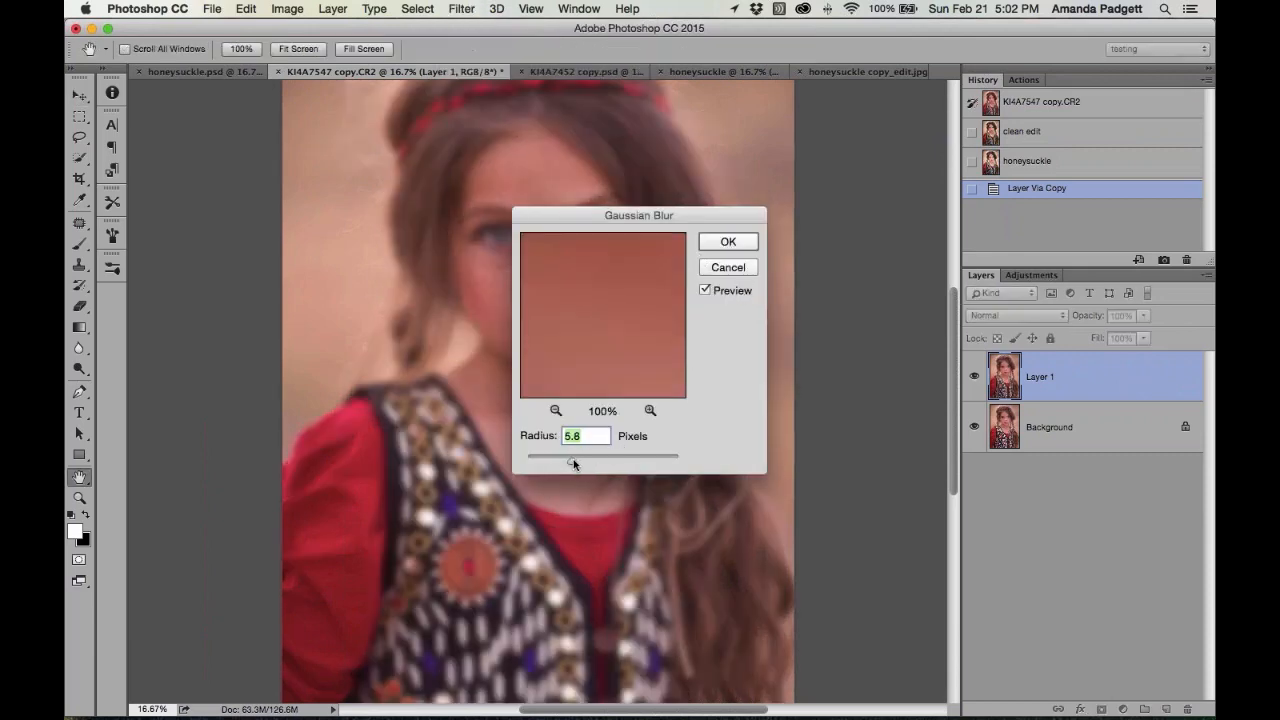
click(718, 243)
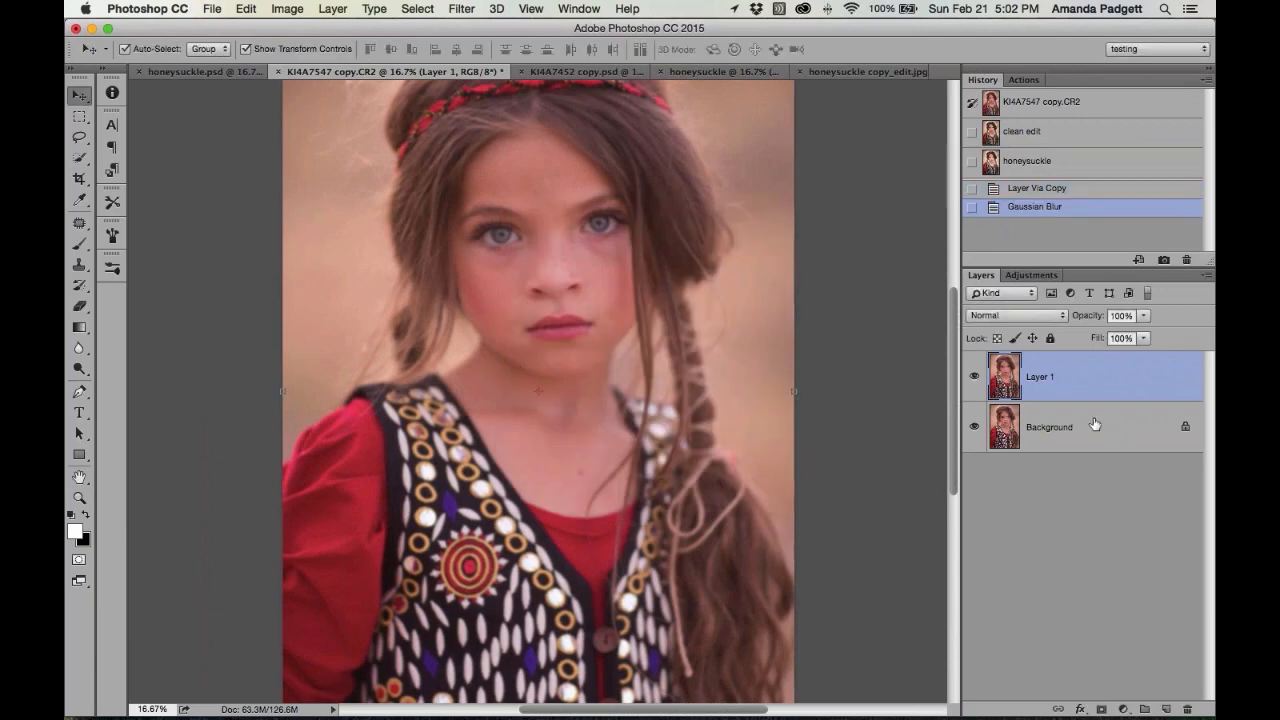
Add a black mask to the blurred layer and reveal the blur over the girl's face with a 400-pixel white brush at 98% opacity
click(1101, 709)
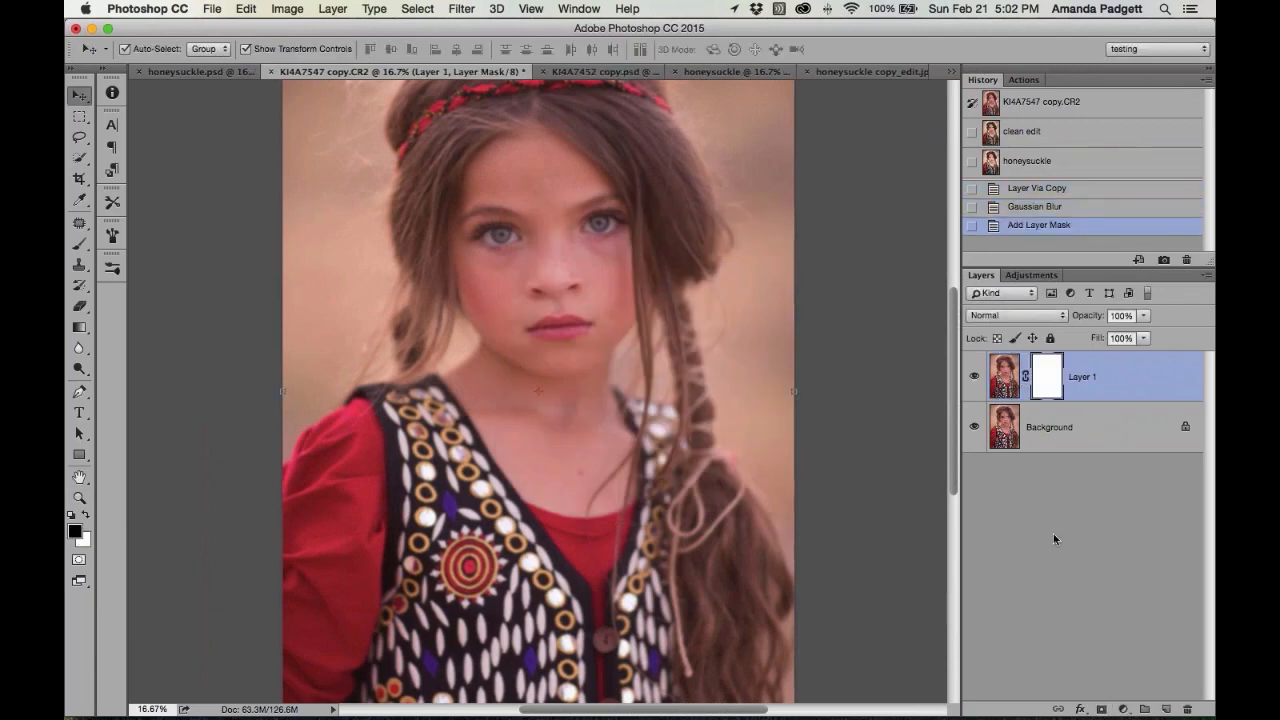
key(super+i)
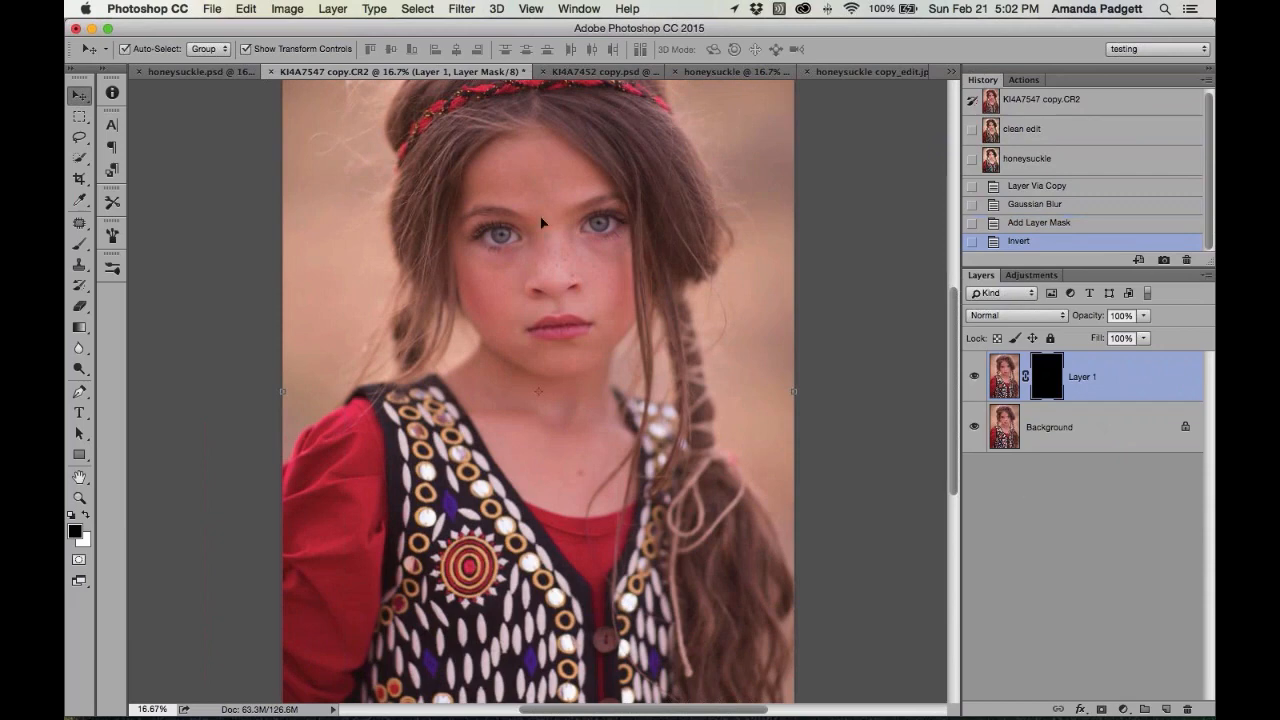
key(x)
key(b)
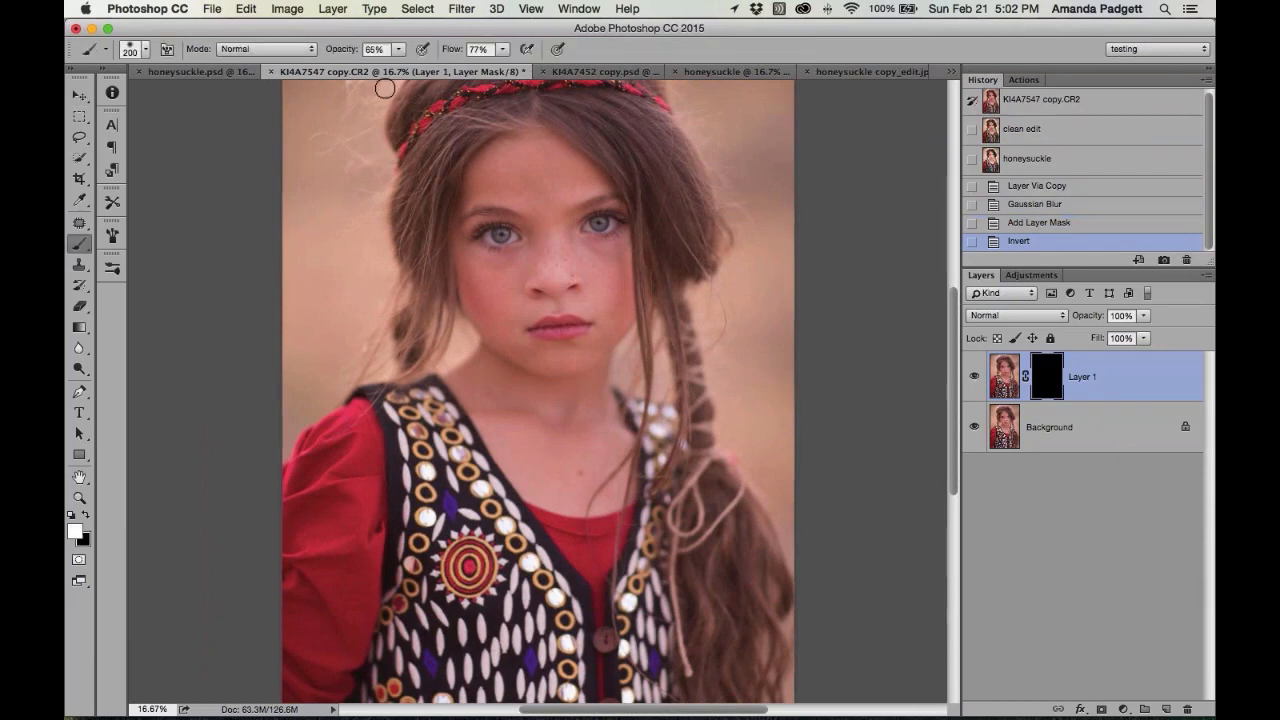
drag(333, 55, 358, 55)
key(bracketright)
key(bracketright)
key(bracketright)
drag(559, 184, 622, 286)
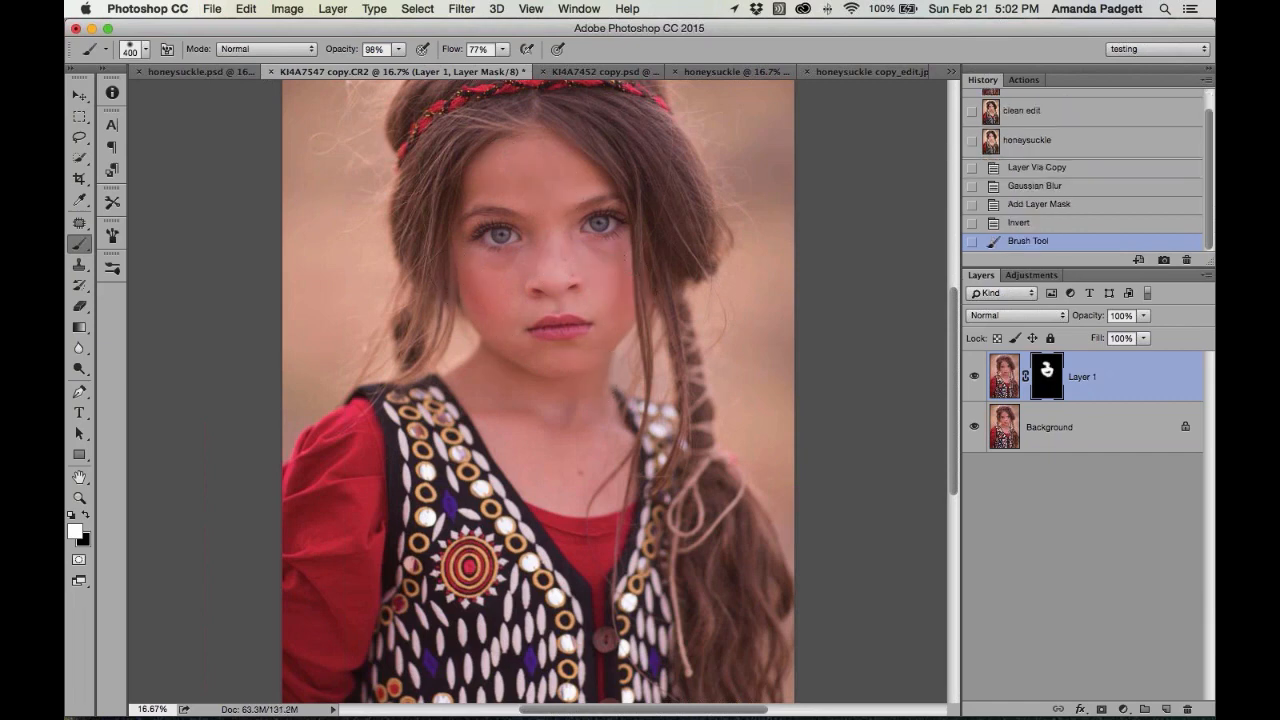
Add a Levels adjustment layer directly above the background and leave its settings unadjusted
click(1055, 436)
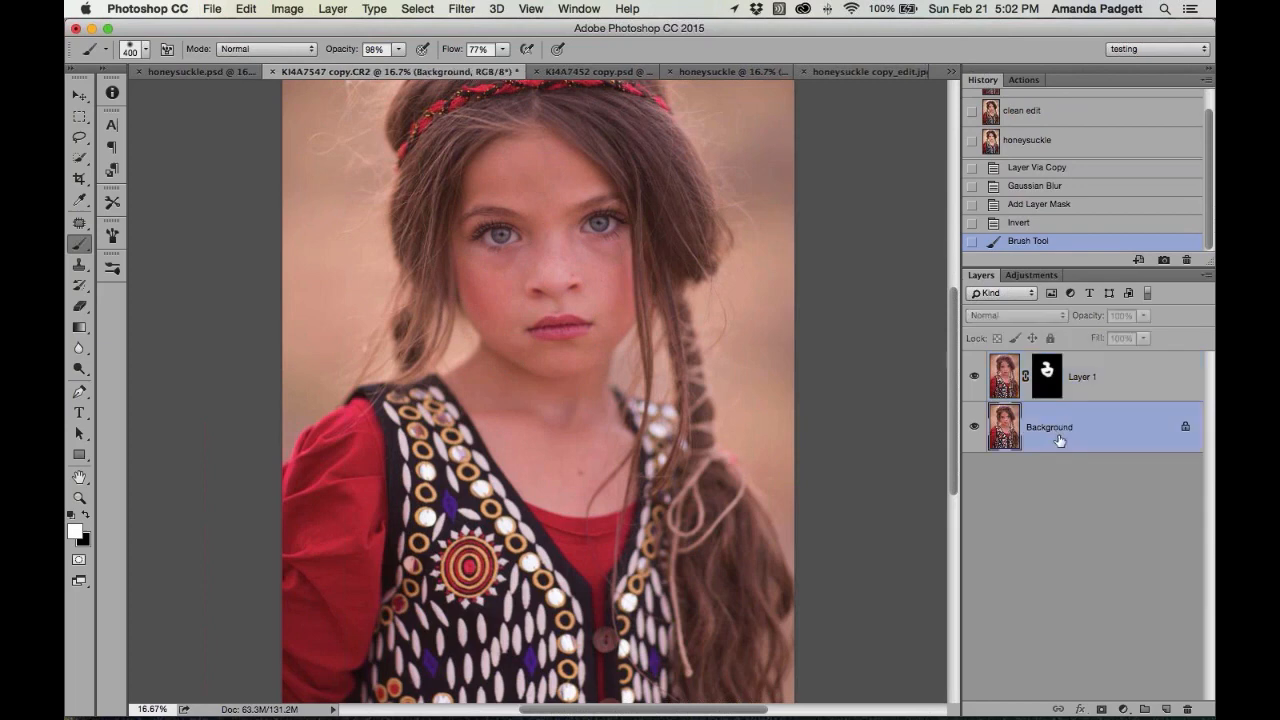
click(1123, 709)
click(1124, 493)
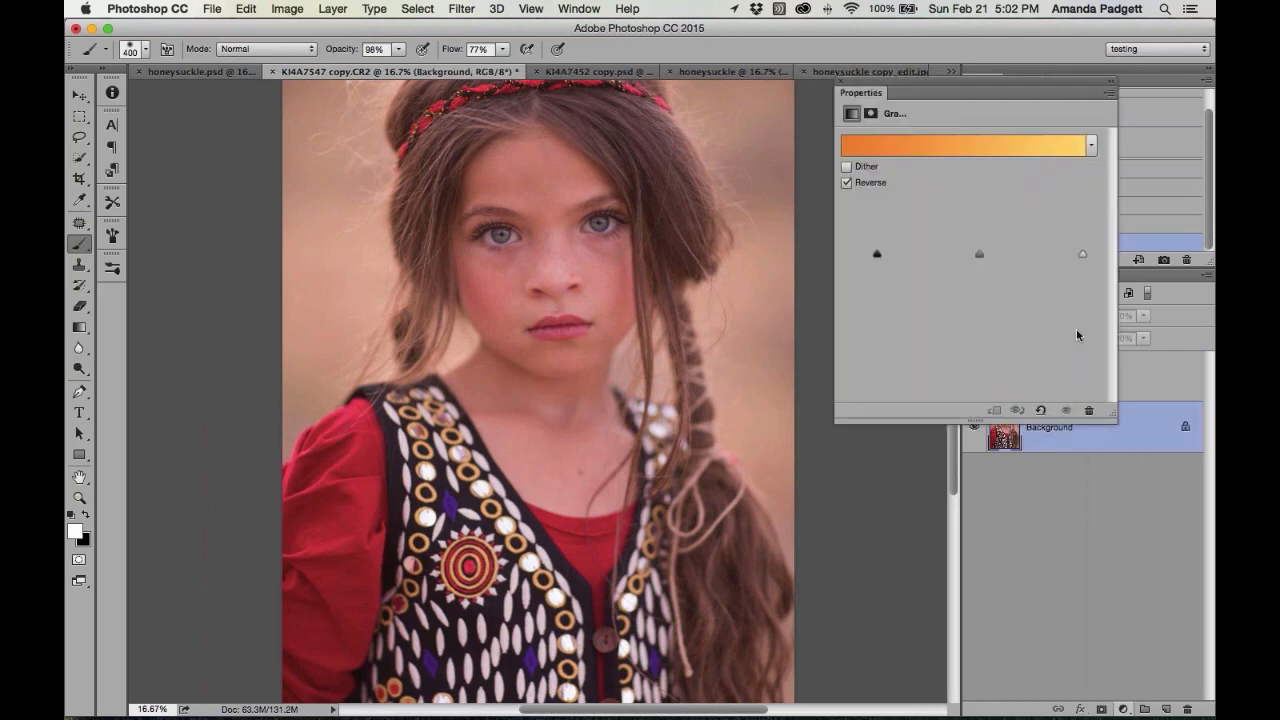
click(842, 86)
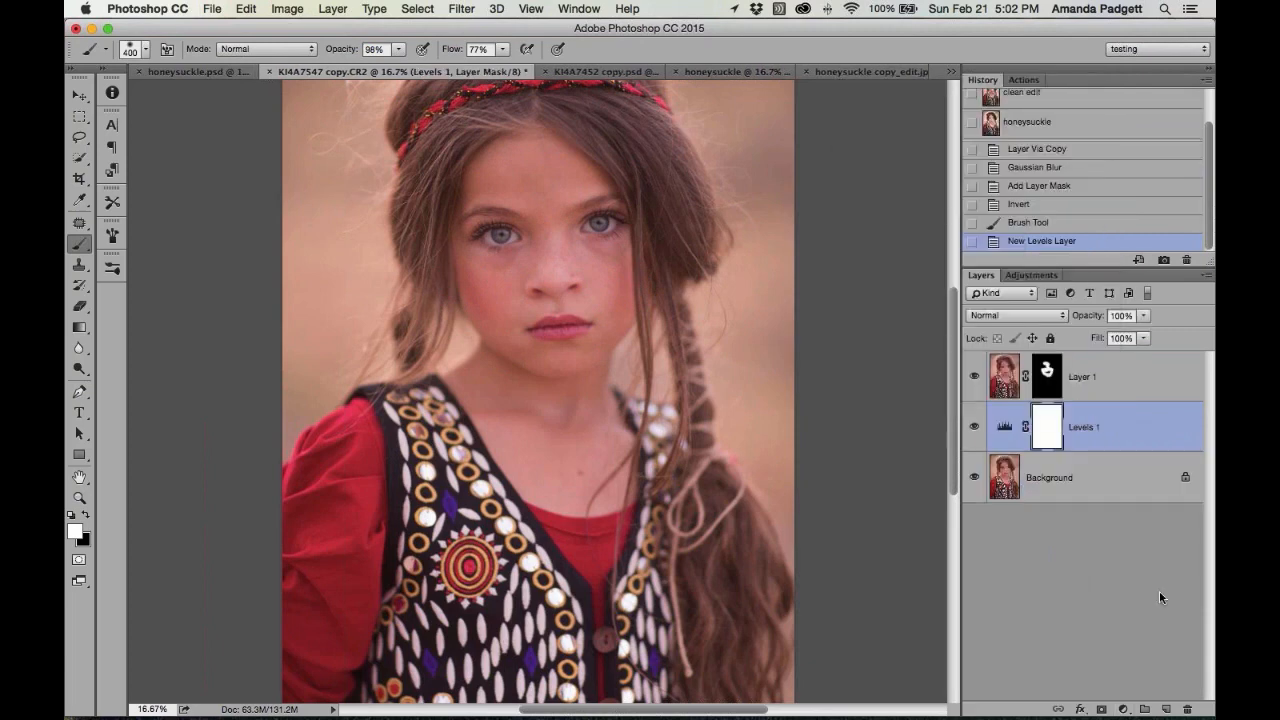
Add a second Levels layer with highlights at 245, midtones at 1.12 and shadows slightly raised, and compare the image with it off and on
click(1123, 709)
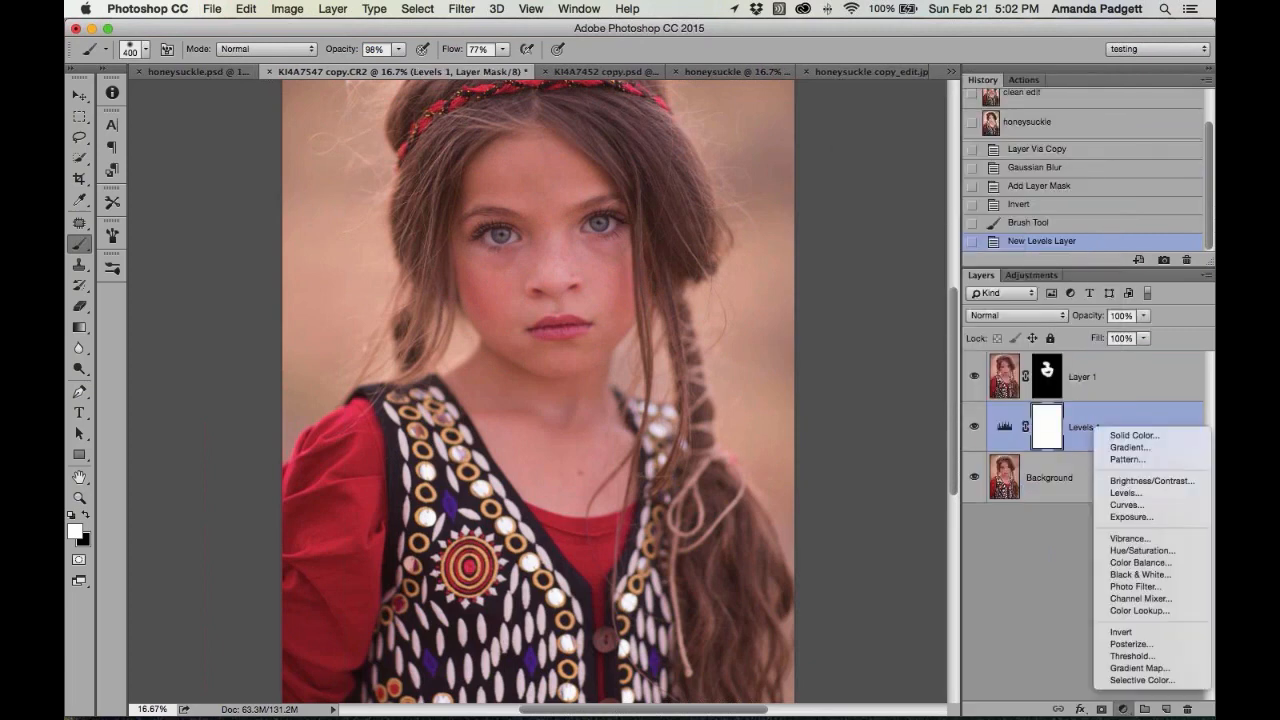
click(1138, 495)
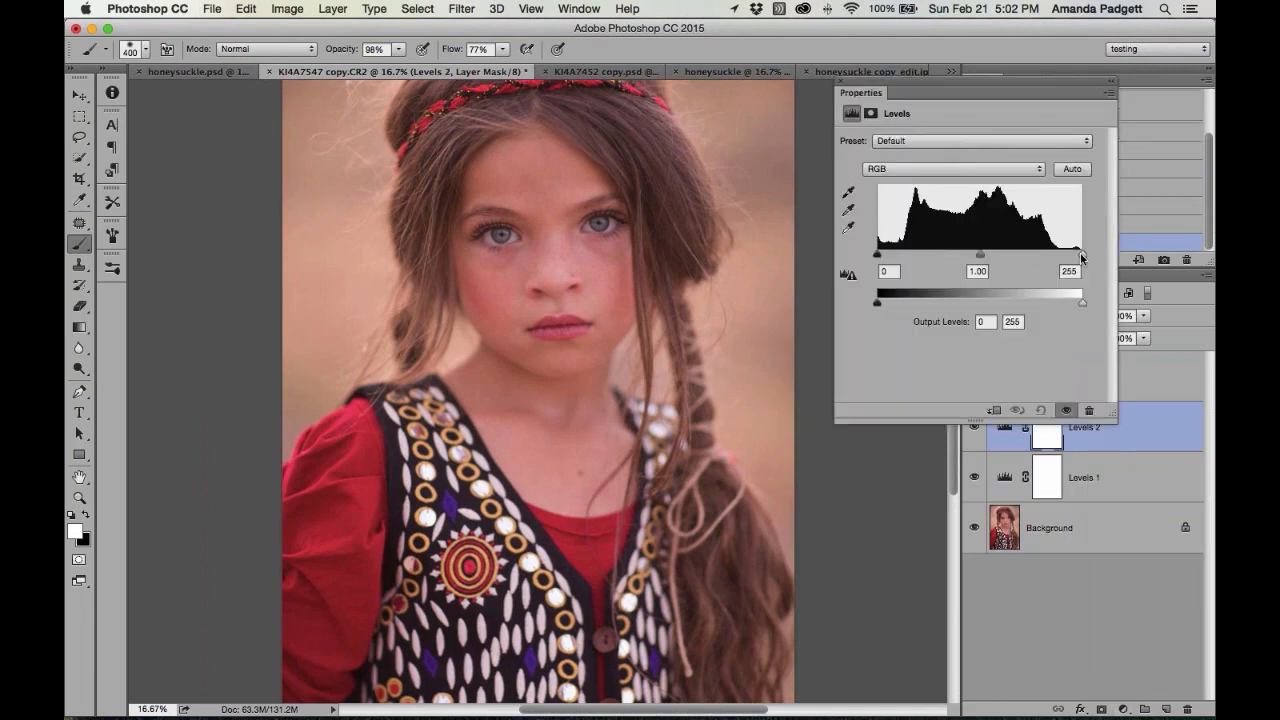
drag(1081, 255, 1075, 255)
drag(979, 255, 967, 256)
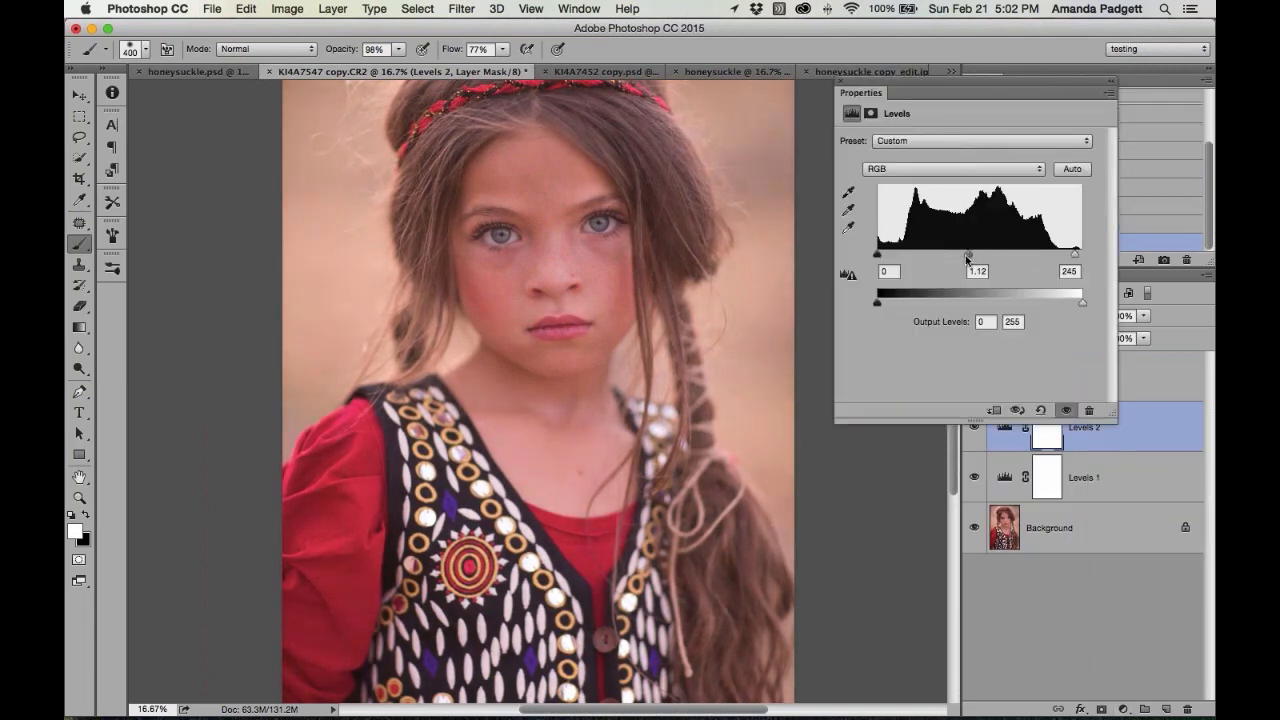
drag(877, 256, 881, 258)
click(840, 81)
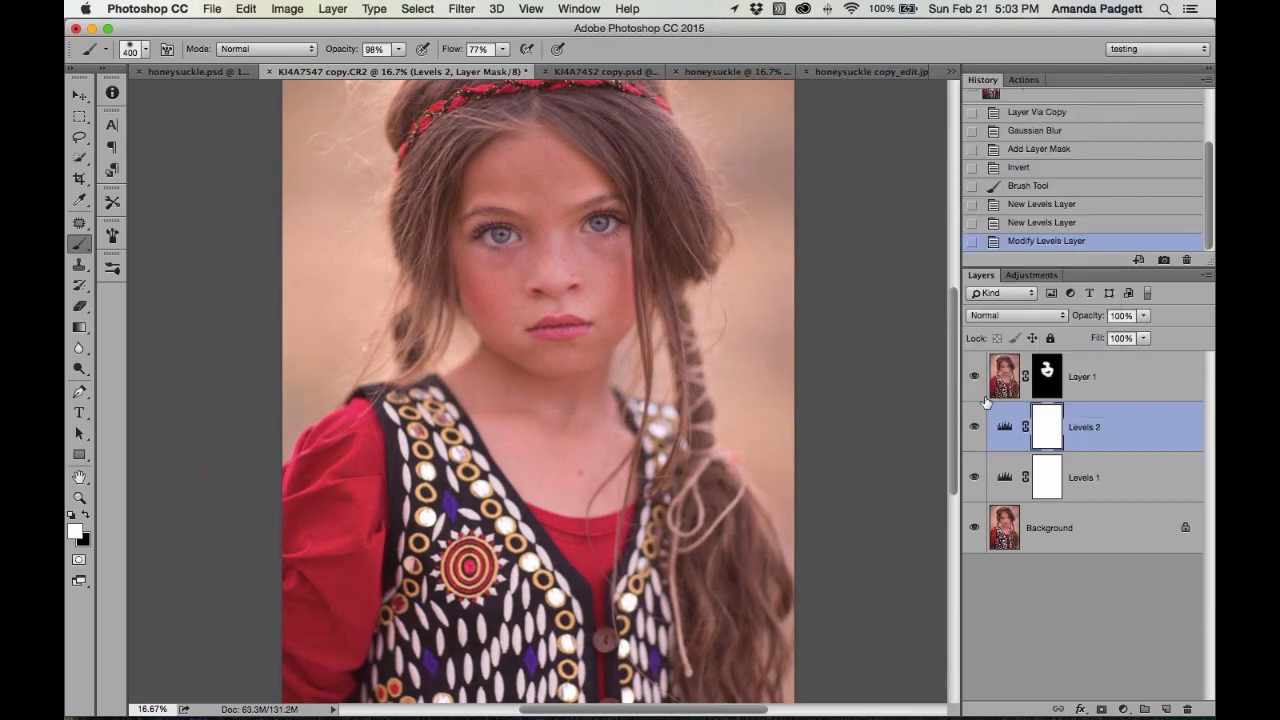
click(973, 427)
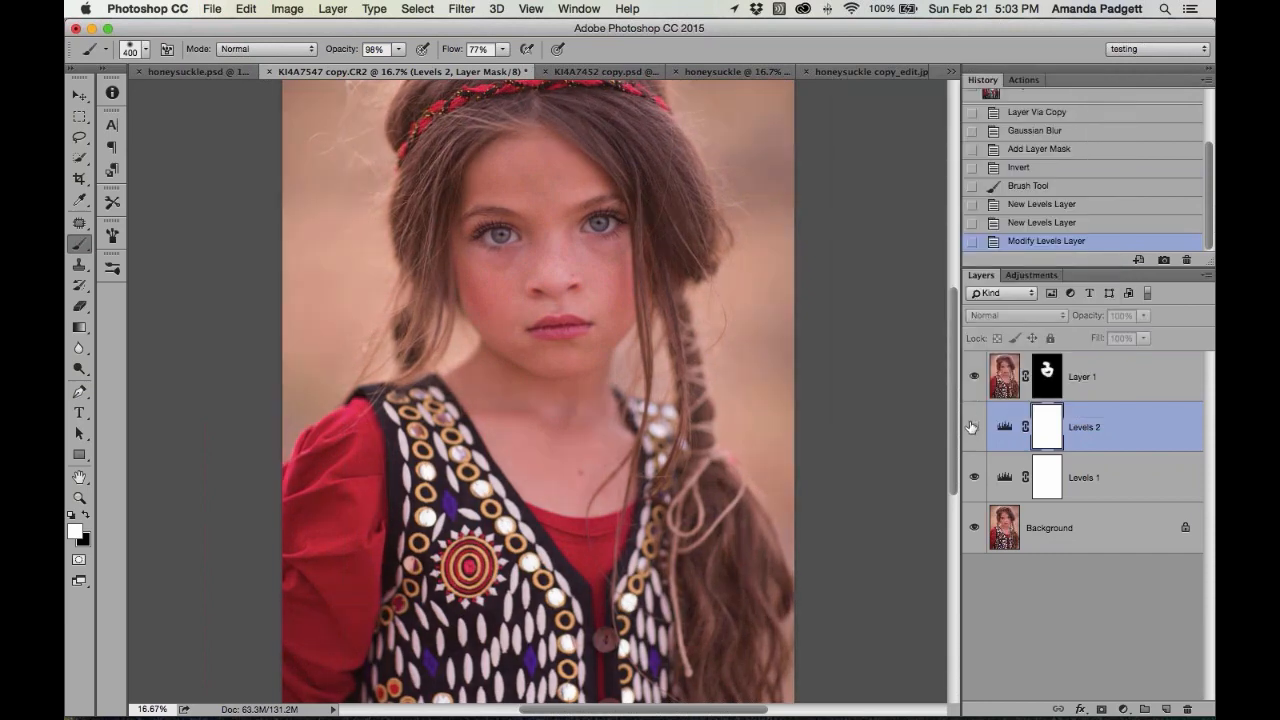
click(973, 427)
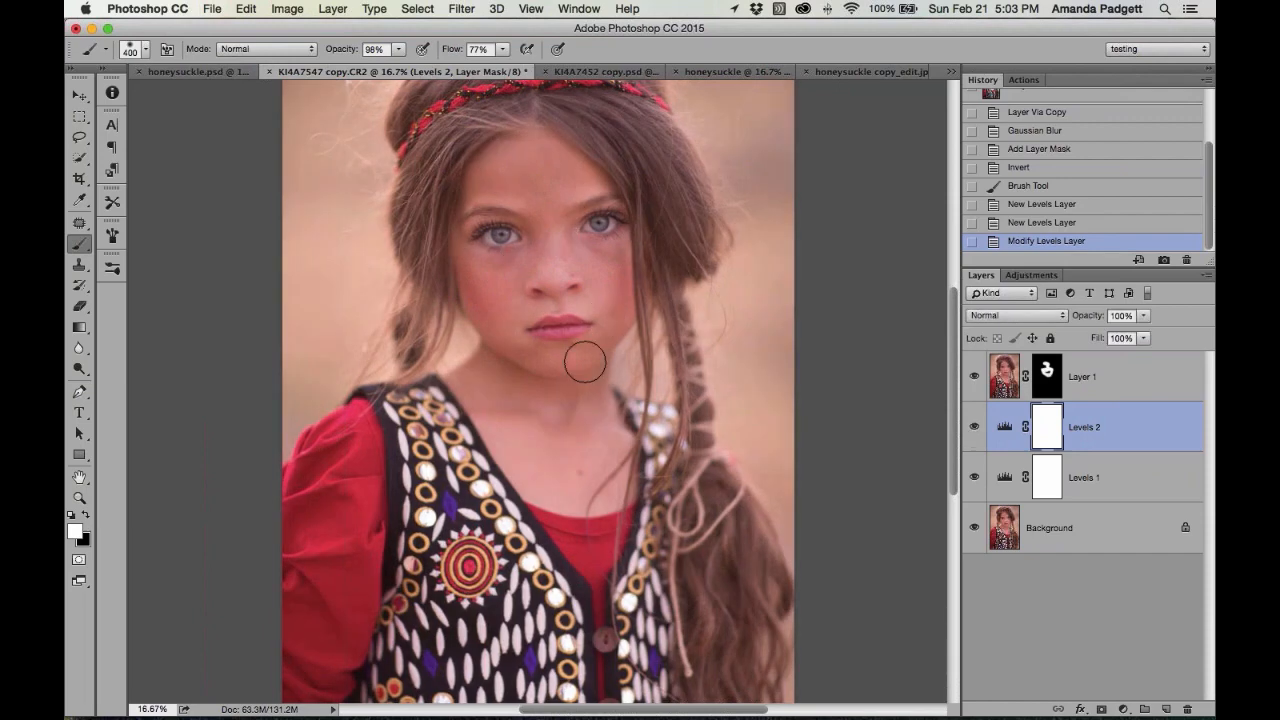
Brighten the second Levels layer more strongly, setting its input levels to shadows 21, midtones 1.44 and highlights 218
double_click(1018, 430)
drag(1077, 258, 1052, 254)
drag(954, 253, 894, 255)
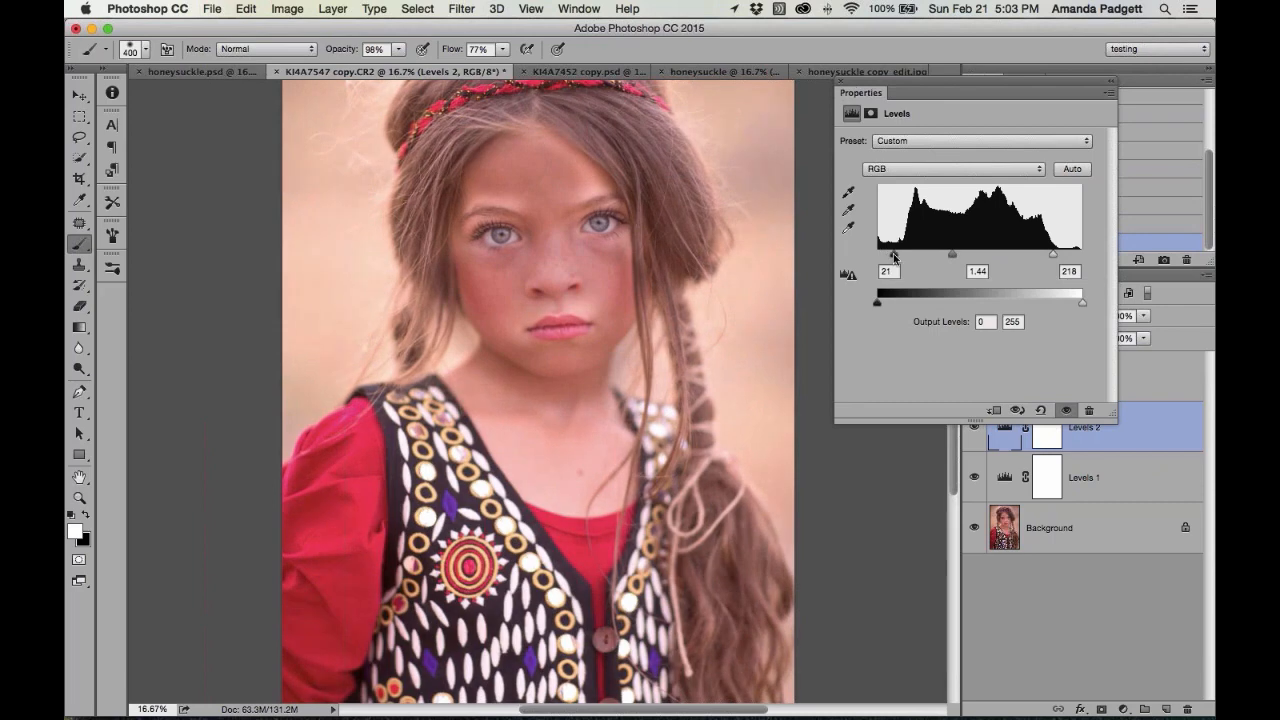
click(841, 83)
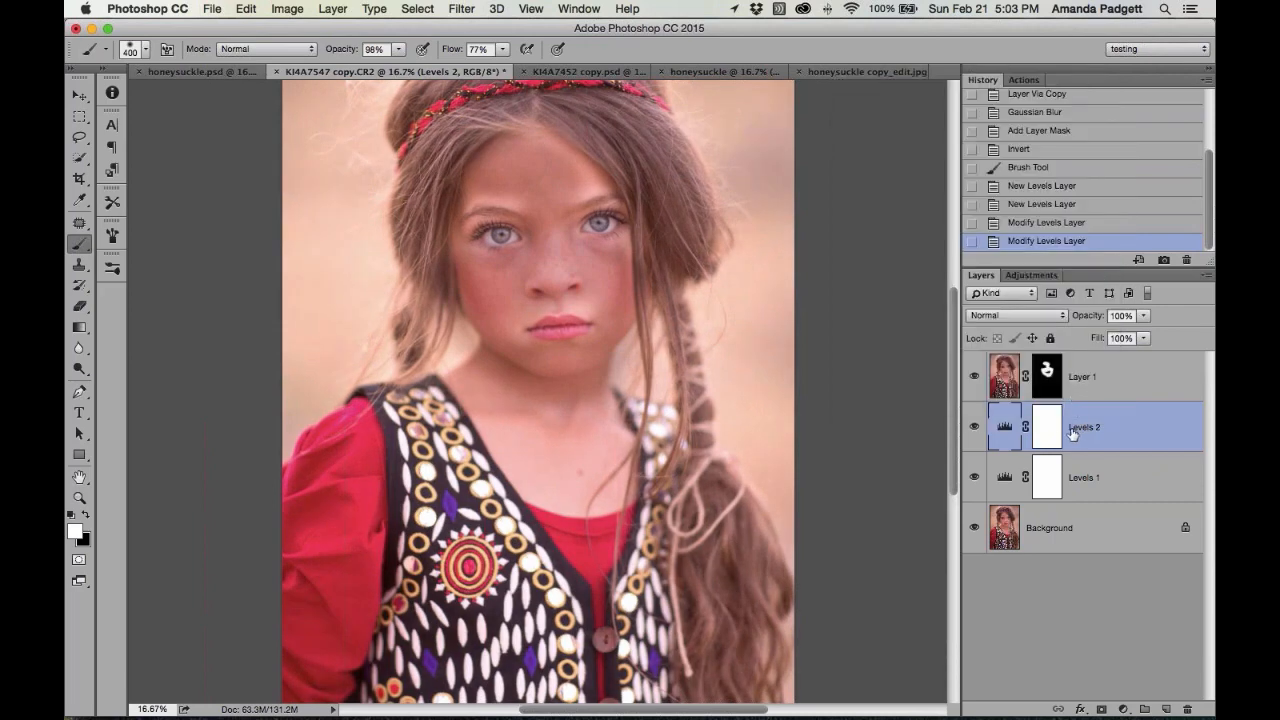
Move the masked blur layer beneath Levels 2 so the brightening covers the face, and delete the unused Levels 1 layer
click(1002, 380)
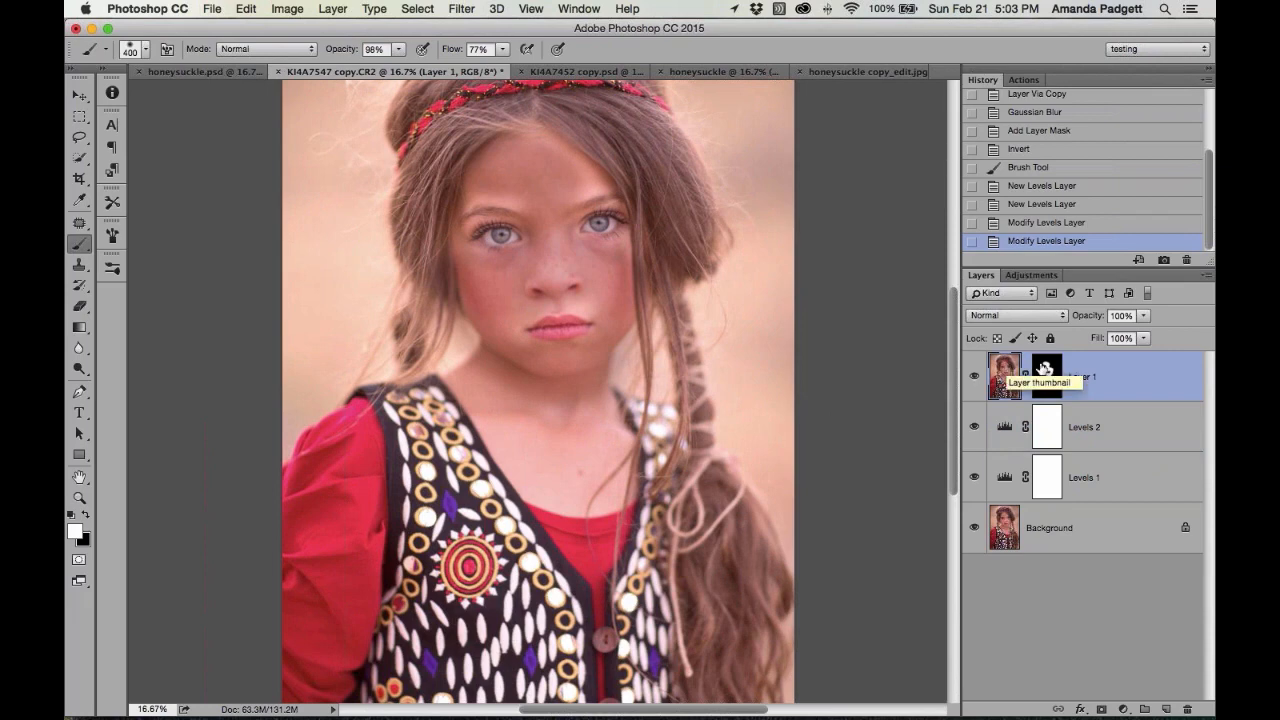
click(1040, 374)
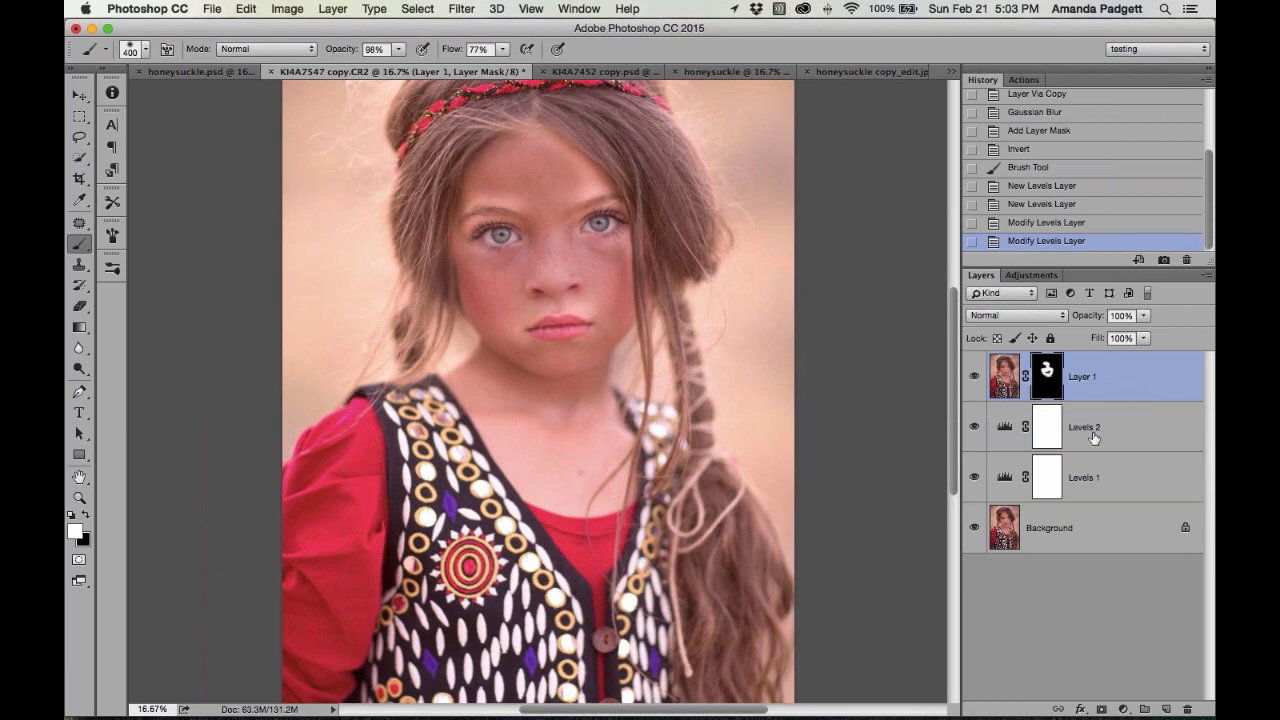
click(1035, 435)
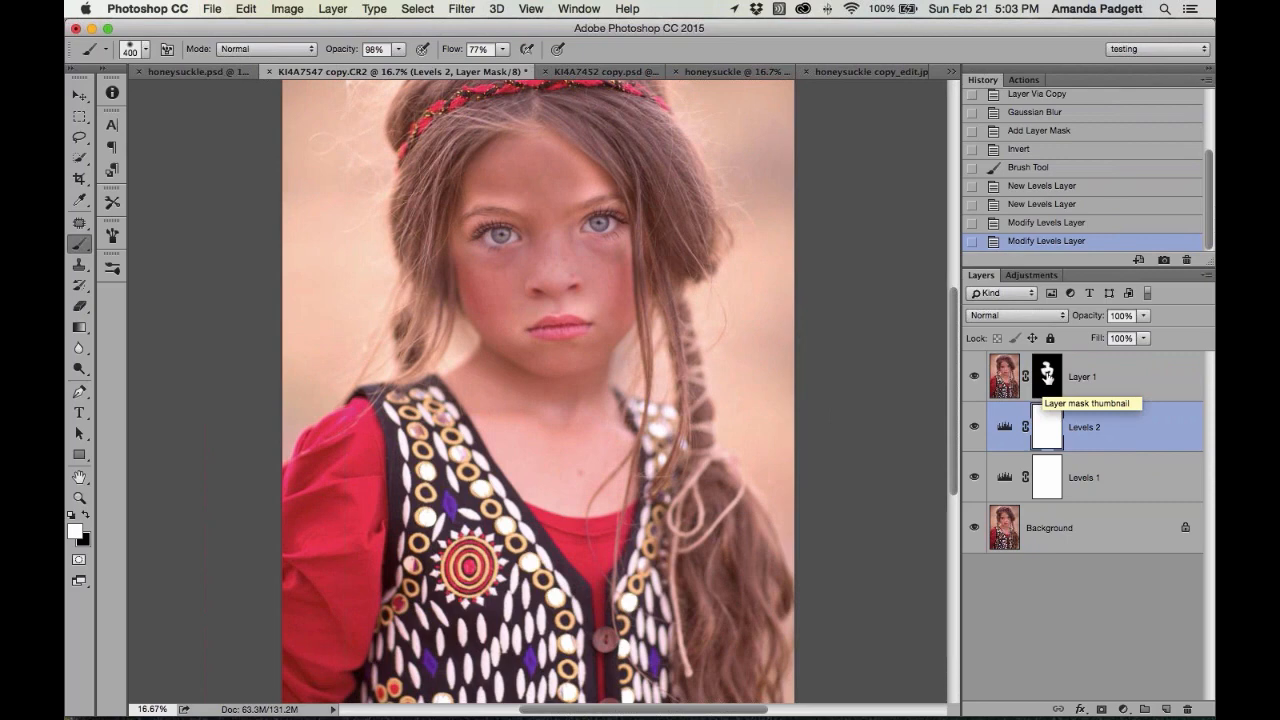
drag(1117, 379, 1115, 464)
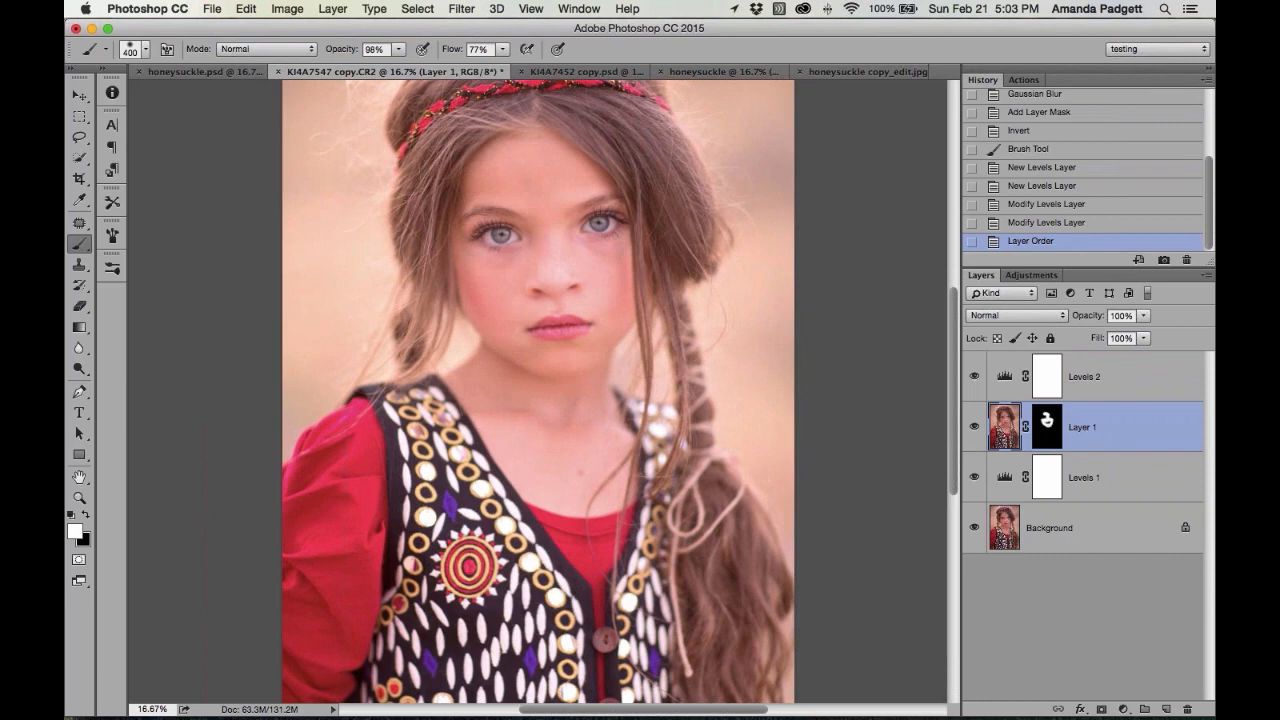
click(1115, 470)
key(BackSpace)
click(1106, 388)
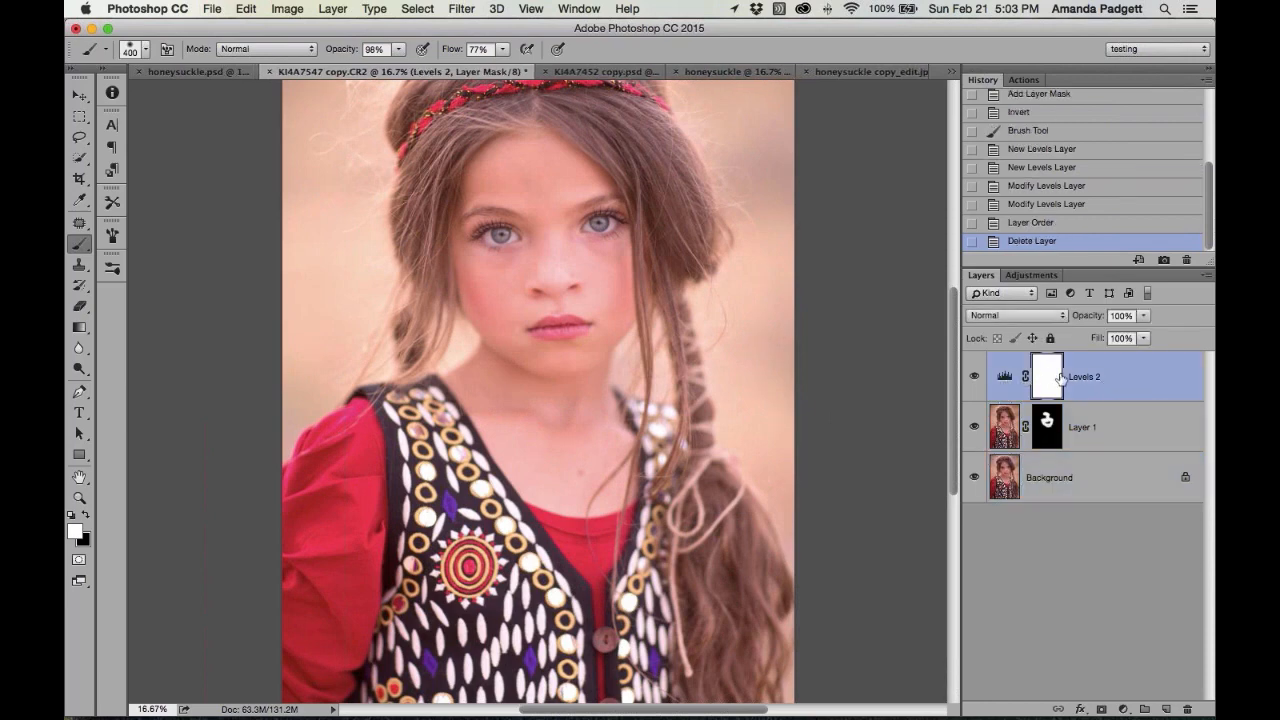
click(1055, 443)
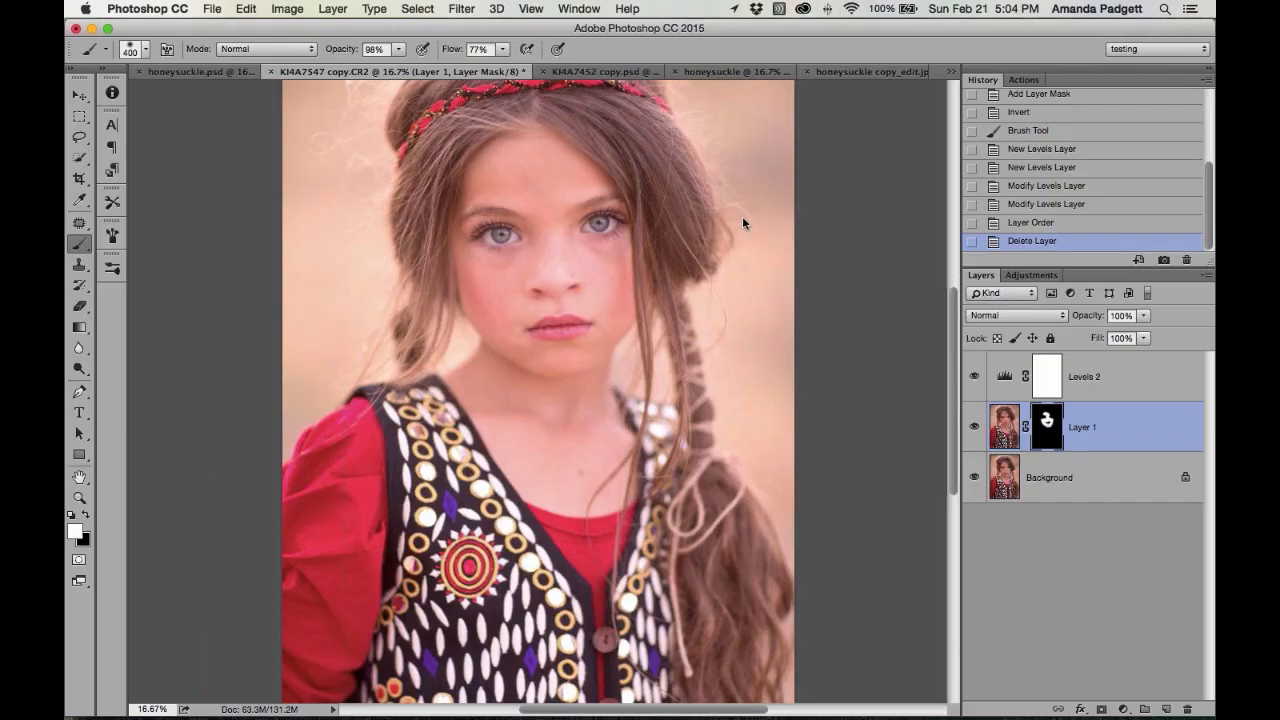
key(super+Tab)
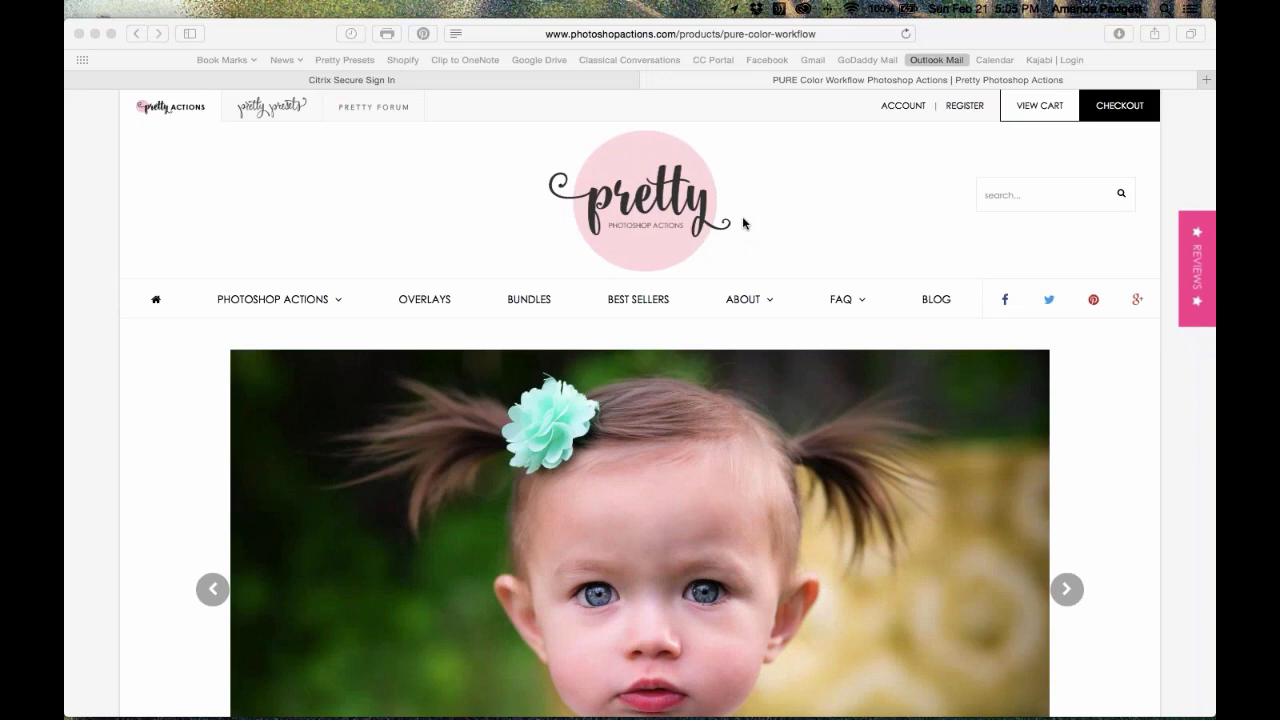
mouse_move(828, 700)
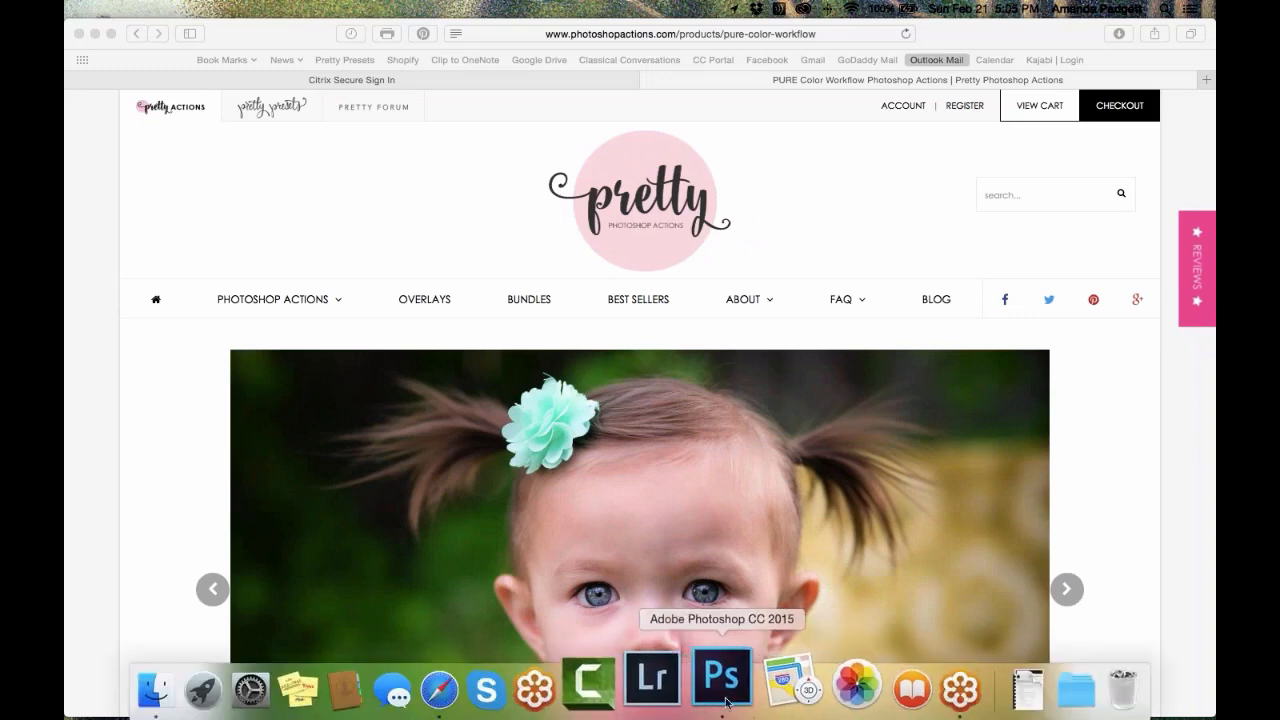
click(690, 680)
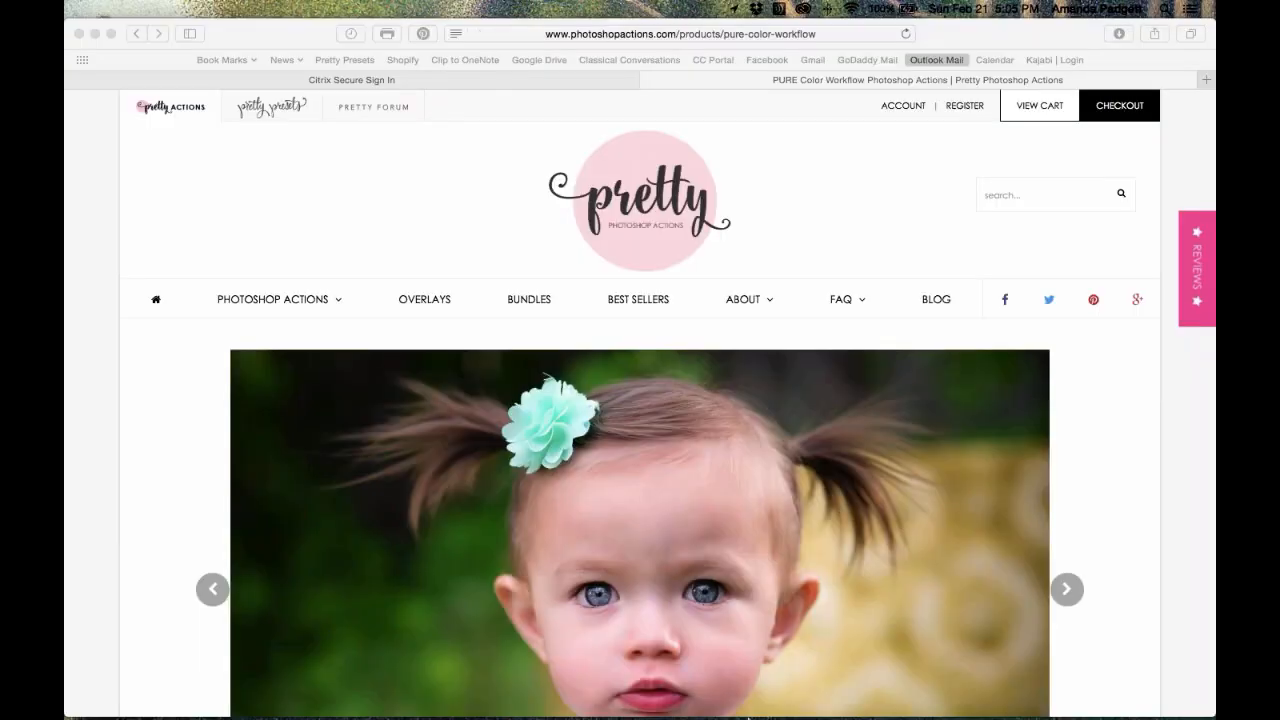
mouse_move(770, 685)
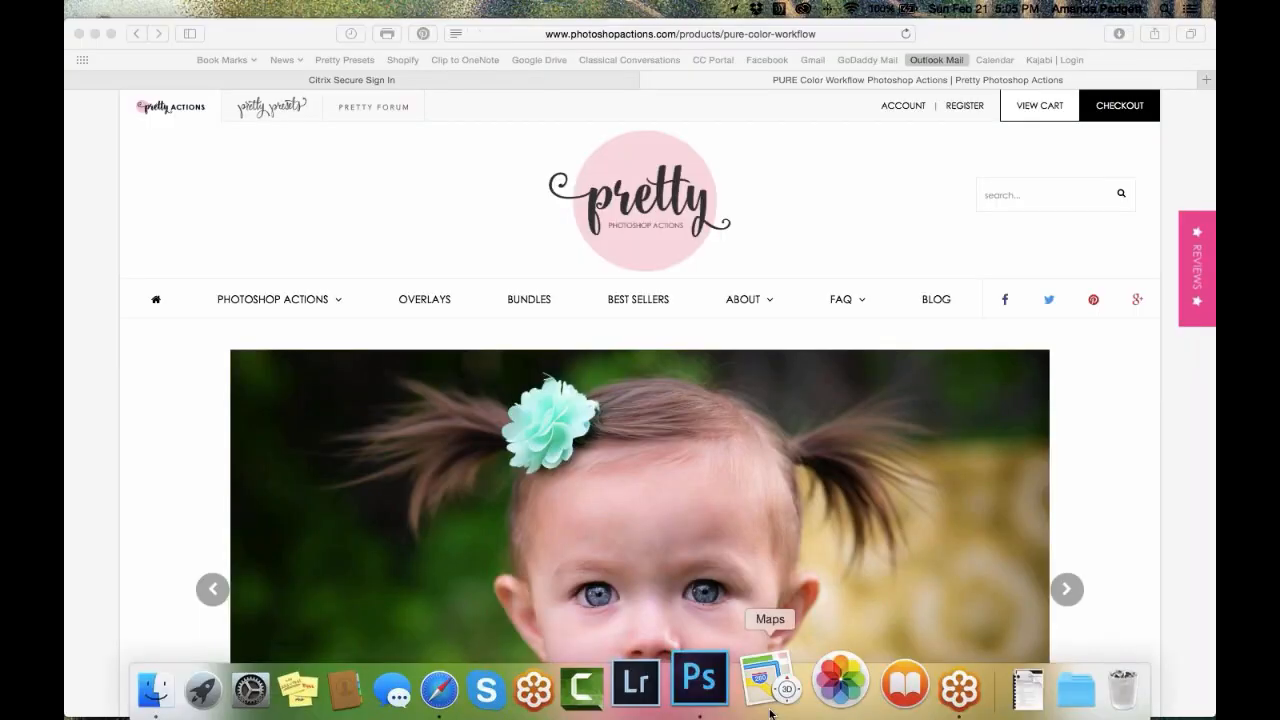
click(716, 690)
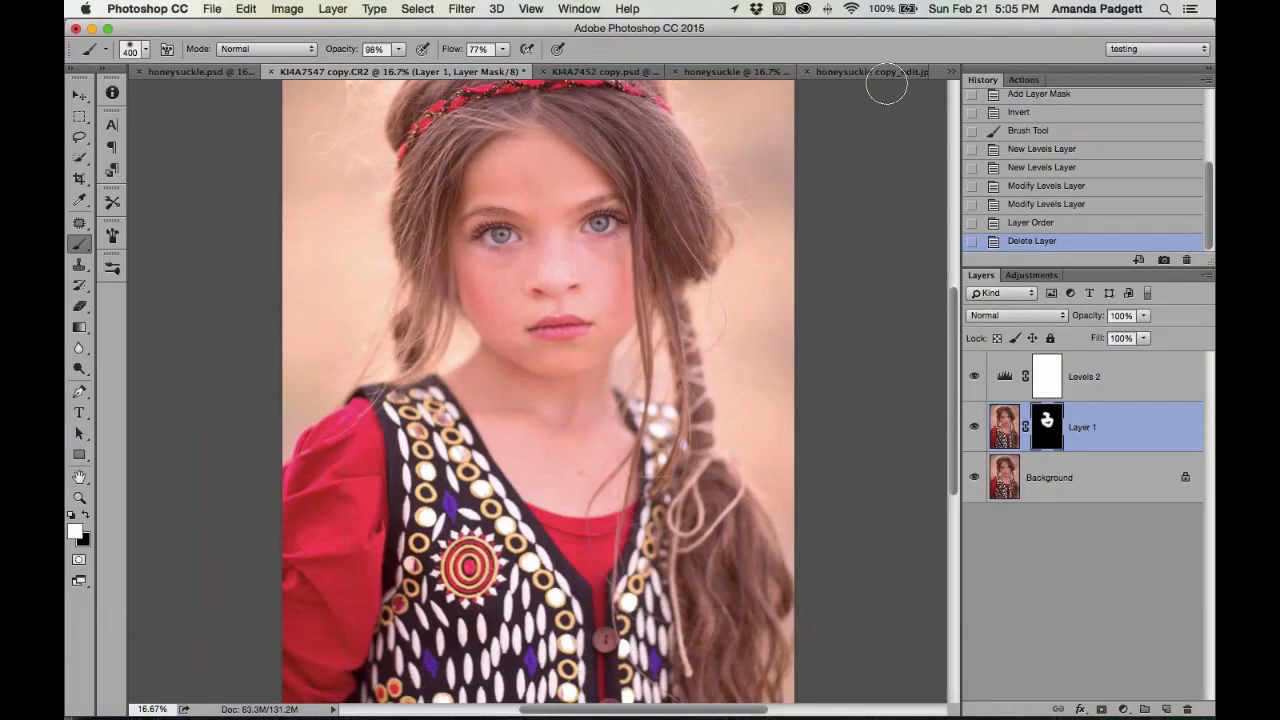
click(748, 74)
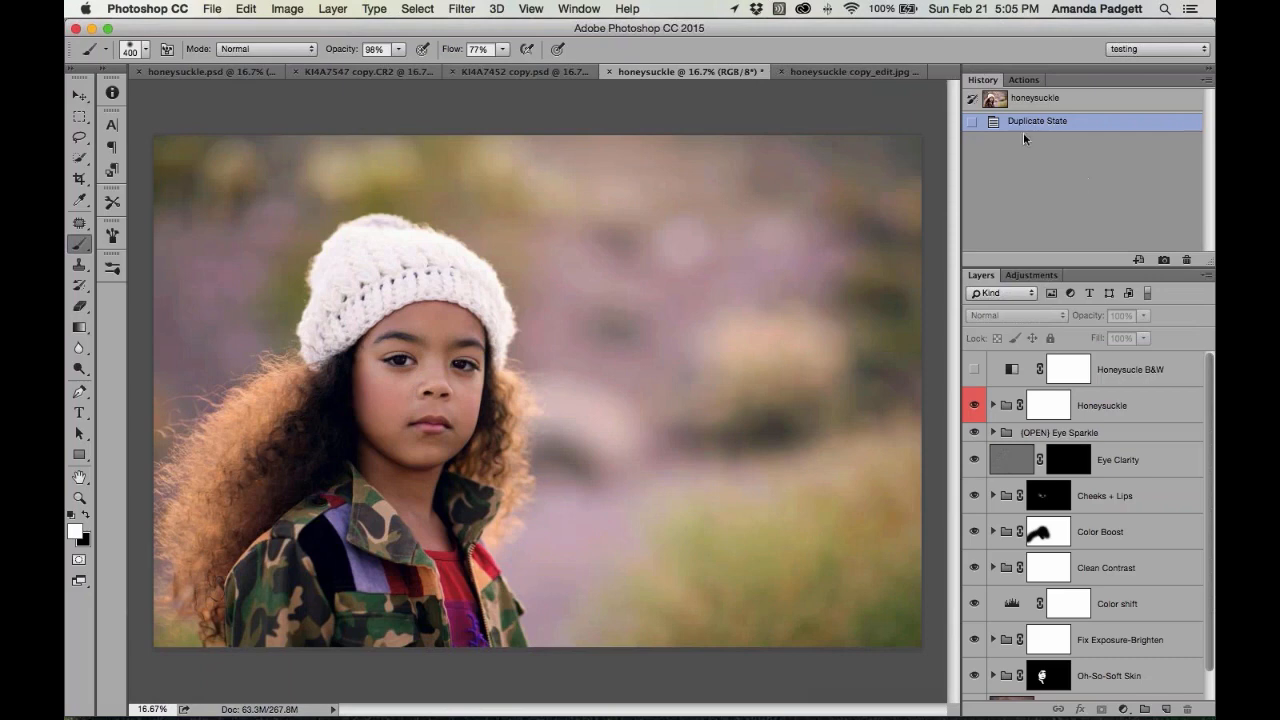
Return to the KI4A7547 portrait and delete its Levels 2 and Layer 1 layers, keeping only the background
click(370, 72)
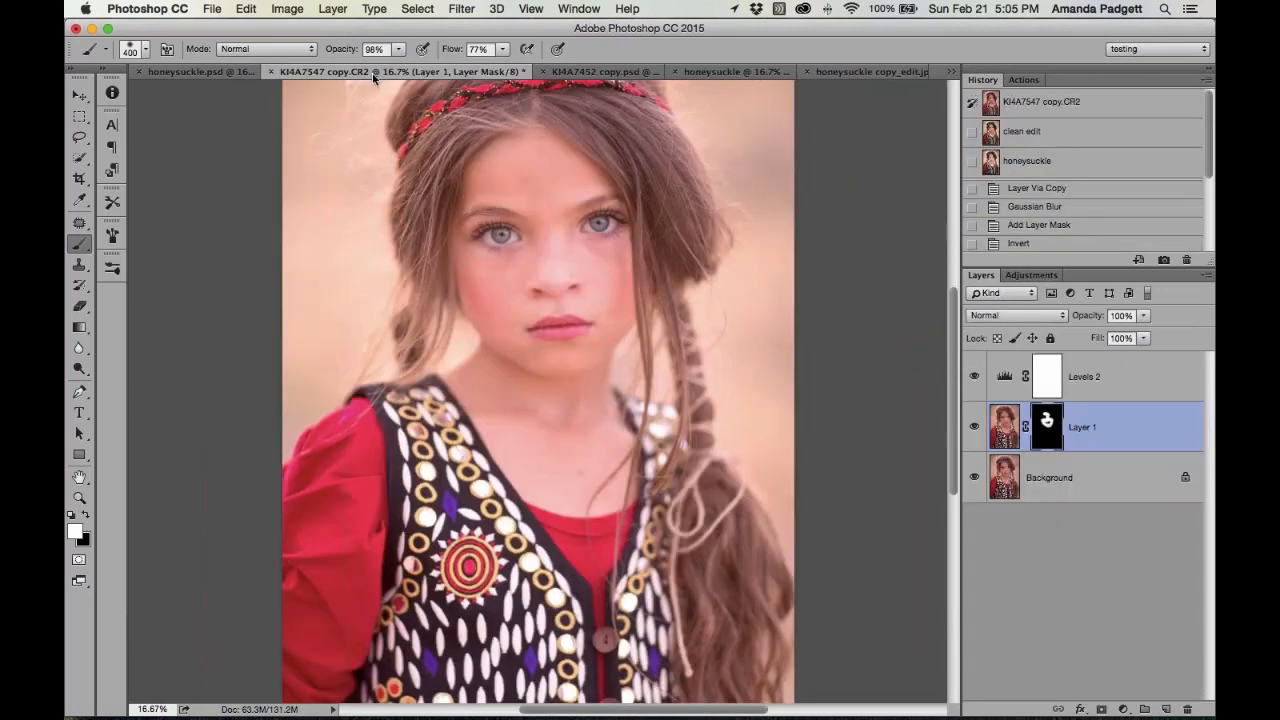
shift+click(1119, 380)
key(Delete)
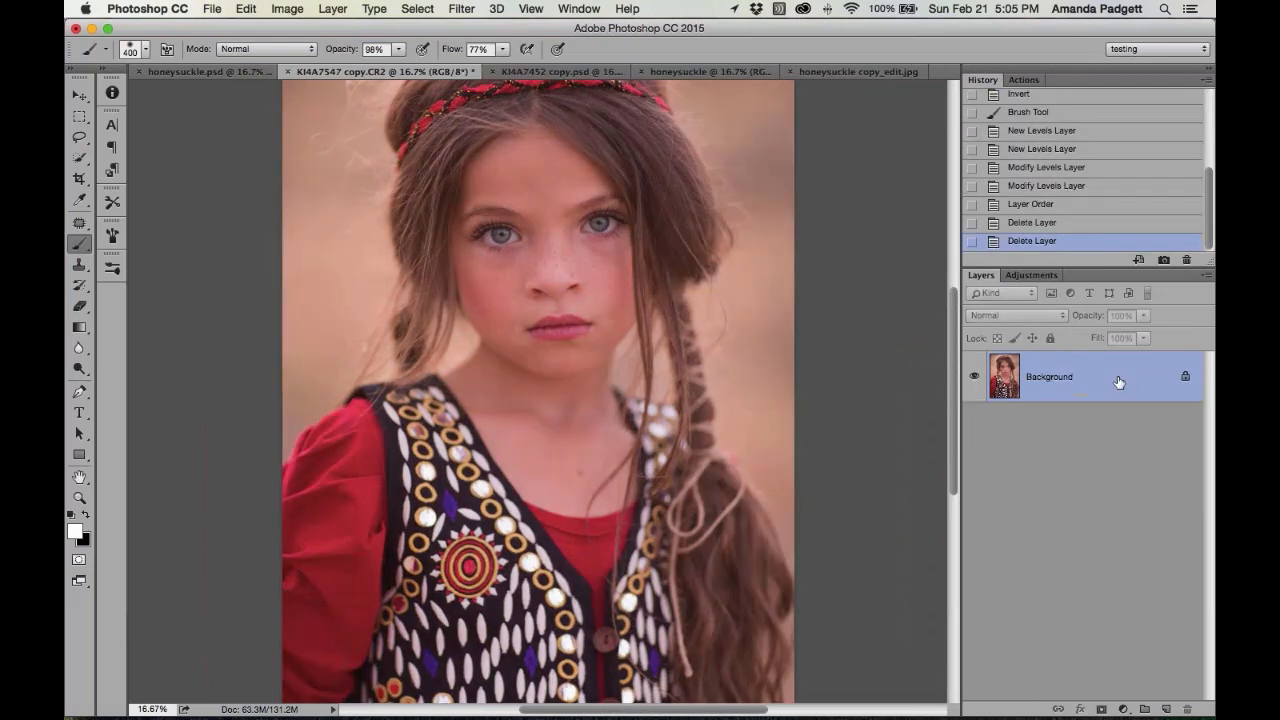
Play the Fix Exposure-Brighten action from the PRETTY ACTIONS {Pure} set and raise the resulting group's opacity to 57%
click(1023, 80)
scroll(1080, 175, up, 5)
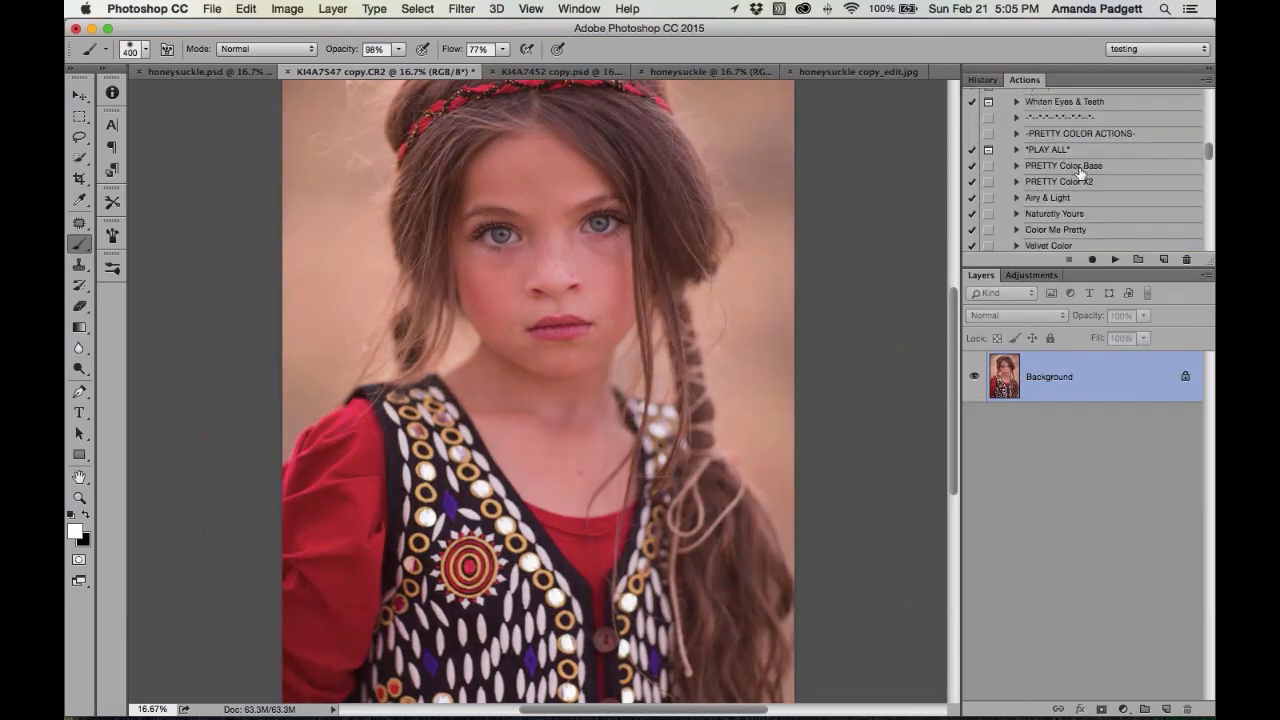
scroll(1080, 173, up, 5)
scroll(1080, 174, up, 6)
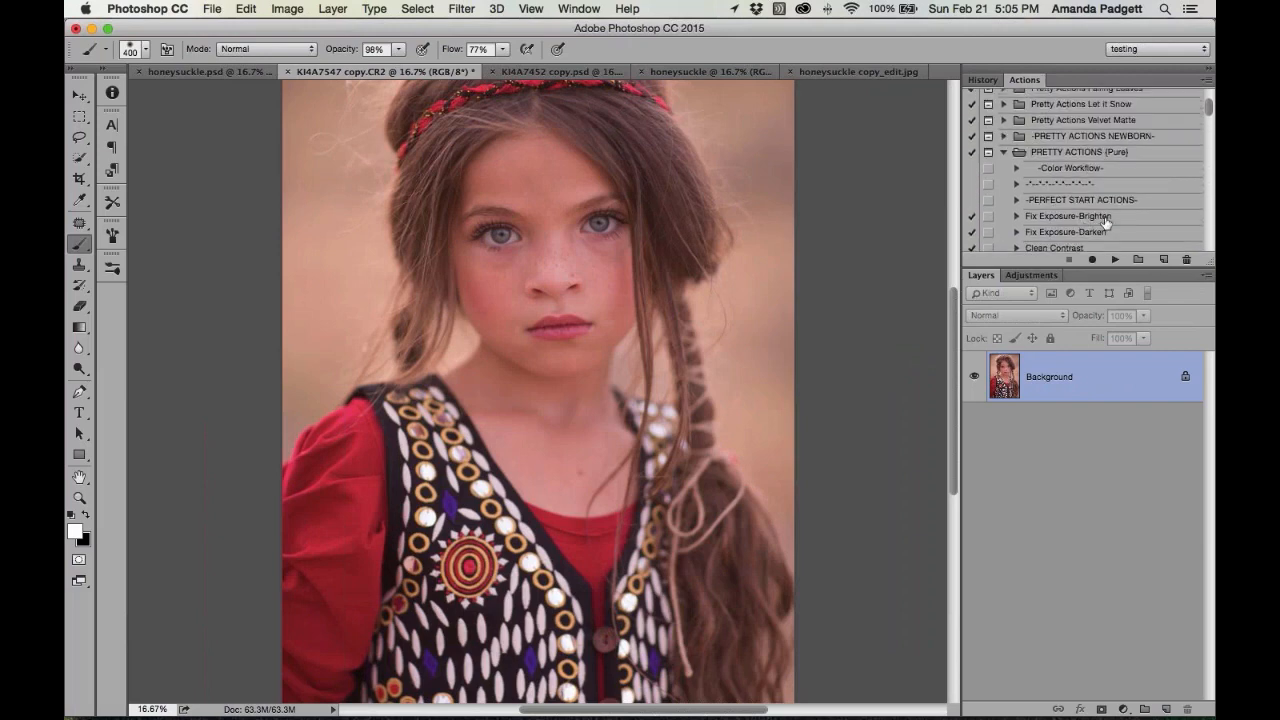
click(1115, 259)
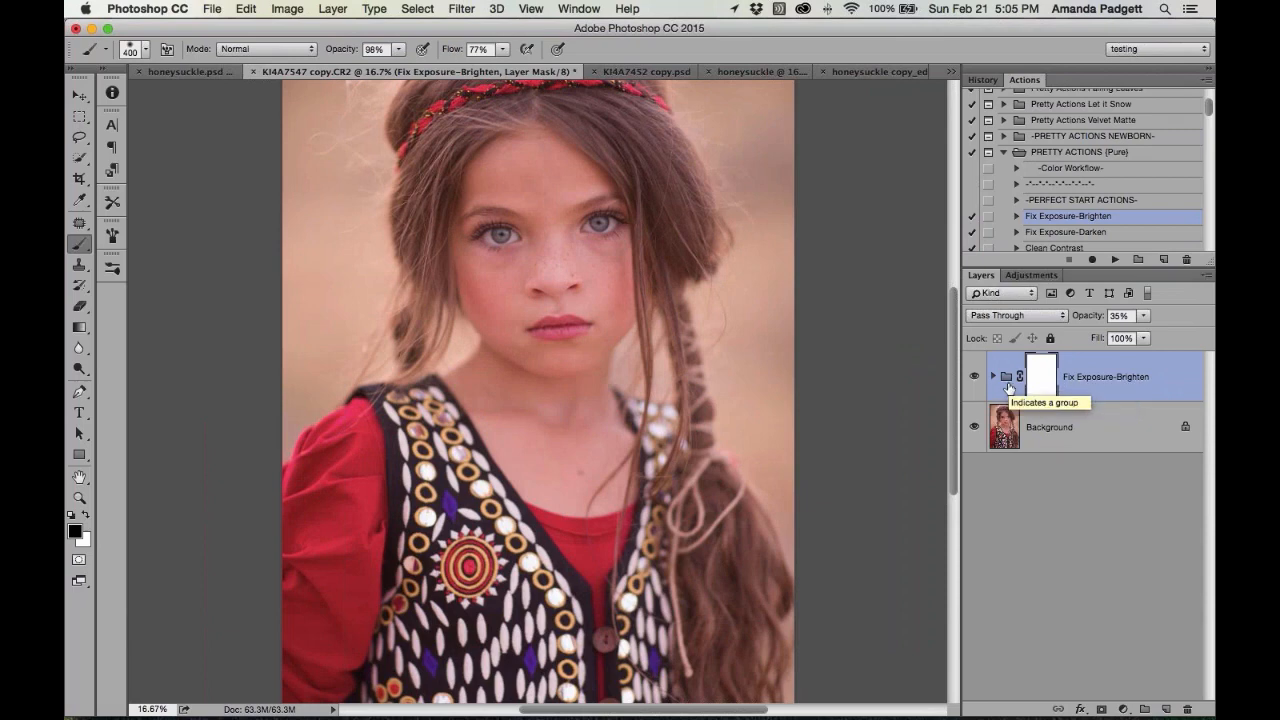
drag(1088, 321, 1104, 318)
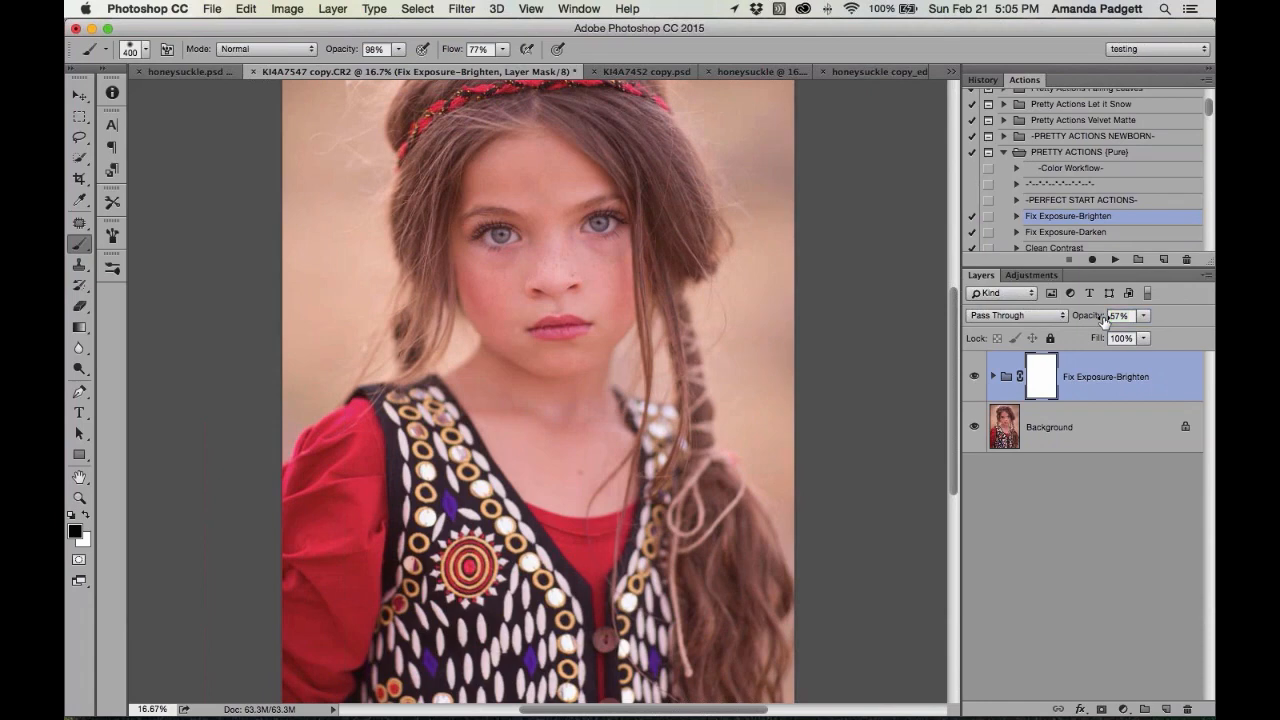
Add a Levels adjustment layer, set its gray point from the outer white of the eye, and reduce its opacity to 71%
click(1123, 709)
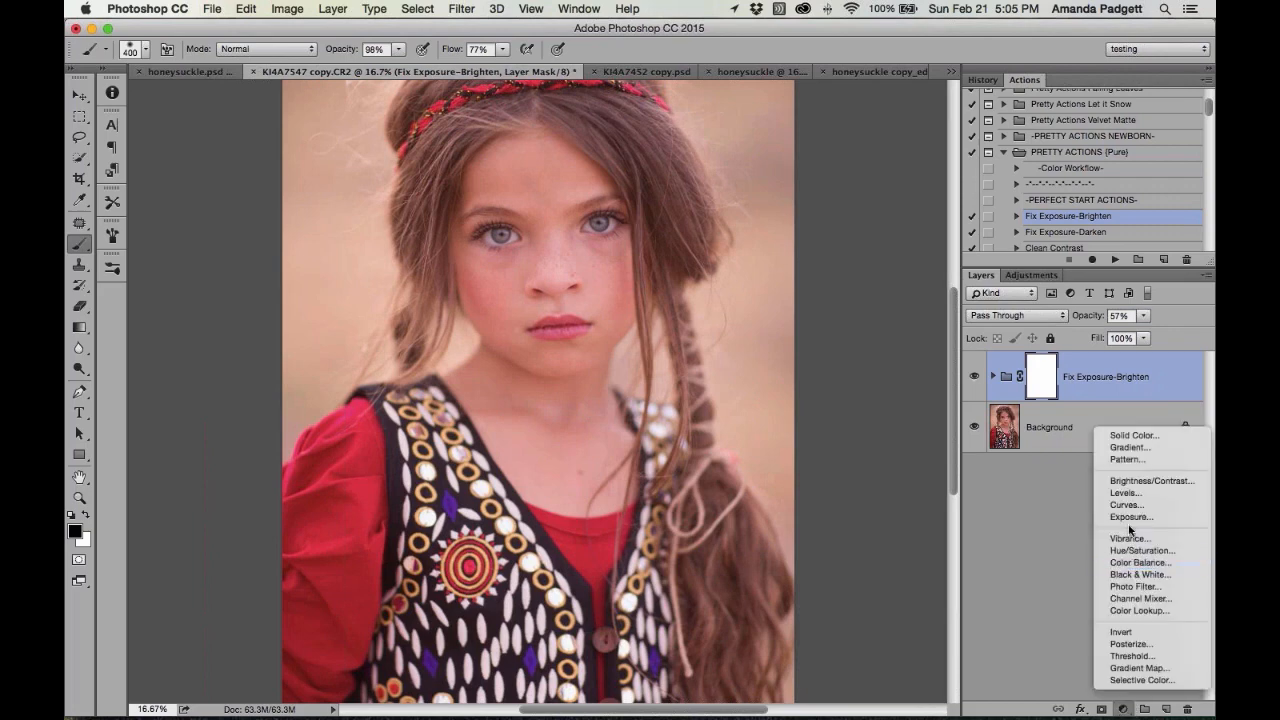
click(1124, 492)
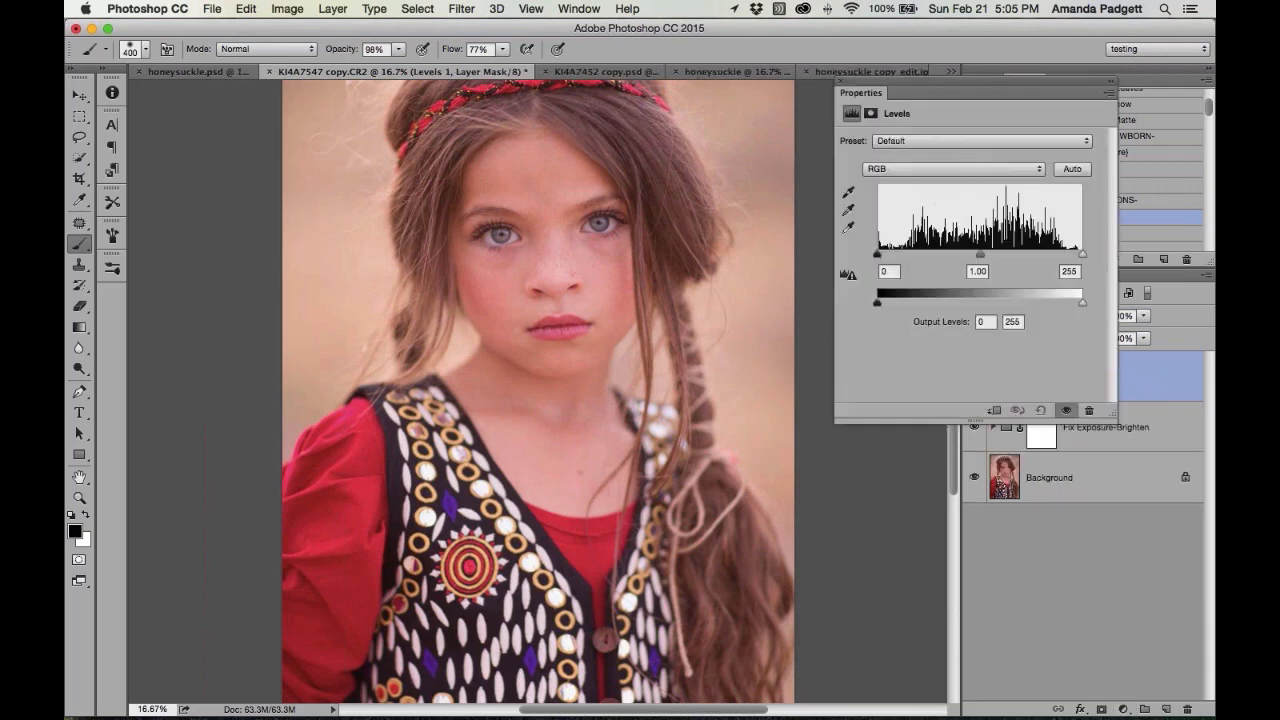
click(848, 209)
click(618, 220)
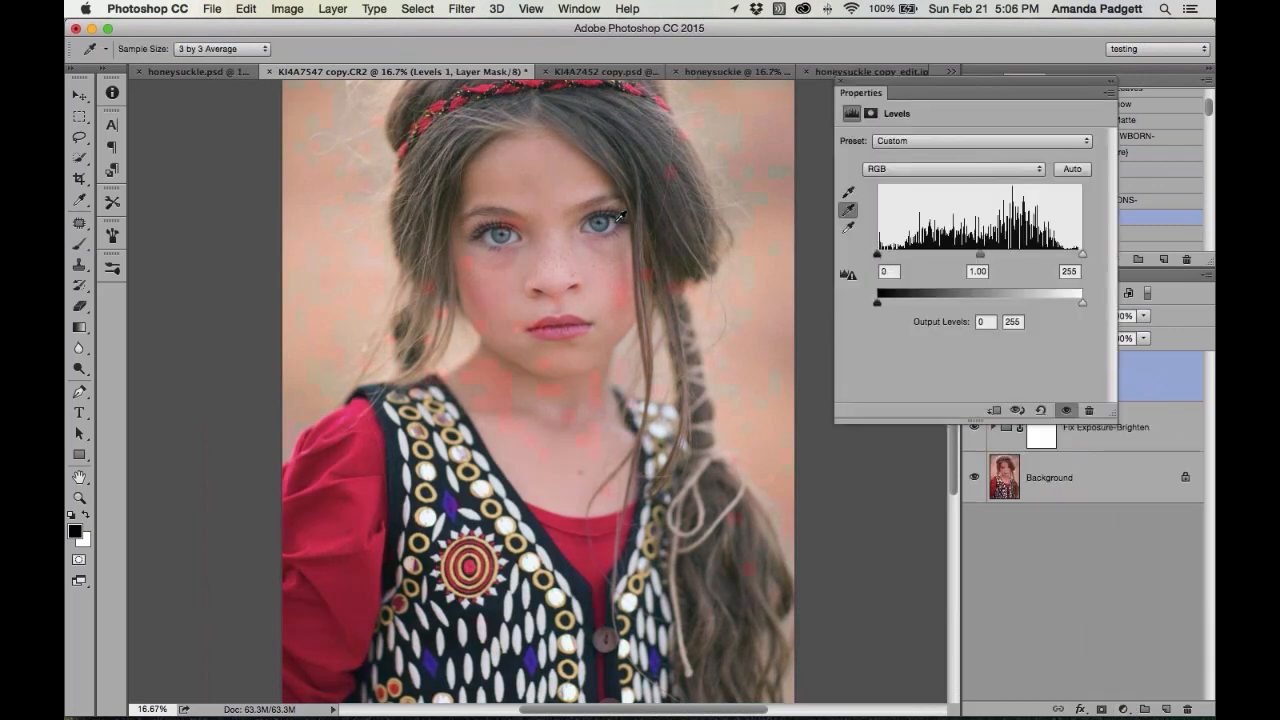
click(839, 81)
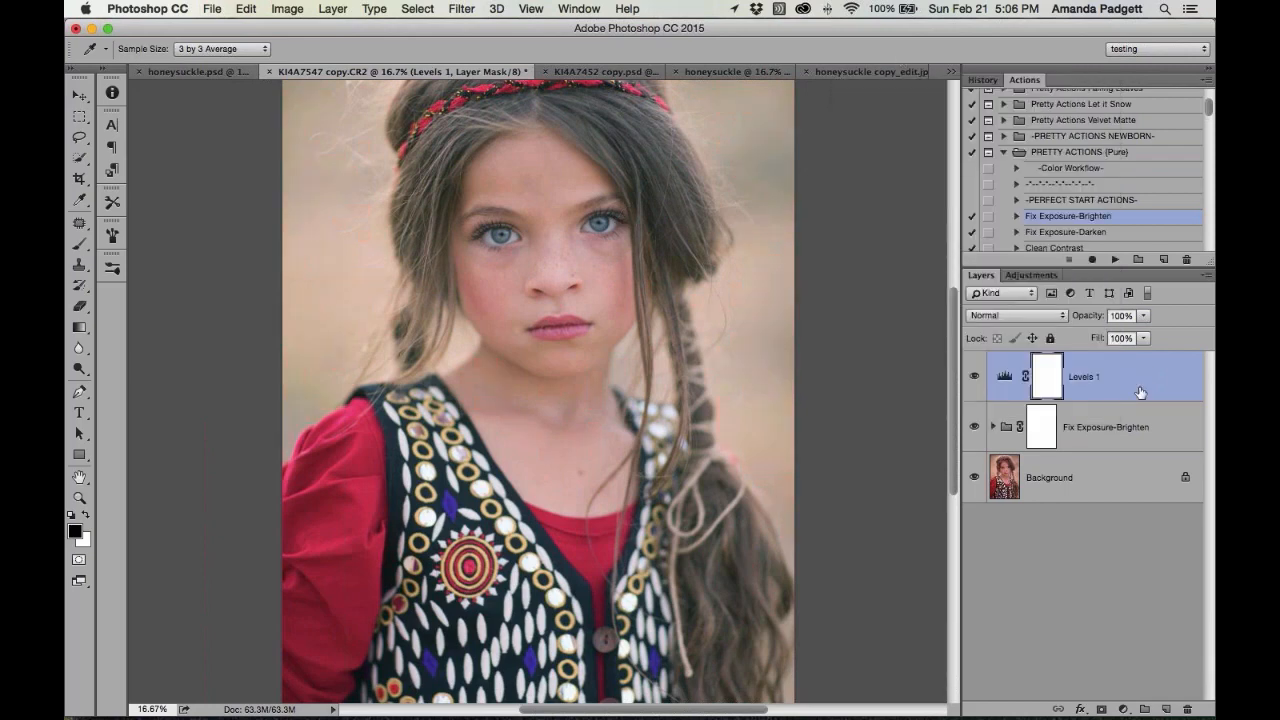
click(1143, 315)
drag(1147, 333, 1123, 338)
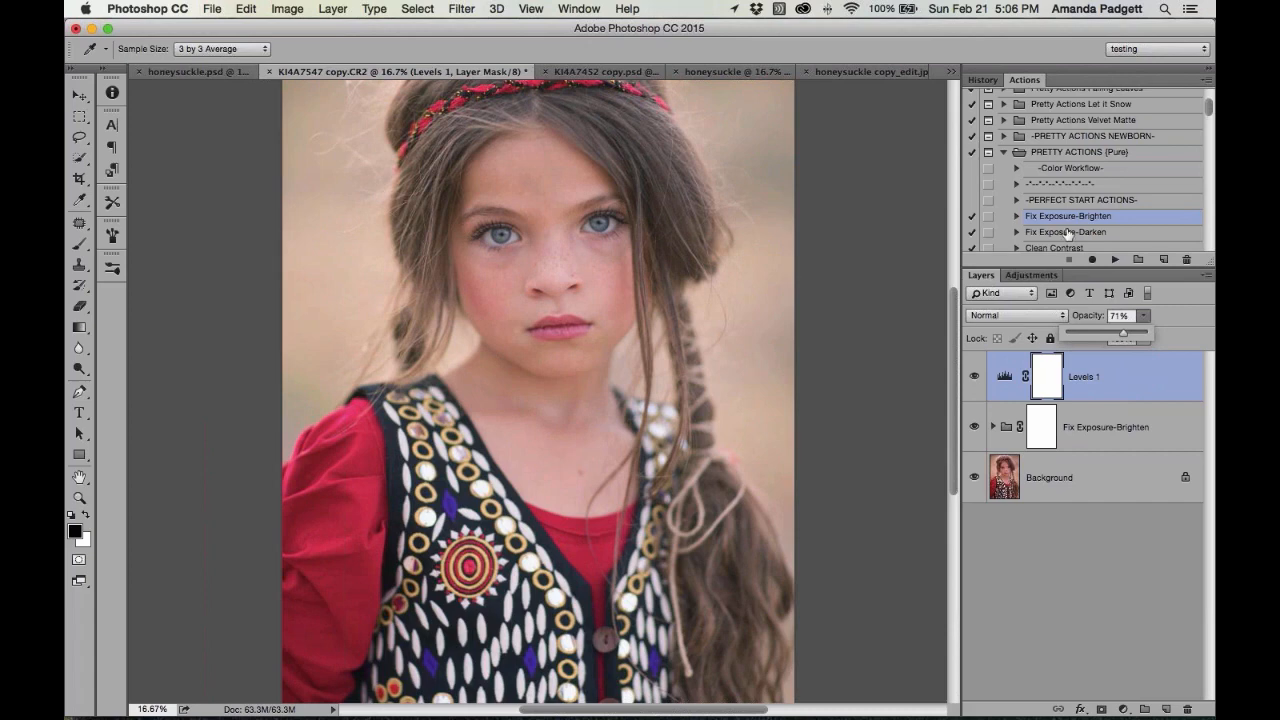
Play the Clean Contrast action above the Levels 1 layer
scroll(1075, 226, down, 3)
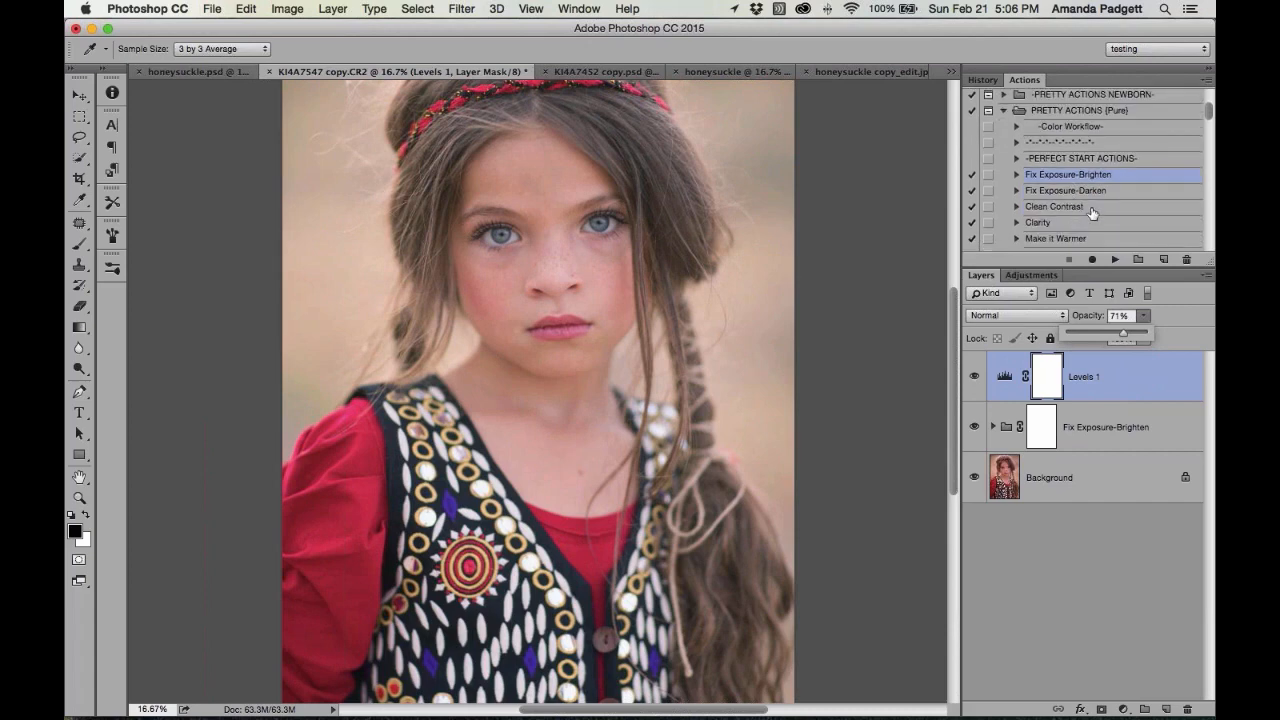
click(1093, 210)
click(1115, 259)
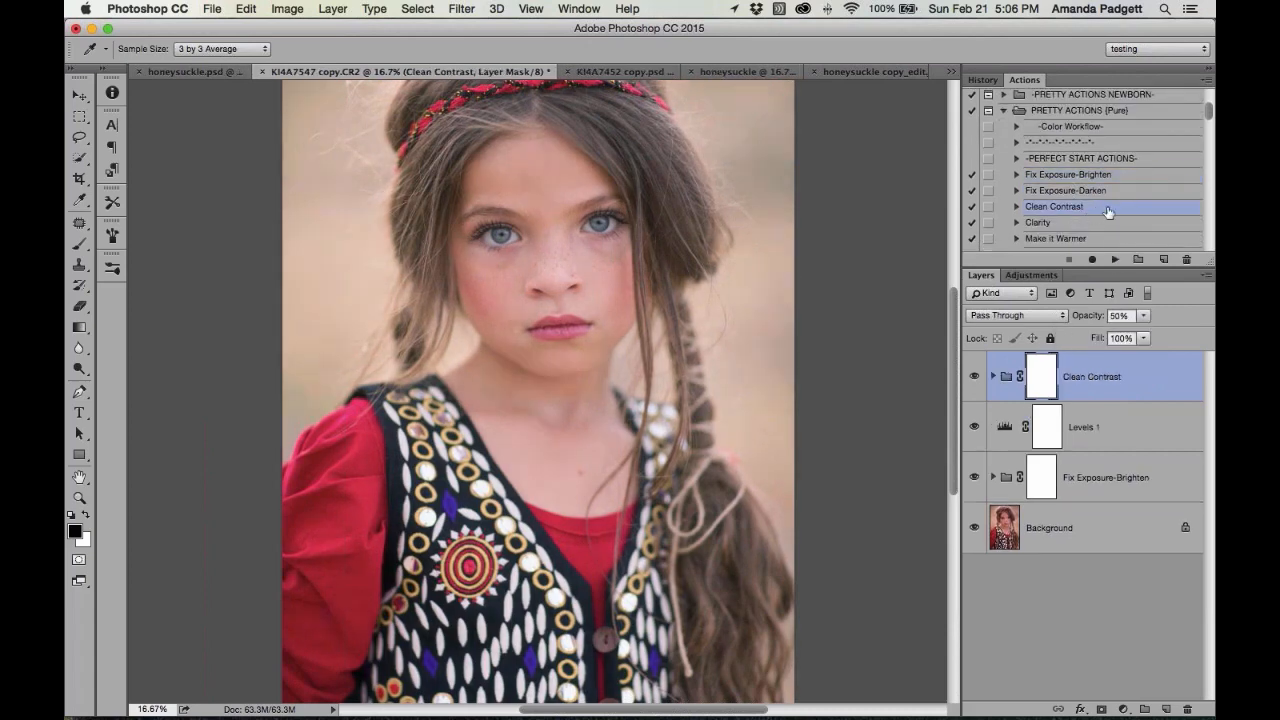
Play the Oh-So-Soft Skin action from the Mini Retouch set and continue past its painting instructions
scroll(1107, 205, down, 2)
scroll(1107, 200, down, 10)
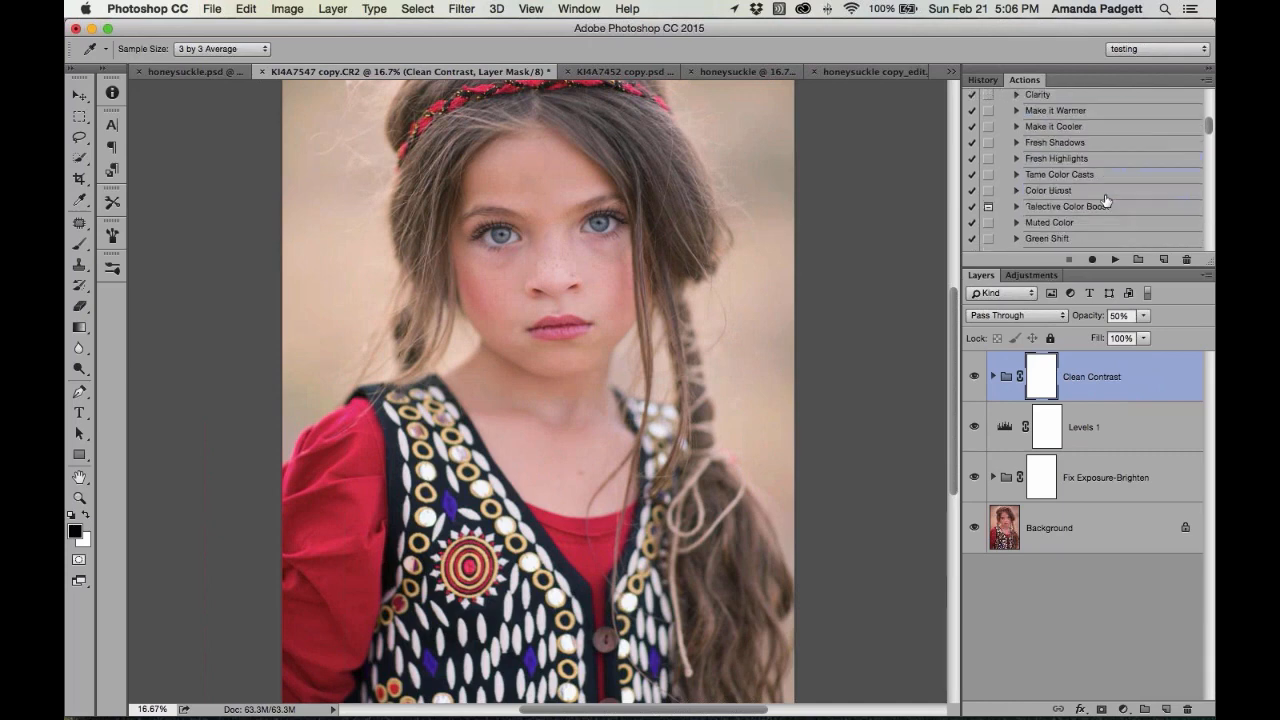
click(1097, 207)
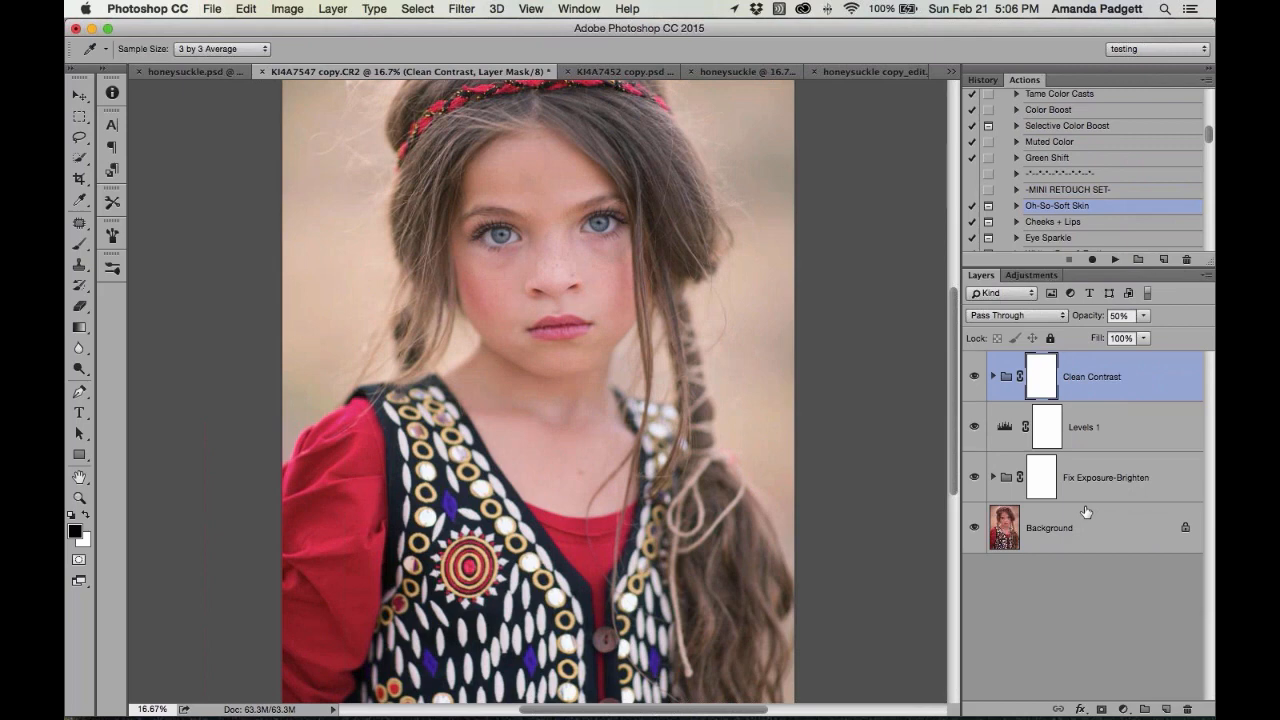
click(1116, 260)
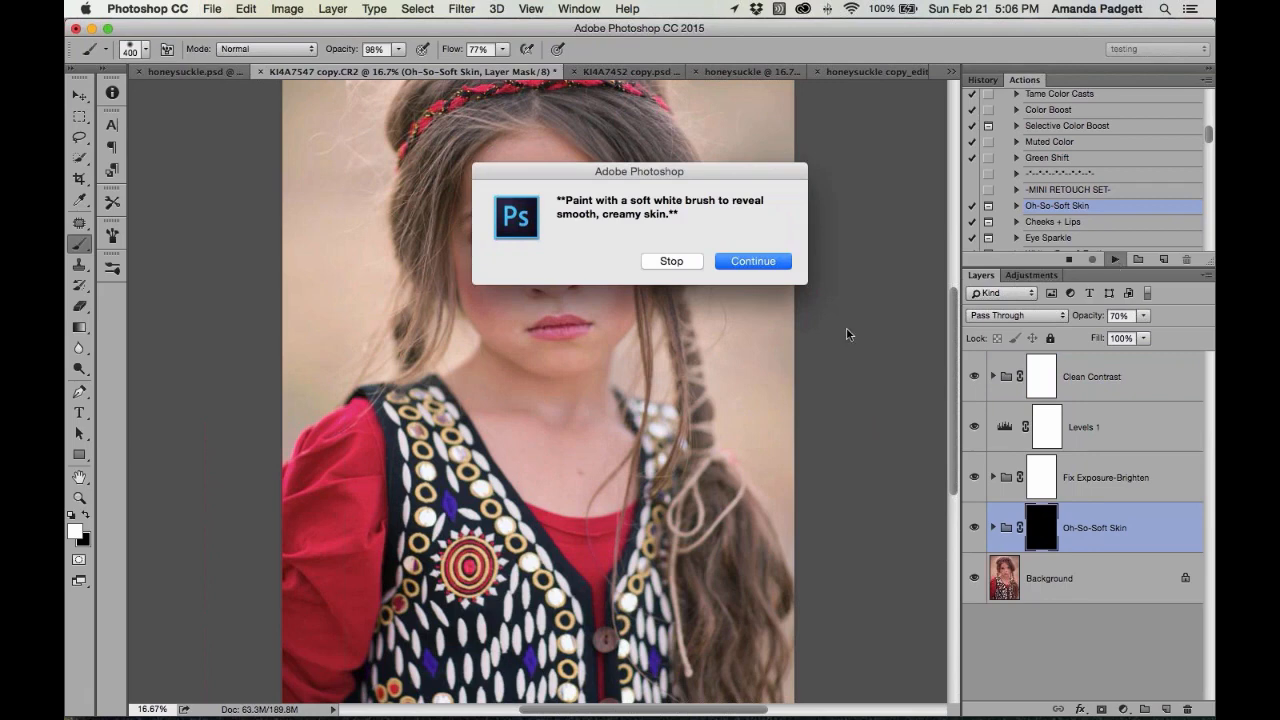
click(783, 268)
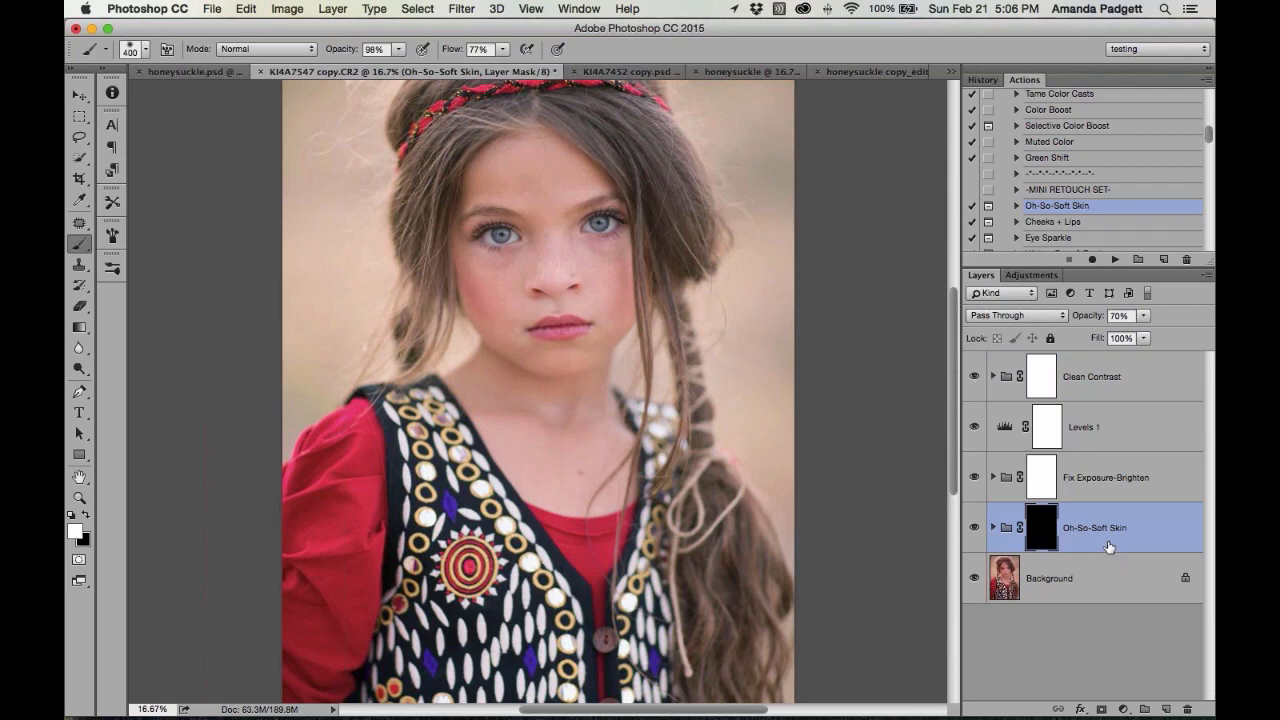
Lower the brush opacity to 74% and paint white over the face and neck skin on the Oh-So-Soft Skin mask
click(398, 49)
drag(407, 57, 384, 74)
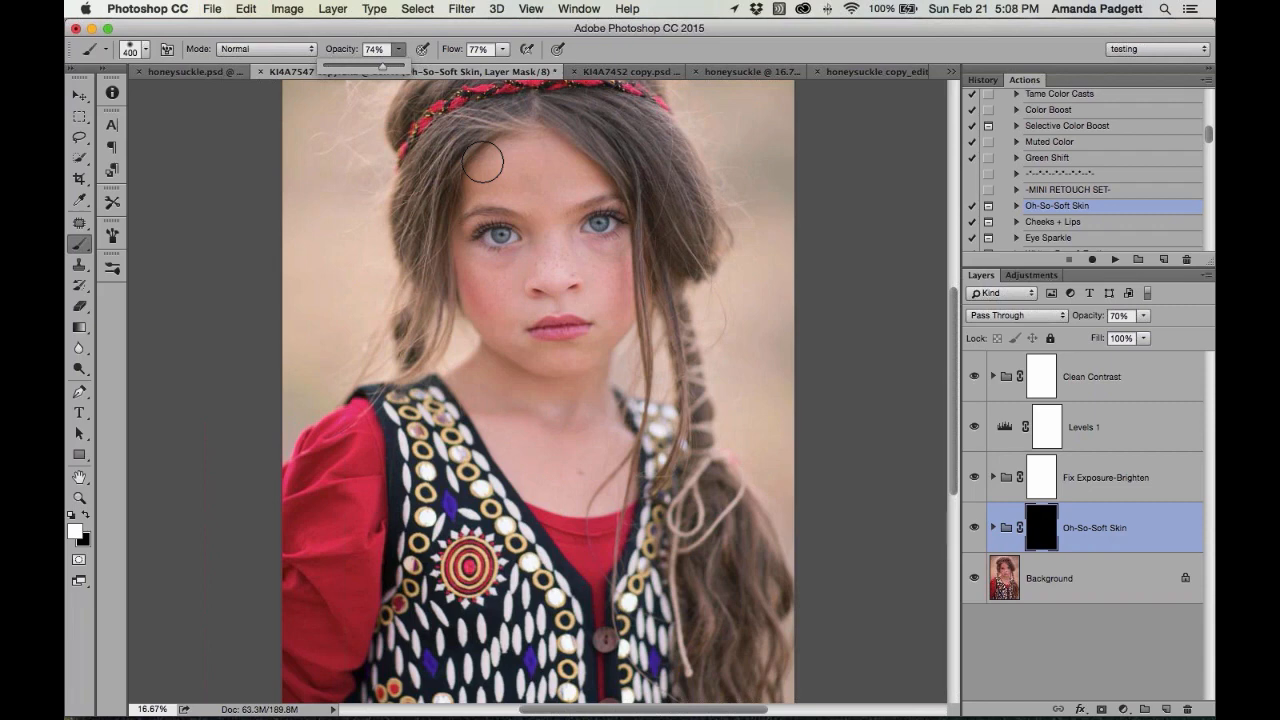
mouse_move(554, 190)
mouse_down()
mouse_move(508, 172)
mouse_move(521, 188)
mouse_move(546, 184)
mouse_move(553, 221)
mouse_move(532, 266)
mouse_move(480, 275)
mouse_move(560, 262)
mouse_move(624, 277)
mouse_move(625, 316)
mouse_move(501, 340)
mouse_move(482, 307)
mouse_move(496, 290)
mouse_move(579, 275)
mouse_move(472, 290)
mouse_move(586, 467)
mouse_move(584, 426)
mouse_move(579, 480)
mouse_move(490, 385)
mouse_move(601, 424)
mouse_move(568, 470)
mouse_move(521, 410)
mouse_move(549, 366)
mouse_move(484, 357)
mouse_move(486, 304)
mouse_move(550, 232)
mouse_move(609, 270)
mouse_move(631, 321)
mouse_up()
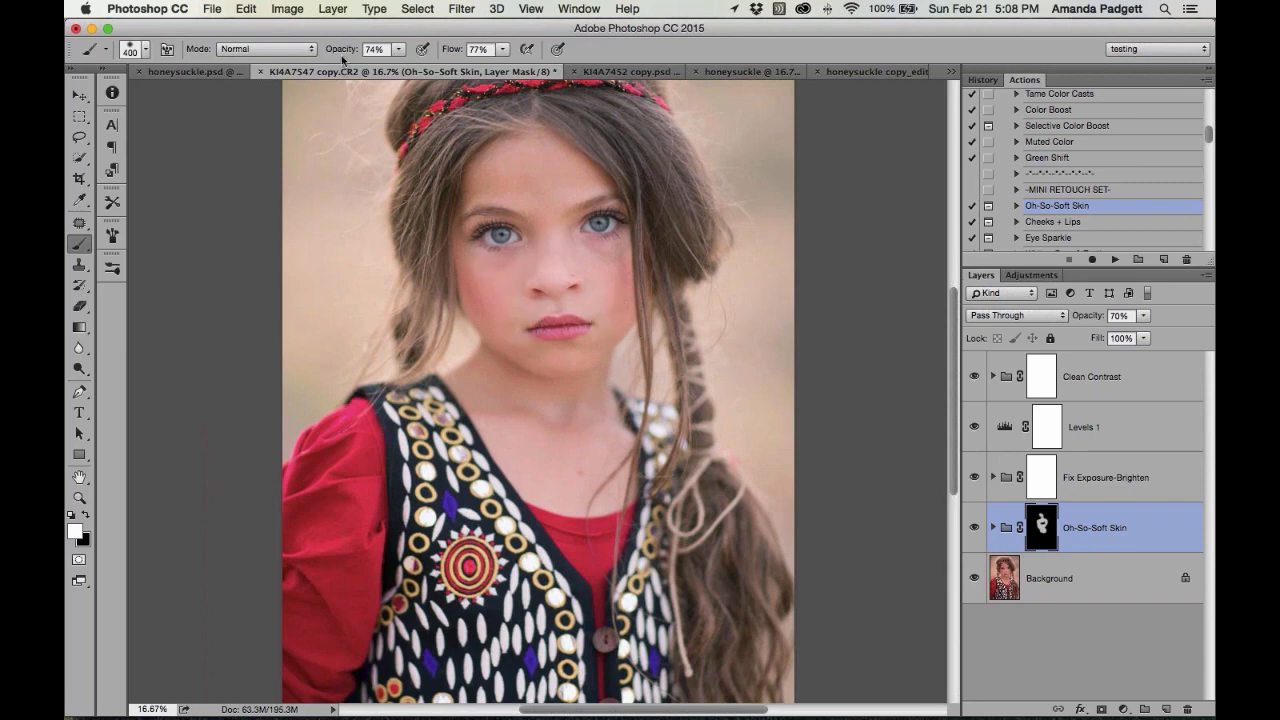
Reduce the brush to size 175 and its opacity to 61%
drag(341, 53, 352, 55)
key(bracketleft)
key(bracketleft)
key(bracketleft)
key(bracketleft)
drag(352, 55, 334, 56)
key(super+h)
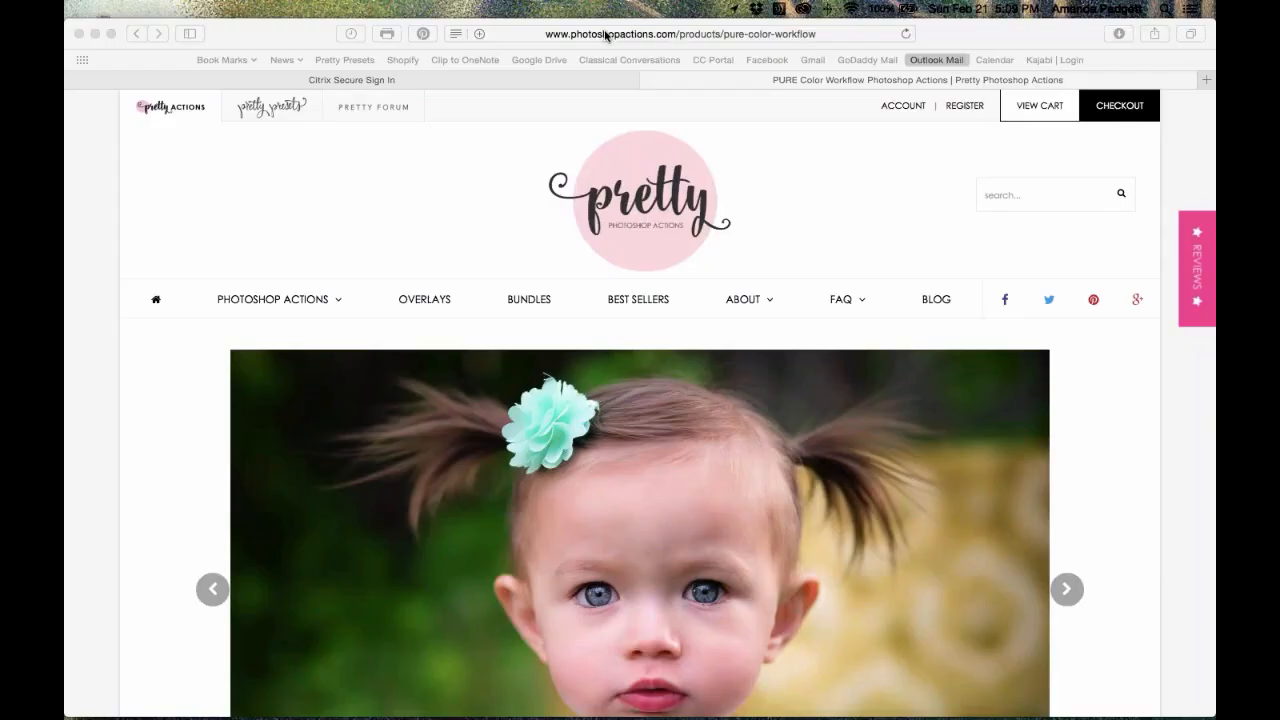
mouse_move(916, 690)
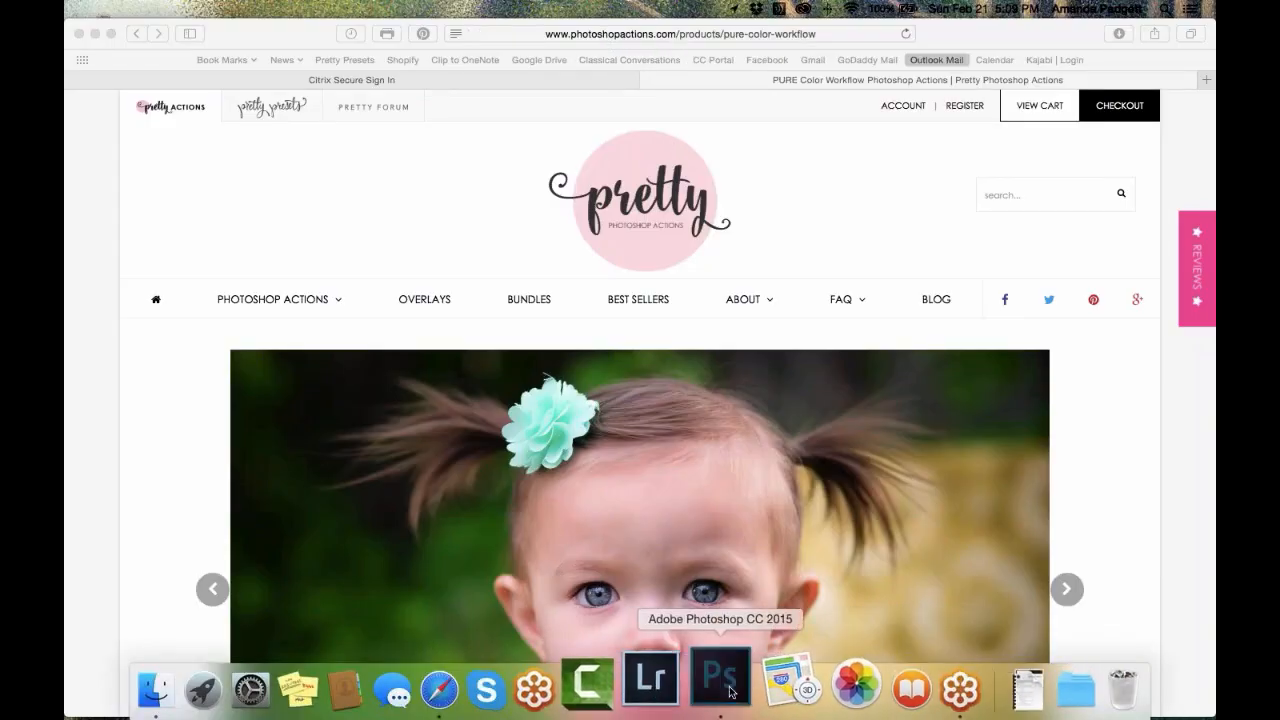
click(697, 682)
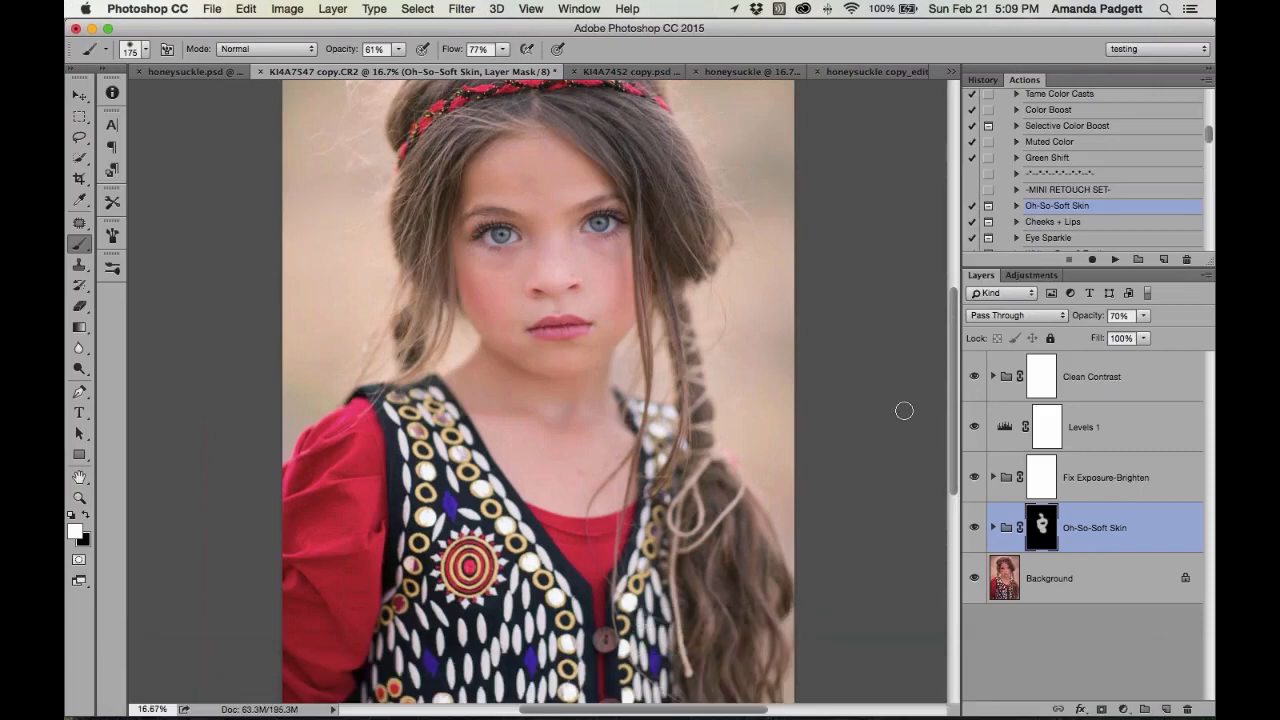
Delete the Levels 1 adjustment layer from between Clean Contrast and Fix Exposure-Brighten
click(1088, 440)
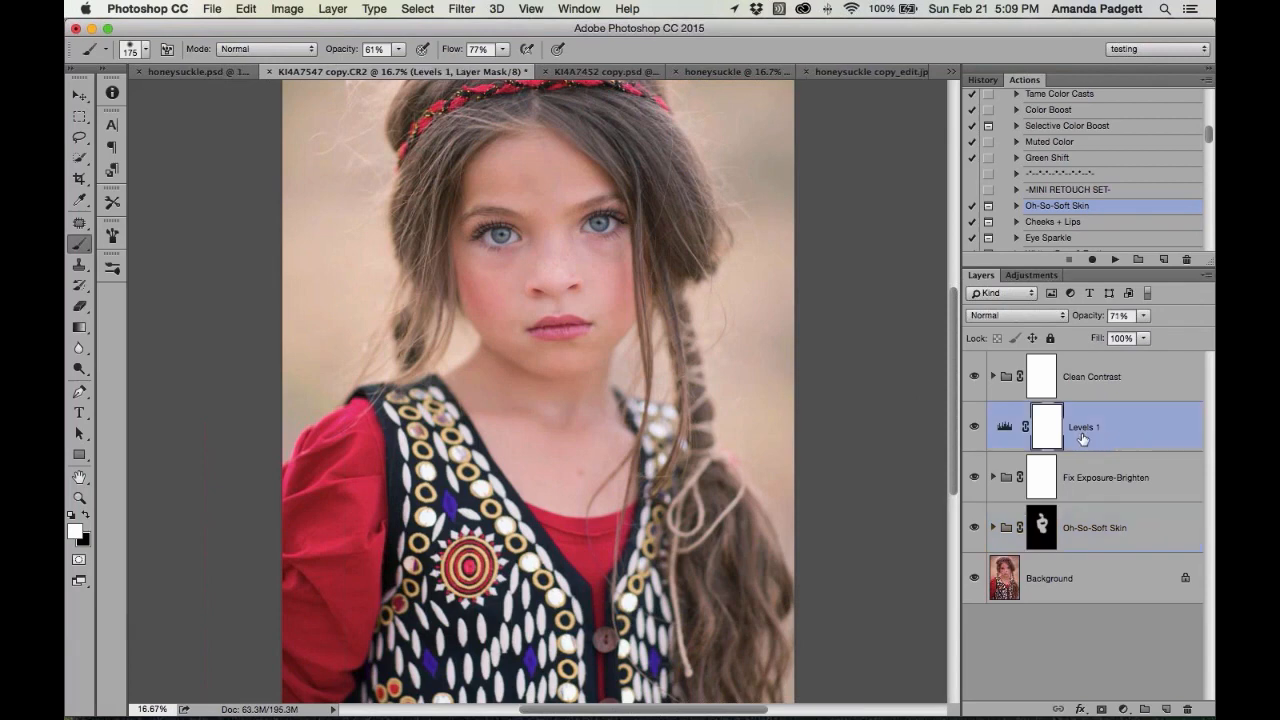
key(BackSpace)
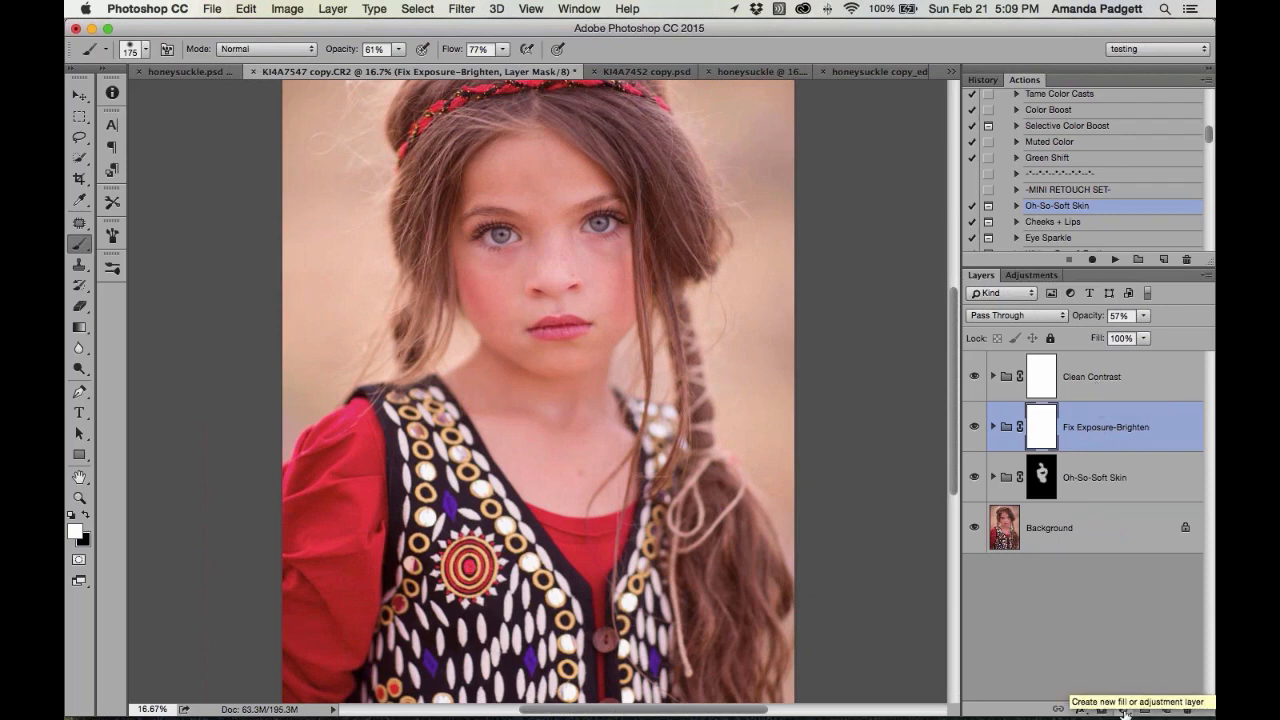
Add a Levels adjustment layer above Fix Exposure-Brighten and sample its gray point from the girl's eye
mouse_move(1126, 714)
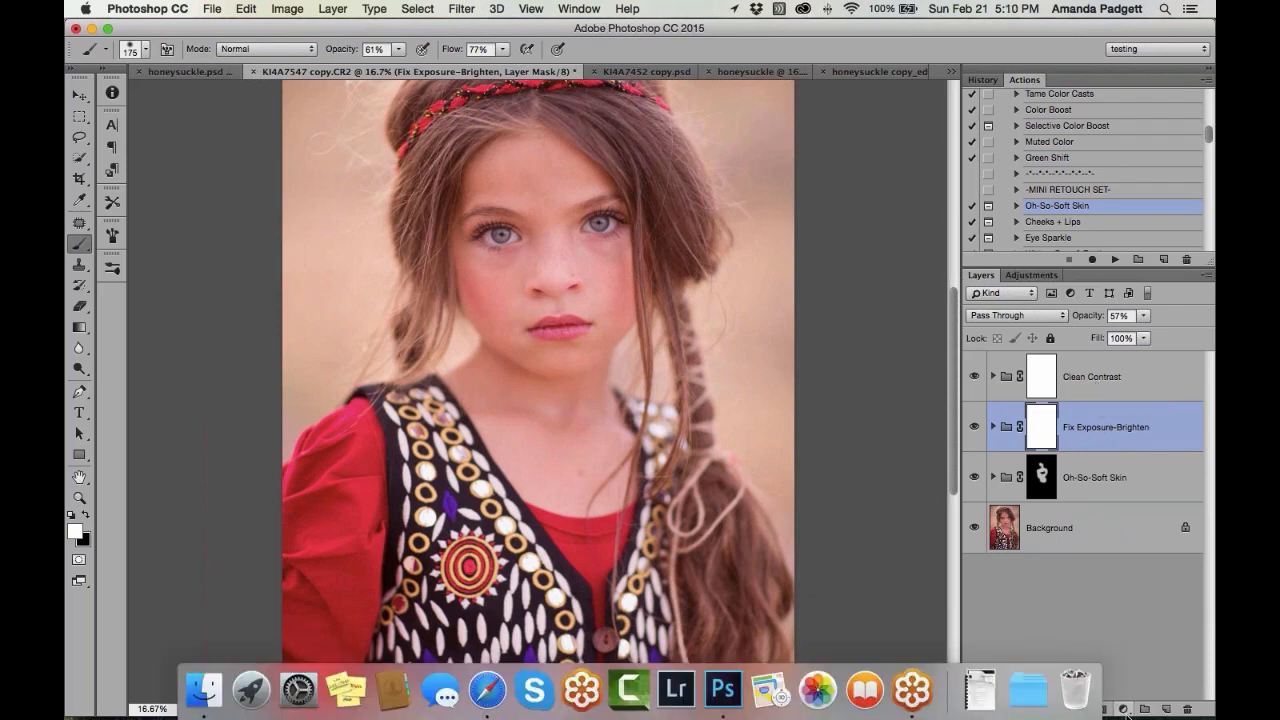
click(1036, 278)
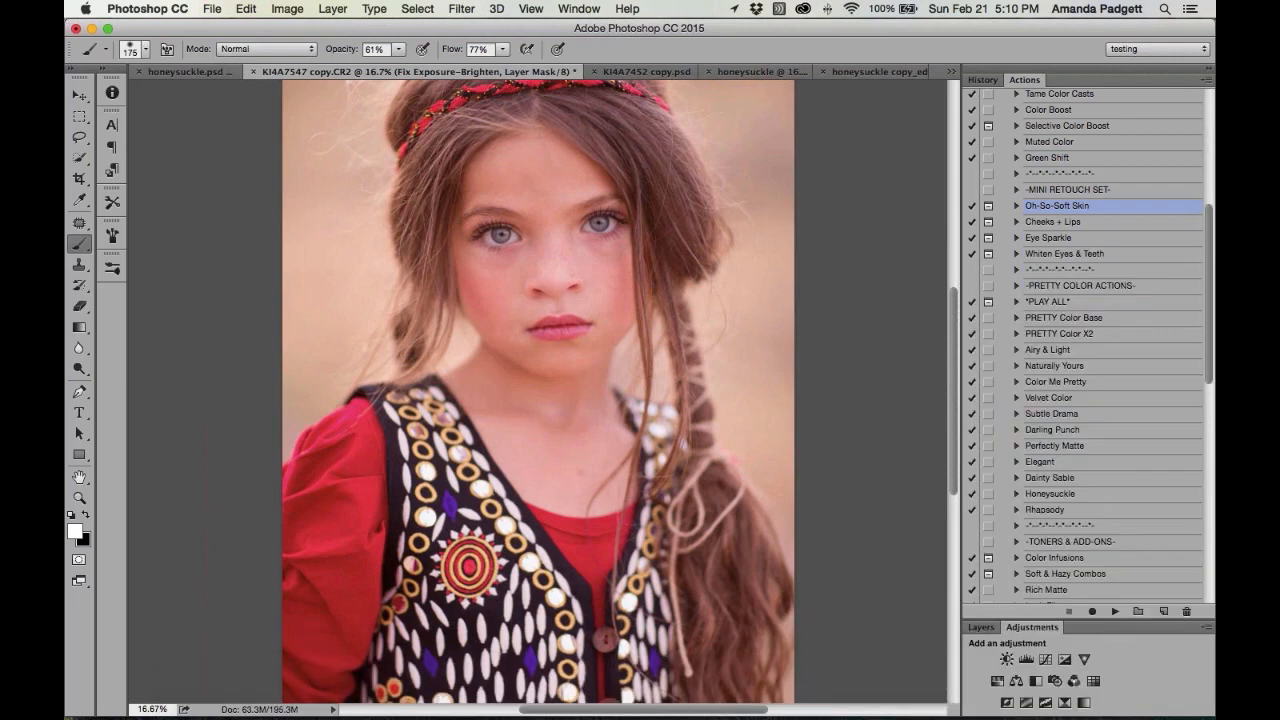
click(1027, 660)
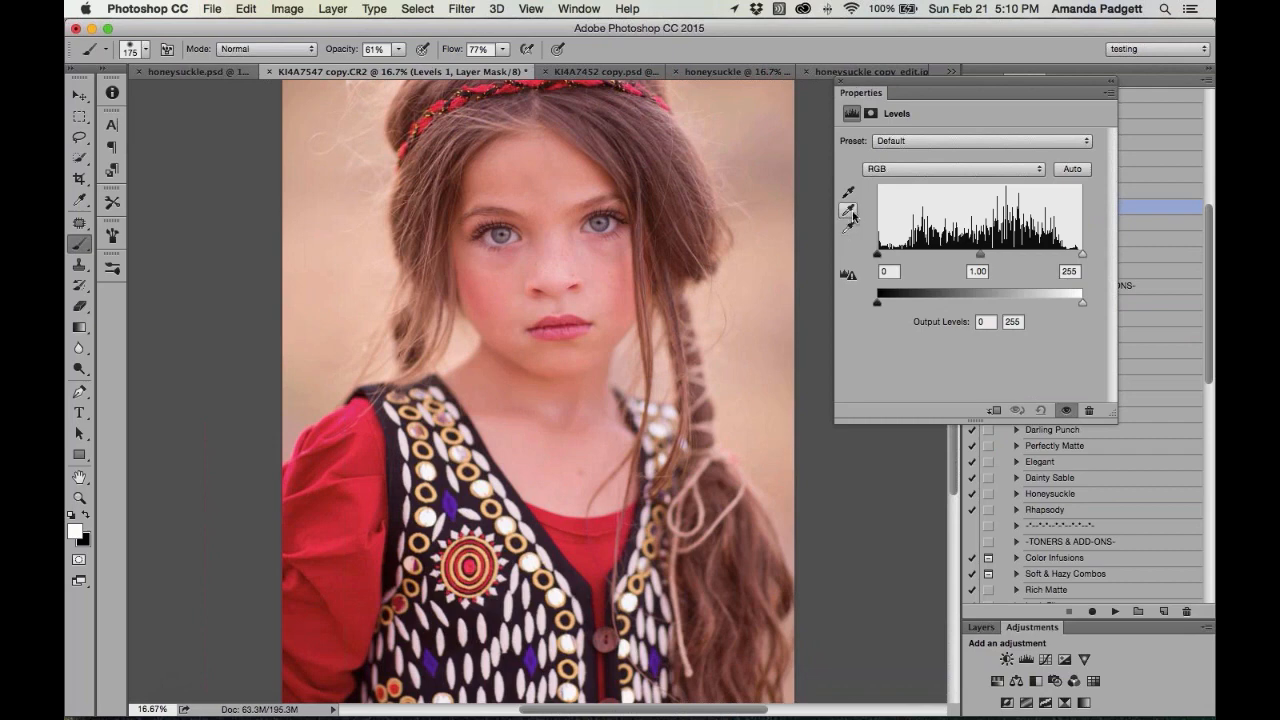
click(852, 214)
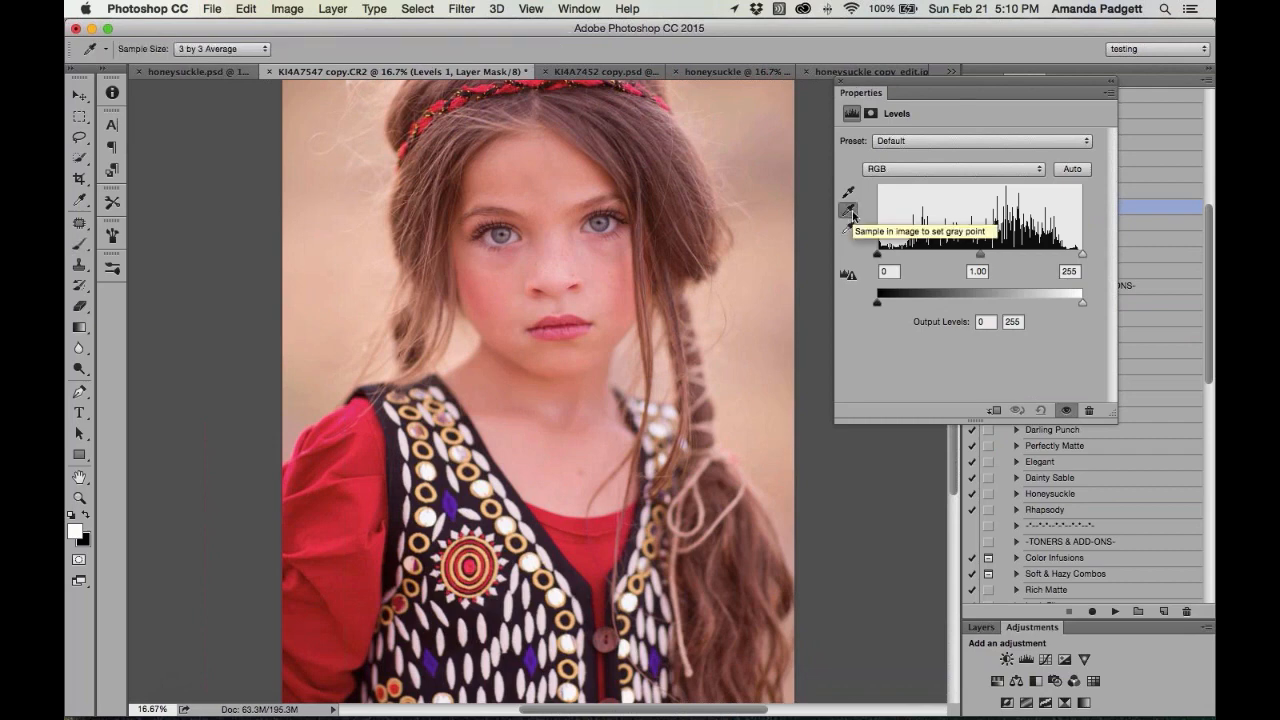
click(615, 220)
click(598, 218)
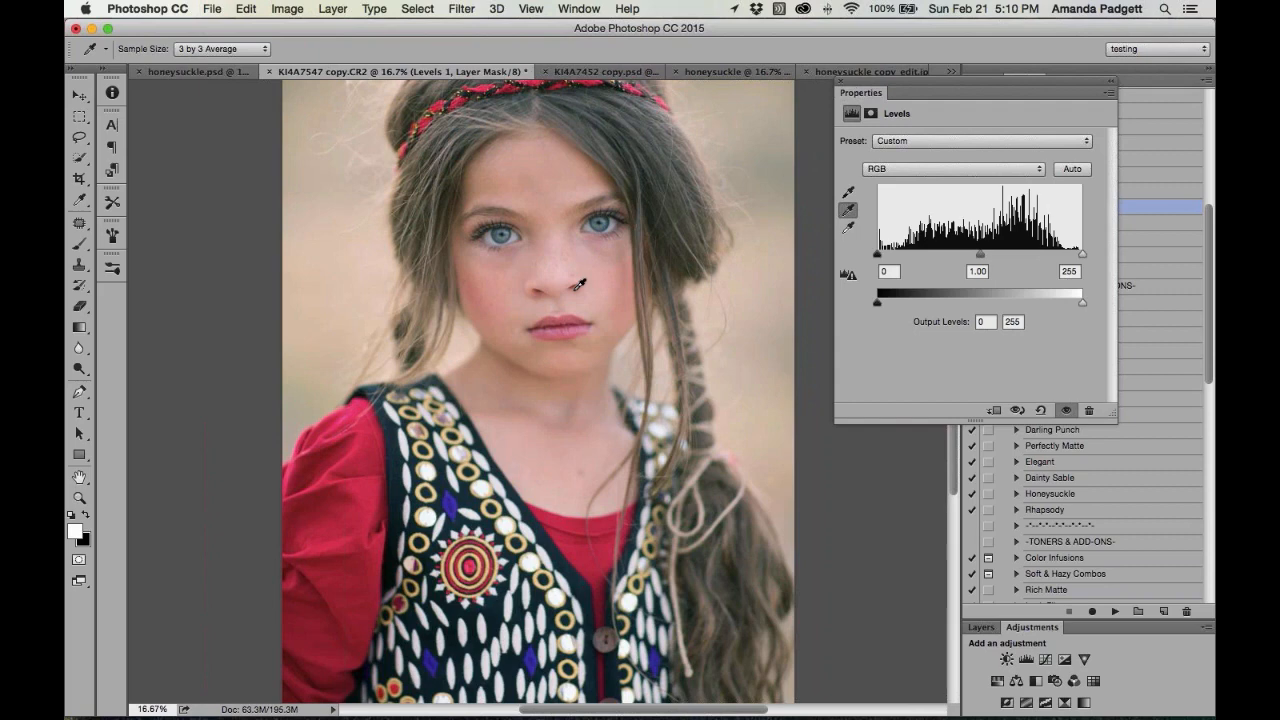
Resample the Levels gray point at several spots on the vest, finishing on its dark edge beside the neckline
click(447, 446)
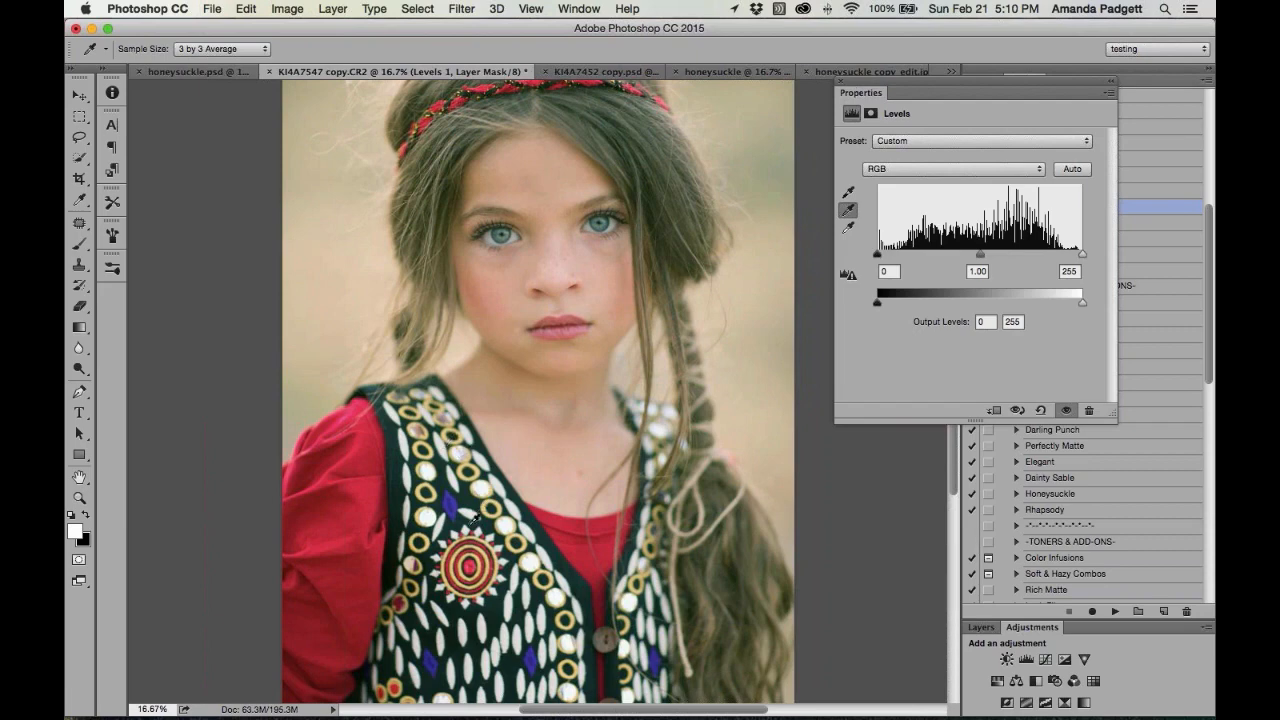
click(632, 565)
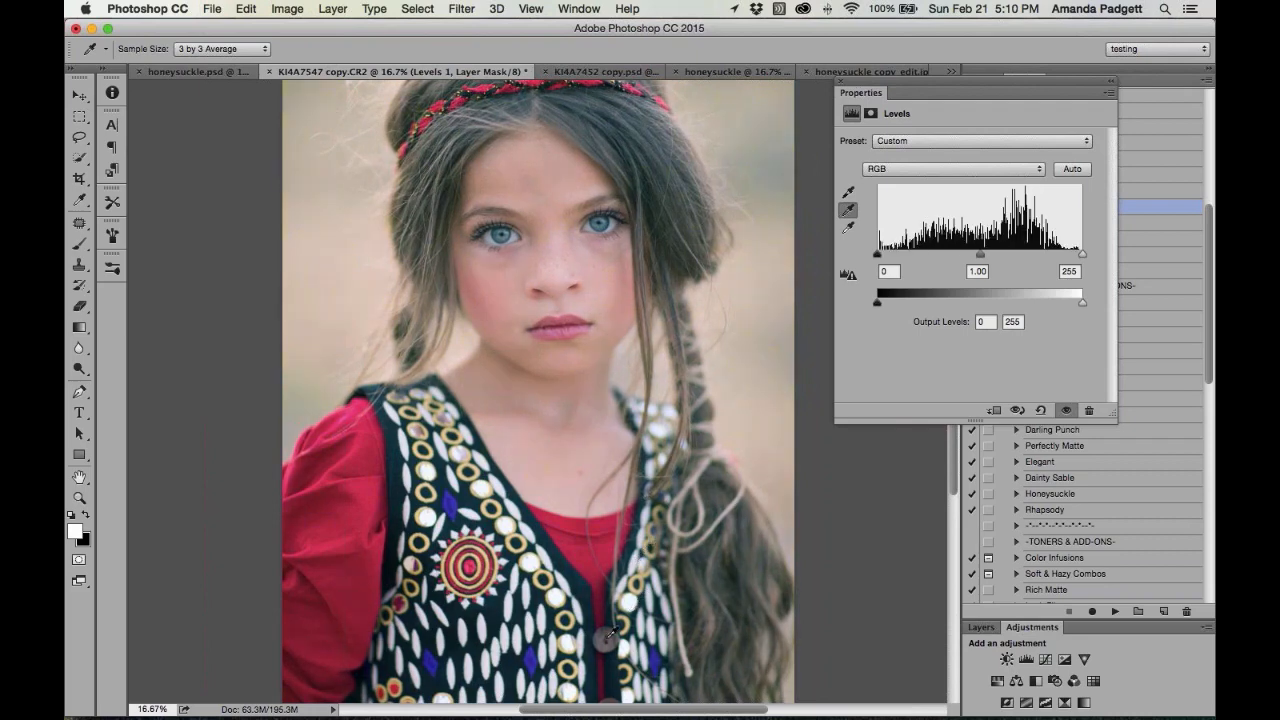
scroll(602, 632, down, 1)
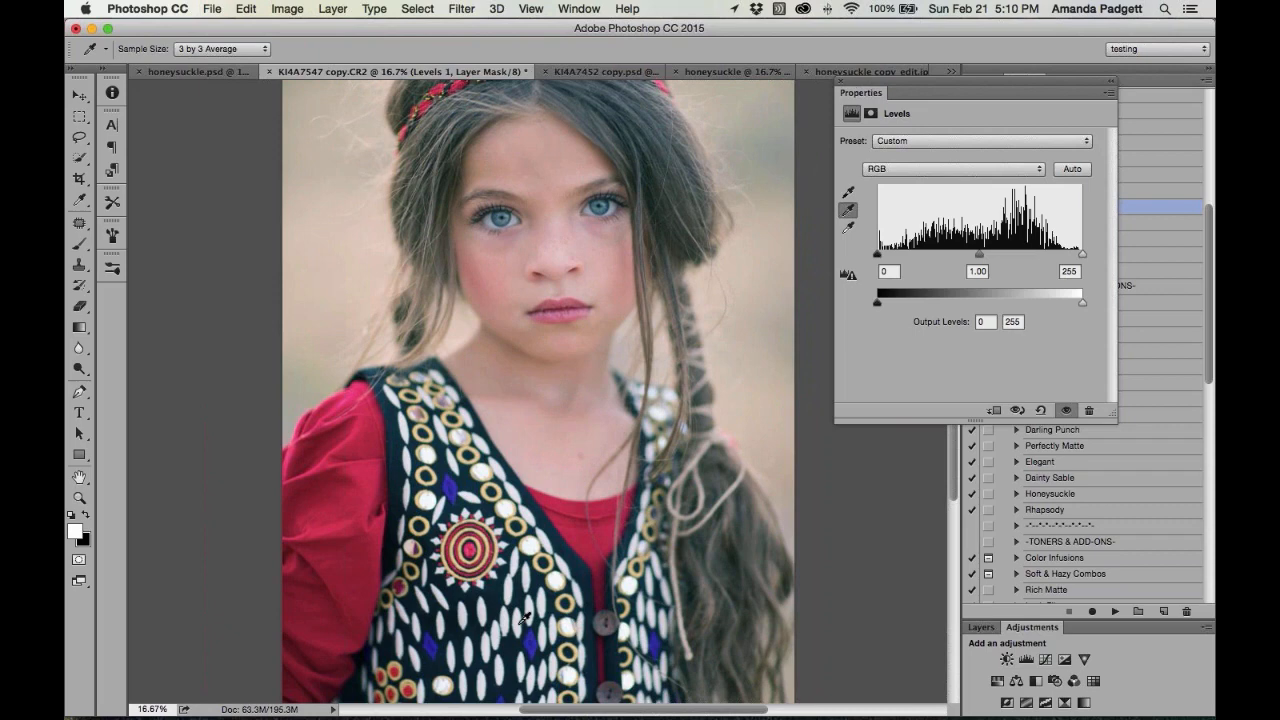
click(521, 622)
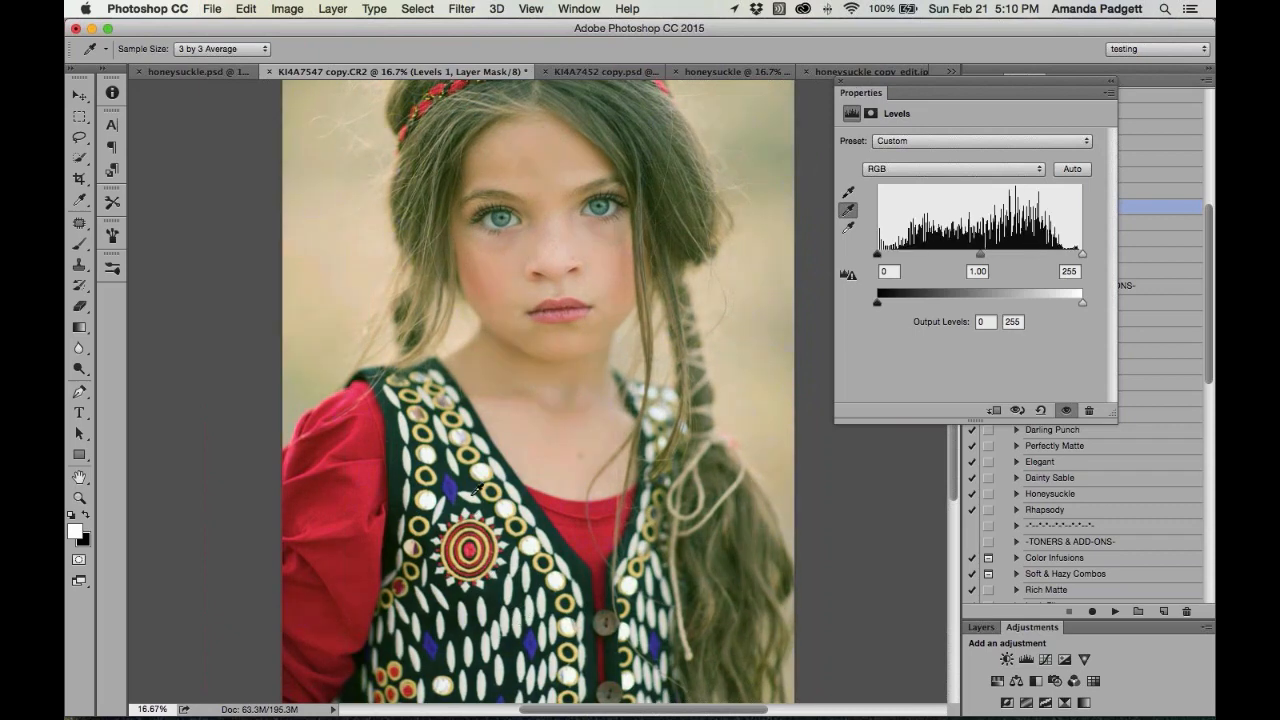
click(662, 556)
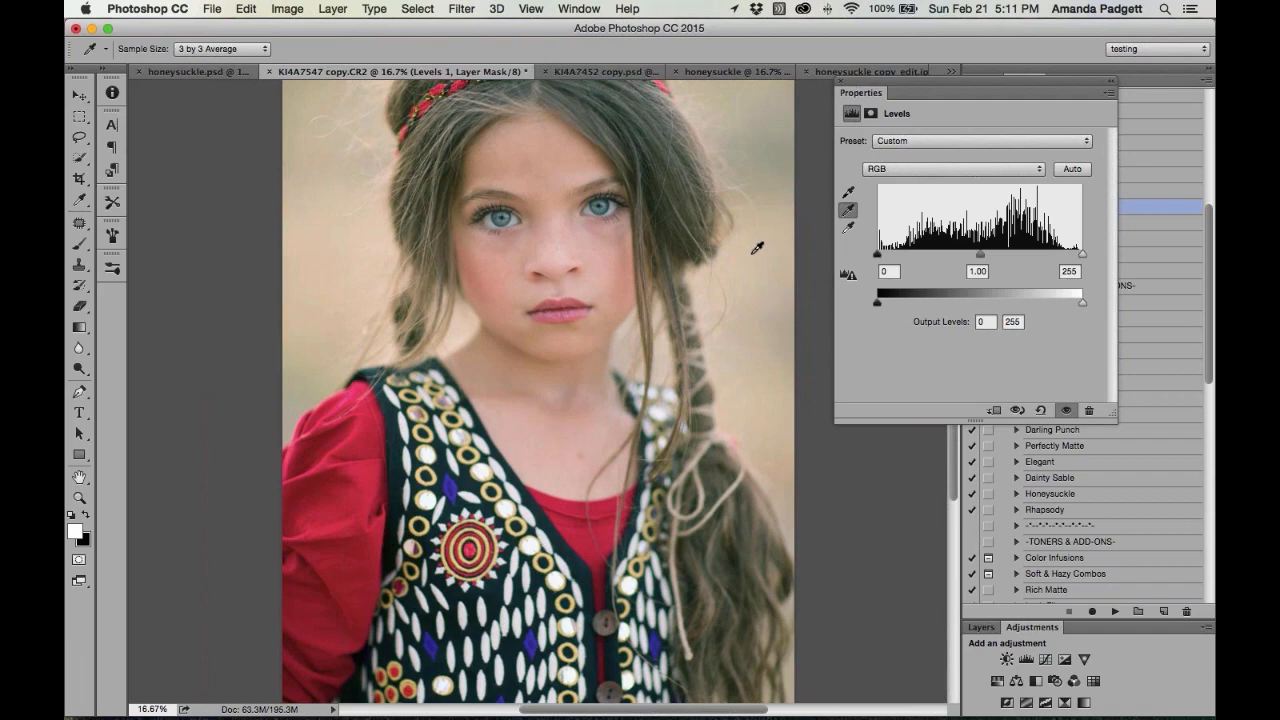
click(476, 493)
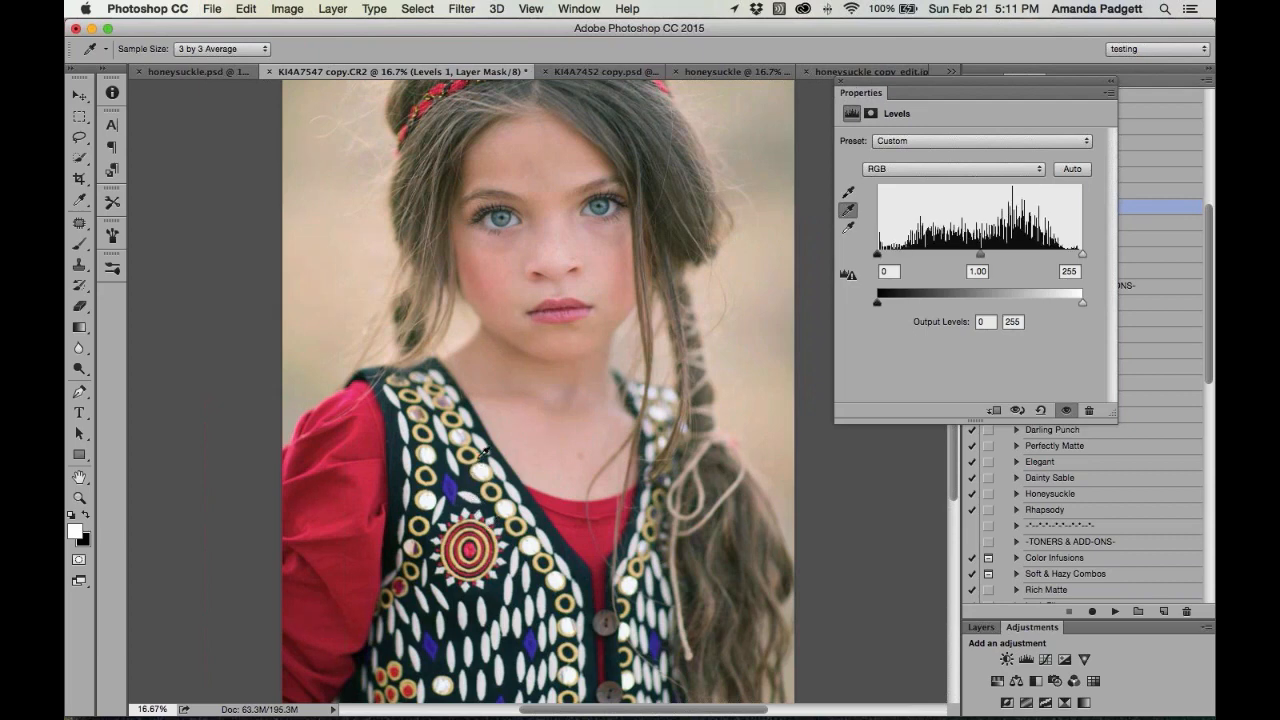
click(488, 464)
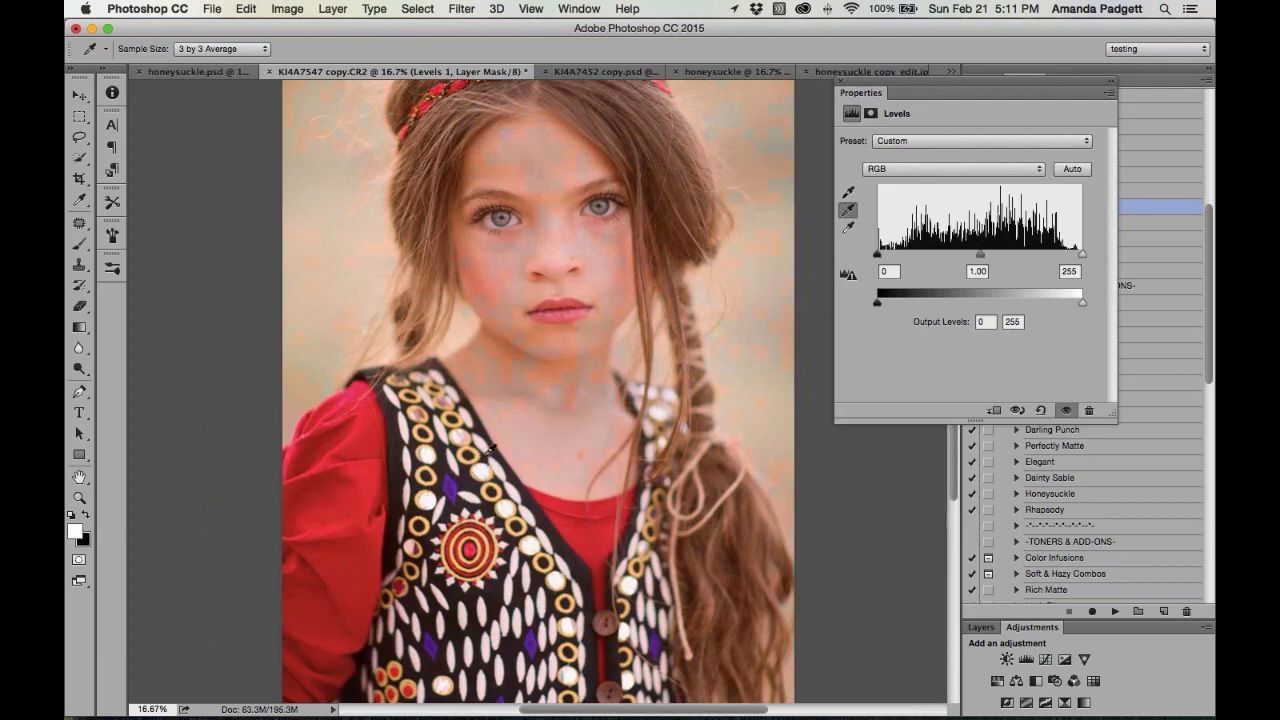
click(490, 438)
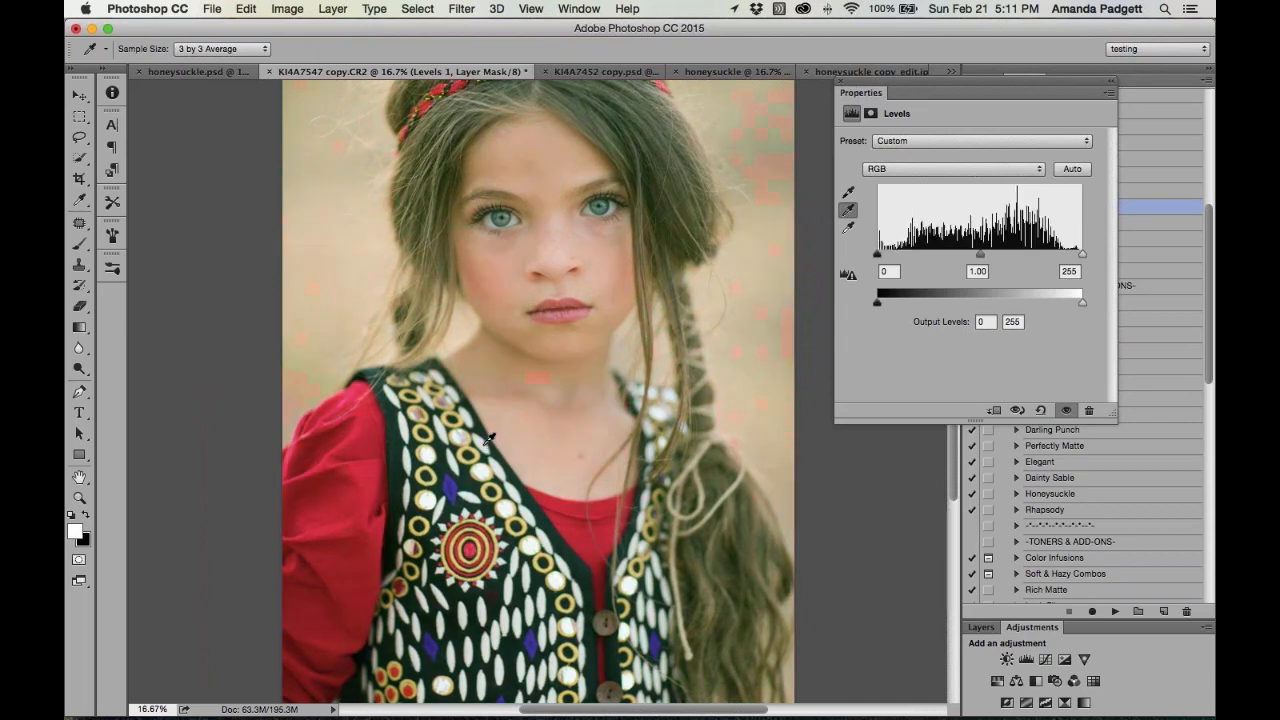
Lower the green channel's midtone slightly in the Levels adjustment and close its properties
click(893, 172)
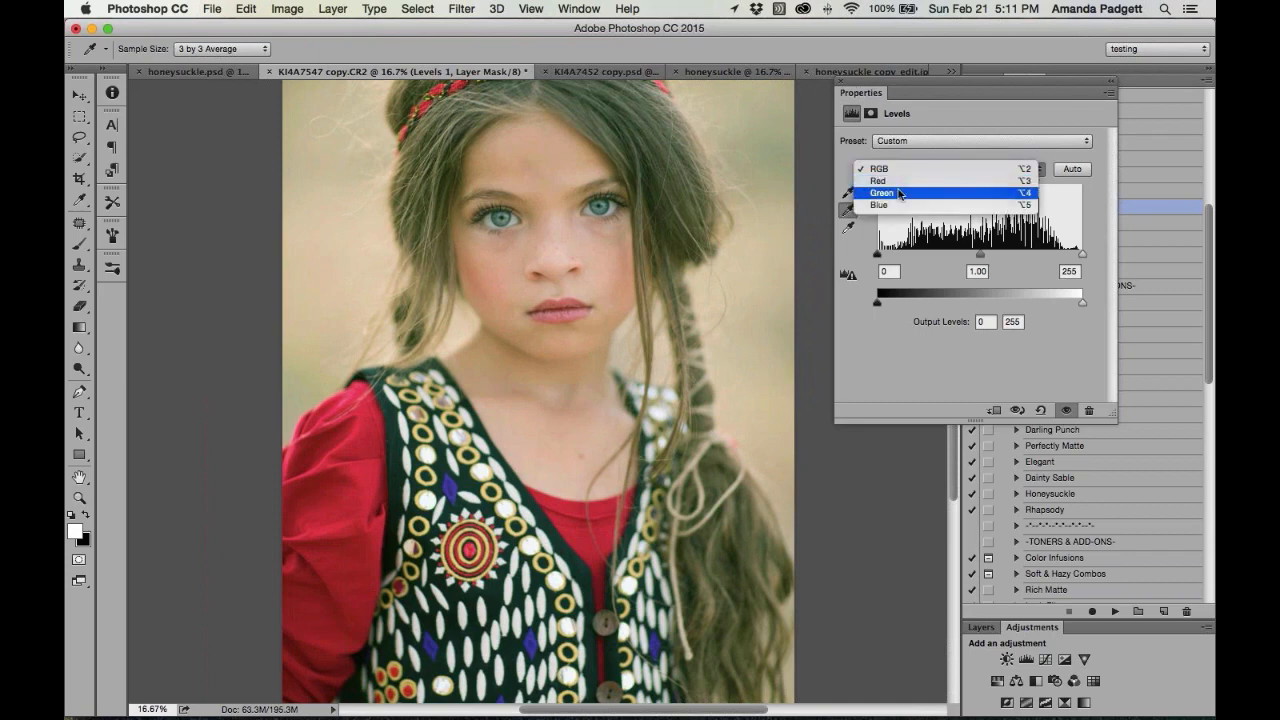
click(899, 195)
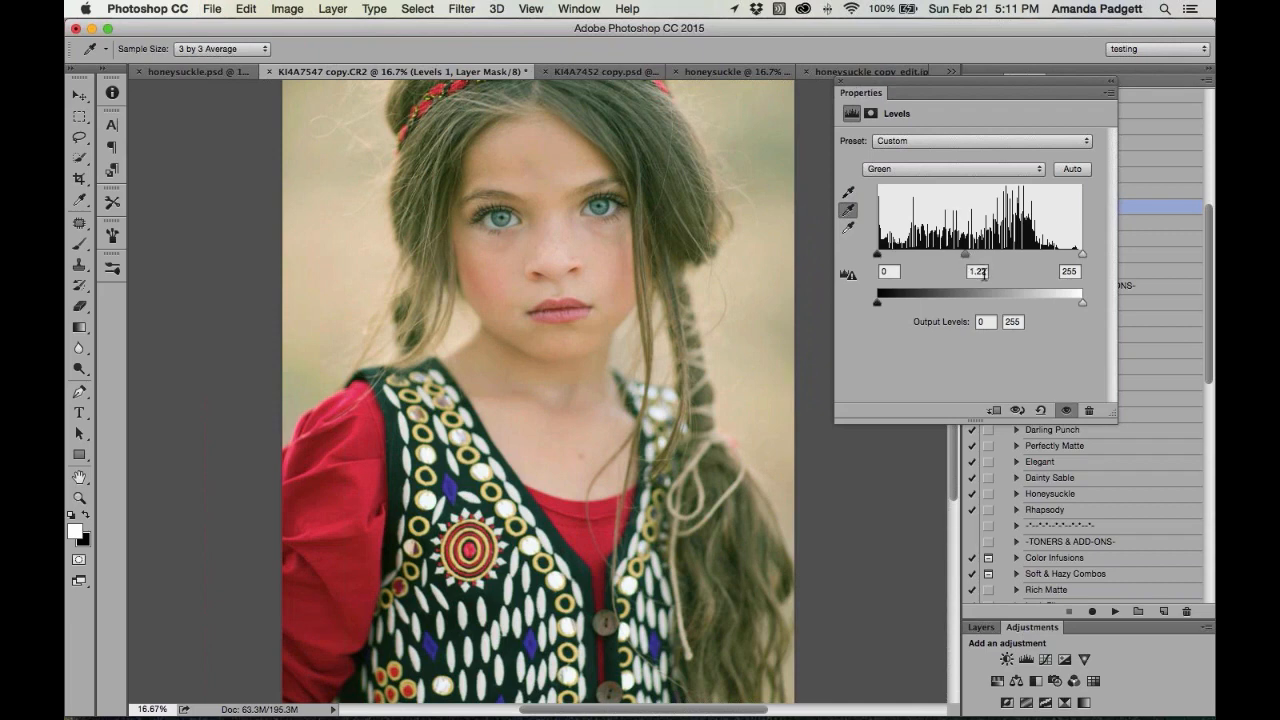
drag(966, 257, 970, 256)
click(842, 86)
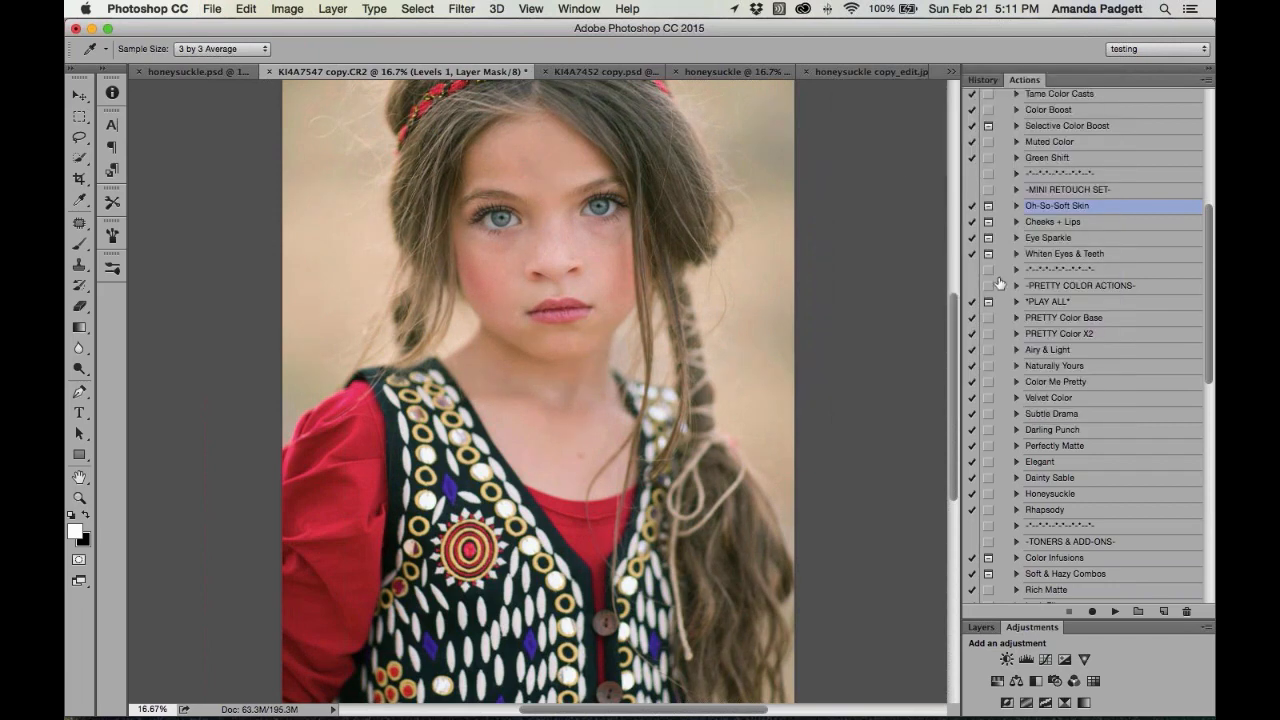
Compare the image with the Levels 1 layer hidden and shown, and review its Levels settings
scroll(1040, 490, down, 1)
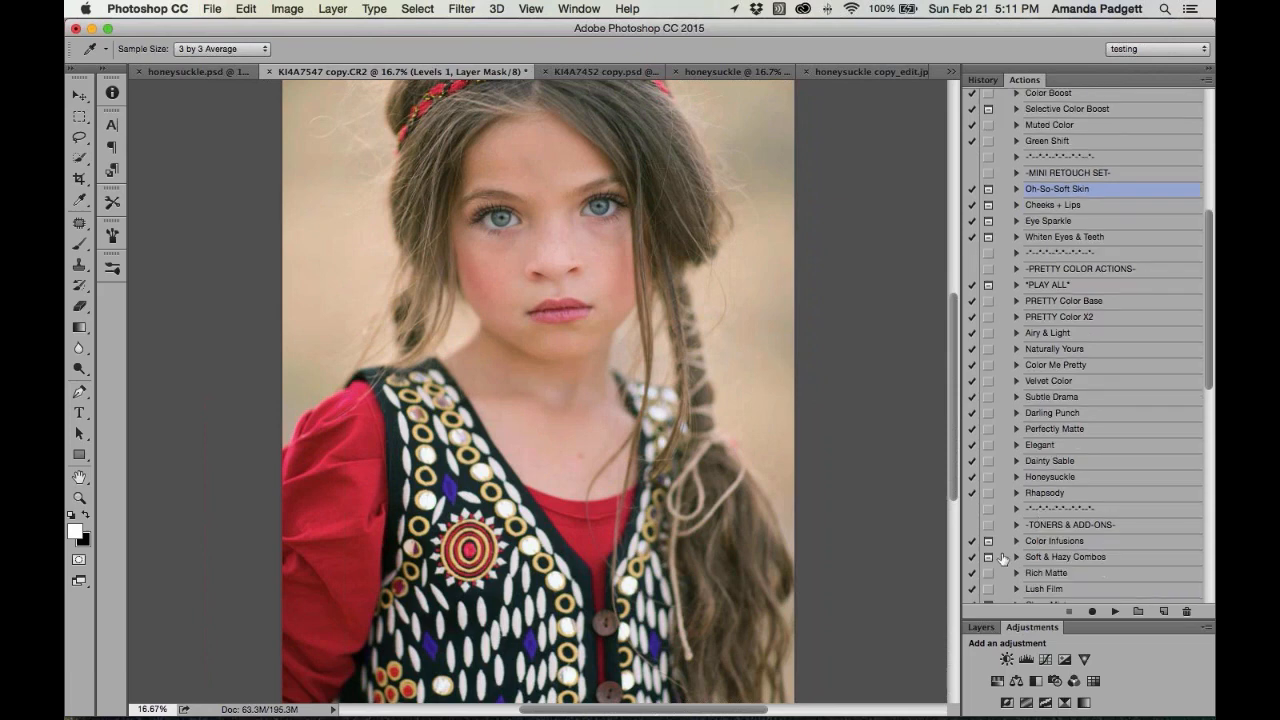
click(981, 627)
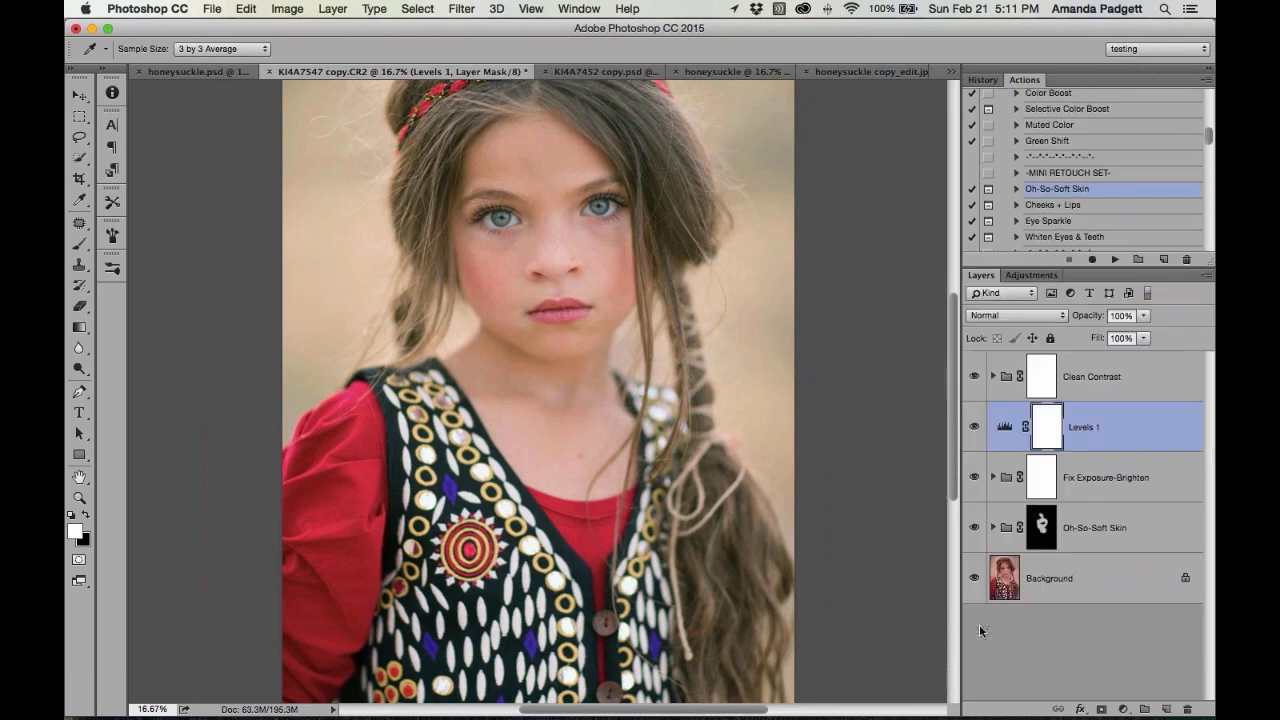
click(975, 428)
click(974, 428)
key(b)
click(1004, 430)
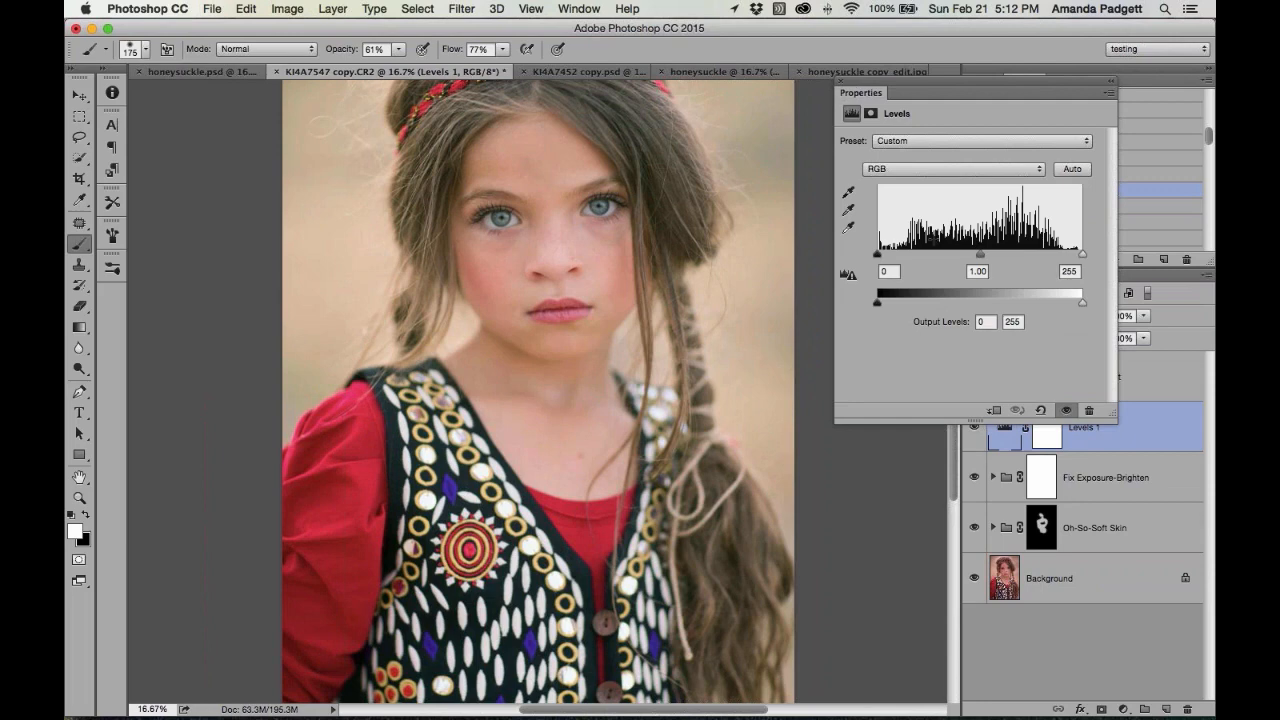
click(841, 82)
Reduce the Levels 1 layer's opacity to 86%
click(1143, 315)
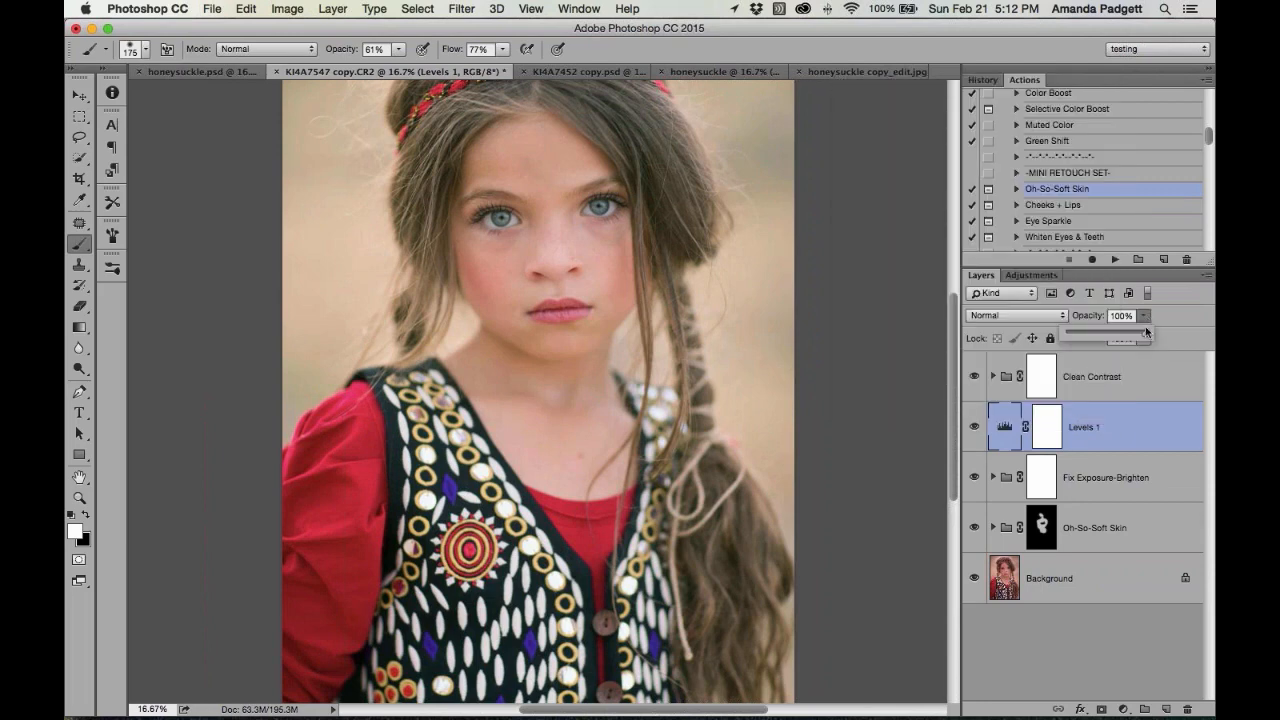
drag(1147, 334, 1136, 337)
click(1125, 431)
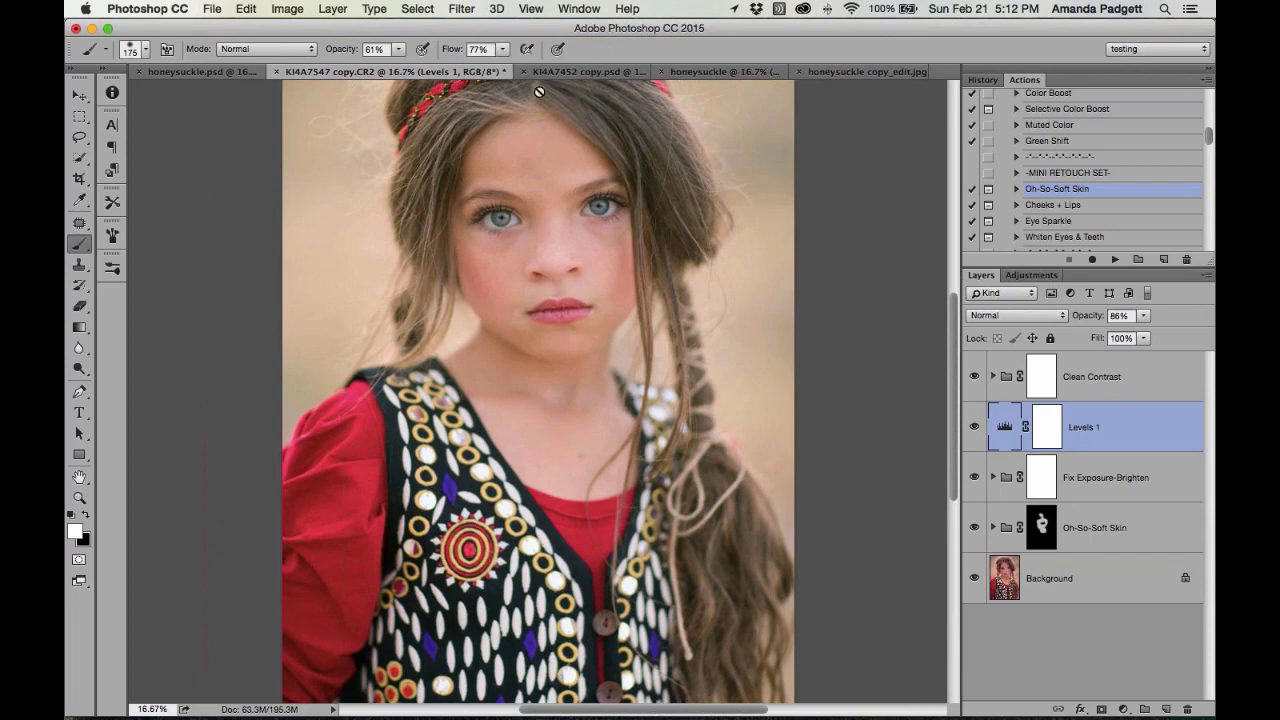
Switch to Safari to view the PURE Color Workflow product page, and return to Photoshop
key(super+Tab)
click(604, 33)
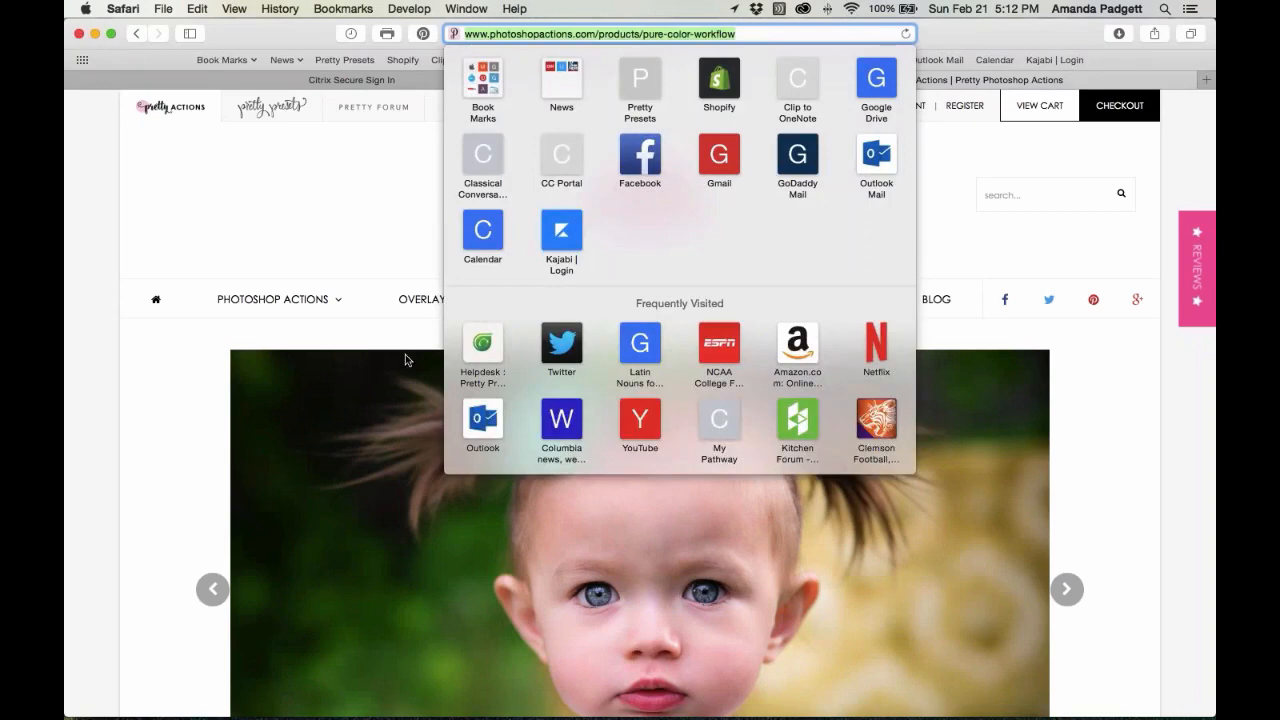
click(364, 250)
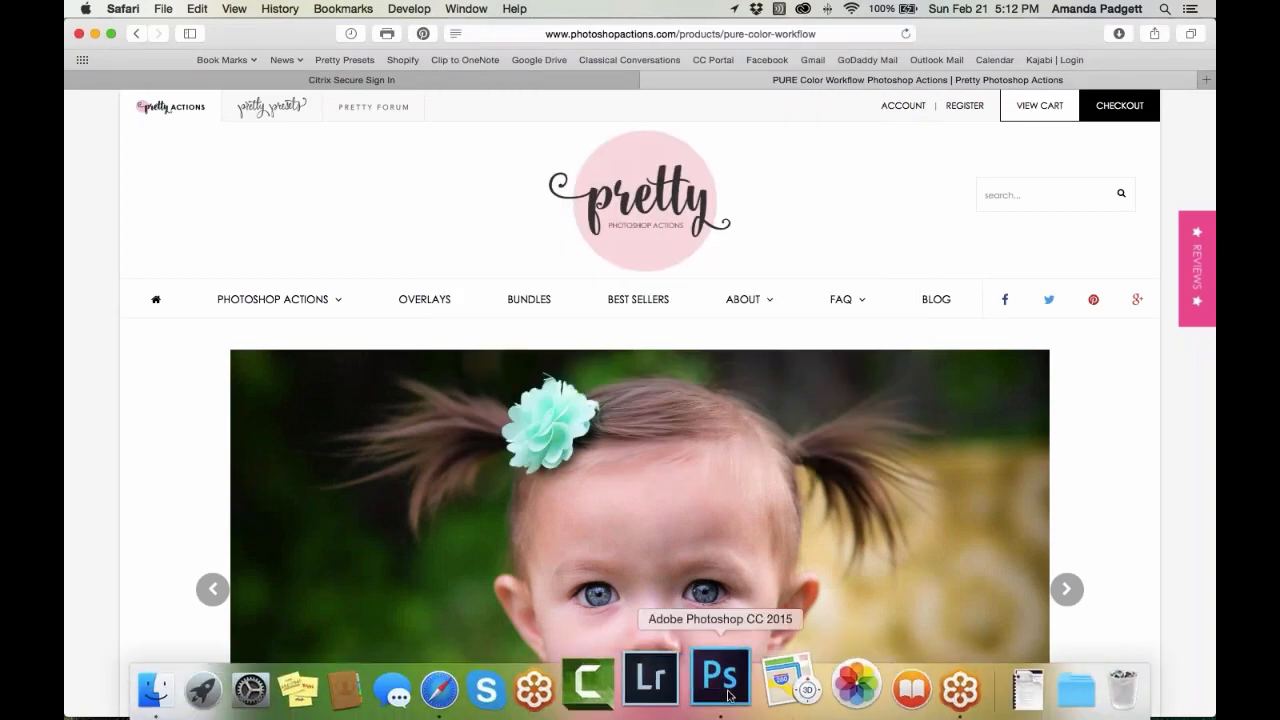
click(727, 695)
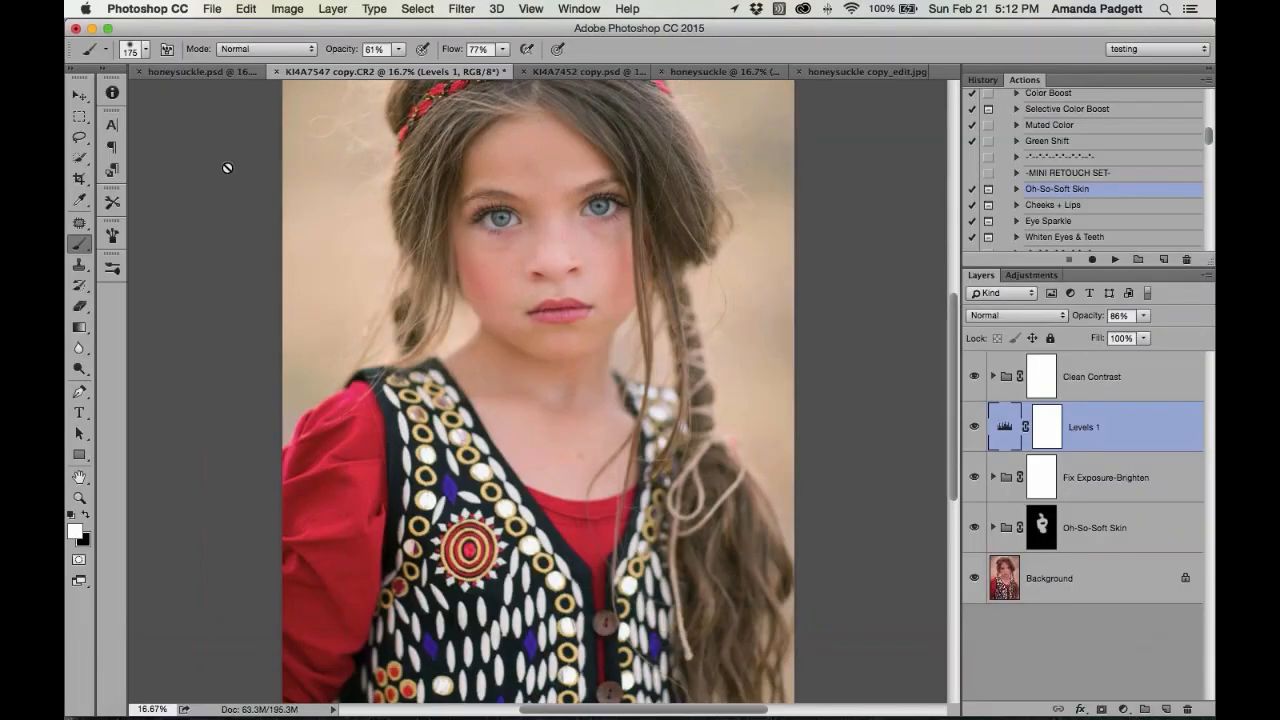
Open the Interface section of the Photoshop preferences
click(170, 9)
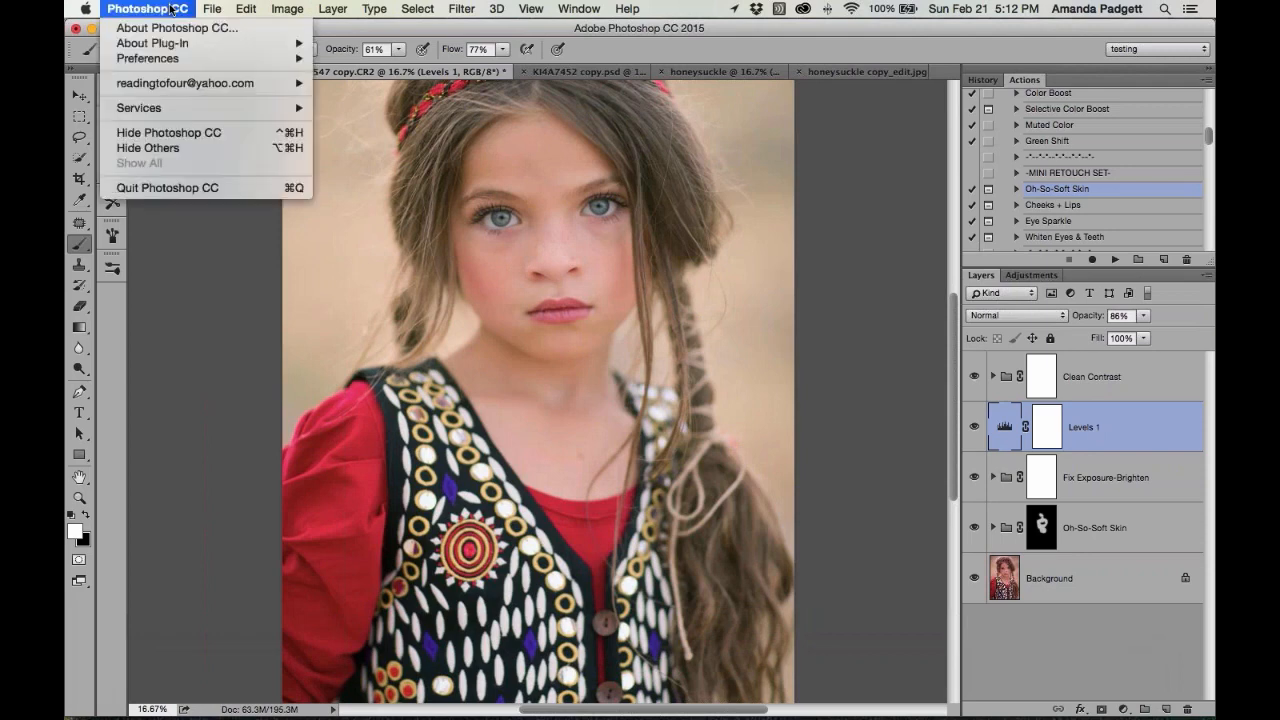
mouse_move(246, 9)
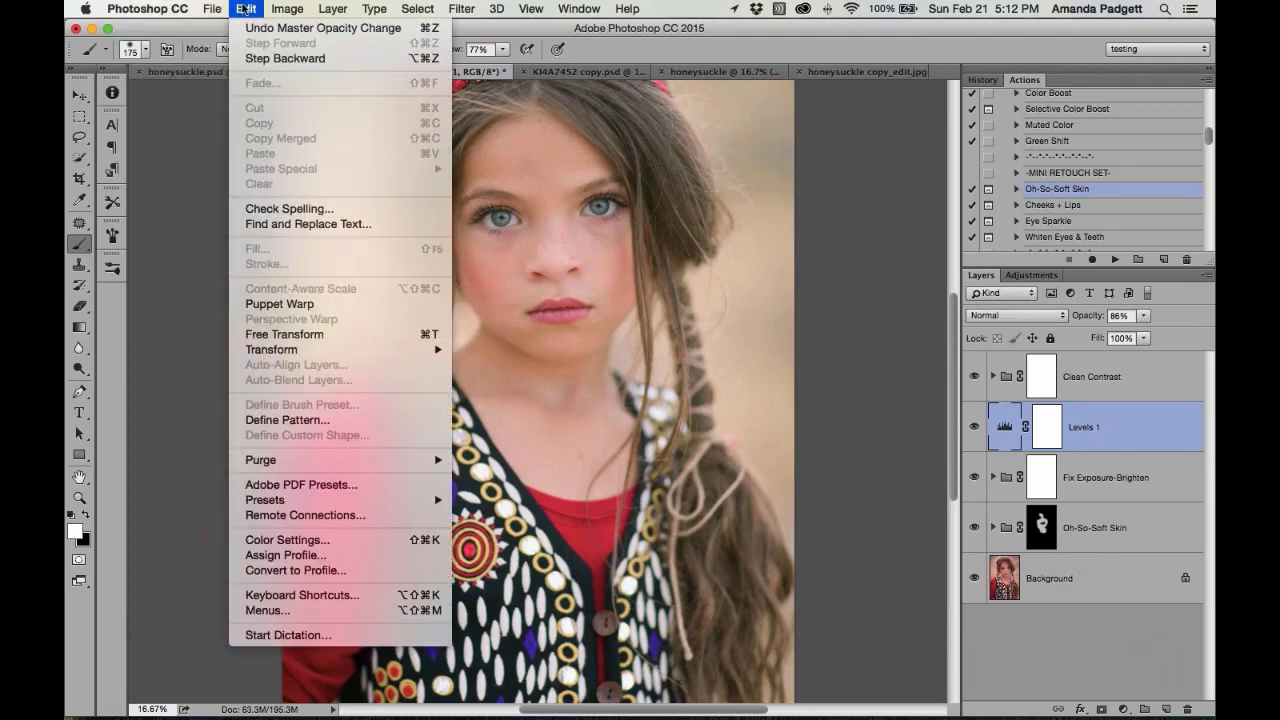
mouse_move(153, 9)
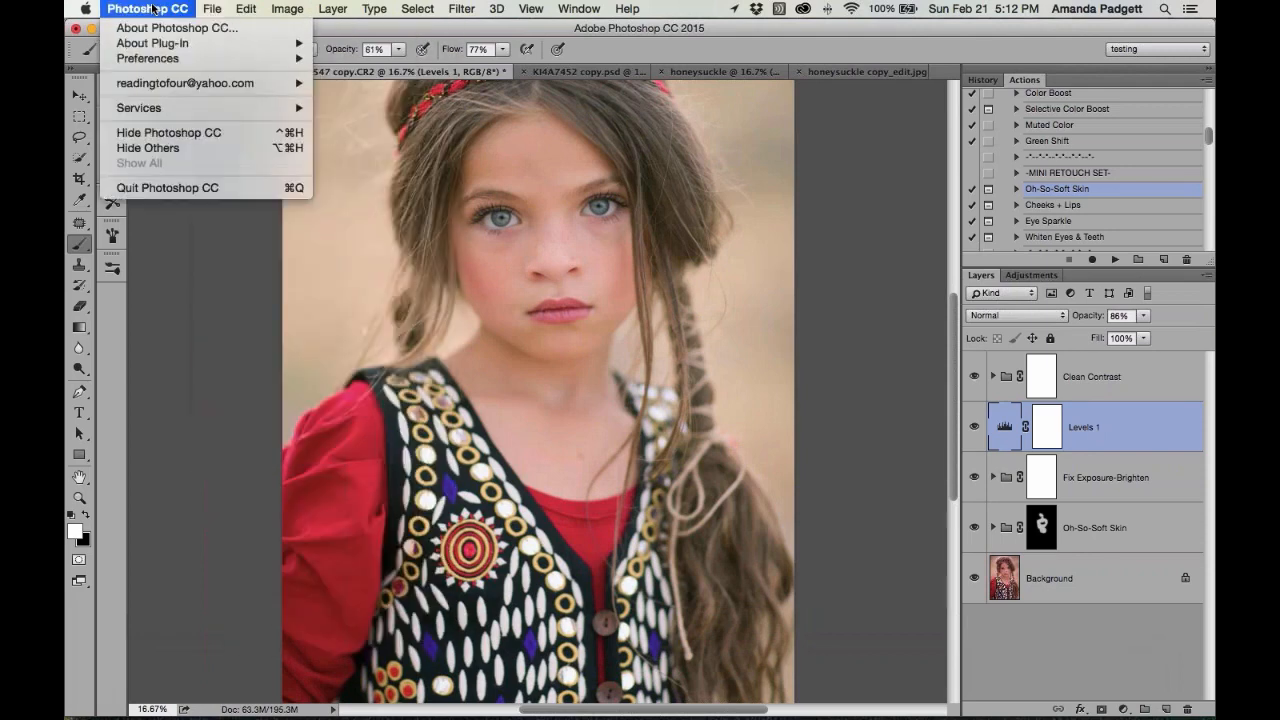
click(159, 62)
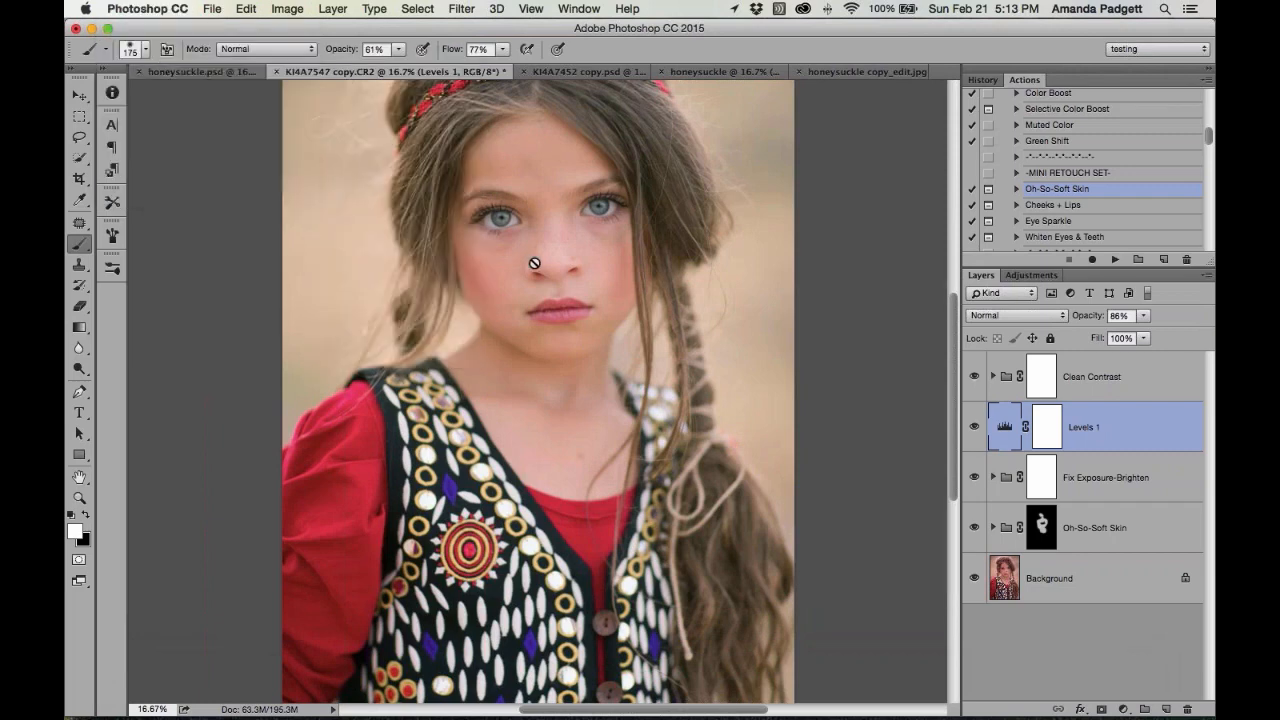
click(175, 9)
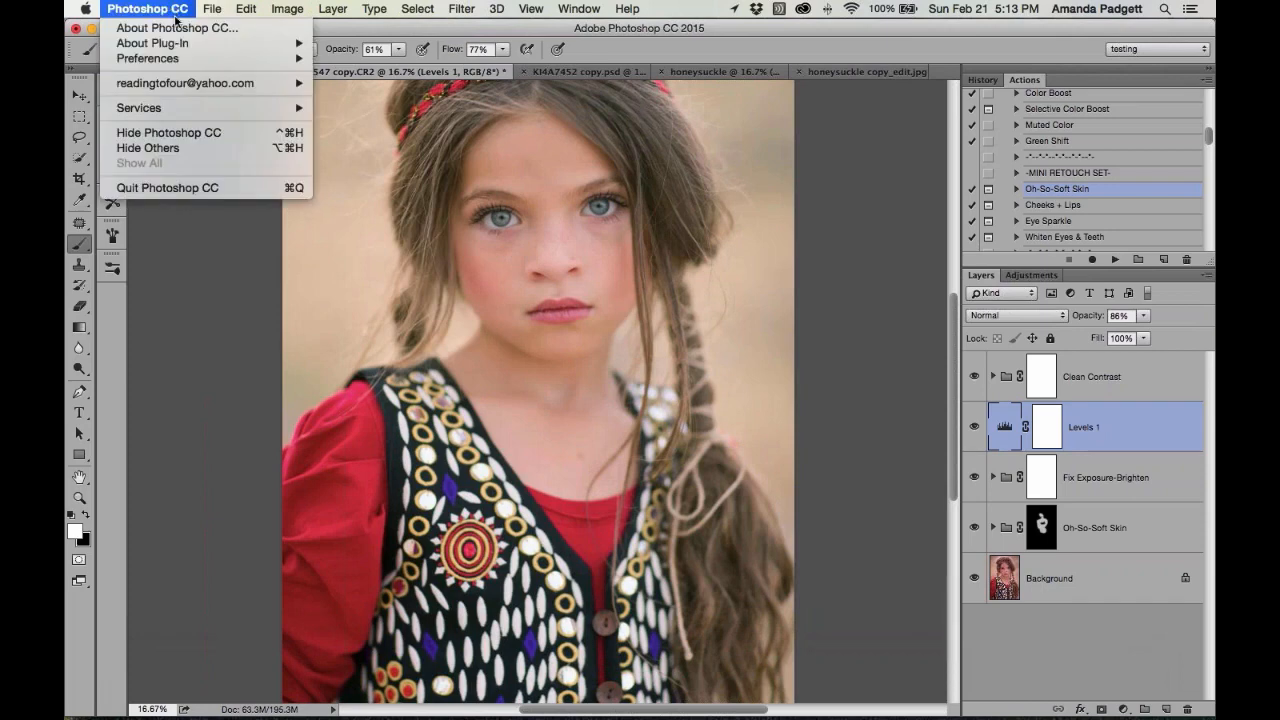
mouse_move(245, 60)
click(383, 60)
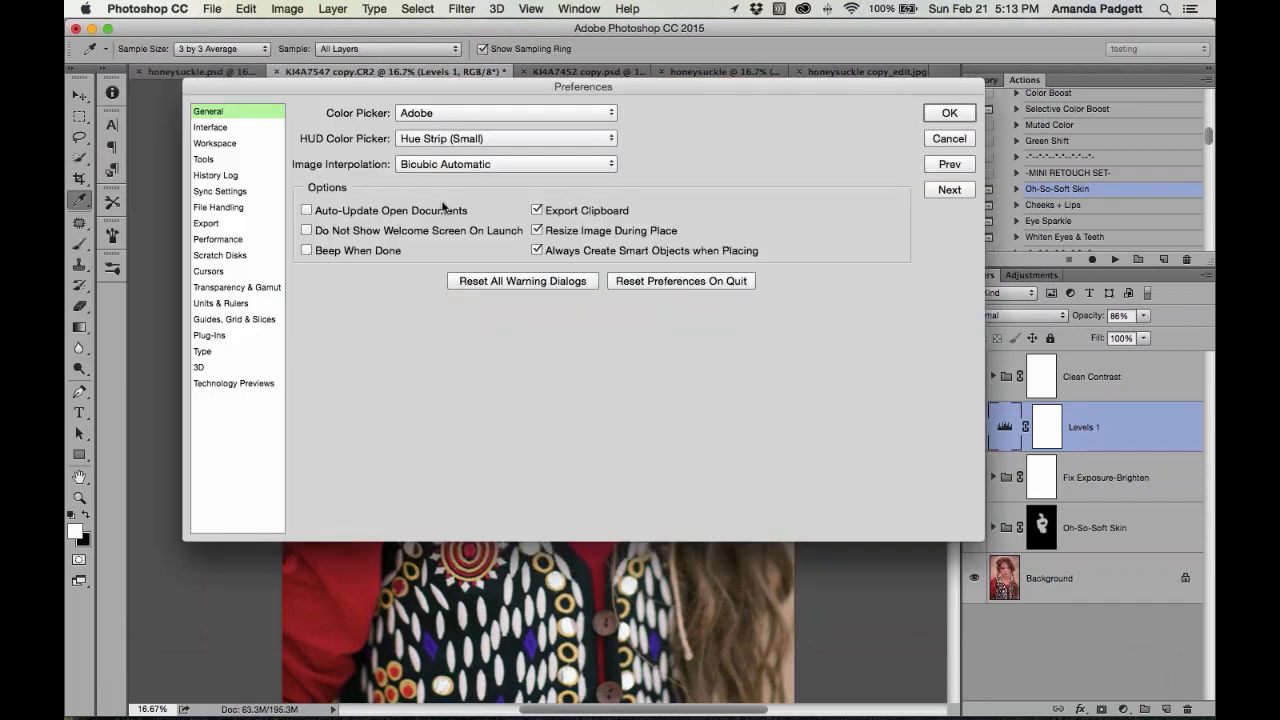
click(231, 129)
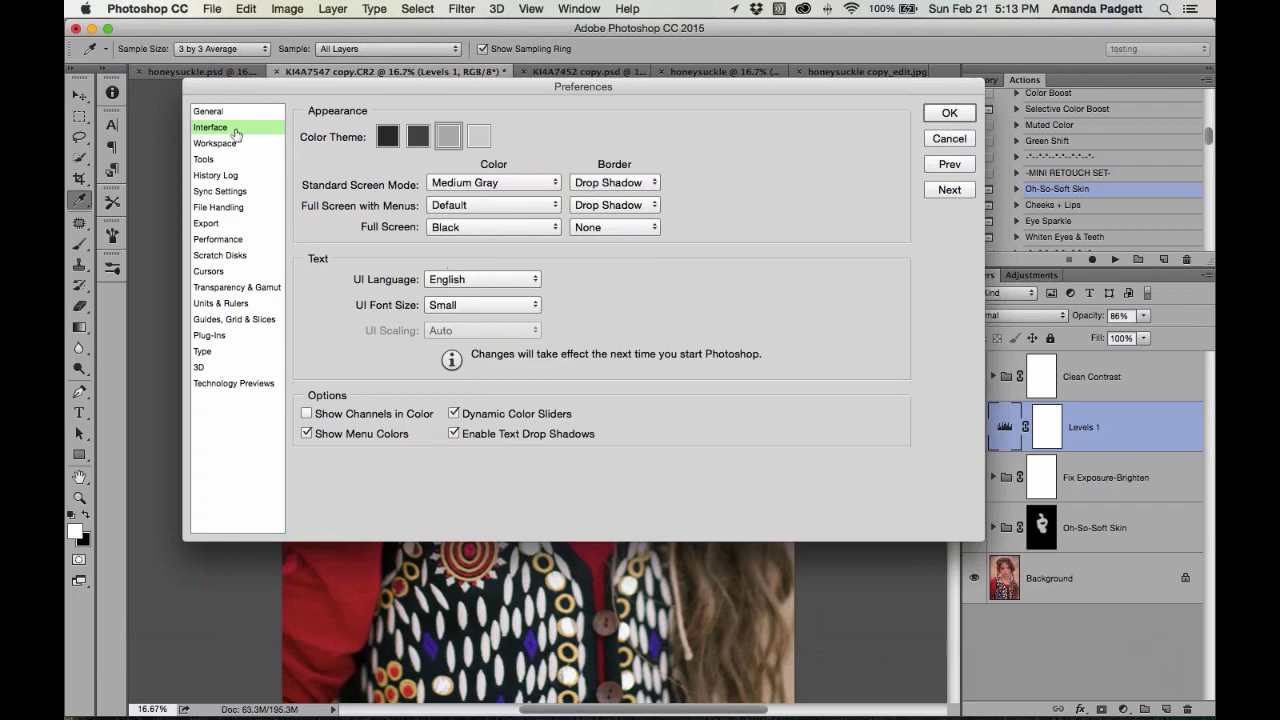
Preview the two darkest interface color themes and restore the third, lighter gray one
click(388, 141)
click(418, 136)
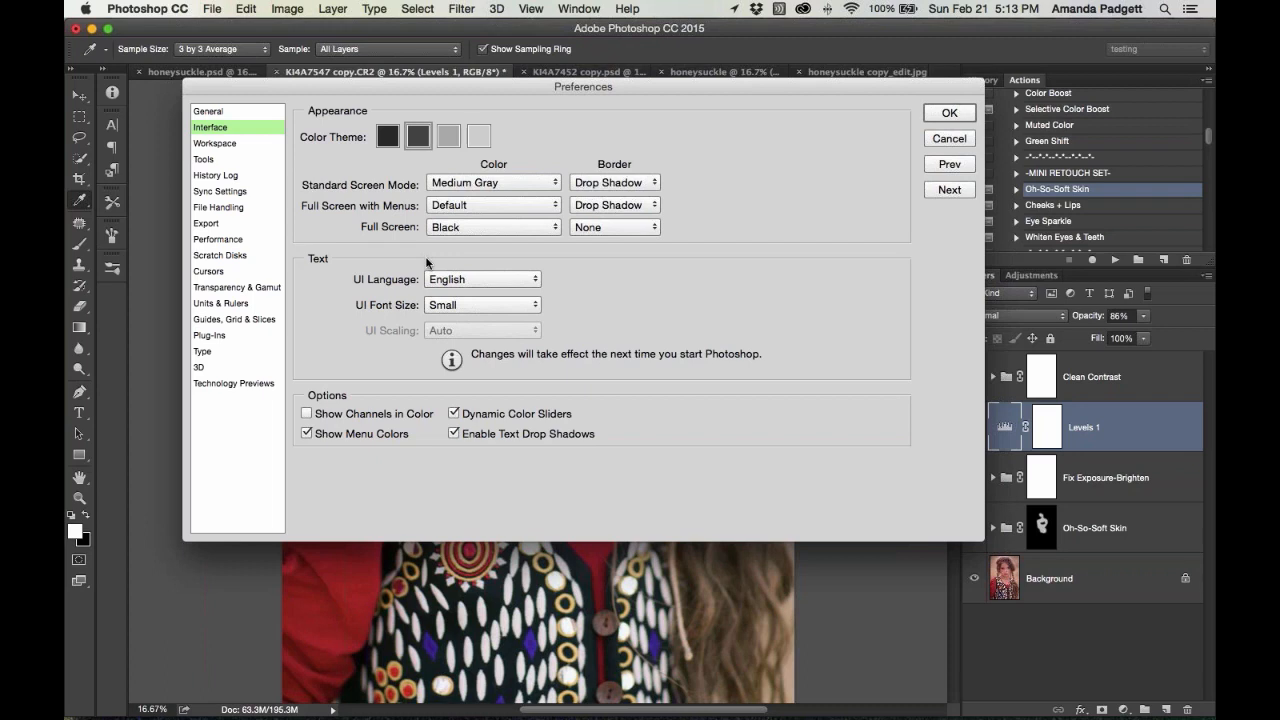
click(452, 140)
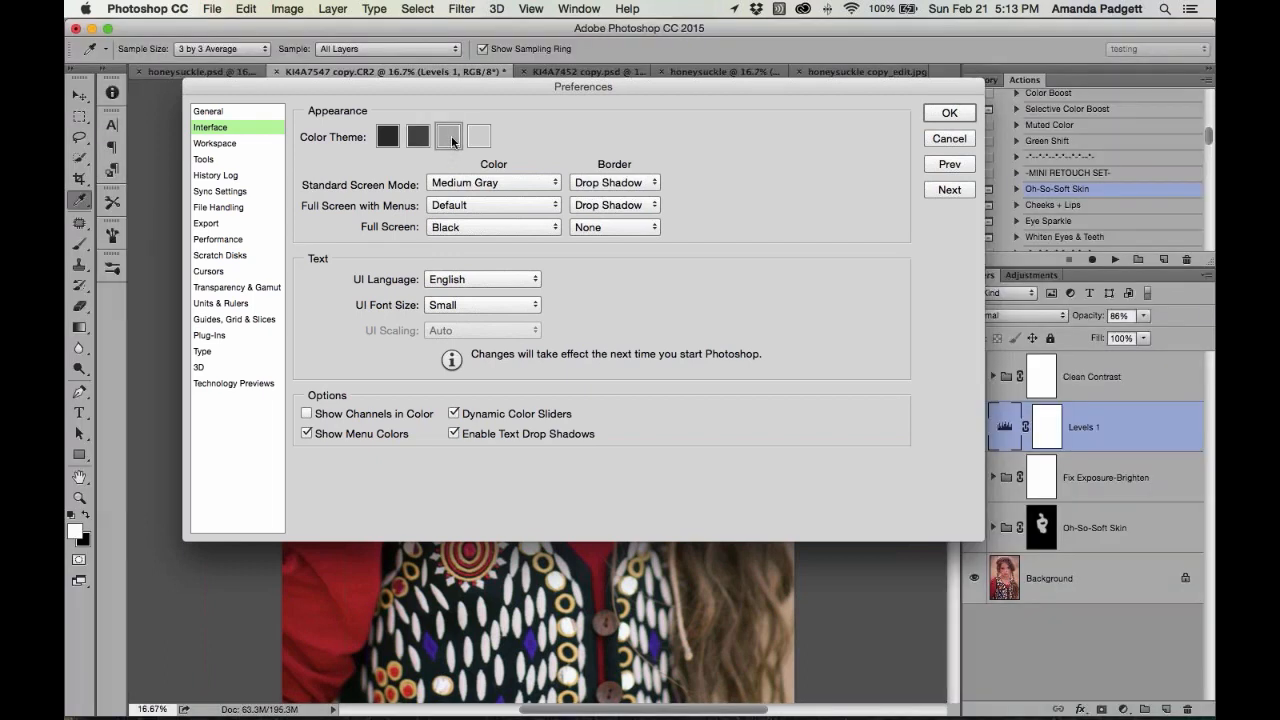